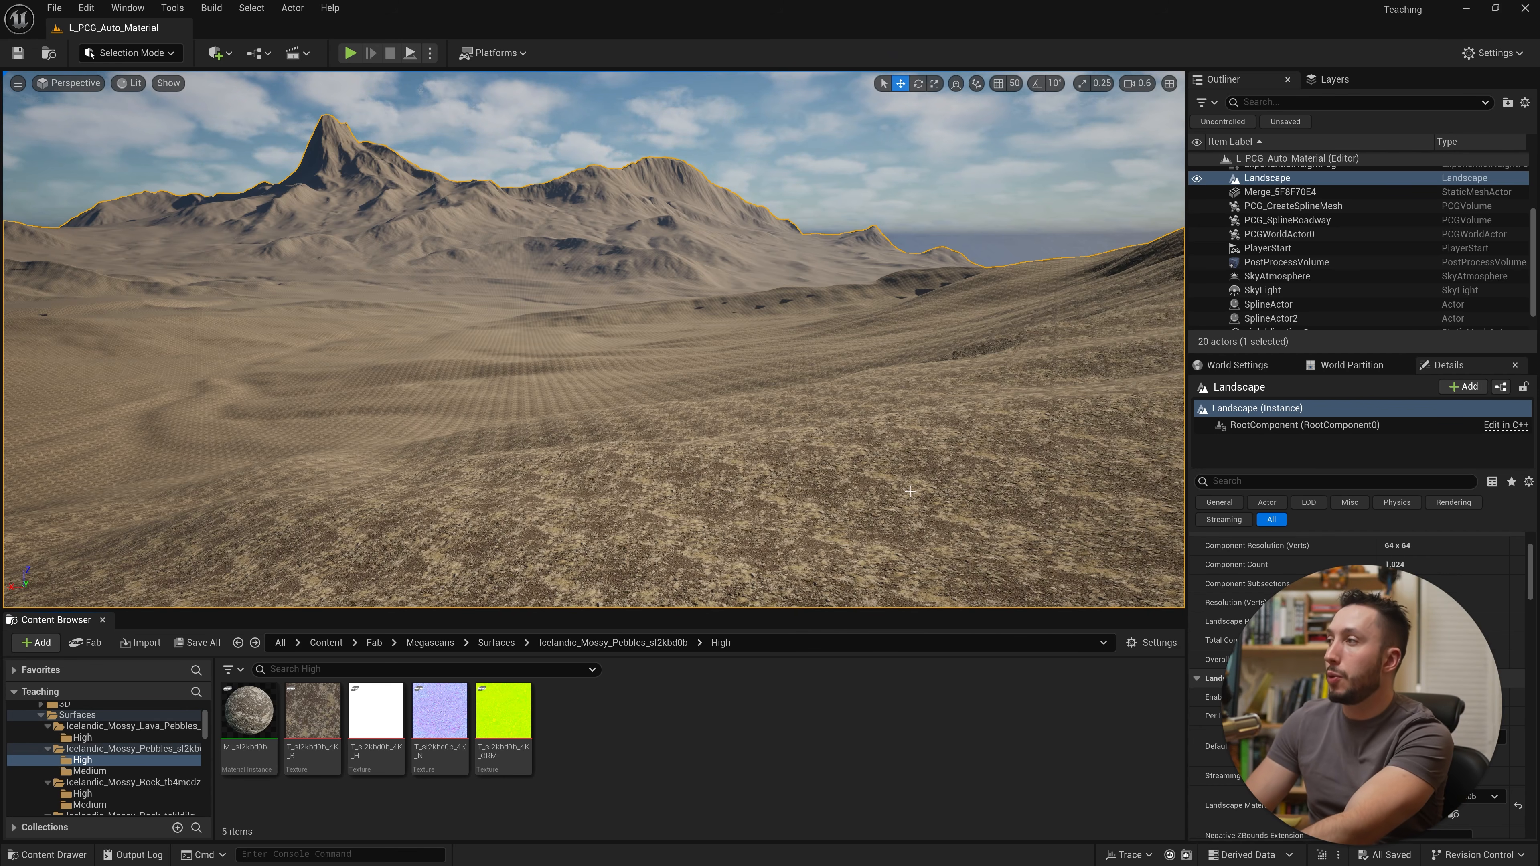
mouse_move(910, 491)
right_mouse_down()
mouse_move(910, 573)
mouse_move(910, 516)
right_mouse_up()
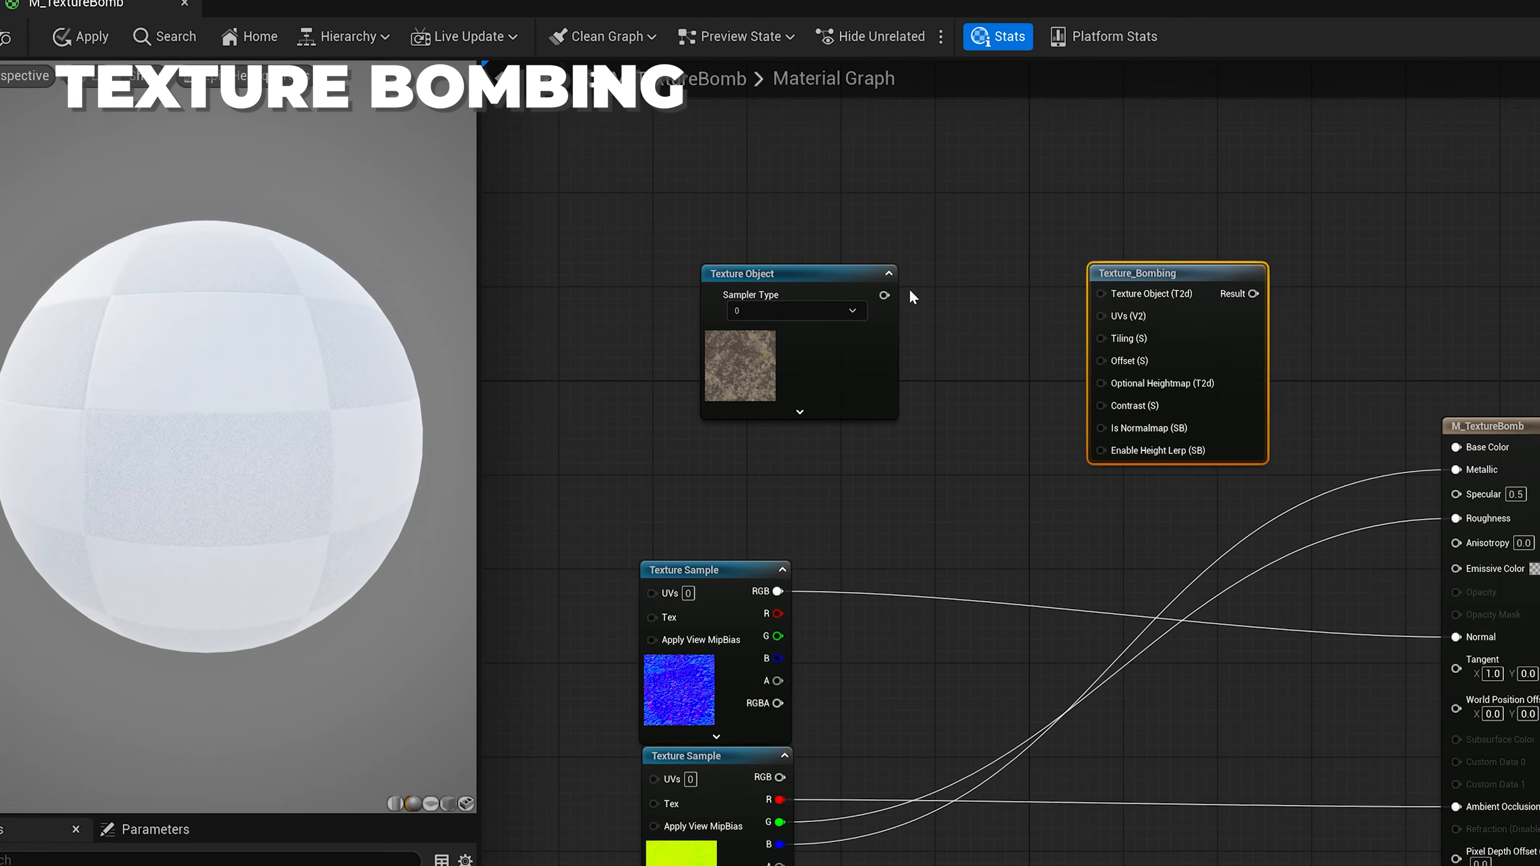
left_click_drag(884, 295, 1101, 294)
left_click_drag(791, 378, 823, 306)
right_click_drag(979, 437, 1457, 391)
right_click(634, 370)
type("textur")
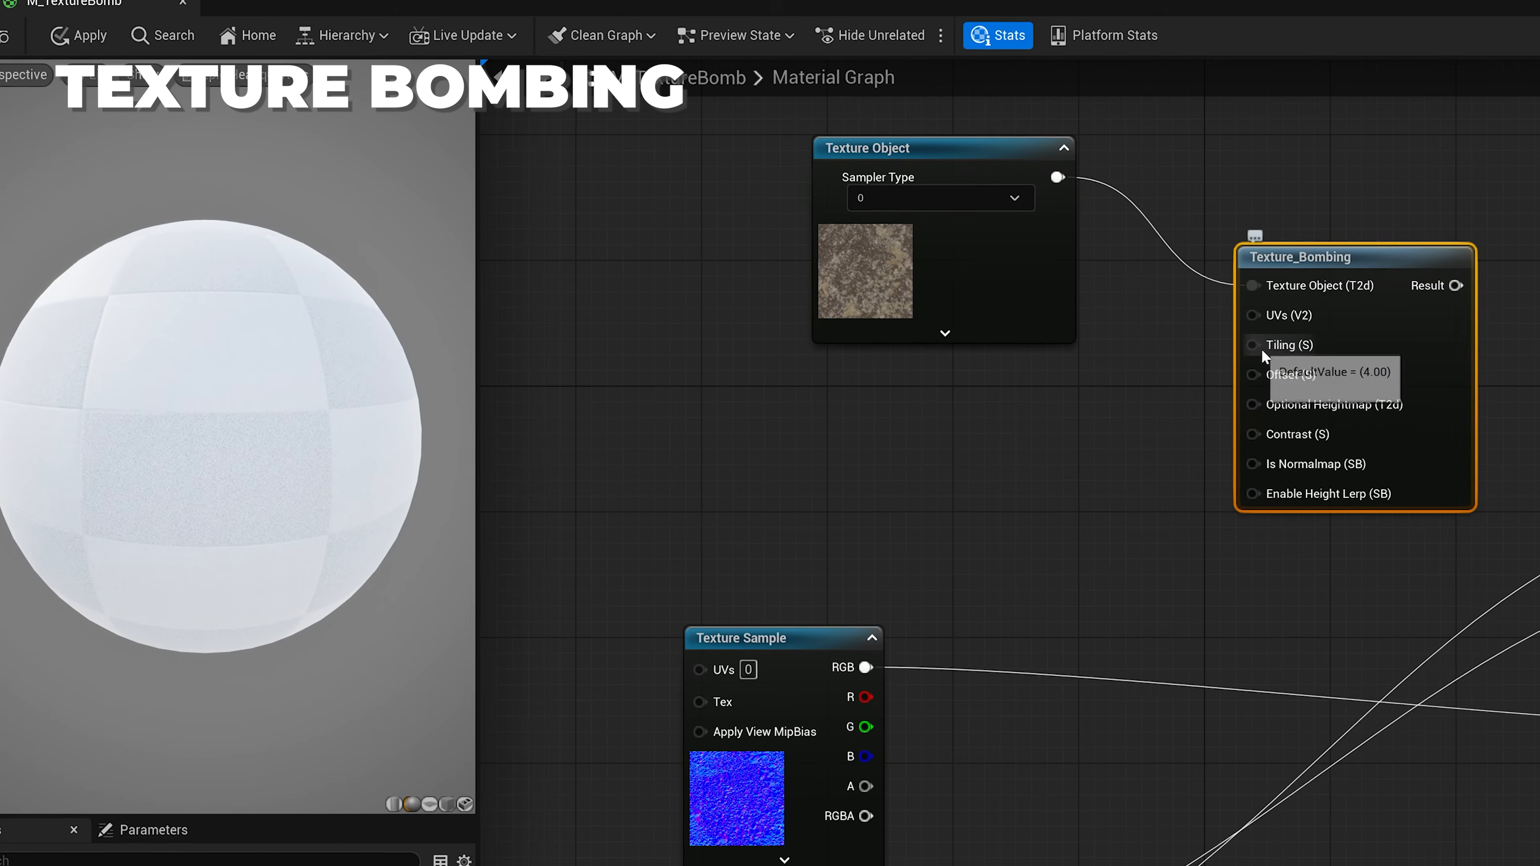
right_click(1033, 432)
left_click(1025, 450)
key("s")
left_click(1026, 450)
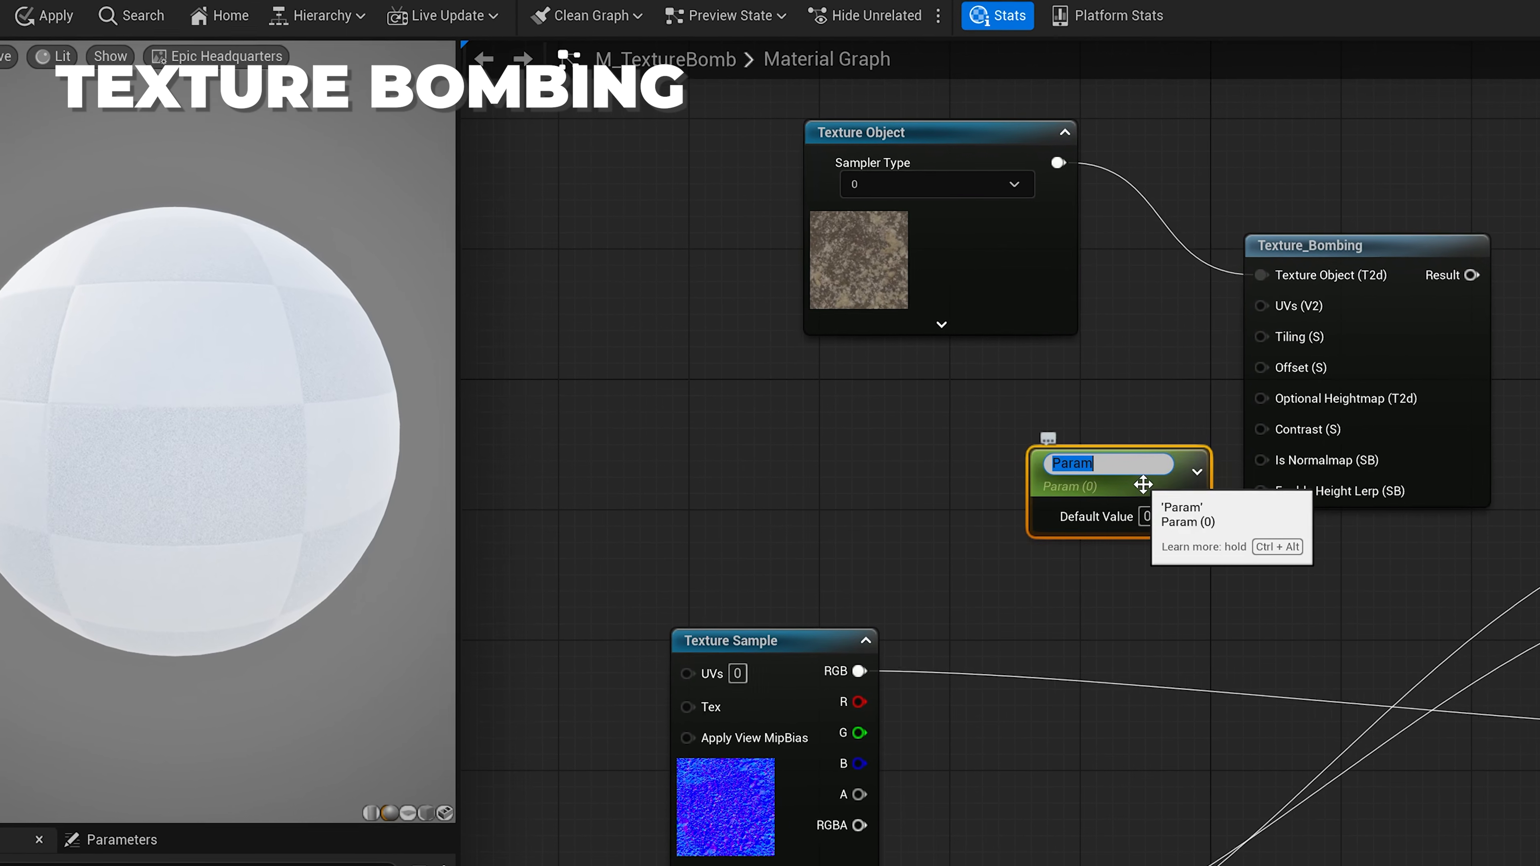
type("Tiling")
key("Return")
left_click_drag(1187, 516, 1262, 334)
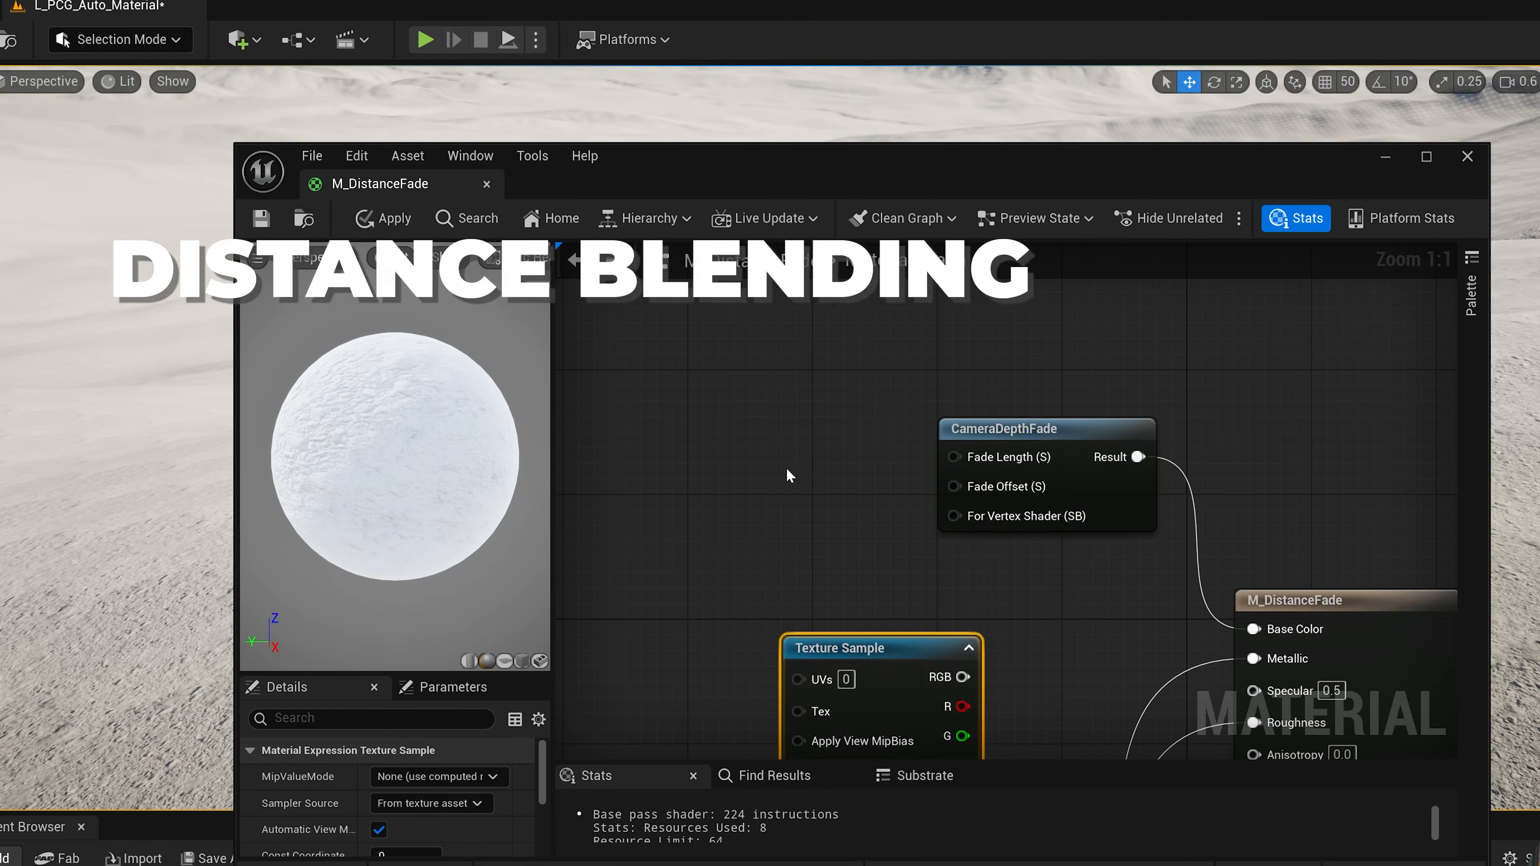
right_click(694, 464)
type("scalar")
key("Return")
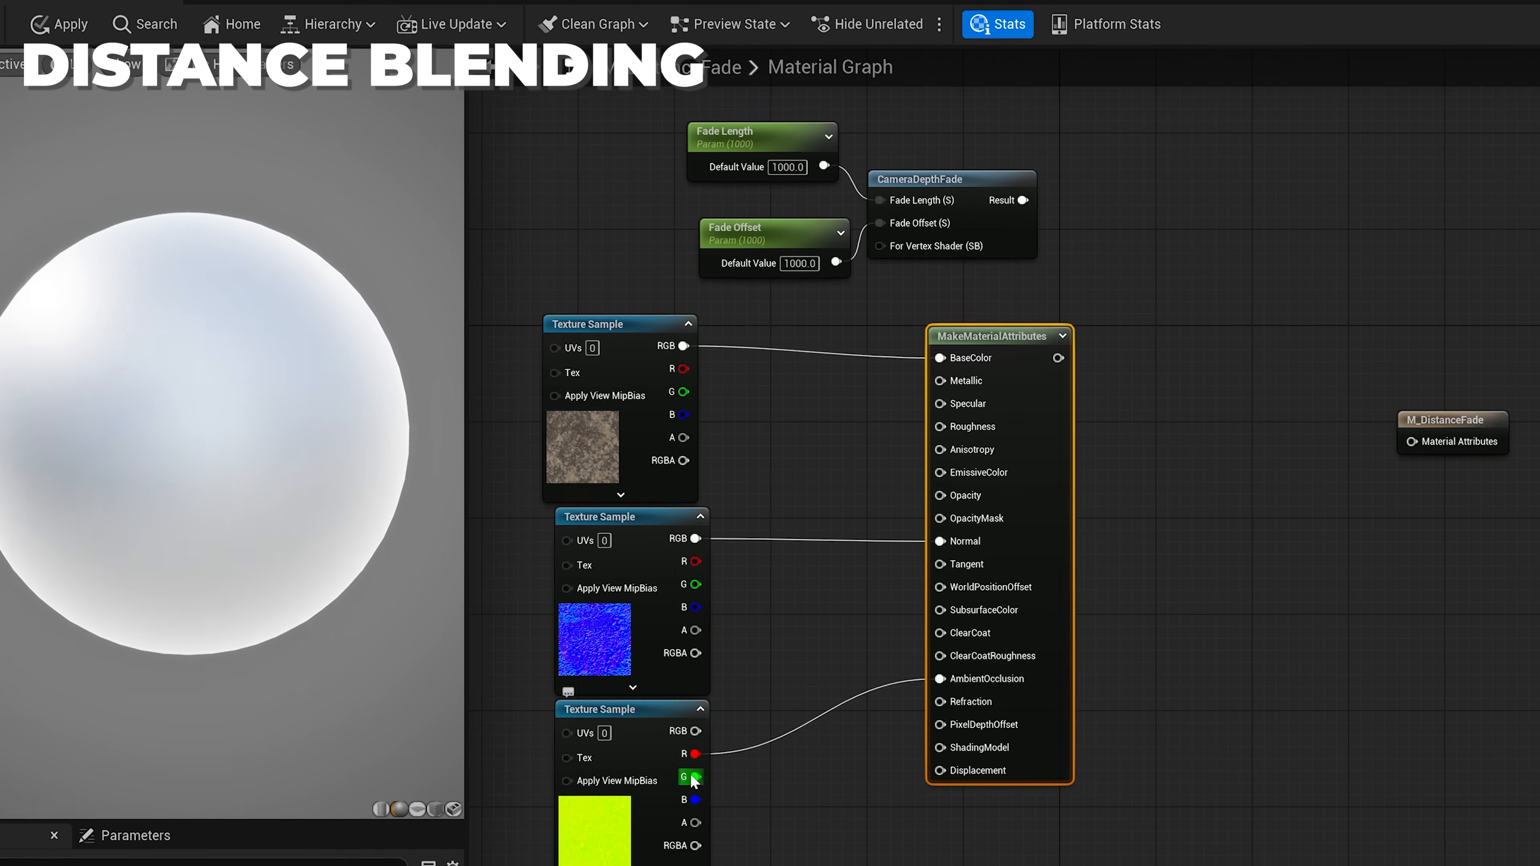
left_click_drag(695, 779, 940, 427)
left_click_drag(695, 800, 960, 380)
left_click_drag(978, 337, 965, 385)
left_click_drag(1489, 423, 1537, 399)
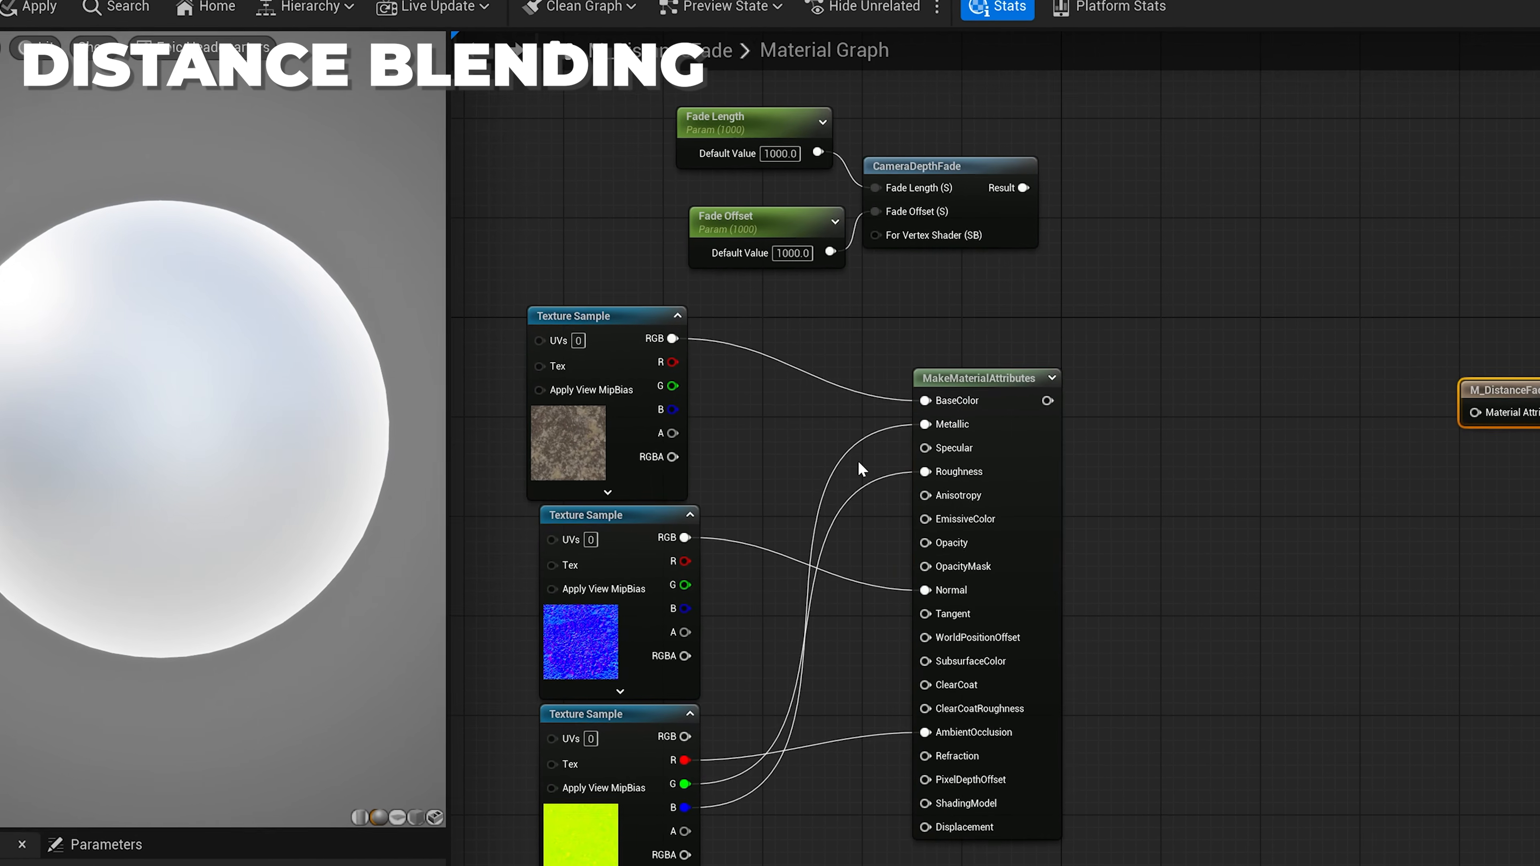
right_click_drag(859, 468, 1056, 574)
left_click_drag(1261, 388, 958, 243)
left_click_drag(1196, 276, 1184, 139)
scroll(1184, 139, "down", 1)
right_click_drag(1184, 139, 875, 228)
left_click_drag(1015, 161, 632, 275)
right_click_drag(655, 424, 778, 206)
left_click_drag(540, 200, 1161, 792)
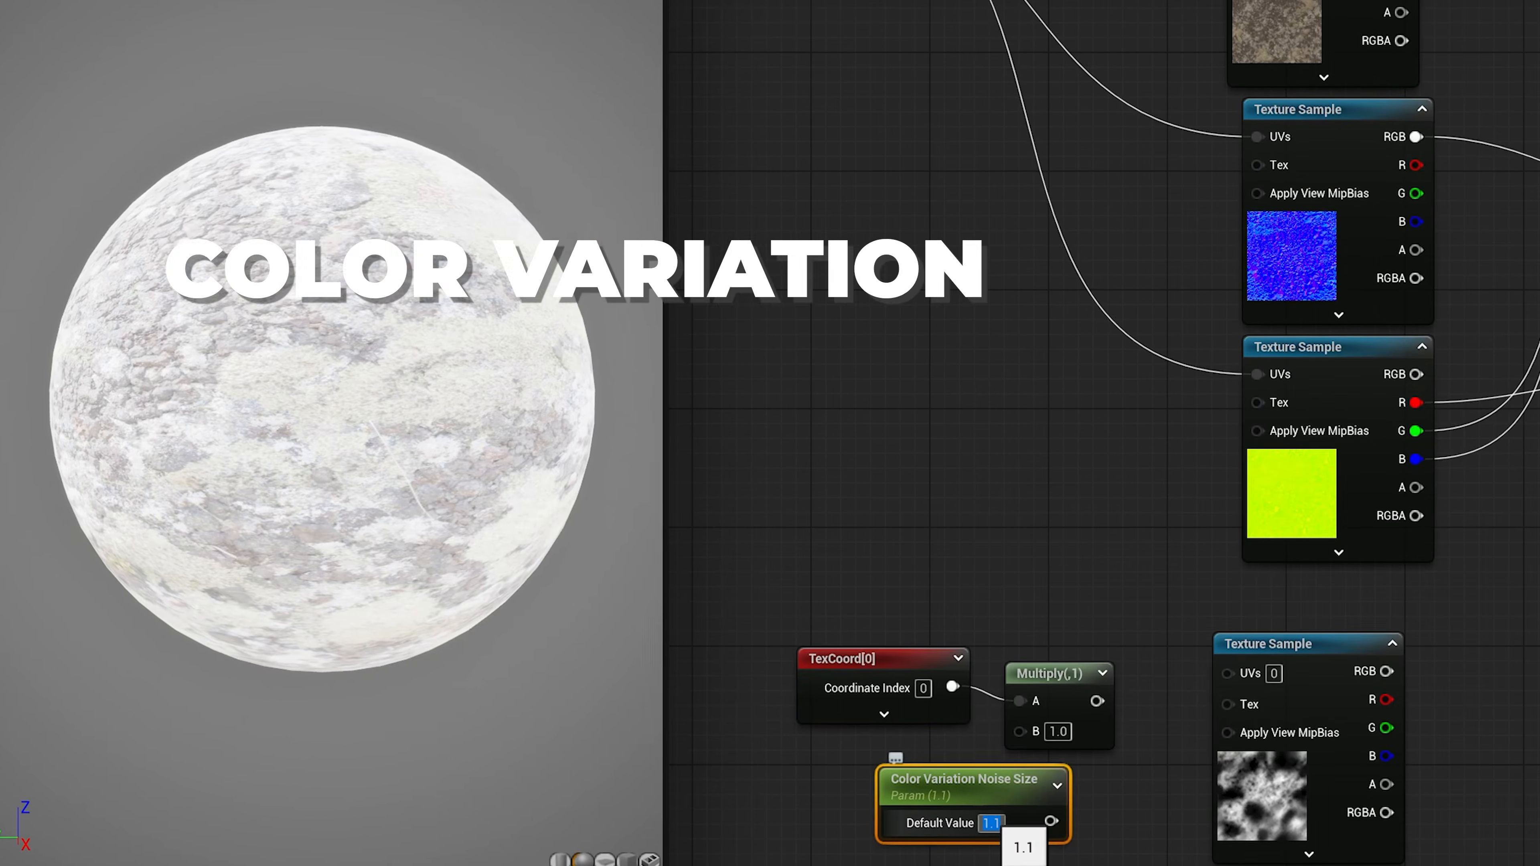
left_click_drag(1050, 823, 1019, 732)
left_click_drag(941, 781, 824, 780)
left_click_drag(1094, 702, 1227, 674)
scroll(1227, 667, "down", 1)
right_click_drag(1224, 303, 1030, 788)
scroll(1146, 455, "down", 2)
left_click_drag(1413, 373, 1489, 406)
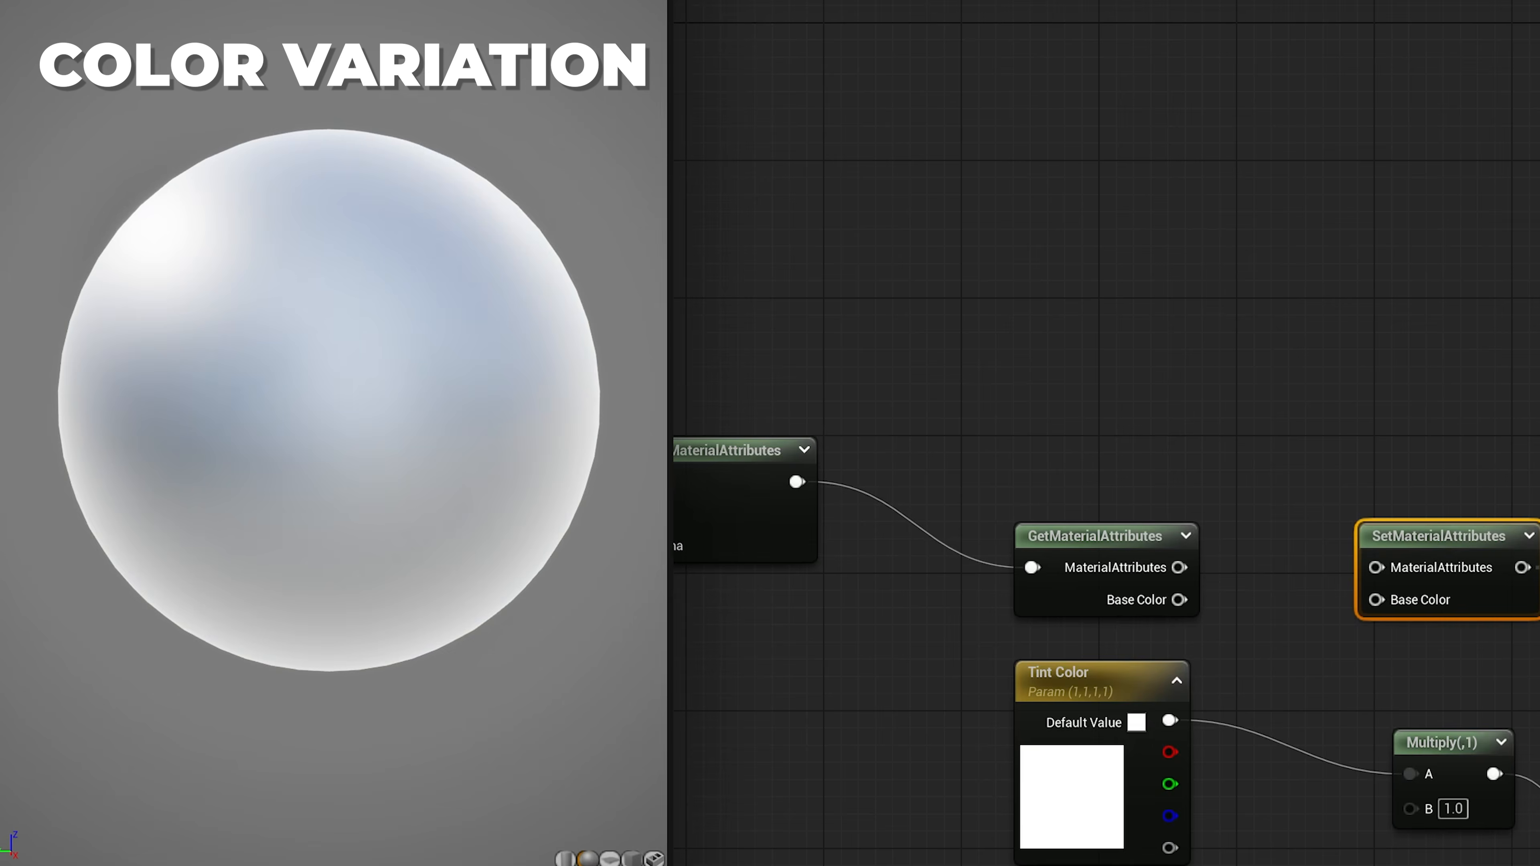
left_click_drag(982, 418, 1484, 523)
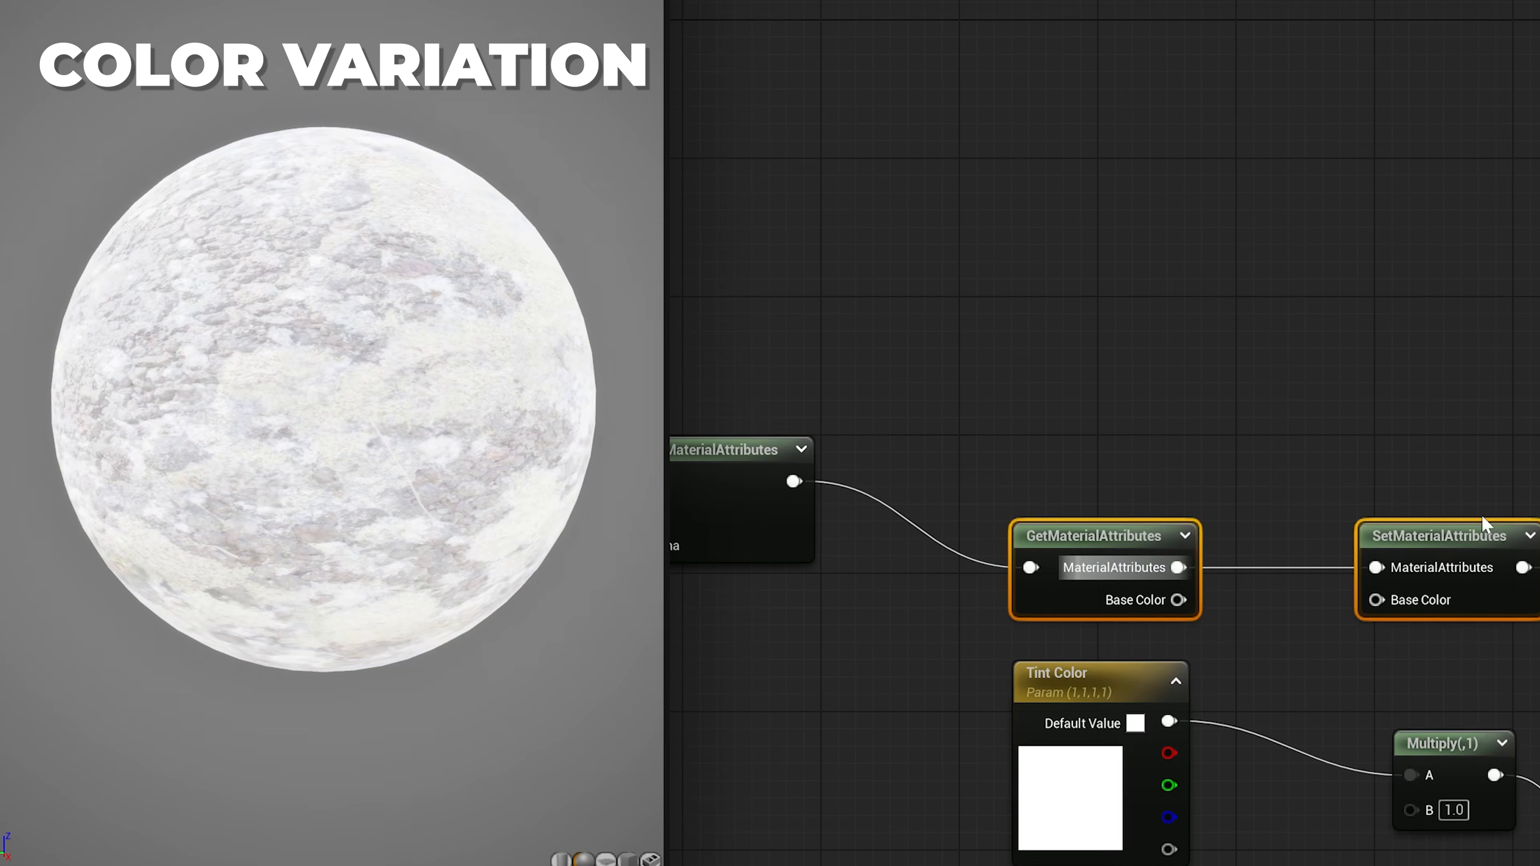
left_click(1455, 394)
left_click_drag(1391, 476, 1539, 452)
right_click_drag(1406, 485, 1502, 223)
left_click_drag(1042, 364, 1536, 861)
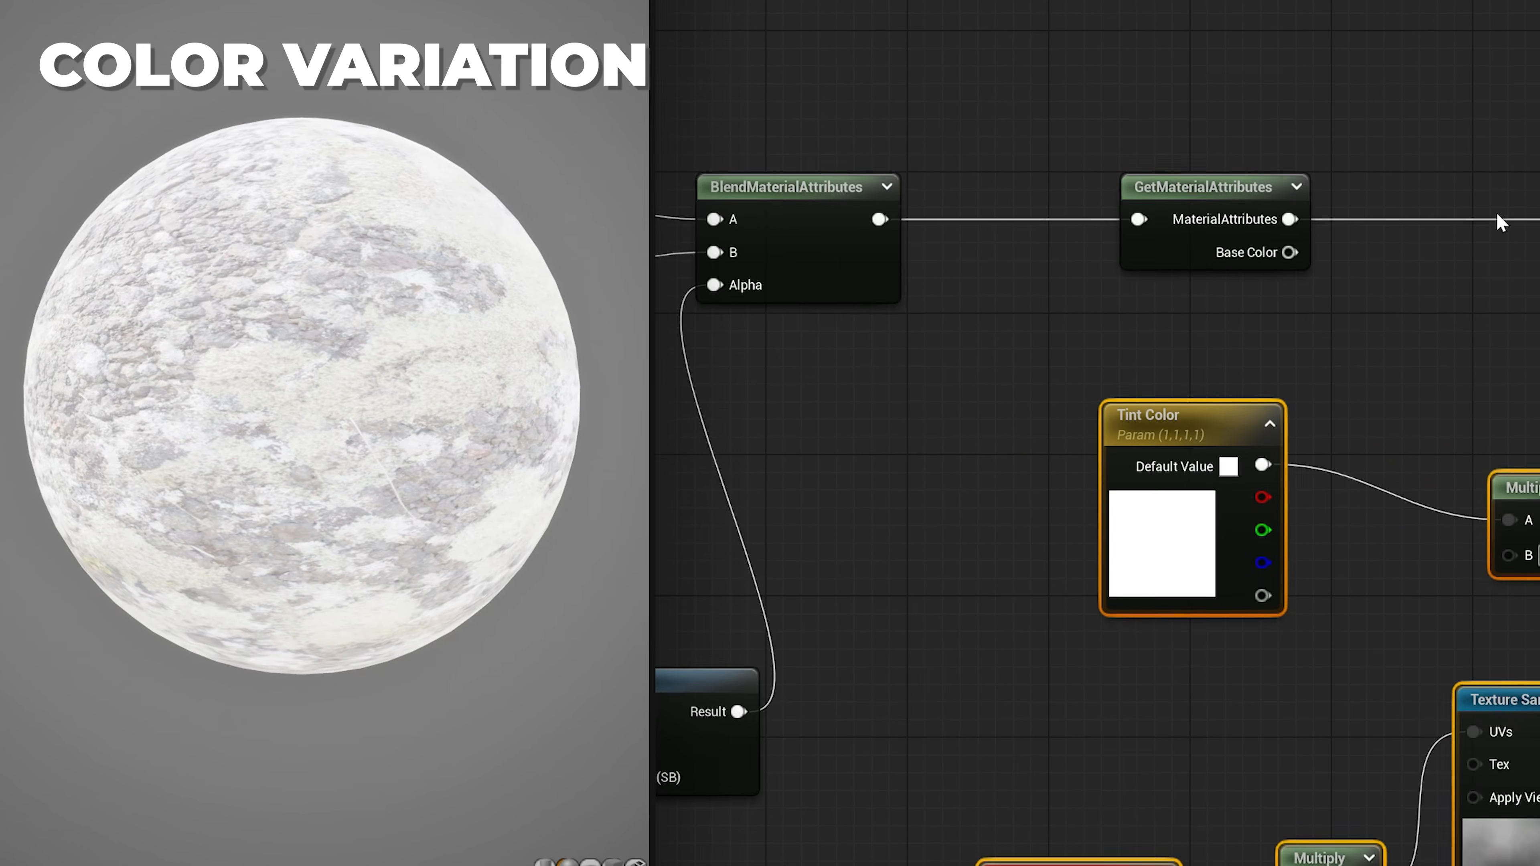
left_click(1502, 224)
right_click_drag(1502, 242, 1423, 460)
left_click_drag(1487, 720, 1487, 648)
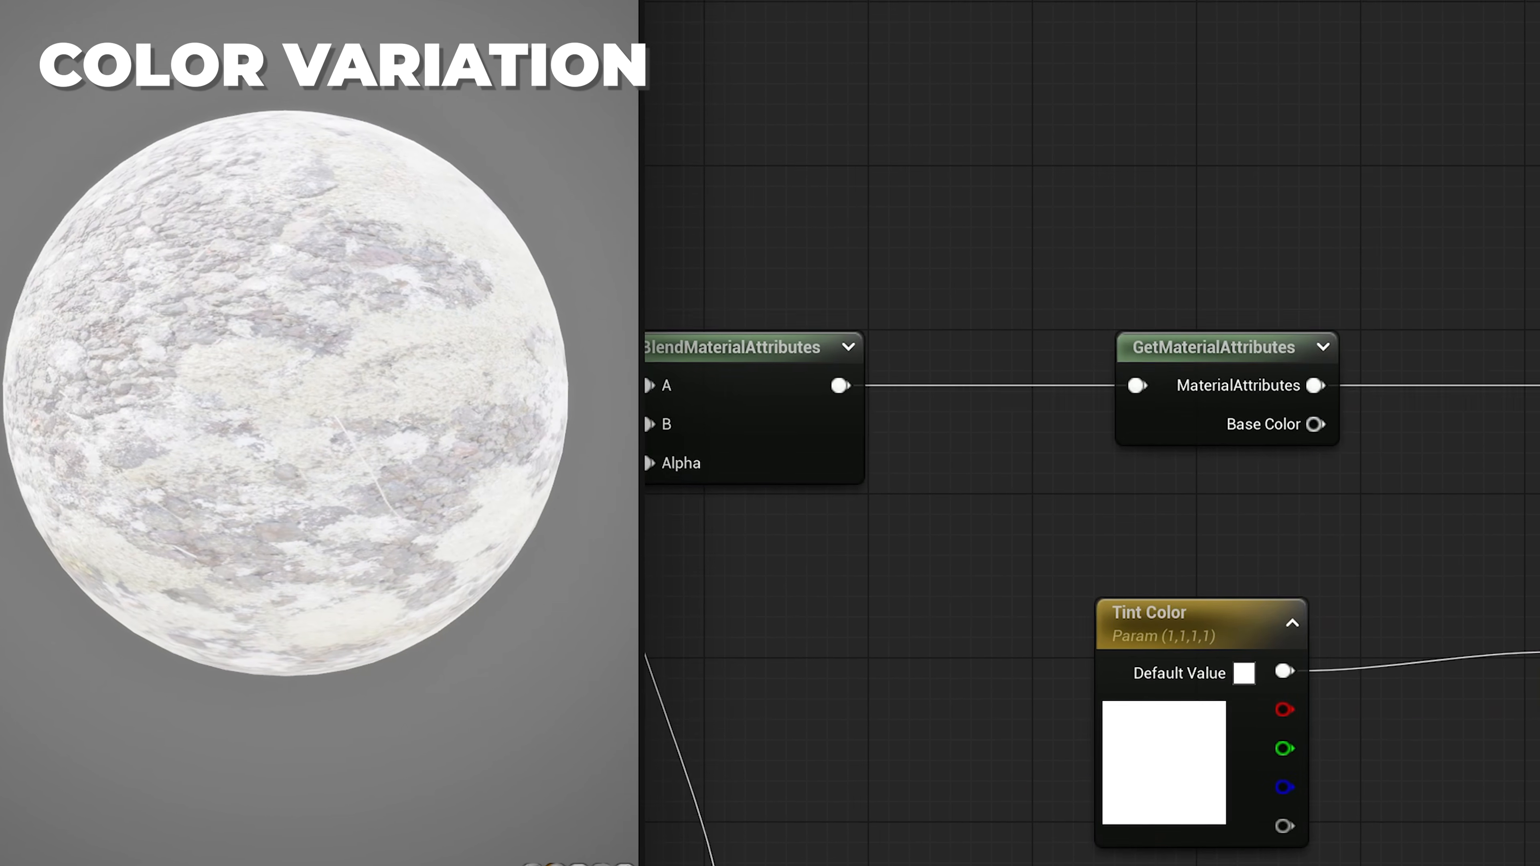
left_click_drag(1315, 422, 1539, 691)
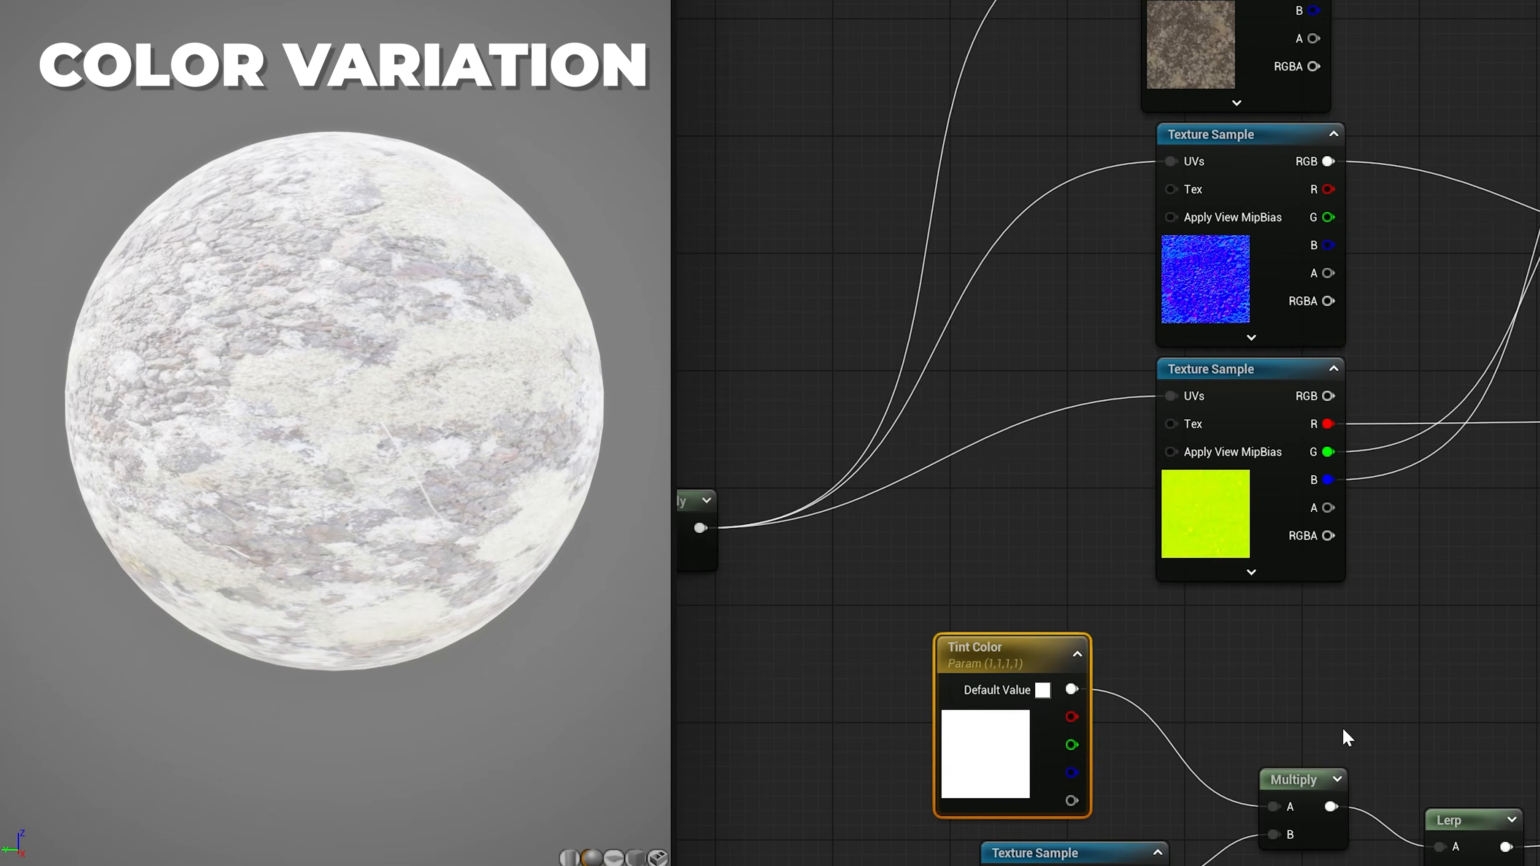
right_click_drag(1338, 745, 1292, 772)
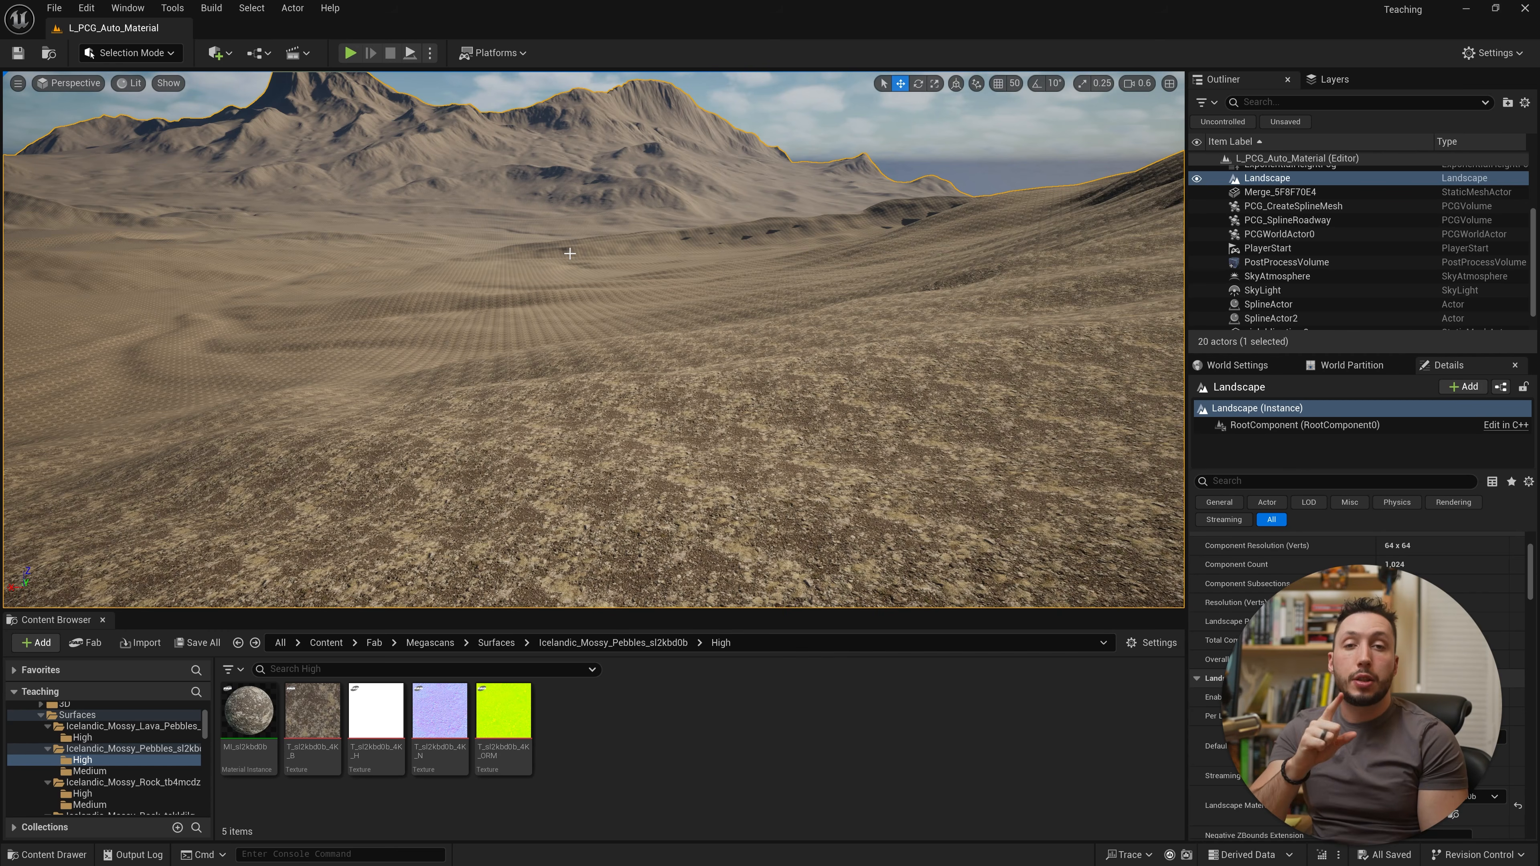
Step: Create a new material named M_TextureBomb in the Icelandic_Mossy_Pebbles High folder
right_click(661, 754)
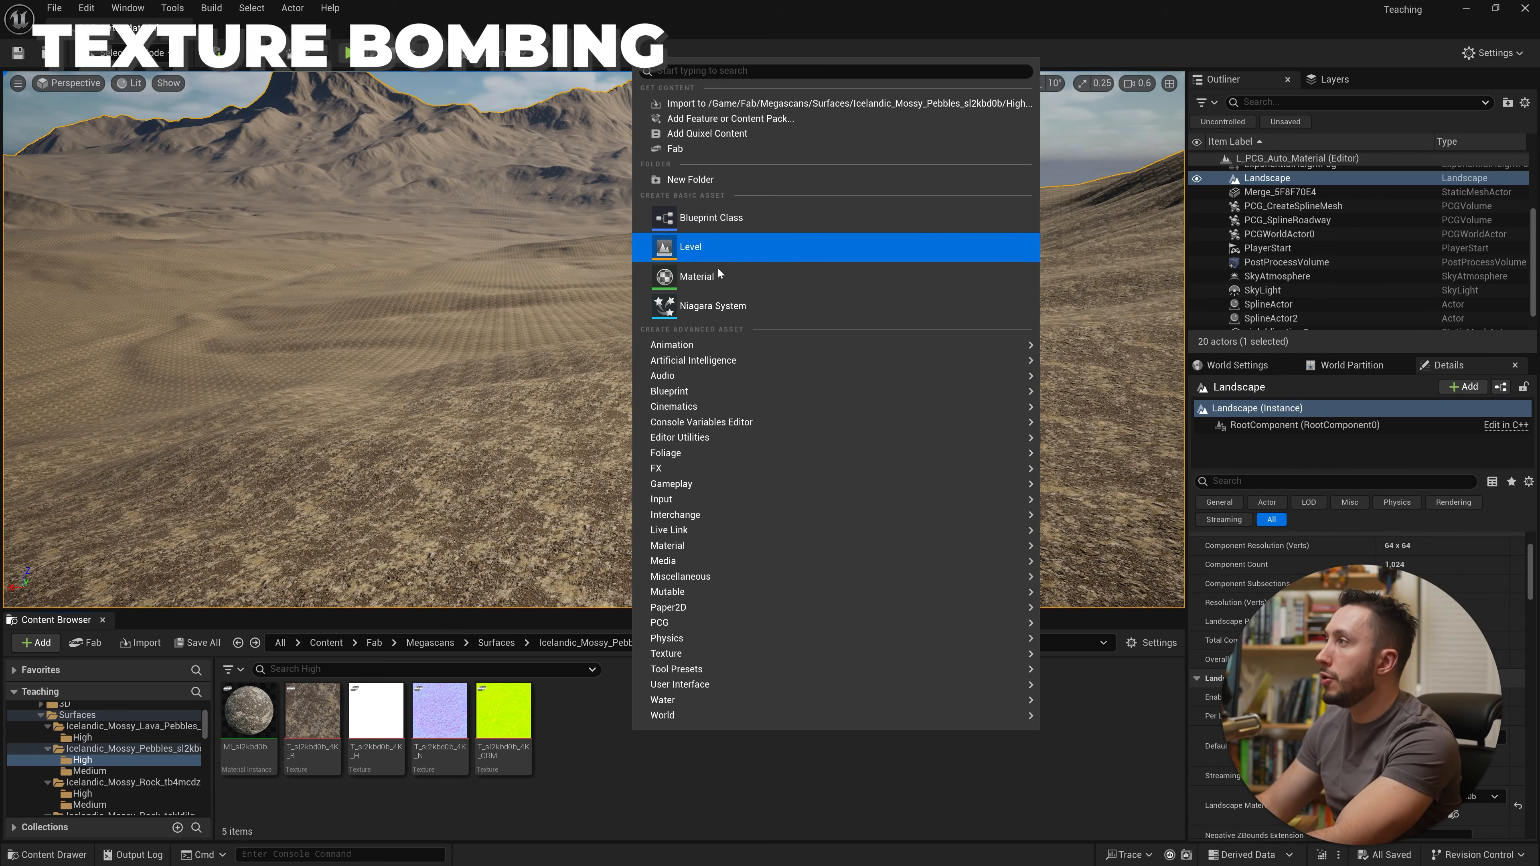
left_click(716, 280)
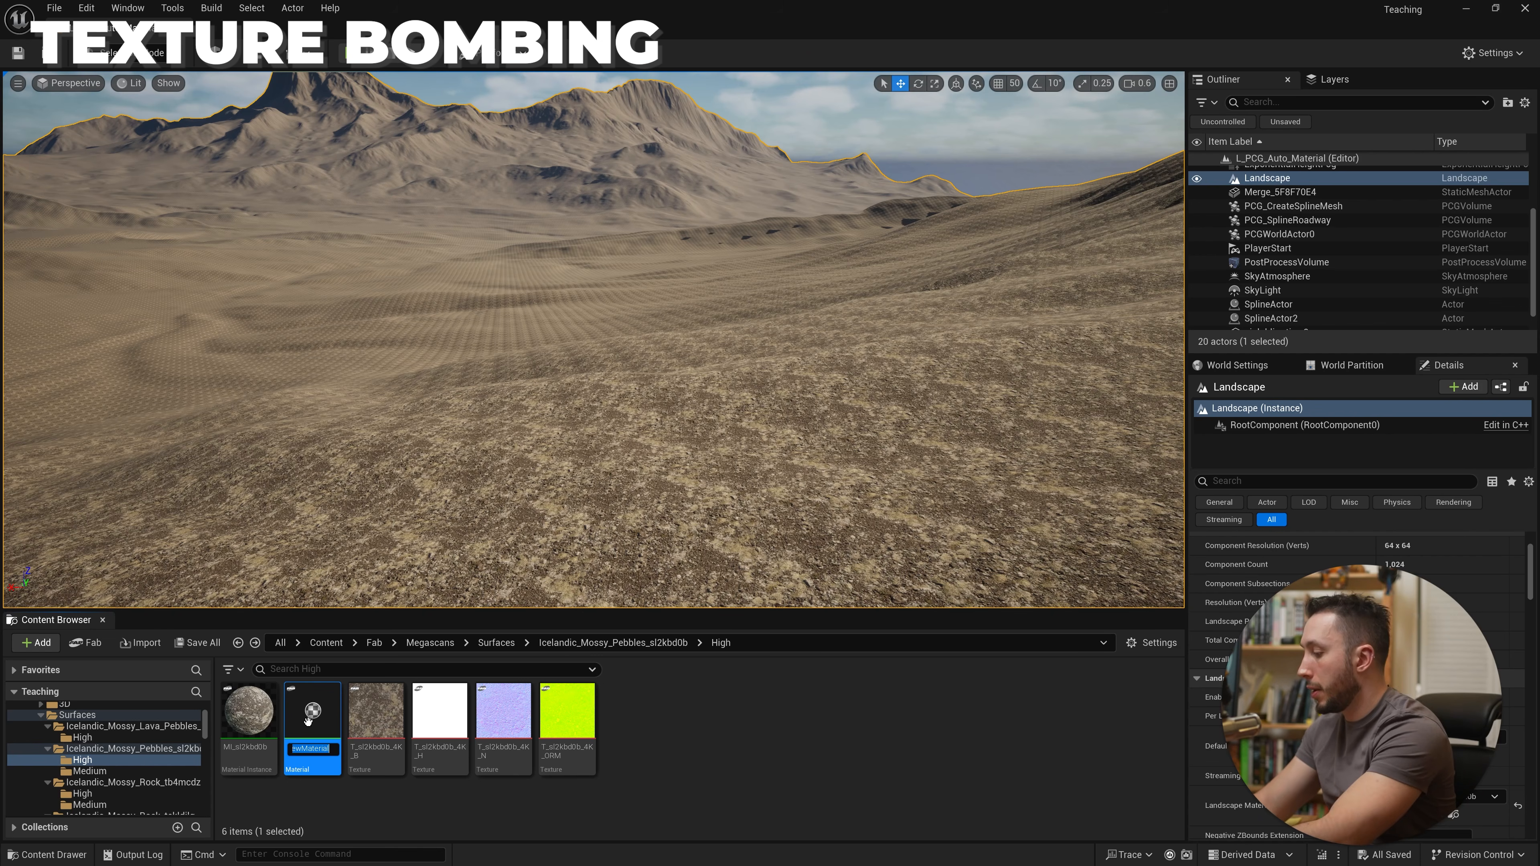
type("M_Te")
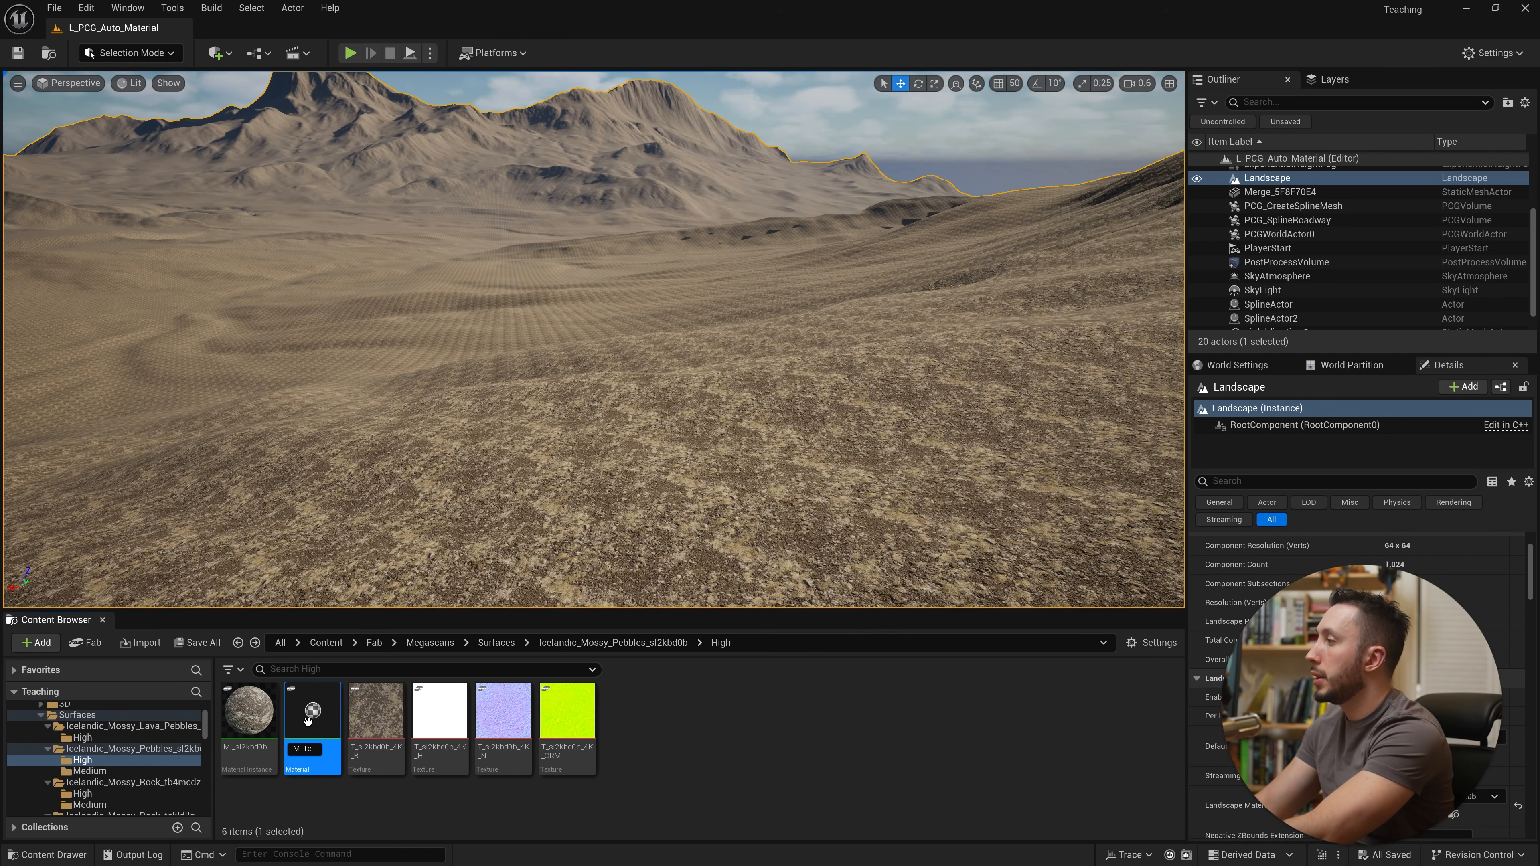
type("xtureBomb")
key("Return")
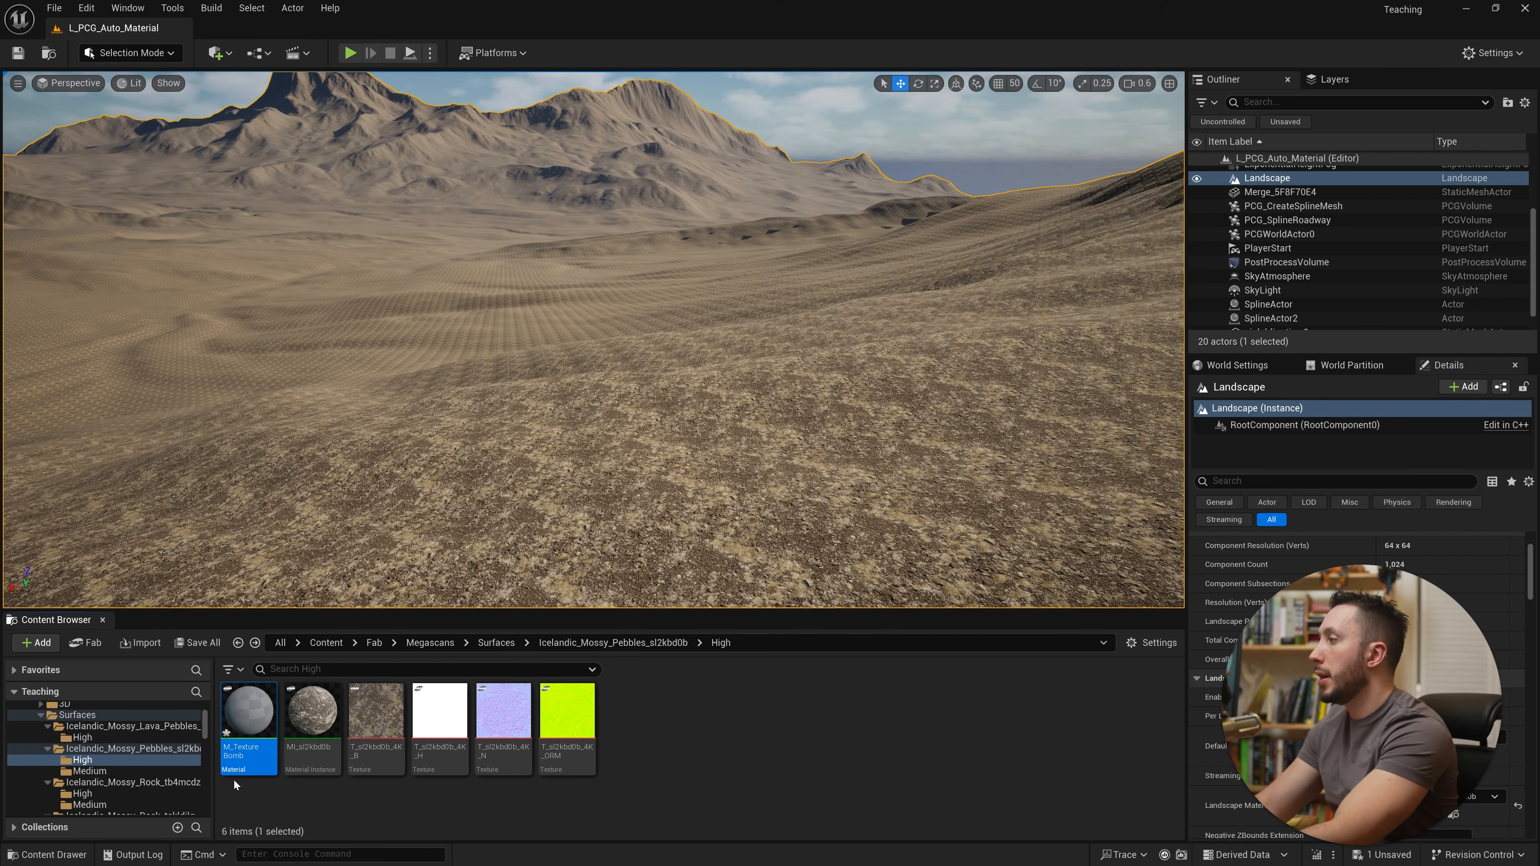
Step: Assign M_TextureBomb as the landscape's Landscape Material and open it in the material editor
mouse_move(248, 713)
left_mouse_down()
mouse_move(1395, 807)
mouse_move(1360, 826)
left_mouse_up()
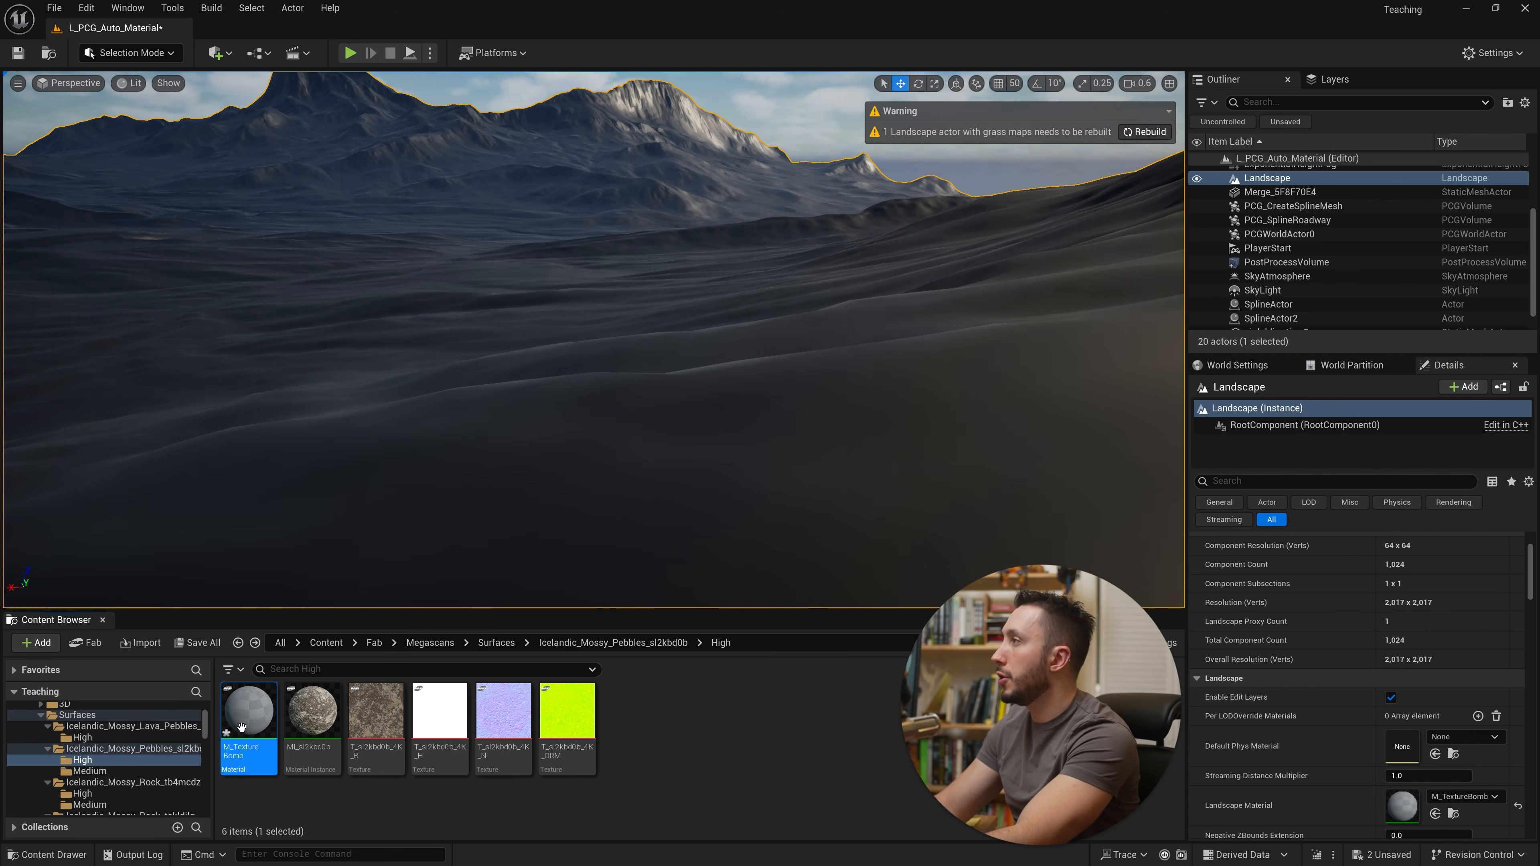
double_click(1402, 806)
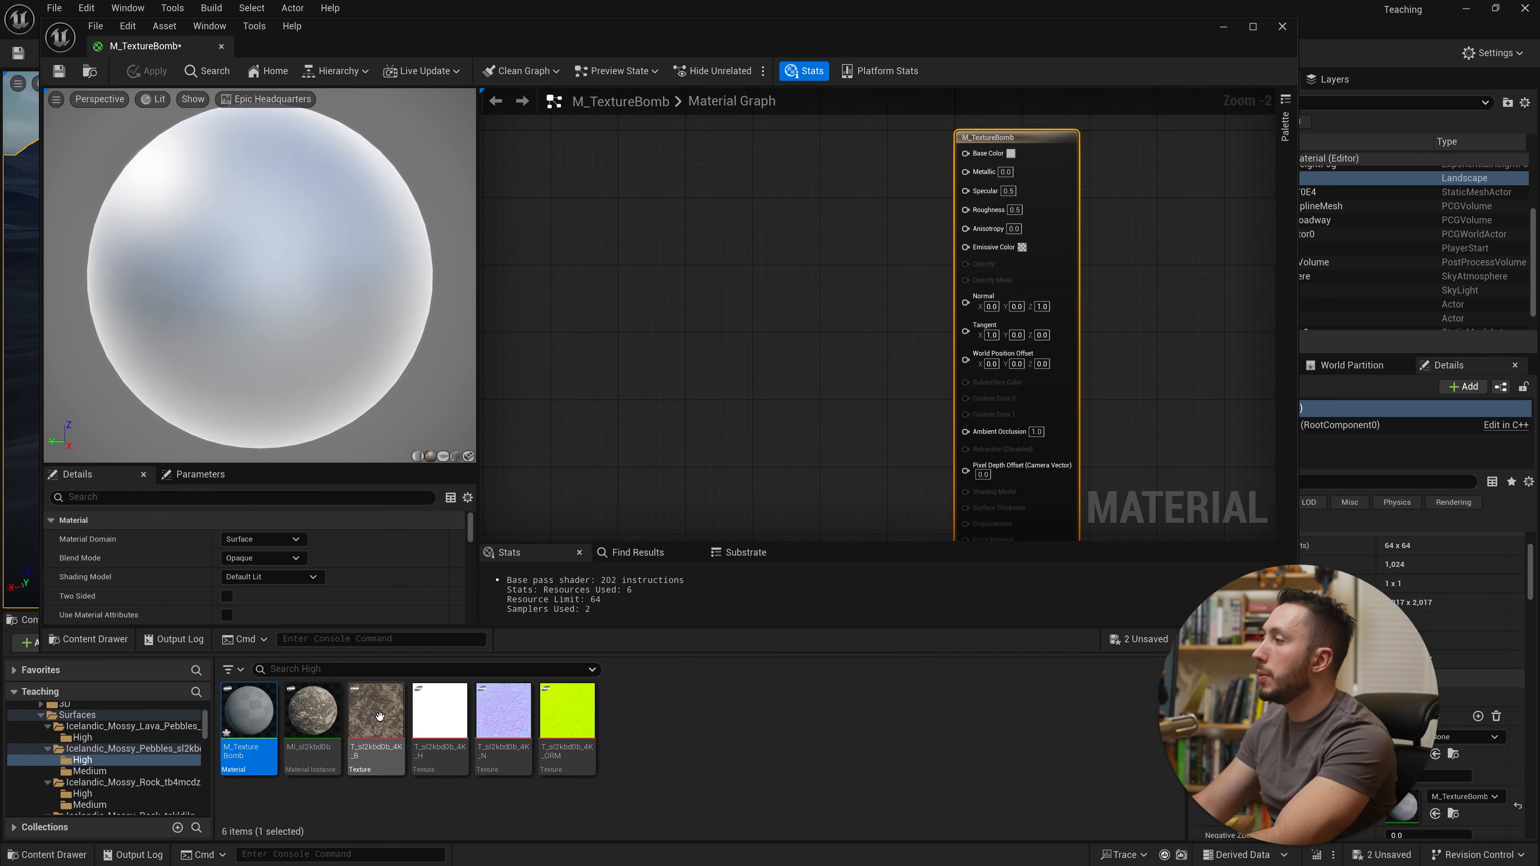
Step: Add the pebbles' albedo, normal and ORM textures to the material graph as texture samples
left_click(376, 713)
left_click(521, 712, "ctrl")
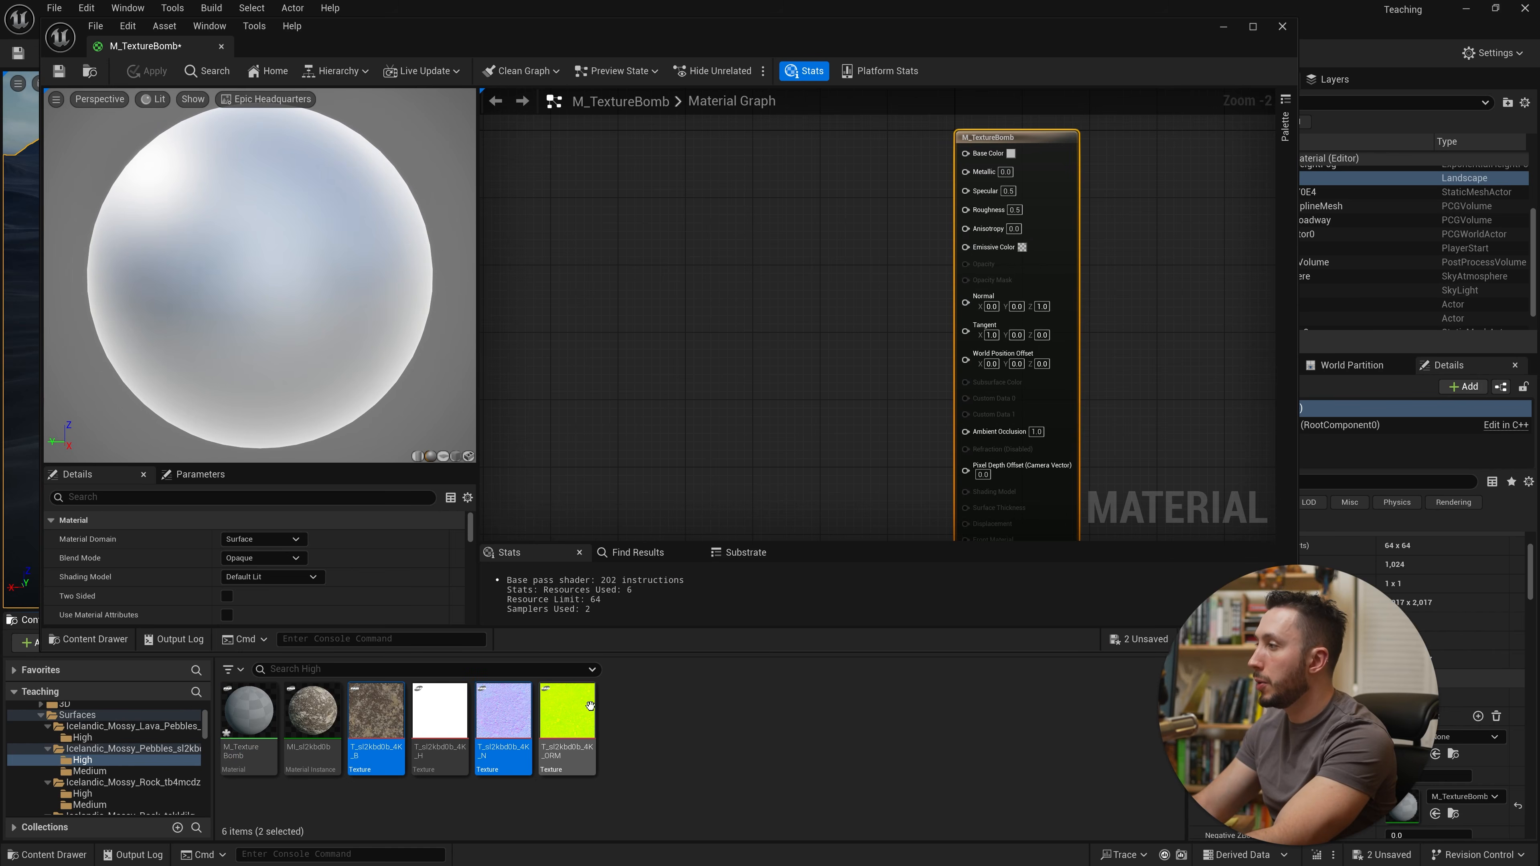
left_click(568, 731, "ctrl")
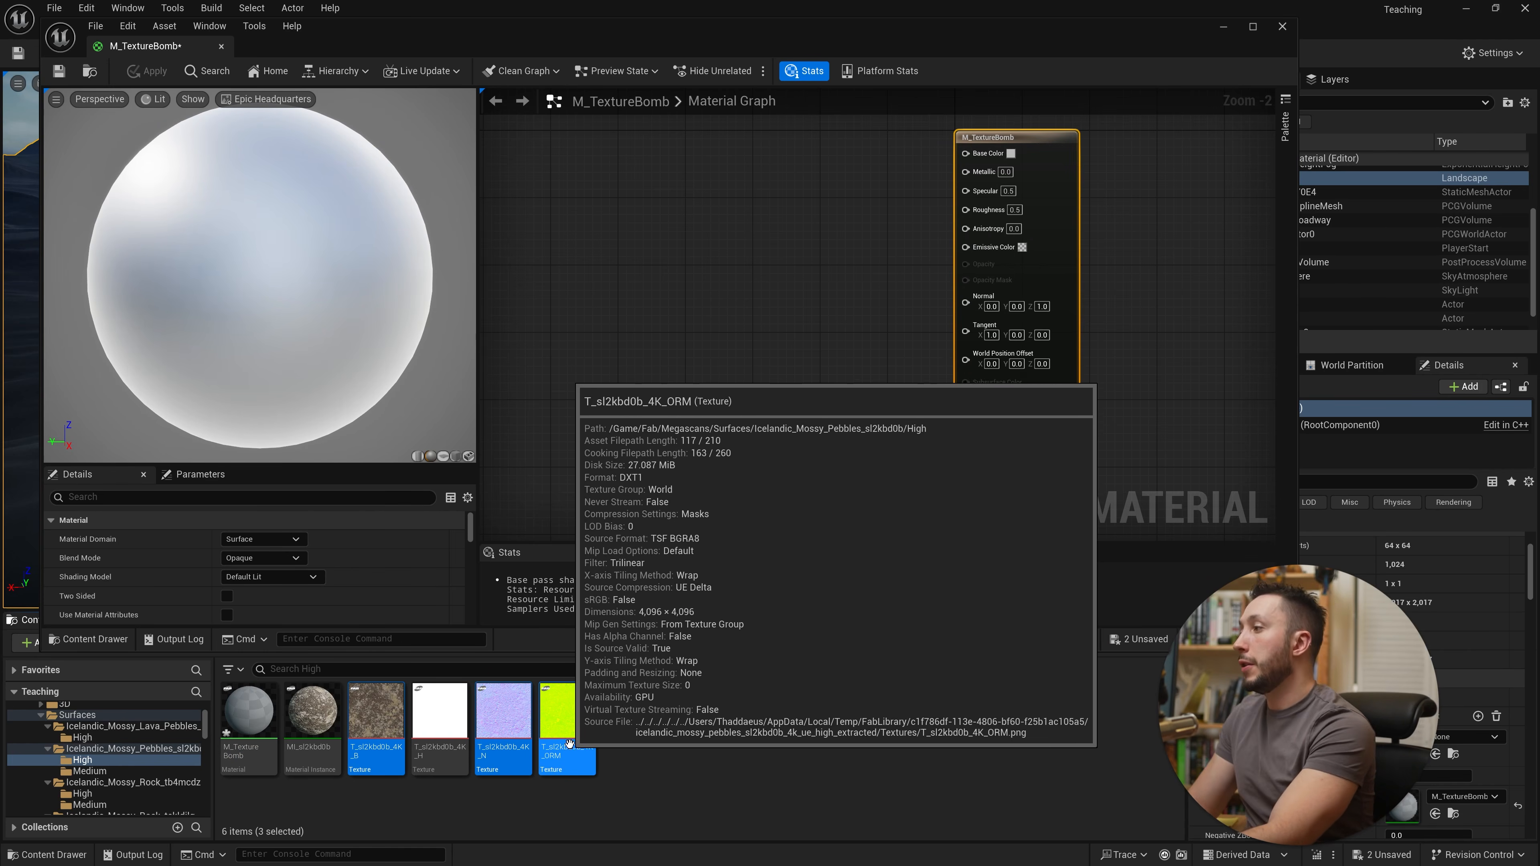
left_click_drag(568, 737, 701, 320)
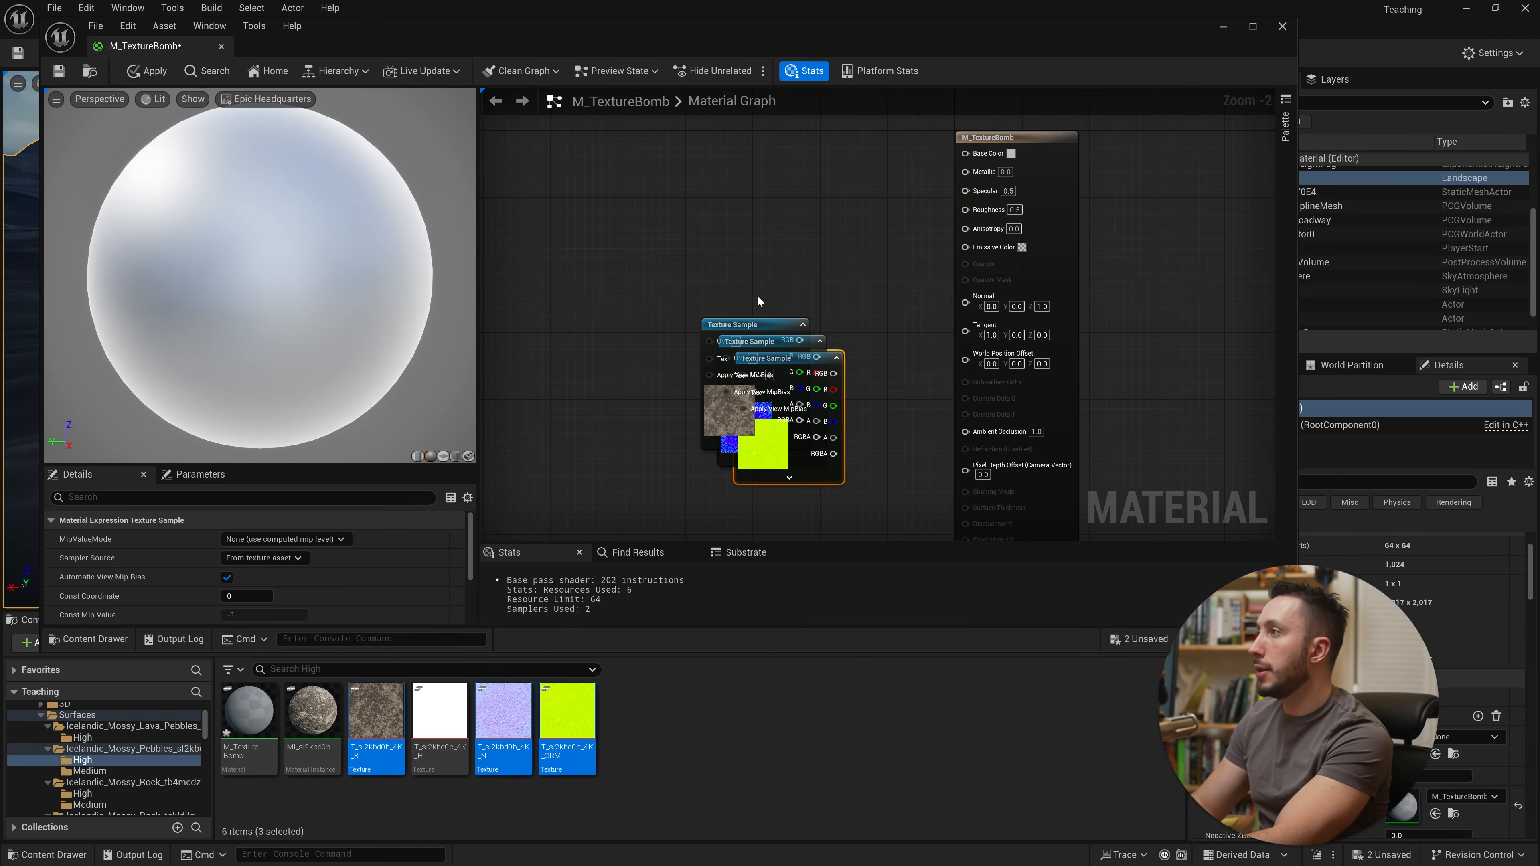
key("f")
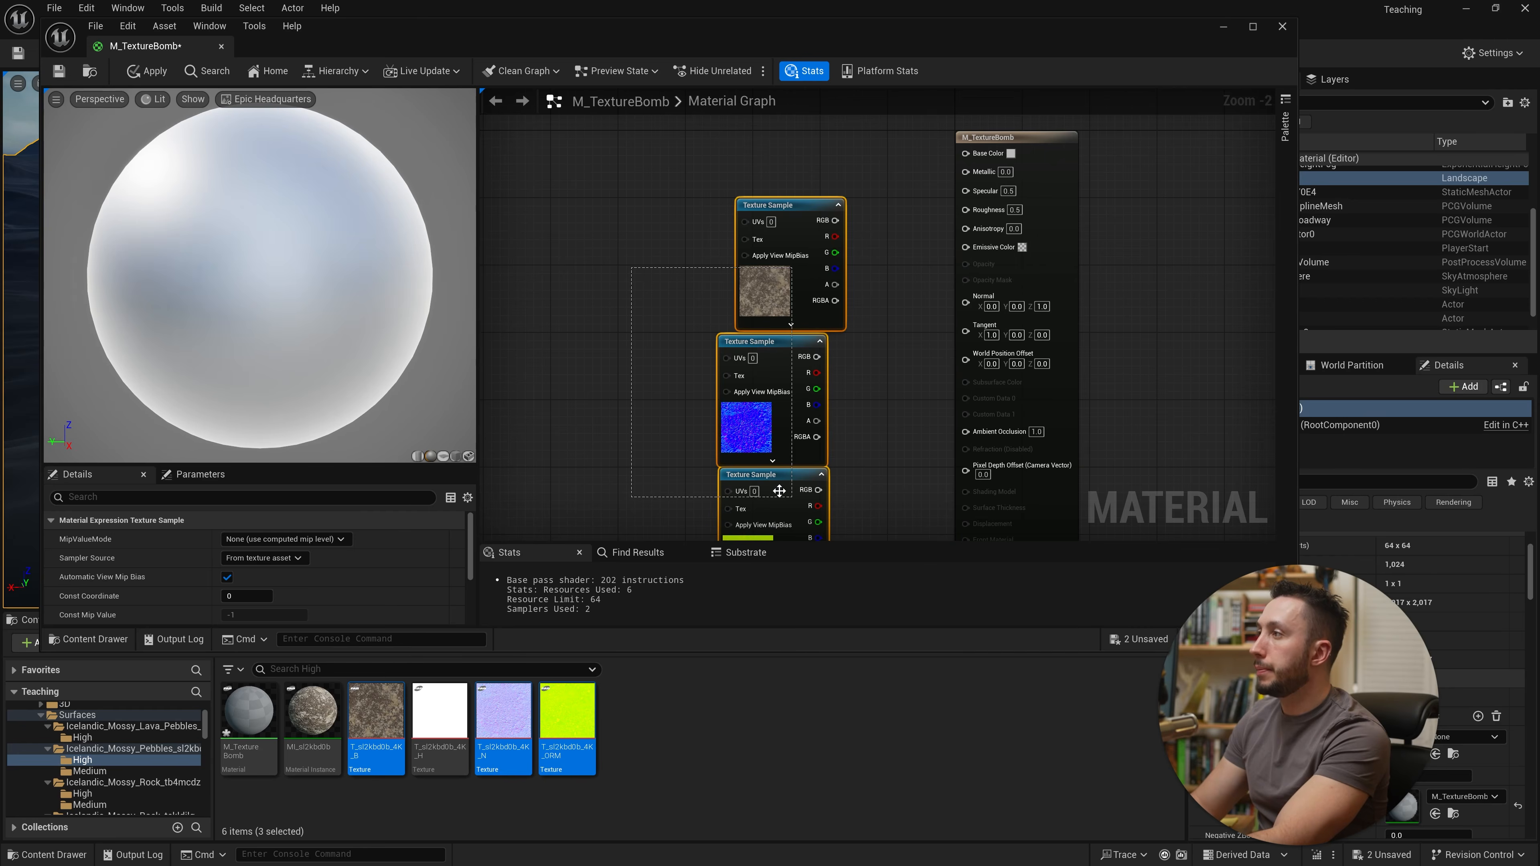
Step: Connect the albedo RGB to Base Color and the normal map RGB to Normal
scroll(747, 159, "down", 1)
left_click_drag(735, 166, 907, 175)
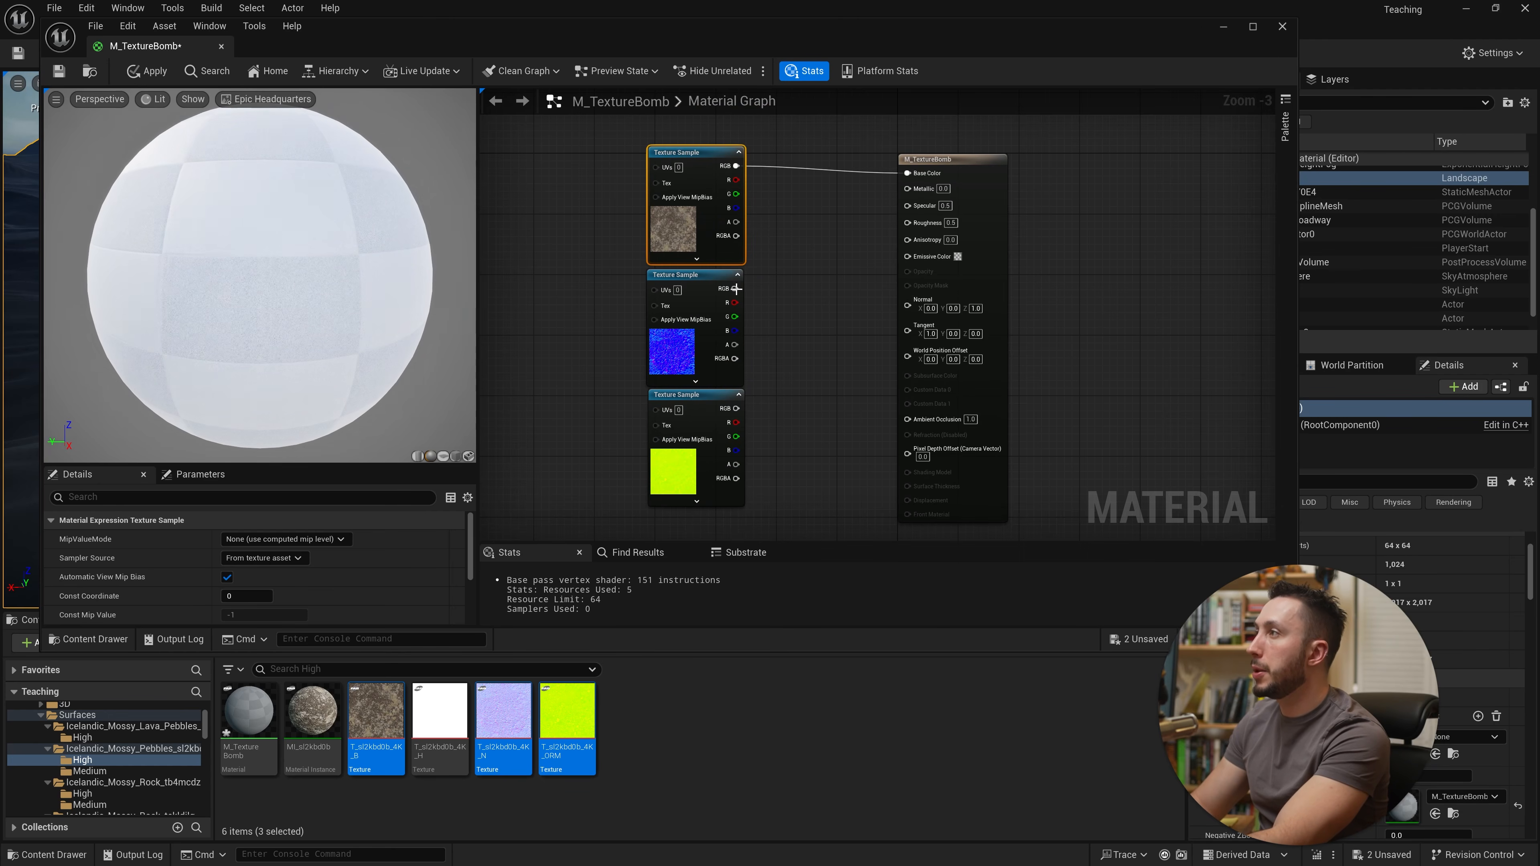
left_click_drag(735, 289, 908, 308)
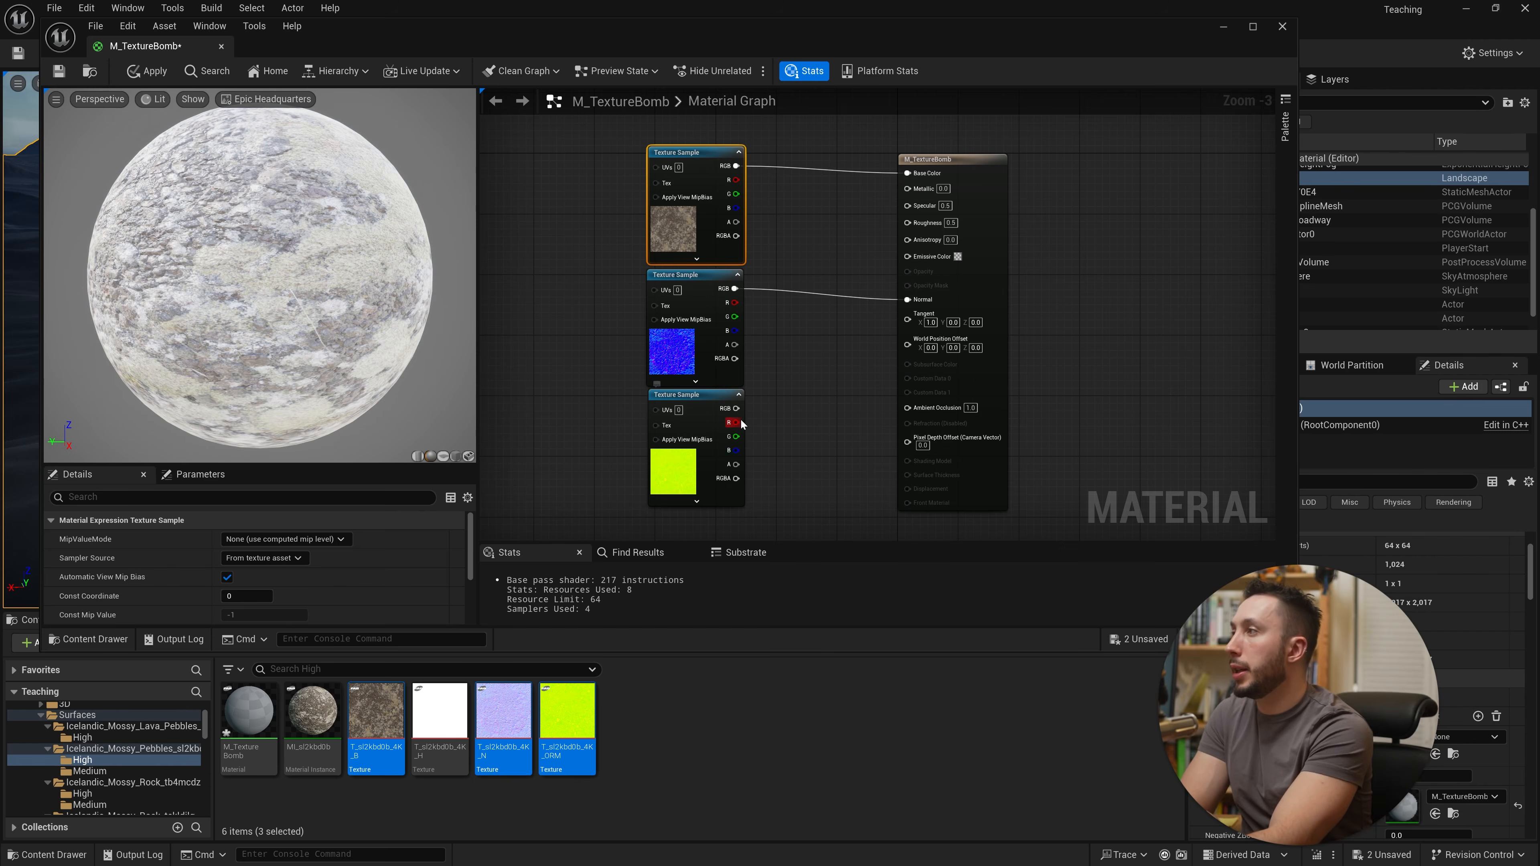
Step: Wire the ORM texture's red, green and blue channels to Ambient Occlusion, Roughness and Metallic
left_click_drag(739, 419, 908, 407)
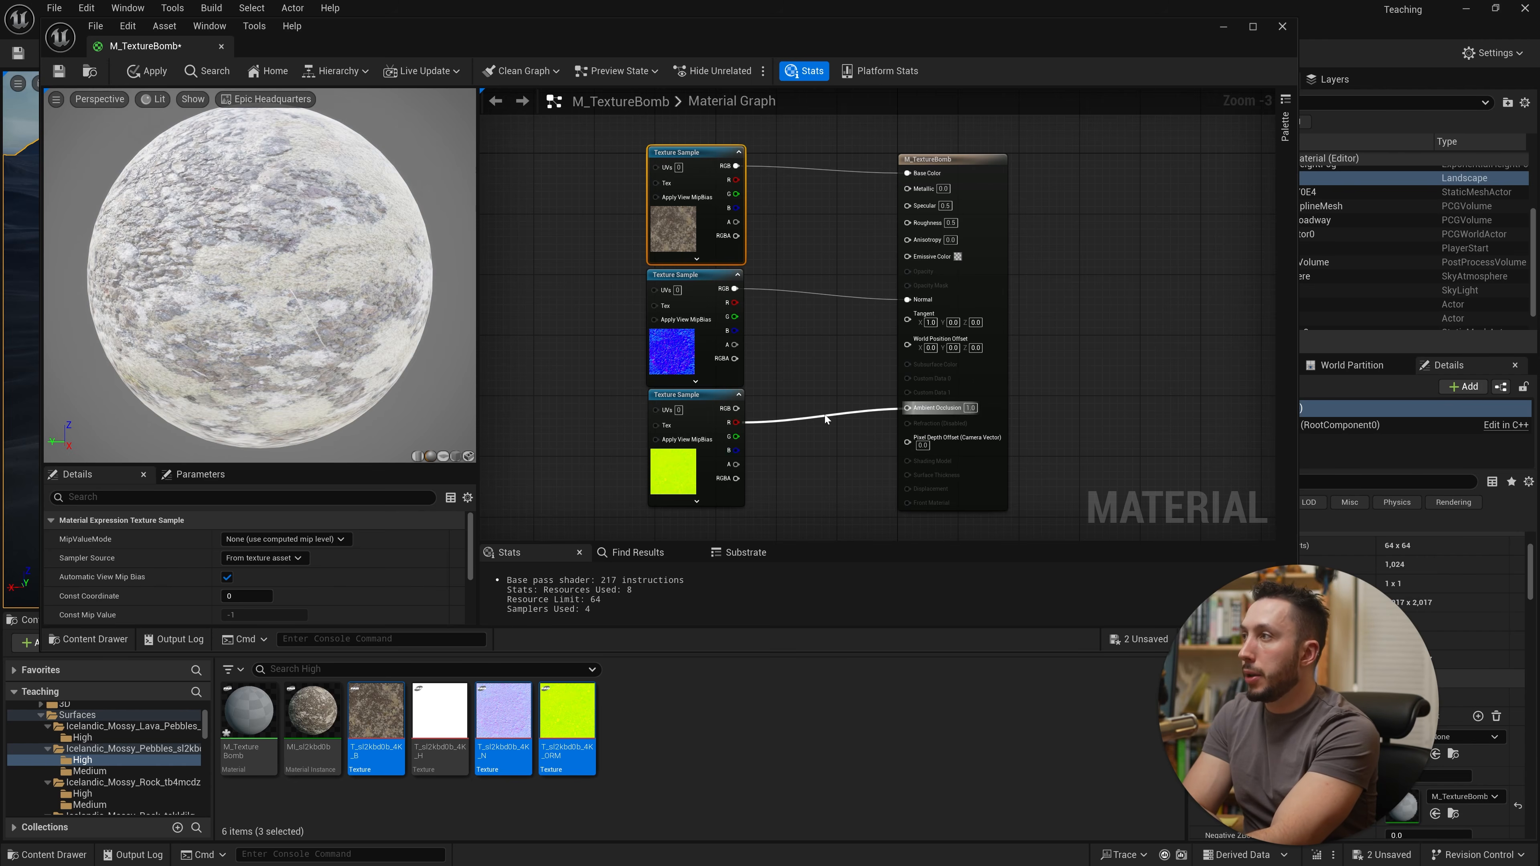
left_click_drag(734, 436, 907, 222)
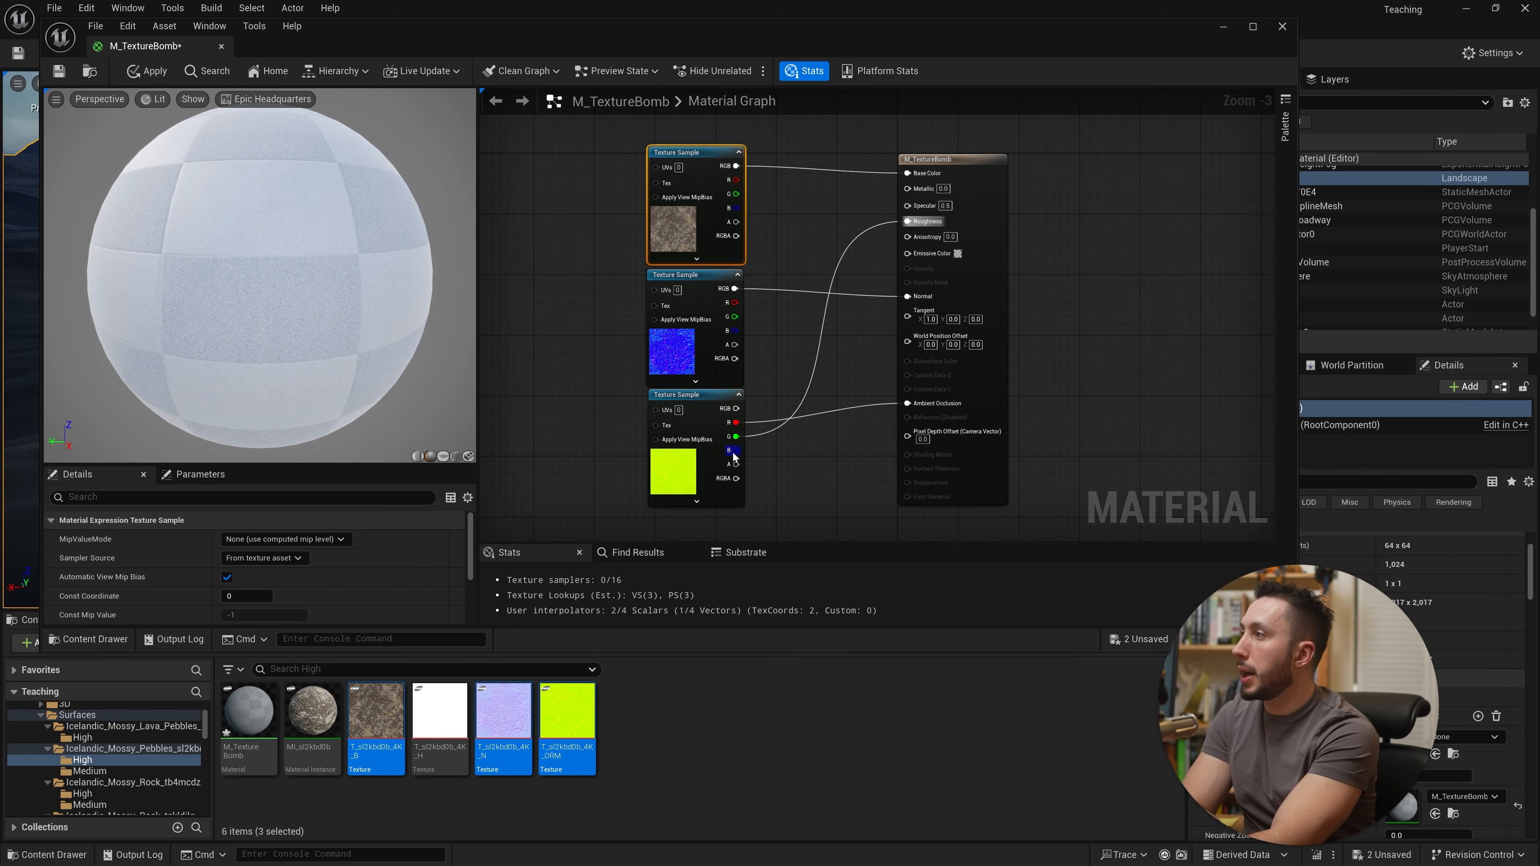
left_click_drag(733, 450, 908, 189)
scroll(1212, 261, "down", 1)
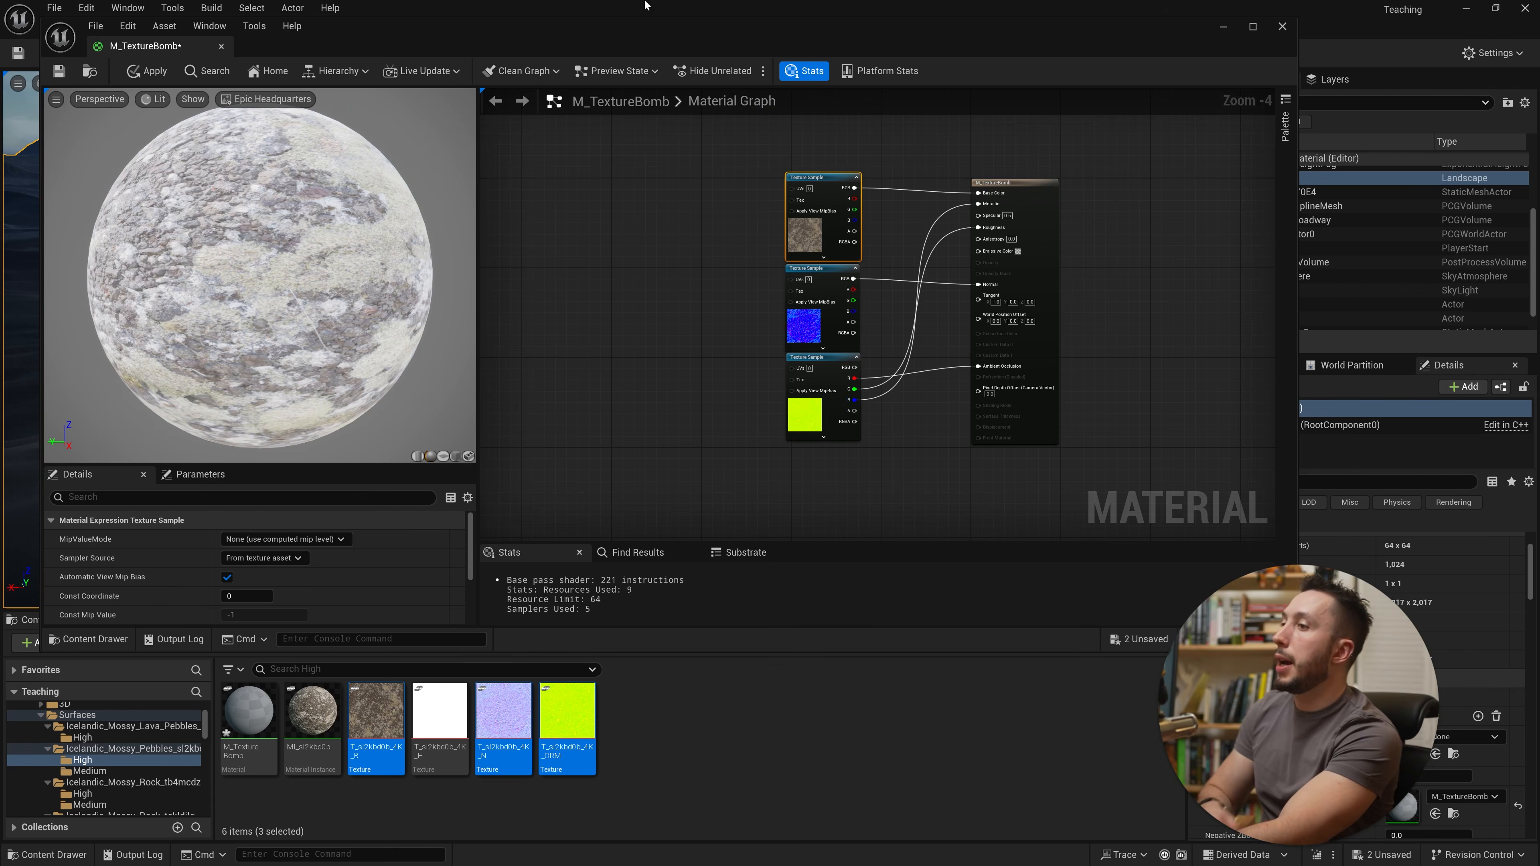
Step: Move the material editor aside and save the material
left_click_drag(1000, 26, 641, 568)
key("ctrl+s")
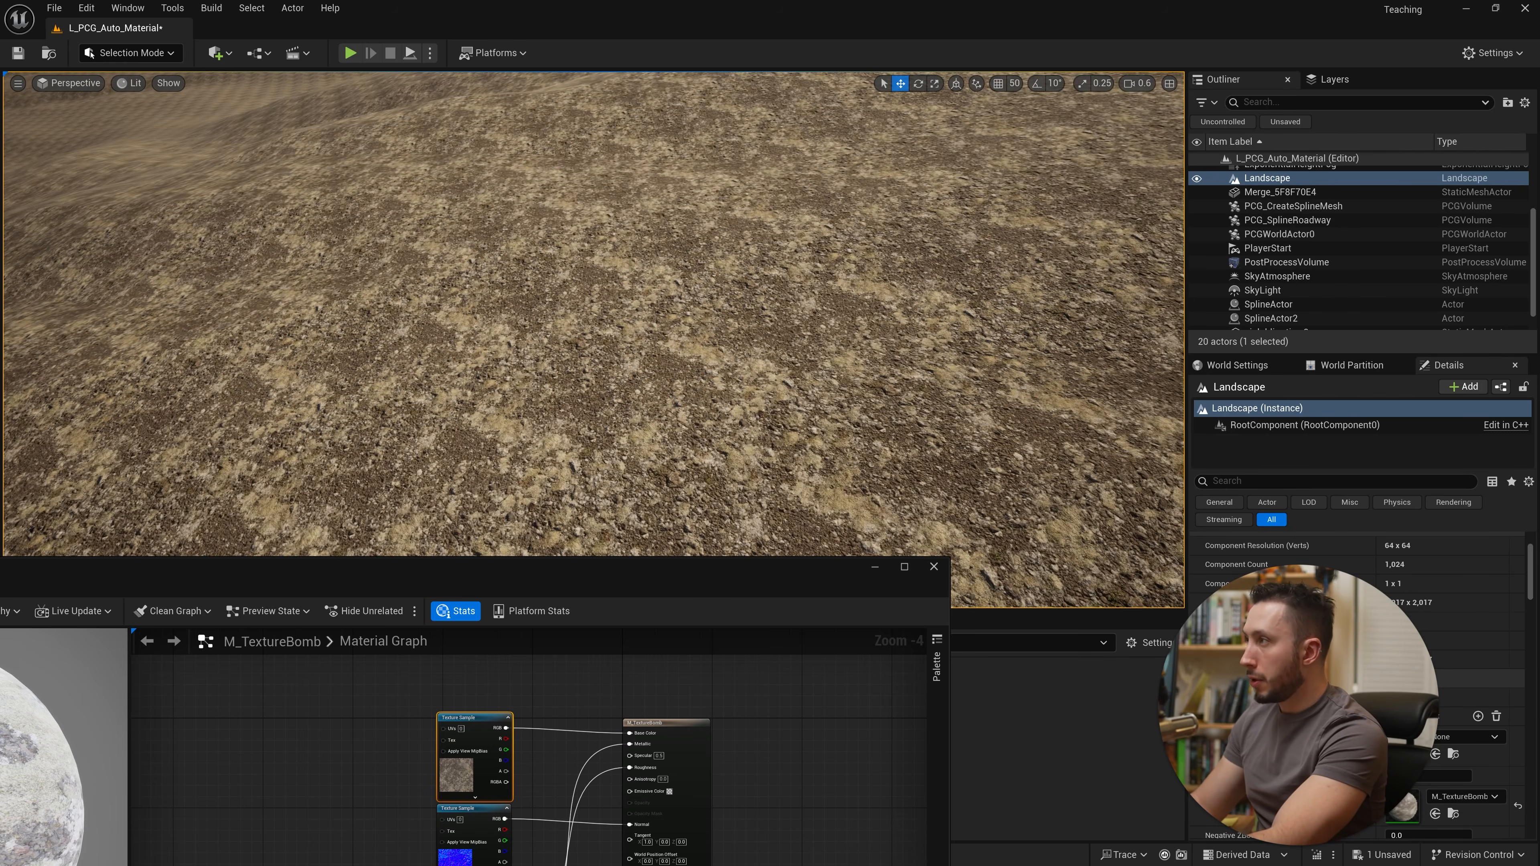
Step: Inspect the textured landscape in the viewport alongside the material editor
mouse_move(539, 383)
right_mouse_down()
mouse_move(539, 339)
mouse_move(539, 382)
right_mouse_up()
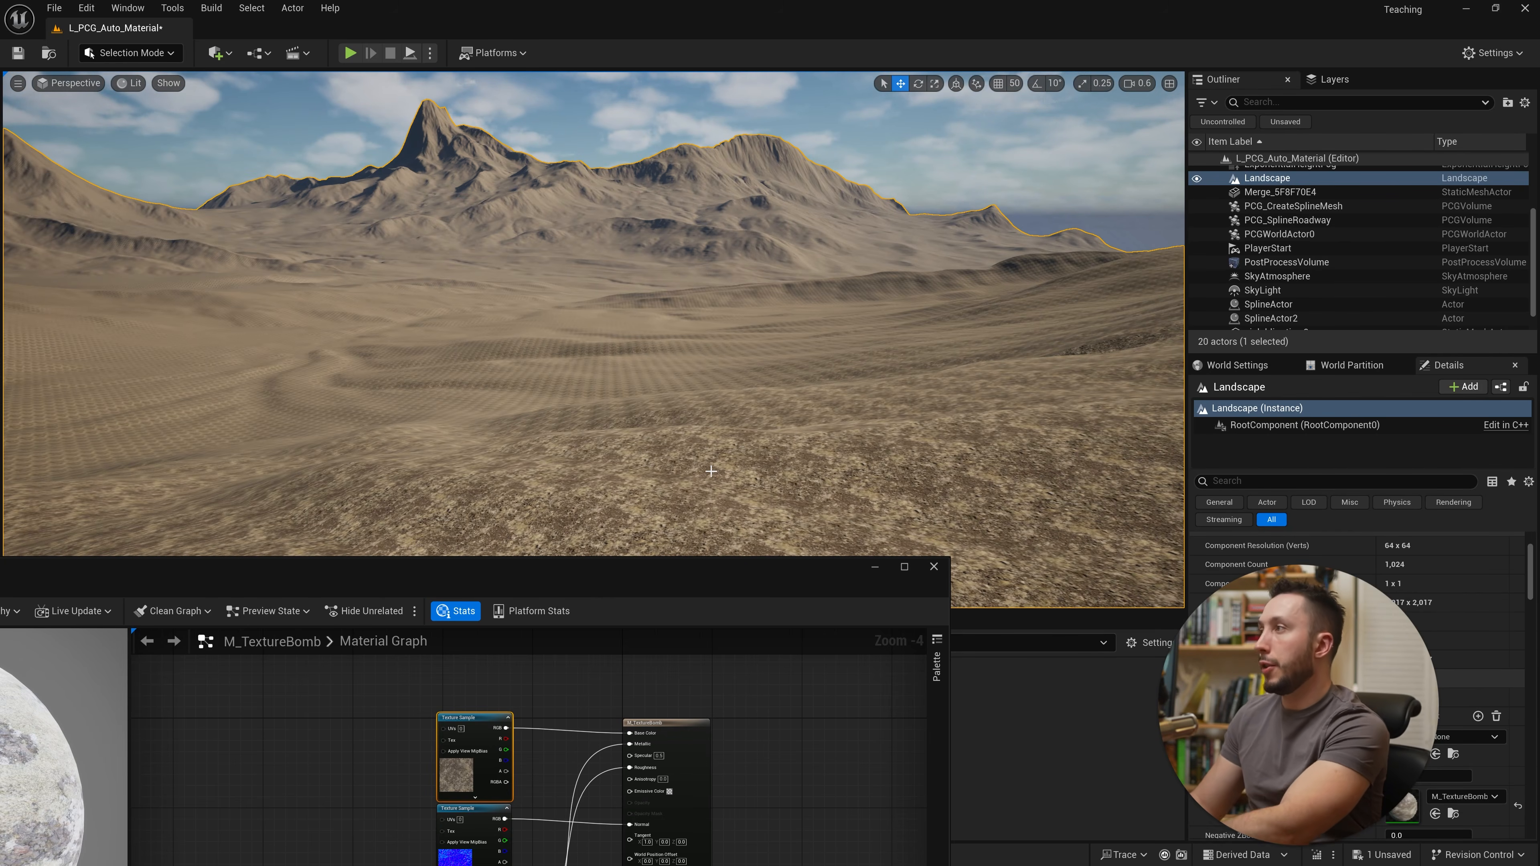
left_click_drag(731, 589, 1053, 143)
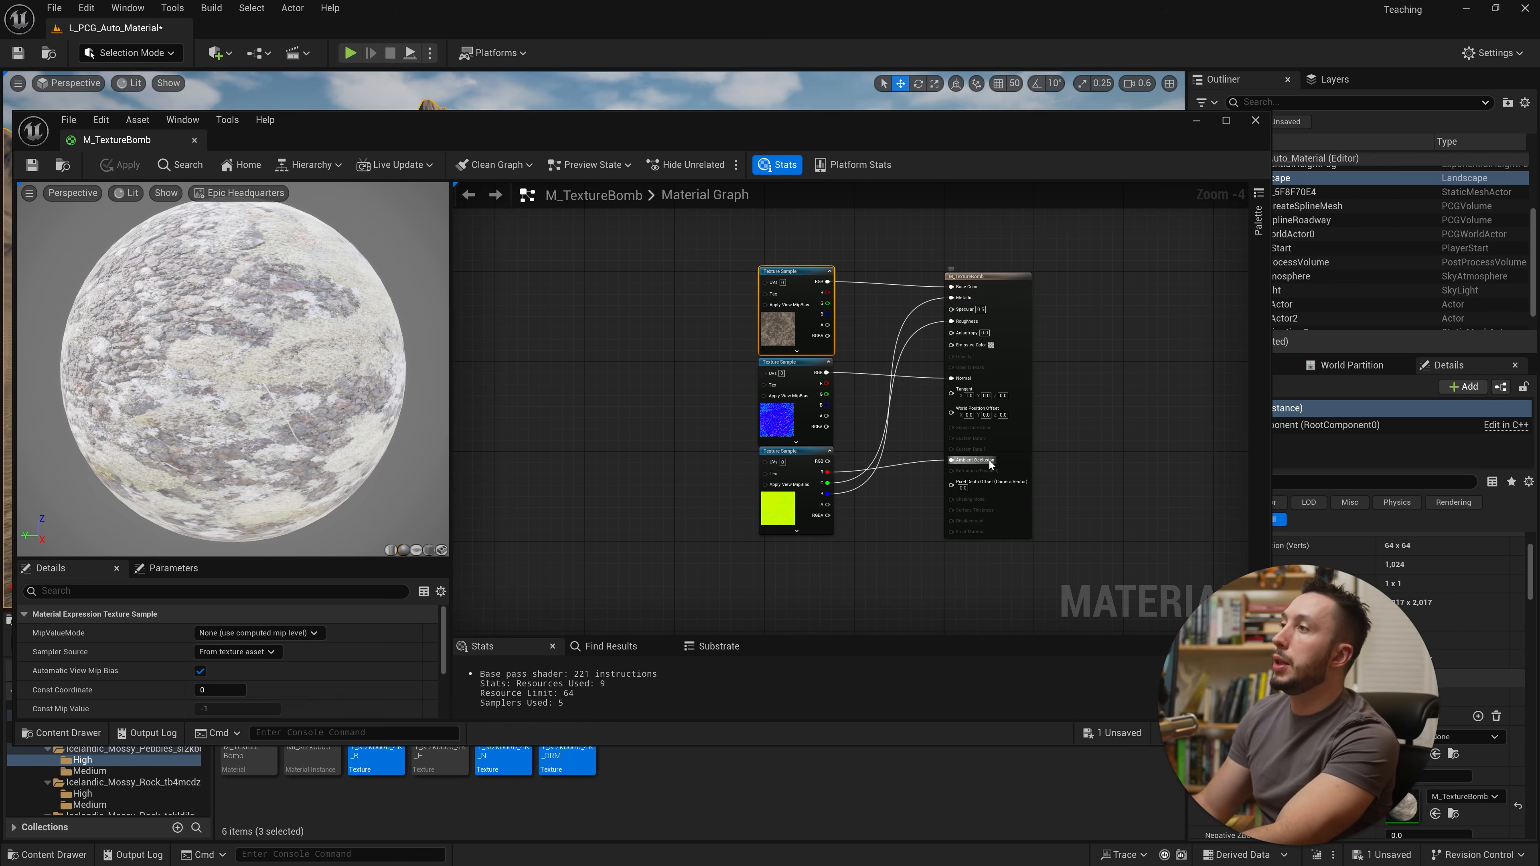
left_click_drag(991, 465, 1017, 481)
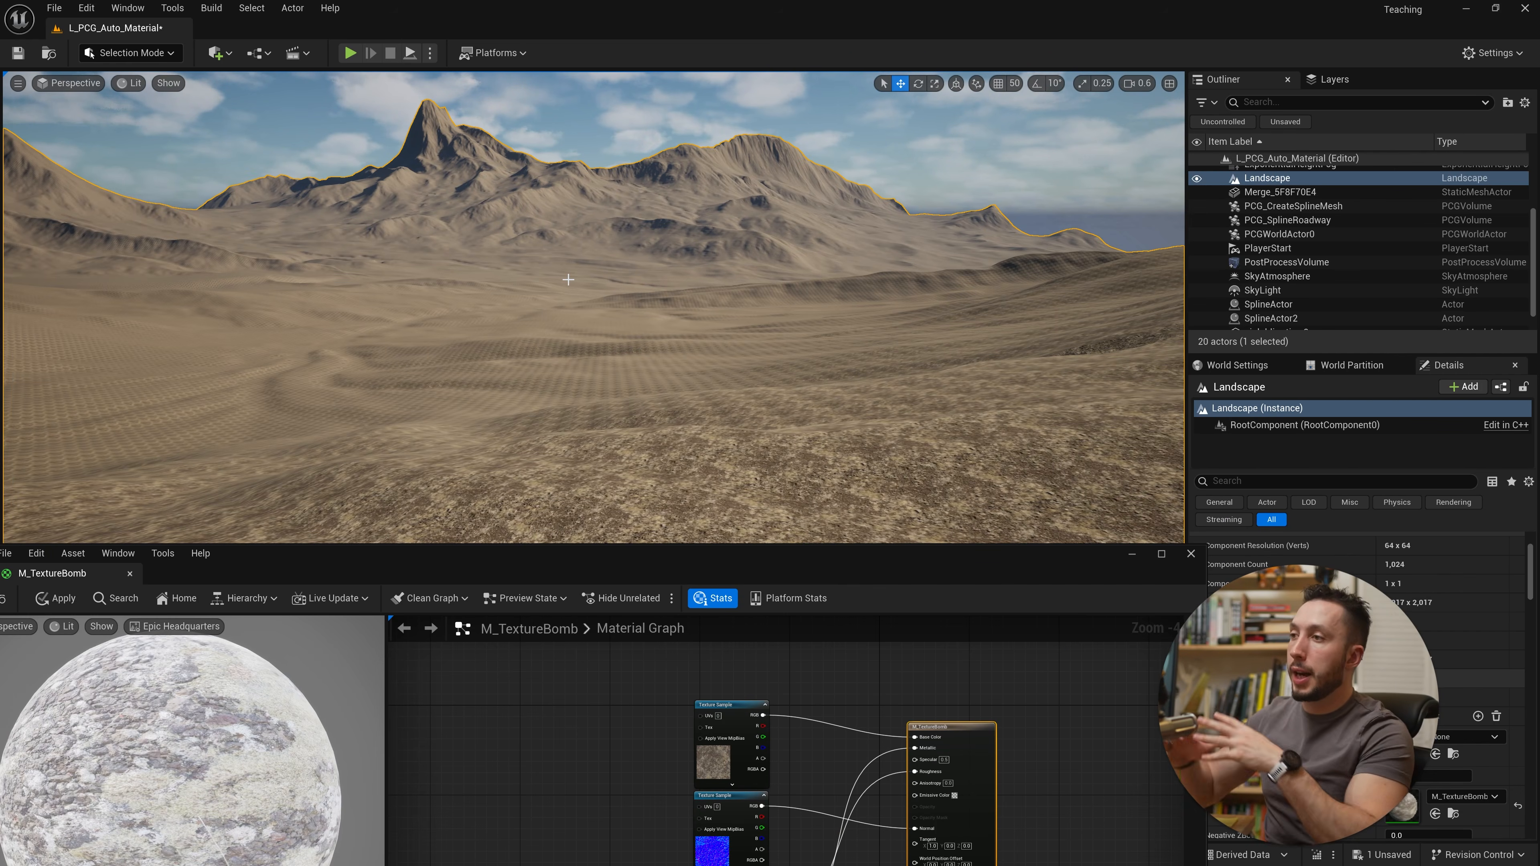
left_click_drag(891, 570, 932, 131)
right_click_drag(688, 357, 521, 340)
Step: Add a Texture_Bombing material function node above the texture samples and open it in its own editor
right_click(693, 572)
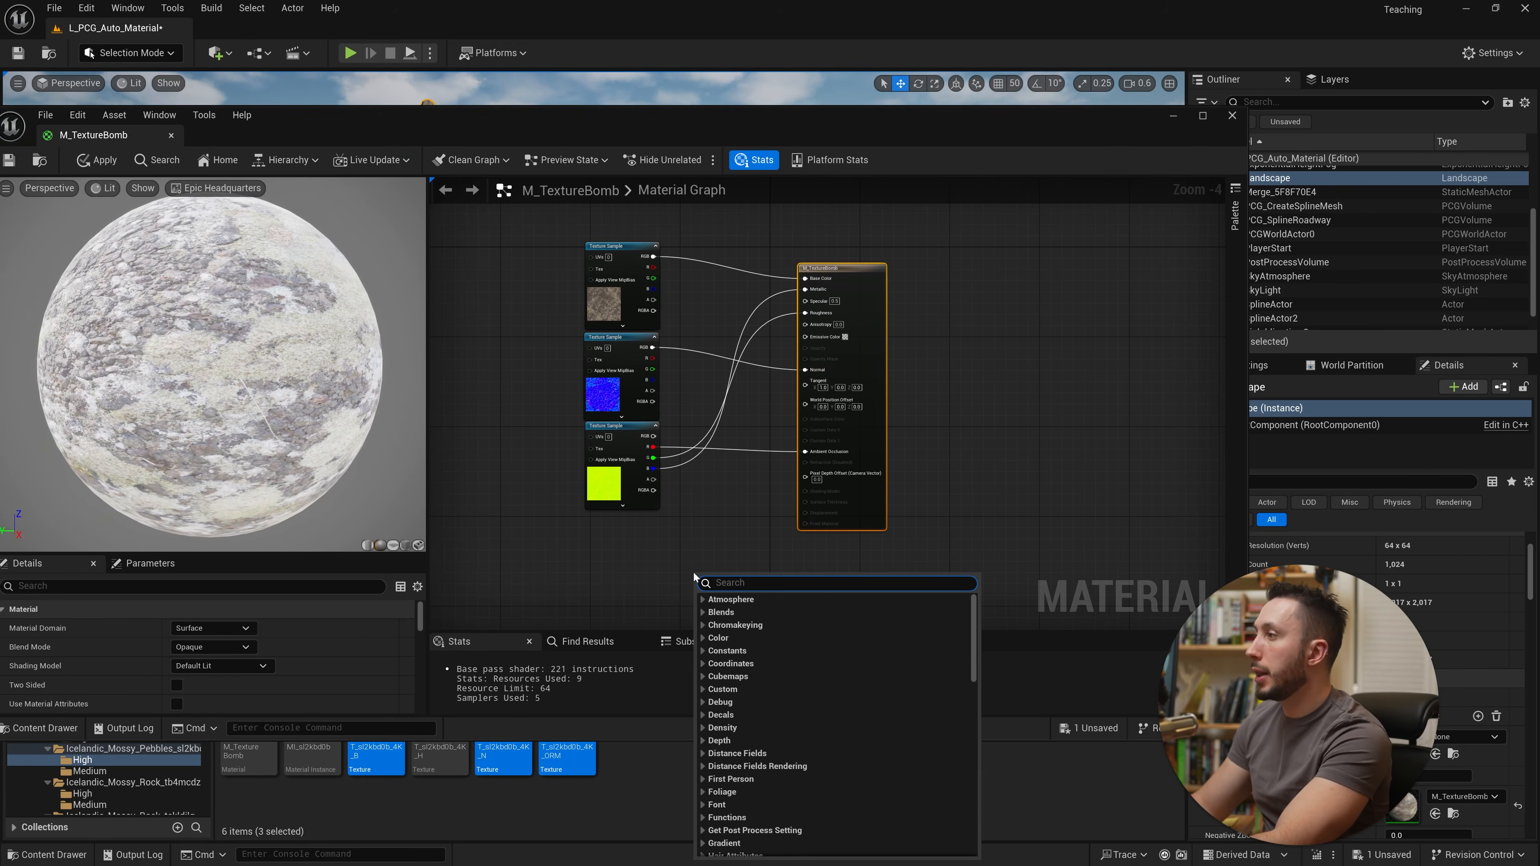
type("textu")
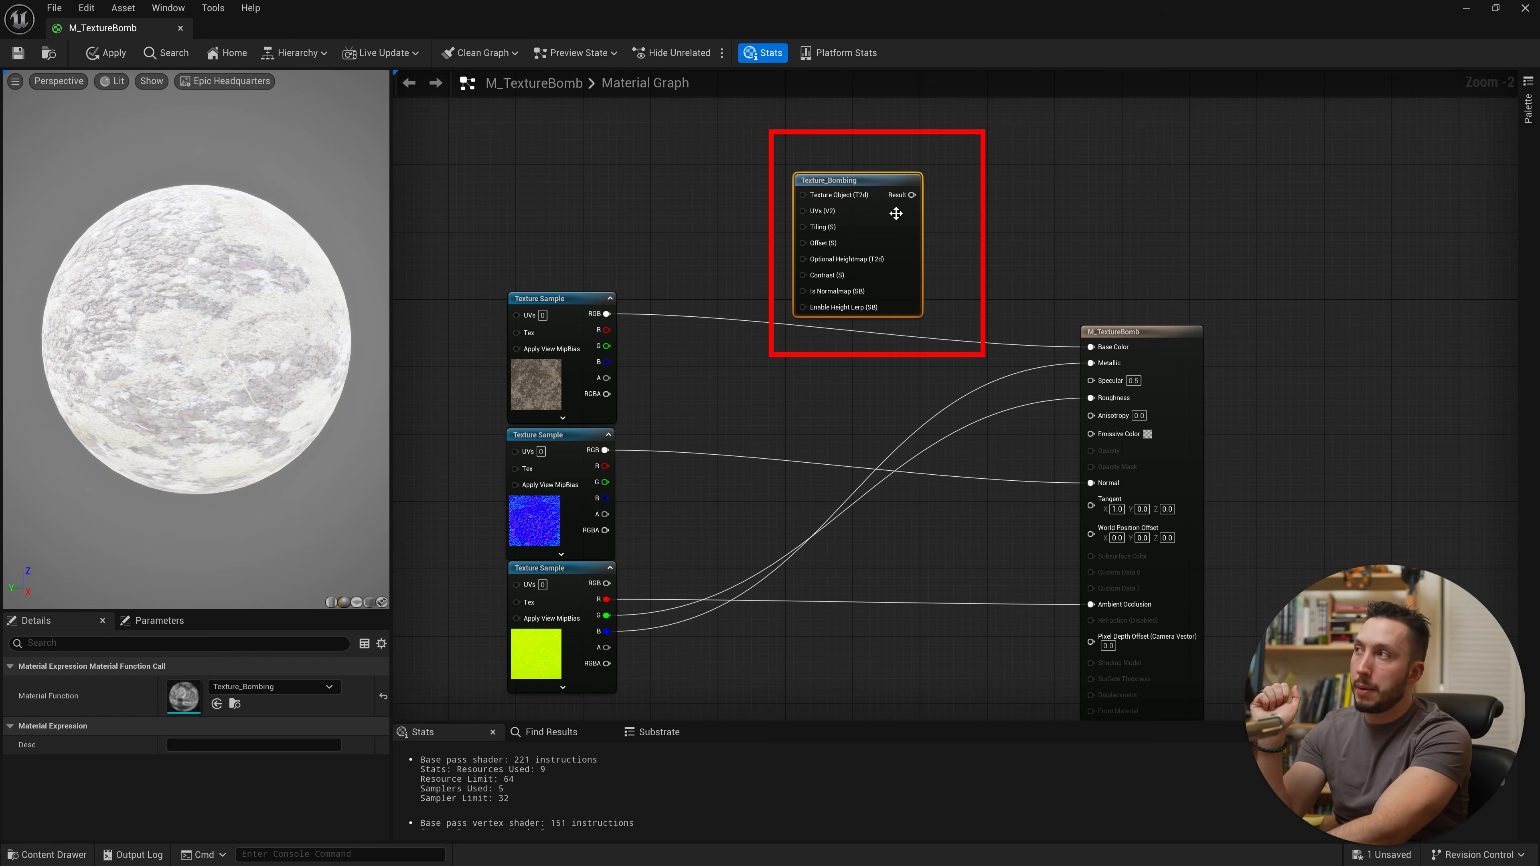
left_click_drag(918, 202, 951, 194)
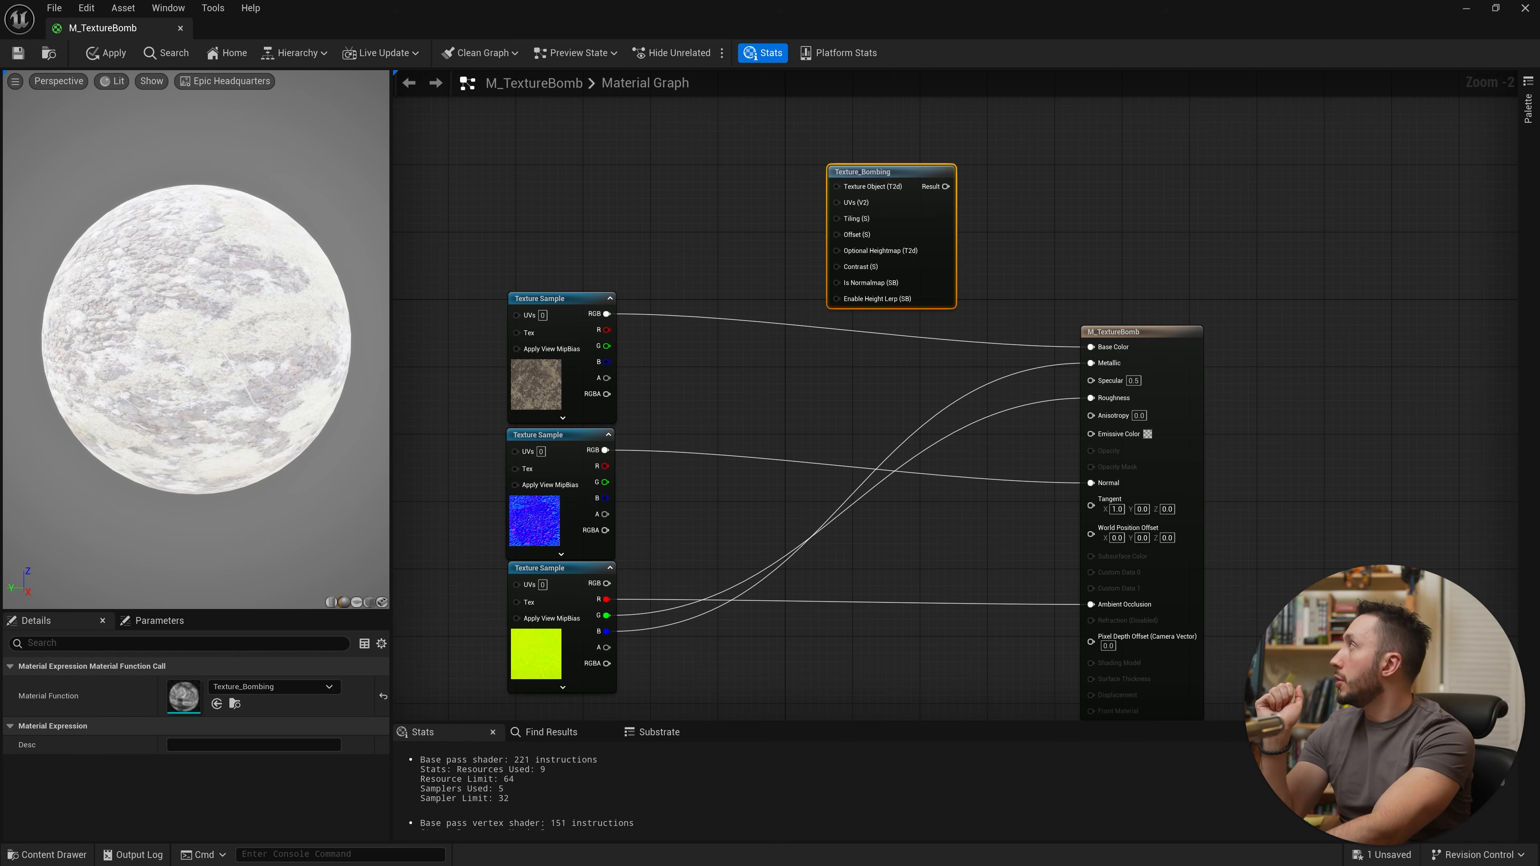
left_click_drag(484, 1, 407, 148)
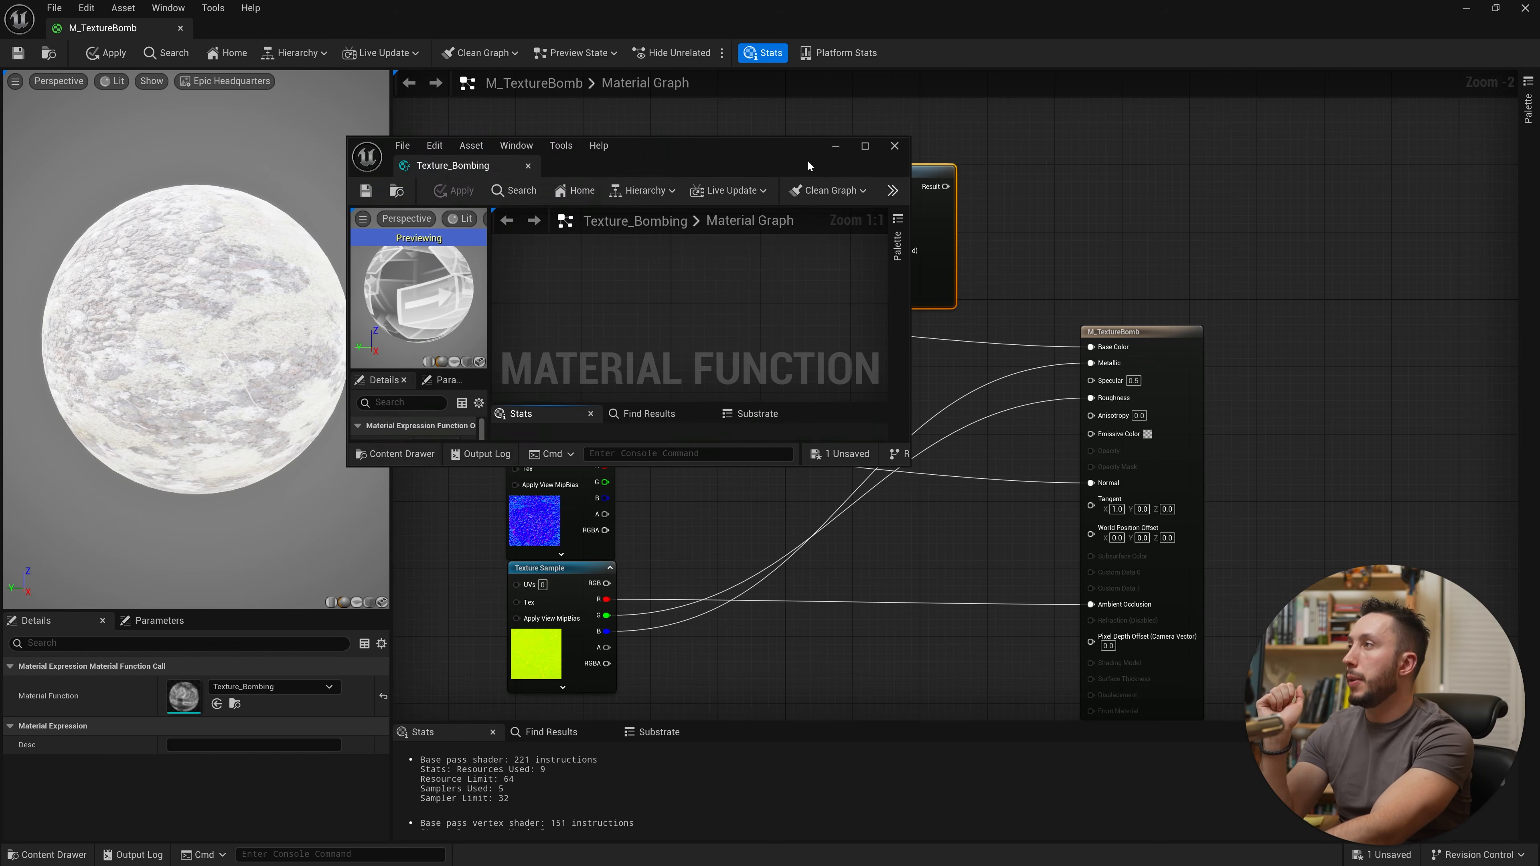
Step: Close the Texture_Bombing function editor and reposition the bombing node and base color texture sample
left_click(866, 147)
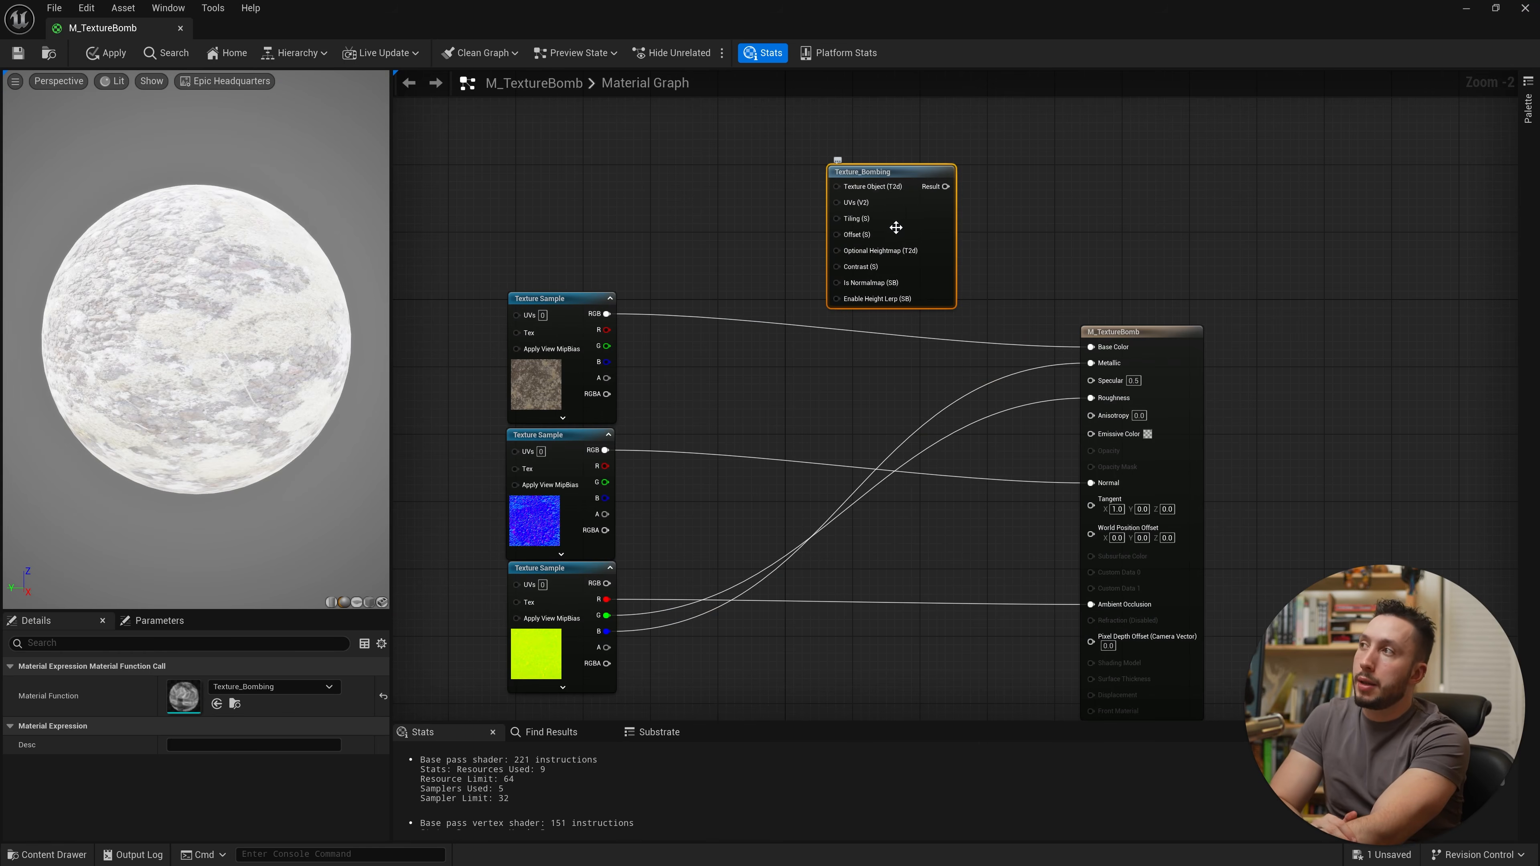
left_click_drag(932, 238, 931, 247)
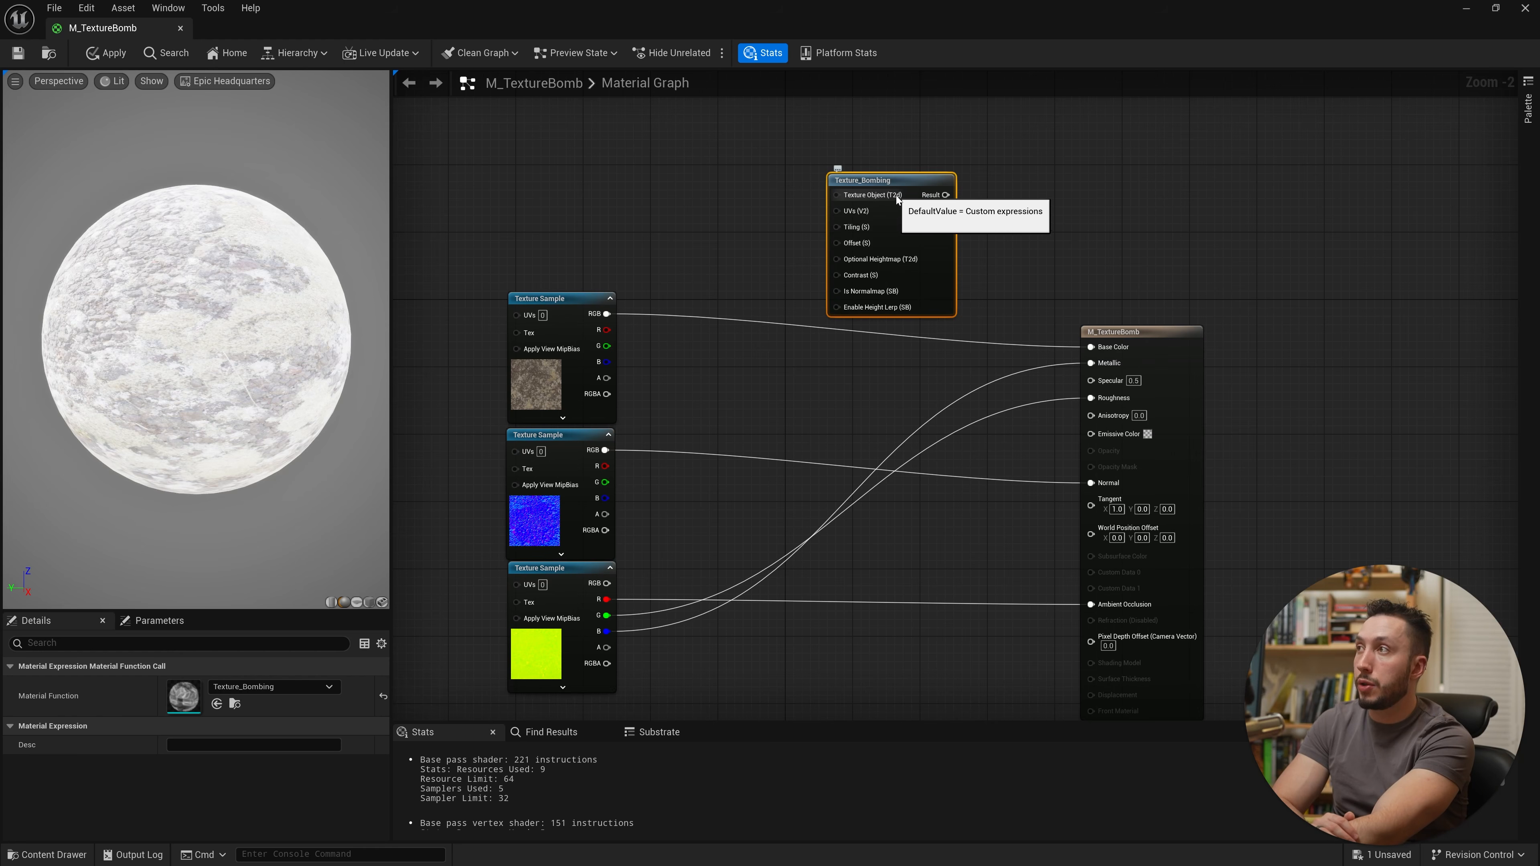
left_click_drag(546, 364, 545, 347)
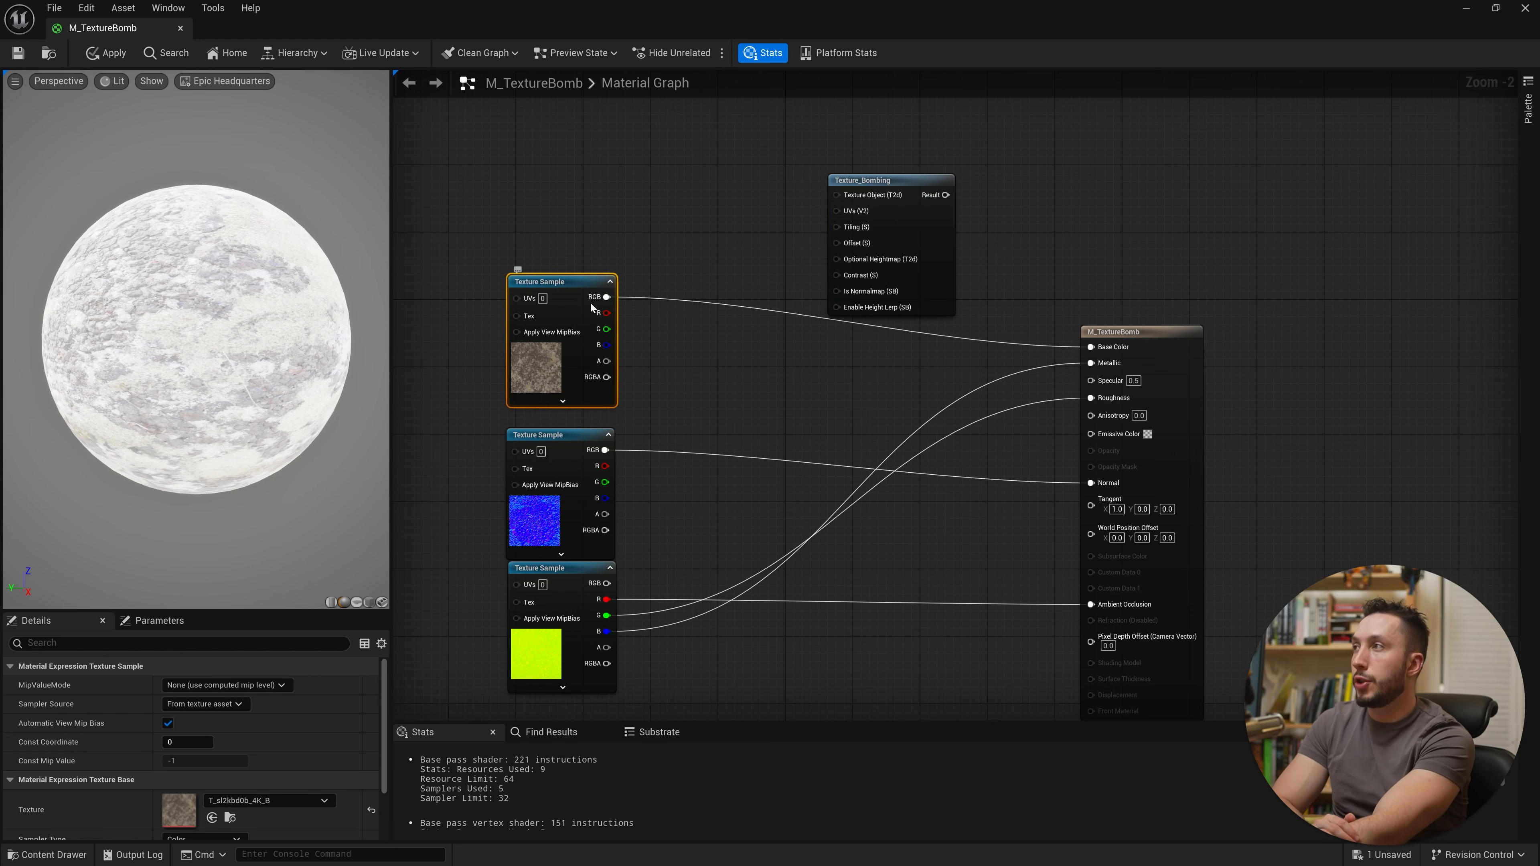
Step: Convert the base color Texture Sample into a Texture Object
left_click_drag(619, 297, 834, 215)
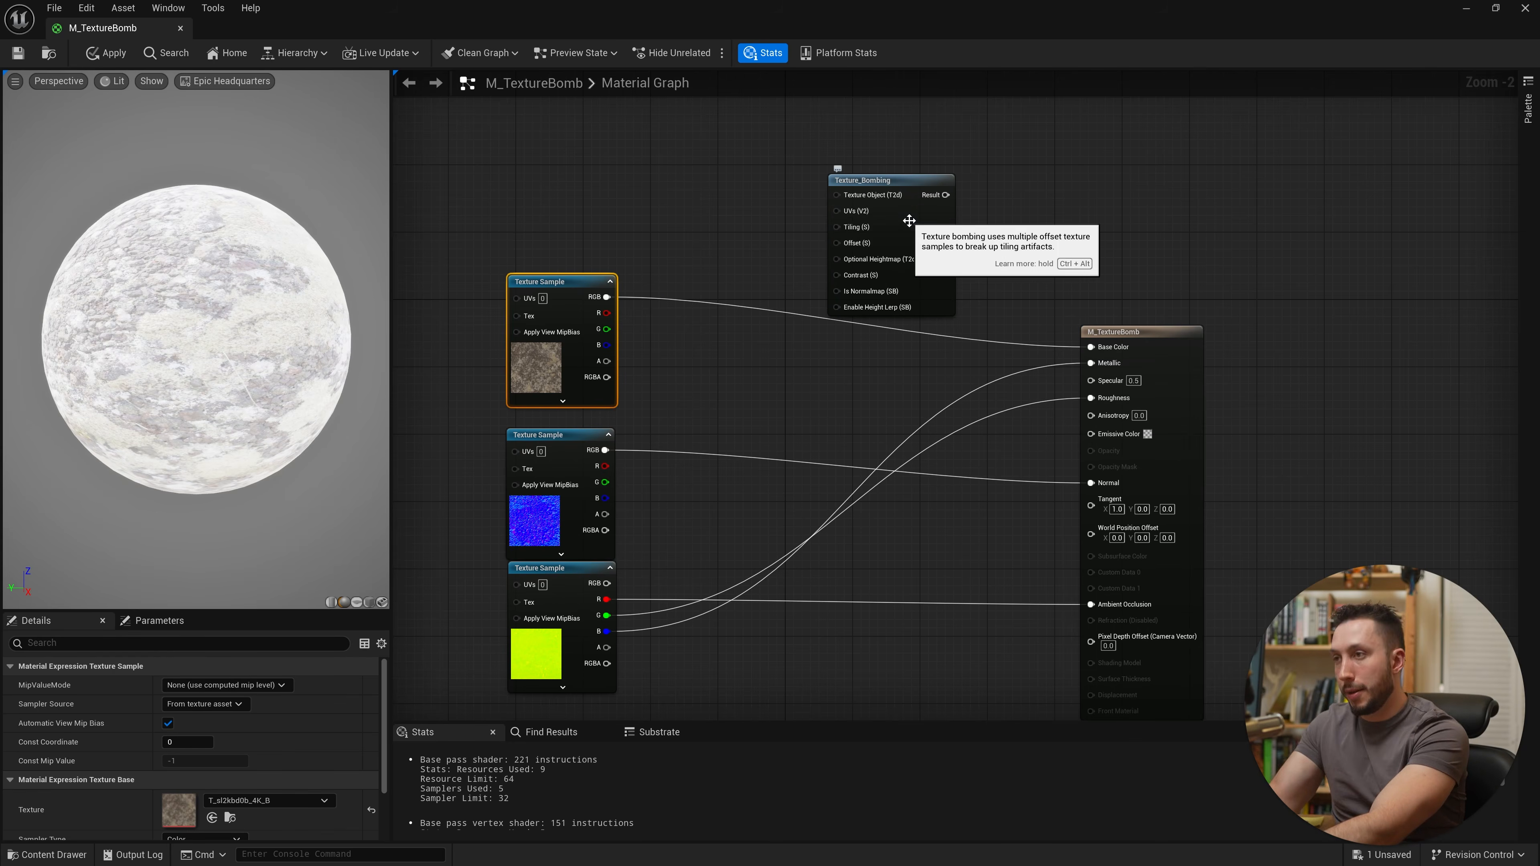
right_click(533, 358)
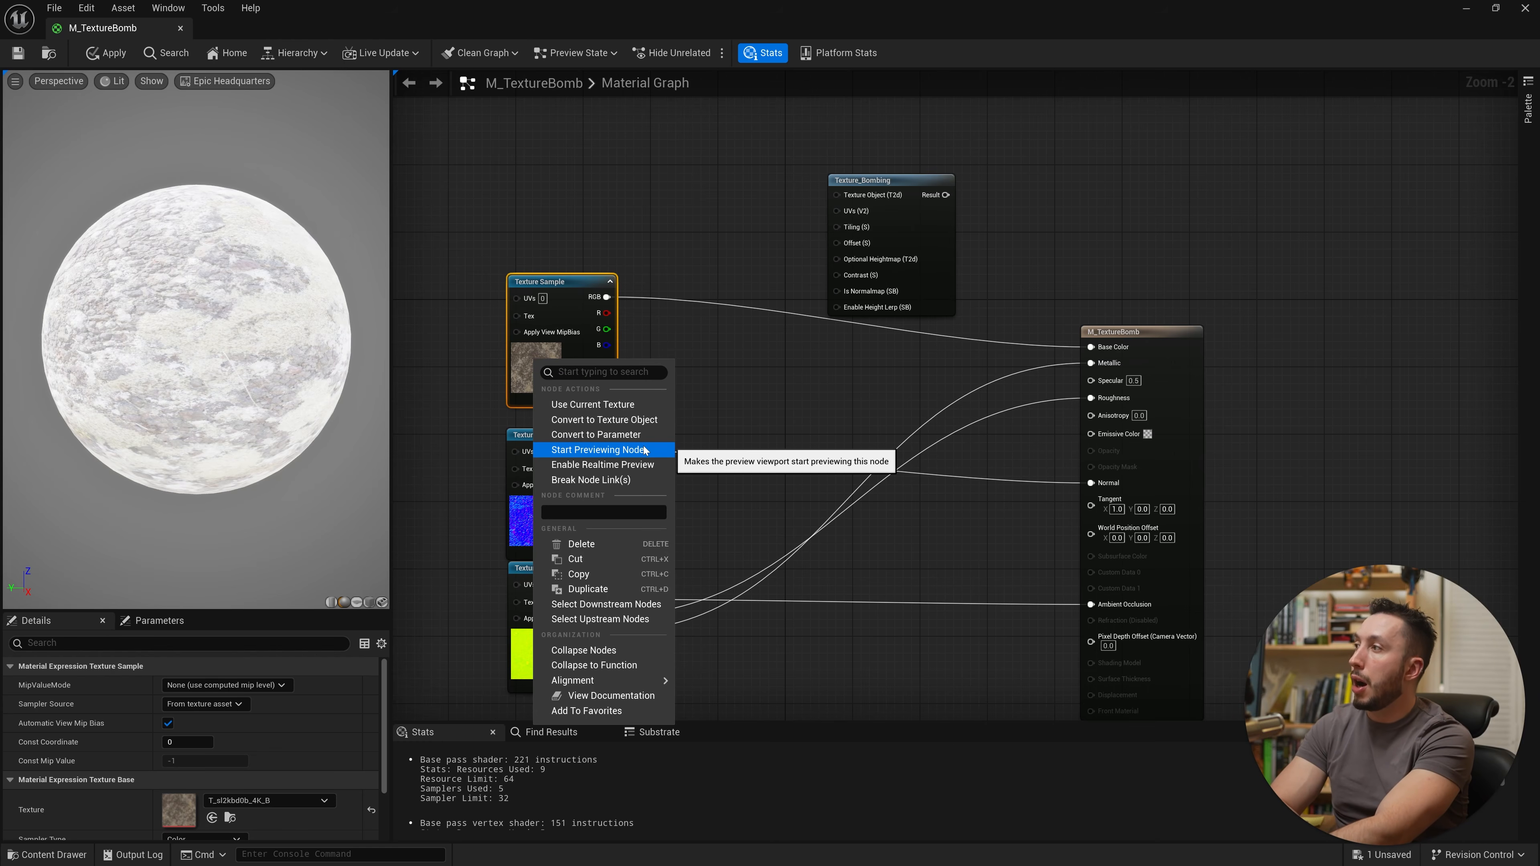
left_click(649, 419)
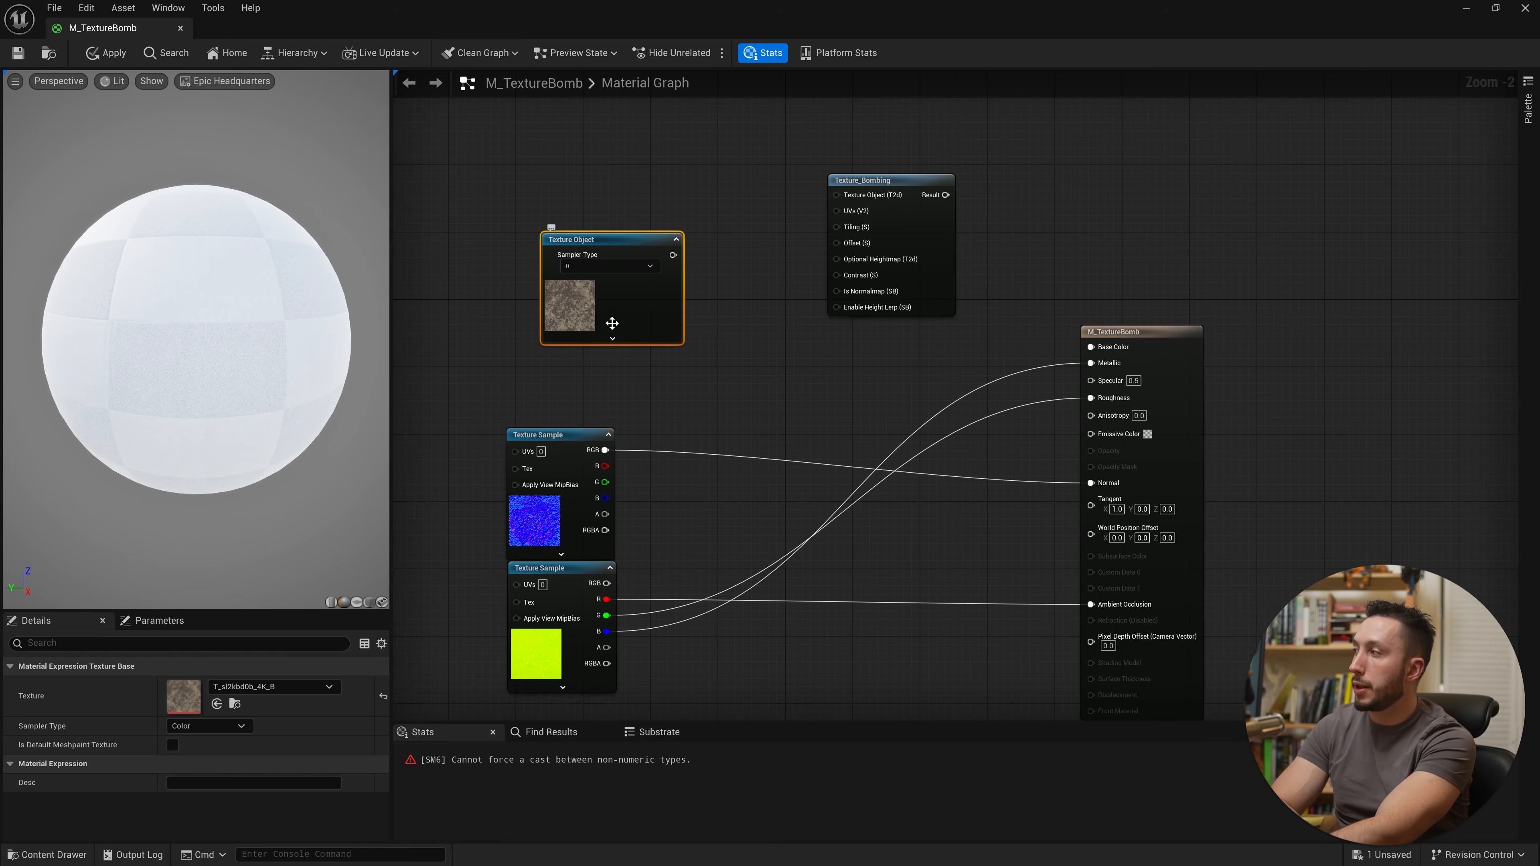
Step: Wire the Texture Object into the Texture_Bombing node's Texture Object input
left_click_drag(590, 325, 599, 308)
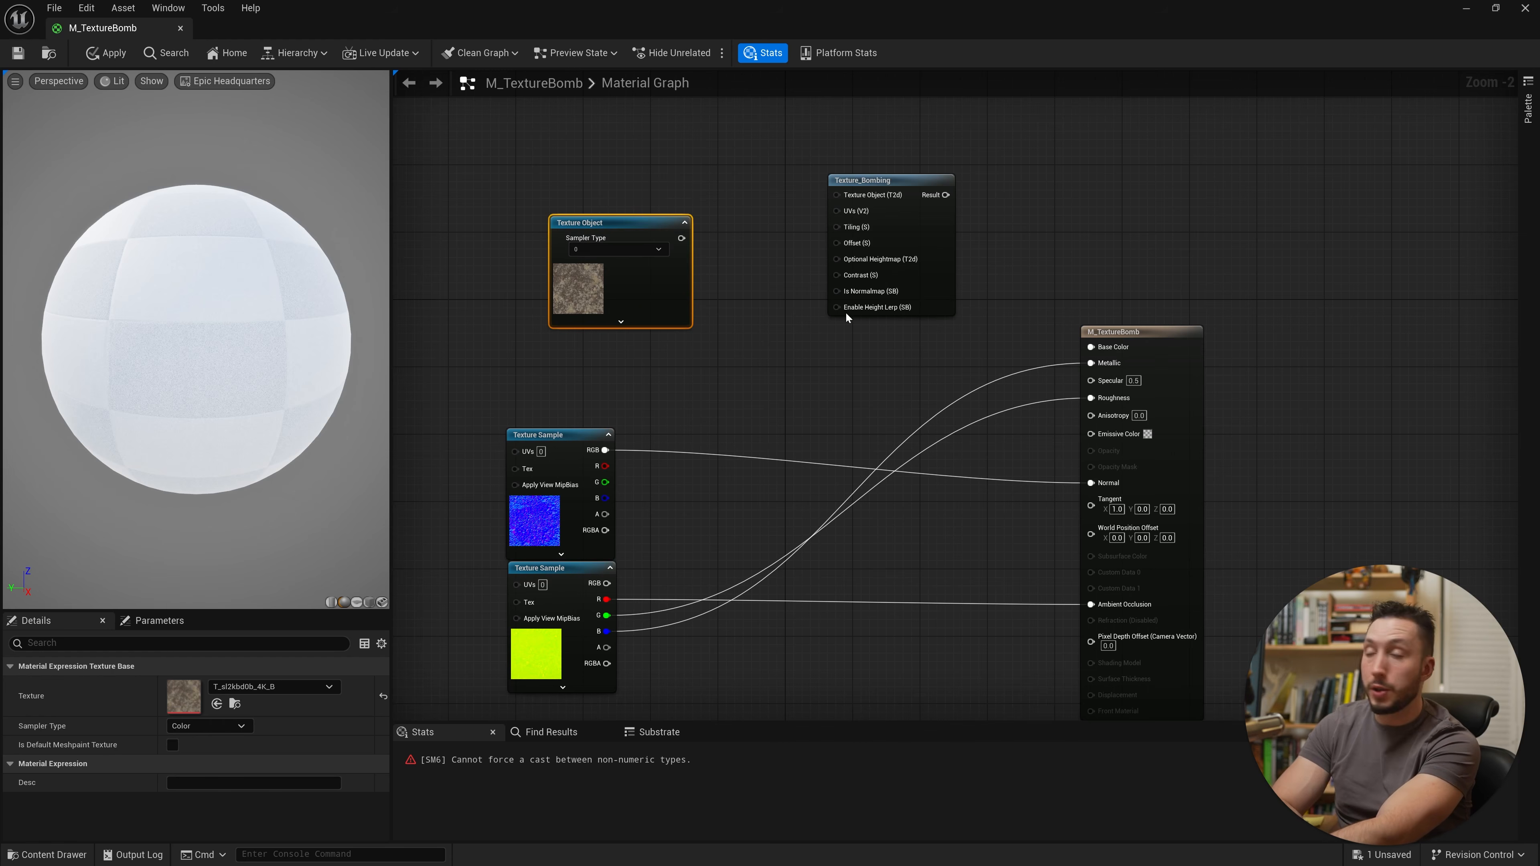
left_click_drag(906, 193, 905, 234)
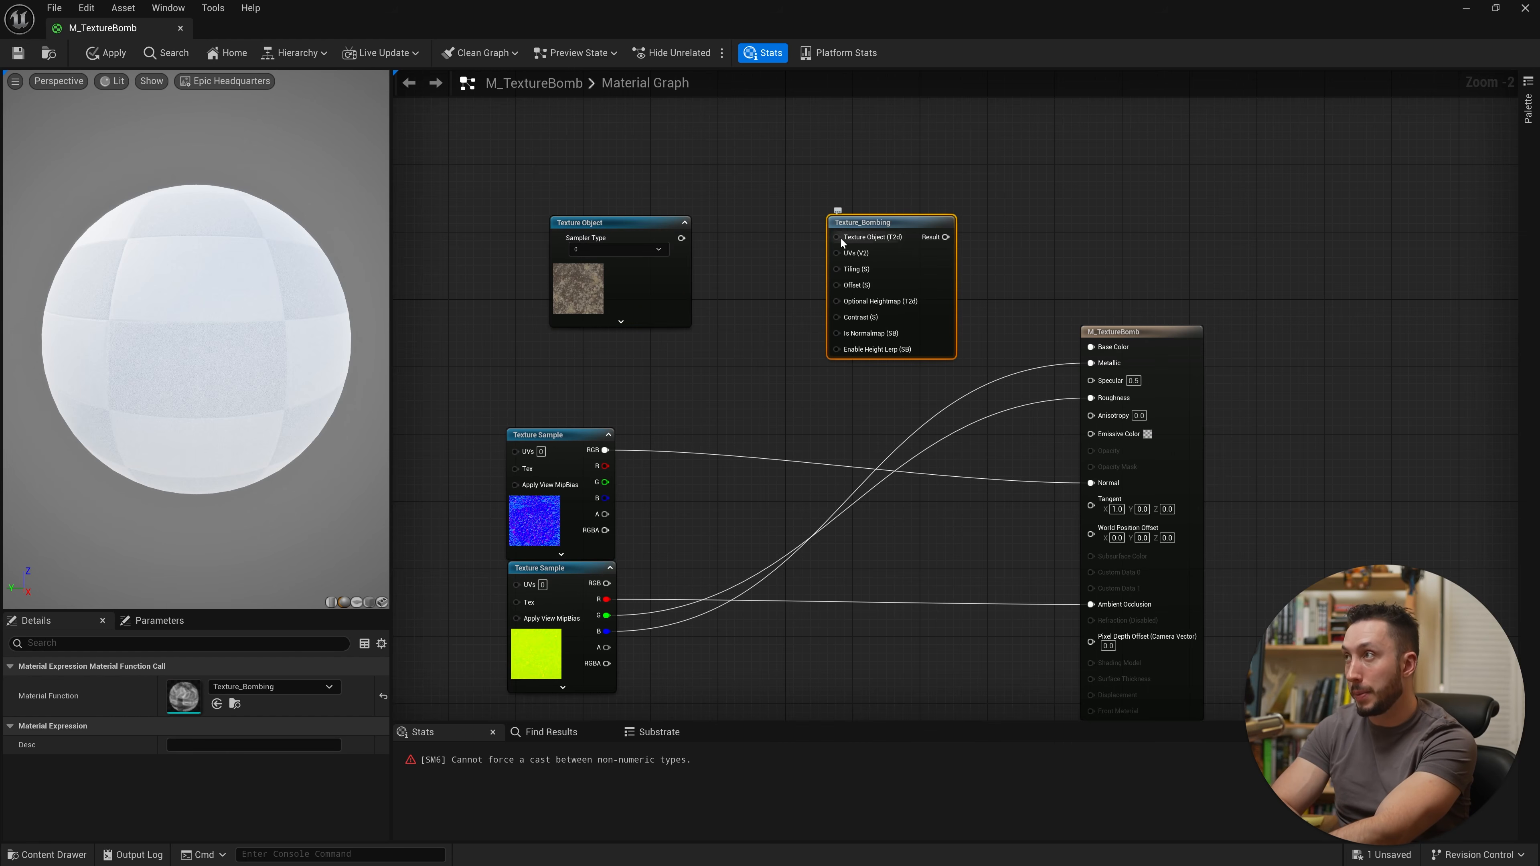
left_click_drag(681, 238, 837, 237)
left_click_drag(652, 283, 677, 233)
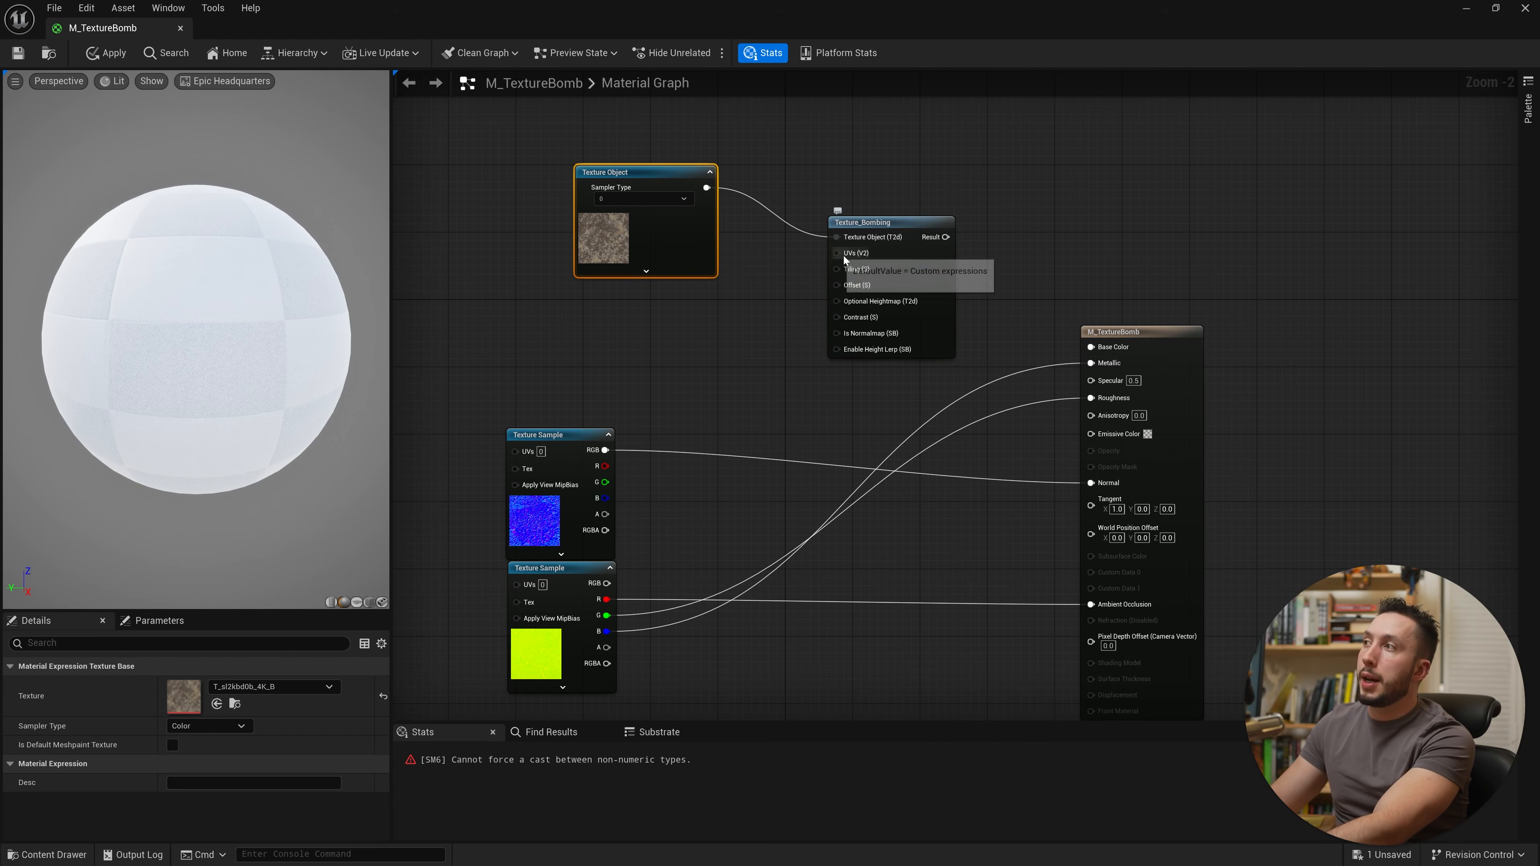
Step: Undo the last move of the Texture_Bombing node
right_click_drag(739, 340, 974, 318)
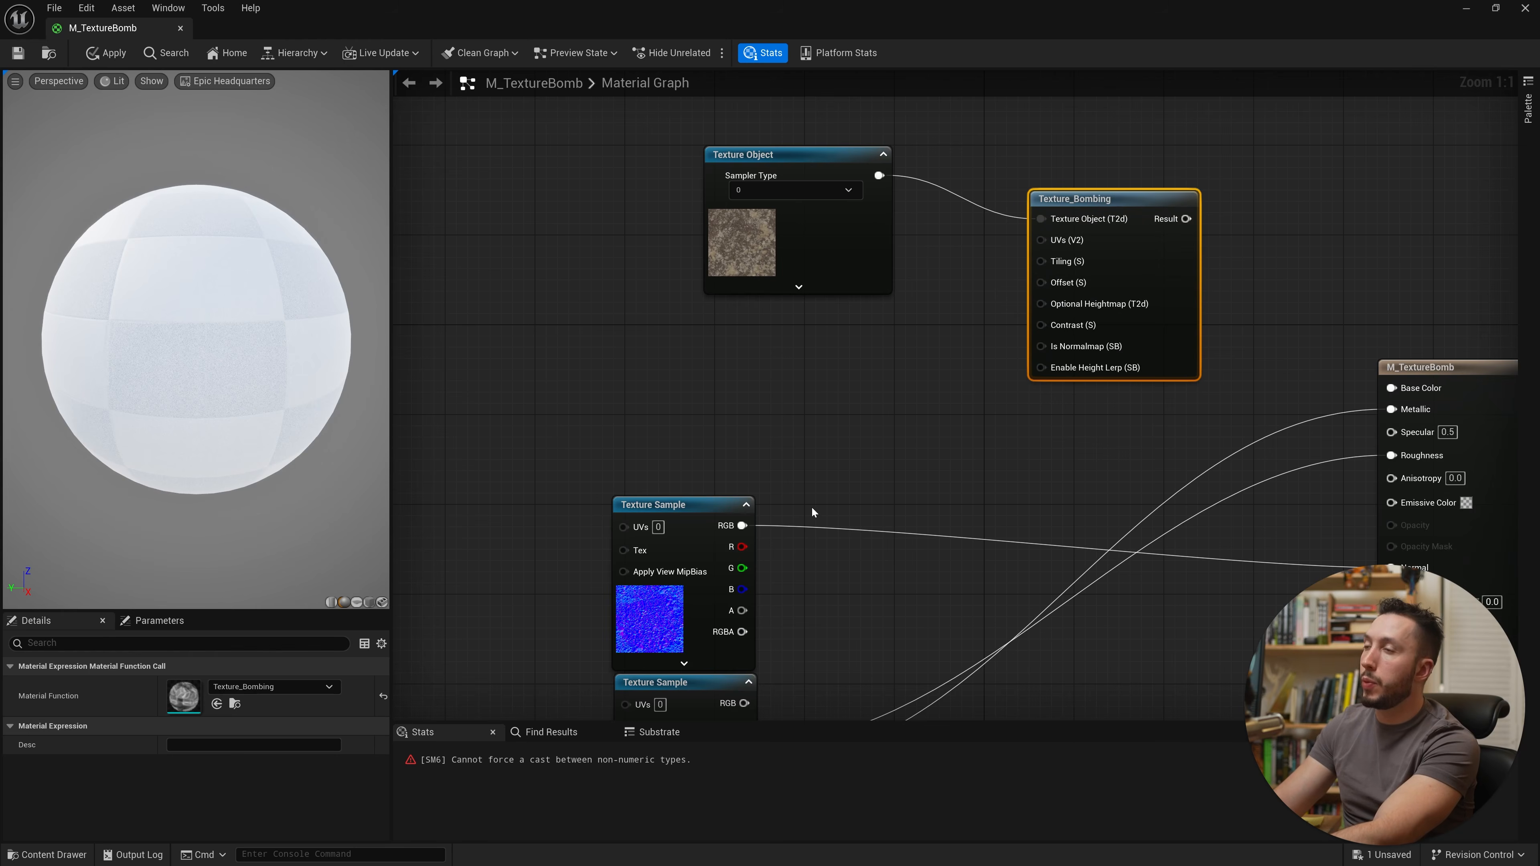
mouse_move(1077, 243)
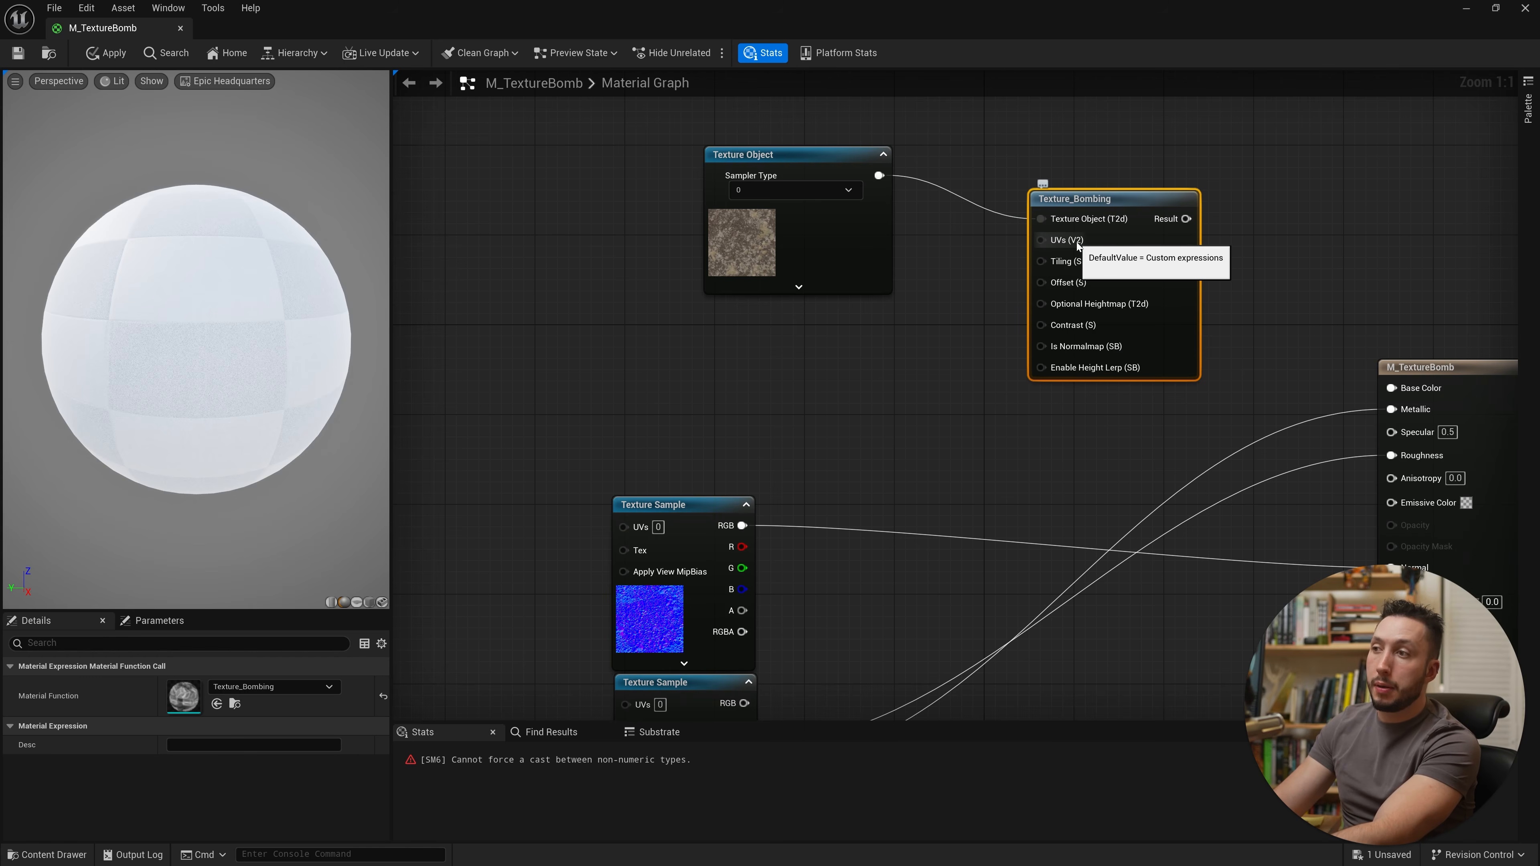
key("ctrl+z")
mouse_move(1094, 287)
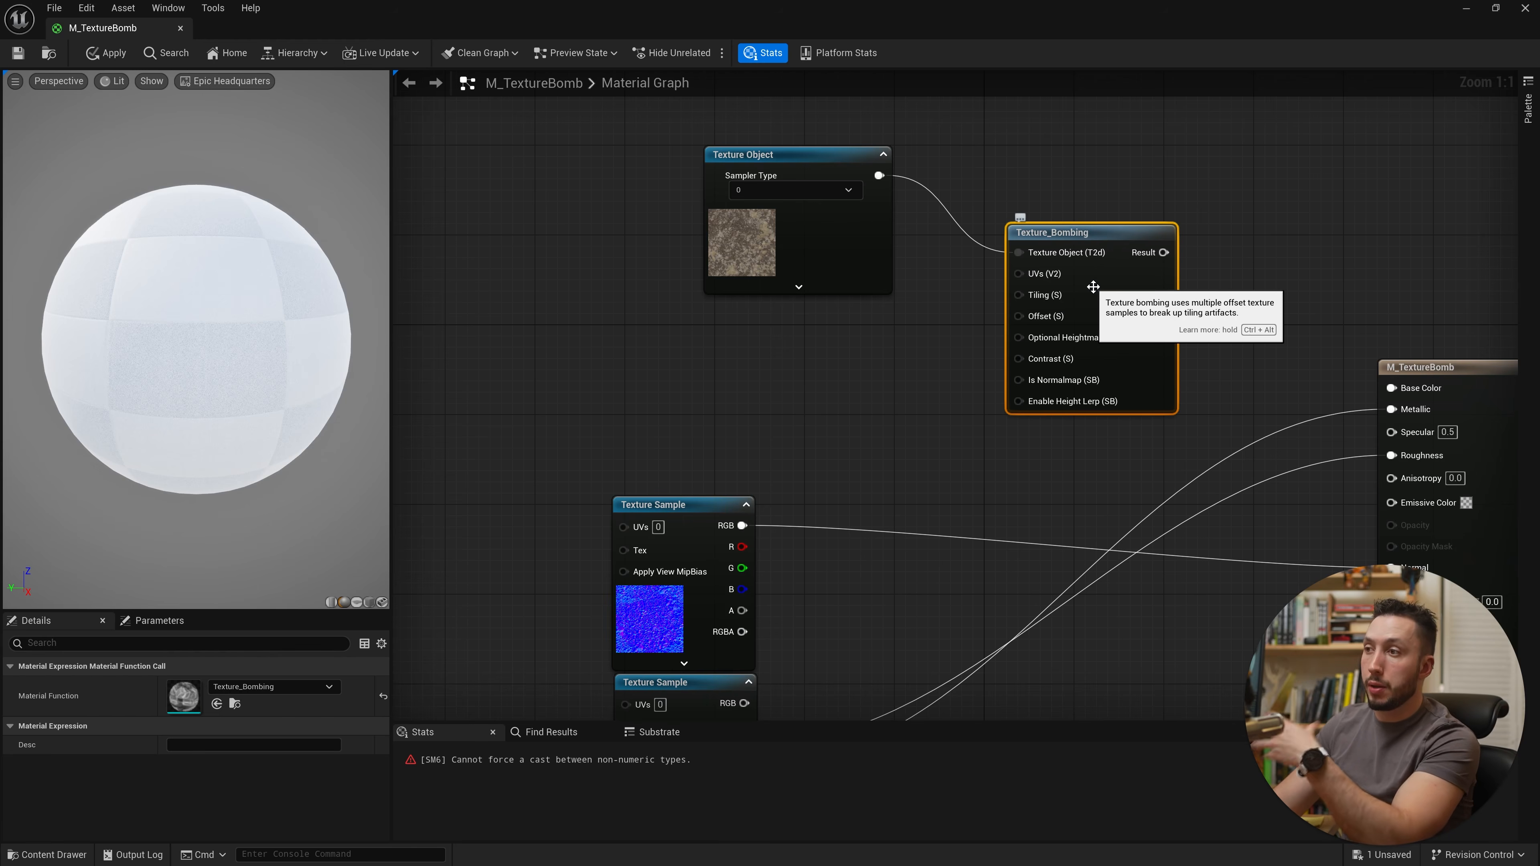
right_click_drag(816, 382, 743, 361)
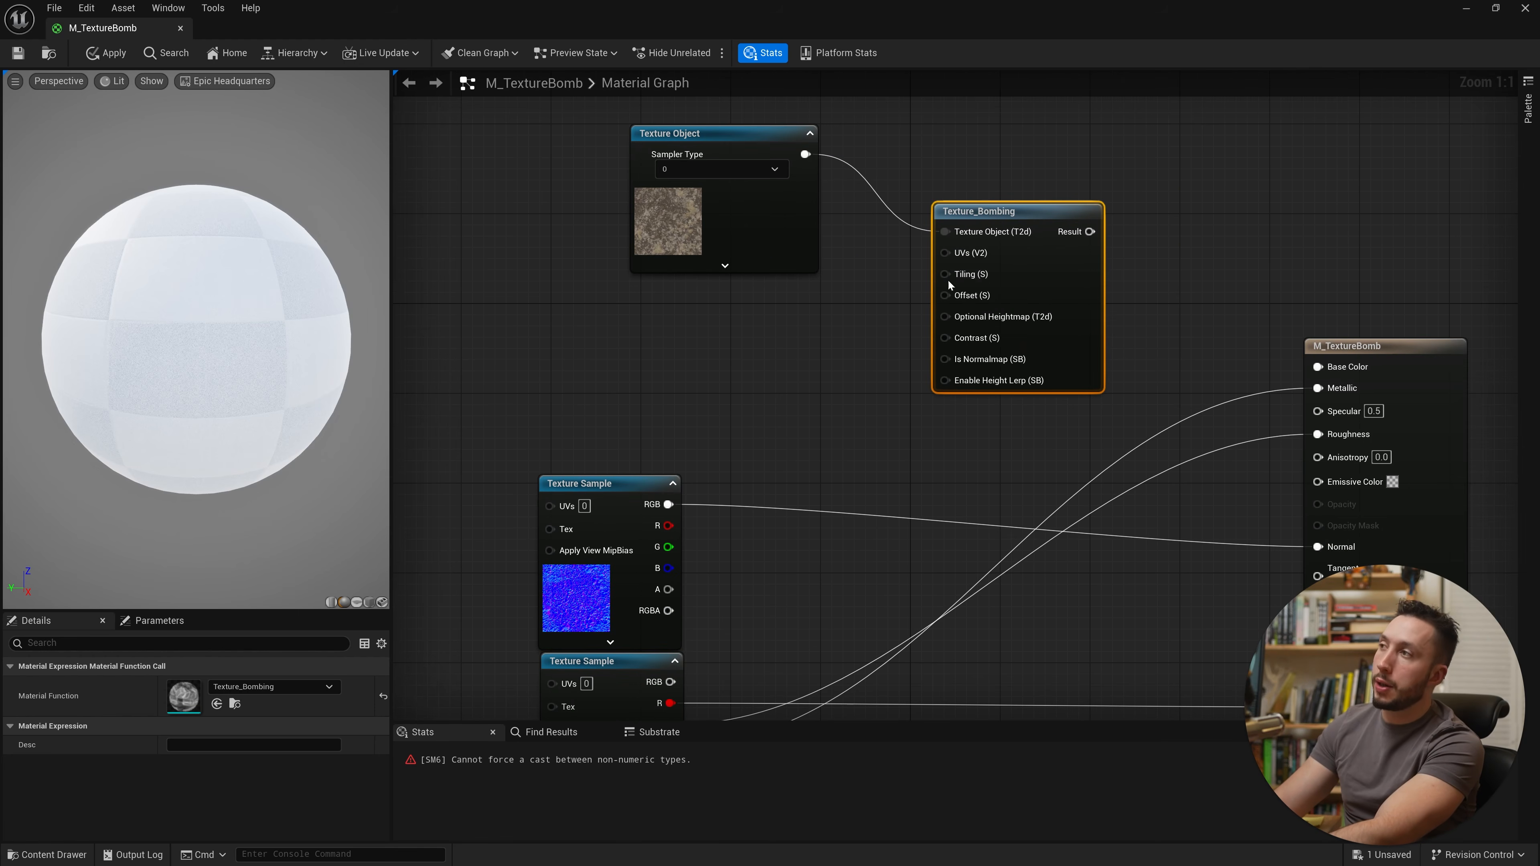
Step: Add a scalar parameter named Tiling next to the Texture_Bombing node
right_click(787, 336)
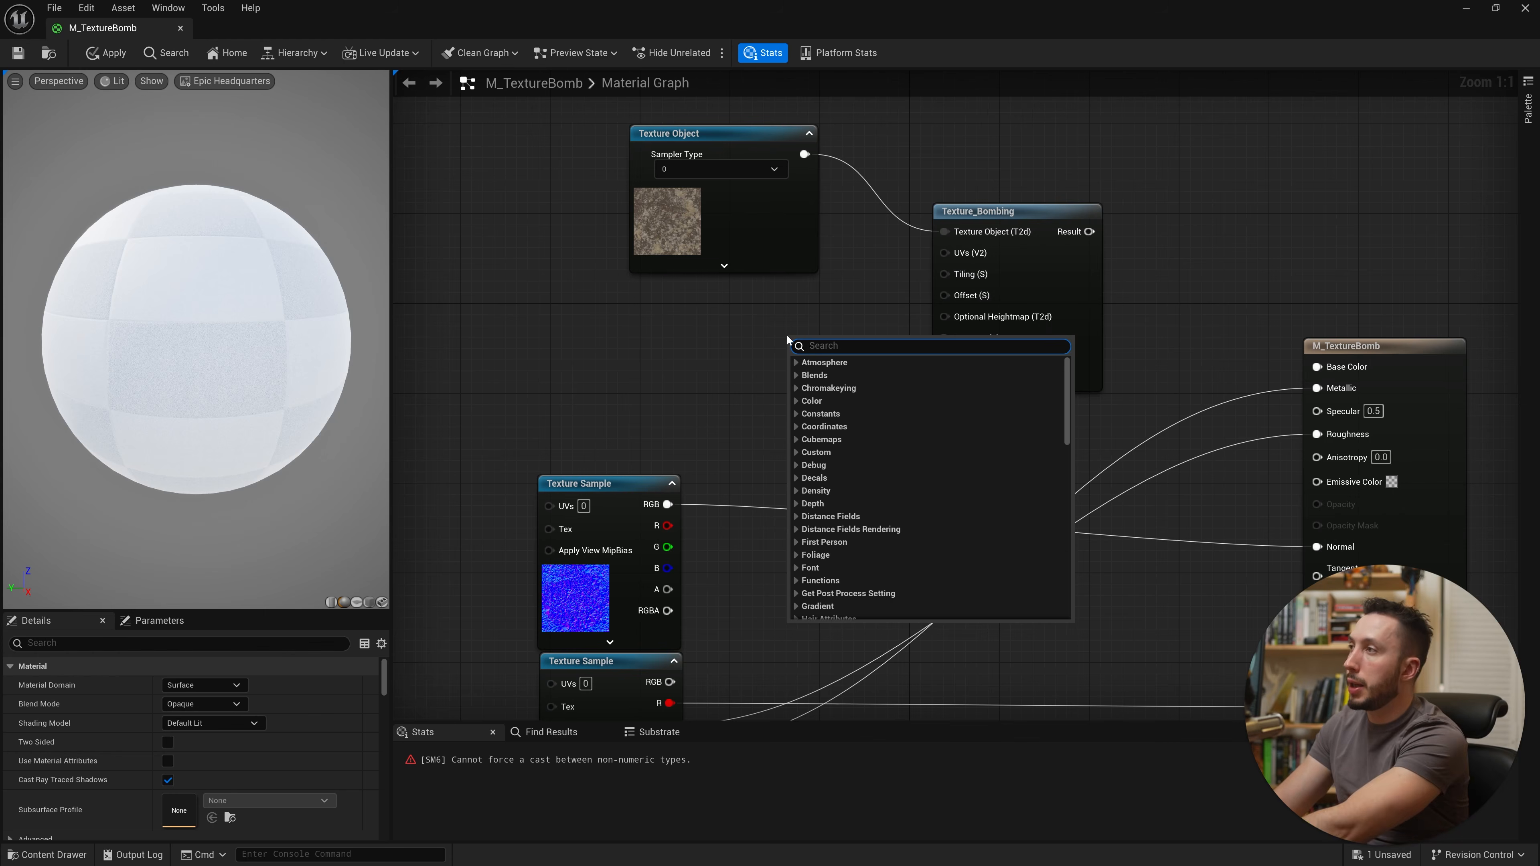
key("Escape")
left_click(797, 343)
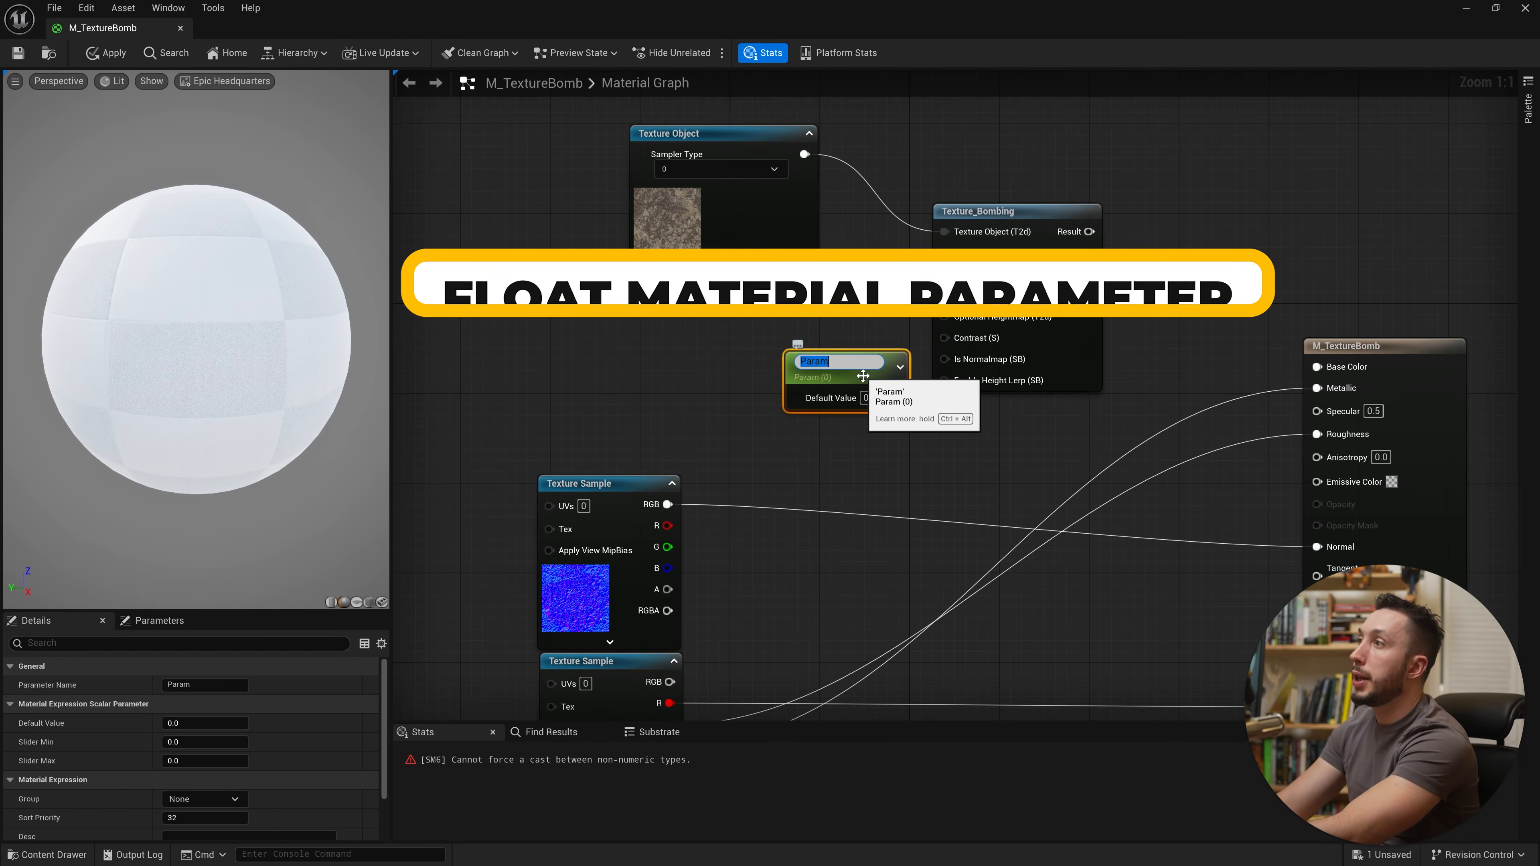
type("Tiling")
key("Return")
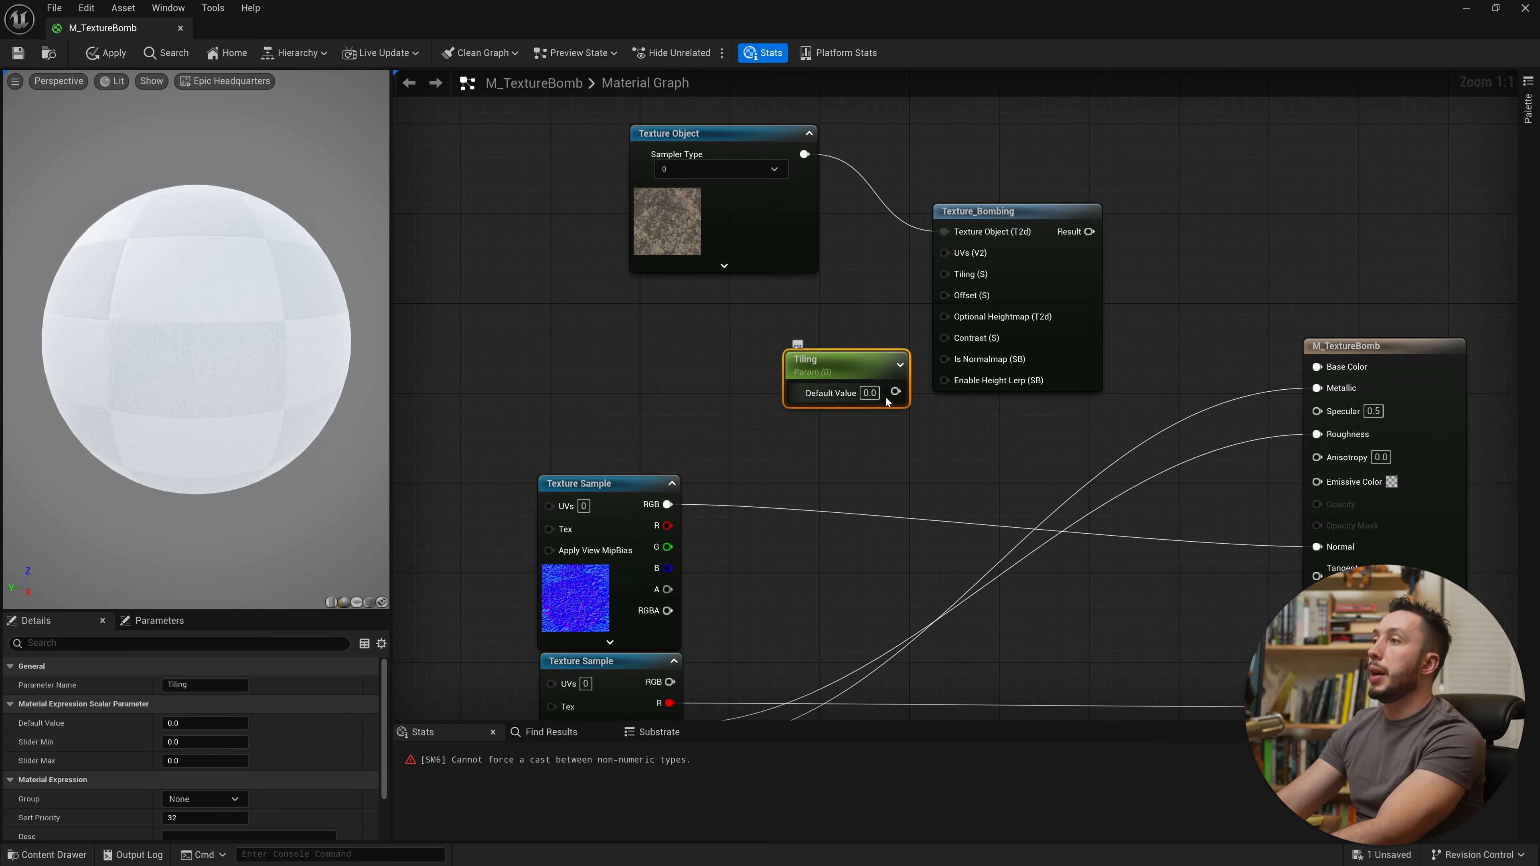
Step: Connect Tiling to the Texture_Bombing Tiling input and set its default value to 4
left_click_drag(895, 392, 958, 272)
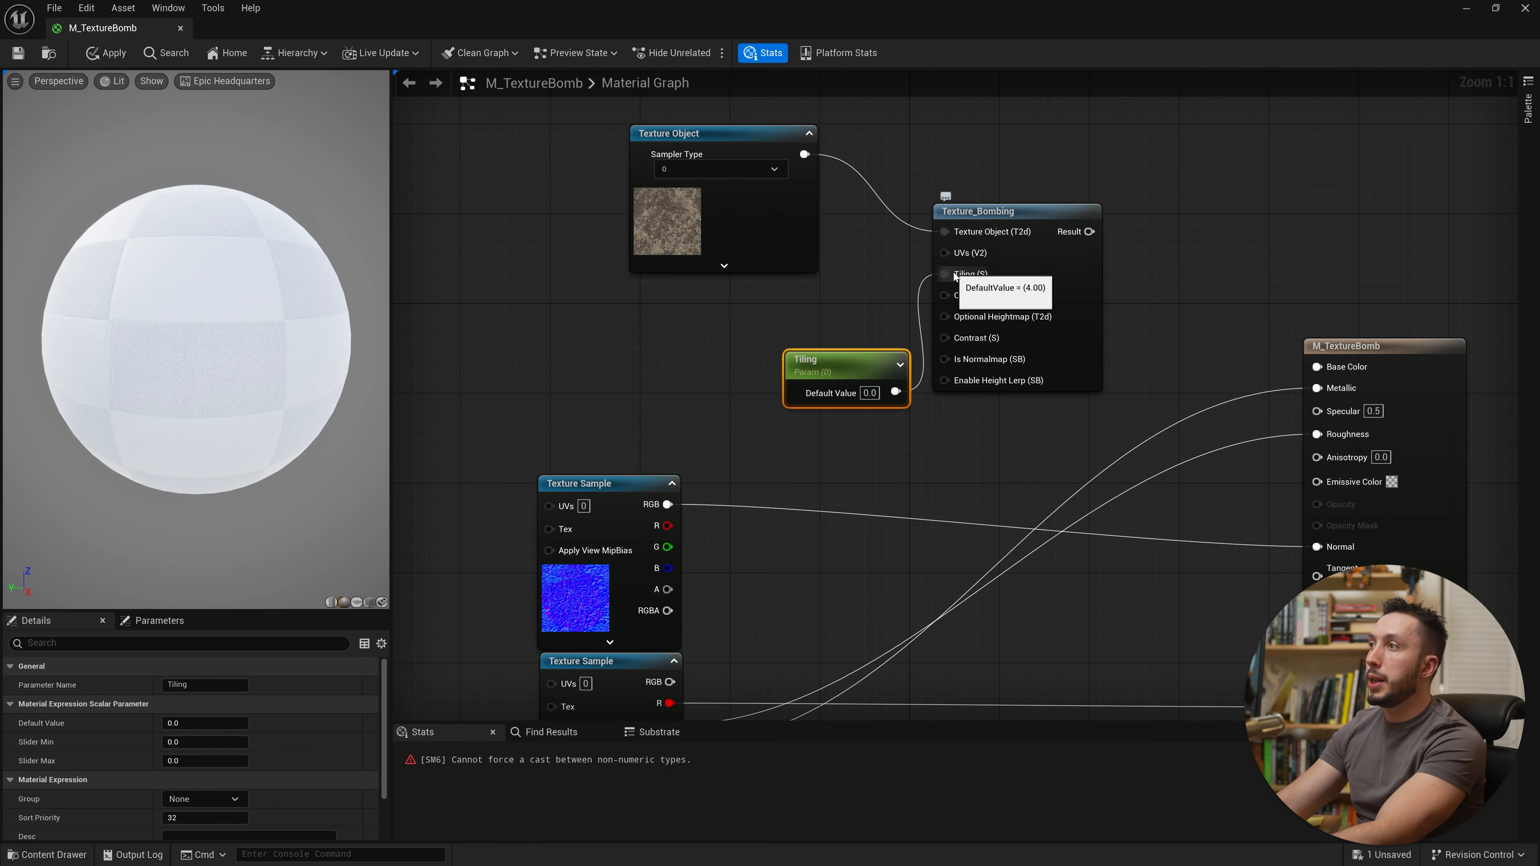
left_click_drag(867, 366, 824, 343)
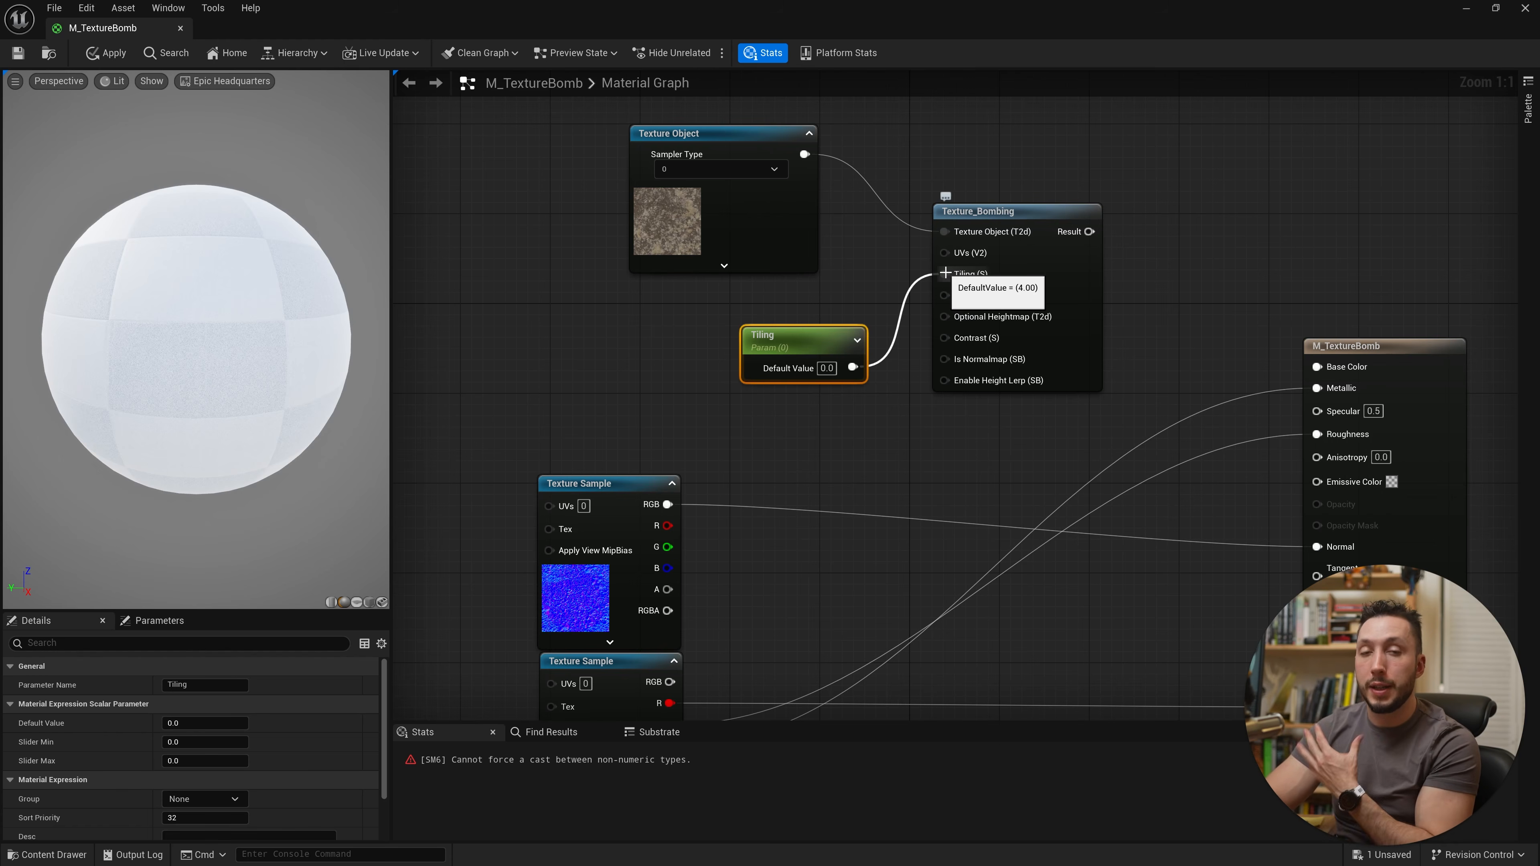
left_click(829, 369)
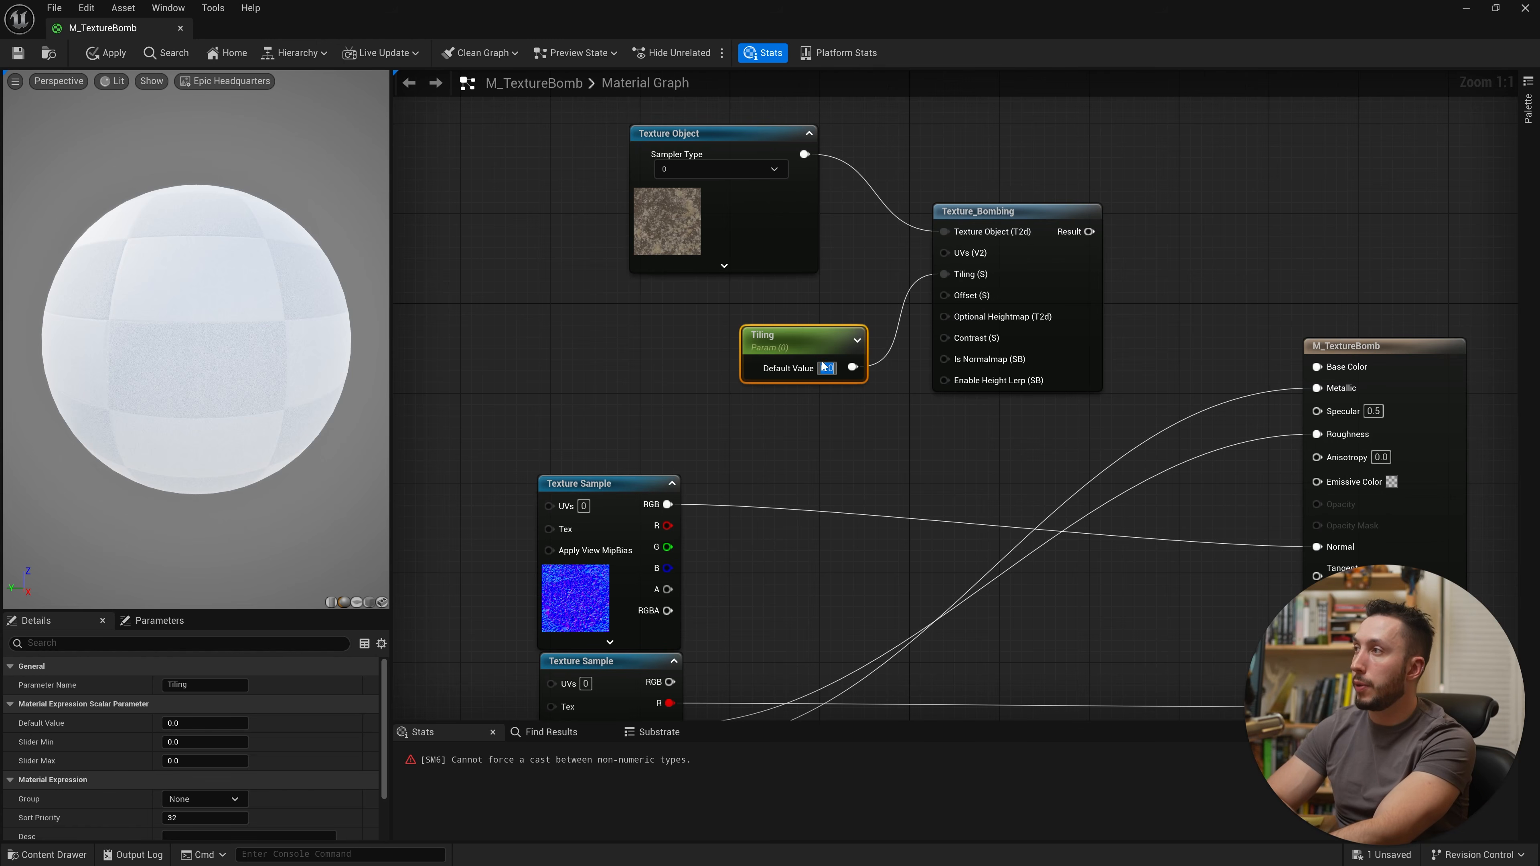
type("4")
left_click_drag(840, 378, 795, 332)
Step: Add a scalar parameter named Offset and connect it to the Texture_Bombing Offset input
left_click_drag(1047, 294, 1058, 330)
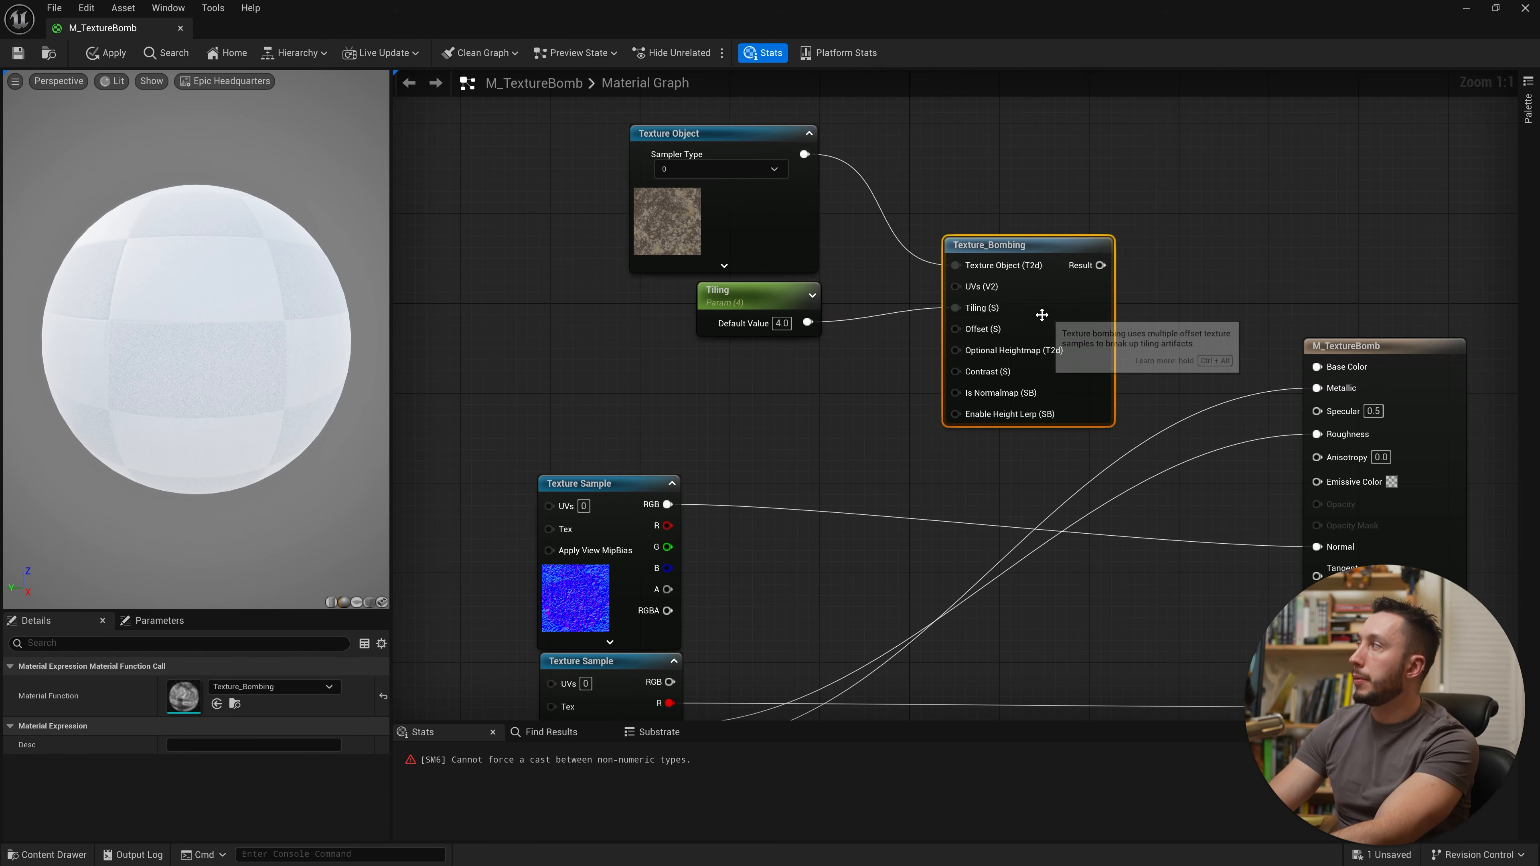
right_click_drag(953, 227, 773, 270)
left_click(576, 345)
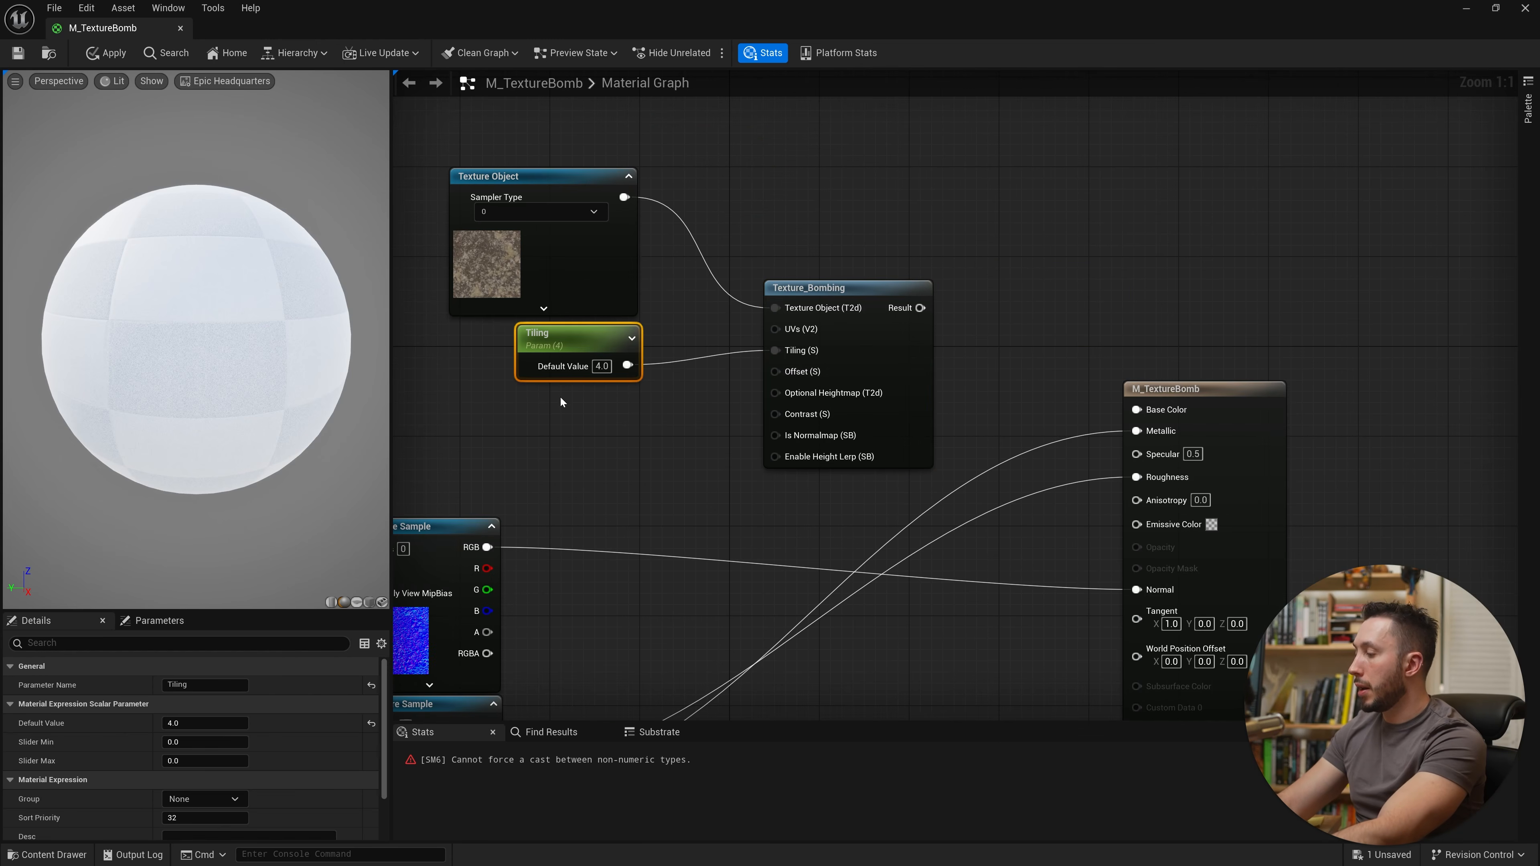
left_click(577, 406)
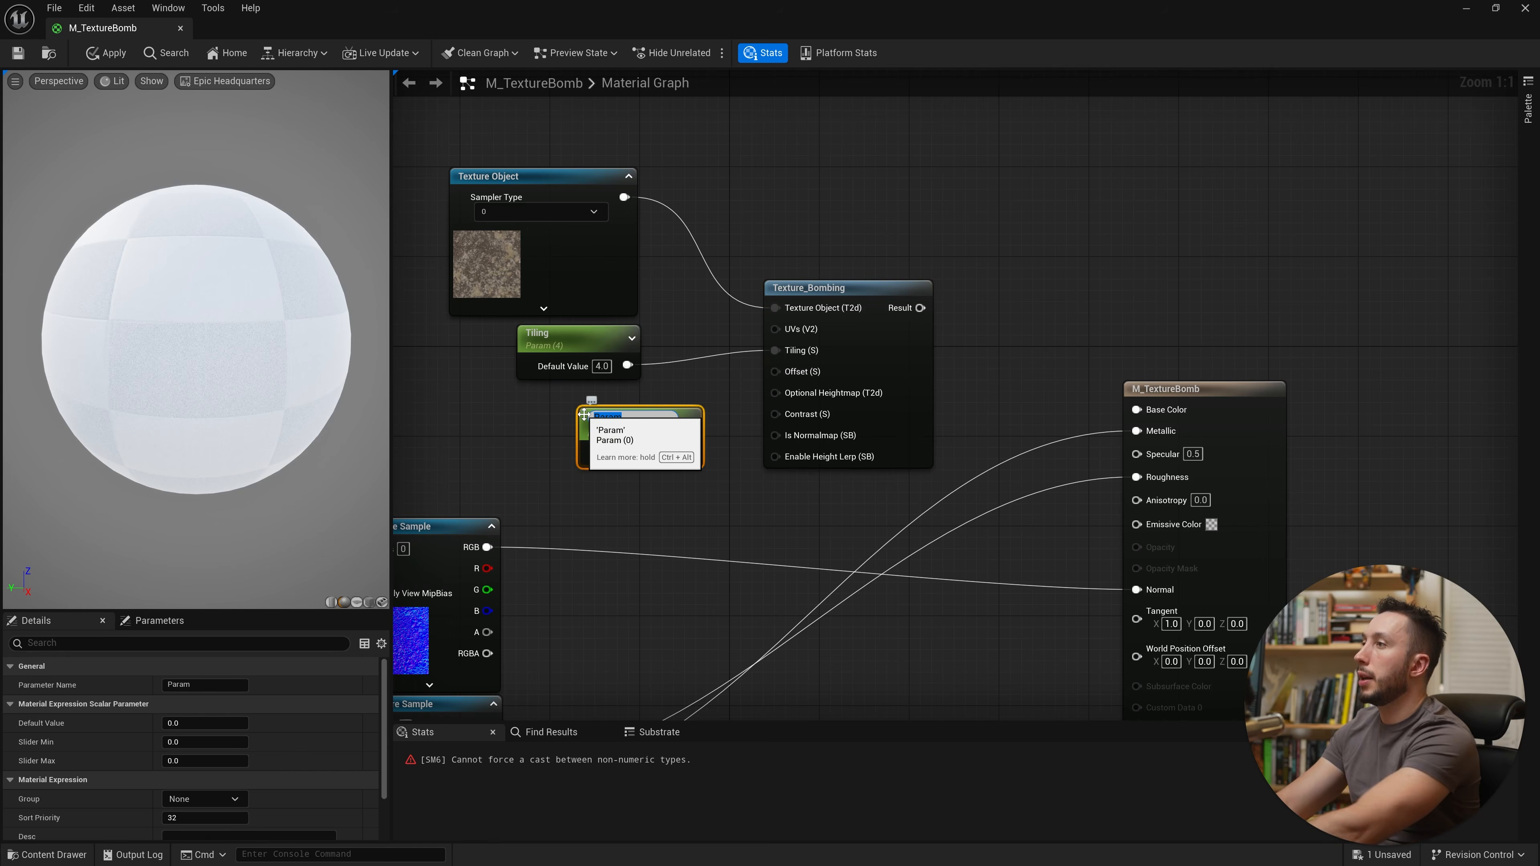
type("Of")
type("fset")
key("Return")
left_click_drag(617, 432, 778, 371)
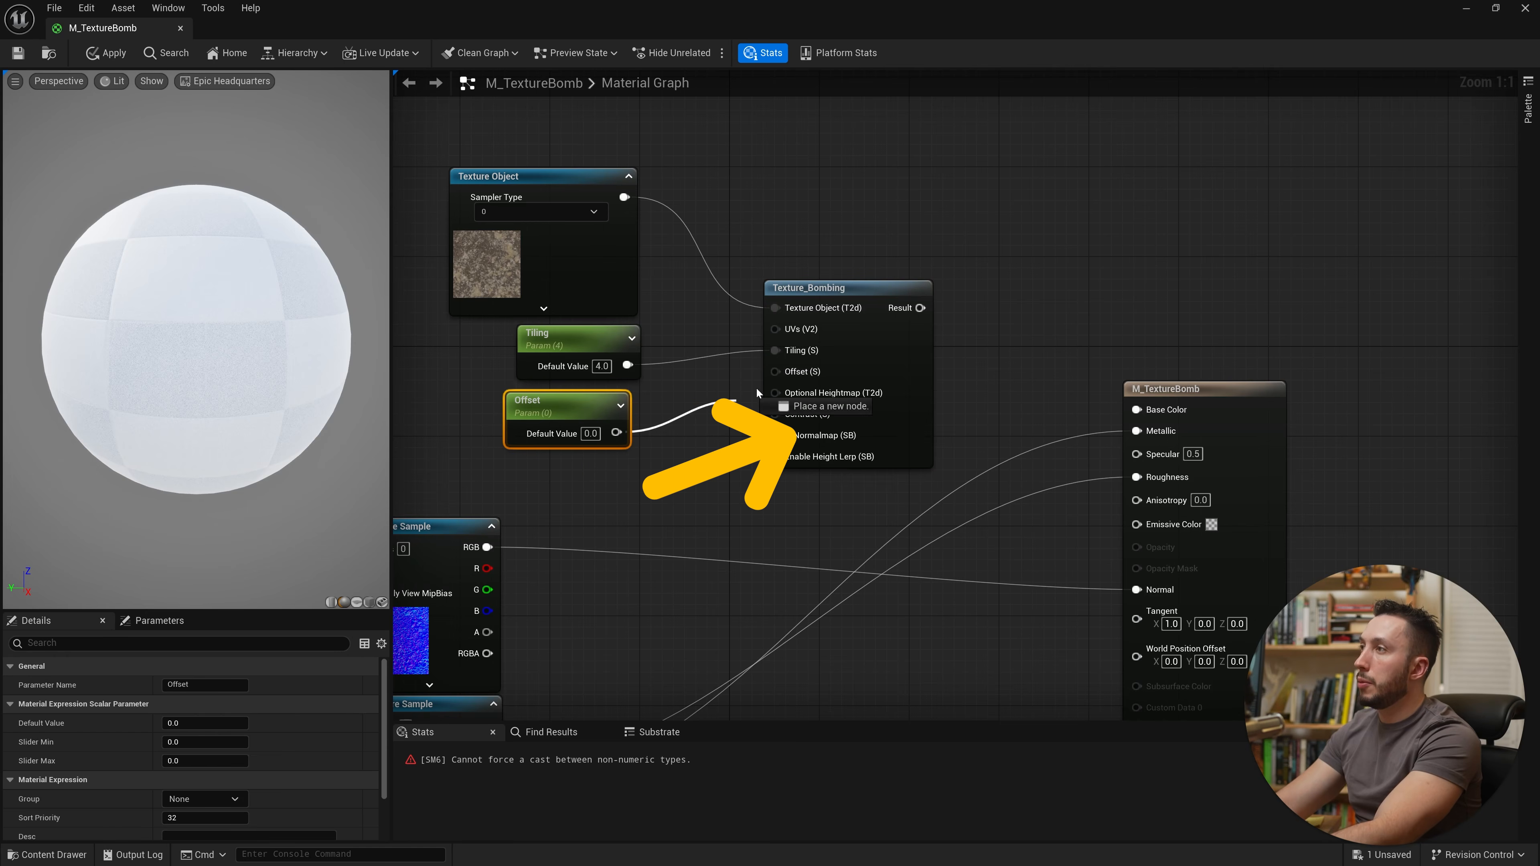
left_click_drag(607, 405, 627, 399)
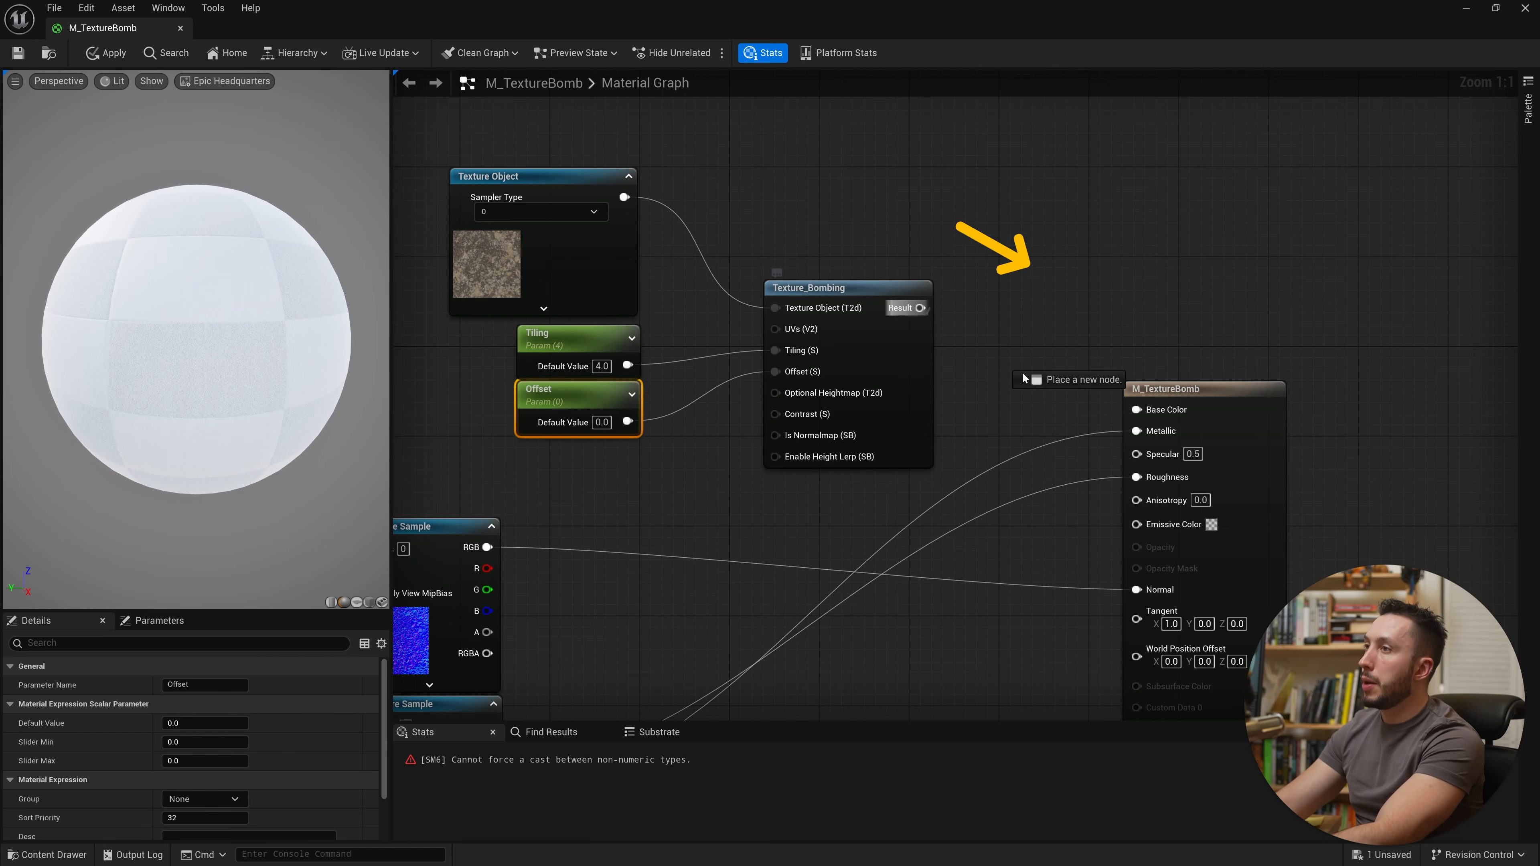
Step: Wire the Texture_Bombing result into Base Color and save the material
left_click_drag(1031, 378, 1137, 410)
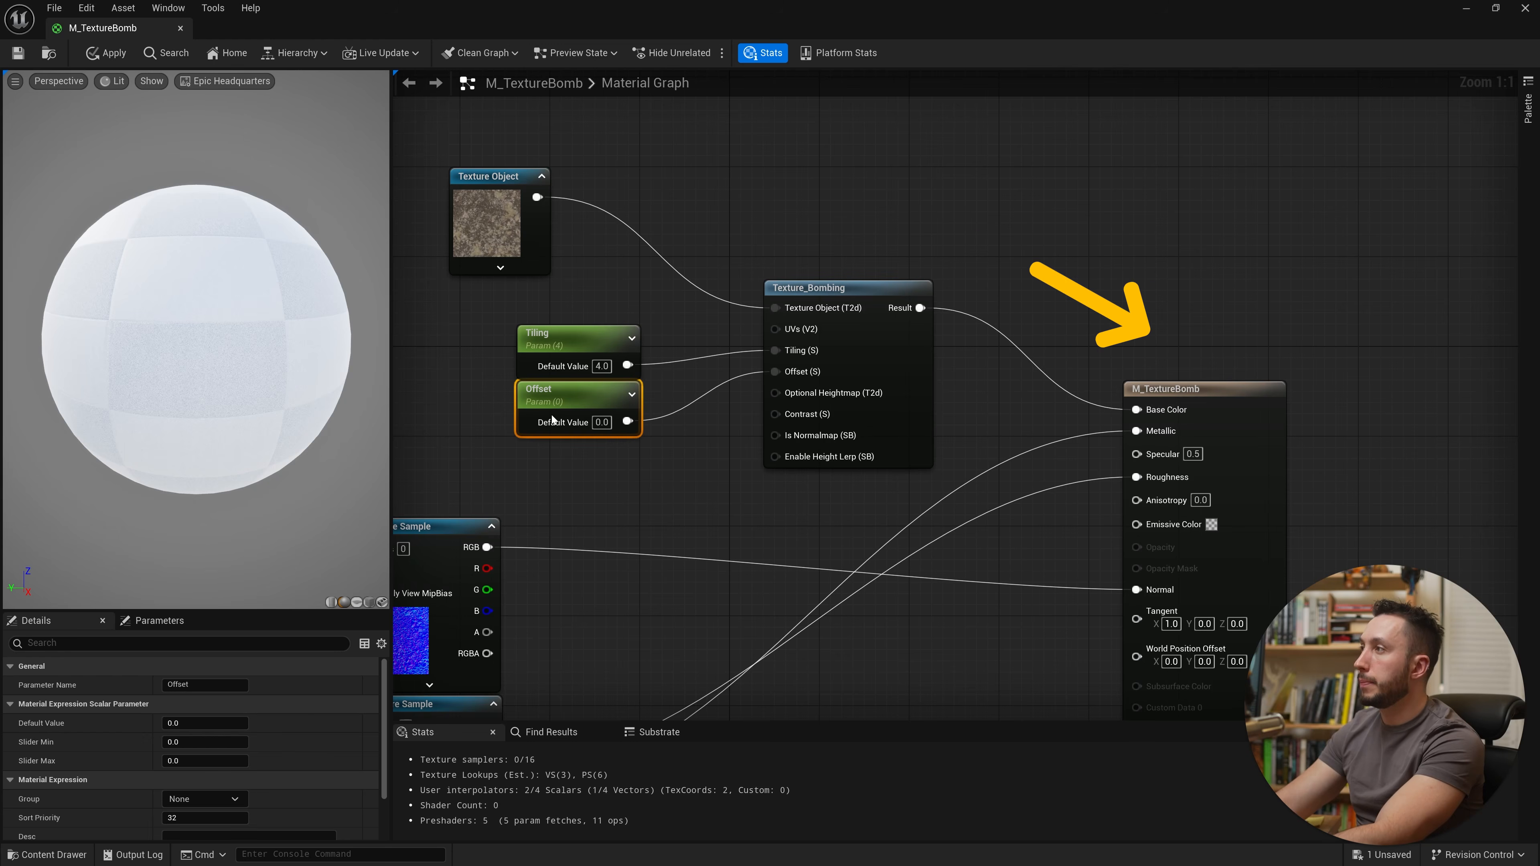
left_click(18, 52)
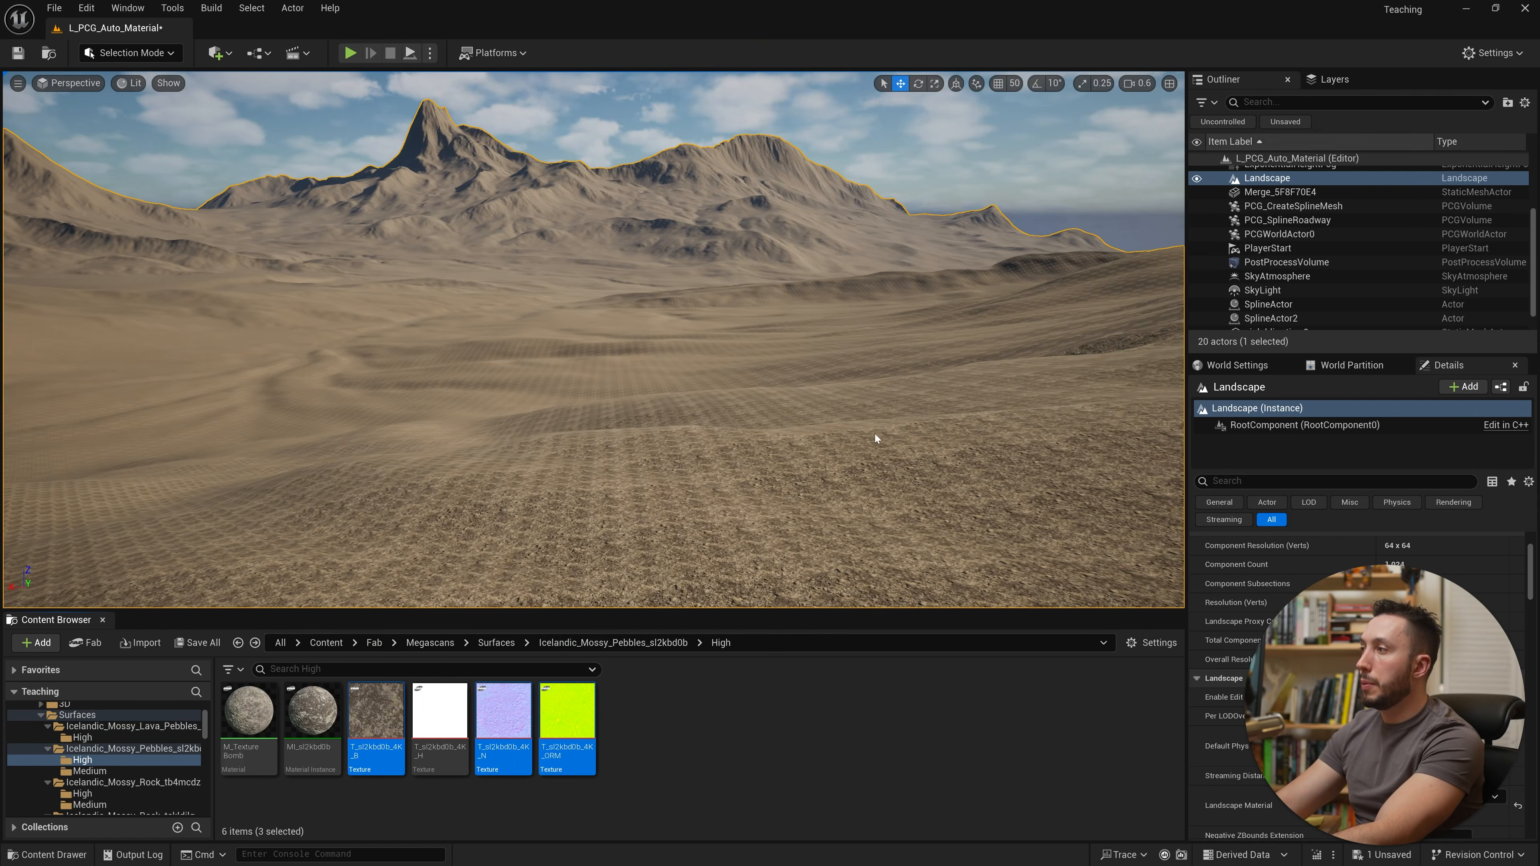
Step: Create a material instance of M_TextureBomb named MI_TextureBomb
right_click(264, 714)
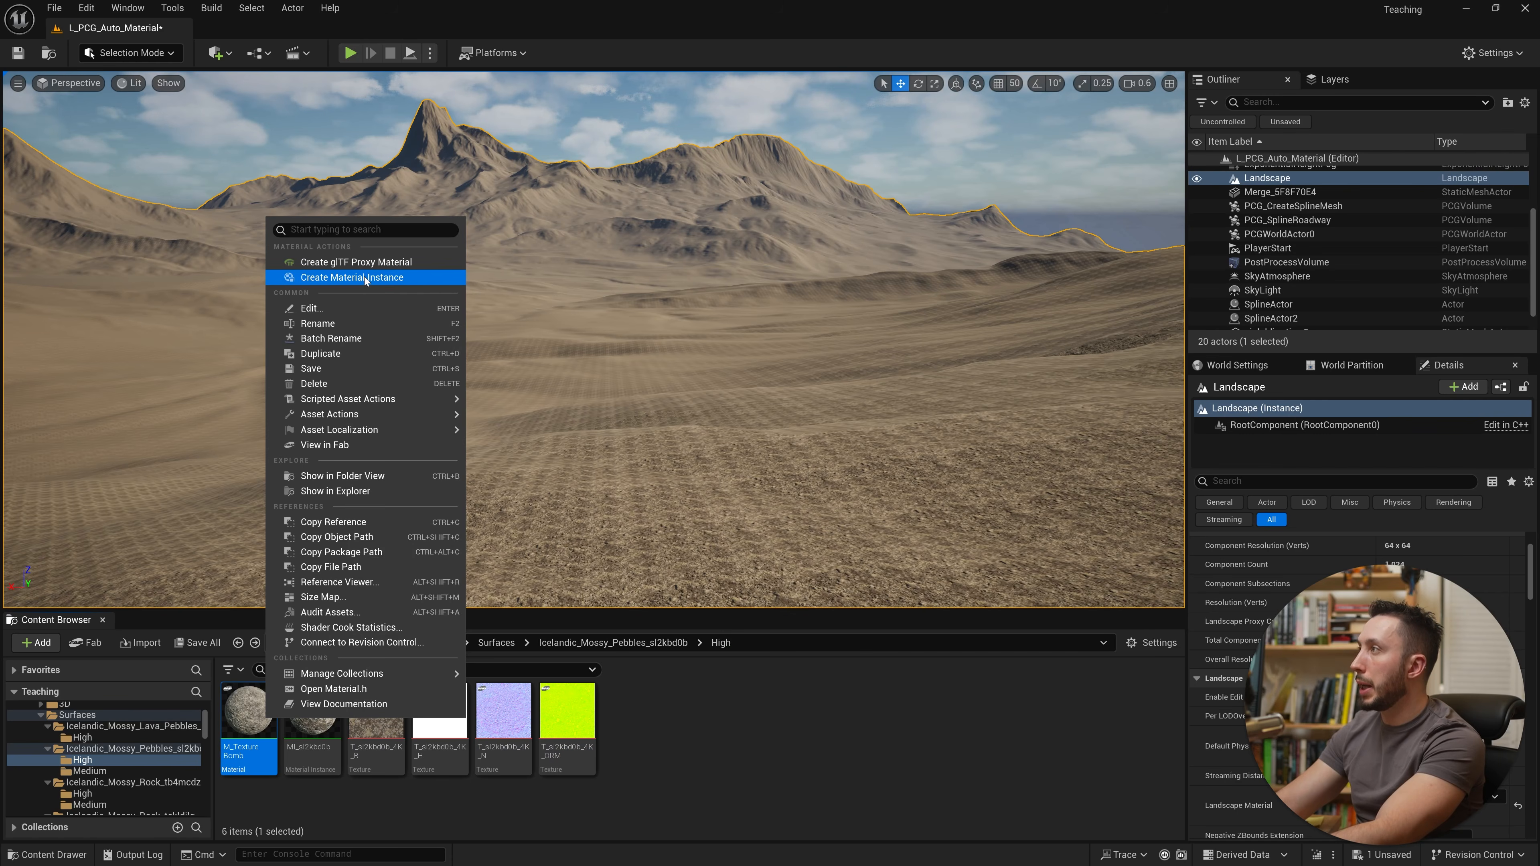
left_click(357, 278)
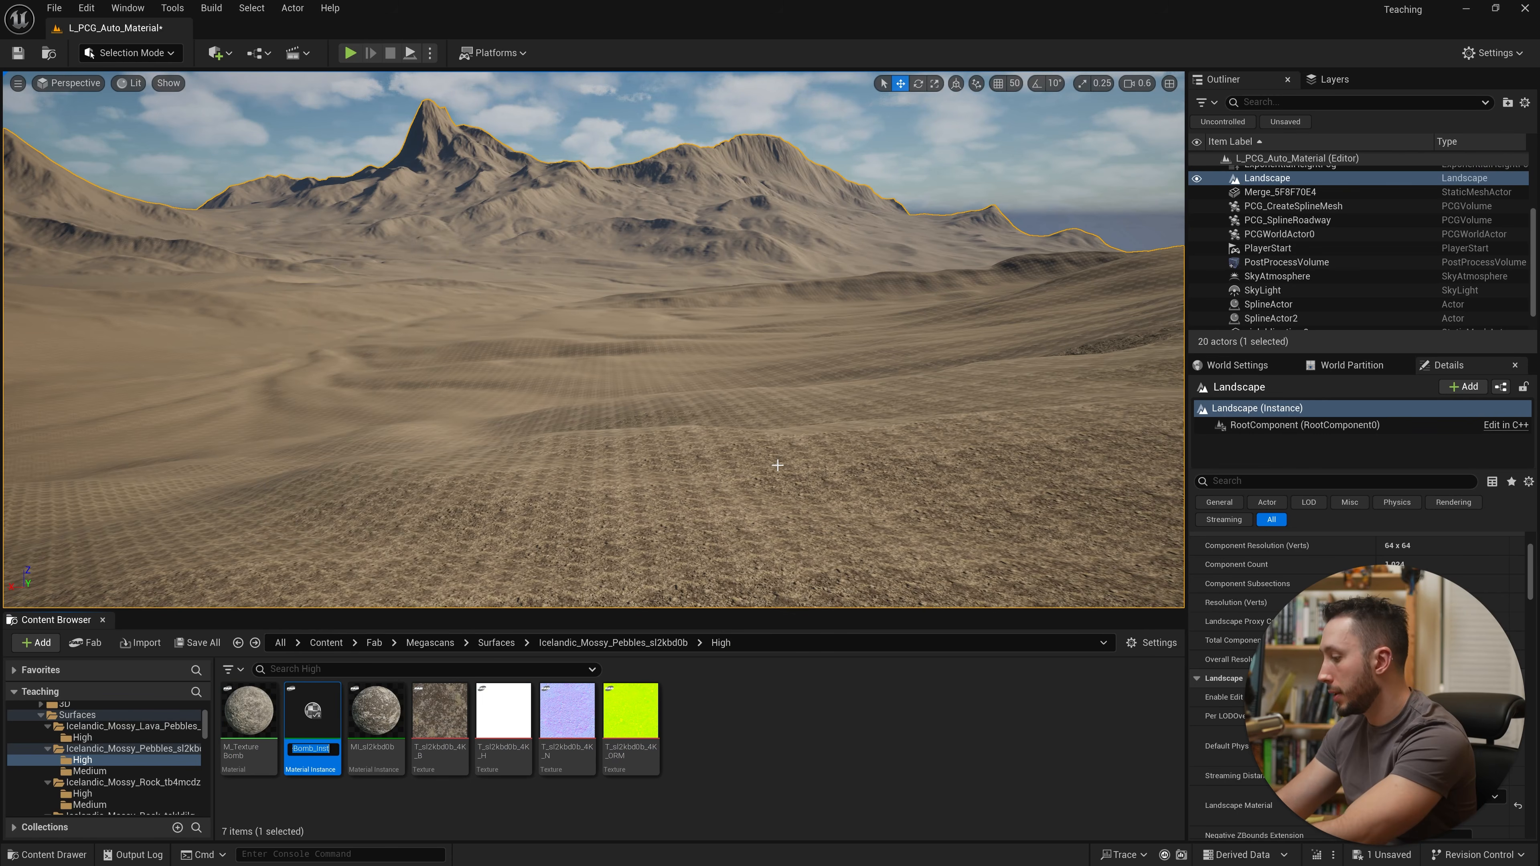
type("MI_tex")
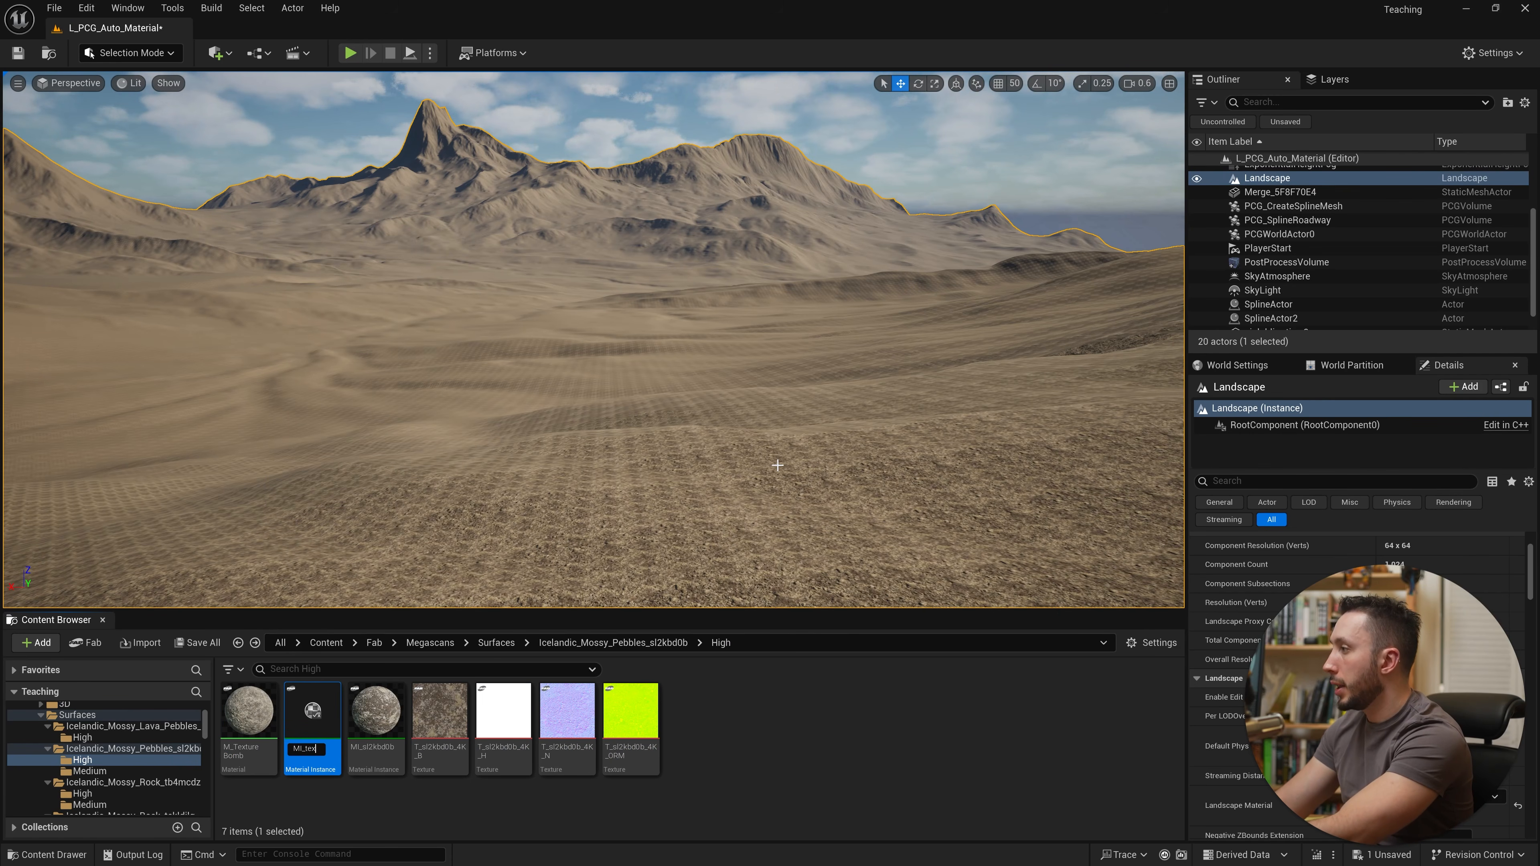
type("tureBomb")
key("Return")
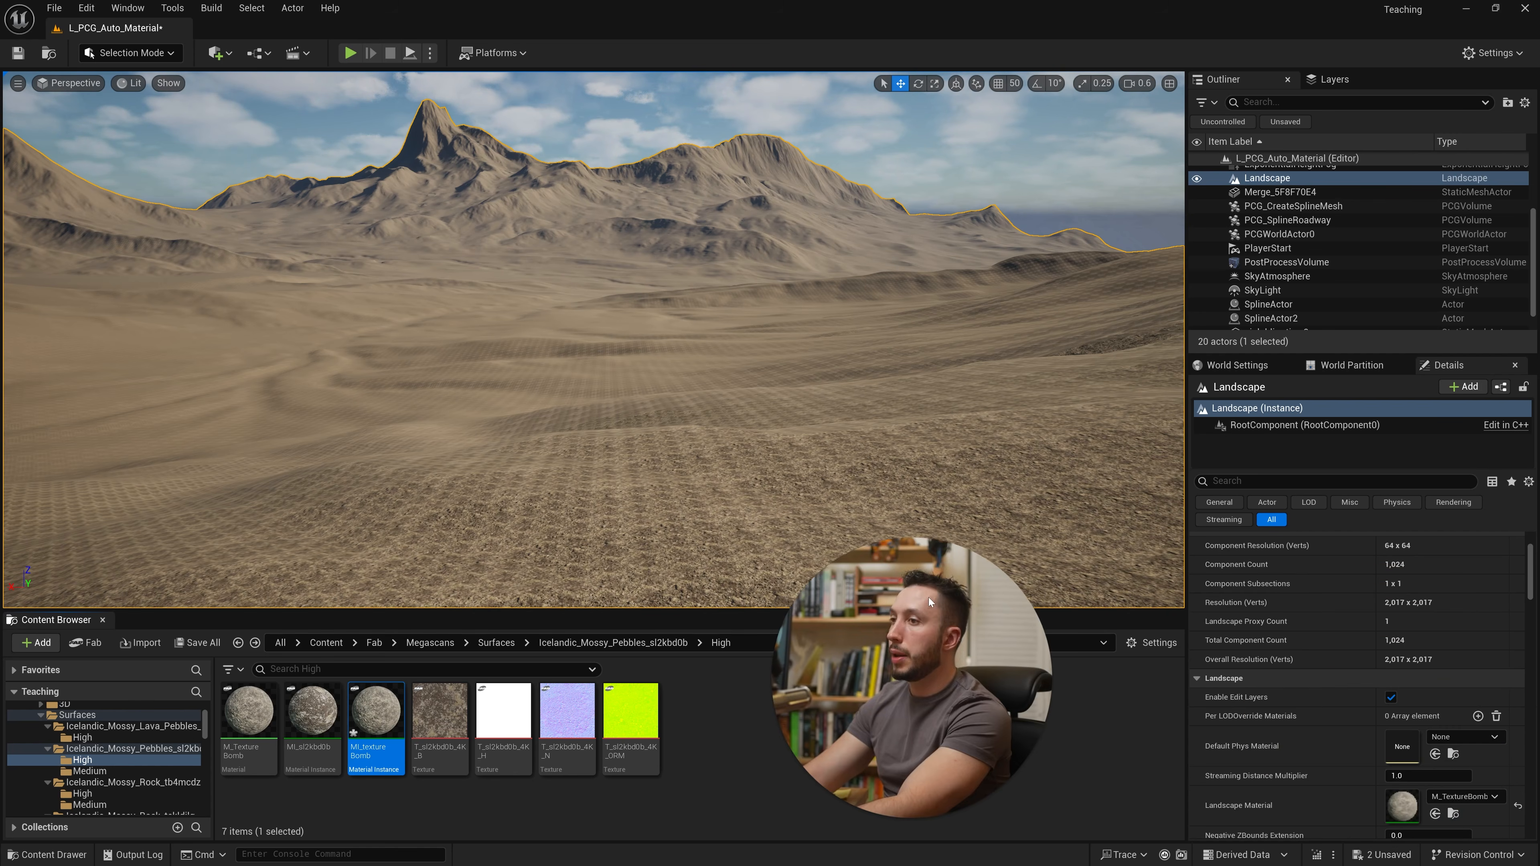
Step: Assign MI_TextureBomb as the landscape's Landscape Material and open it in the instance editor
left_click_drag(373, 719, 1403, 805)
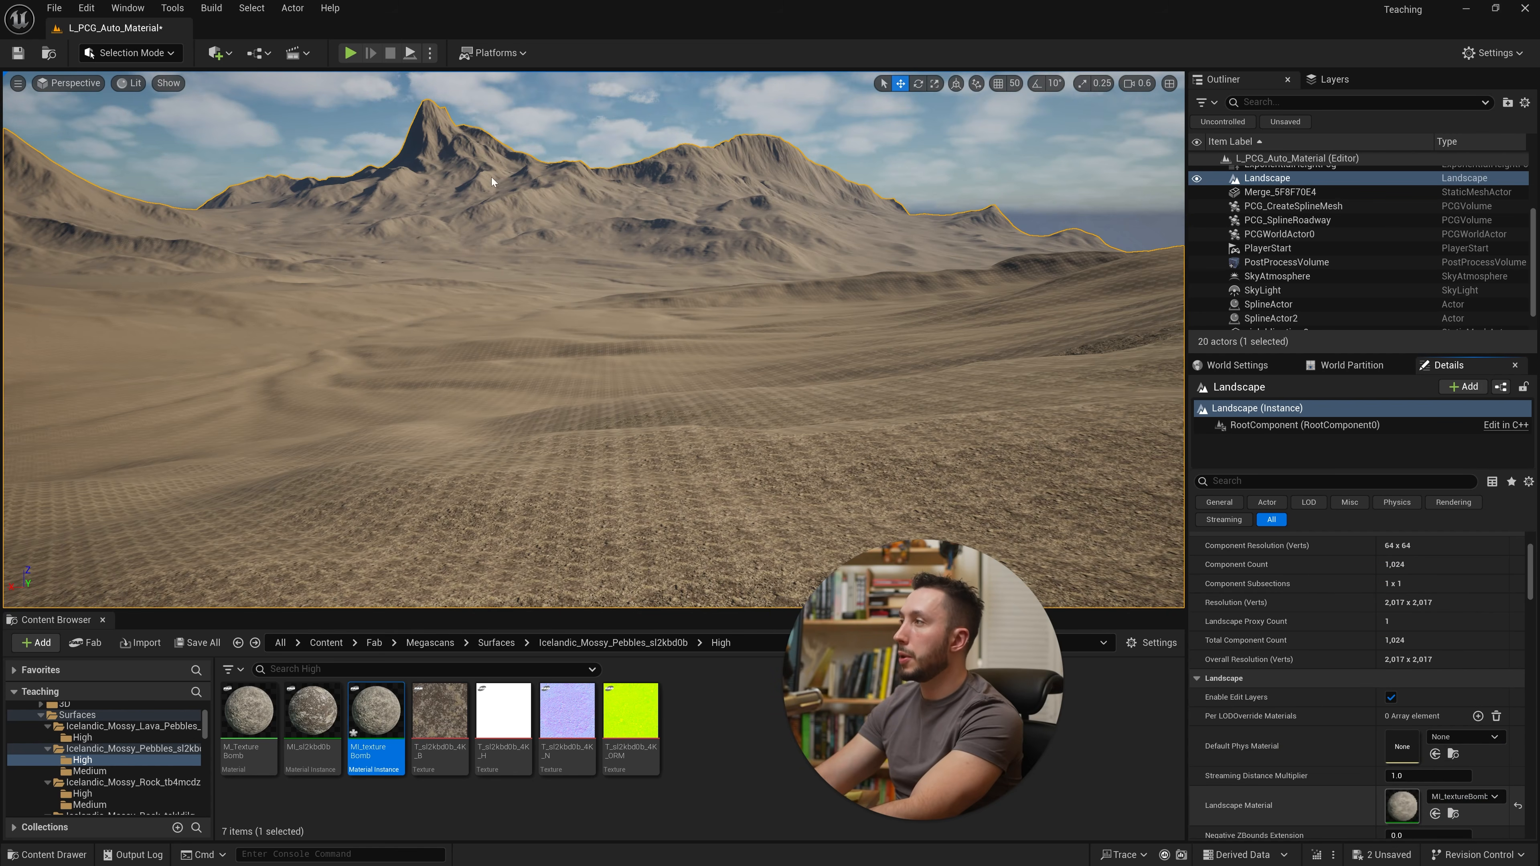
double_click(376, 710)
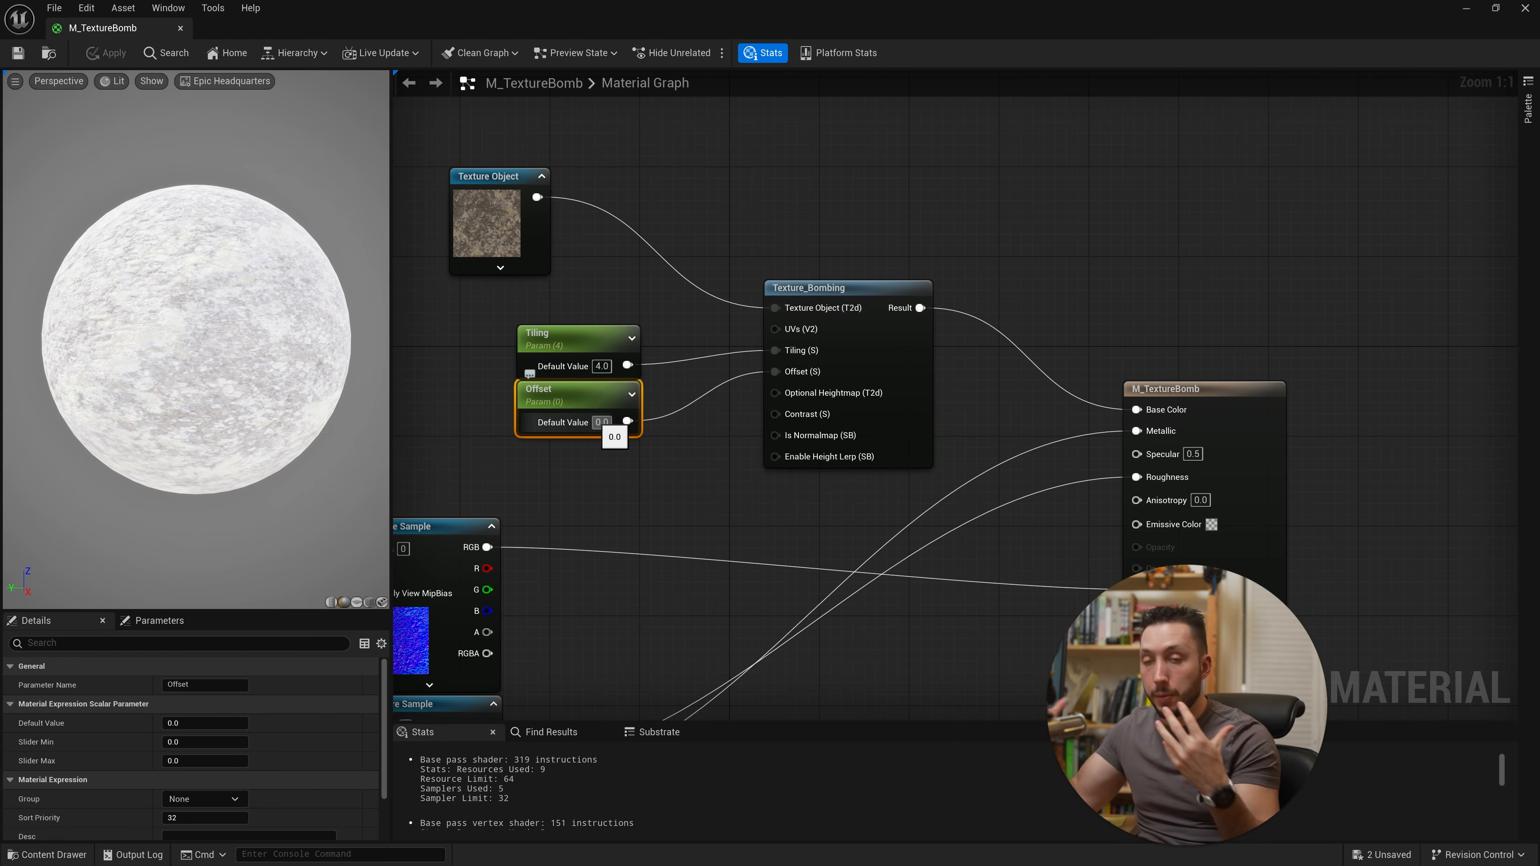
left_click(1464, 11)
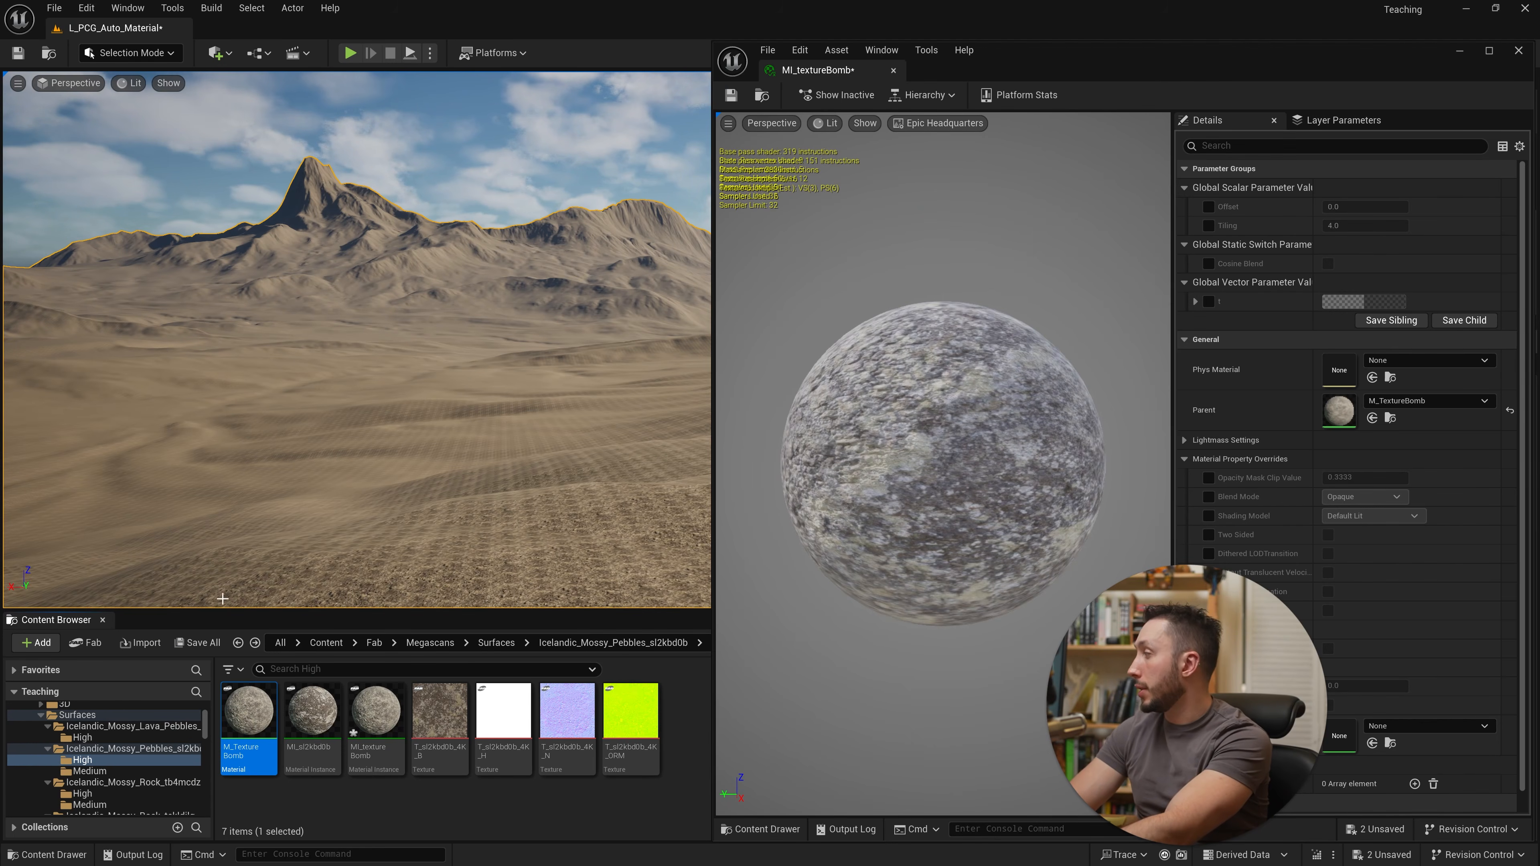
Step: Enable the Offset parameter override and scrub its value to about 25.4
left_click(1209, 206)
left_click_drag(1364, 206, 1332, 209)
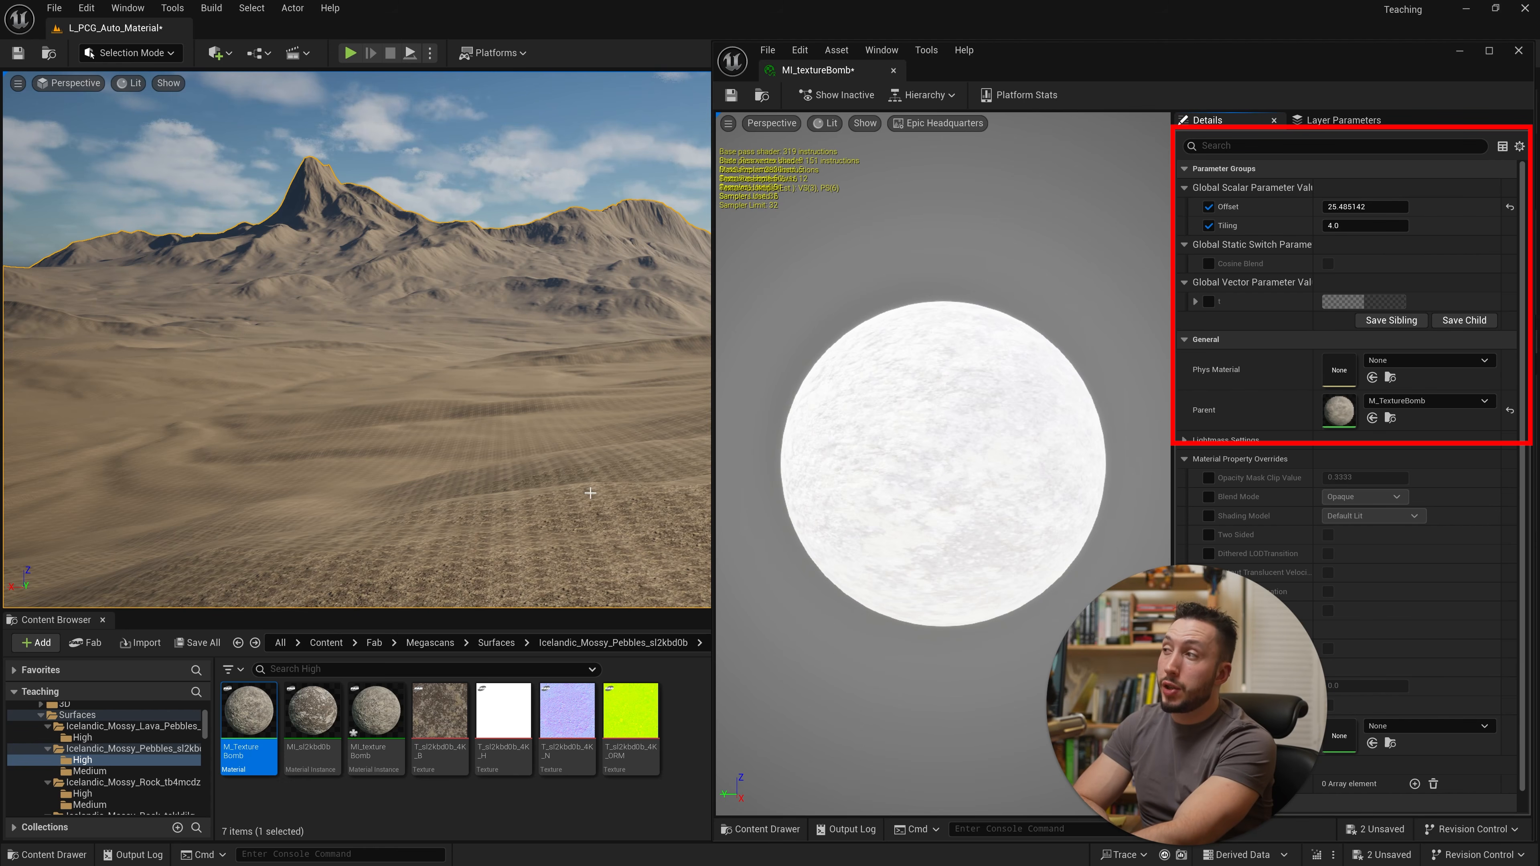
Step: Set the instance's Tiling parameter to 0.5
right_click_drag(589, 493, 581, 481)
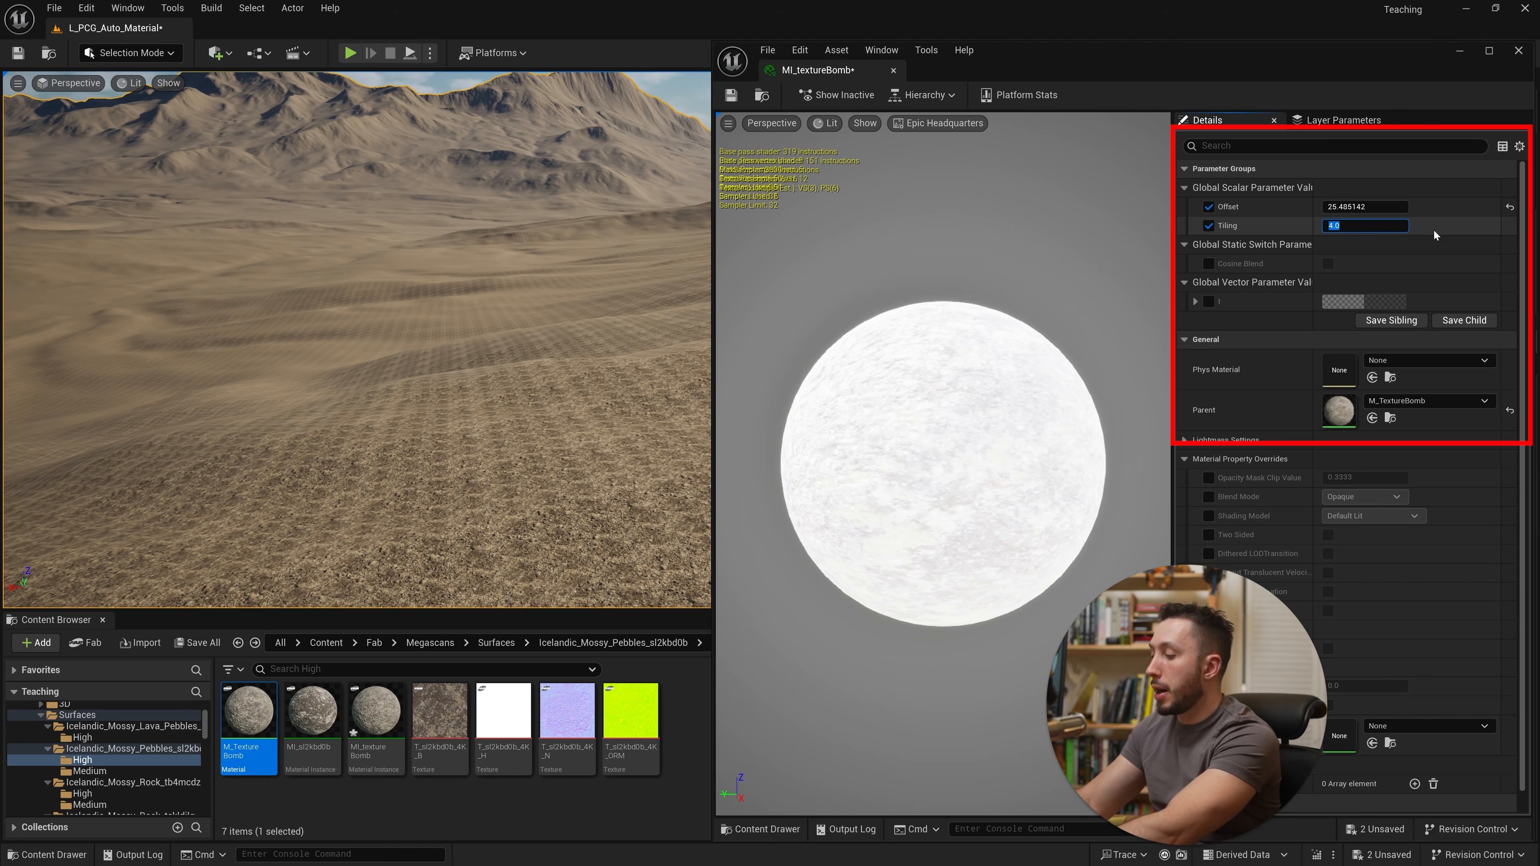
type("0.5")
key("Return")
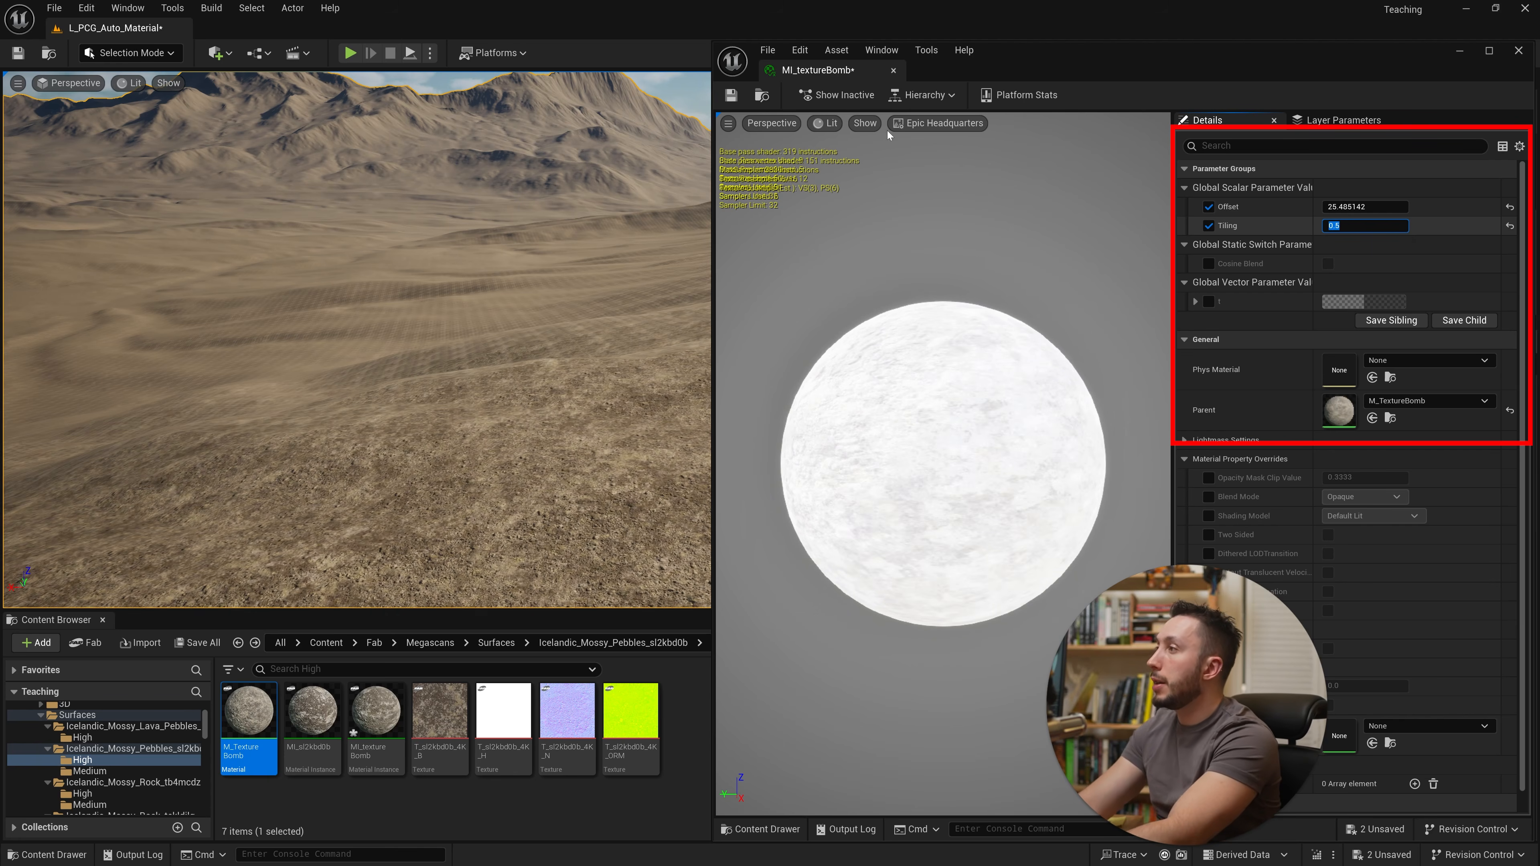
Step: Scrub the material instance's Offset parameter down to about 11.1
left_click_drag(1364, 206, 564, 392)
right_click_drag(563, 393, 466, 416)
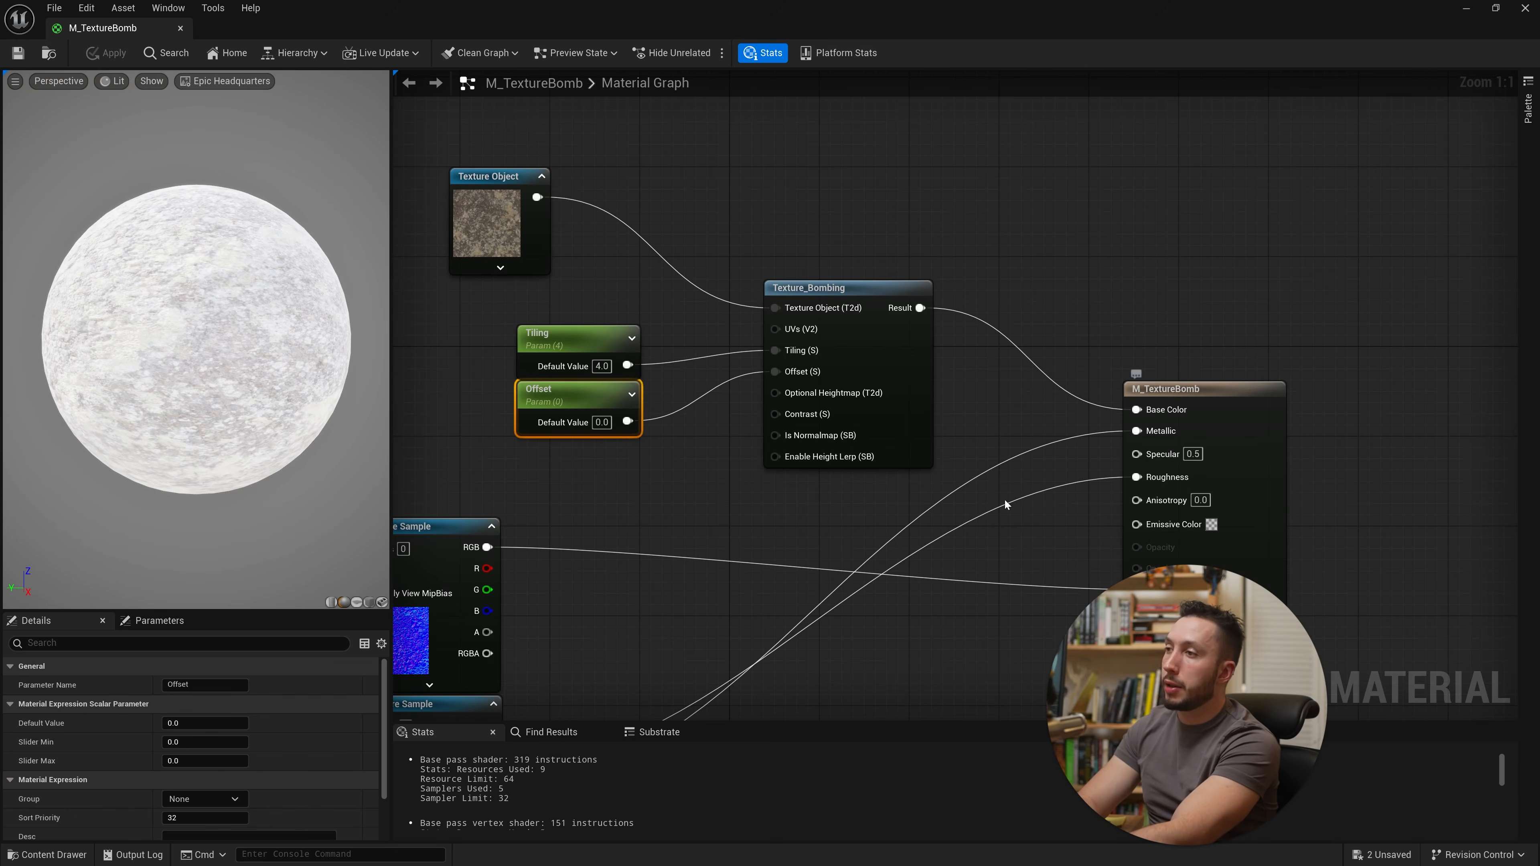
Step: Dock the M_TextureBomb material editor as a tab beside the instance editor and maximize the window
left_click_drag(759, 24, 1025, 454)
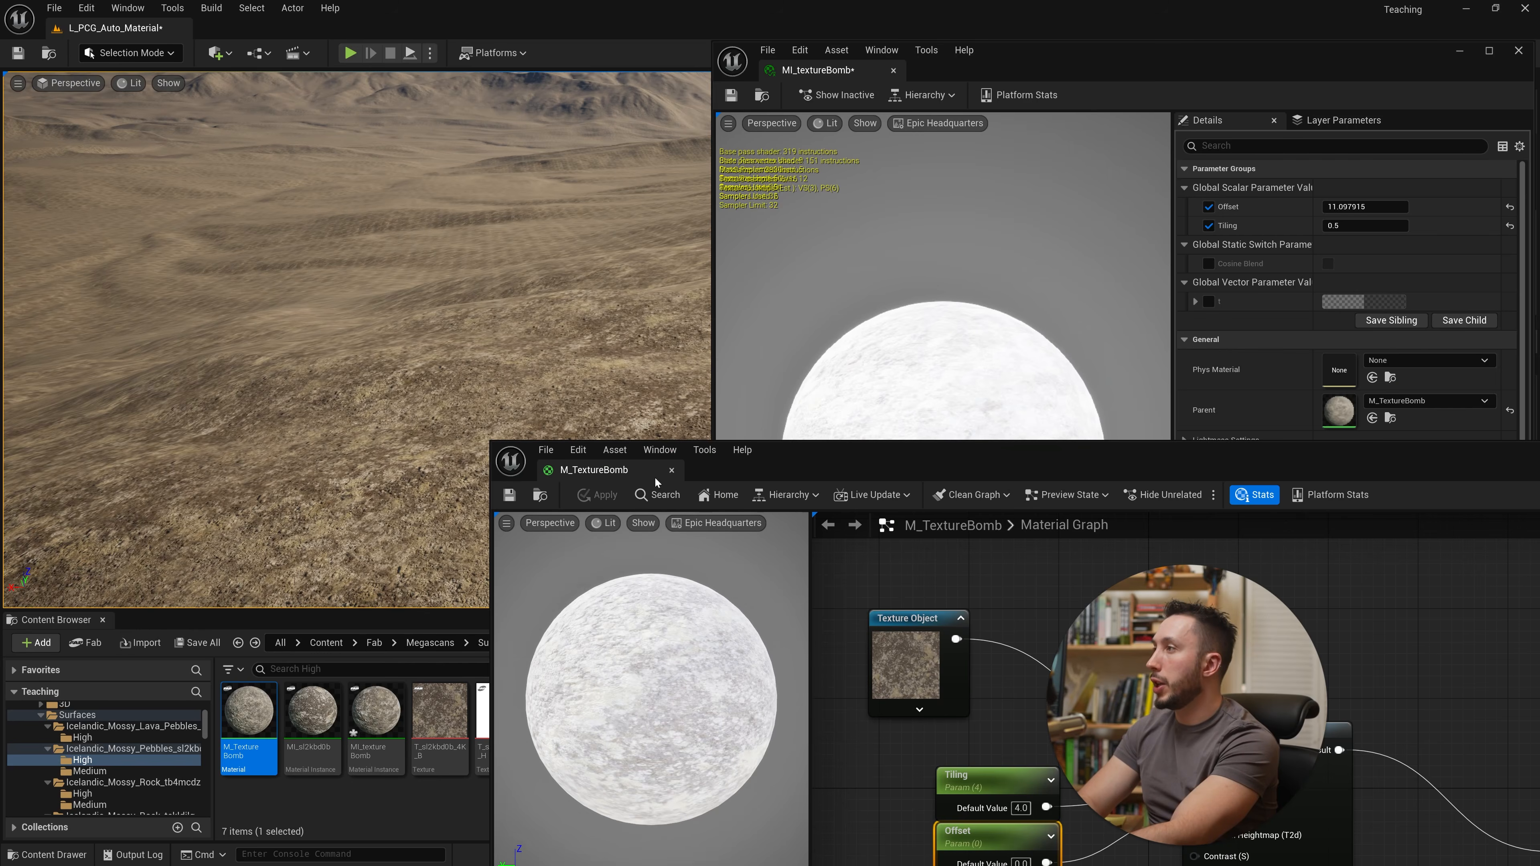
left_click_drag(656, 482, 837, 70)
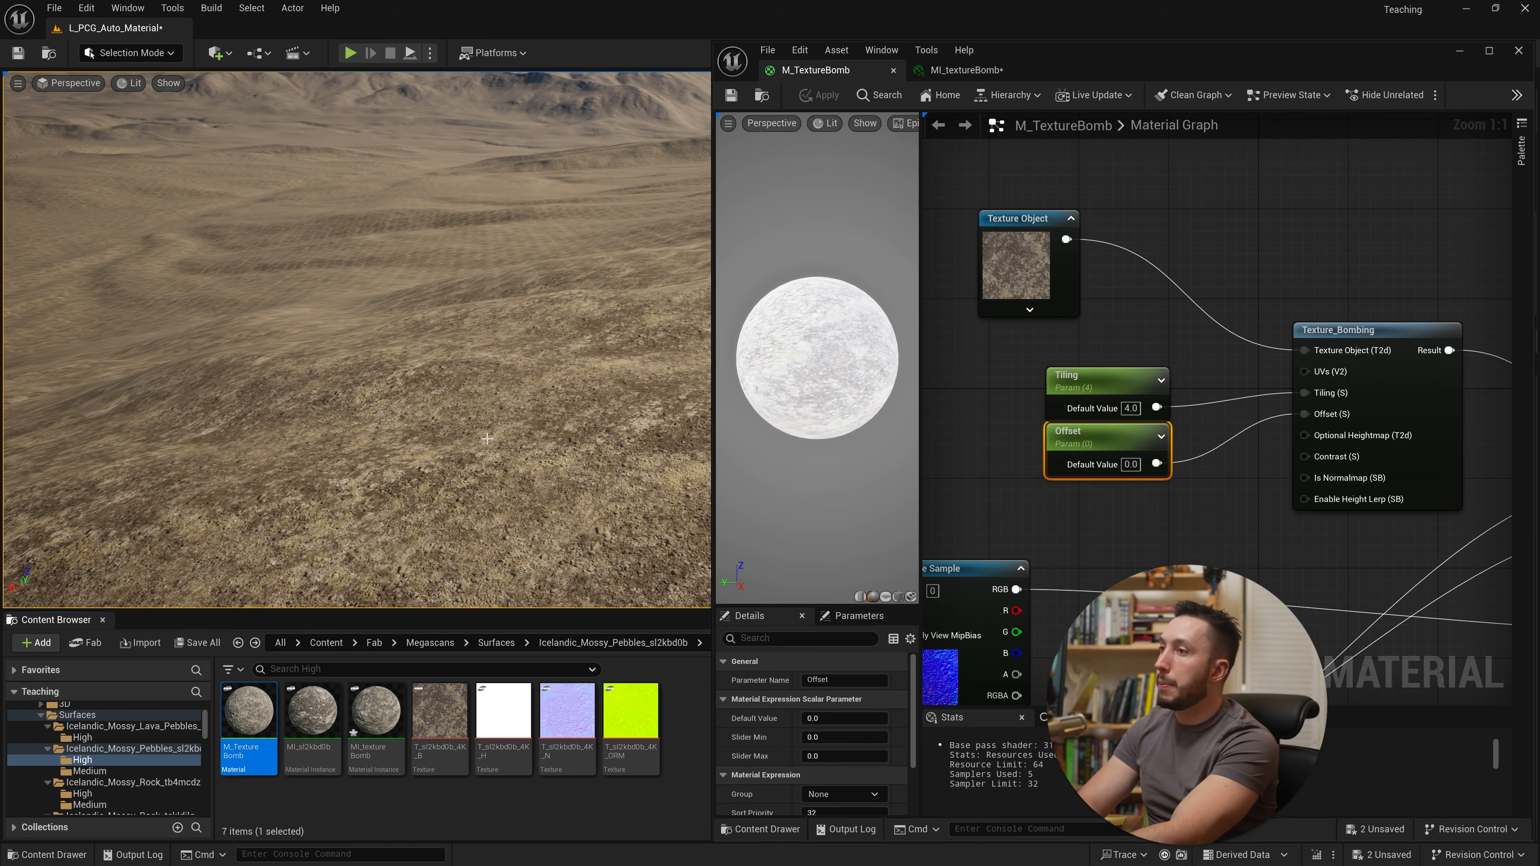
left_click(1490, 53)
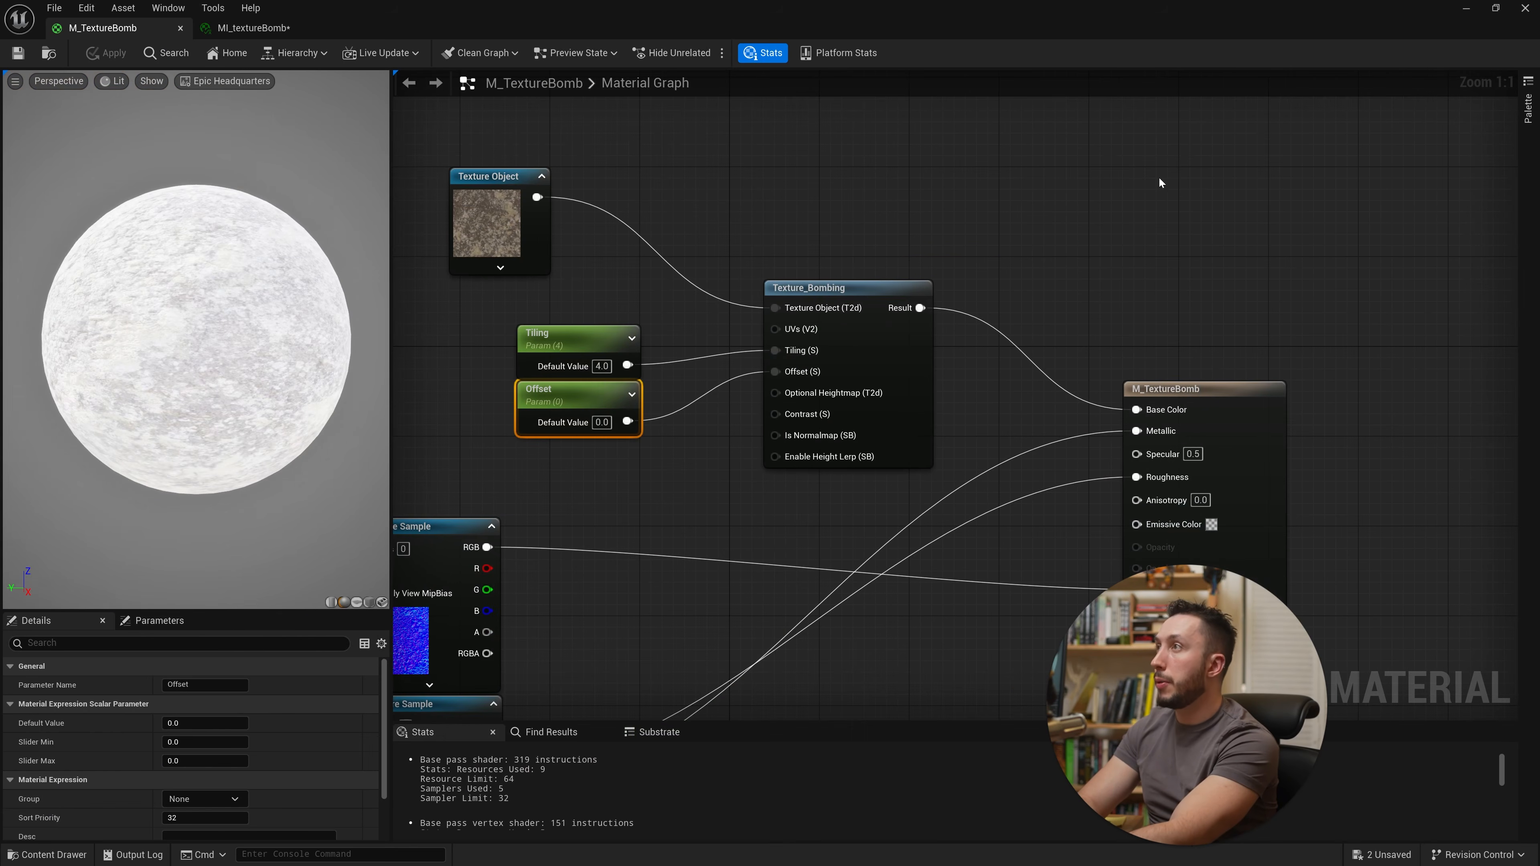
Step: Convert the normal map Texture Sample node into a Texture Object
scroll(851, 342, "down", 3)
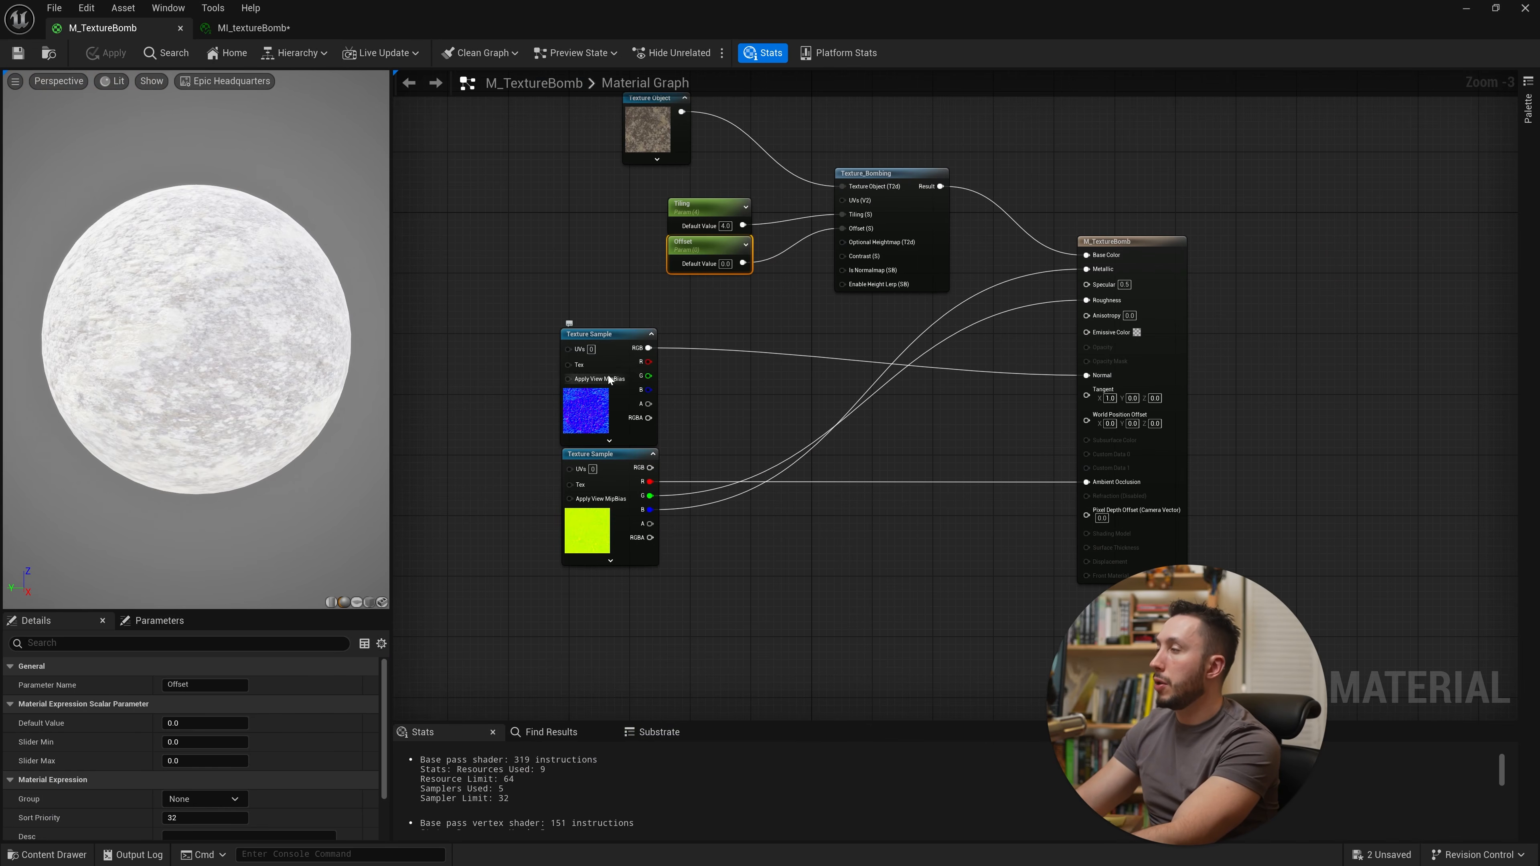
right_click(607, 335)
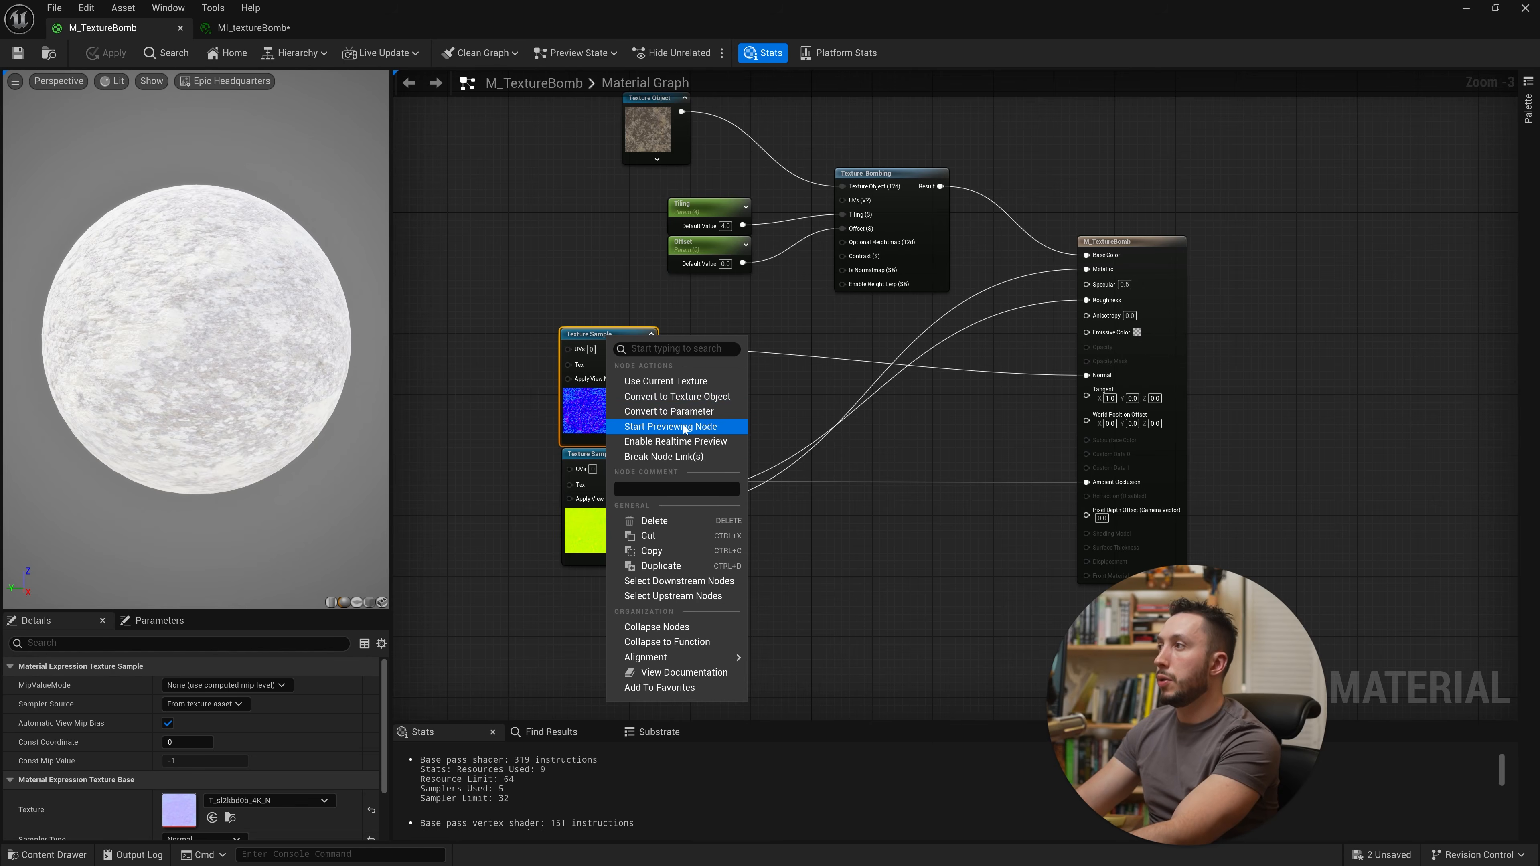
left_click(723, 396)
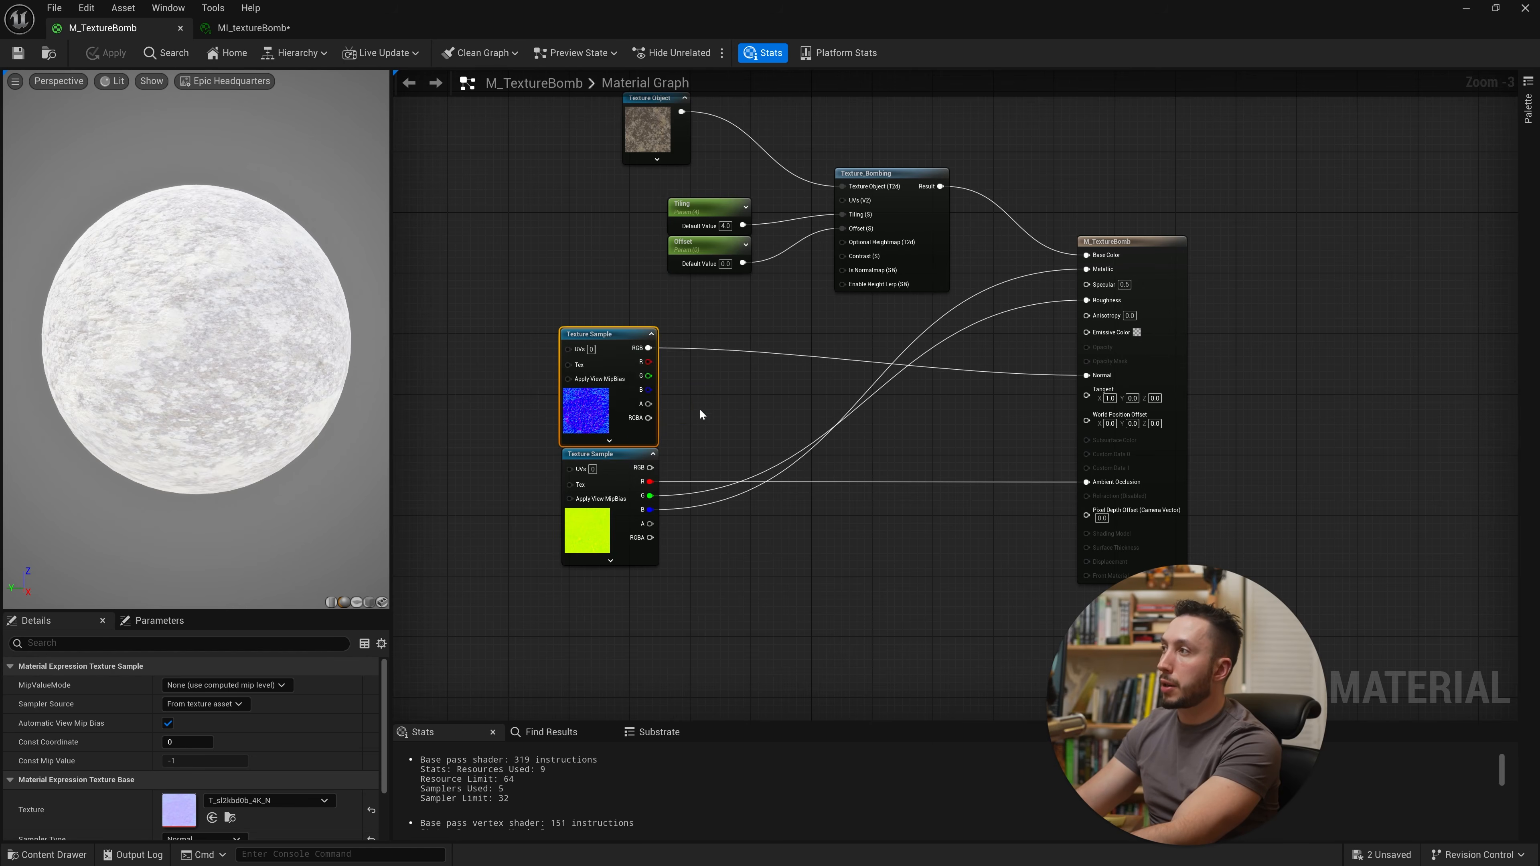
Step: Copy the Texture_Bombing node and paste a duplicate below it
left_click_drag(878, 323, 721, 209)
left_click(913, 207)
key("ctrl+c")
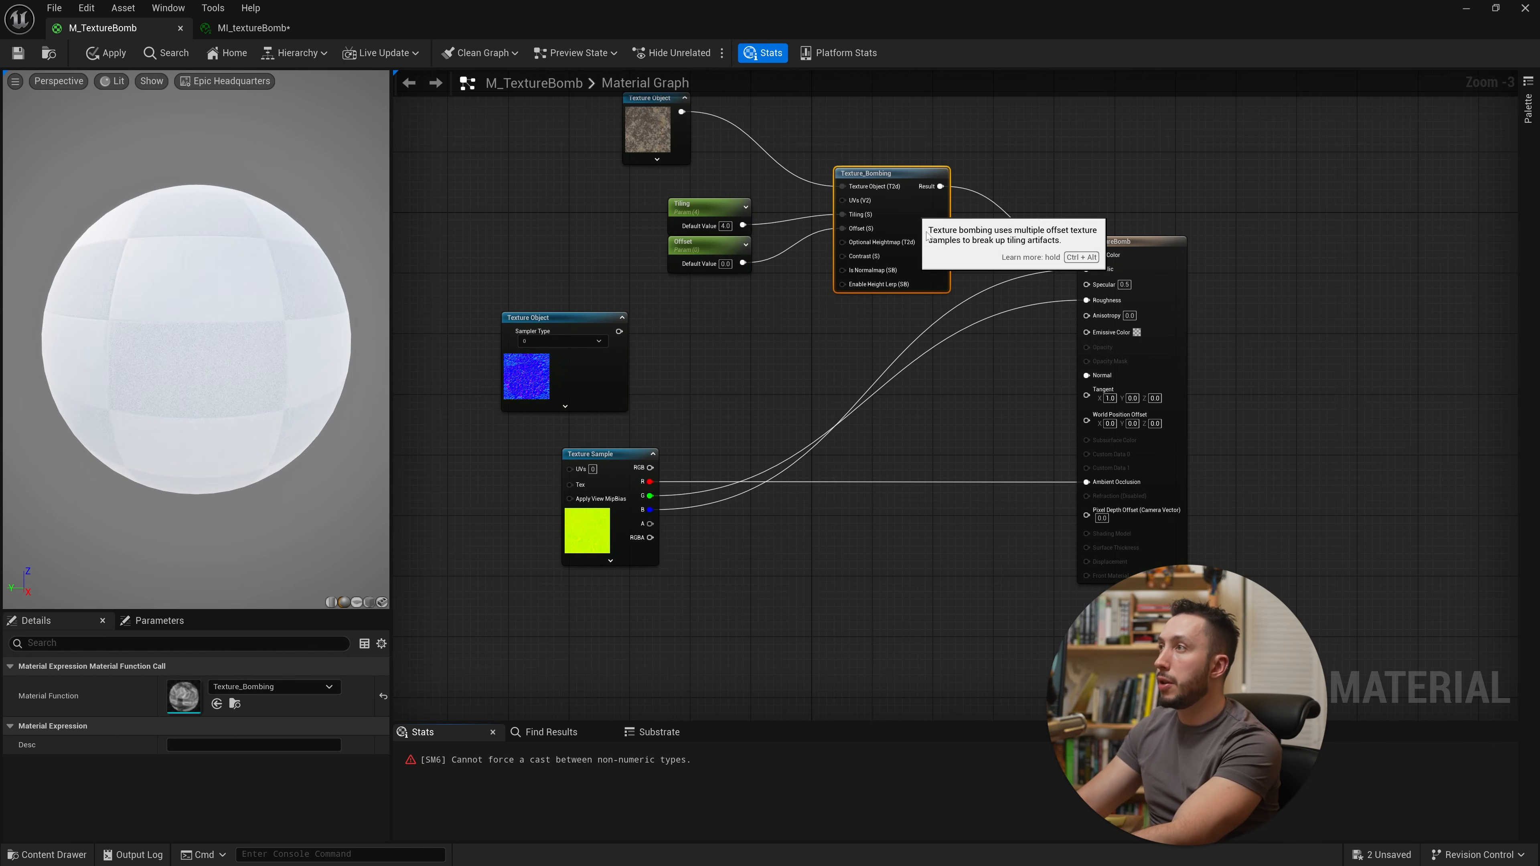
key("ctrl+v")
left_click_drag(879, 376, 894, 330)
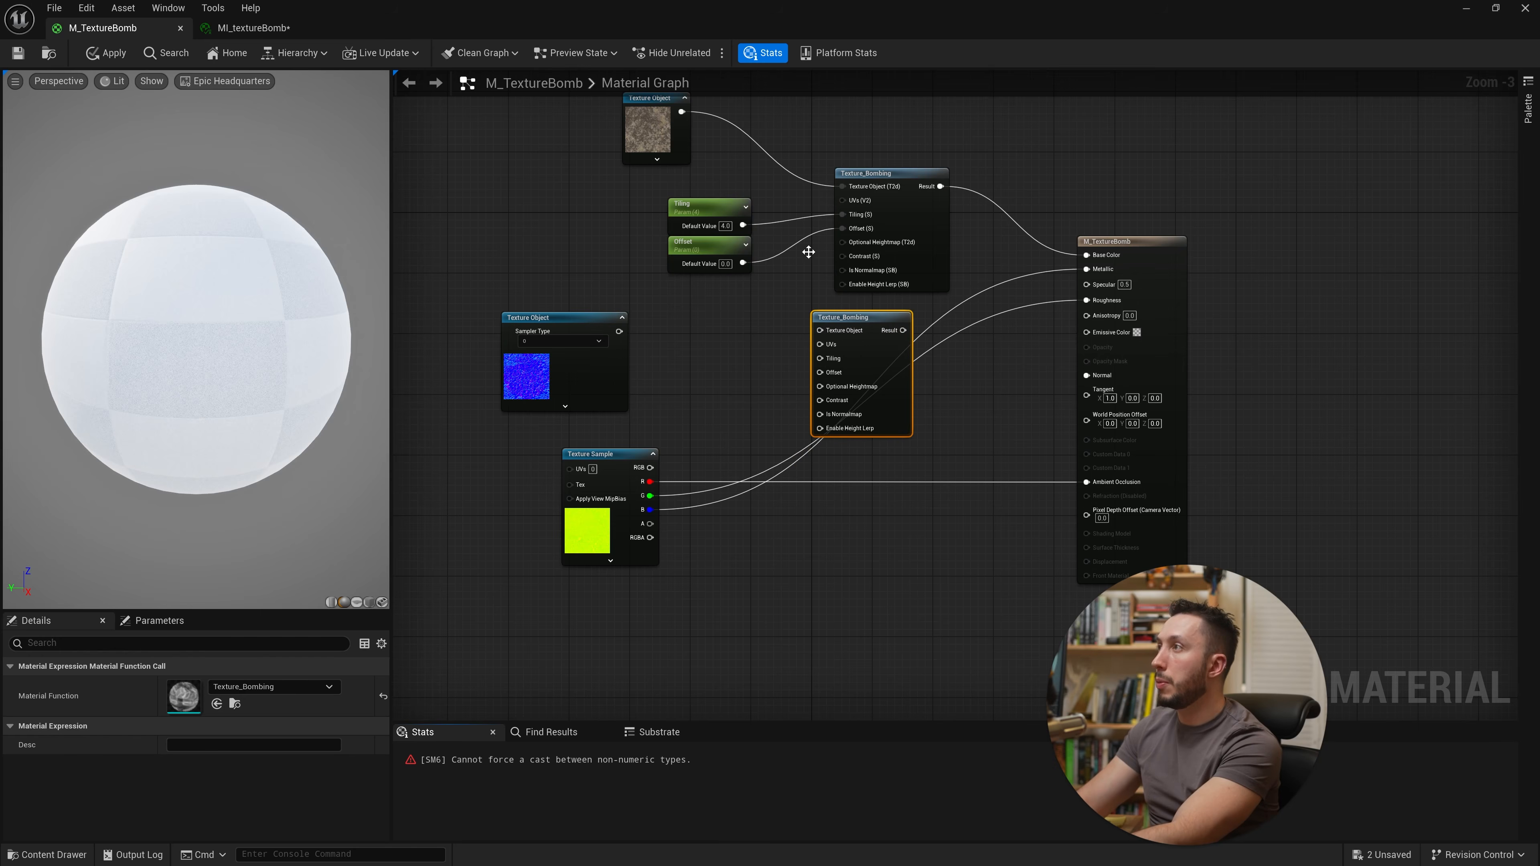
Step: Wire Tiling, Offset and the normal Texture Object into the duplicate Texture_Bombing node, and its Result into Normal
left_click_drag(733, 219, 832, 359)
left_click_drag(740, 263, 819, 372)
left_click_drag(903, 399, 940, 388)
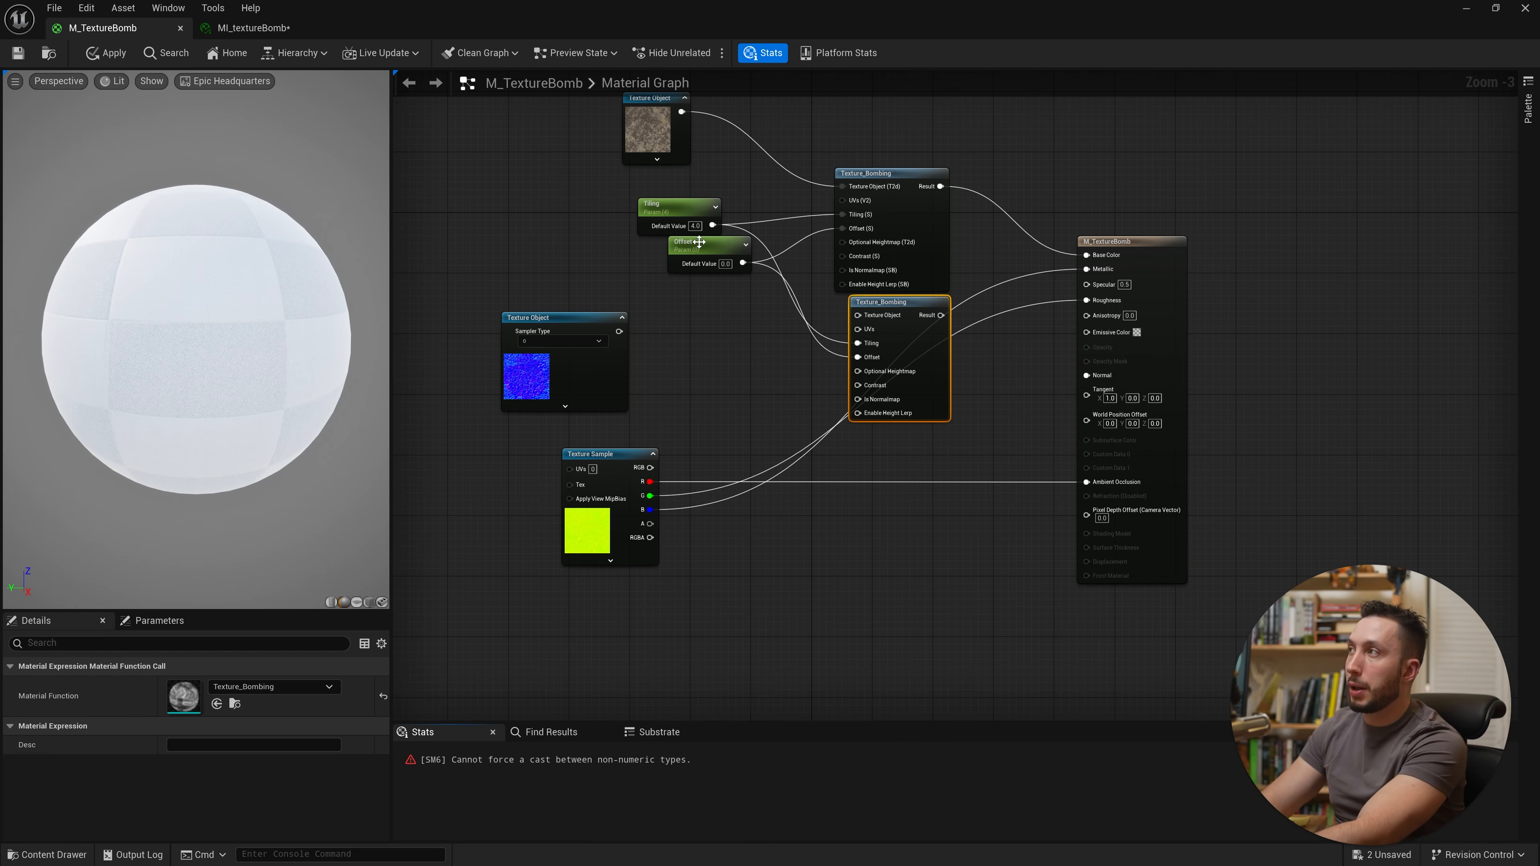
left_click_drag(699, 242, 654, 242)
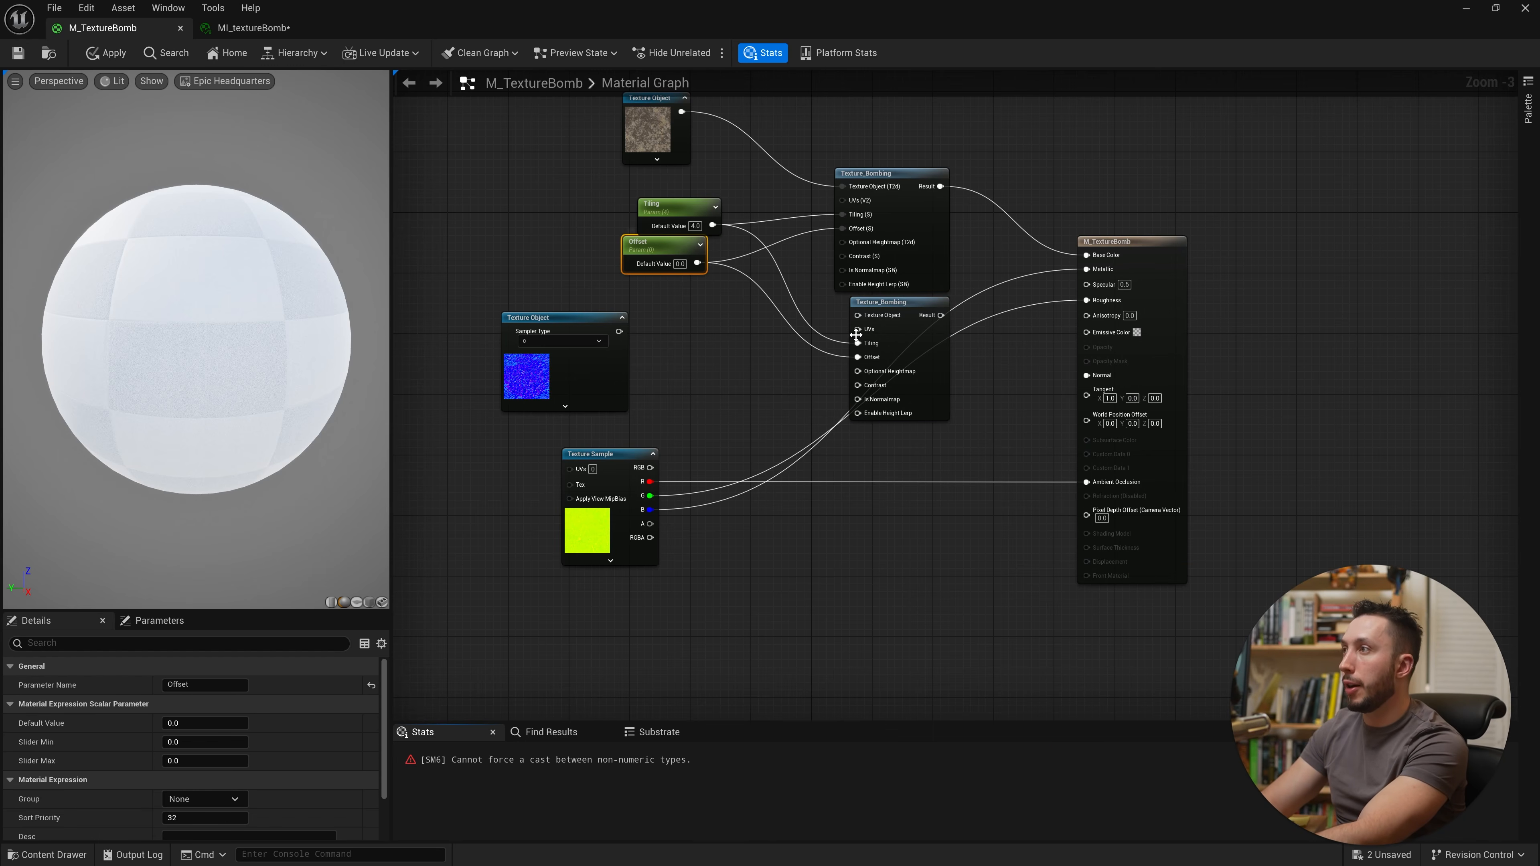
left_click_drag(910, 306, 638, 295)
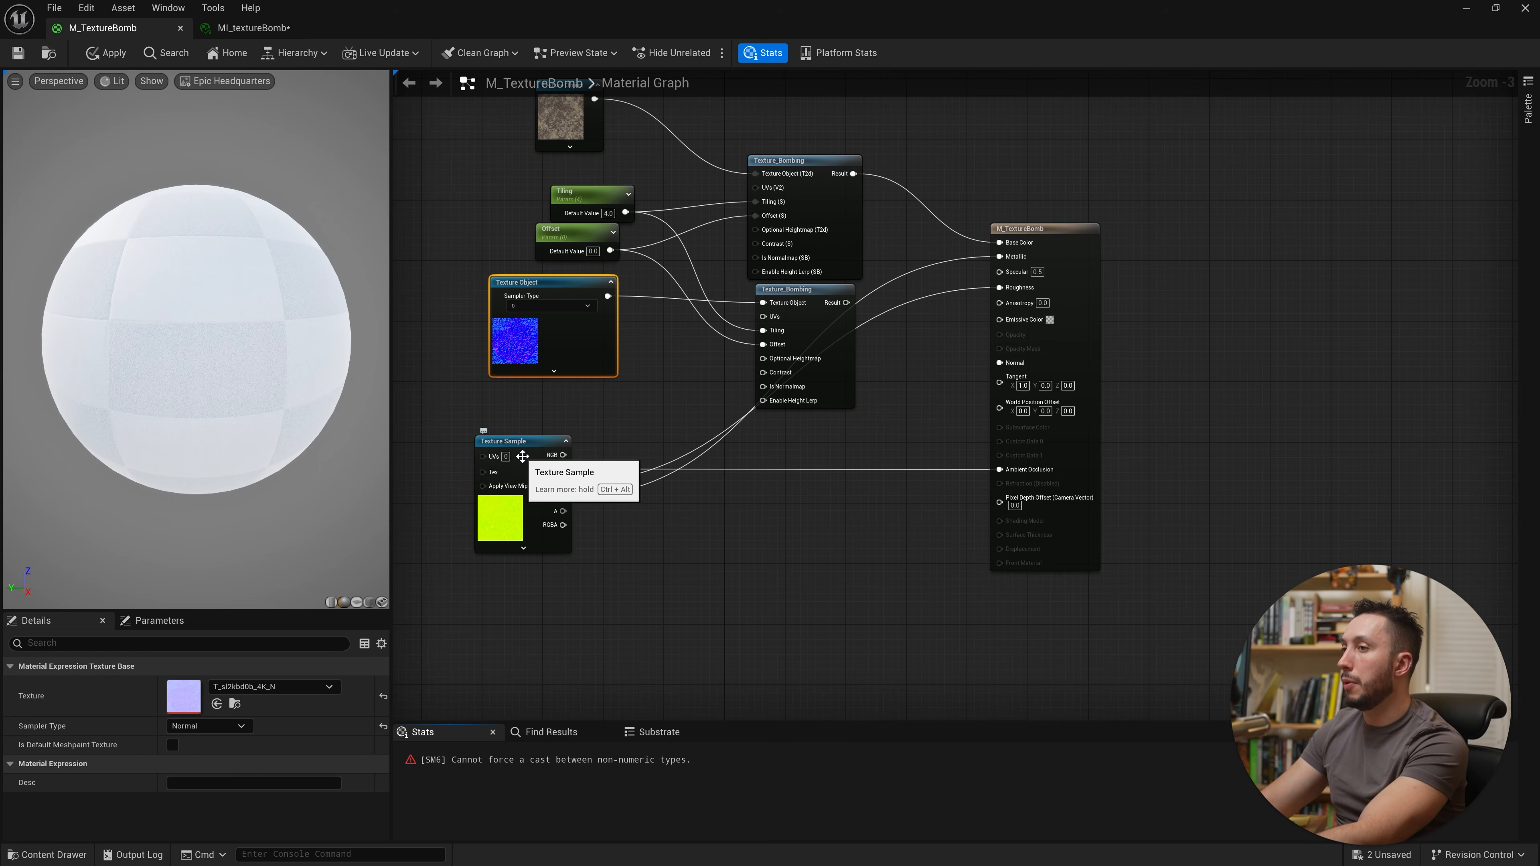
left_click_drag(847, 302, 999, 362)
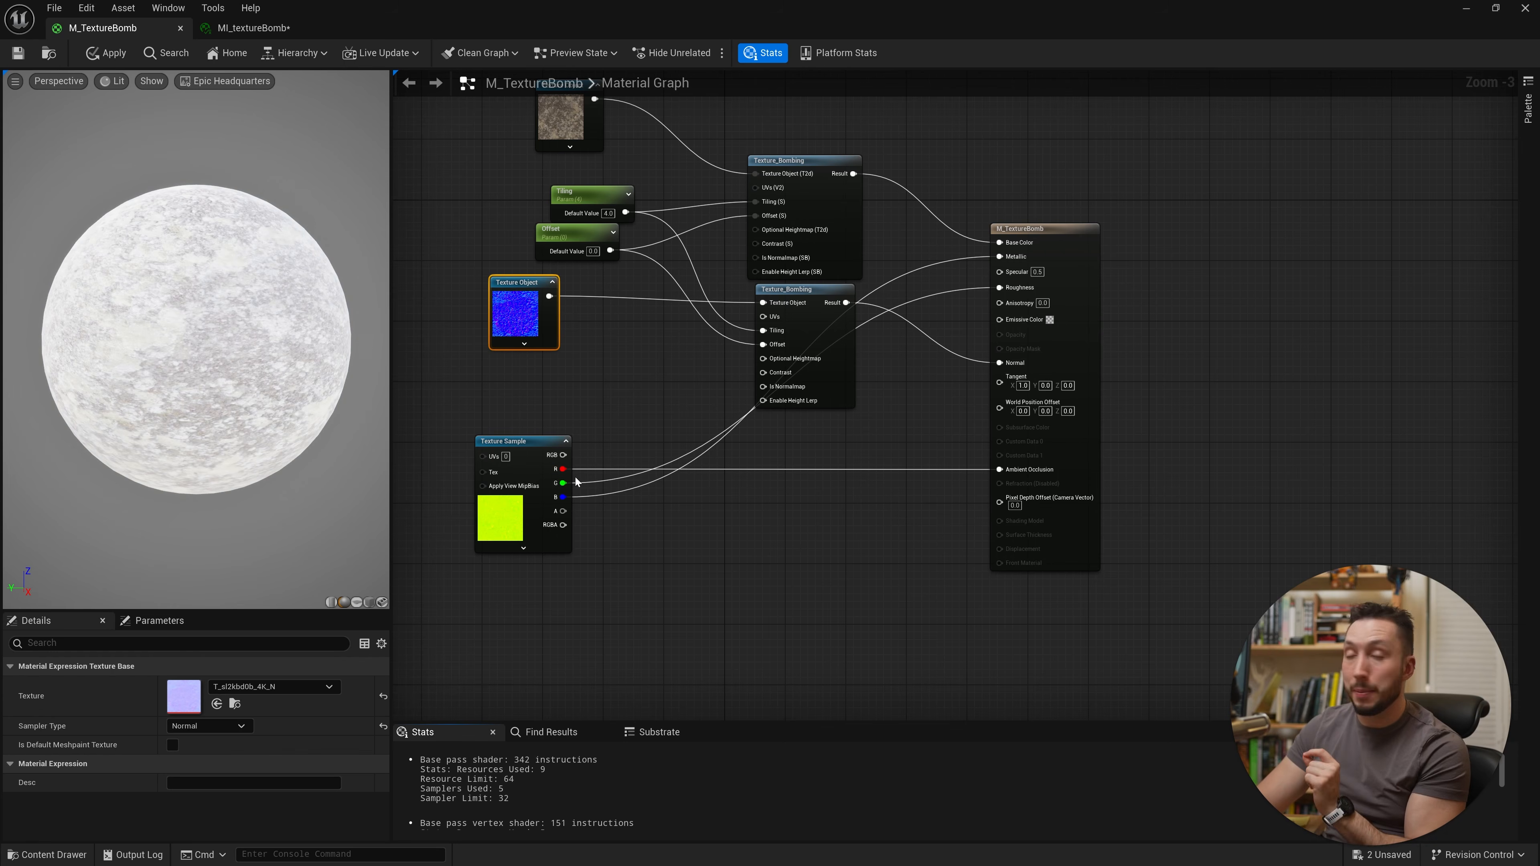
Step: Convert the ORM Texture Sample node into a Texture Object
right_click(541, 460)
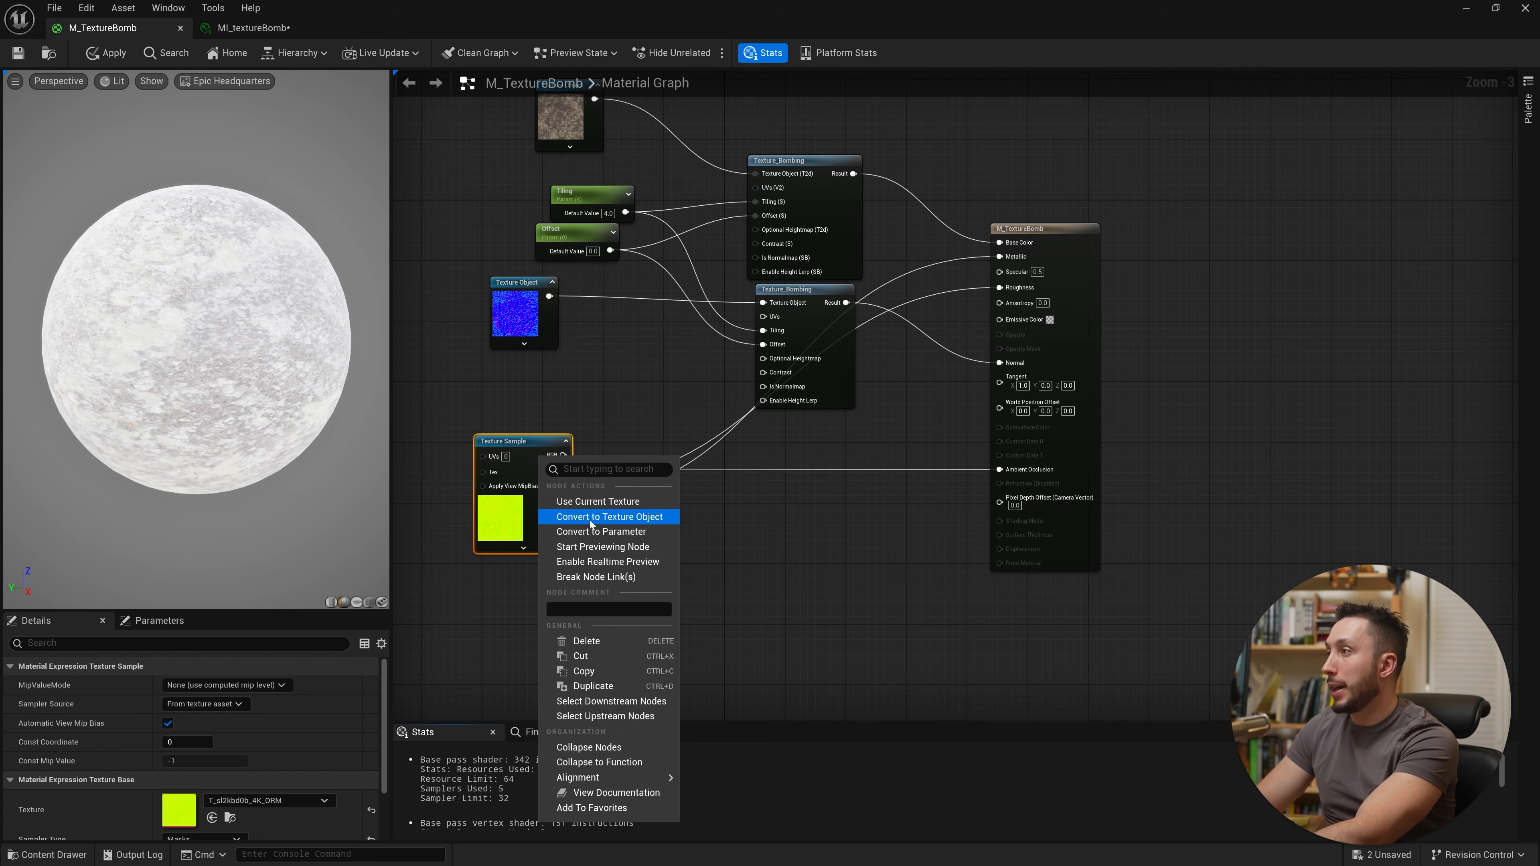
left_click(608, 517)
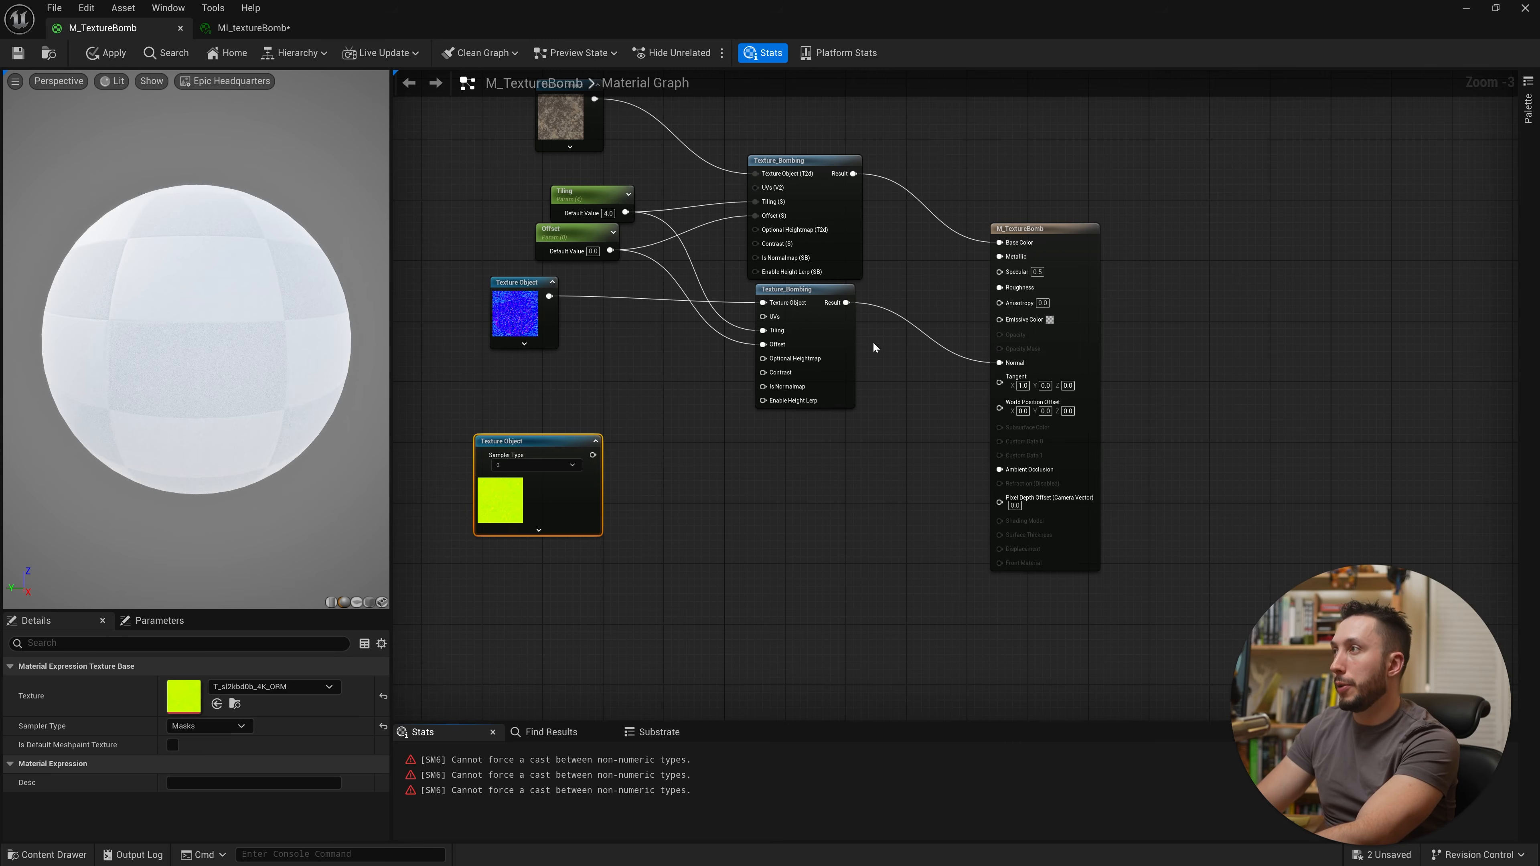
left_click(852, 344)
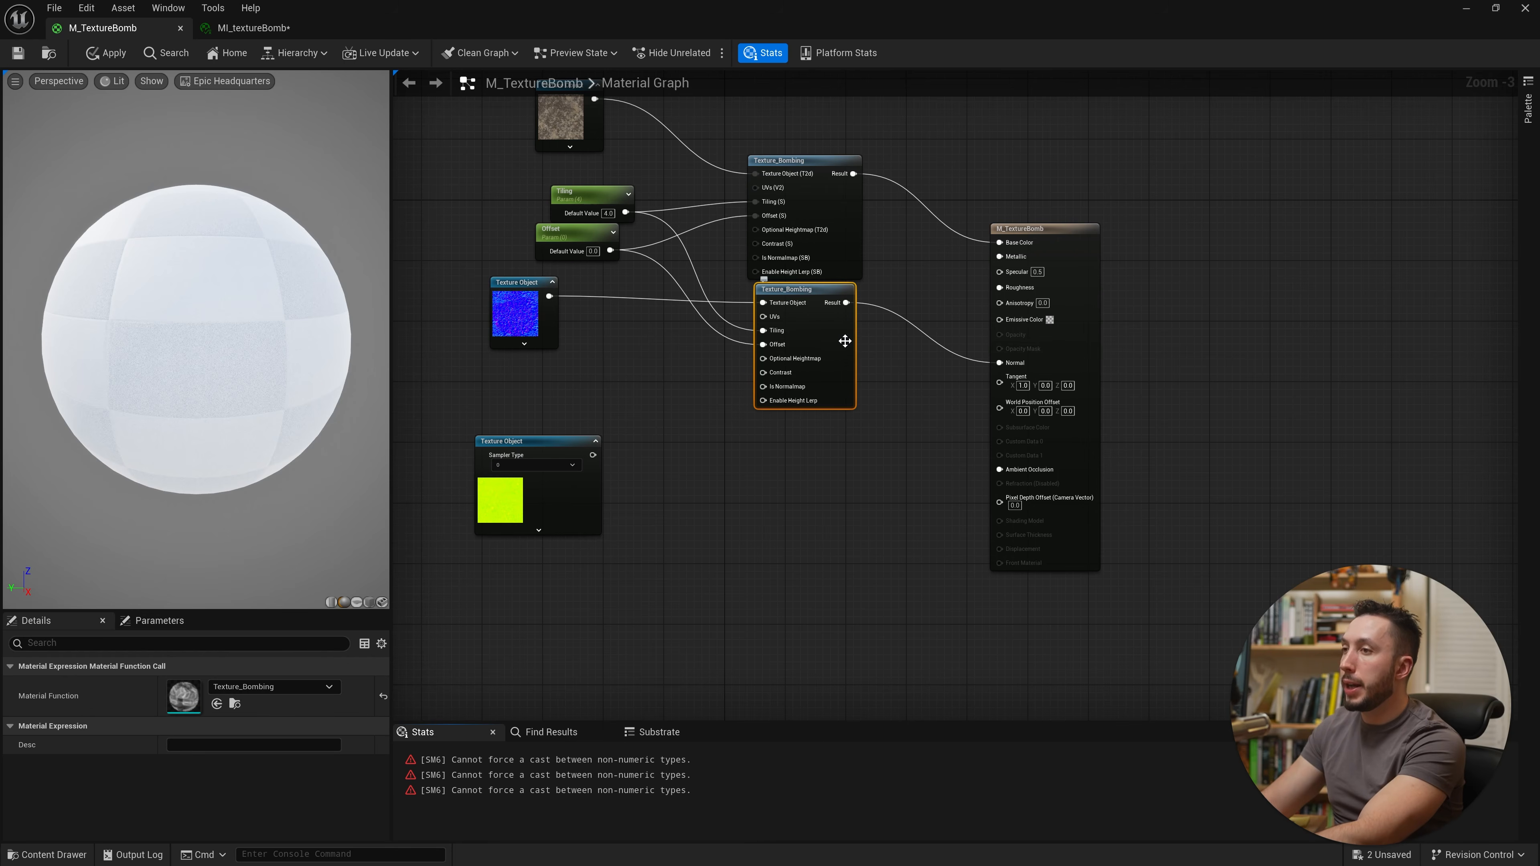
Step: Paste a third Texture_Bombing node and wire the ORM Texture Object, Tiling and Offset into it
left_click(779, 567)
key("ctrl+v")
left_click_drag(877, 586, 592, 456)
mouse_move(762, 489)
left_mouse_down()
mouse_move(611, 211)
mouse_move(676, 396)
mouse_move(768, 503)
left_mouse_up()
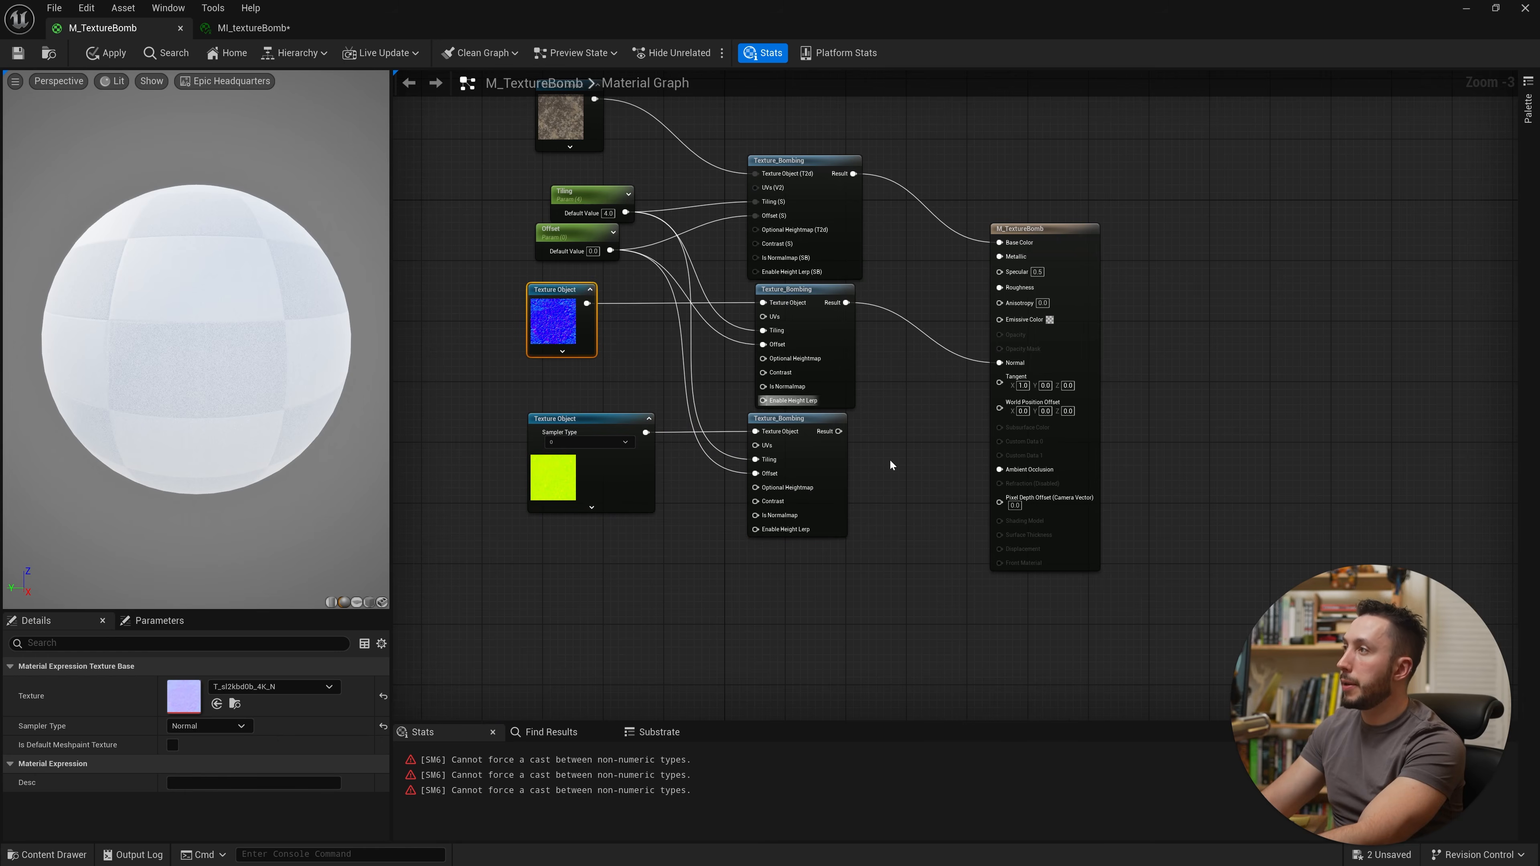
right_click_drag(890, 464, 628, 396)
Step: Add a BreakOutFloat3Components node fed by the third Texture_Bombing node's Result
left_click_drag(576, 365, 622, 394)
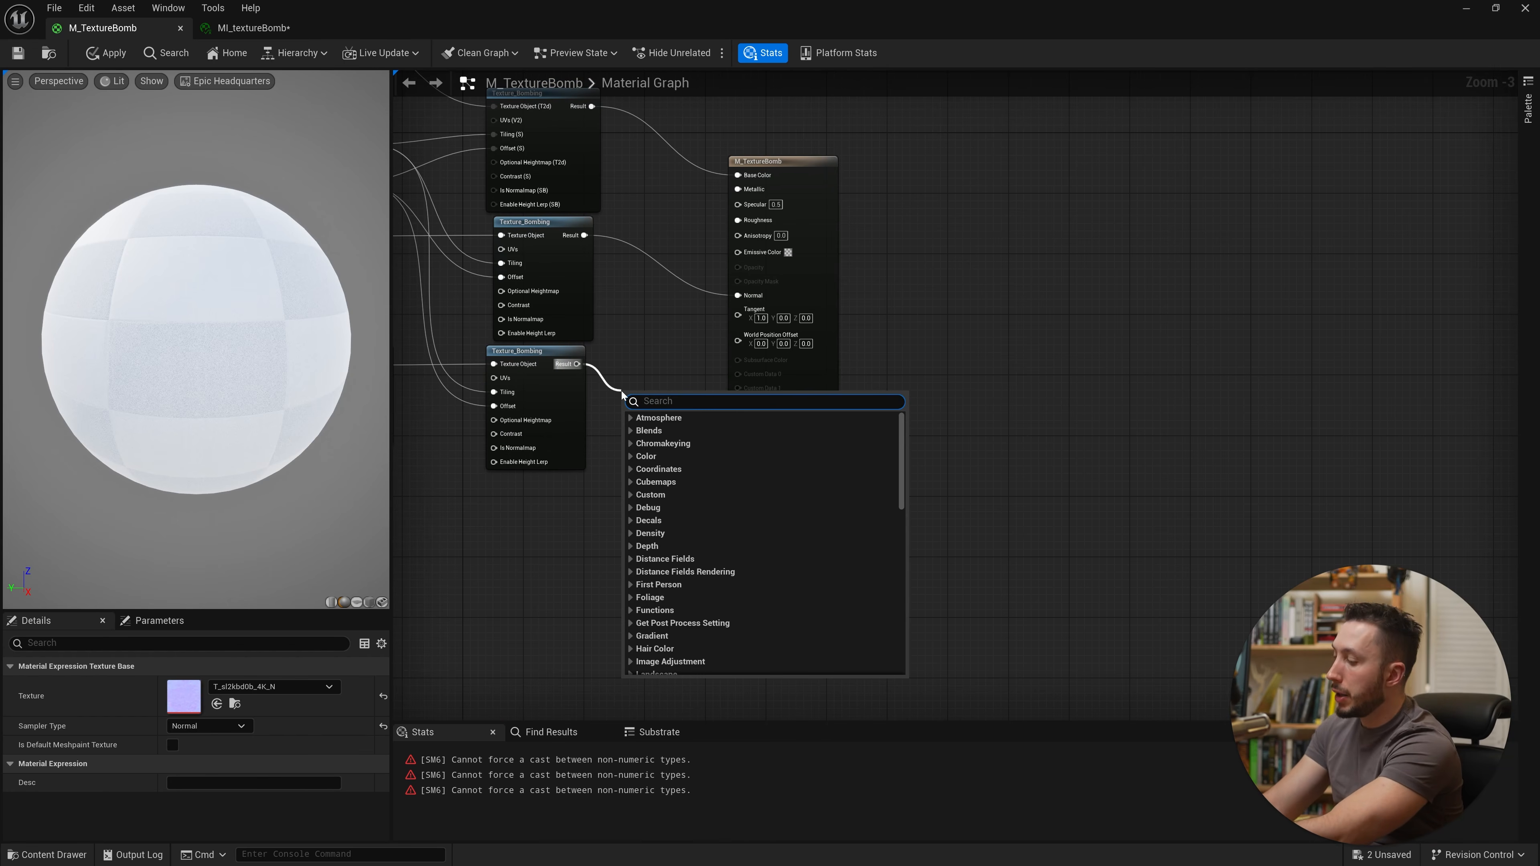
type("break")
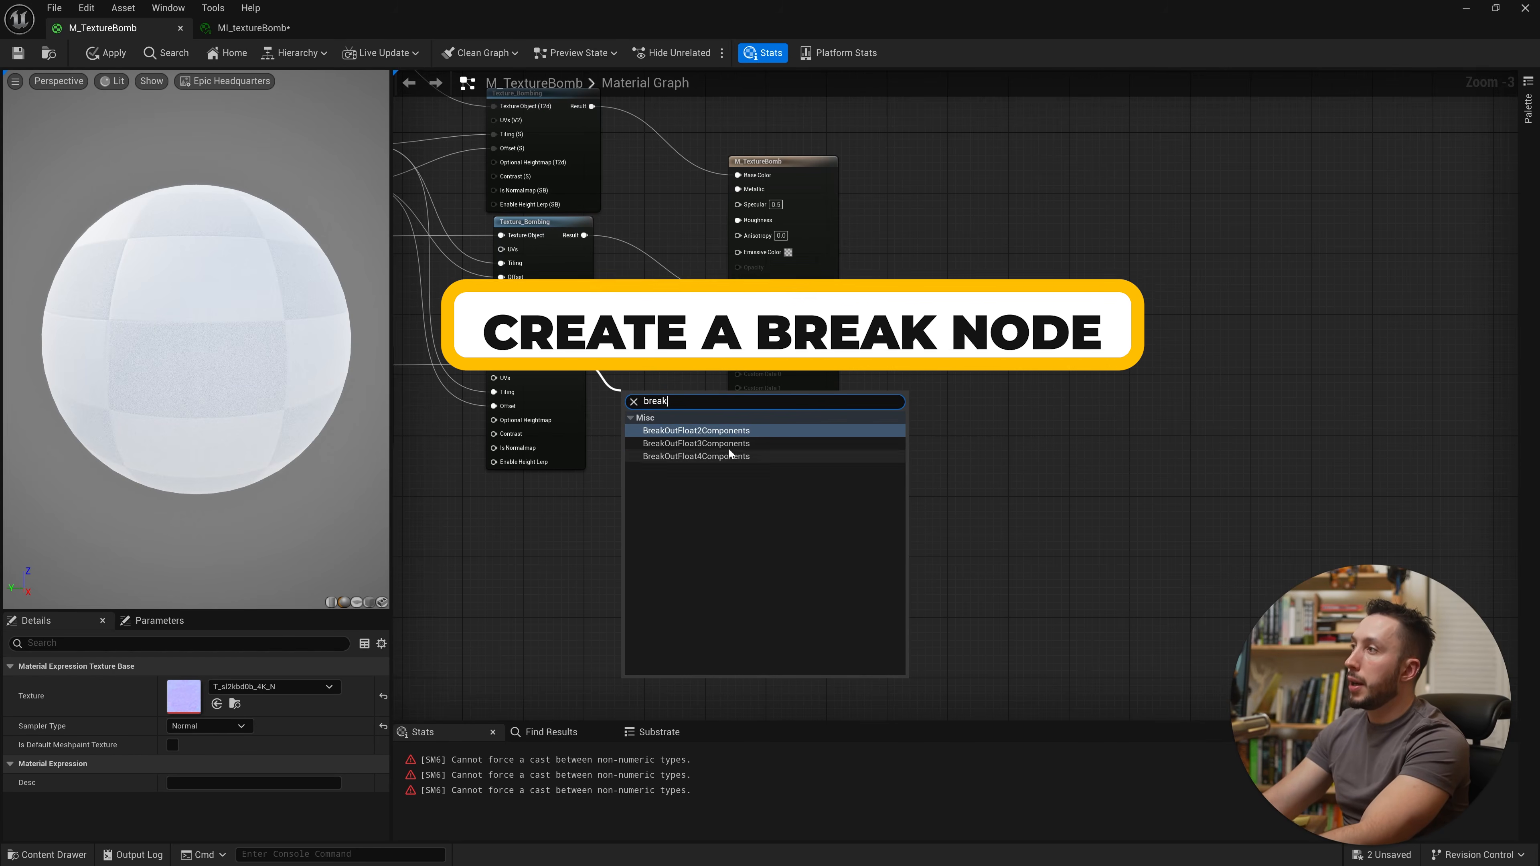
left_click(703, 443)
left_click_drag(678, 425, 679, 375)
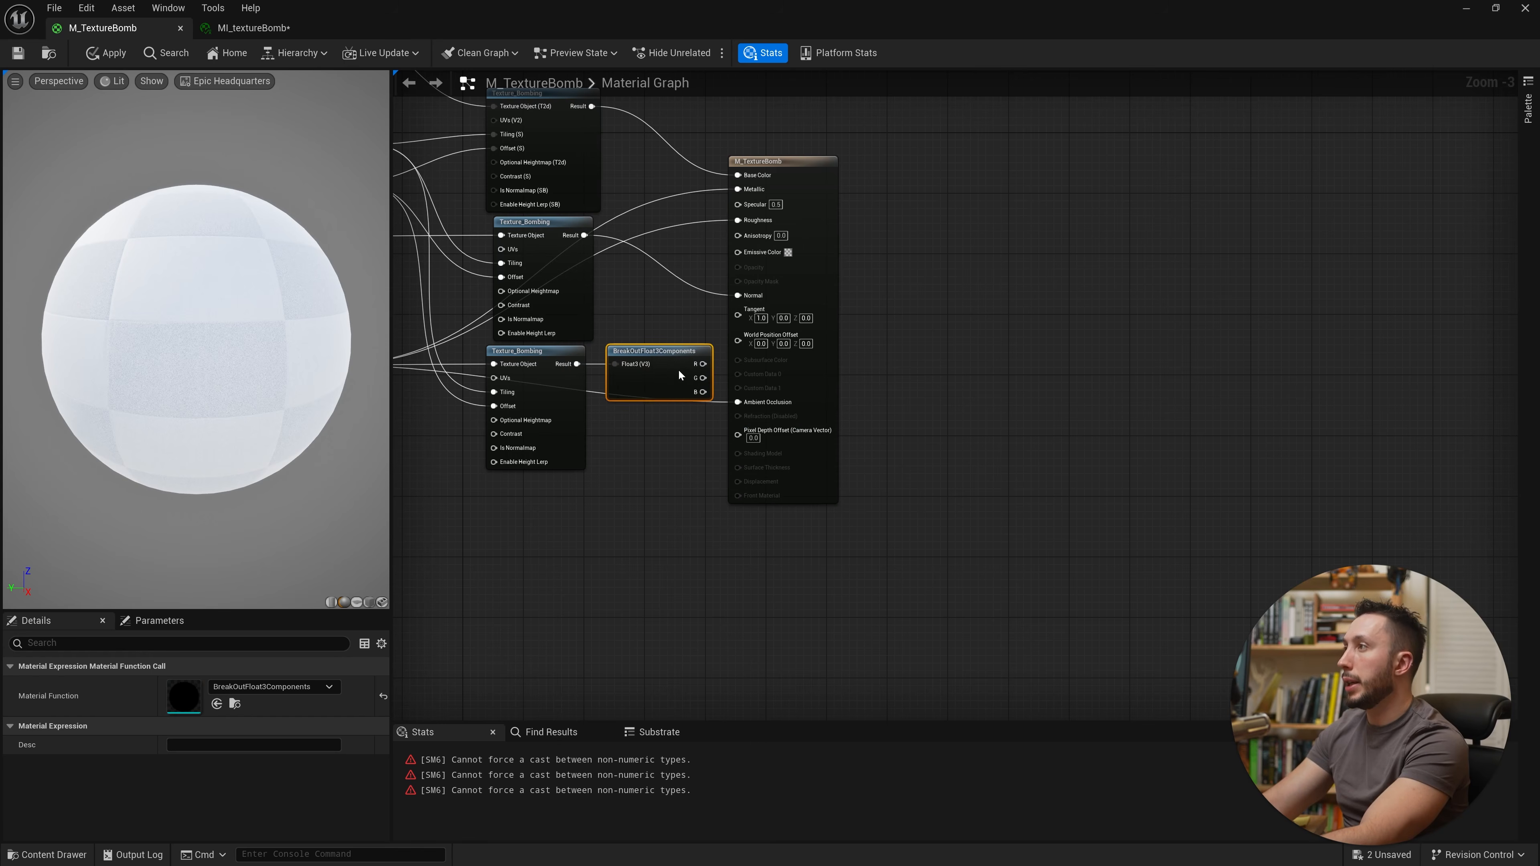
Step: Connect the break node's R, G and B outputs to Ambient Occlusion, Roughness and Metallic
left_click_drag(829, 368, 927, 376)
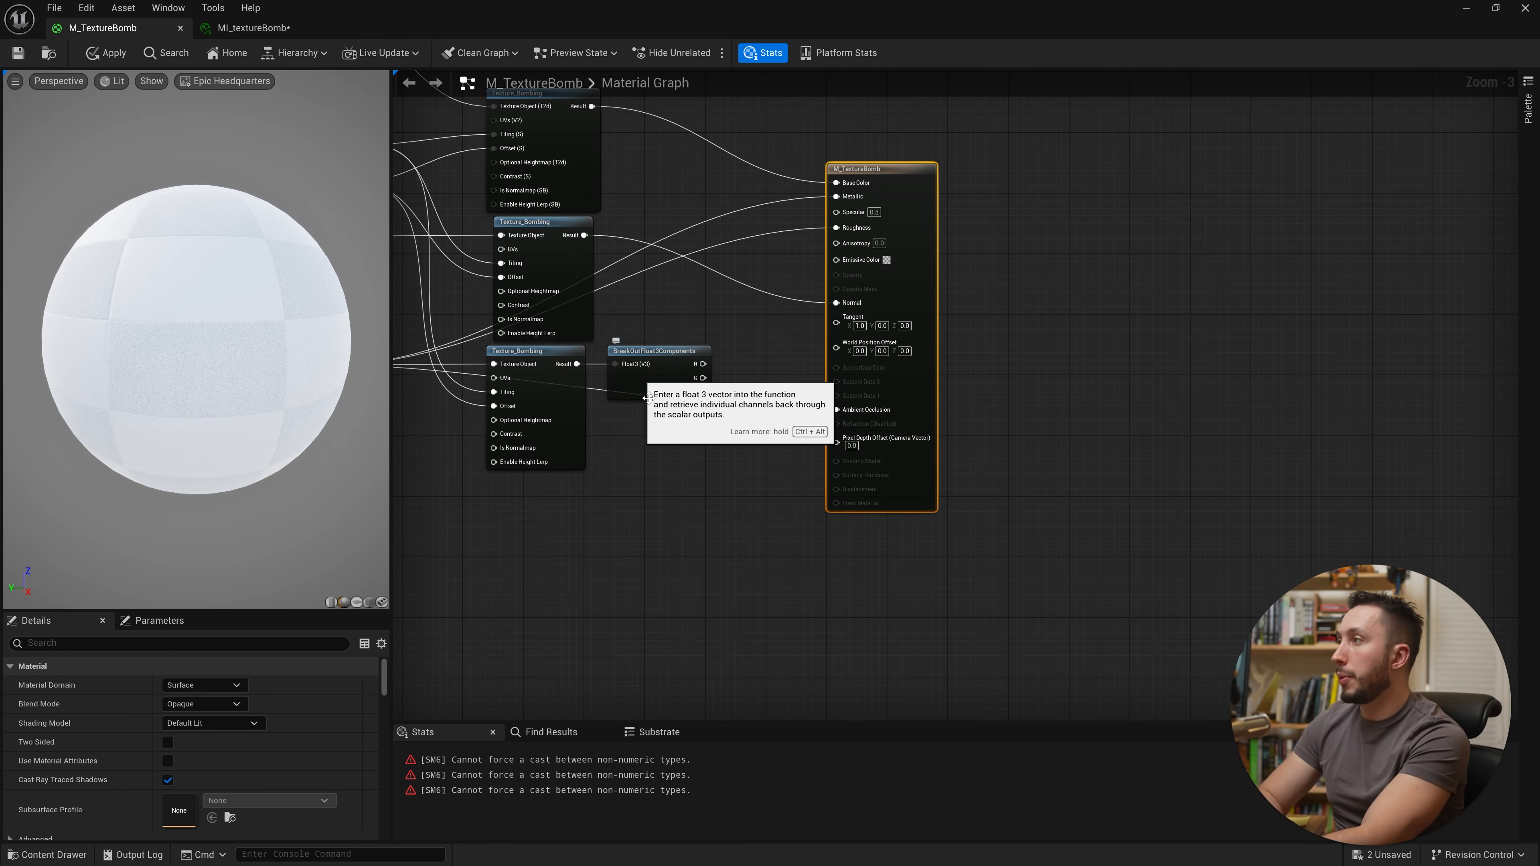
right_click_drag(637, 417, 768, 420)
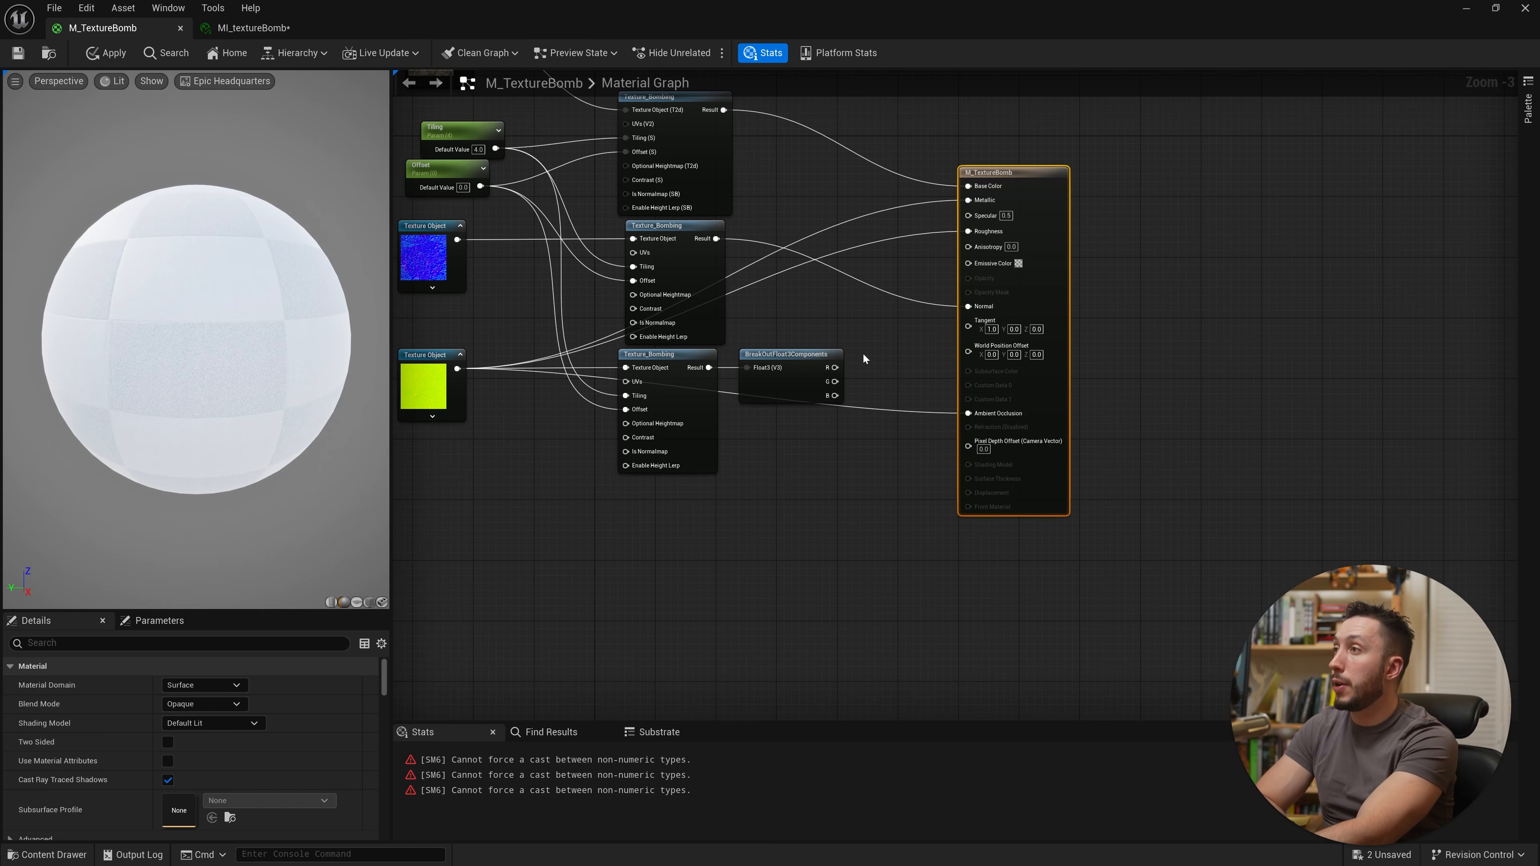
right_click_drag(862, 352, 817, 444)
left_click_drag(801, 445, 898, 414)
left_click_drag(719, 449, 862, 496)
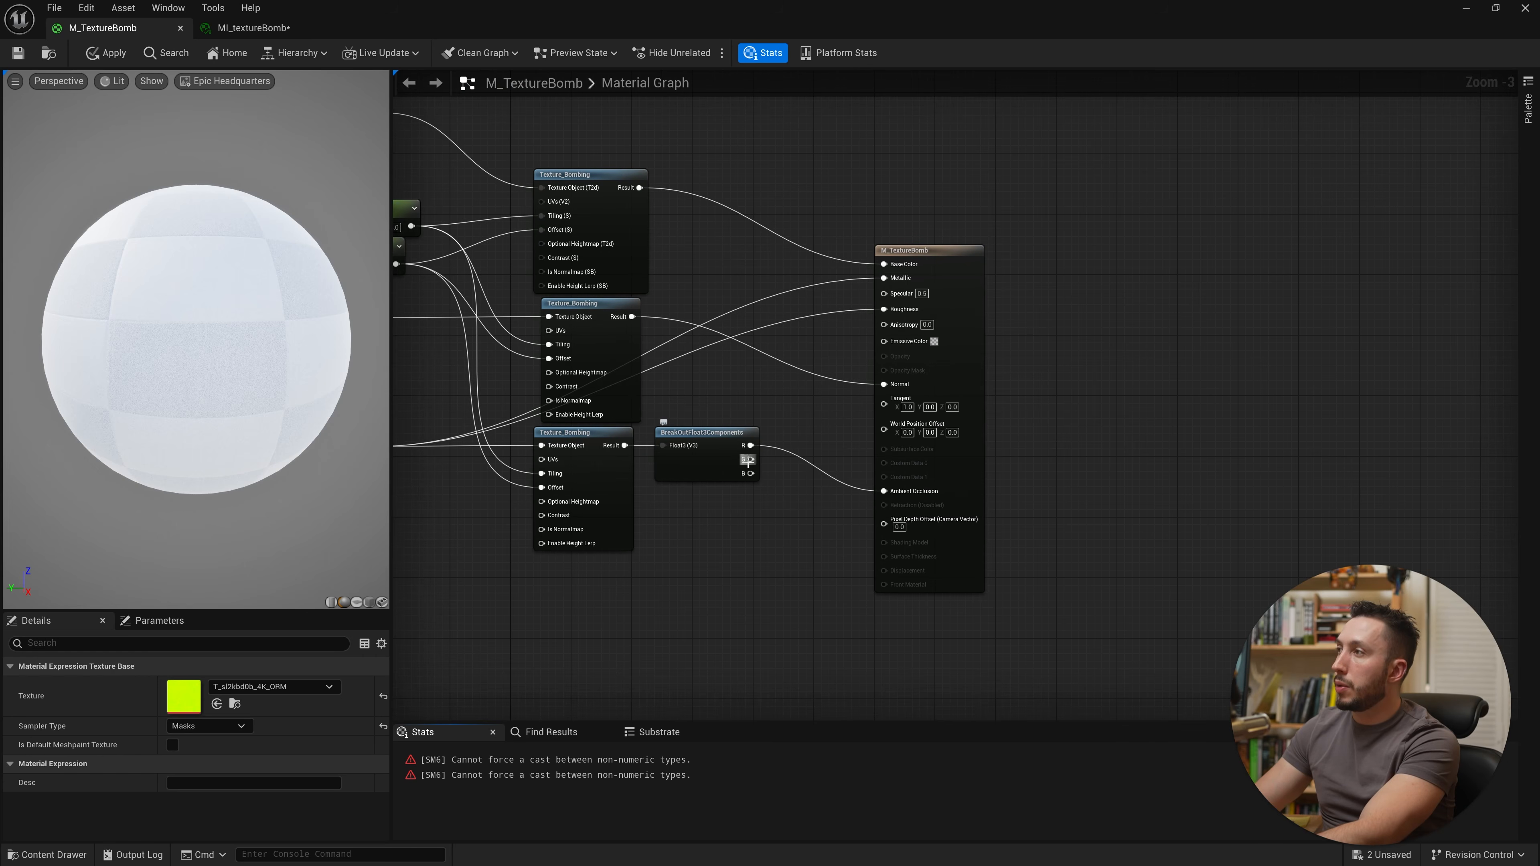
left_click_drag(751, 459, 899, 278)
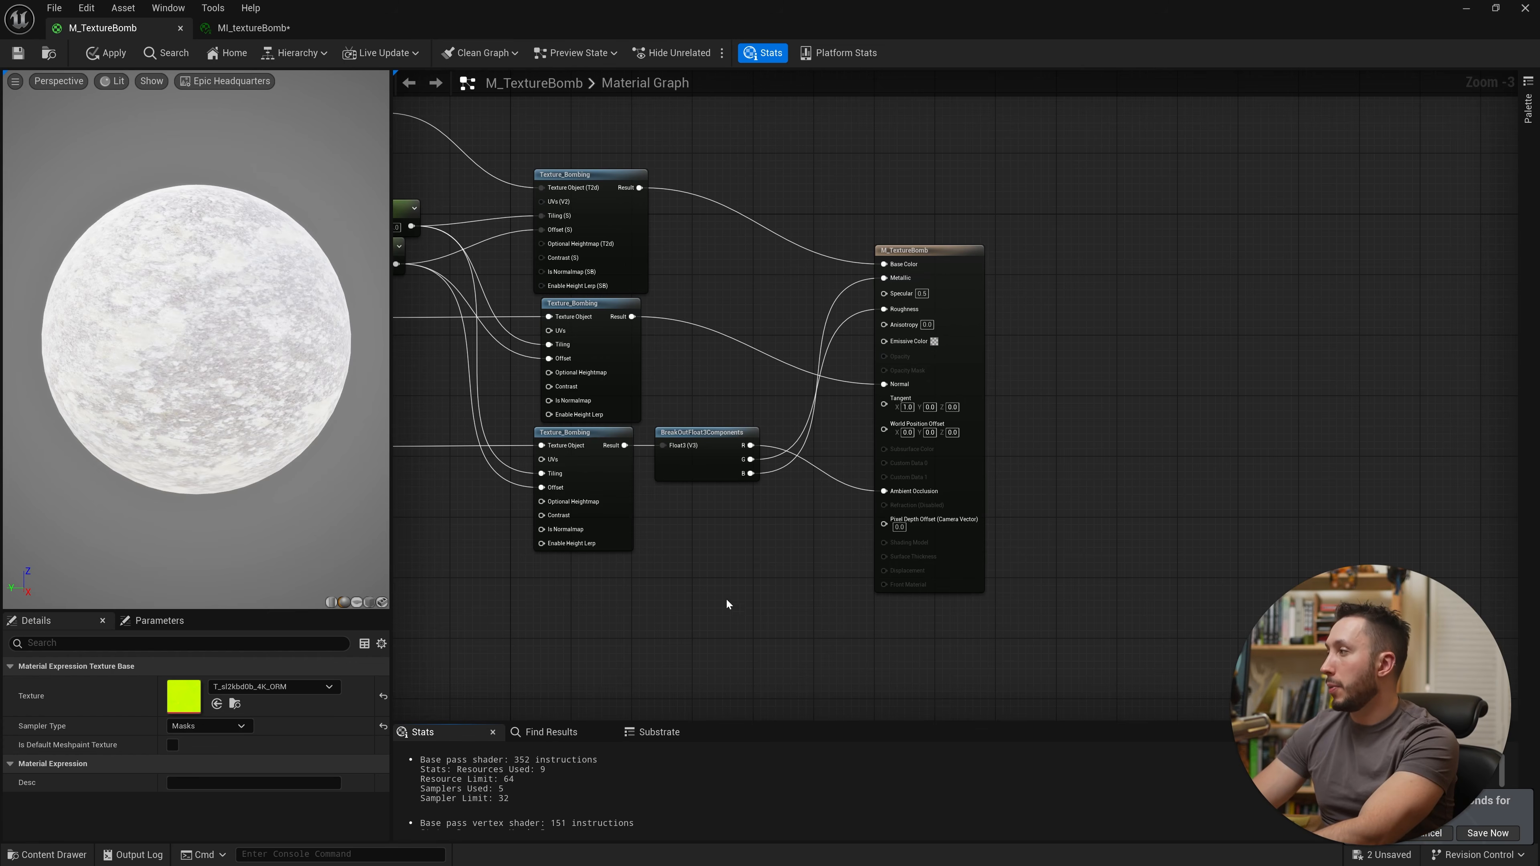
Step: Save the M_TextureBomb material
right_click_drag(723, 604, 955, 630)
scroll(956, 631, "down", 1)
left_click_drag(681, 284, 680, 289)
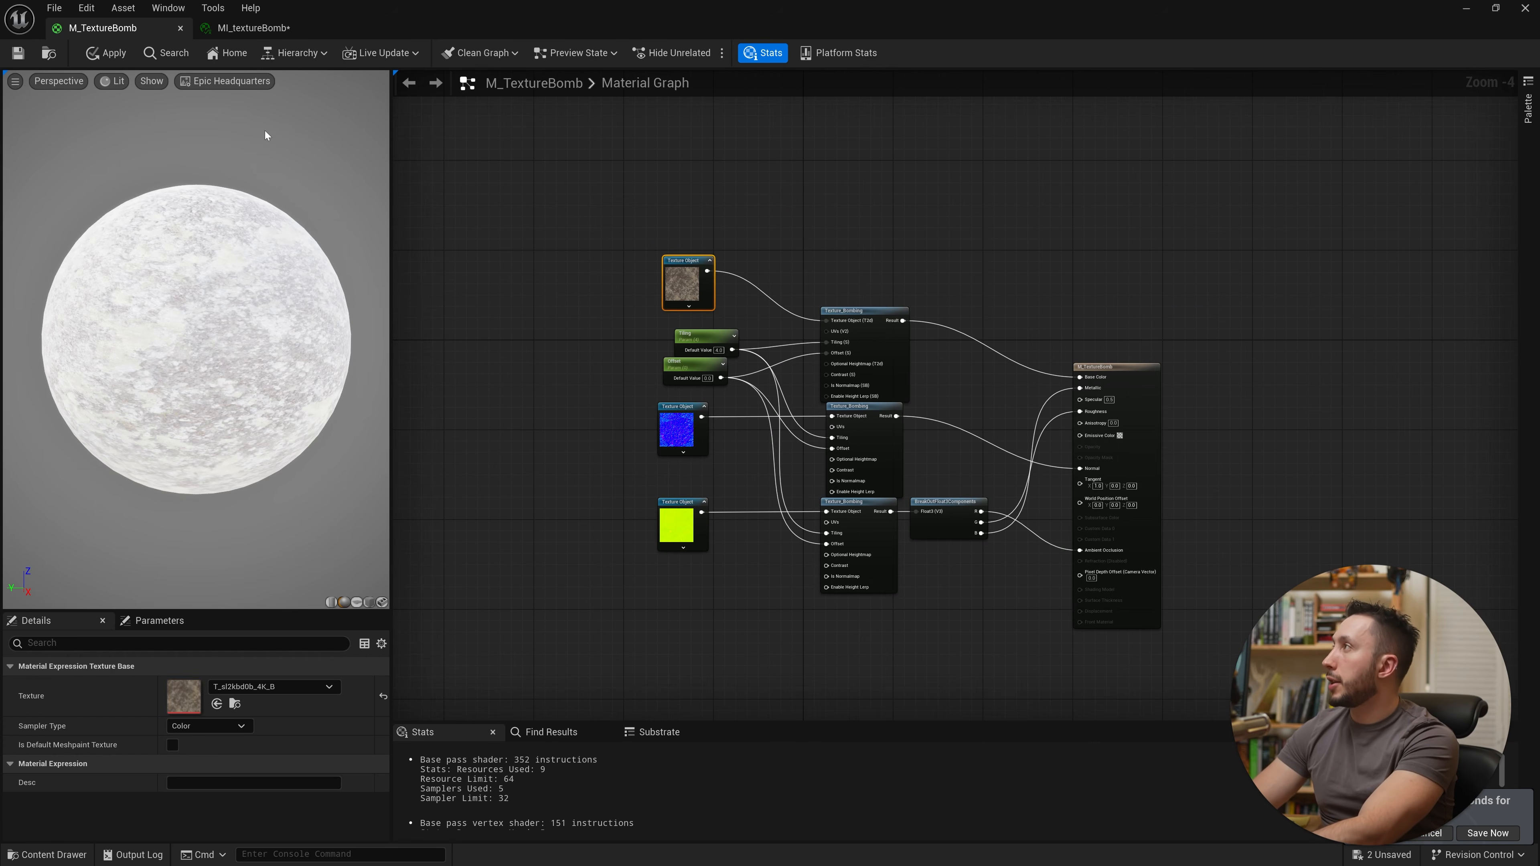
key("ctrl+s")
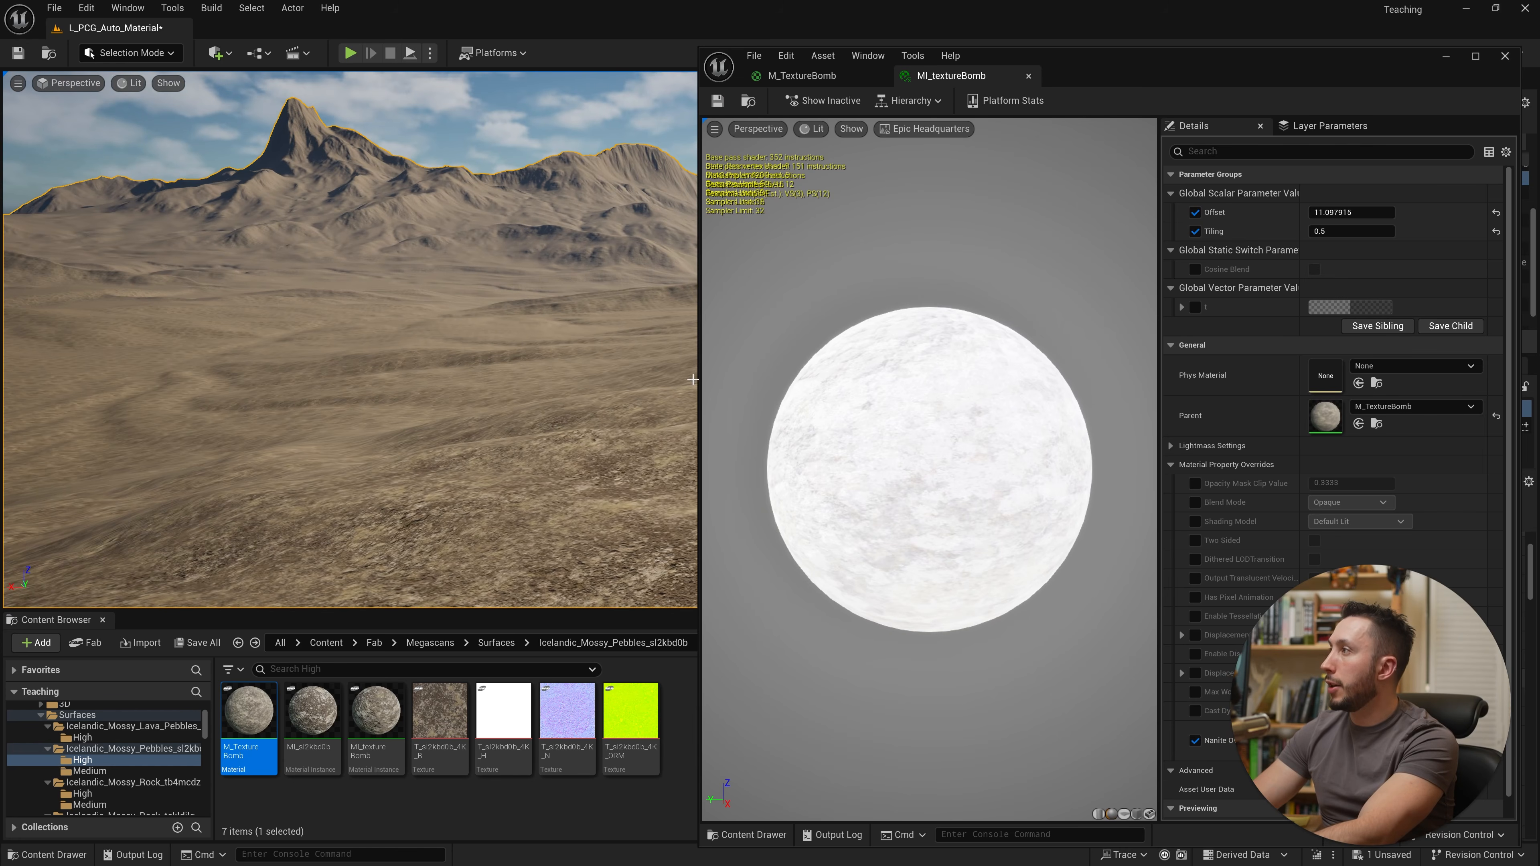
Step: Scrub the material instance's Offset parameter to about 5.9
left_click_drag(701, 381, 883, 384)
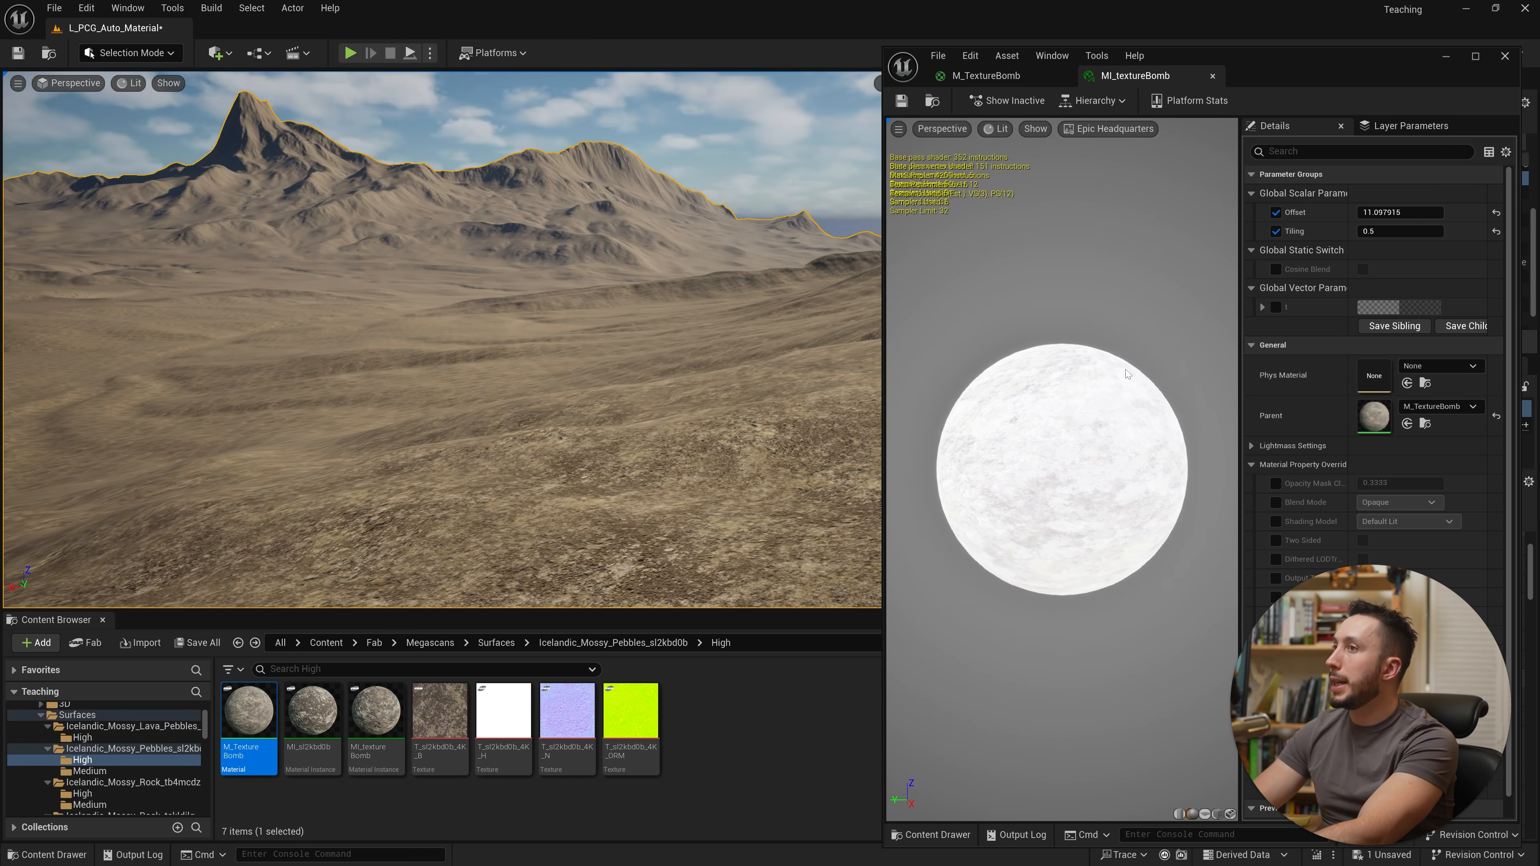
left_click_drag(1240, 379, 1085, 380)
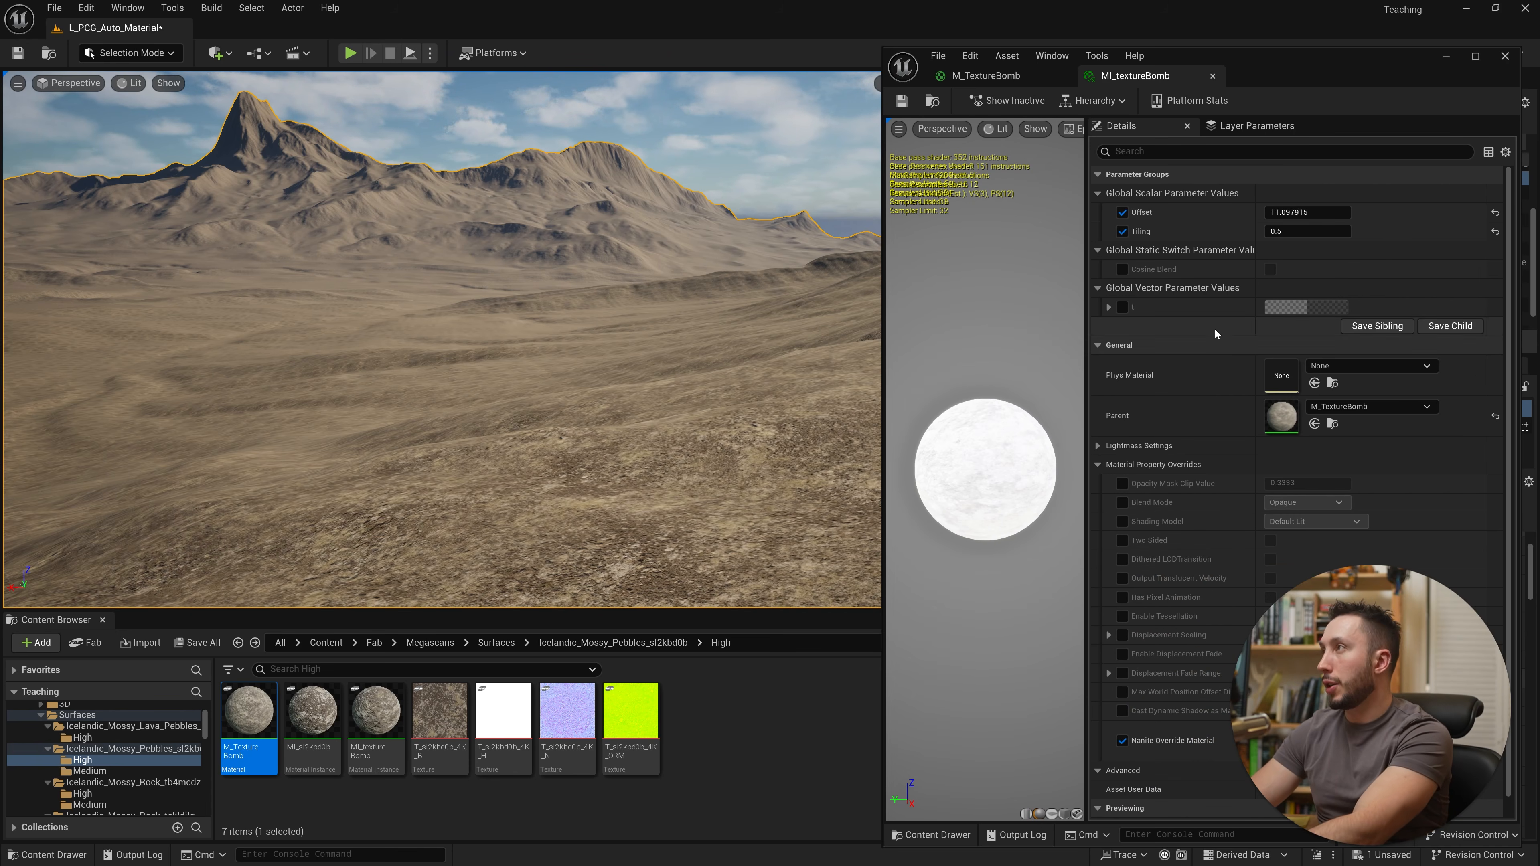
left_click_drag(1302, 214, 1344, 214)
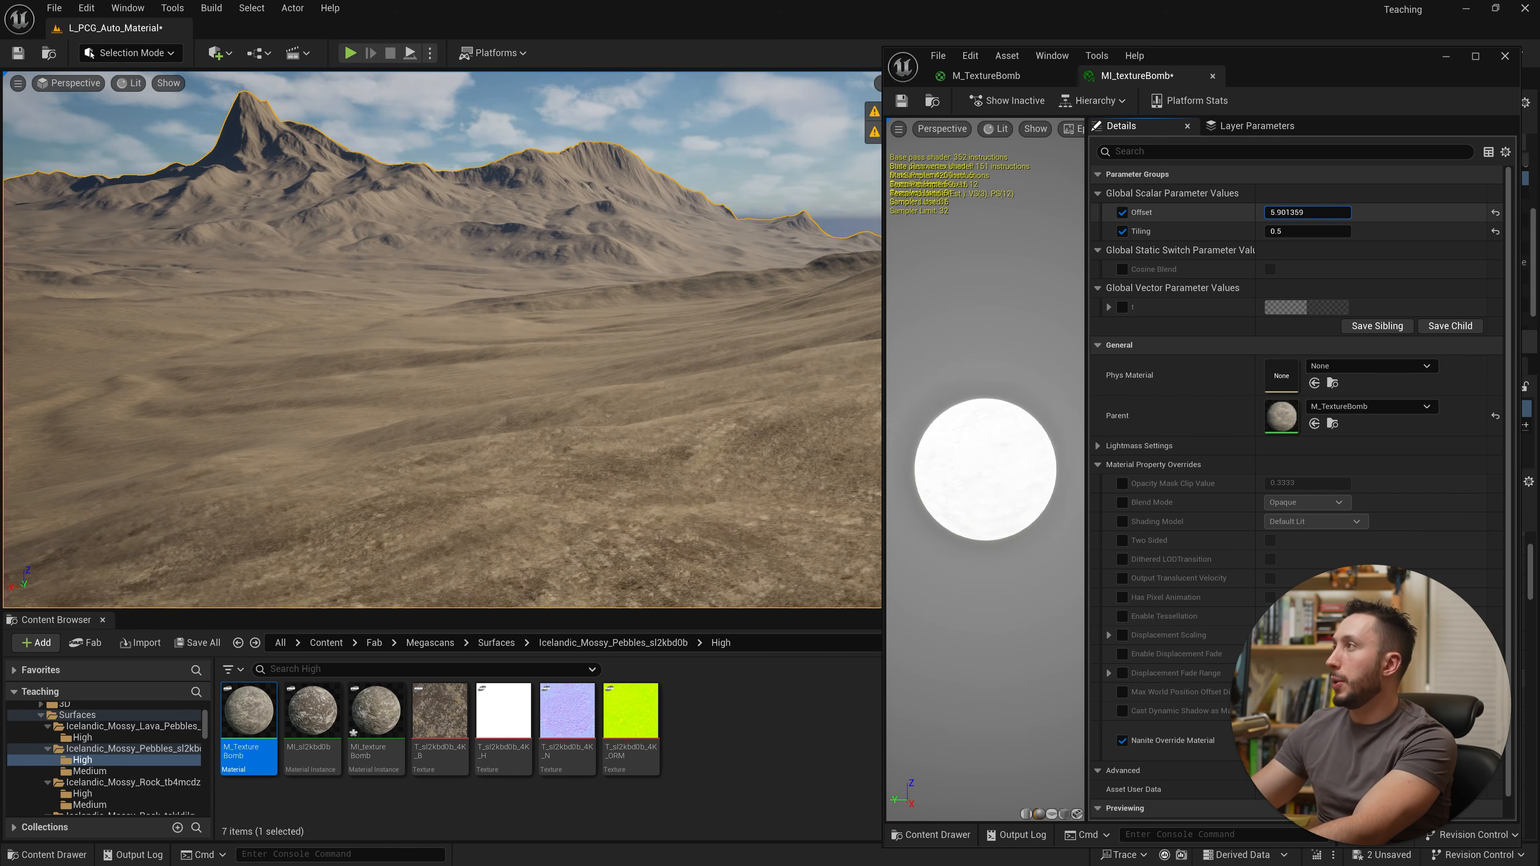
Step: Create a new material in the content folder named M_DistanceFade
right_click_drag(552, 401, 552, 401)
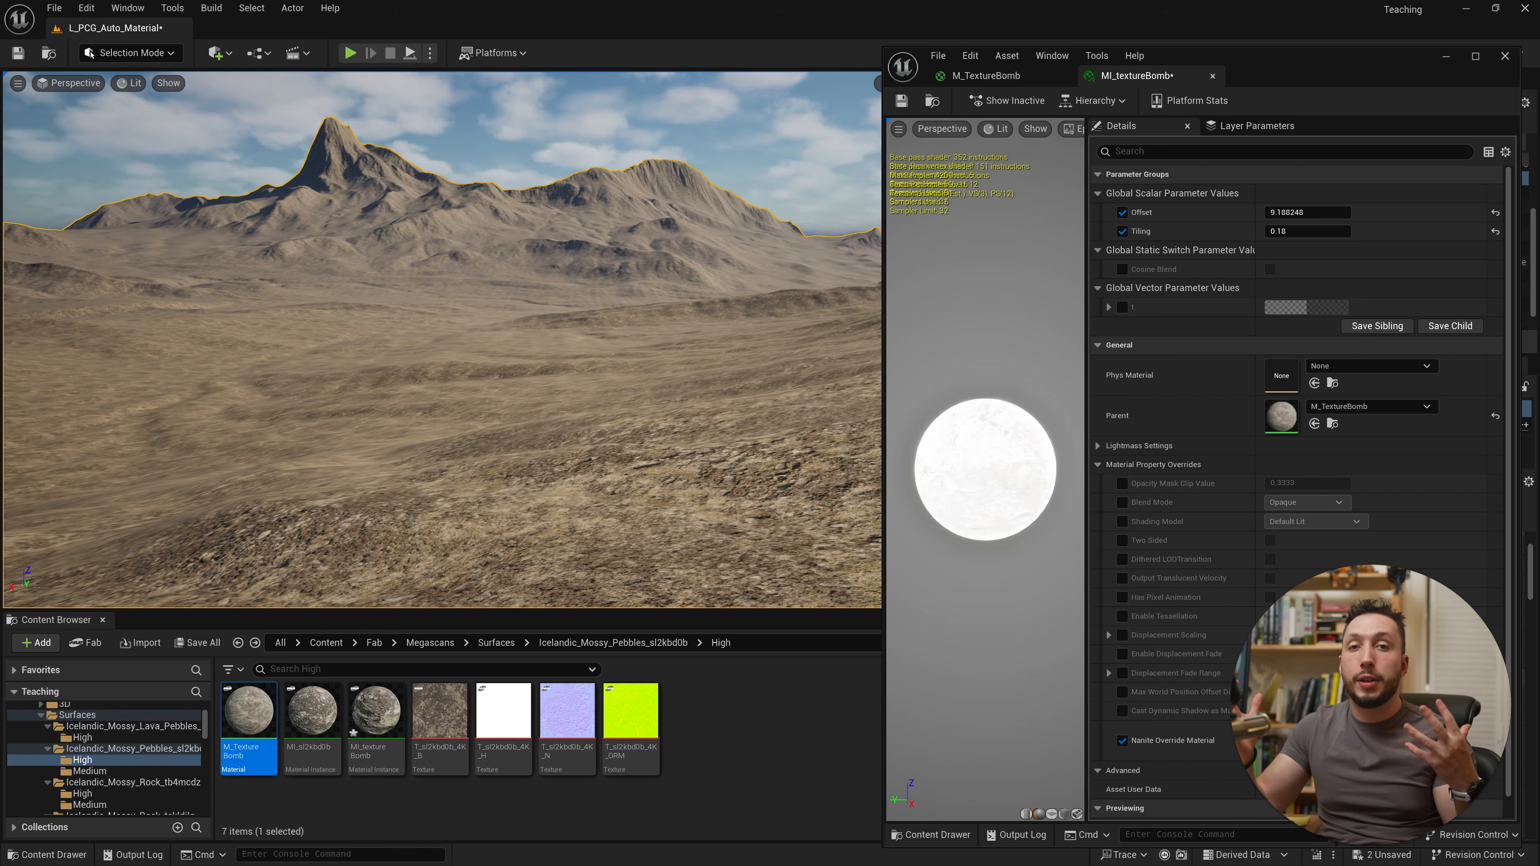
left_click(884, 731)
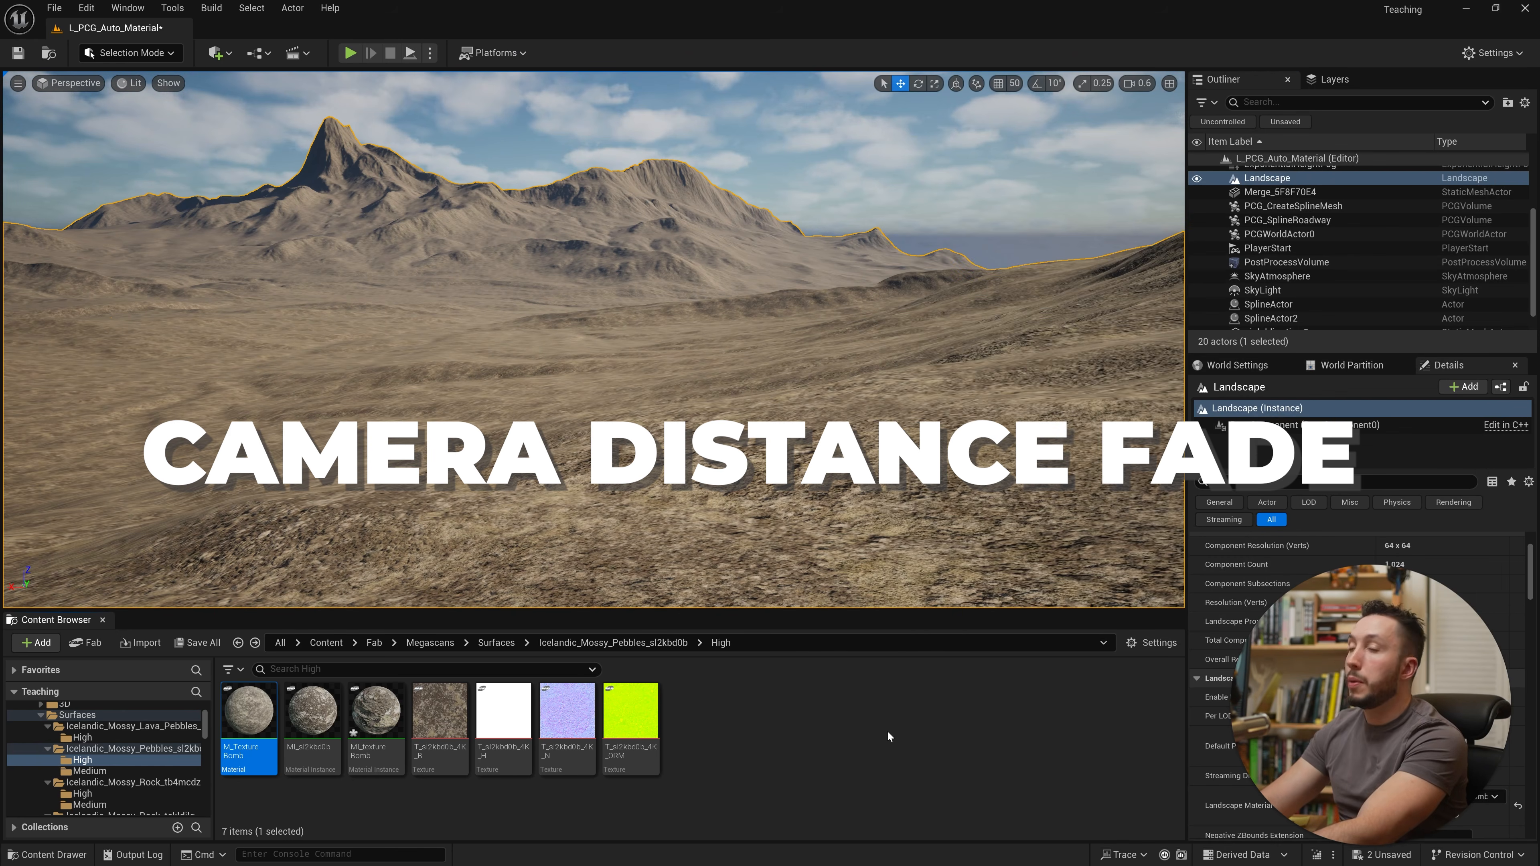
right_click(739, 731)
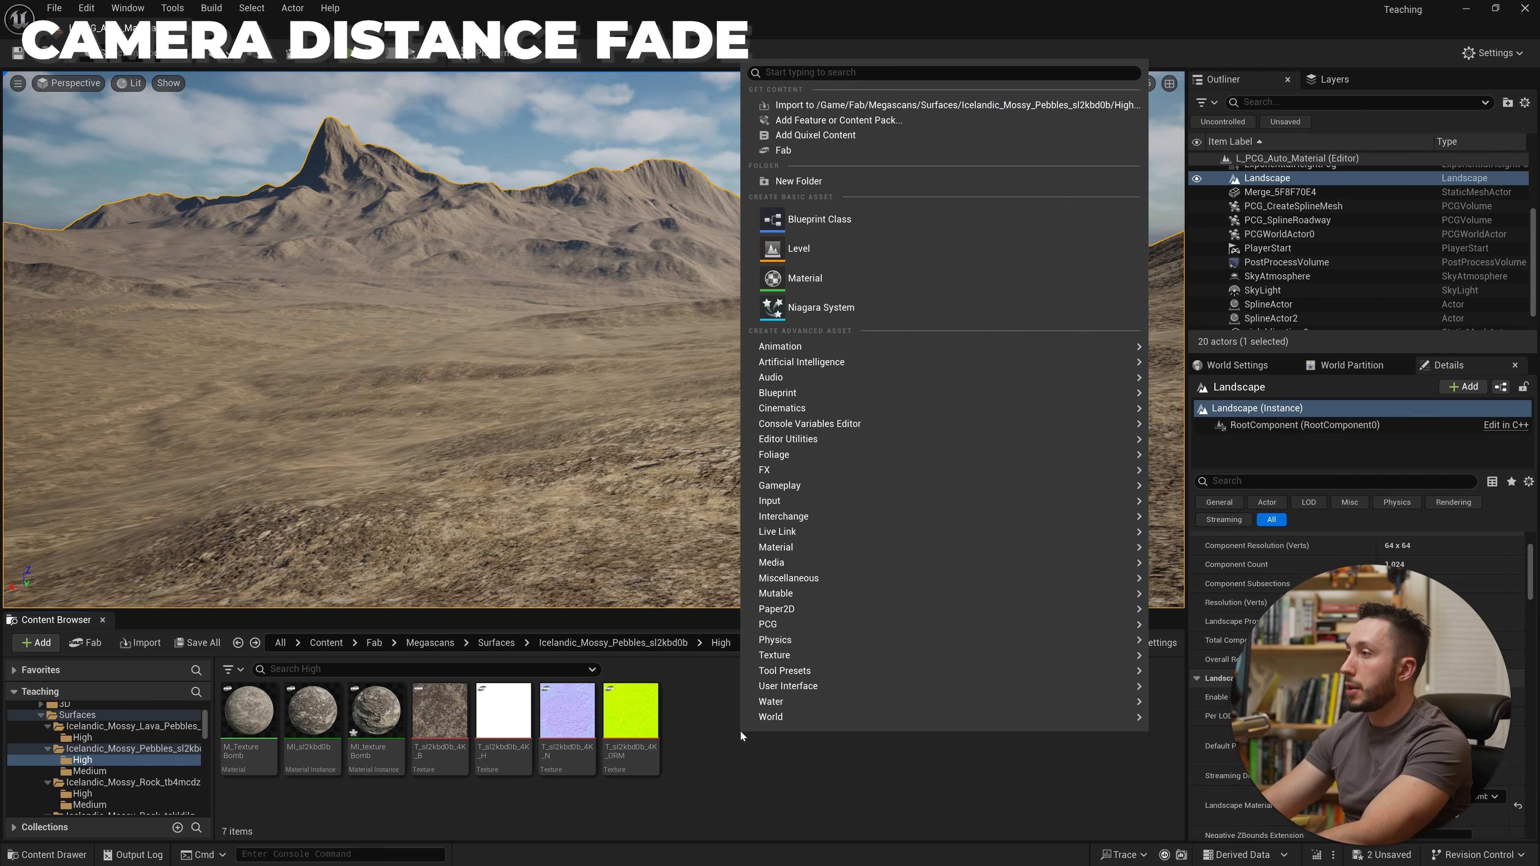
left_click(917, 273)
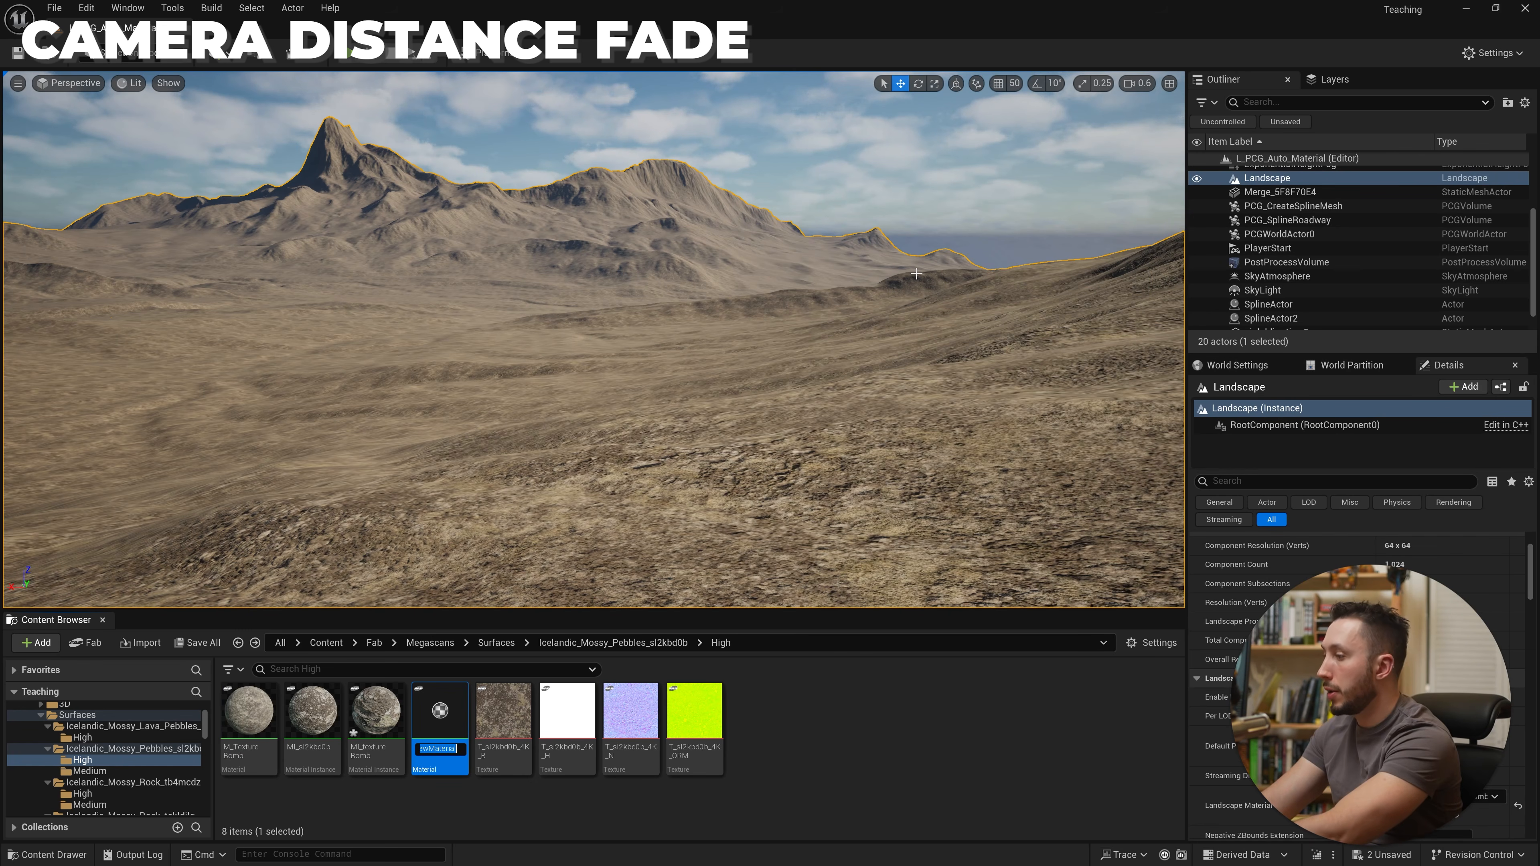
type("M_Dist")
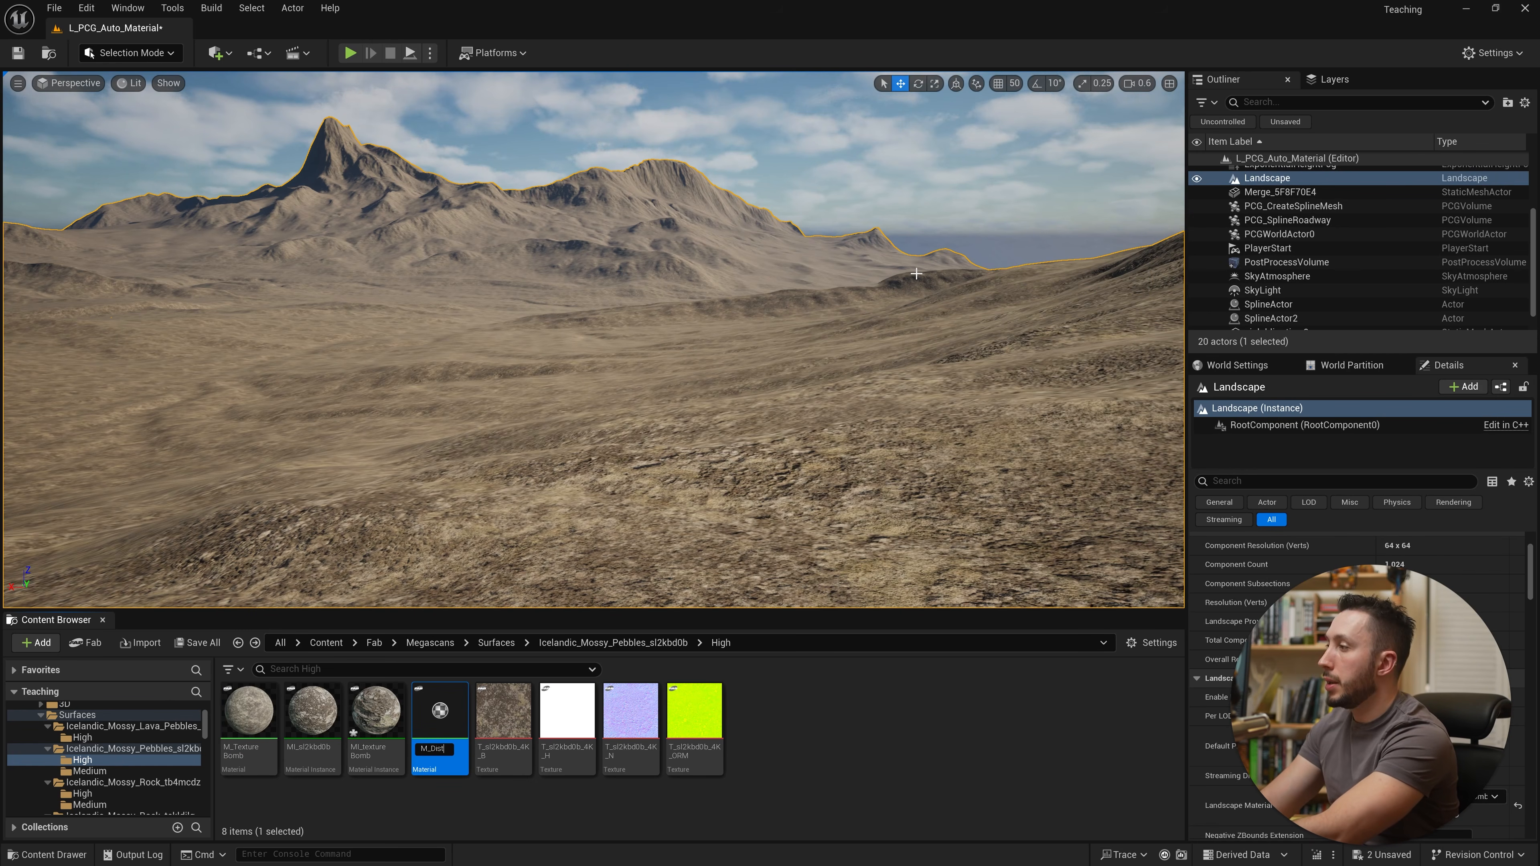
type("anceFade")
key("Return")
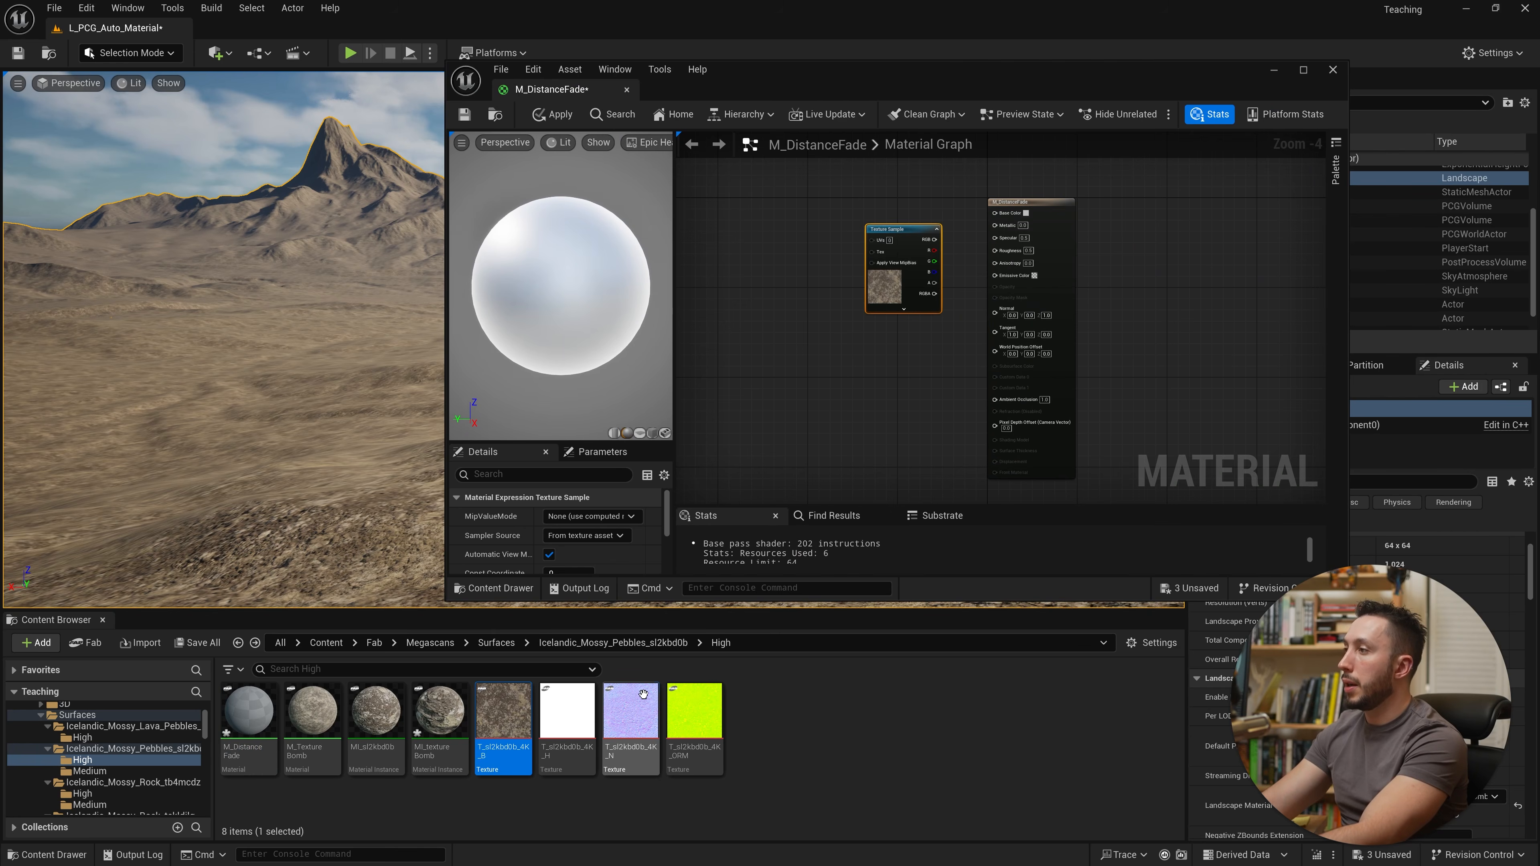
Step: Bring the pebble textures into the M_DistanceFade graph as texture sample nodes
left_click_drag(630, 715, 846, 364)
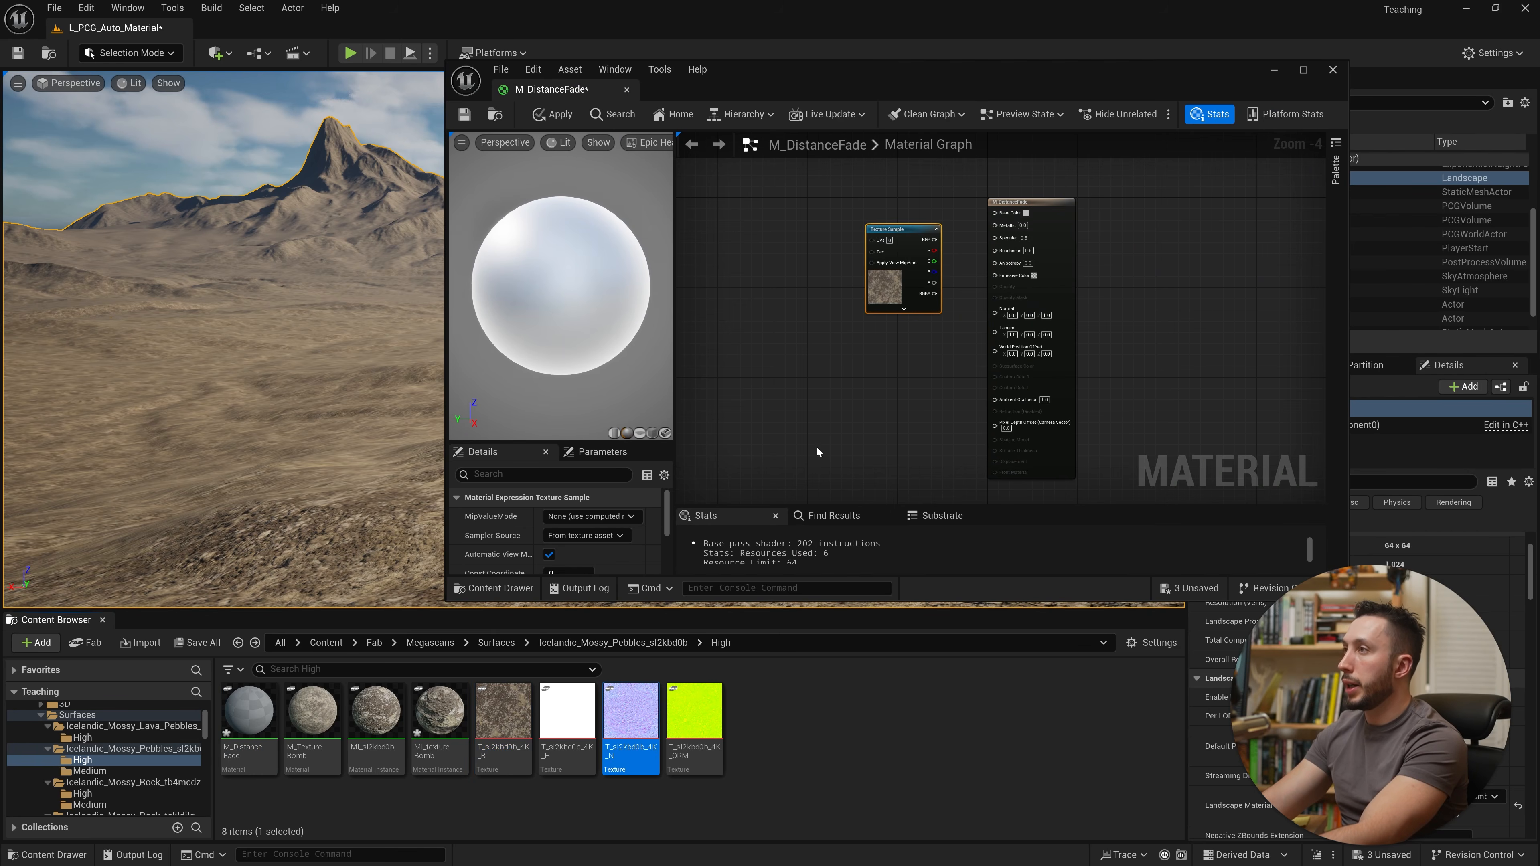
left_click_drag(694, 715, 829, 423)
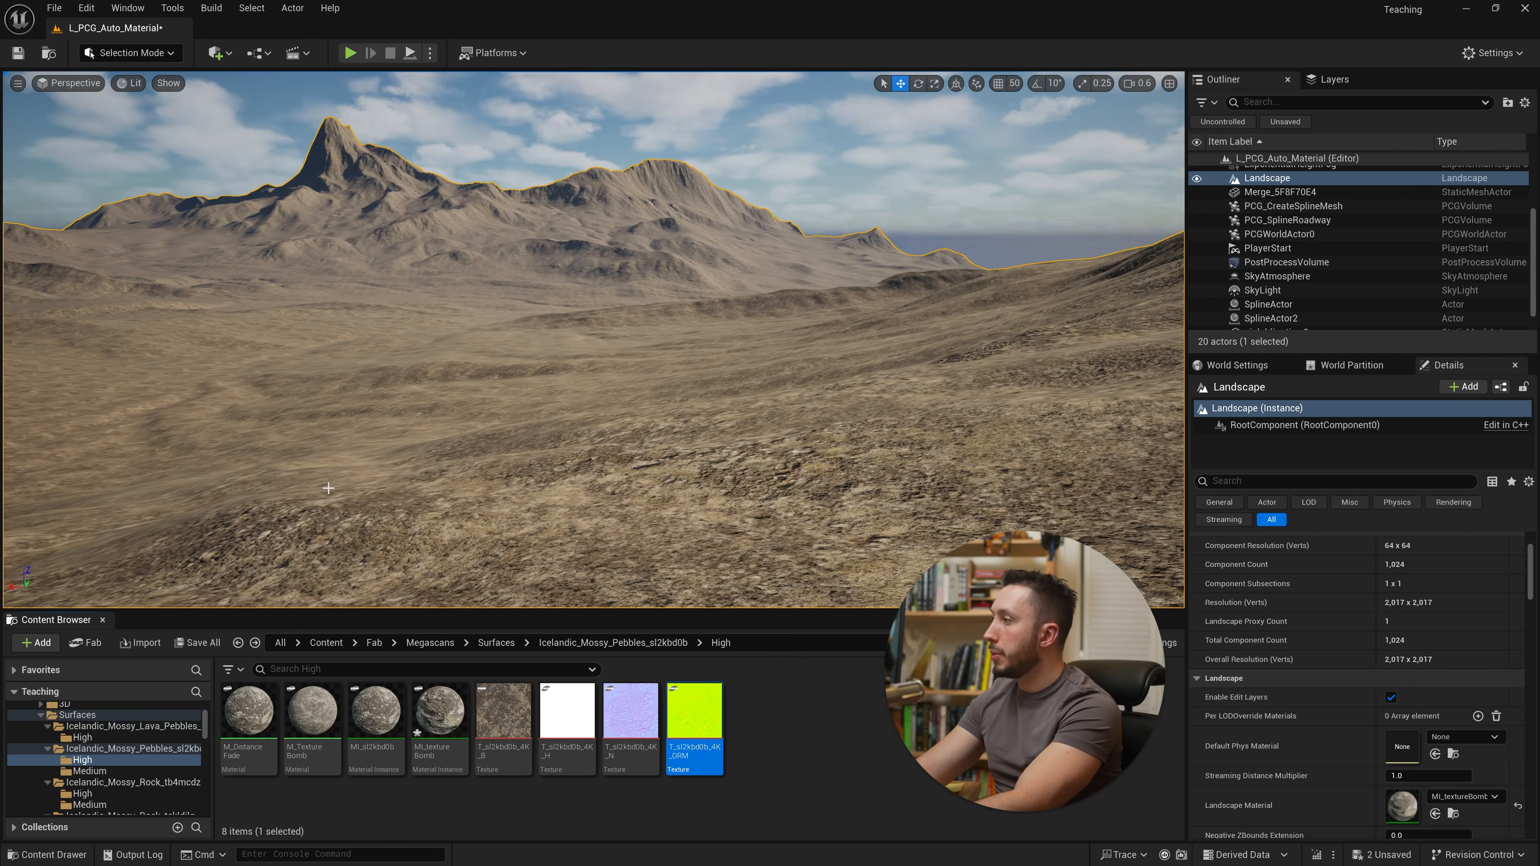
Step: Create a material instance of M_DistanceFade named MI_DistanceFade and assign it as the landscape's material
right_click(257, 721)
left_click(369, 276)
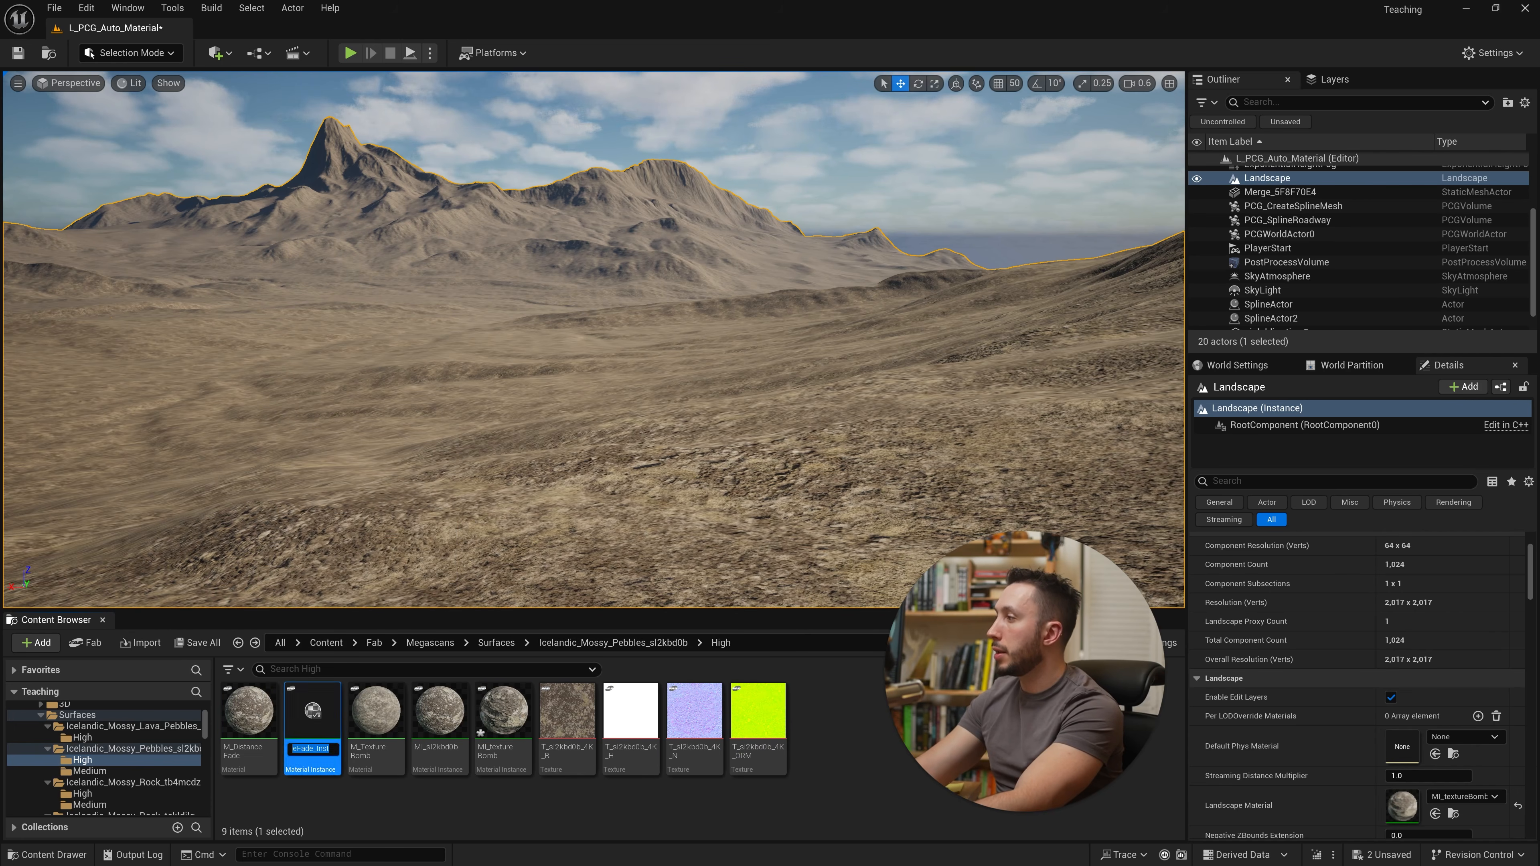
type("MI_DistanceFade")
key("Return")
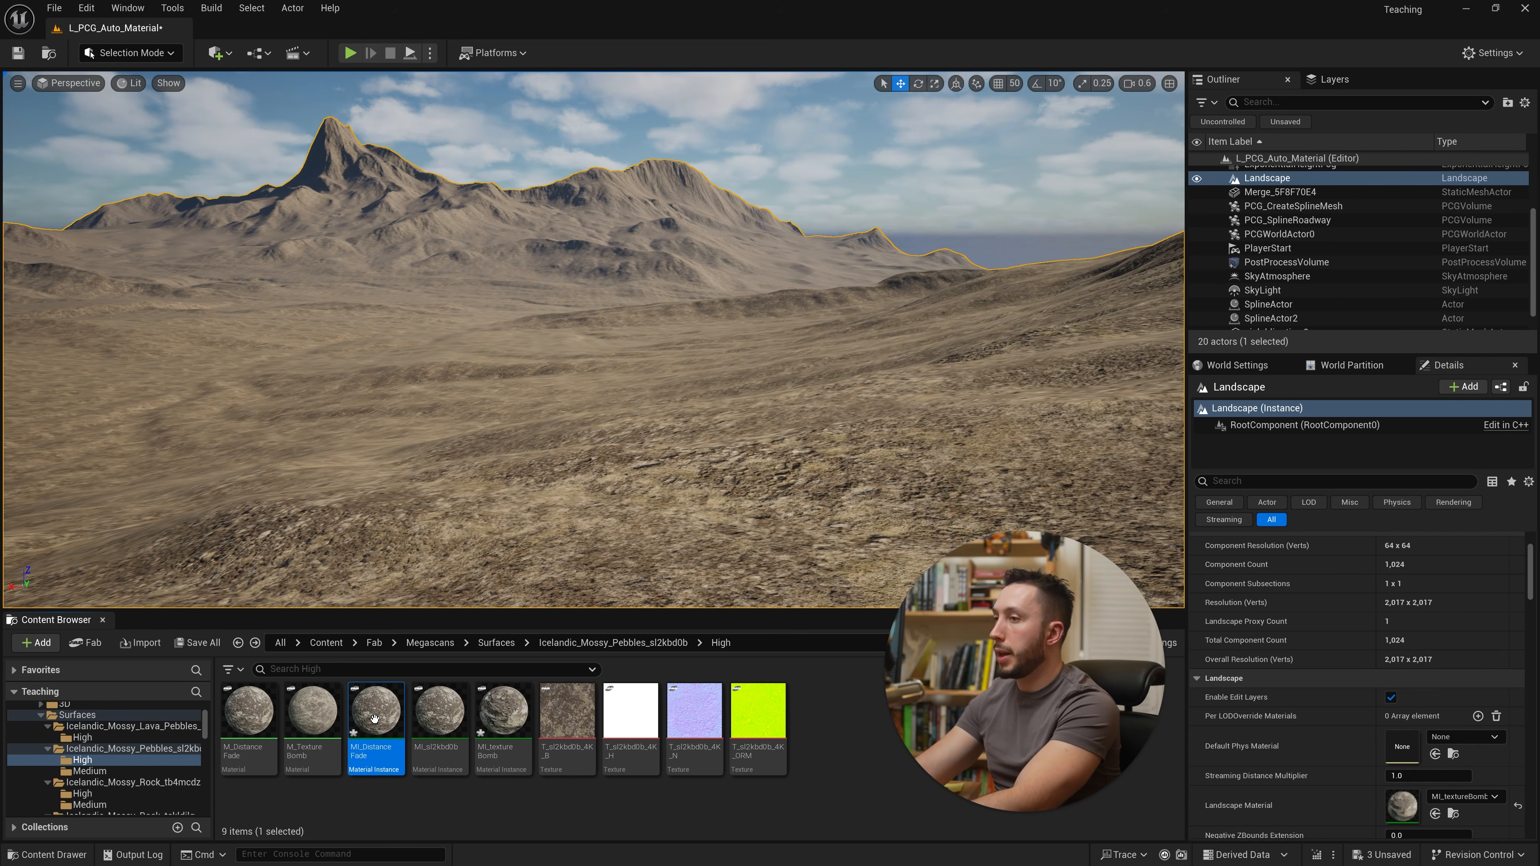
left_click_drag(376, 713, 1413, 842)
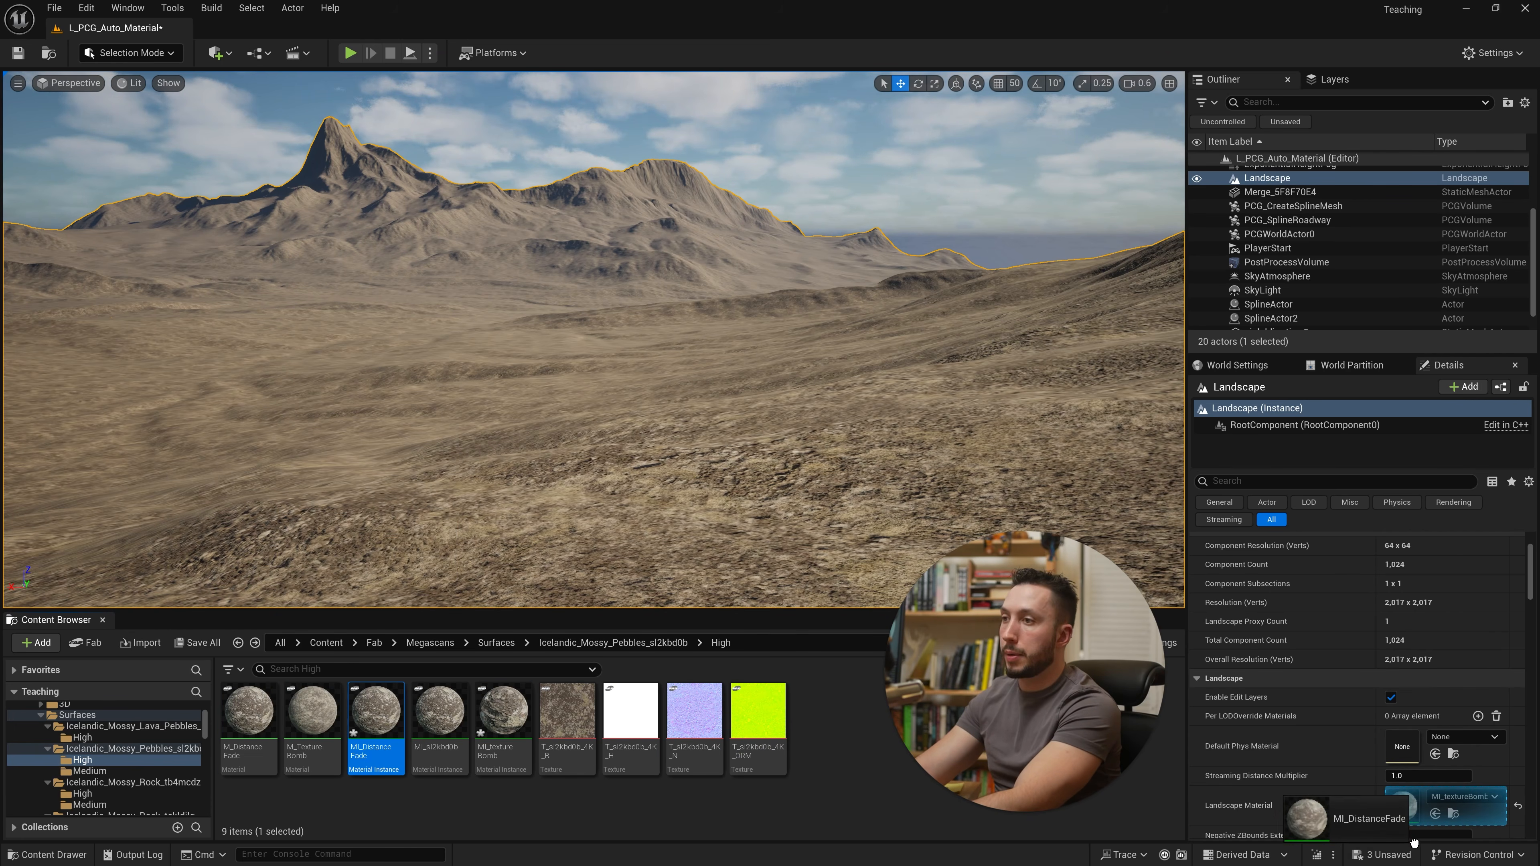
left_click_drag(1414, 843, 1417, 811)
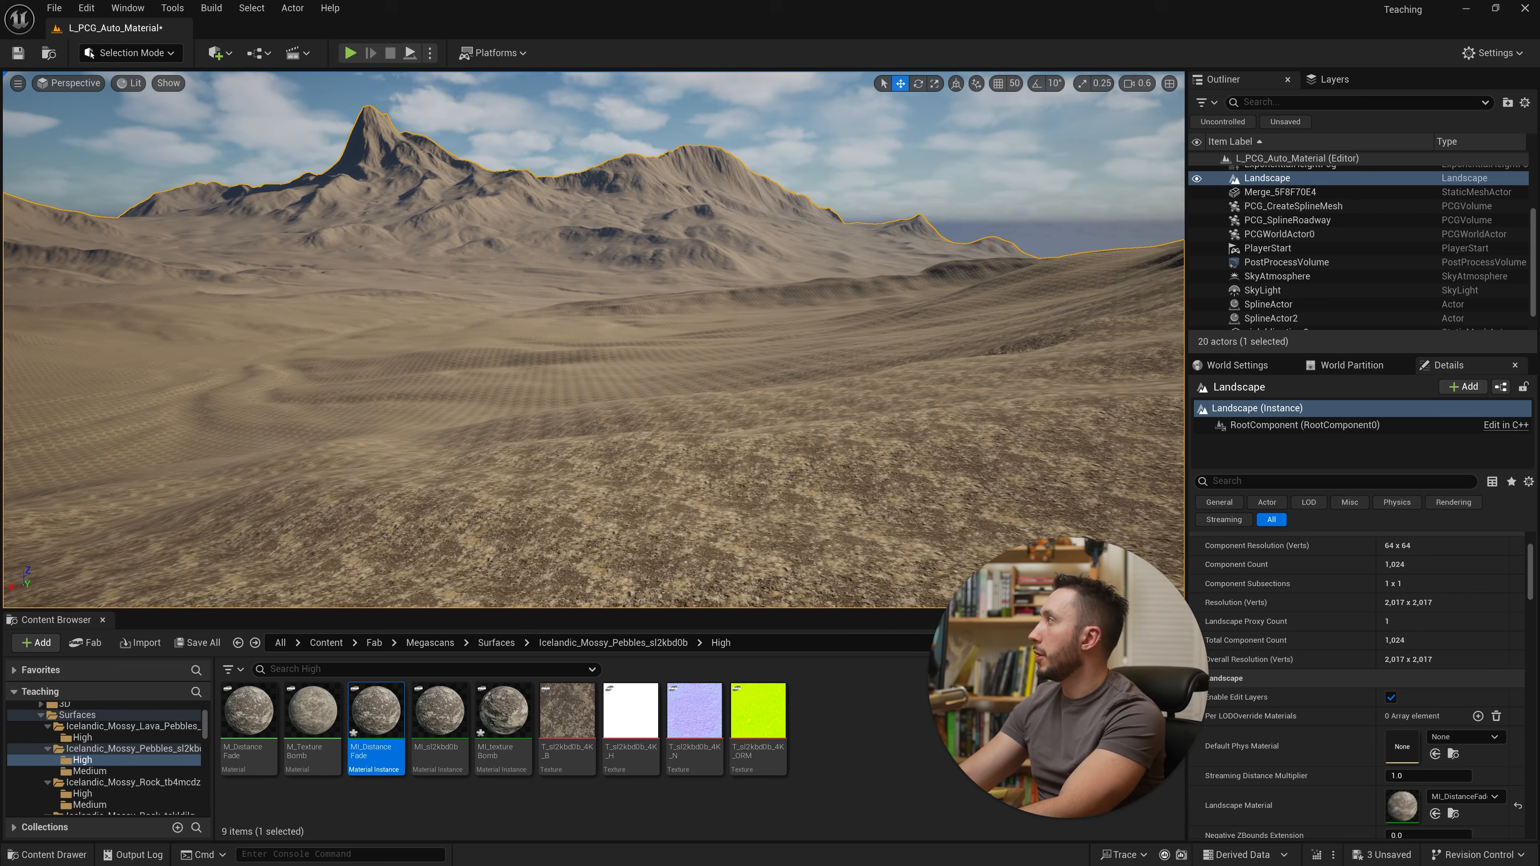
Step: Add a CameraDepthFade node to the M_DistanceFade material graph
left_click_drag(1, 267, 767, 100)
left_click(974, 91)
scroll(639, 523, "down", 5)
right_click_drag(717, 567, 797, 494)
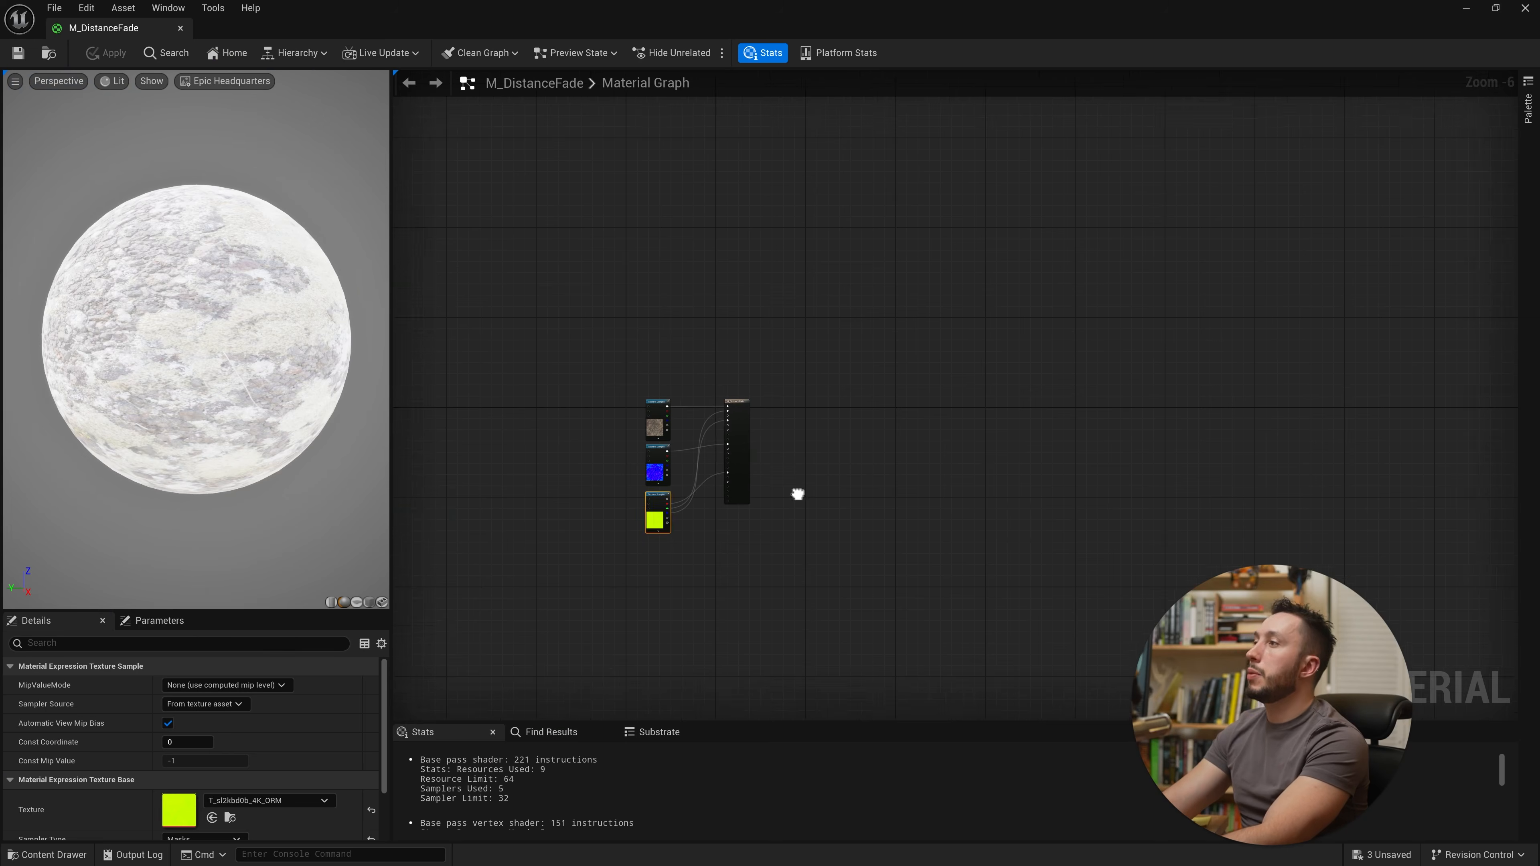
scroll(654, 523, "up", 4)
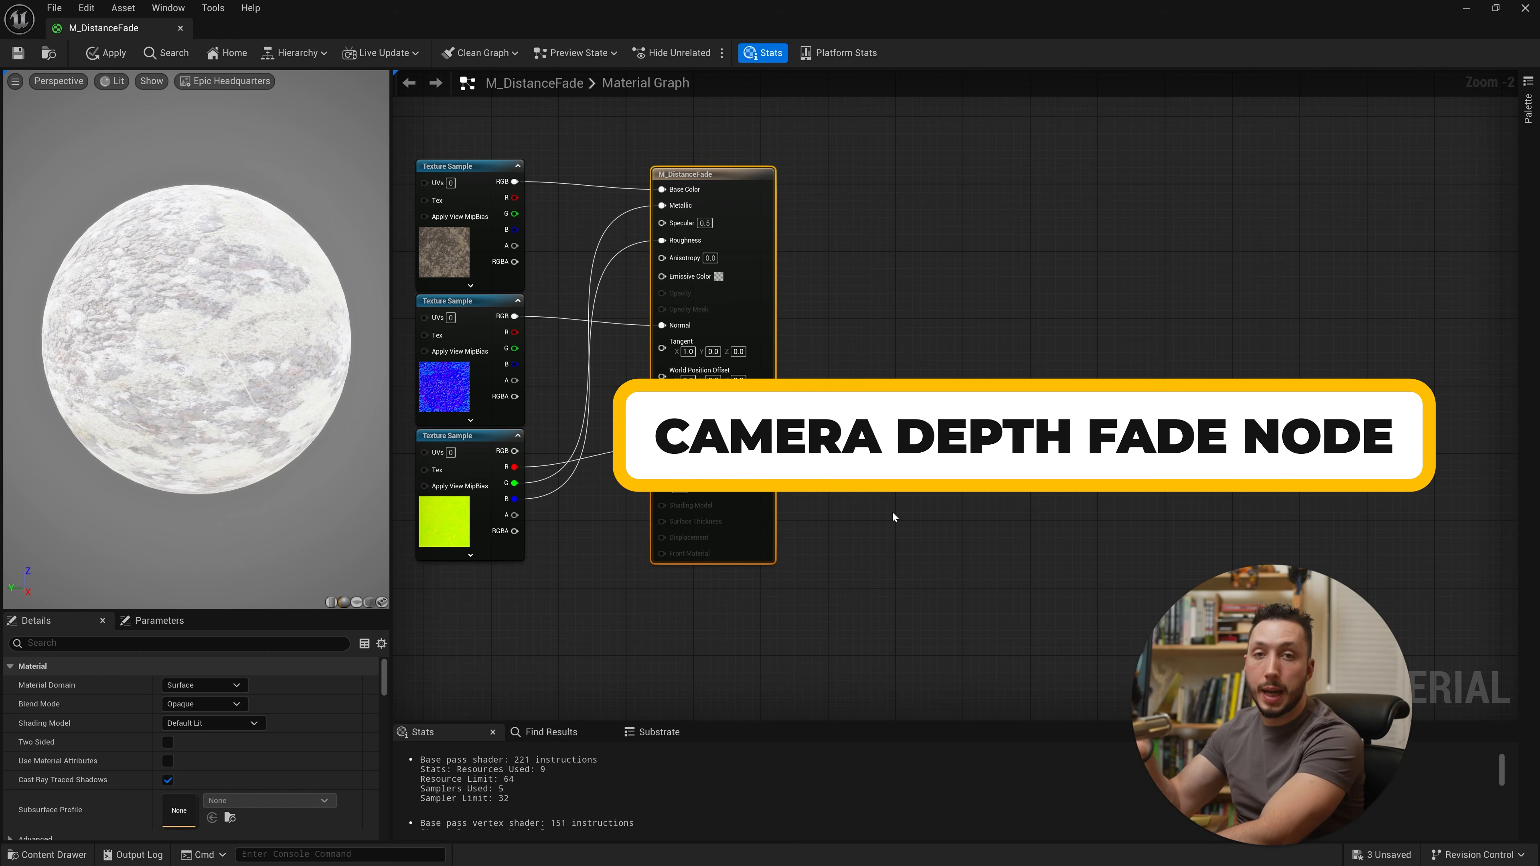
right_click(892, 512)
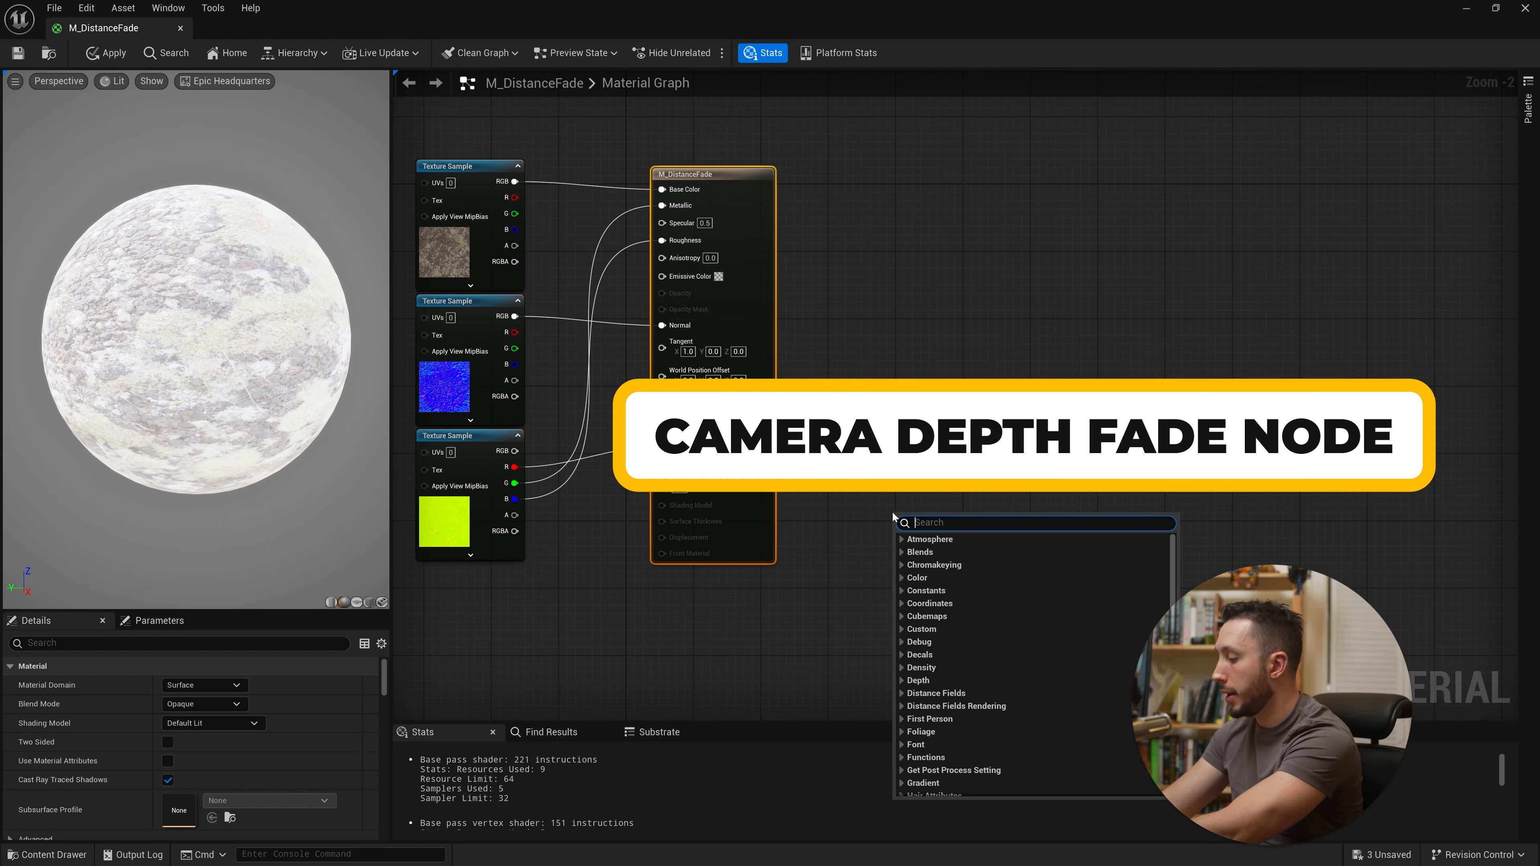
type("camer de")
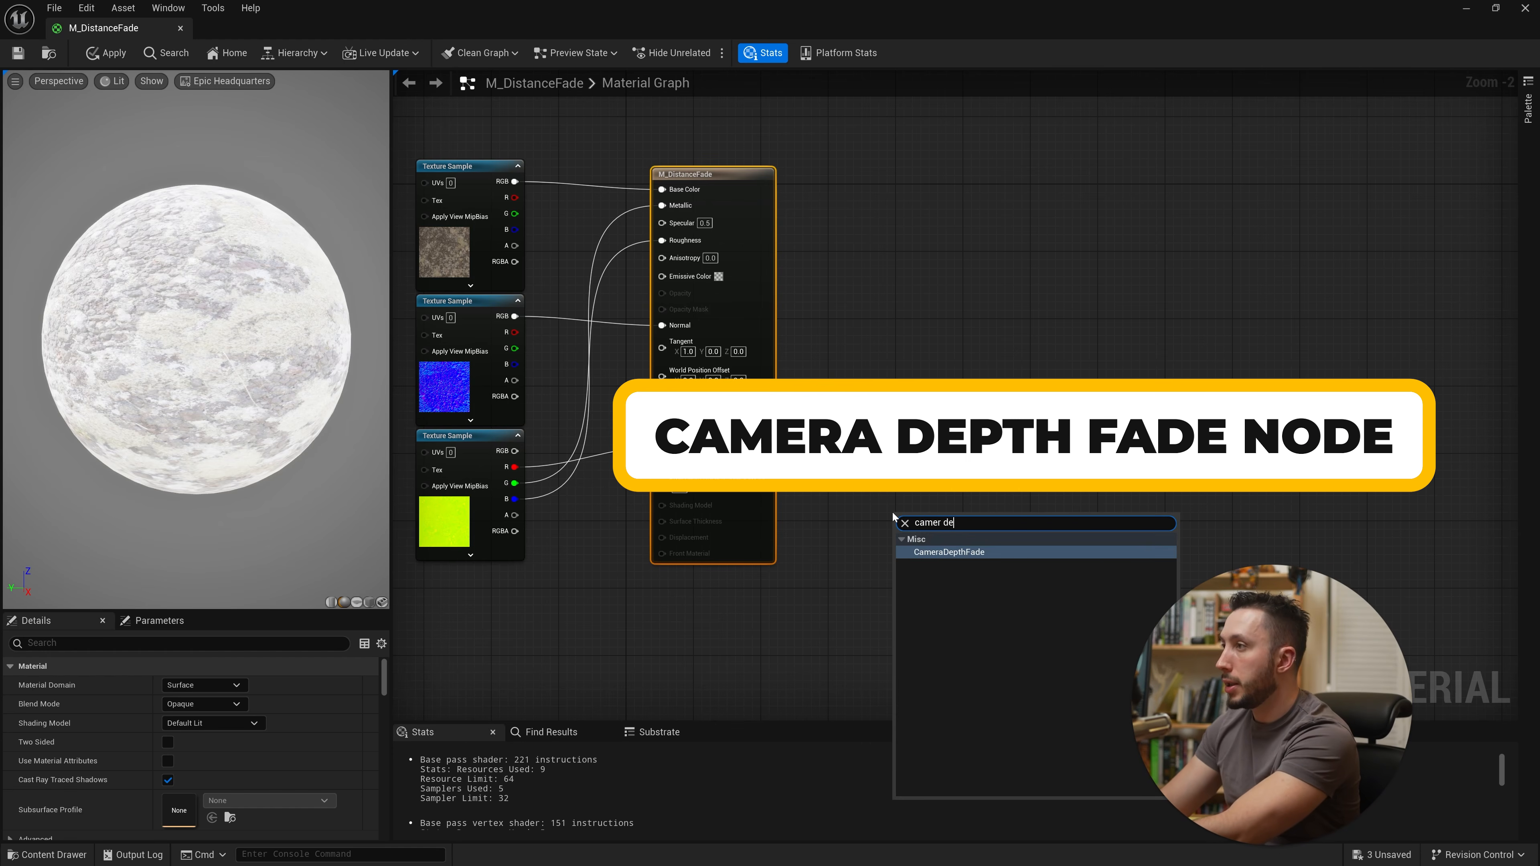
key("BackSpace")
key("BackSpace")
key("BackSpace")
type("a depth")
key("Return")
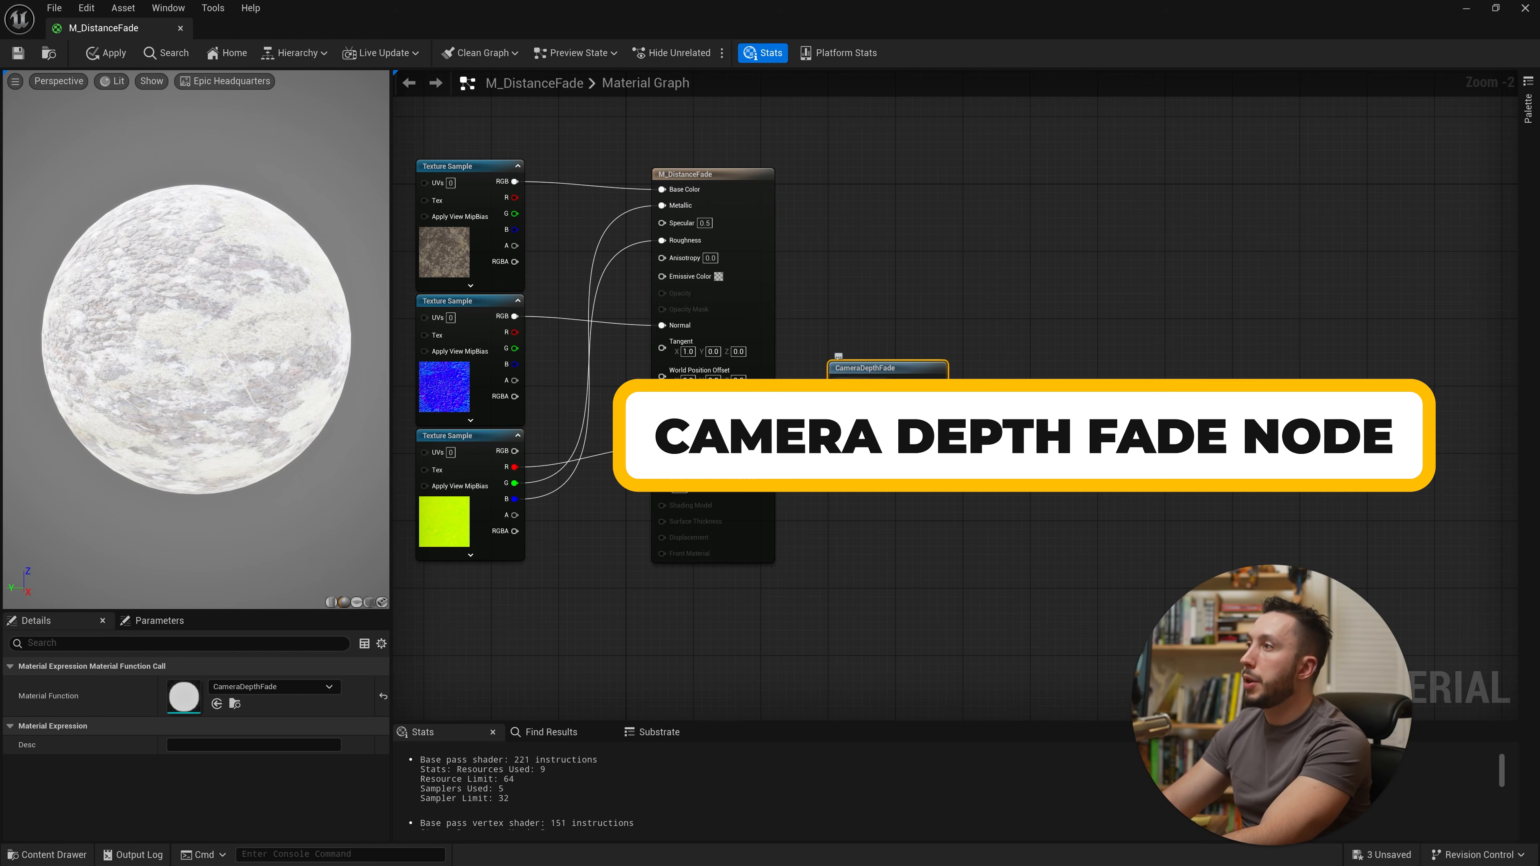
Step: Connect the CameraDepthFade node's Result to the material's Base Color and save the material
mouse_move(883, 380)
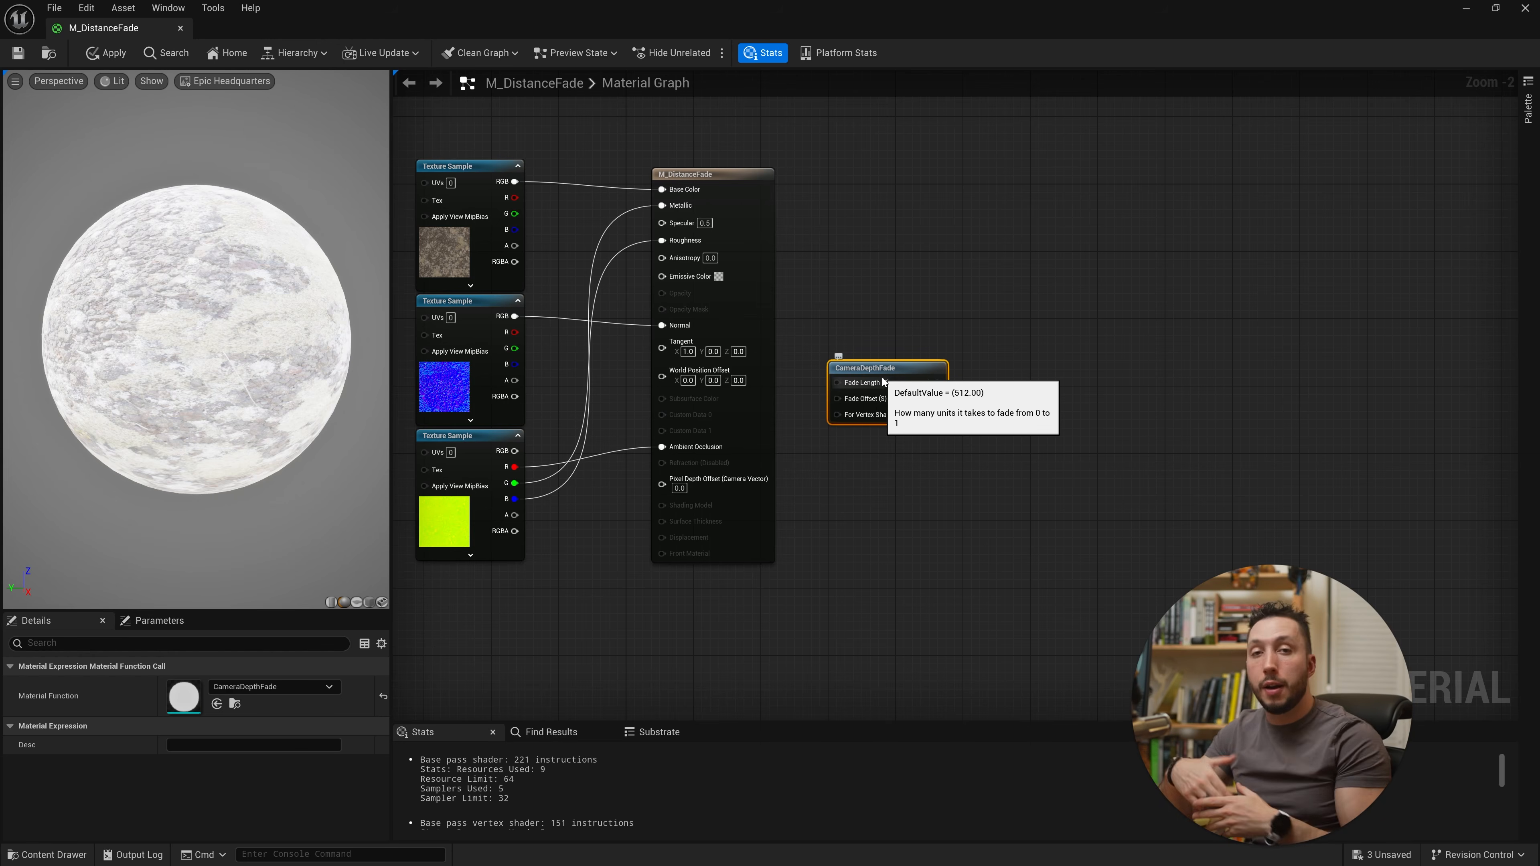
right_click_drag(882, 376, 928, 444)
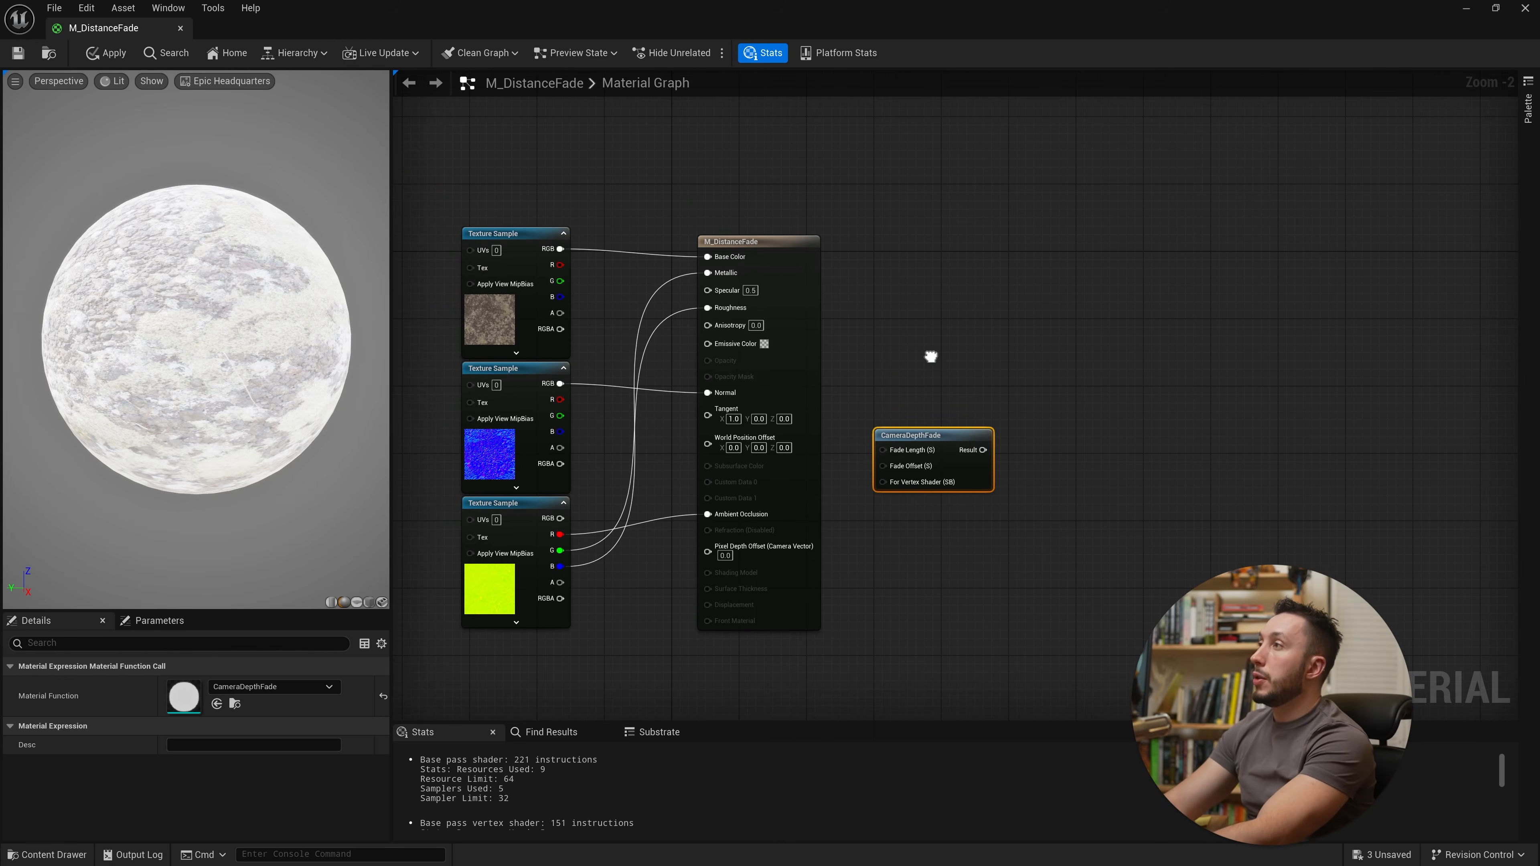
left_click_drag(949, 436, 612, 151)
right_click_drag(702, 194, 803, 427)
scroll(738, 464, "up", 2)
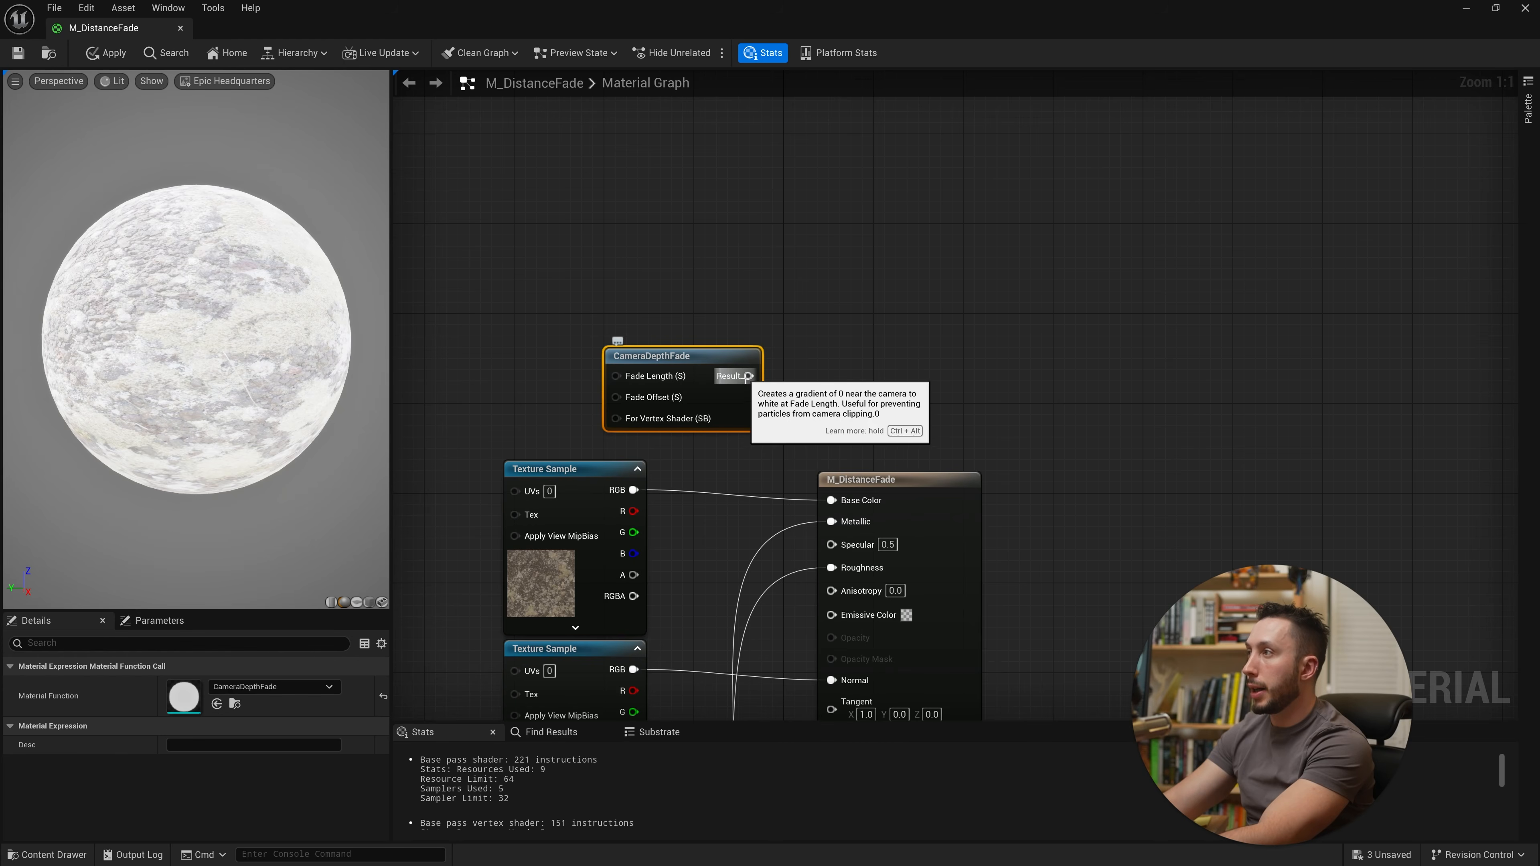
mouse_move(749, 376)
left_mouse_down()
mouse_move(811, 484)
mouse_move(844, 508)
mouse_move(748, 376)
left_mouse_up()
left_click(835, 501)
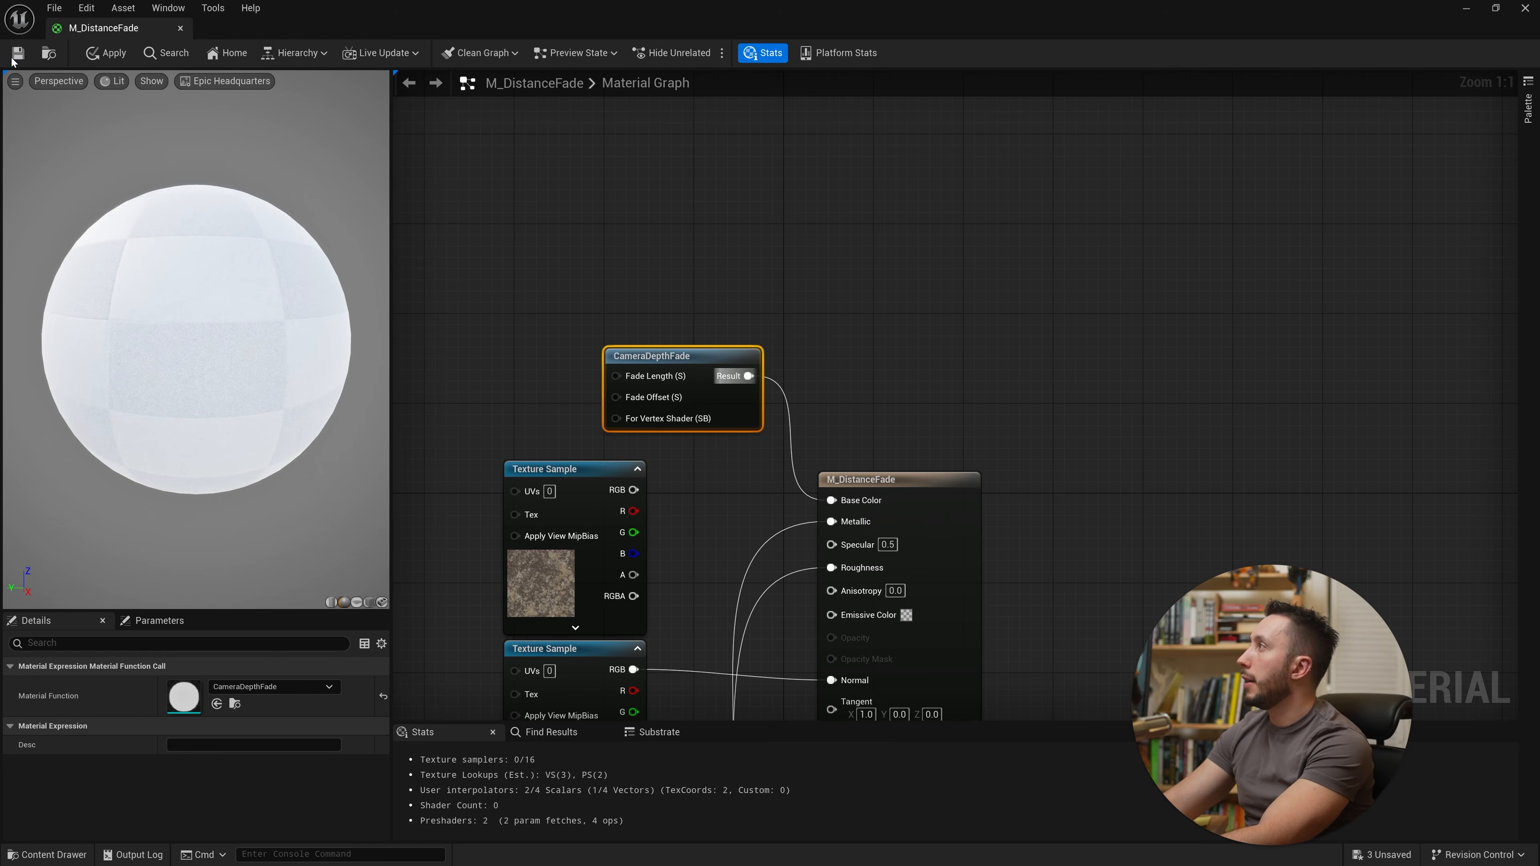
key("ctrl+s")
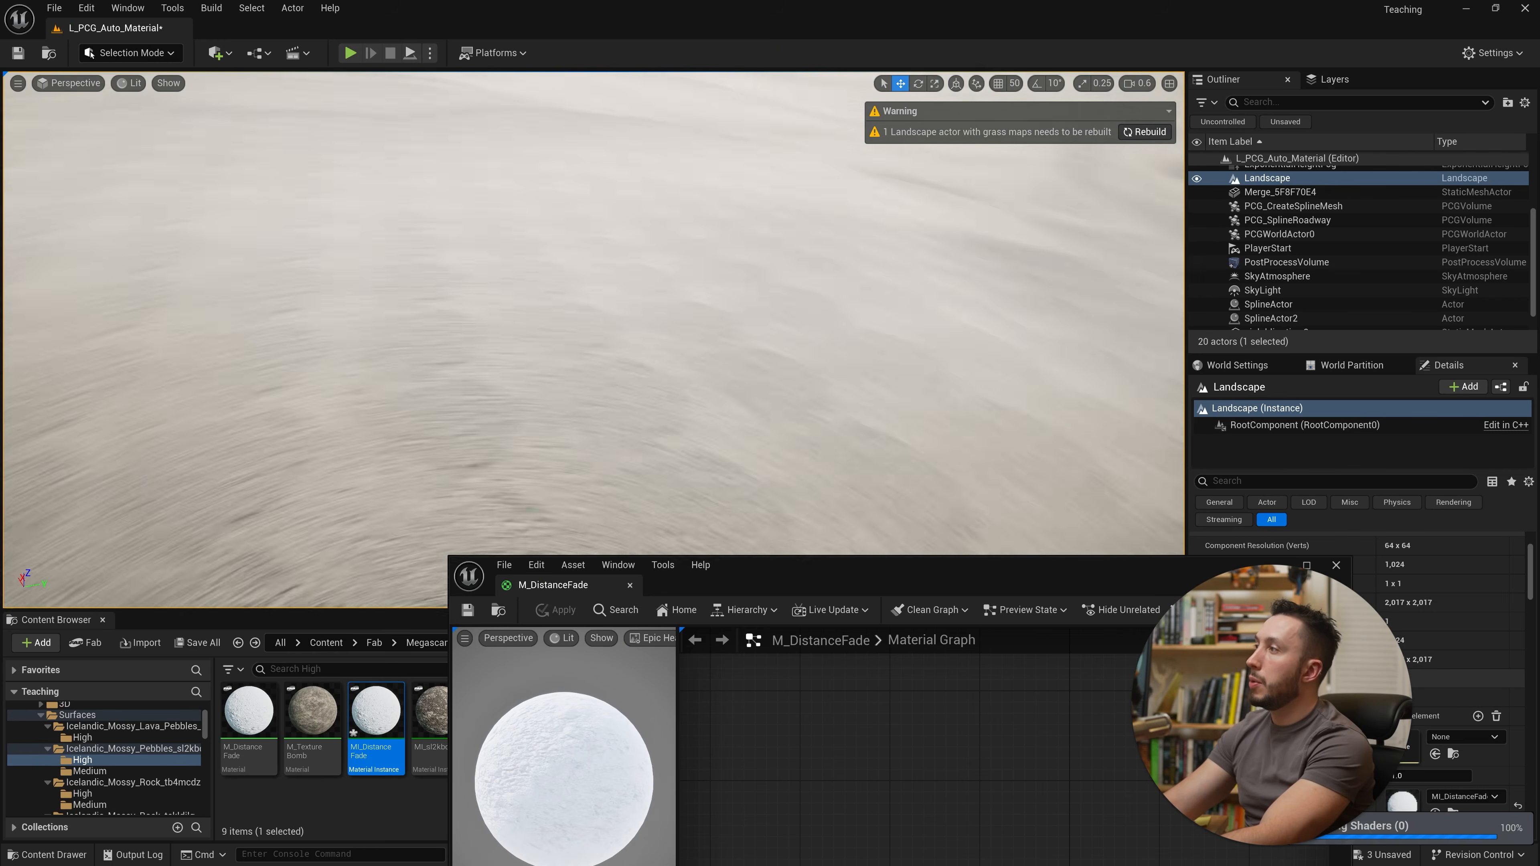
Step: Add a Fade Length scalar parameter with default value 1000 driving the CameraDepthFade's Fade Length input
right_click_drag(577, 332, 582, 370)
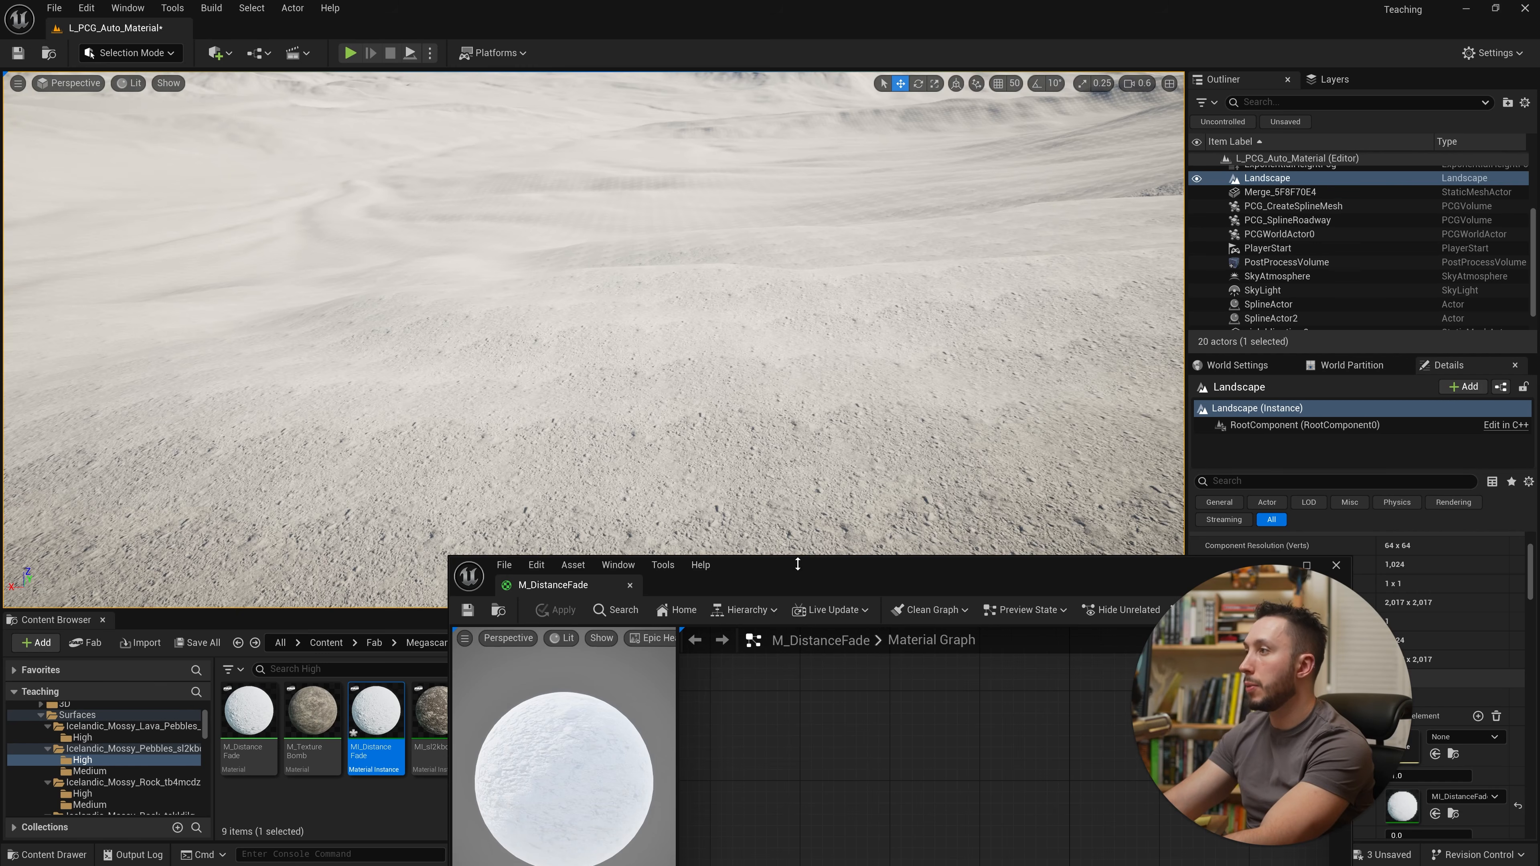
left_click_drag(799, 565, 563, 137)
right_click_drag(730, 432, 673, 237)
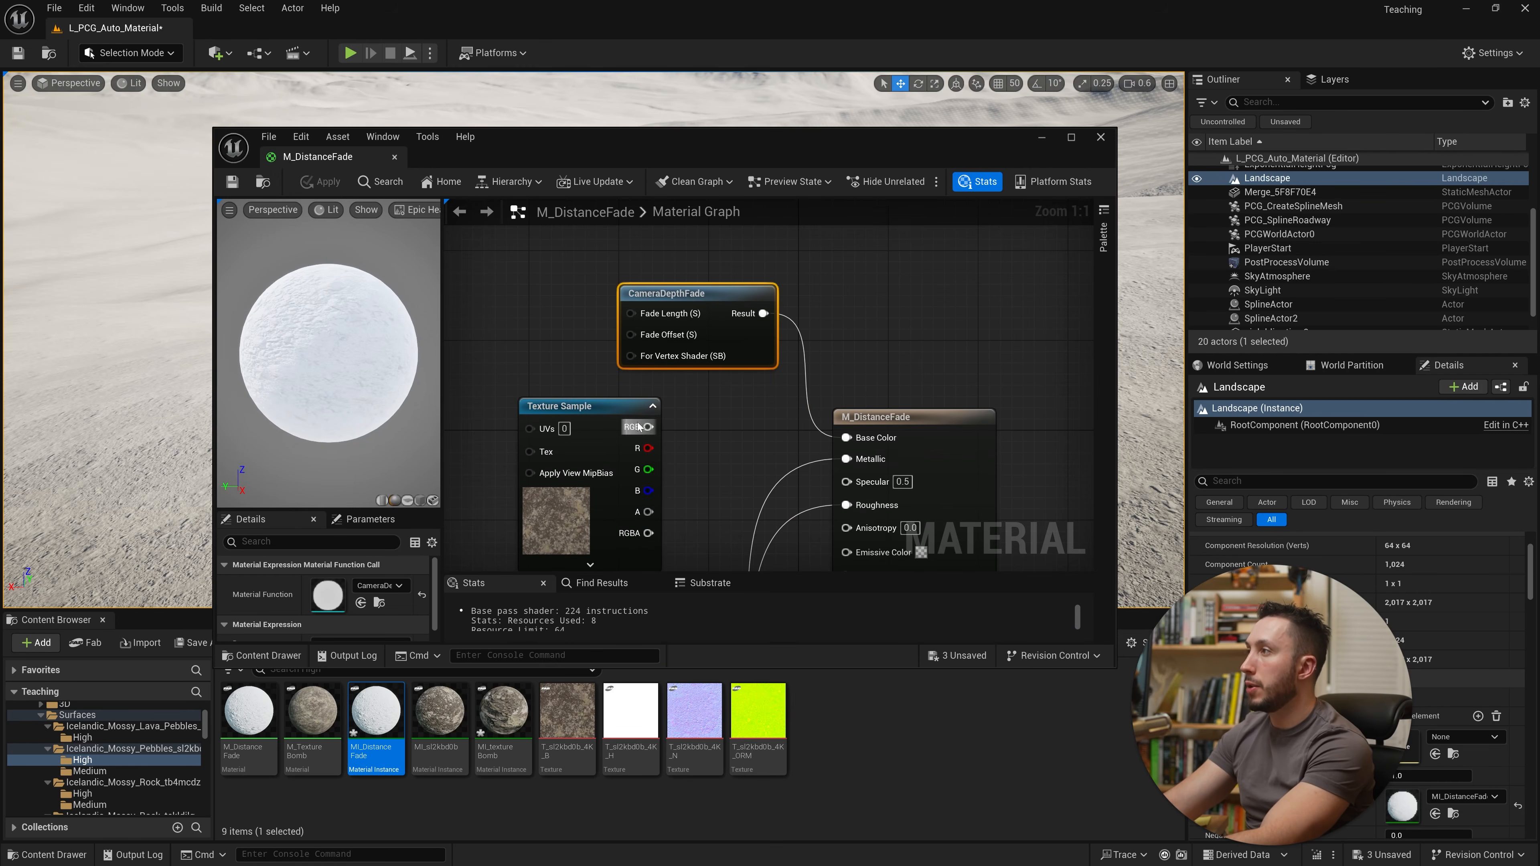
left_click_drag(599, 487, 588, 531)
right_click_drag(580, 381, 682, 421)
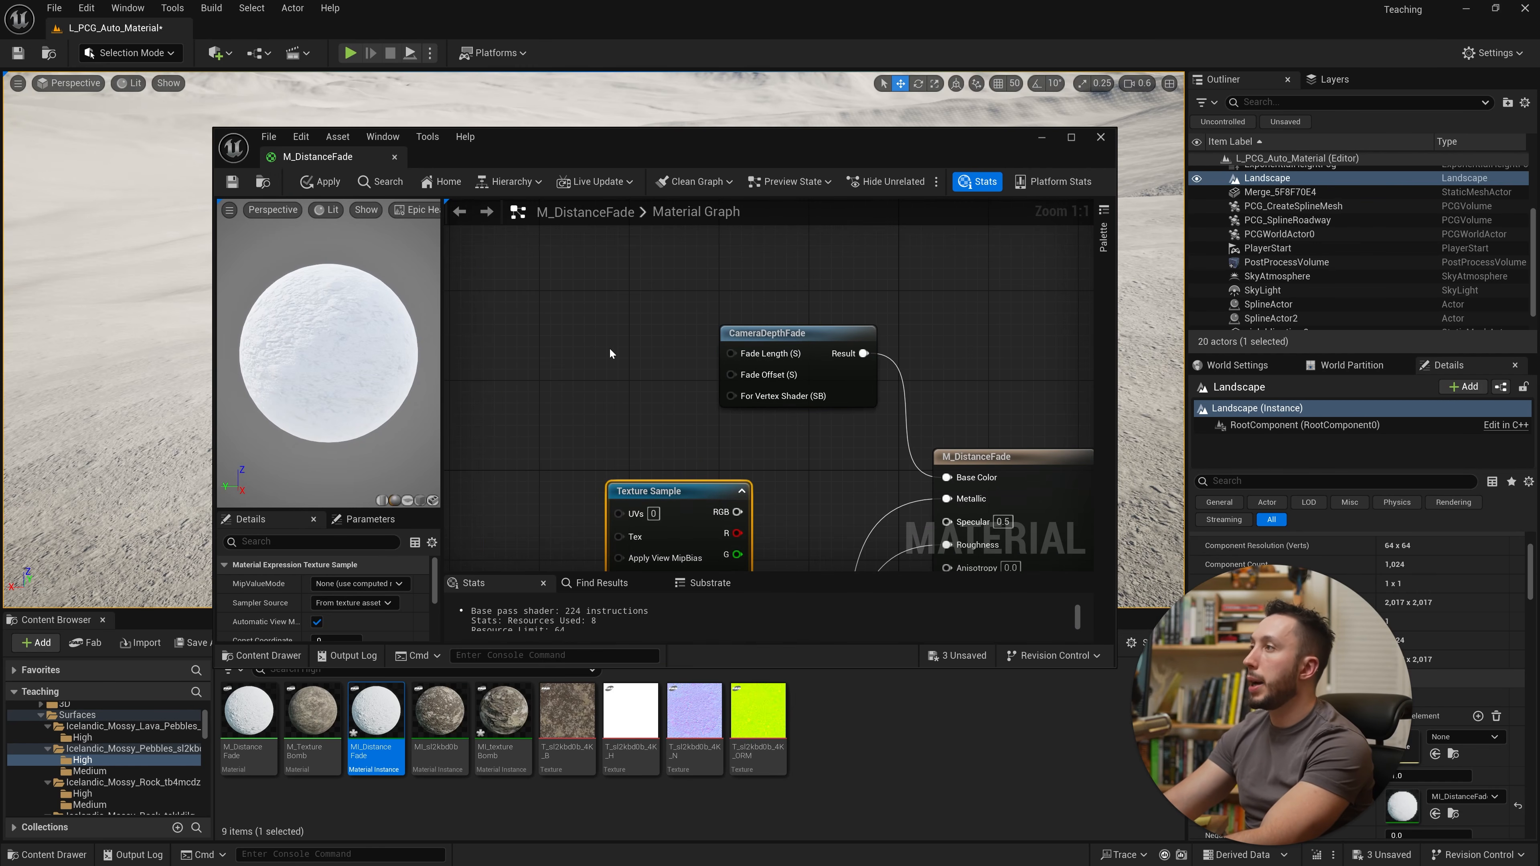
right_click(573, 387)
left_click(547, 367)
key("s")
left_click(556, 389)
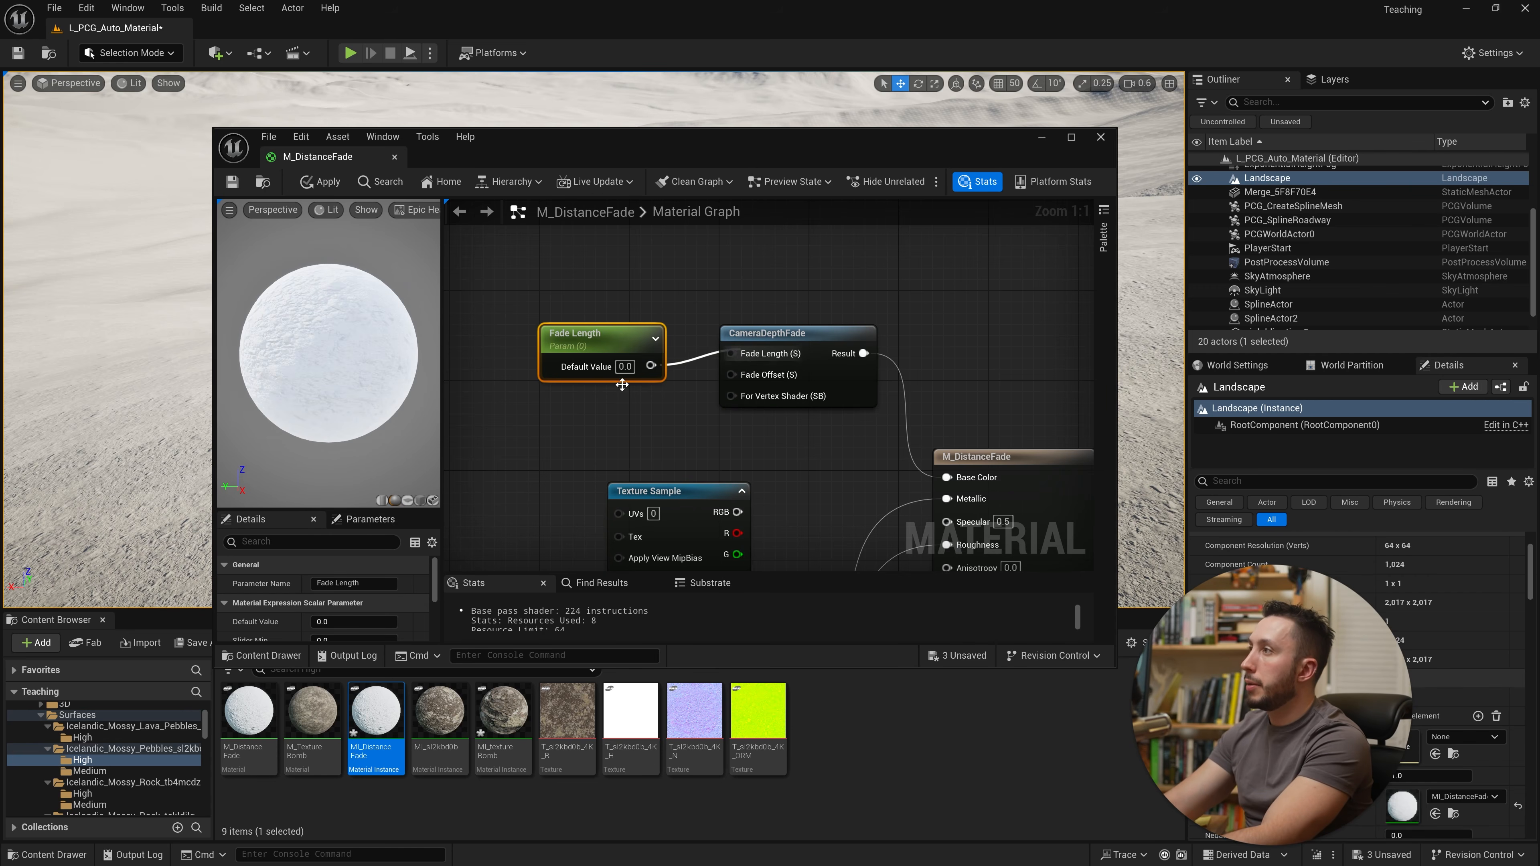
left_click(624, 367)
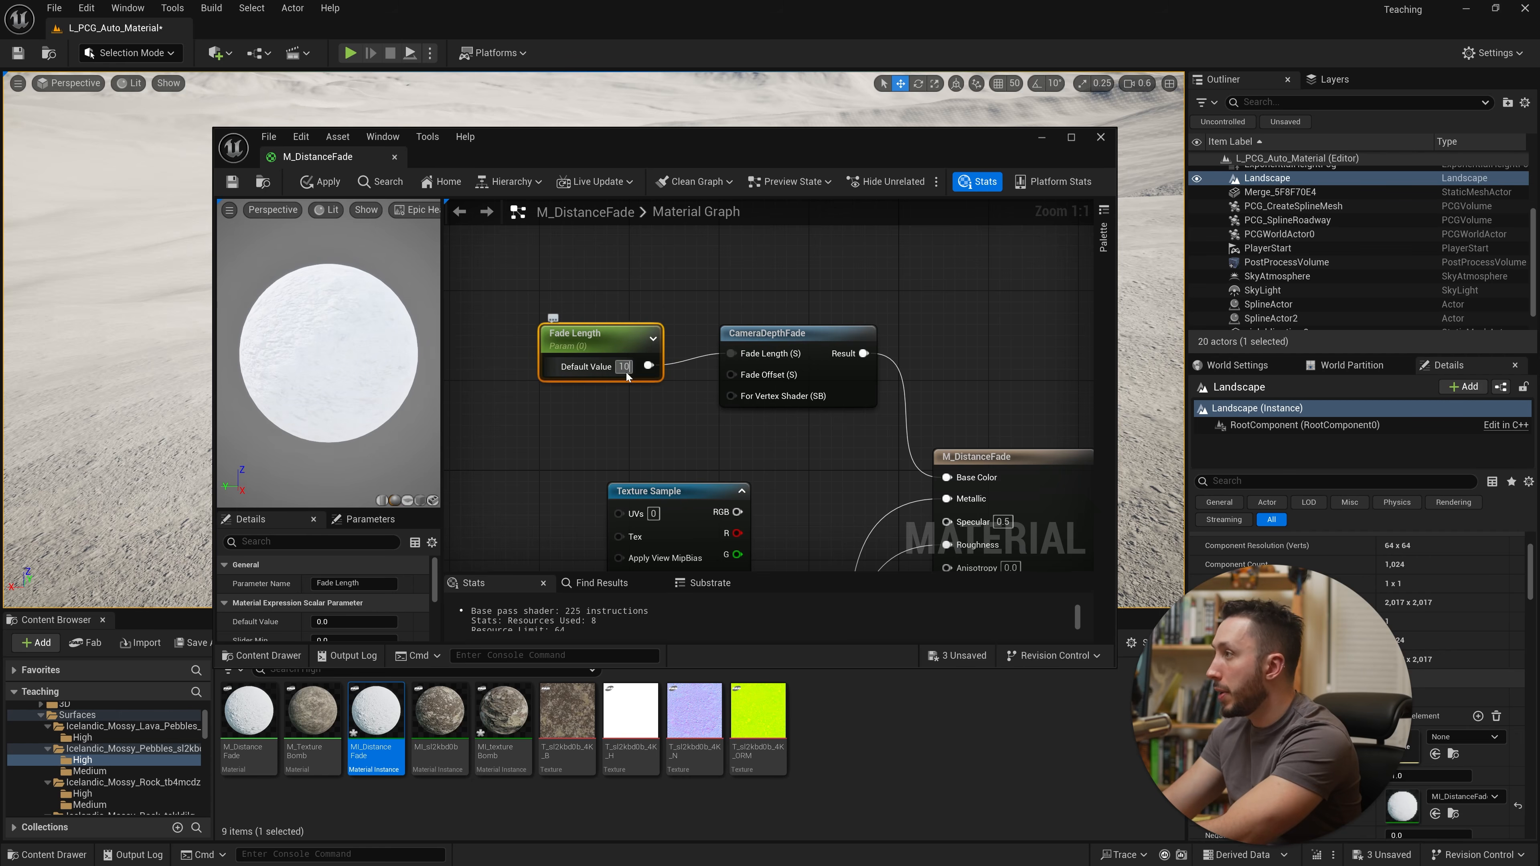
type("1000")
key("Return")
Step: Add a Fade Offset scalar parameter with default value 1000 into the CameraDepthFade's Fade Offset input, then save
left_click_drag(582, 334, 594, 289)
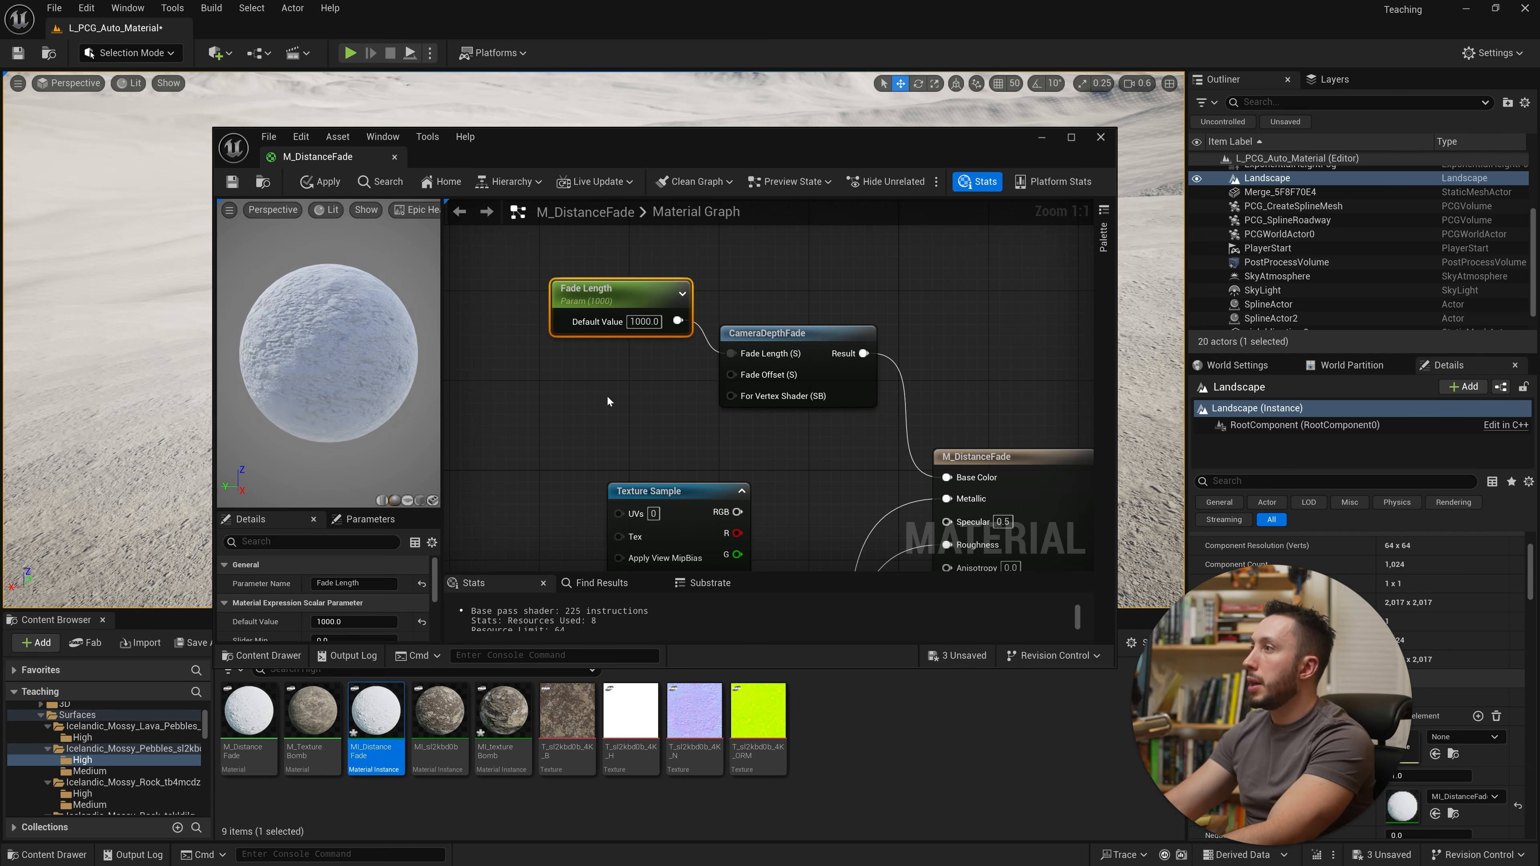
left_click(583, 399)
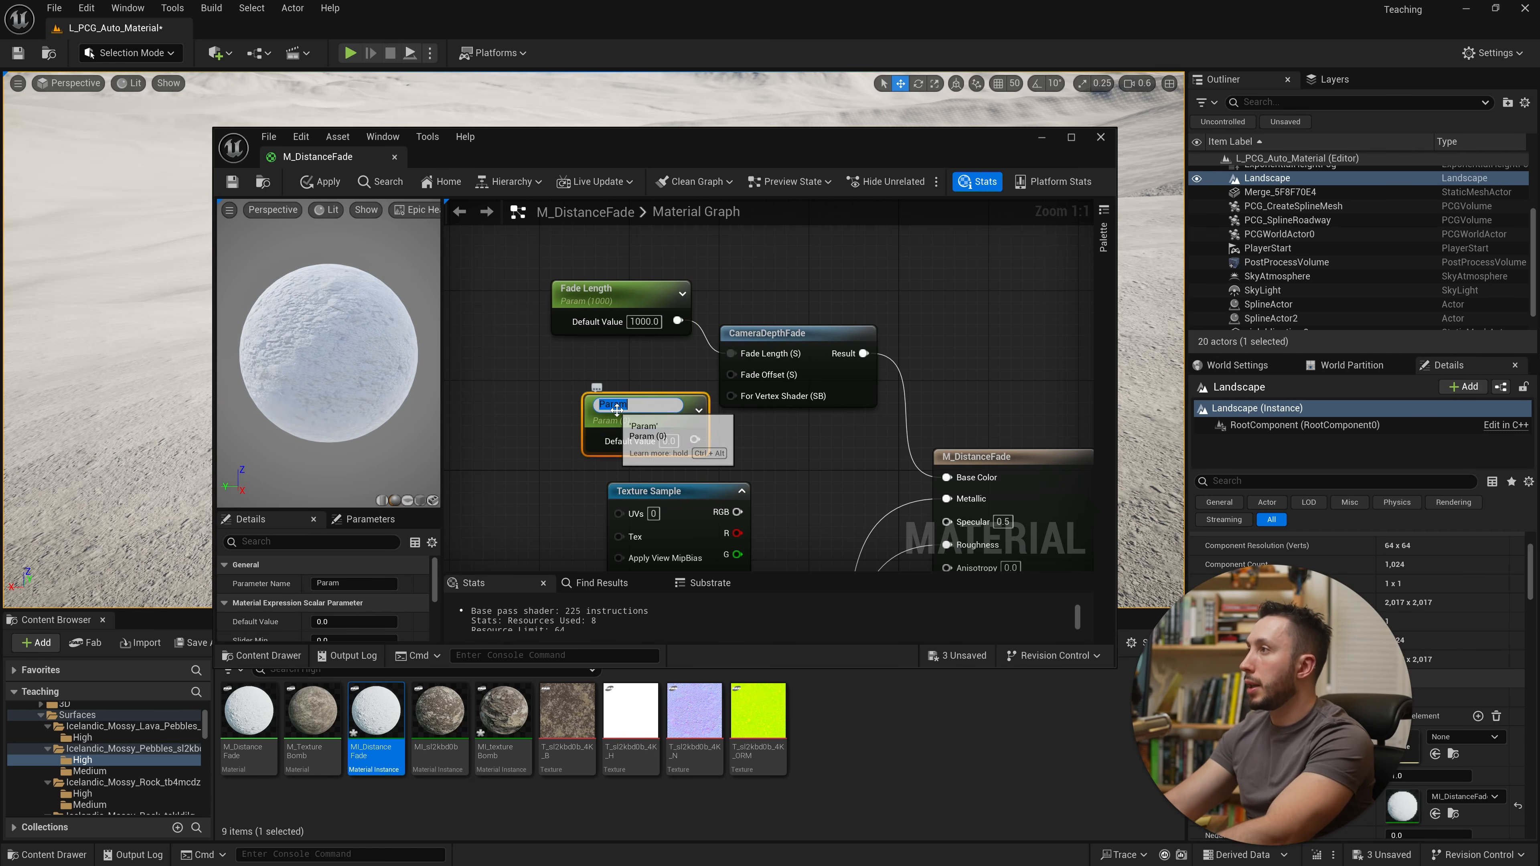
type("Fade Offset")
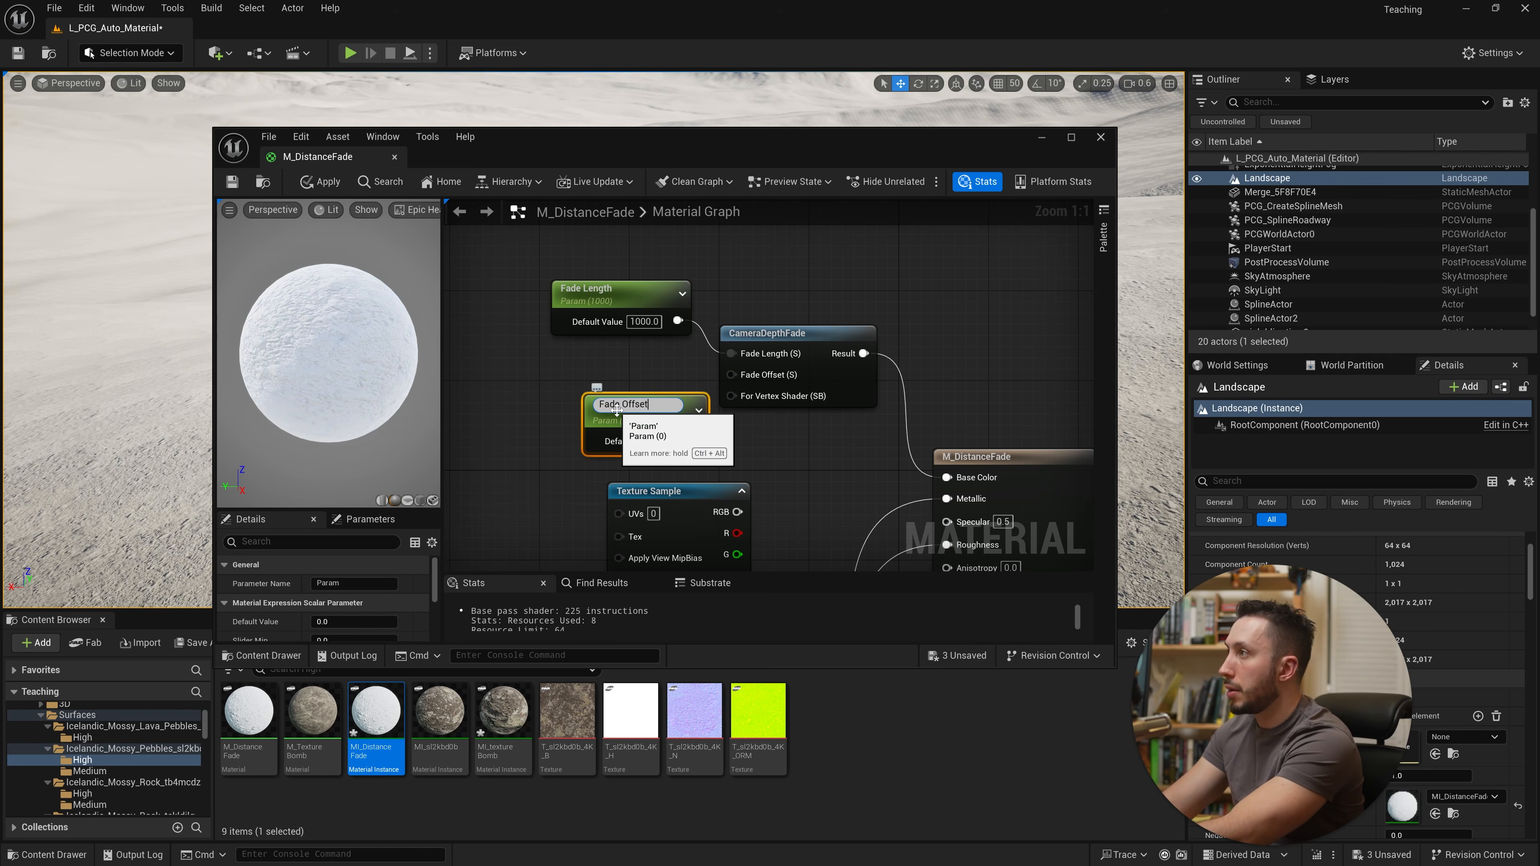
key("Return")
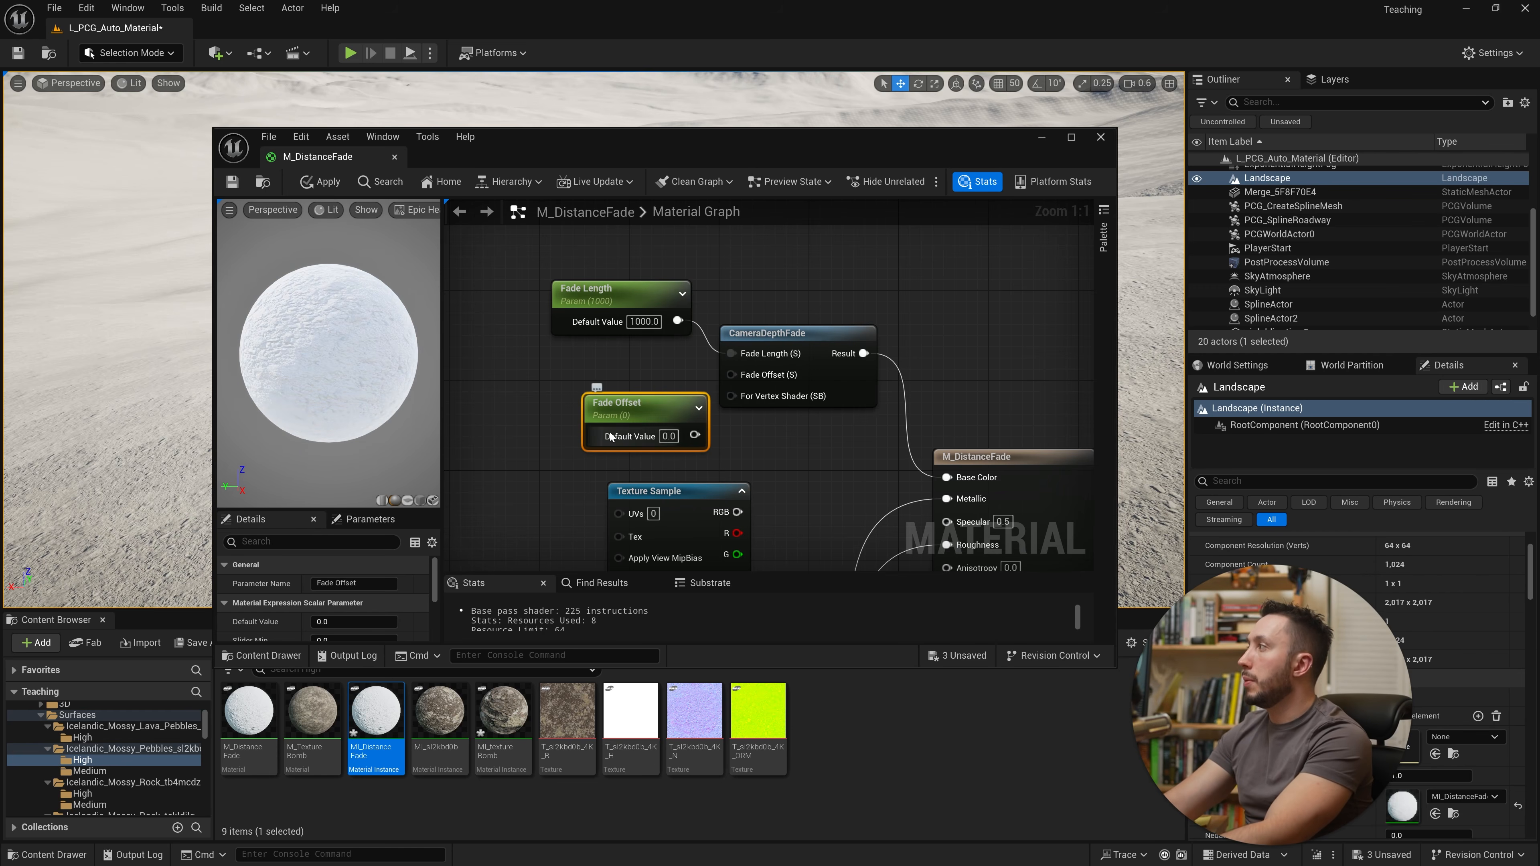
type("1000")
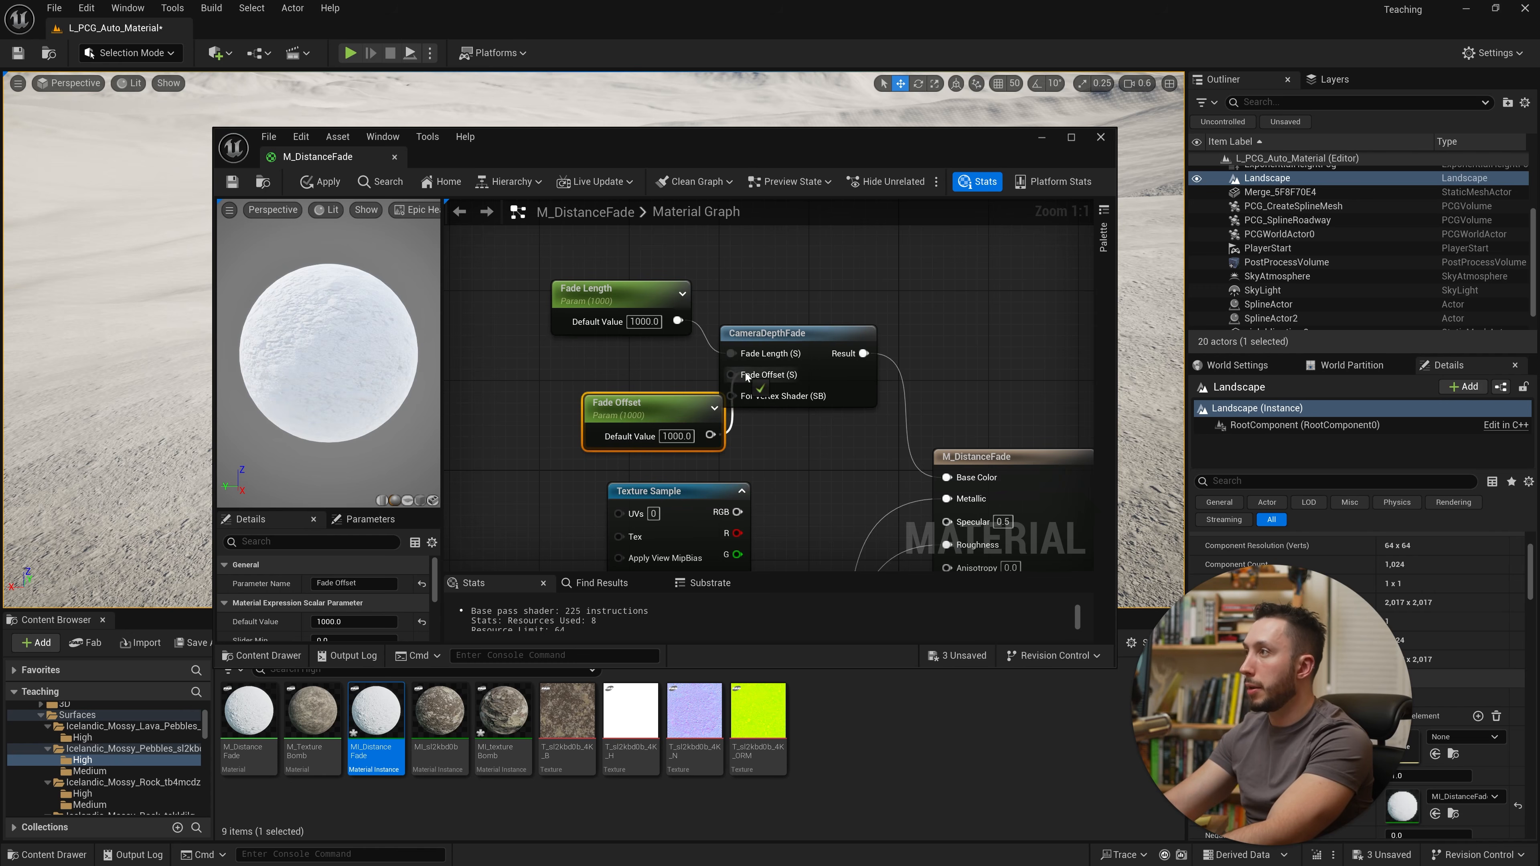
left_click_drag(746, 378, 746, 377)
left_click(232, 182)
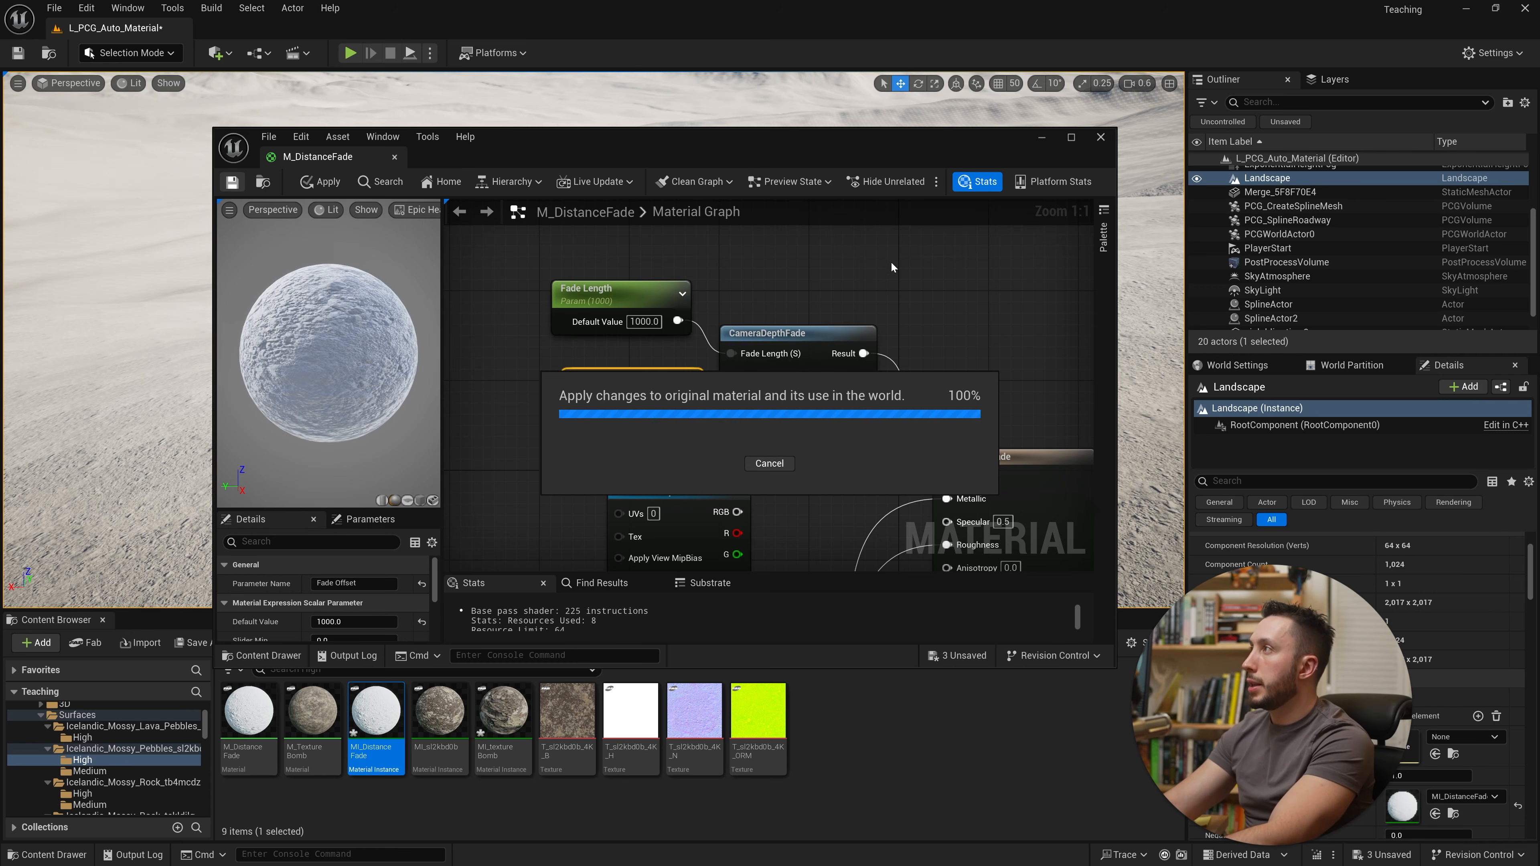
Step: Open MI_DistanceFade, enable Fade Length and Fade Offset overrides, and scrub Fade Length to about 3055
double_click(376, 716)
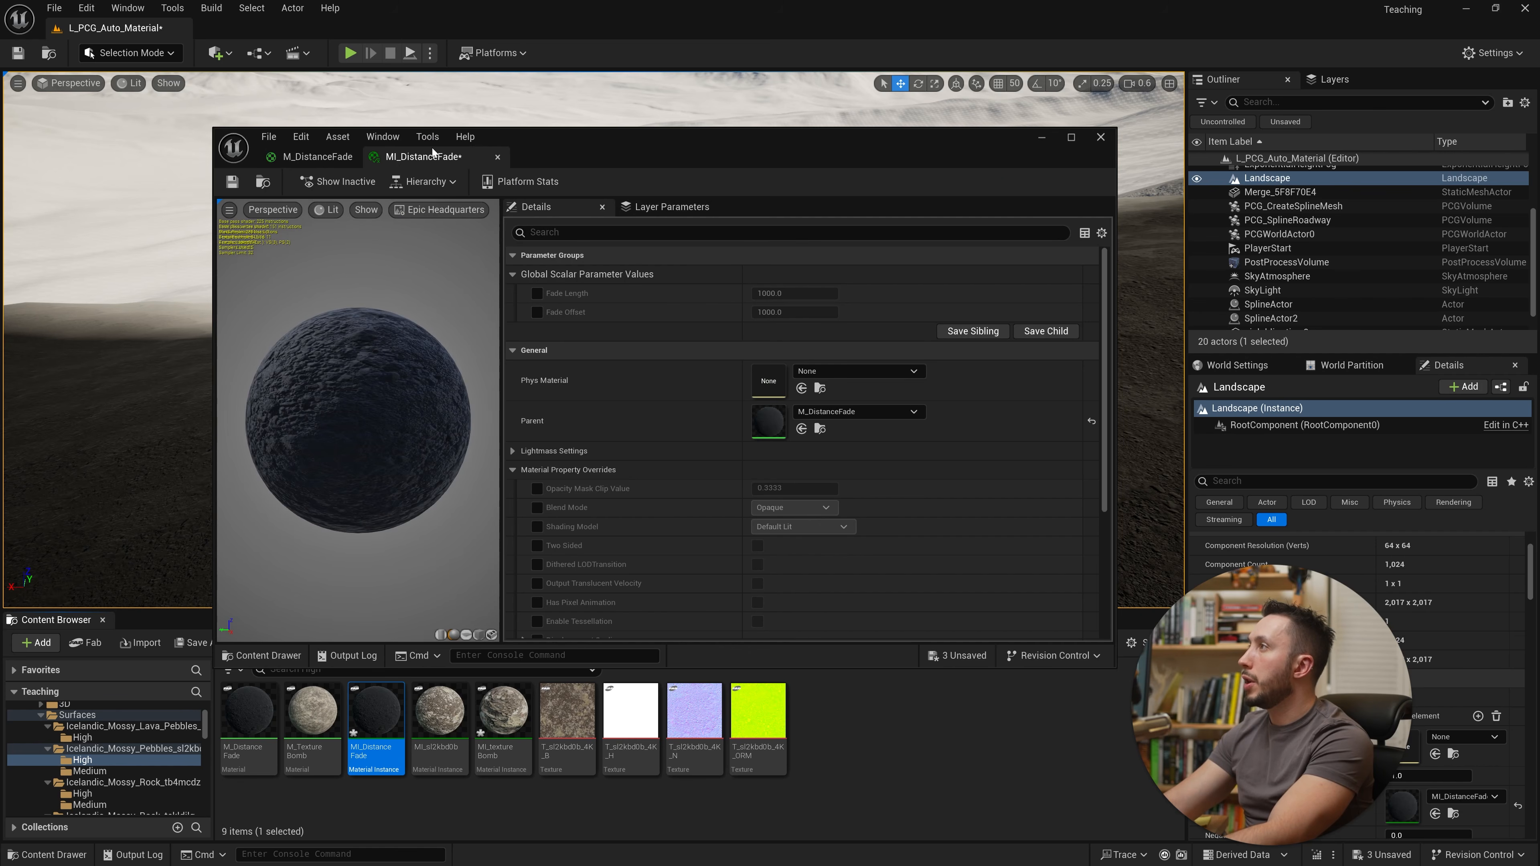
left_click_drag(214, 465, 722, 456)
right_click_drag(424, 340, 340, 357)
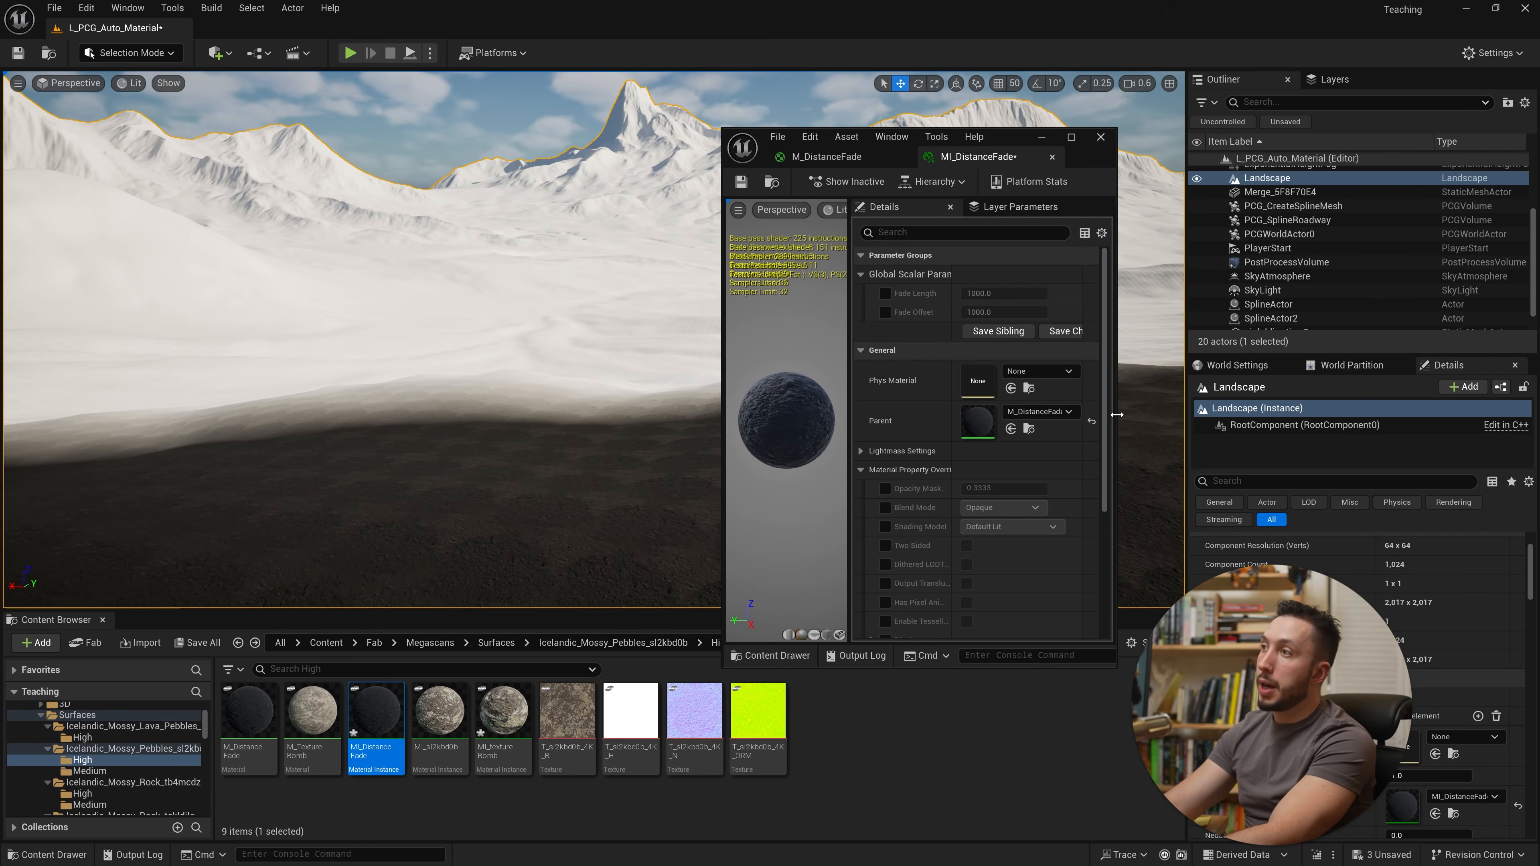
left_click_drag(1117, 340, 1251, 365)
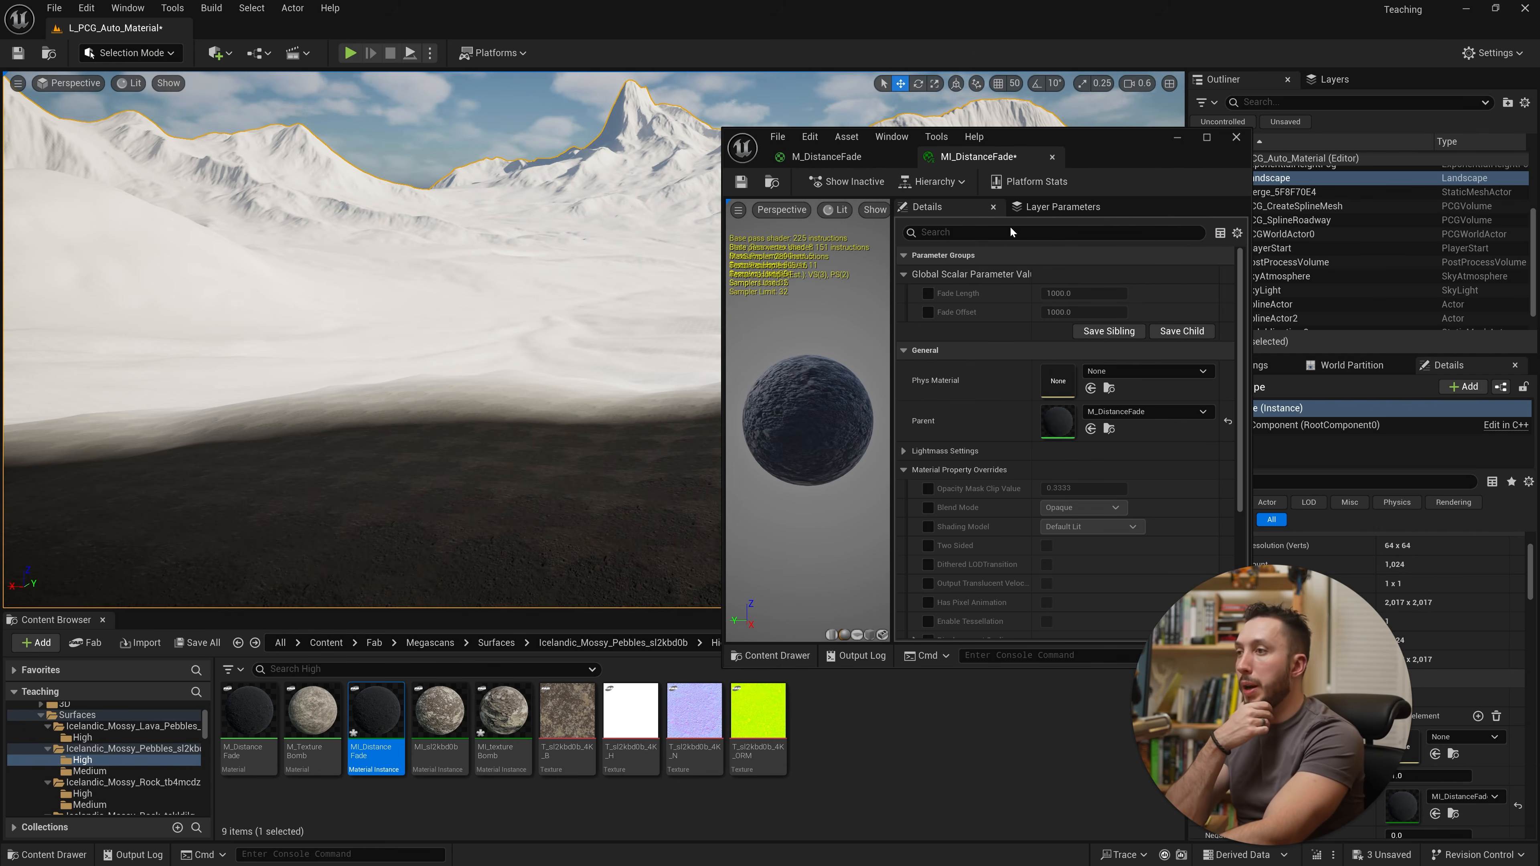
left_click(927, 293)
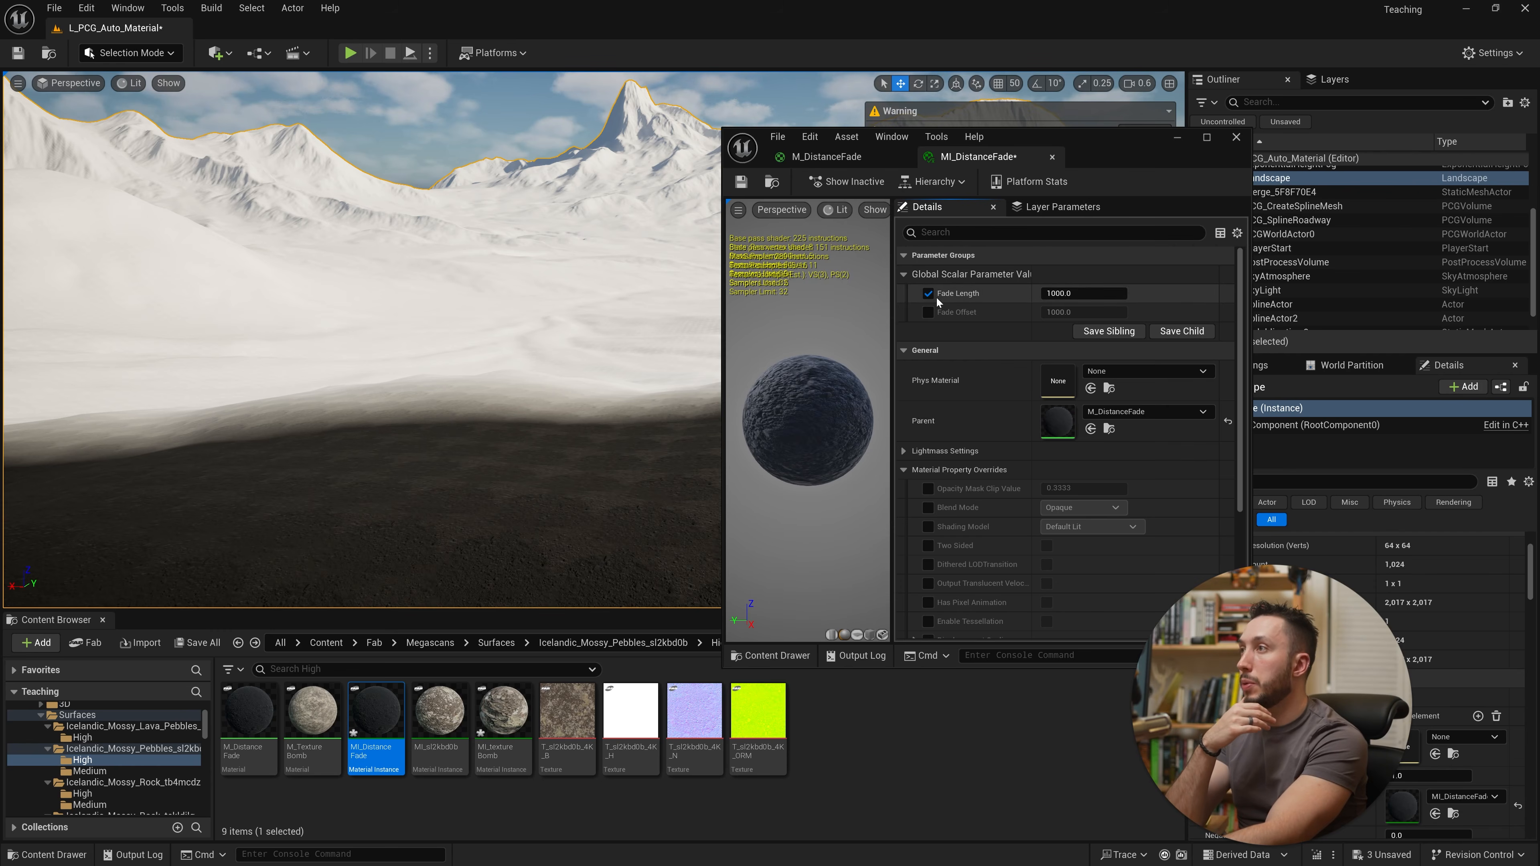
left_click_drag(1113, 290, 1067, 312)
left_click(928, 311)
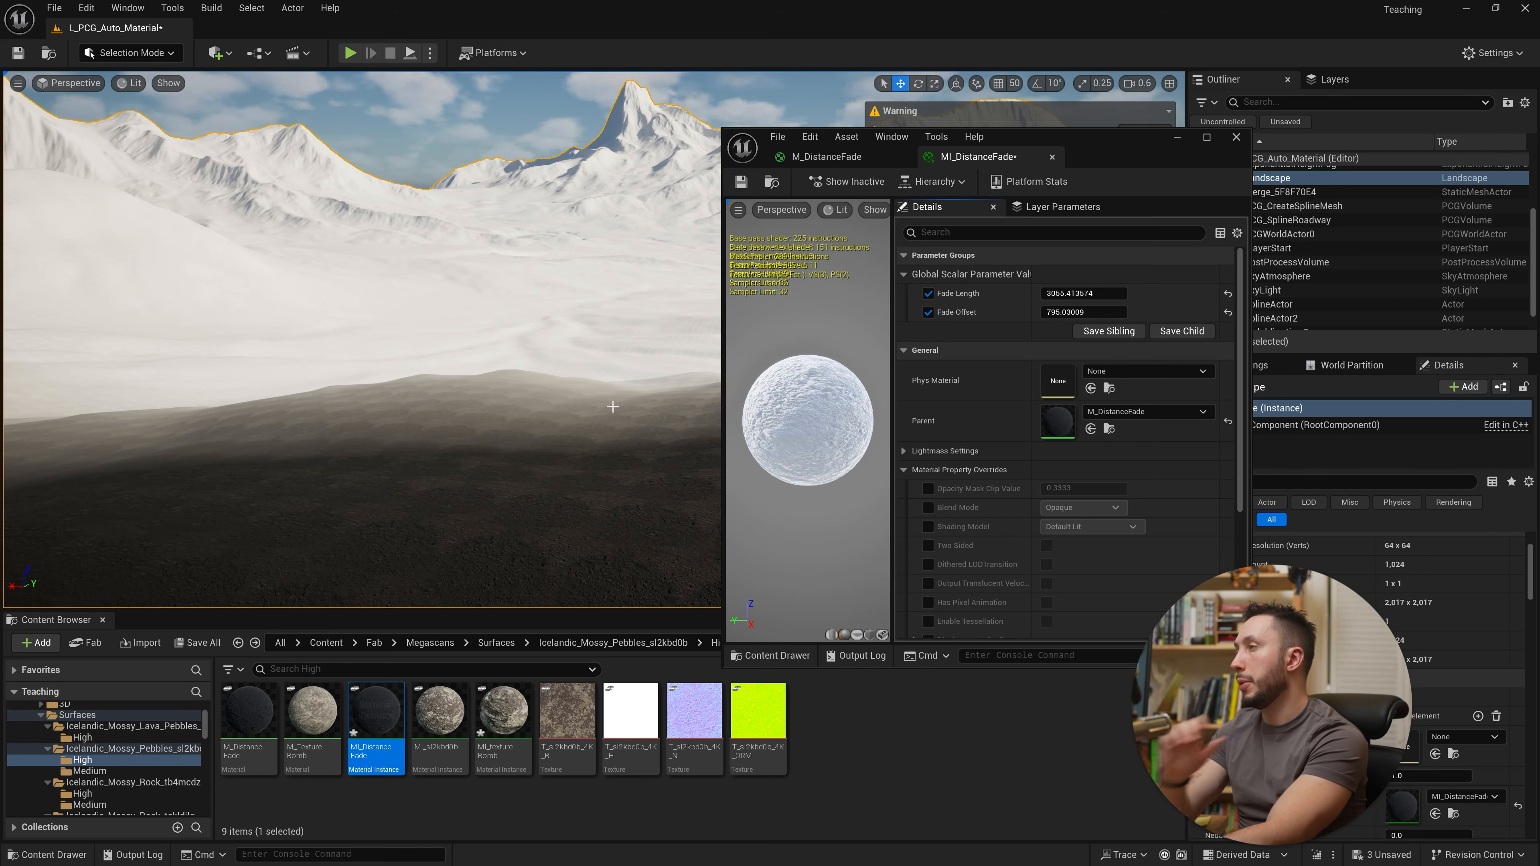
mouse_move(612, 406)
right_mouse_down()
mouse_move(613, 445)
mouse_move(613, 383)
mouse_move(600, 437)
mouse_move(585, 404)
right_mouse_up()
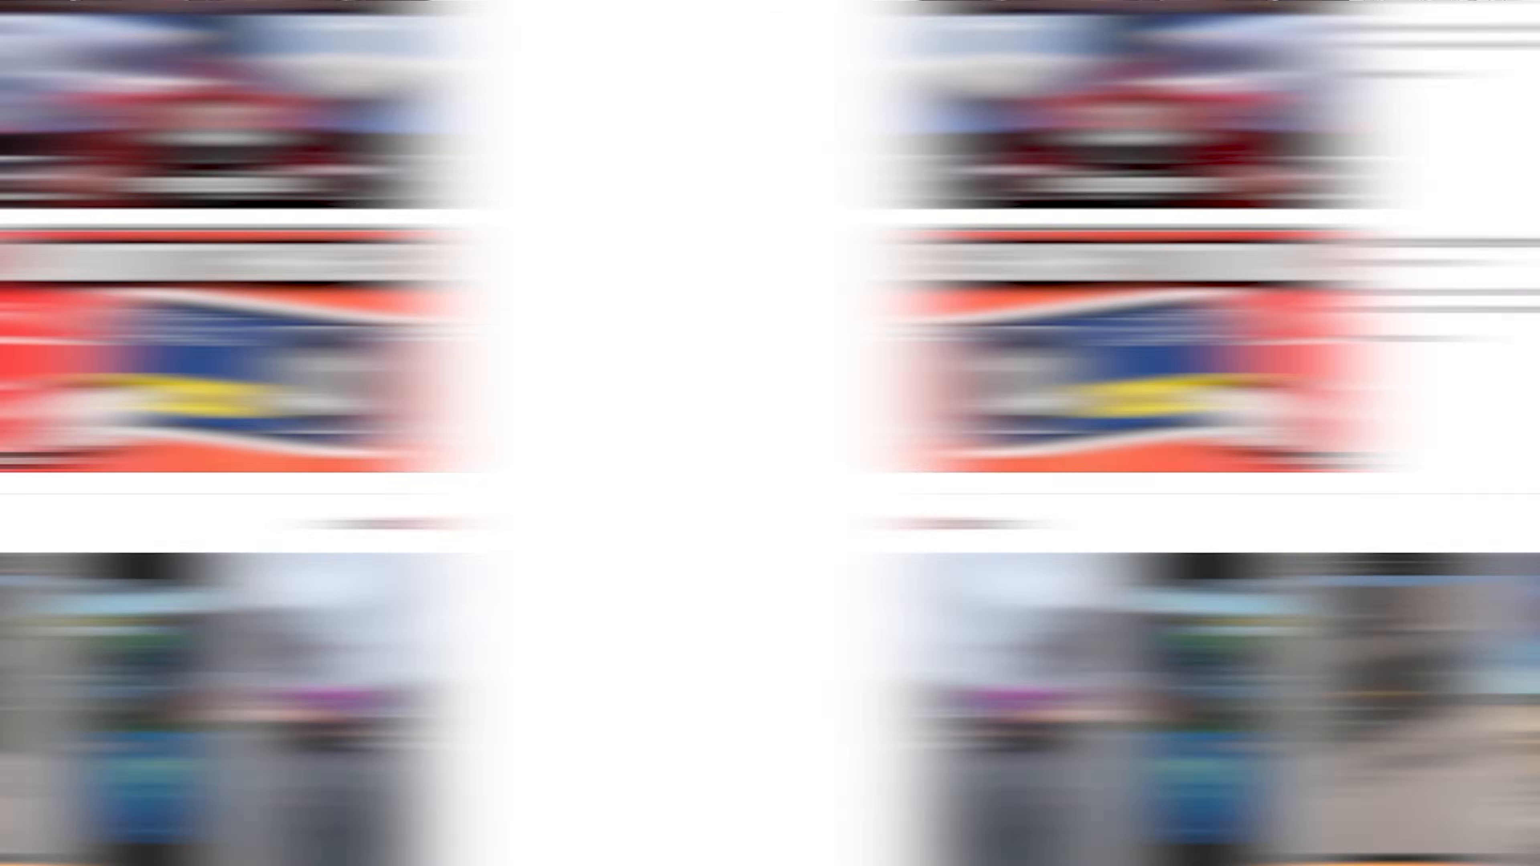
scroll(769, 433, "down", 6)
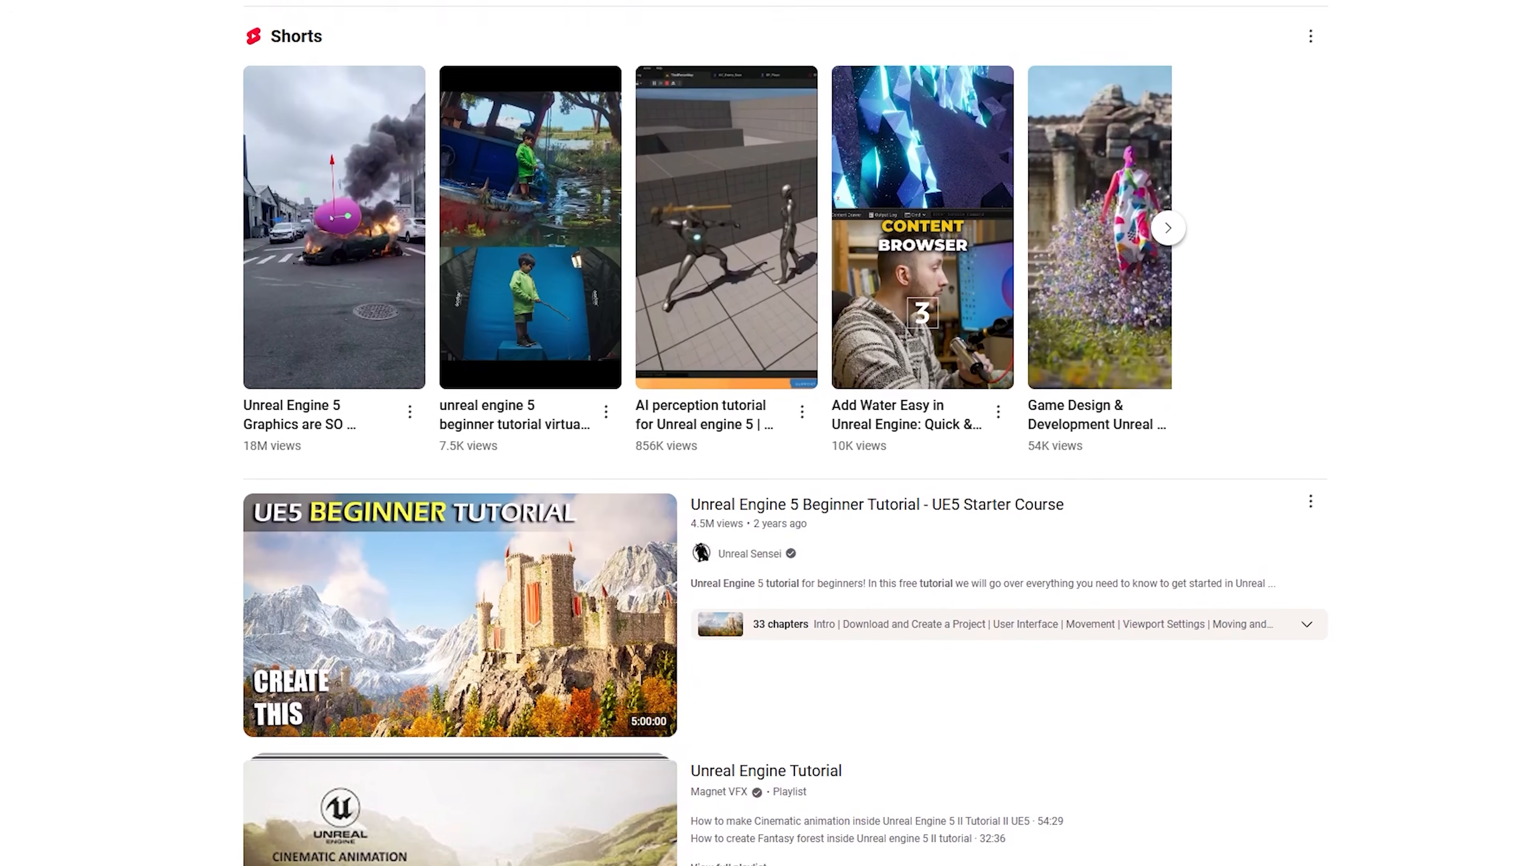
scroll(770, 433, "down", 8)
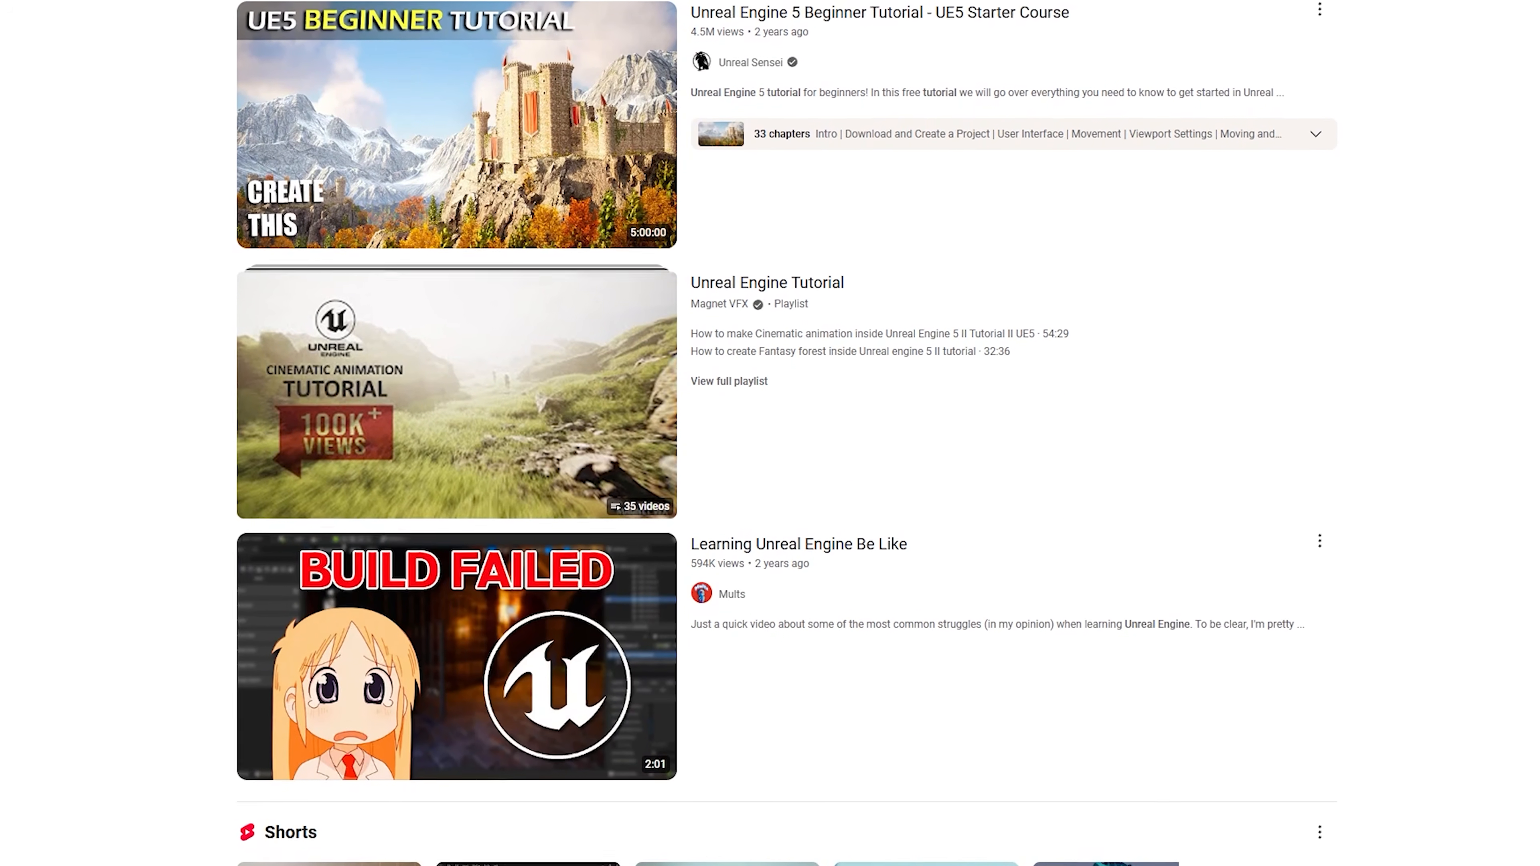
scroll(770, 433, "down", 6)
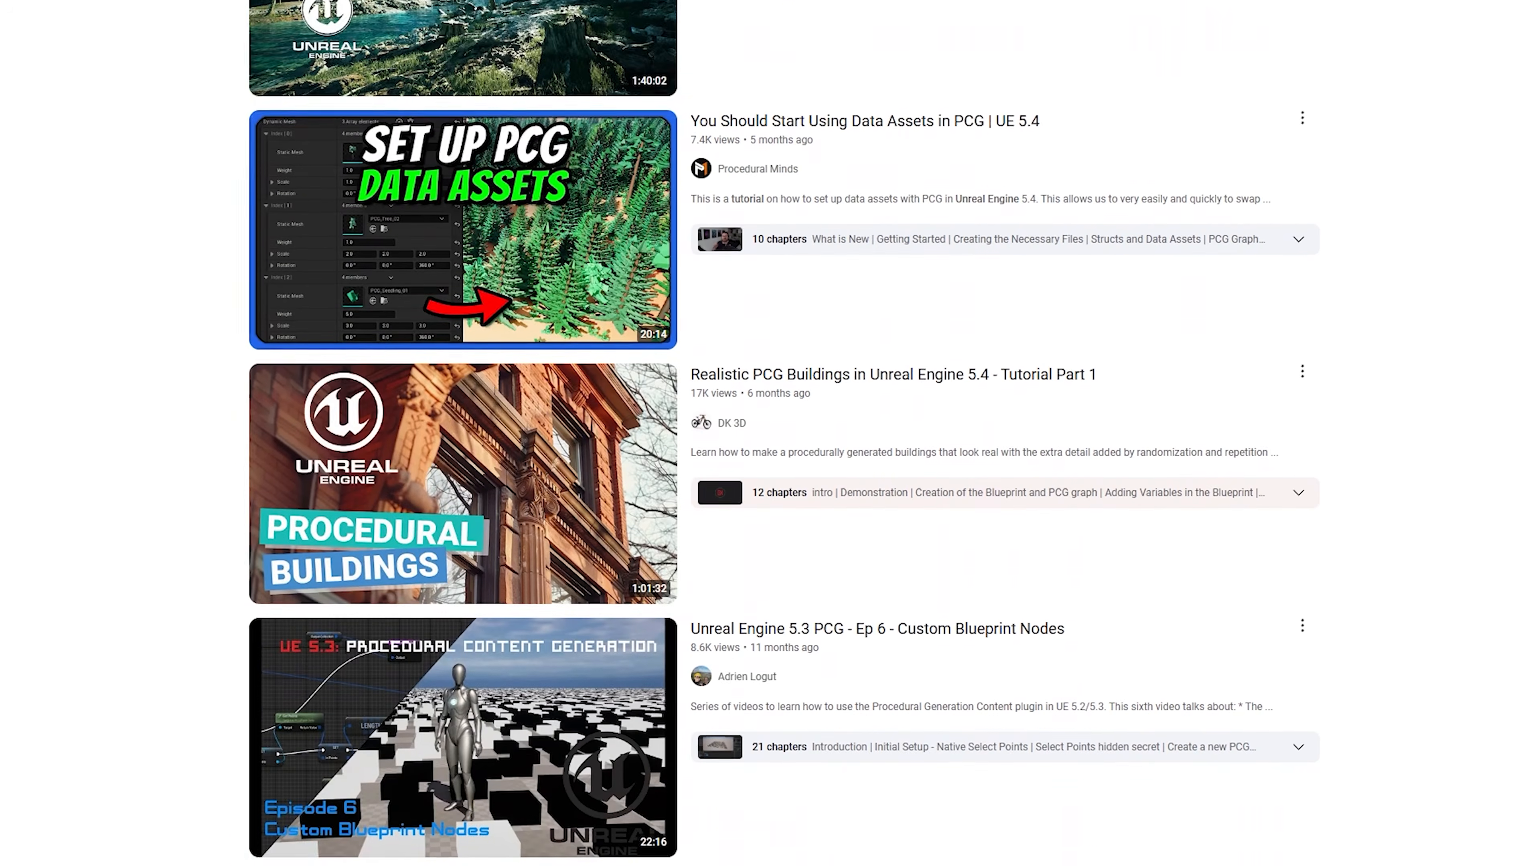
scroll(770, 433, "down", 13)
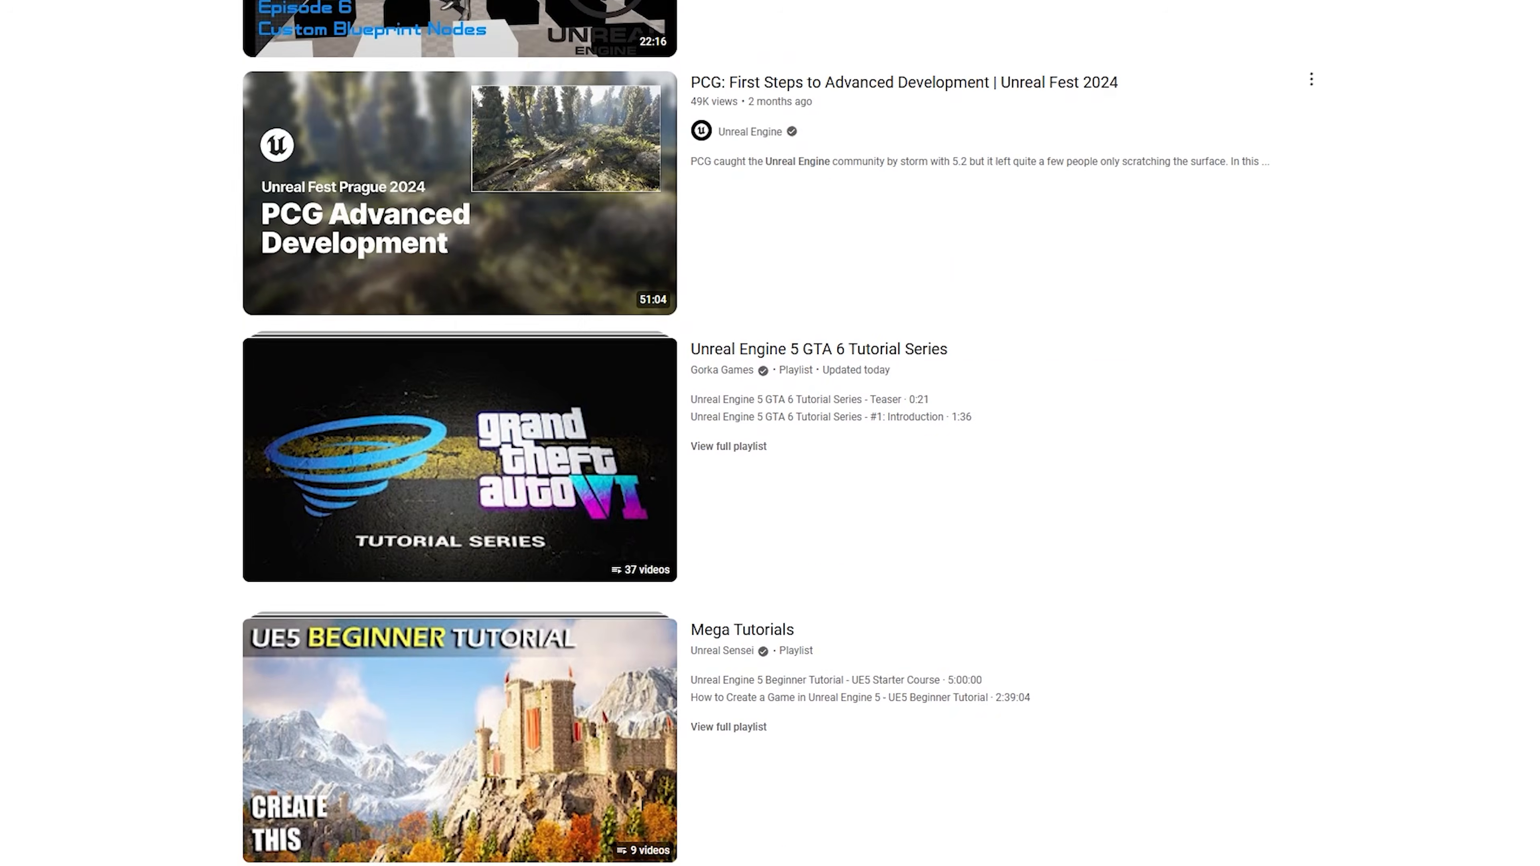
scroll(770, 433, "down", 15)
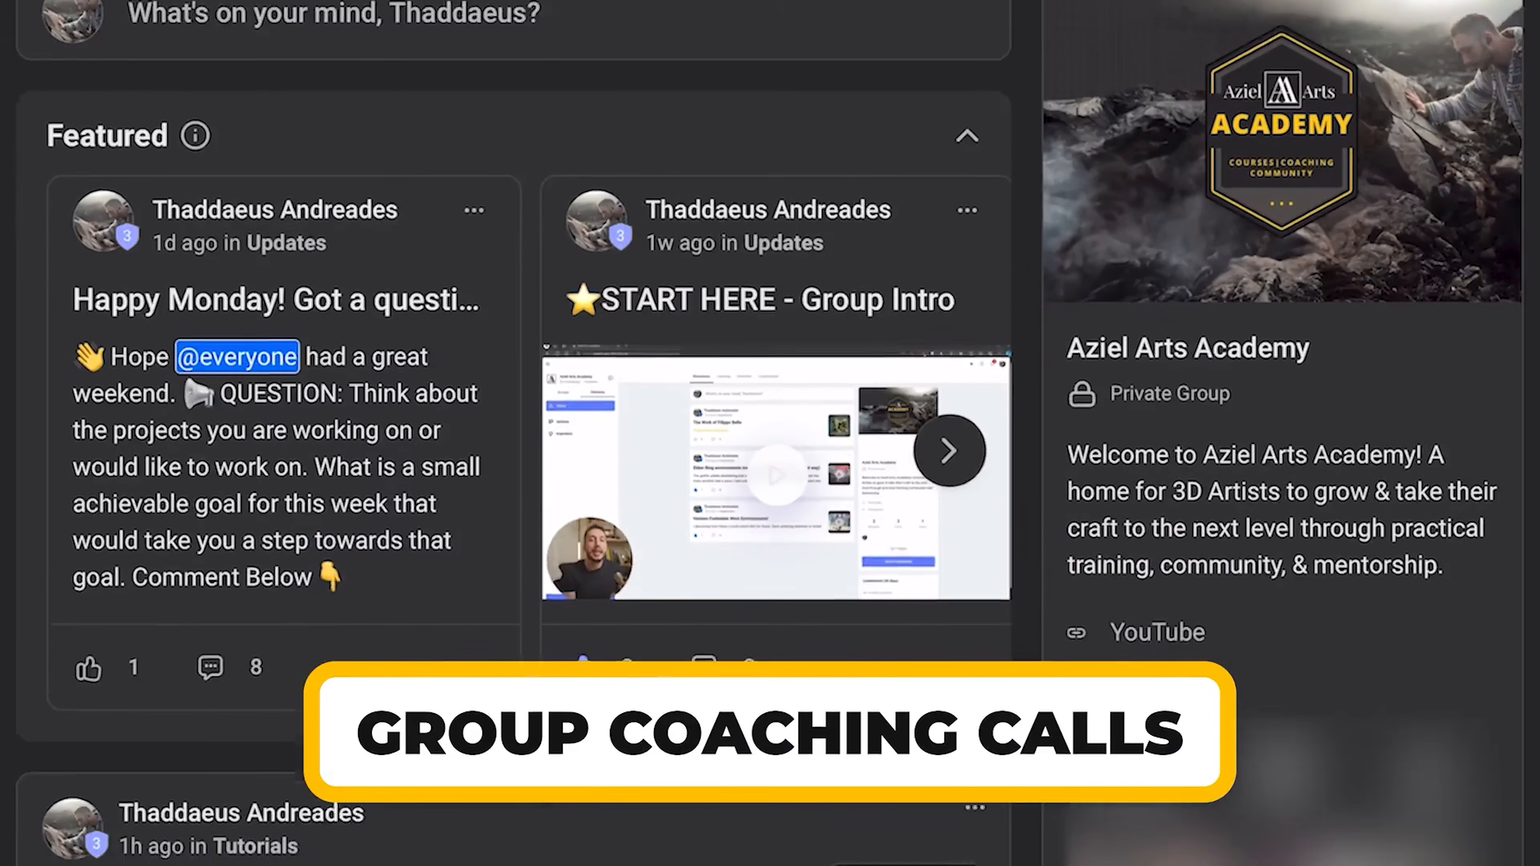
scroll(515, 433, "down", 15)
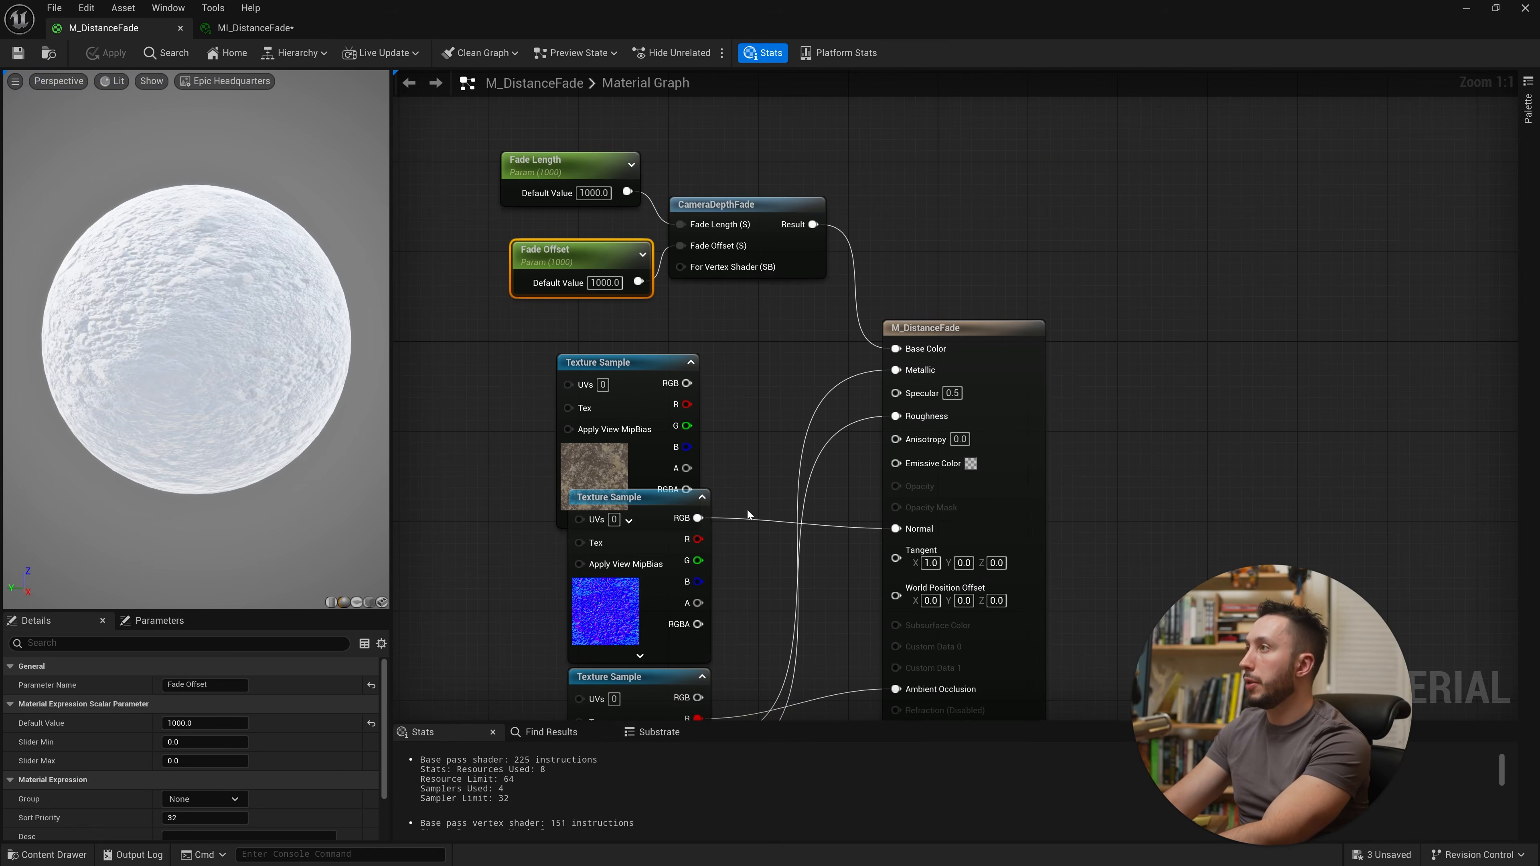
scroll(996, 303, "down", 2)
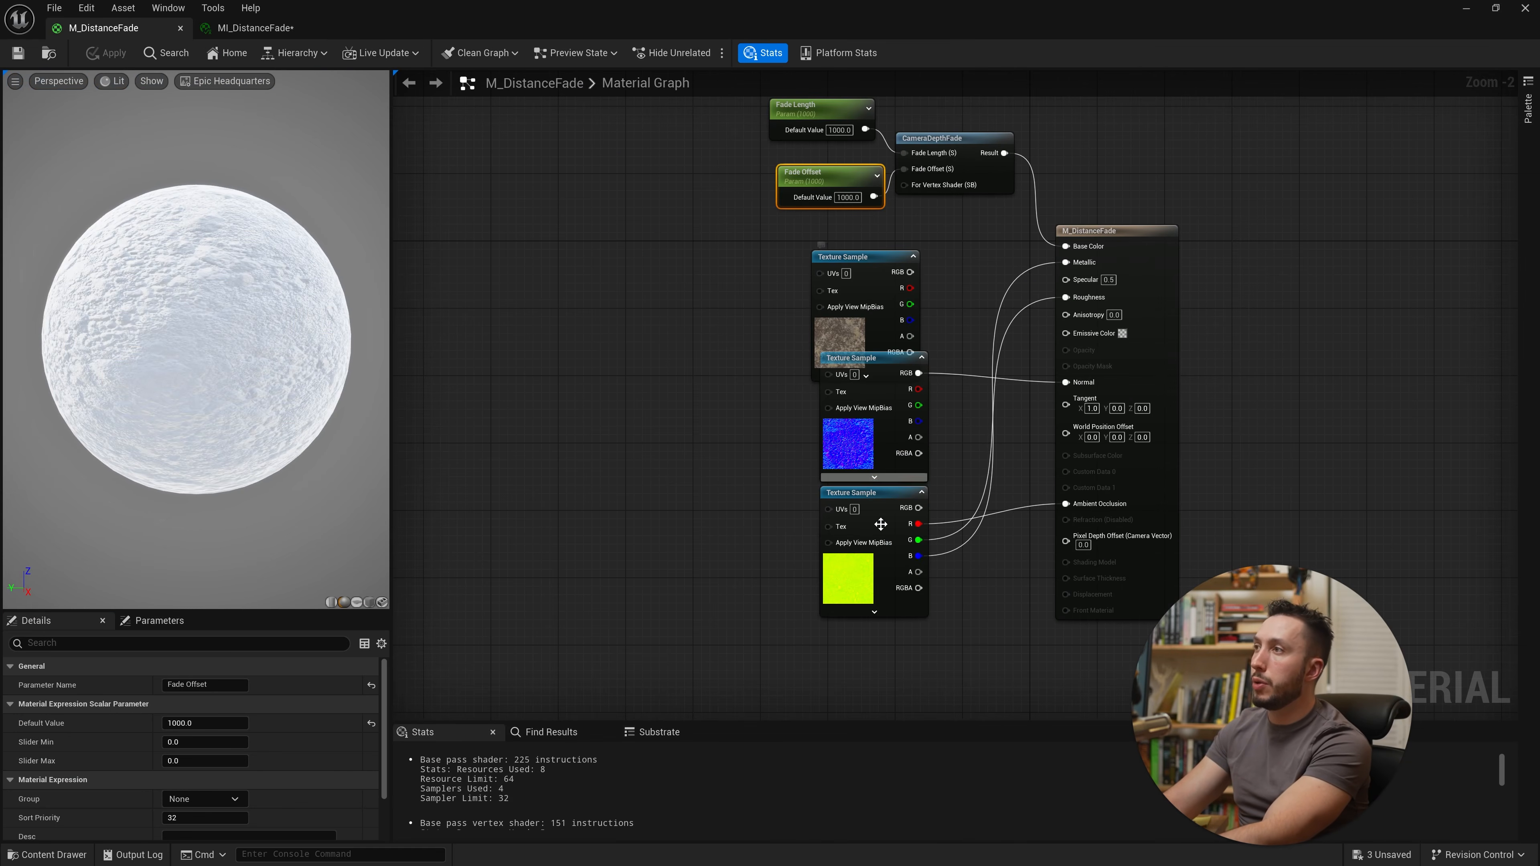
Step: Rearrange the three texture sample nodes into a tidy column to the left of the material node
left_click_drag(881, 720, 801, 242)
left_click_drag(849, 256, 705, 266)
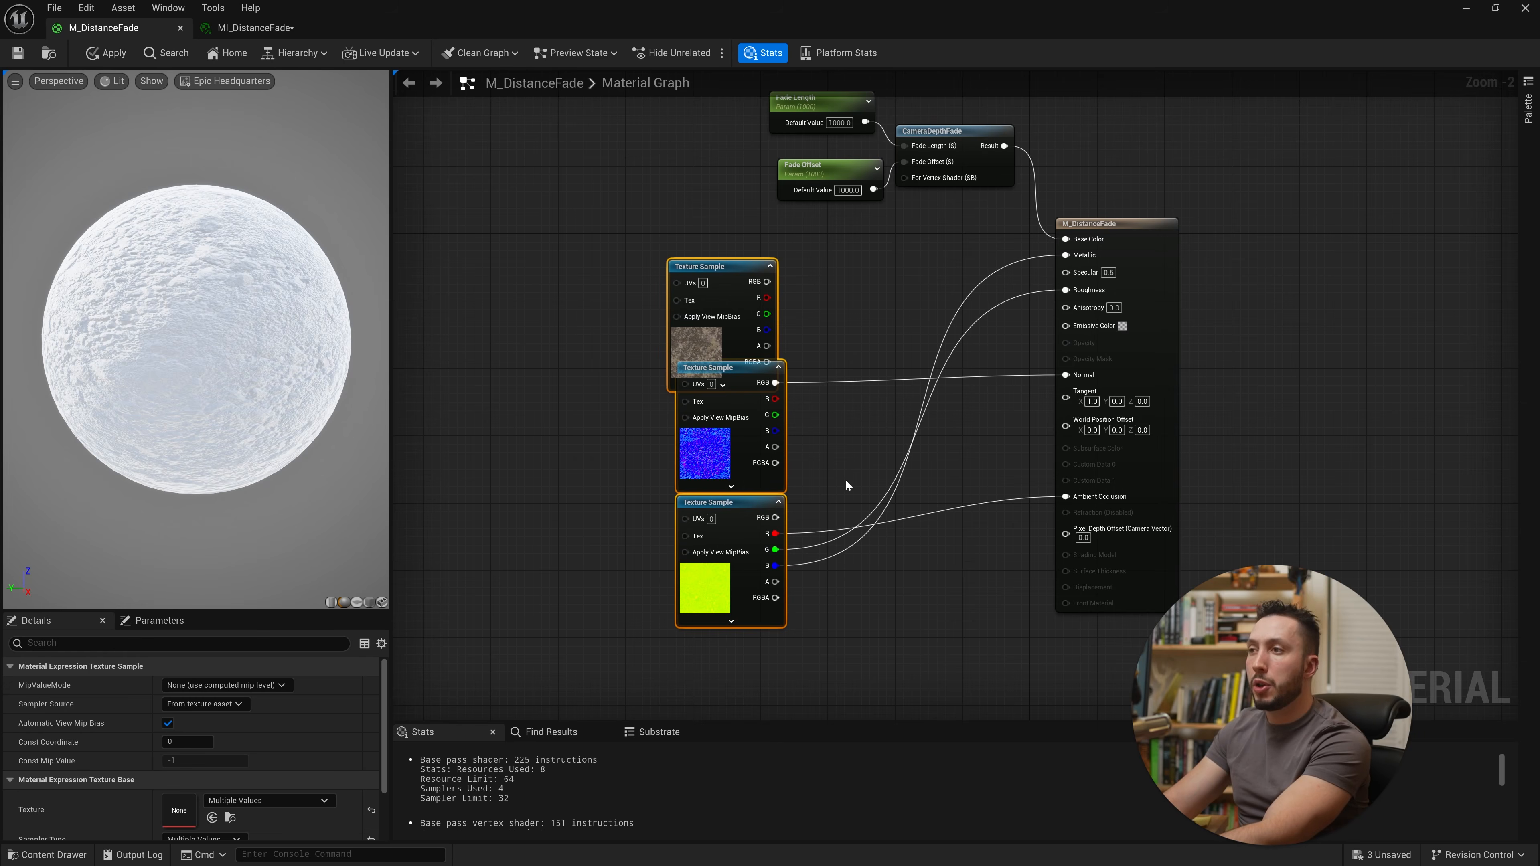
left_click(698, 346)
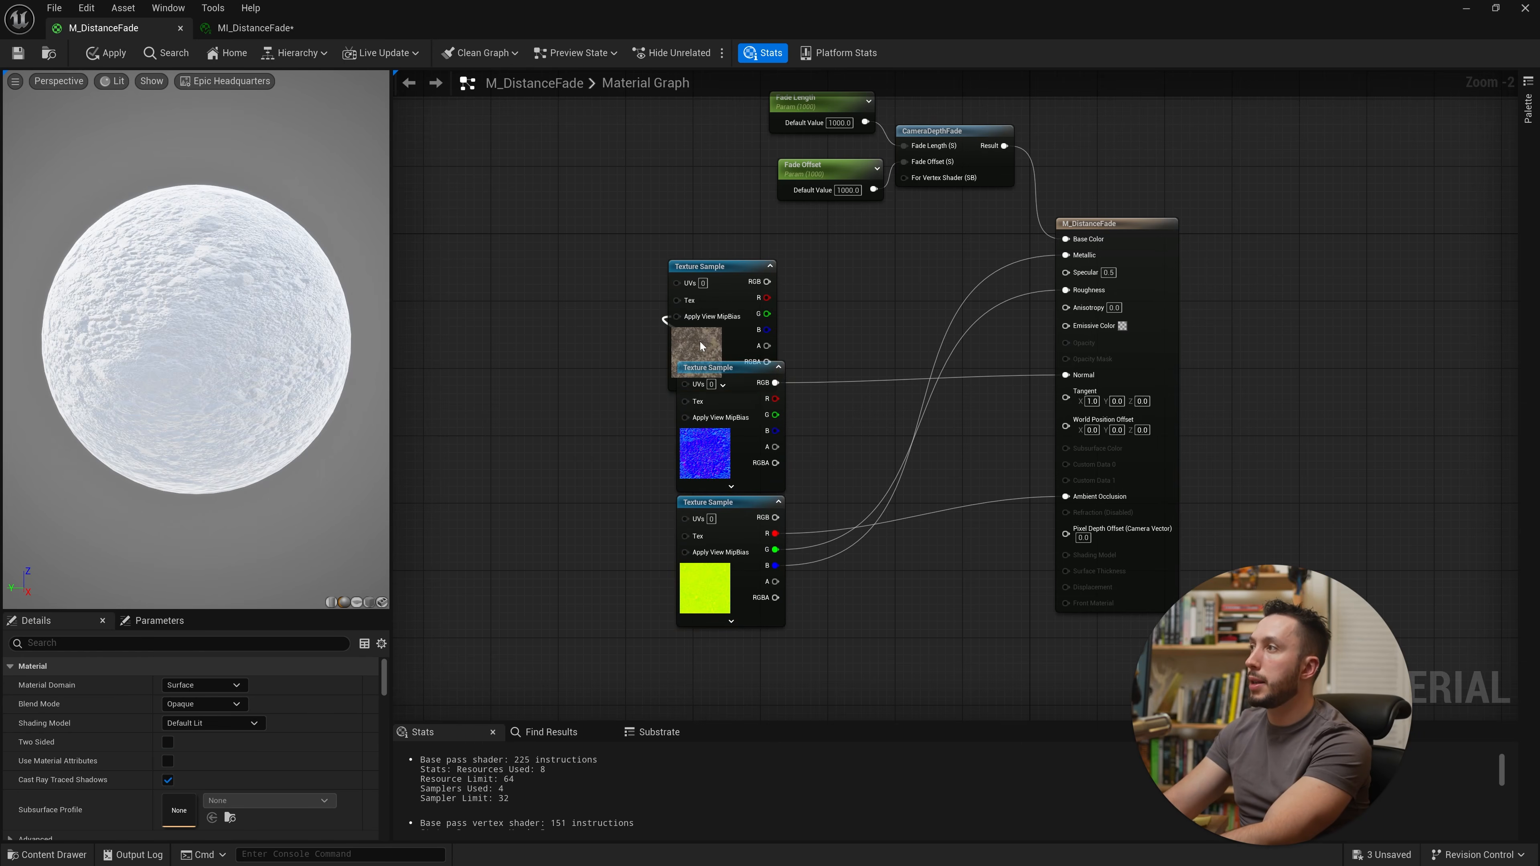
left_click_drag(700, 349, 700, 311)
right_click_drag(1036, 358, 821, 445)
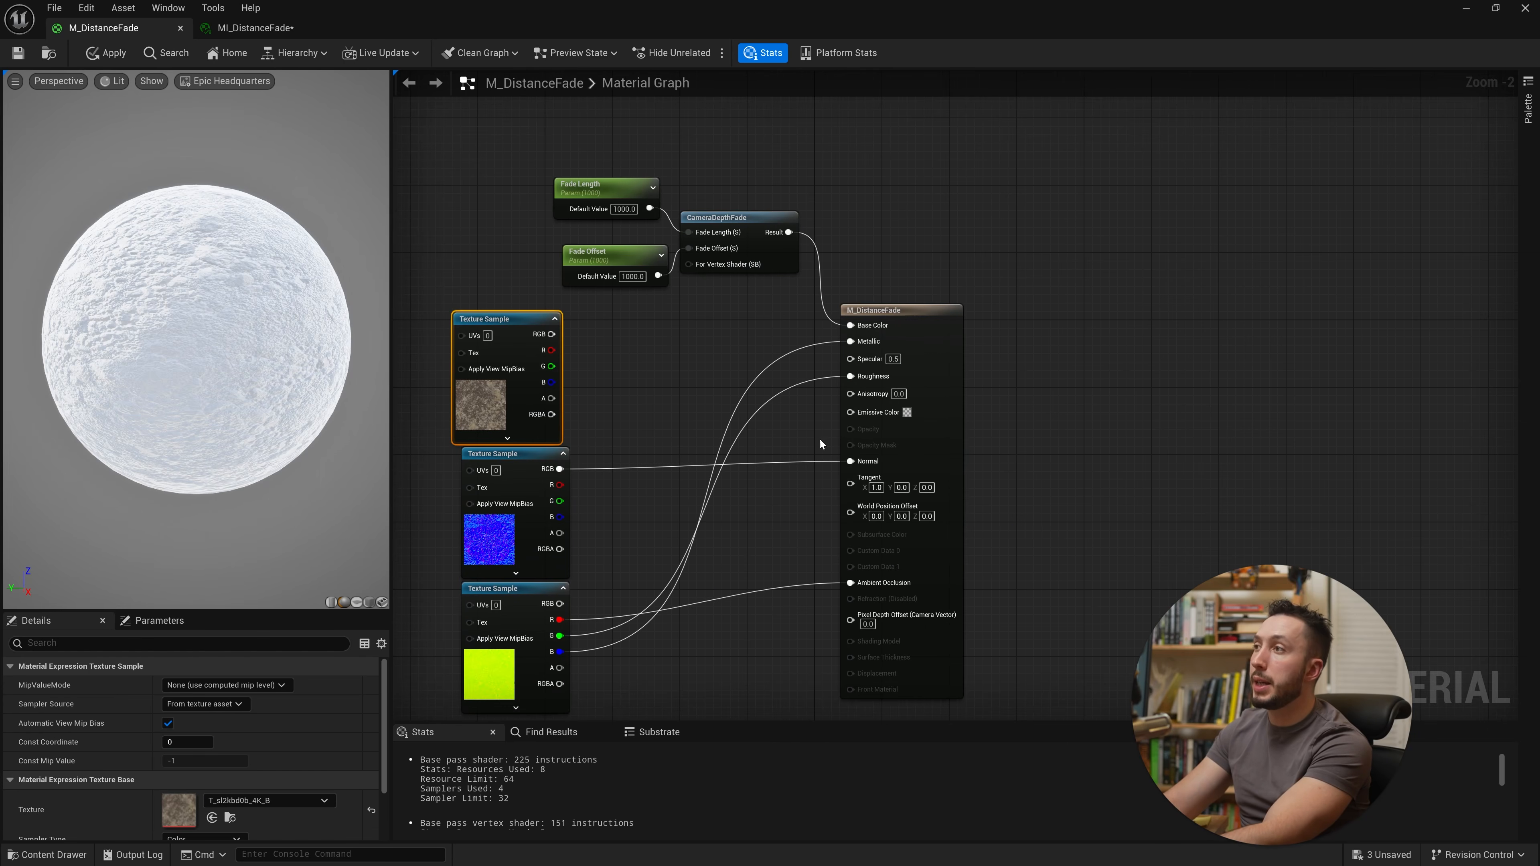
Step: Enable Use Material Attributes on M_DistanceFade and move the collapsed material output node aside
left_click(954, 407)
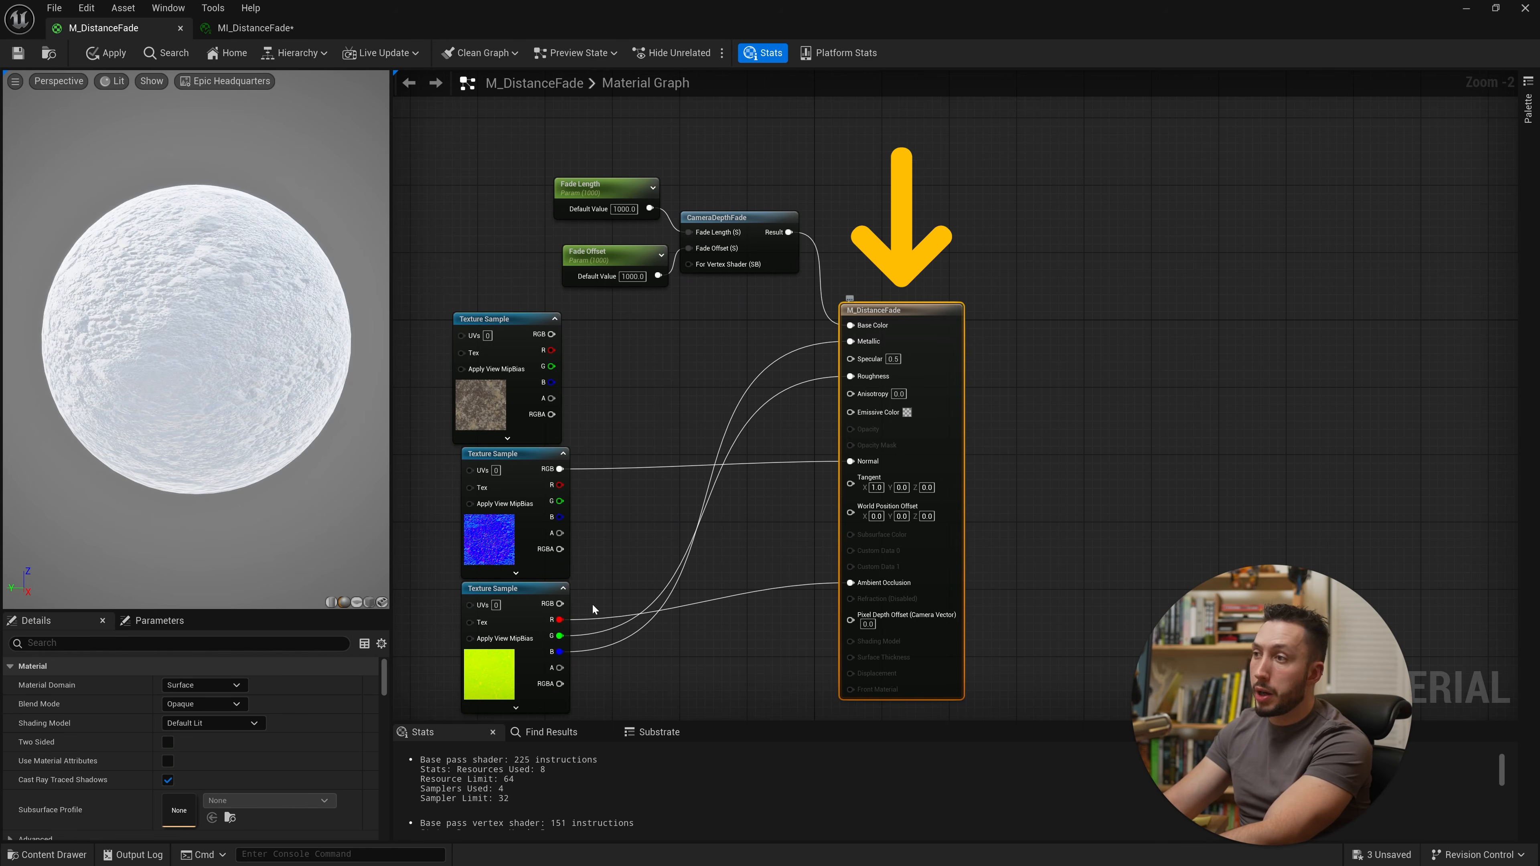
left_click(168, 762)
left_click_drag(875, 310, 1085, 385)
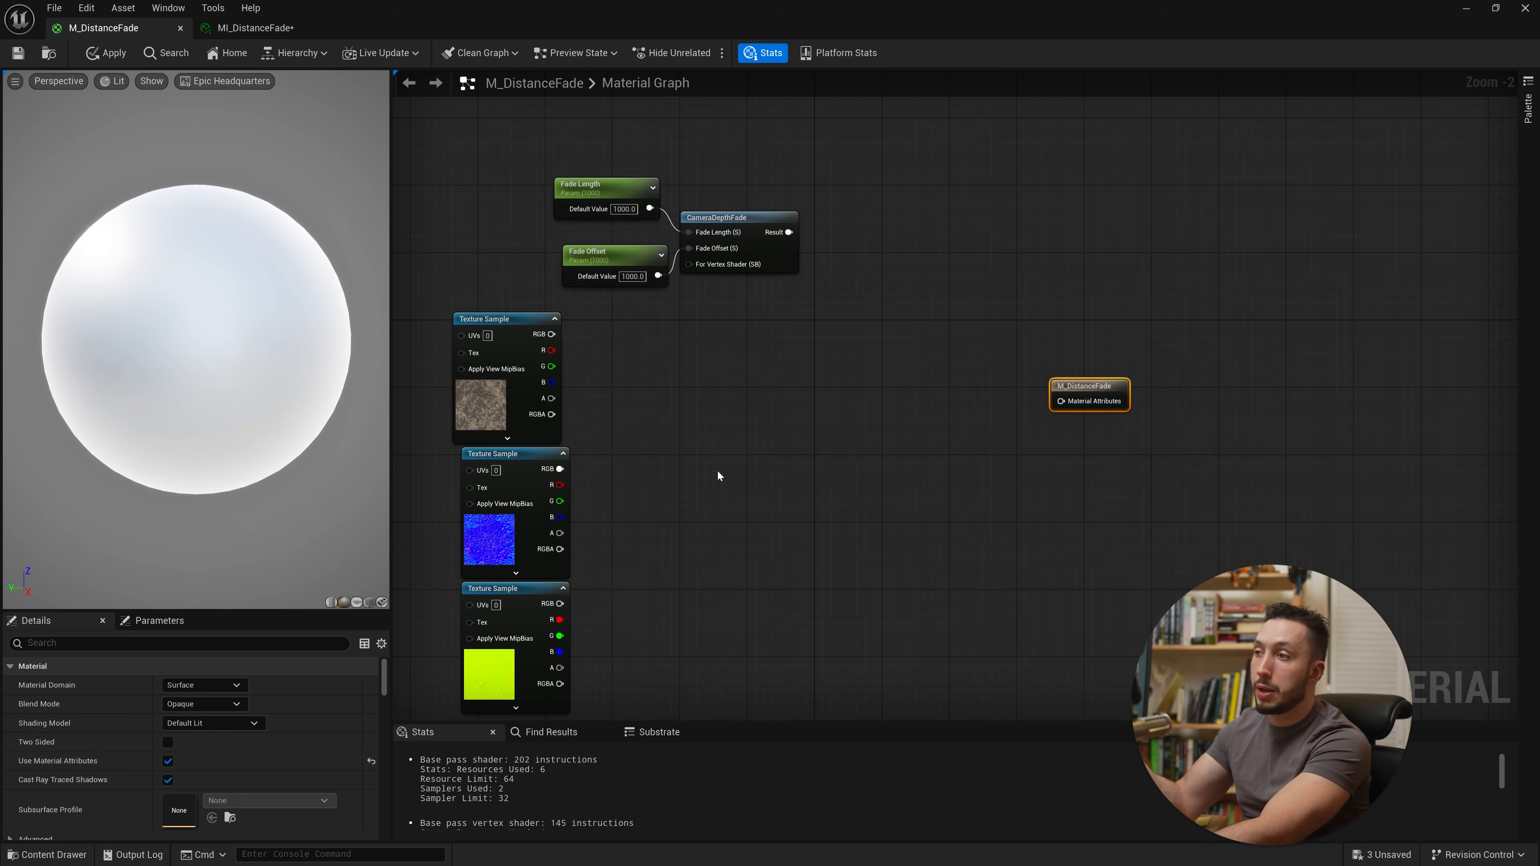
Step: Add a MakeMaterialAttributes node and wire the texture samples into its inputs
right_click(752, 461)
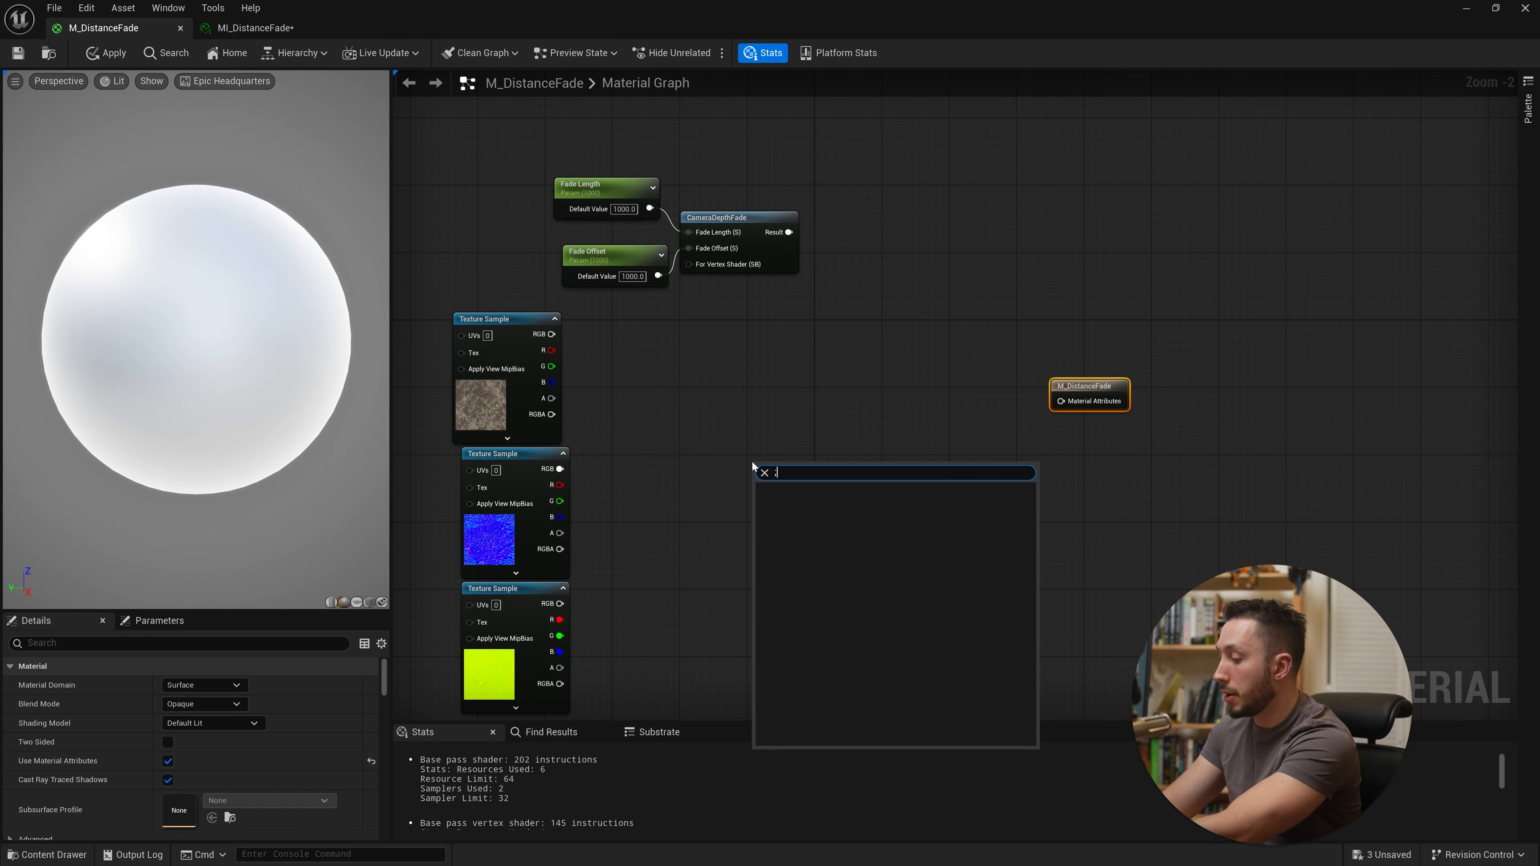
type("mat")
left_click(849, 539)
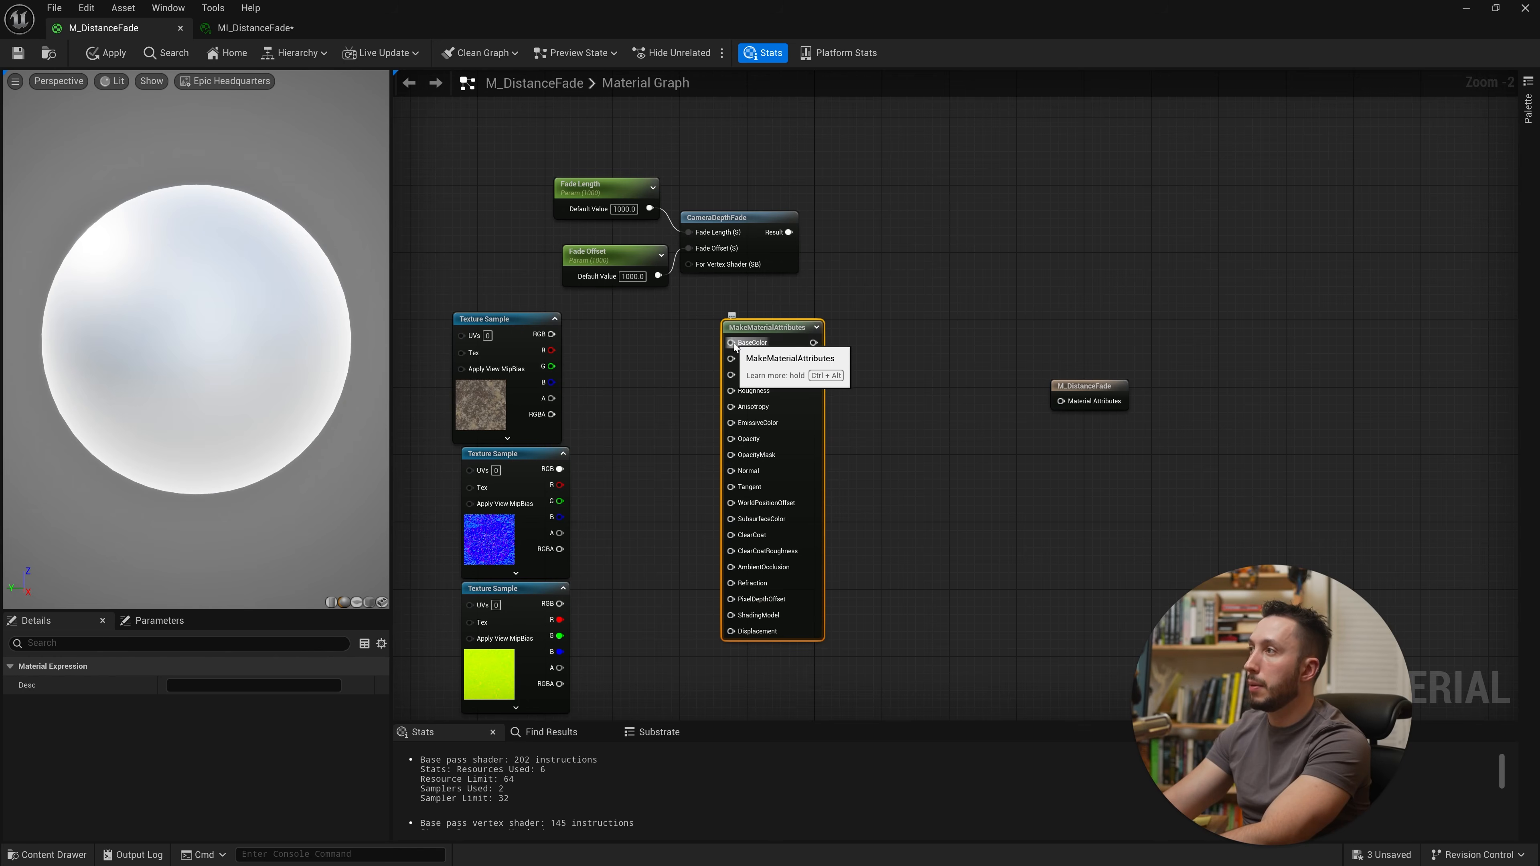
left_click_drag(731, 342, 556, 338)
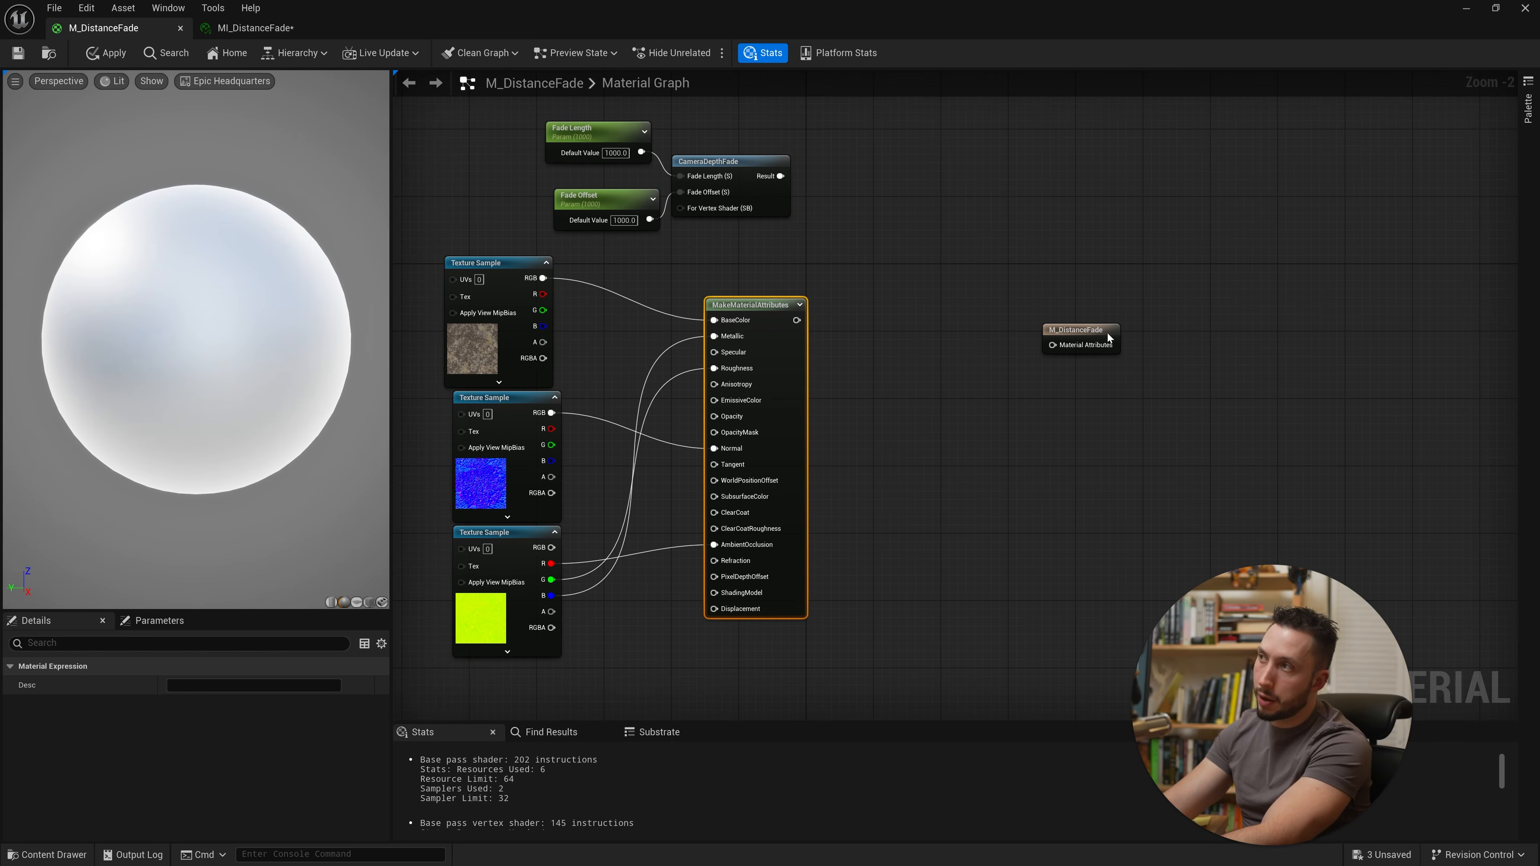
Step: Reposition the material output node and the fade parameter nodes to clear space in the graph
left_click_drag(1107, 334, 1141, 317)
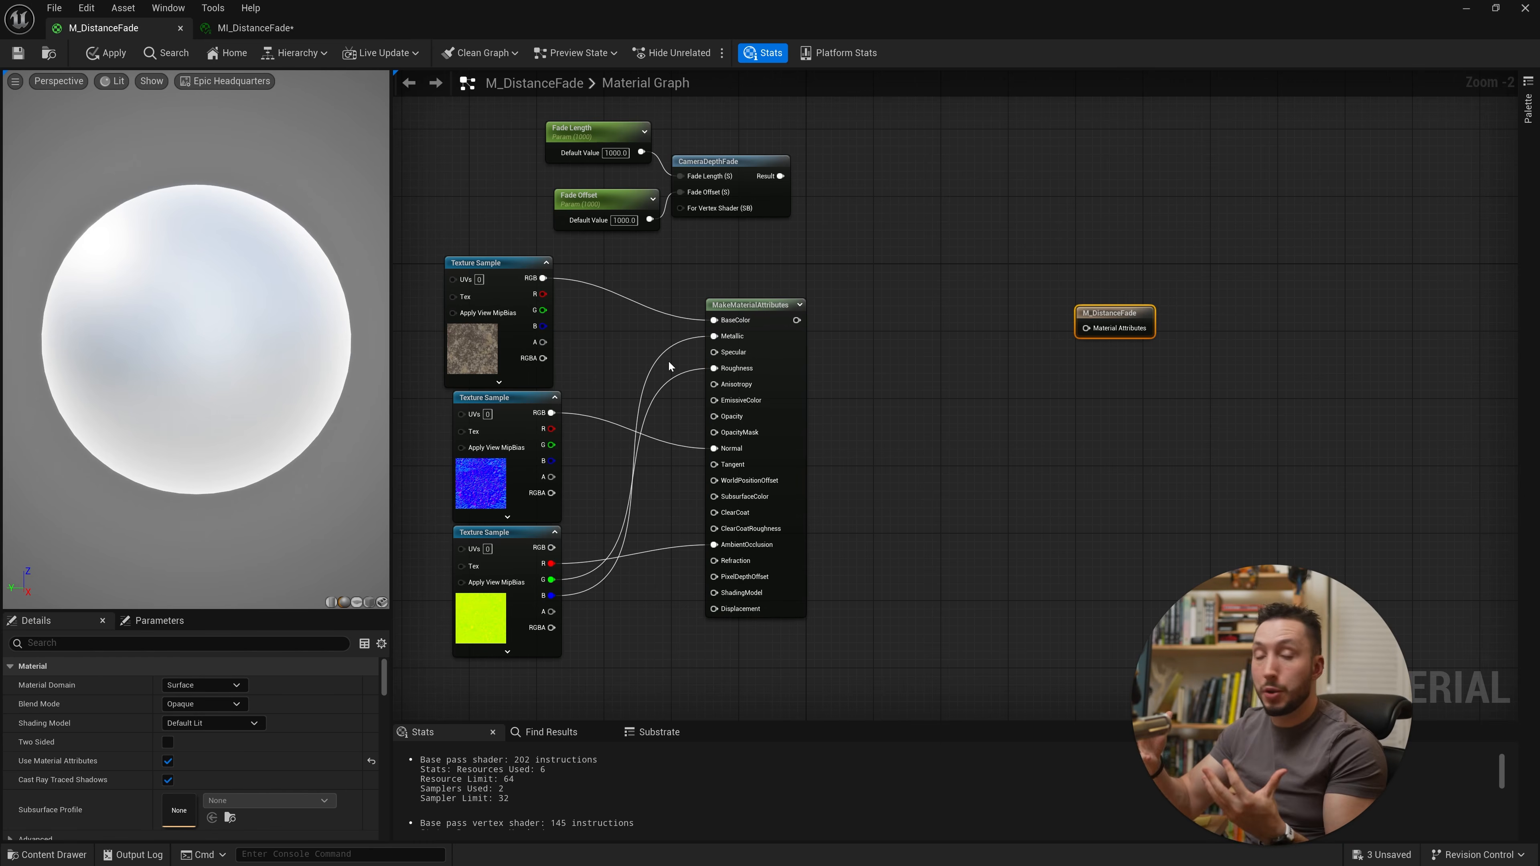
right_click_drag(919, 459, 1054, 533)
left_click_drag(954, 196, 778, 280)
left_click_drag(895, 238, 888, 148)
right_click_drag(931, 234, 726, 310)
scroll(817, 303, "down", 1)
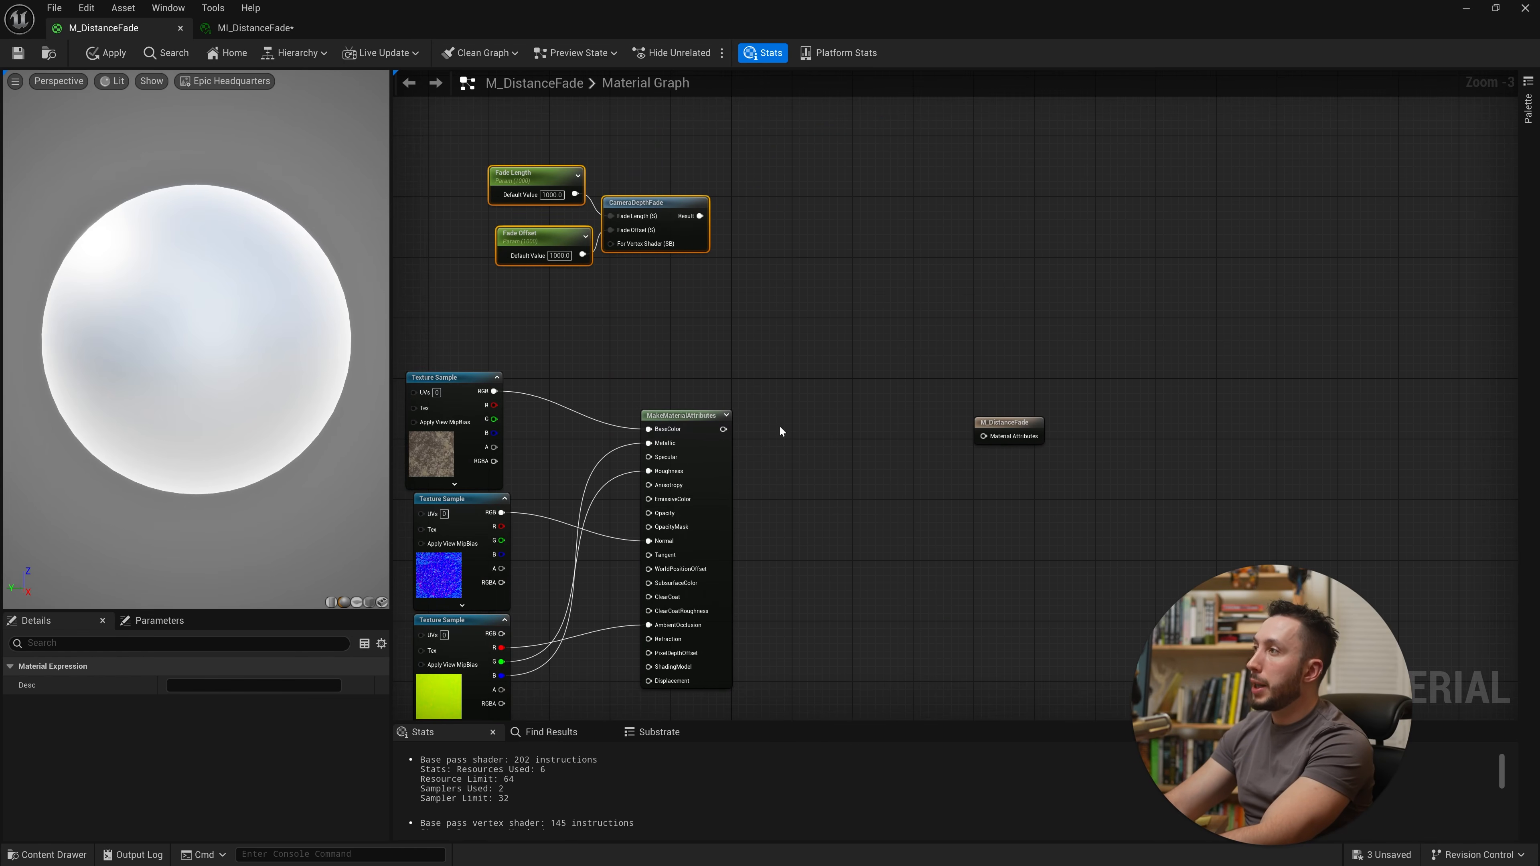
Step: Duplicate the texture samples and MakeMaterialAttributes group and place the copy below the original
right_click_drag(781, 433, 820, 286)
left_click_drag(870, 214, 475, 567)
right_click_drag(860, 548, 855, 449)
key("ctrl+c")
key("ctrl+v")
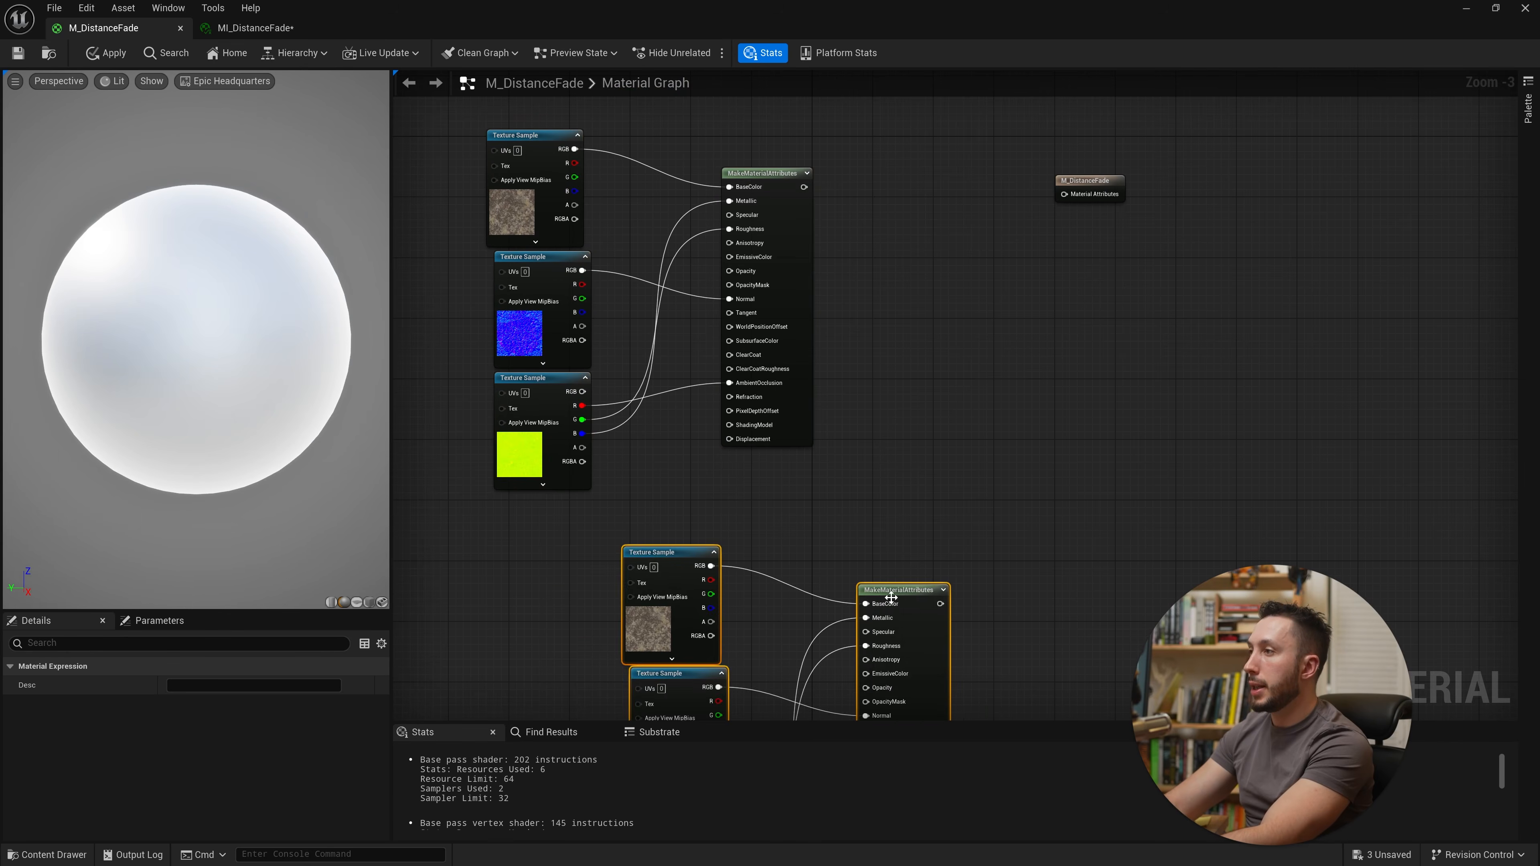
left_click_drag(904, 584, 758, 567)
right_click_drag(758, 567, 603, 721)
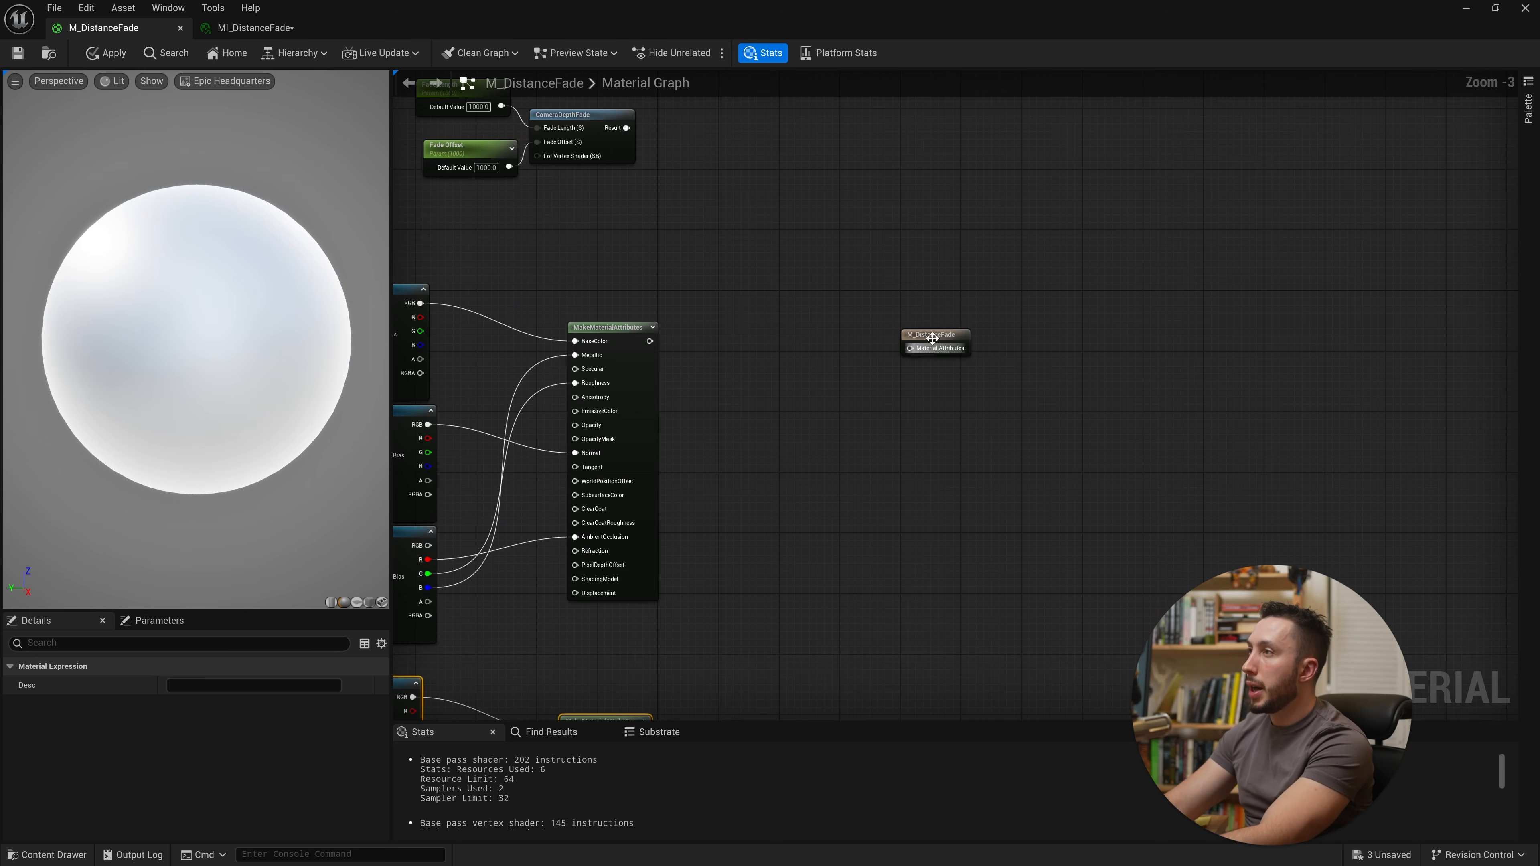
Step: Add a BlendMaterialAttributes node and connect the two MakeMaterialAttributes outputs into its A and B inputs
left_click_drag(917, 352, 1000, 553)
right_click_drag(1001, 553, 933, 502)
right_click(934, 501)
type("material blend")
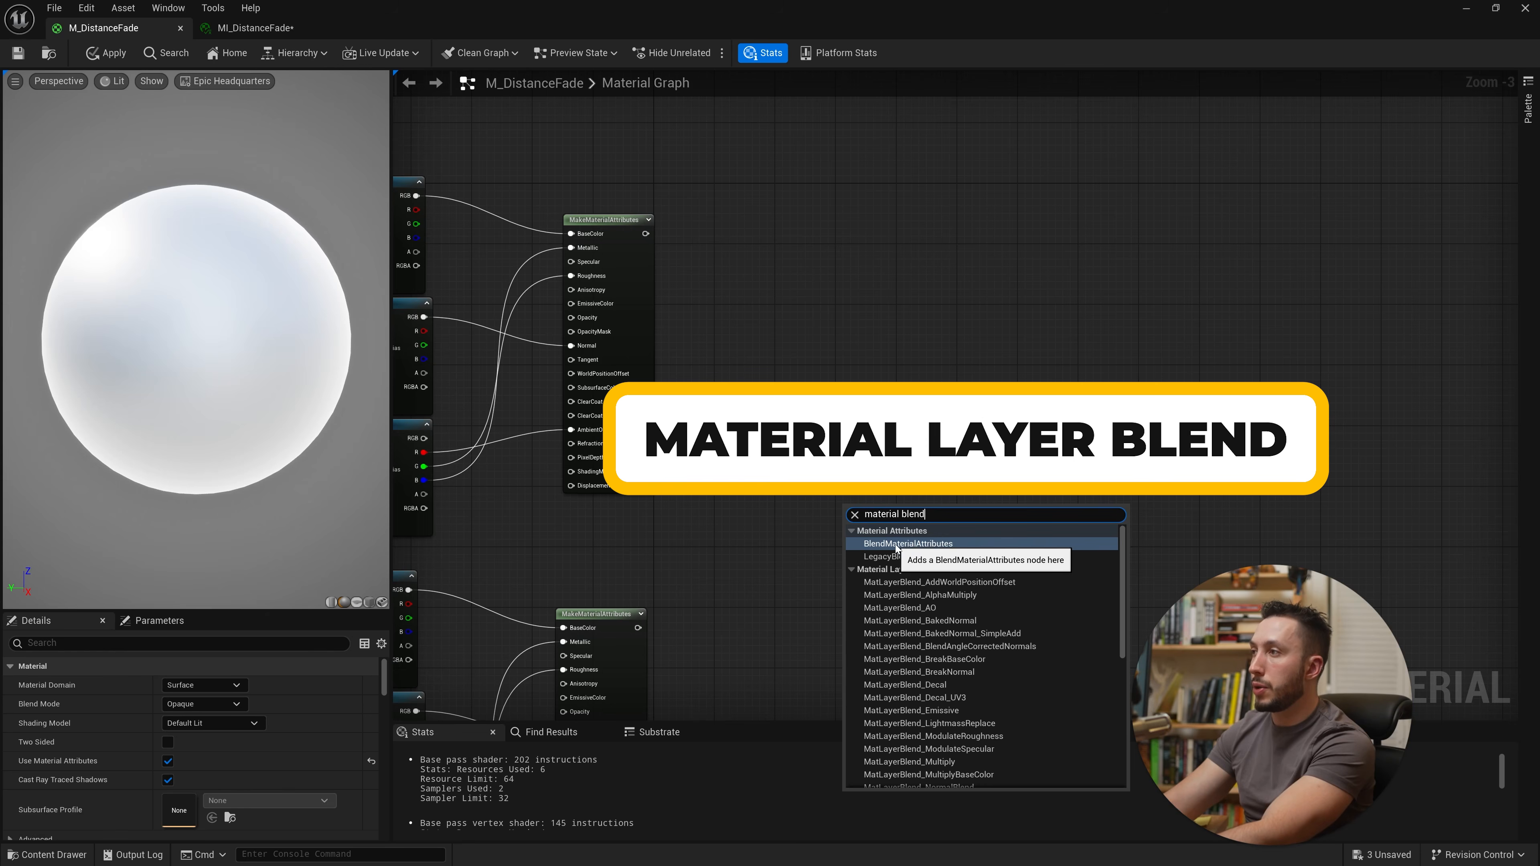
left_click(926, 545)
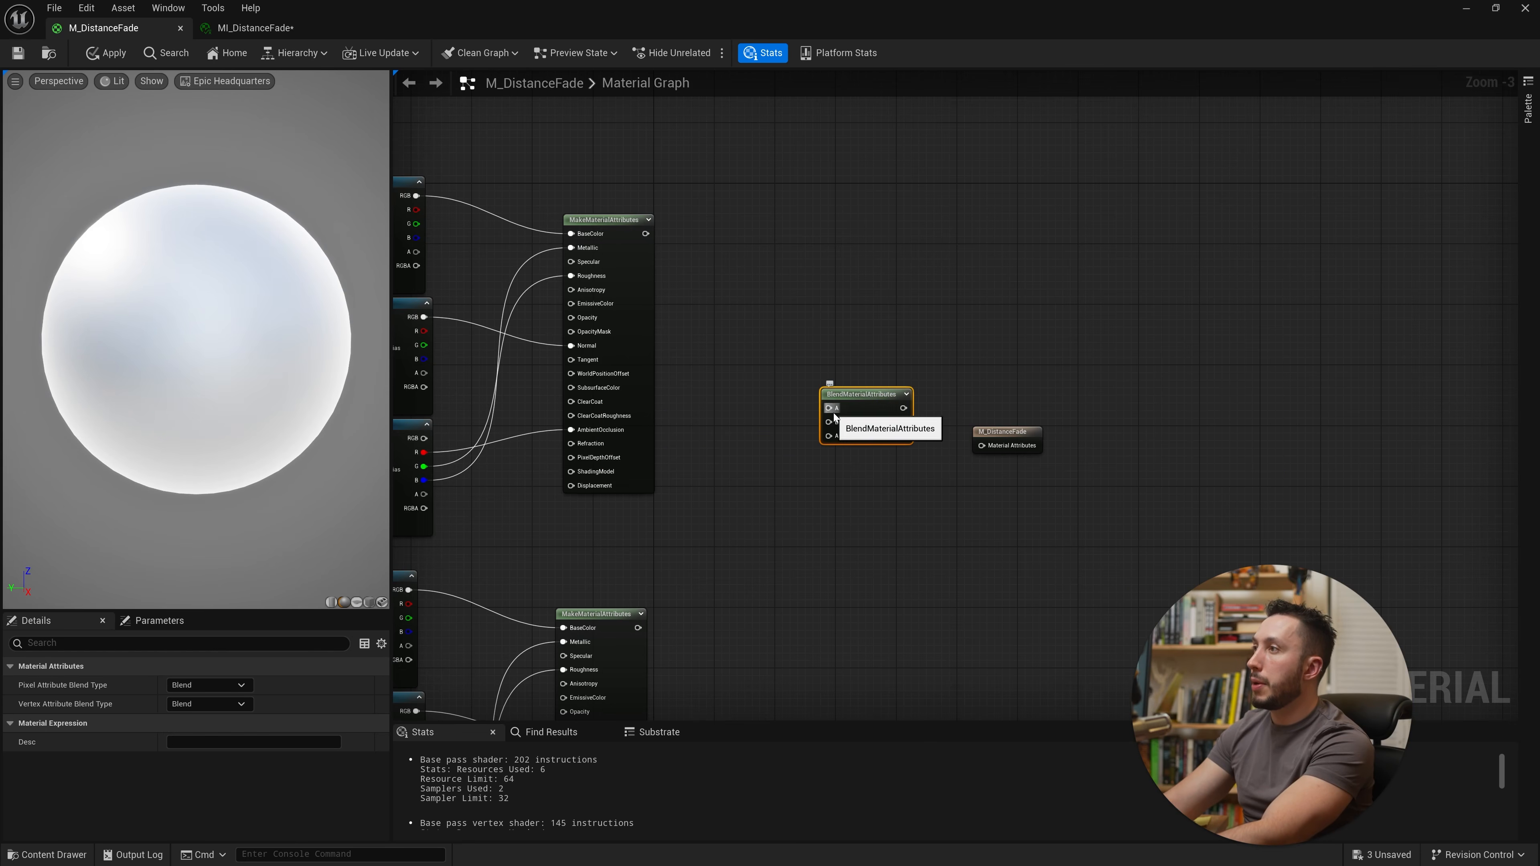
left_click_drag(828, 408, 645, 233)
left_click_drag(828, 421, 637, 628)
Step: Connect the CameraDepthFade result to the blend's Alpha and the blend output to the material's Material Attributes
right_click_drag(782, 559, 1086, 649)
right_click_drag(1029, 309, 963, 367)
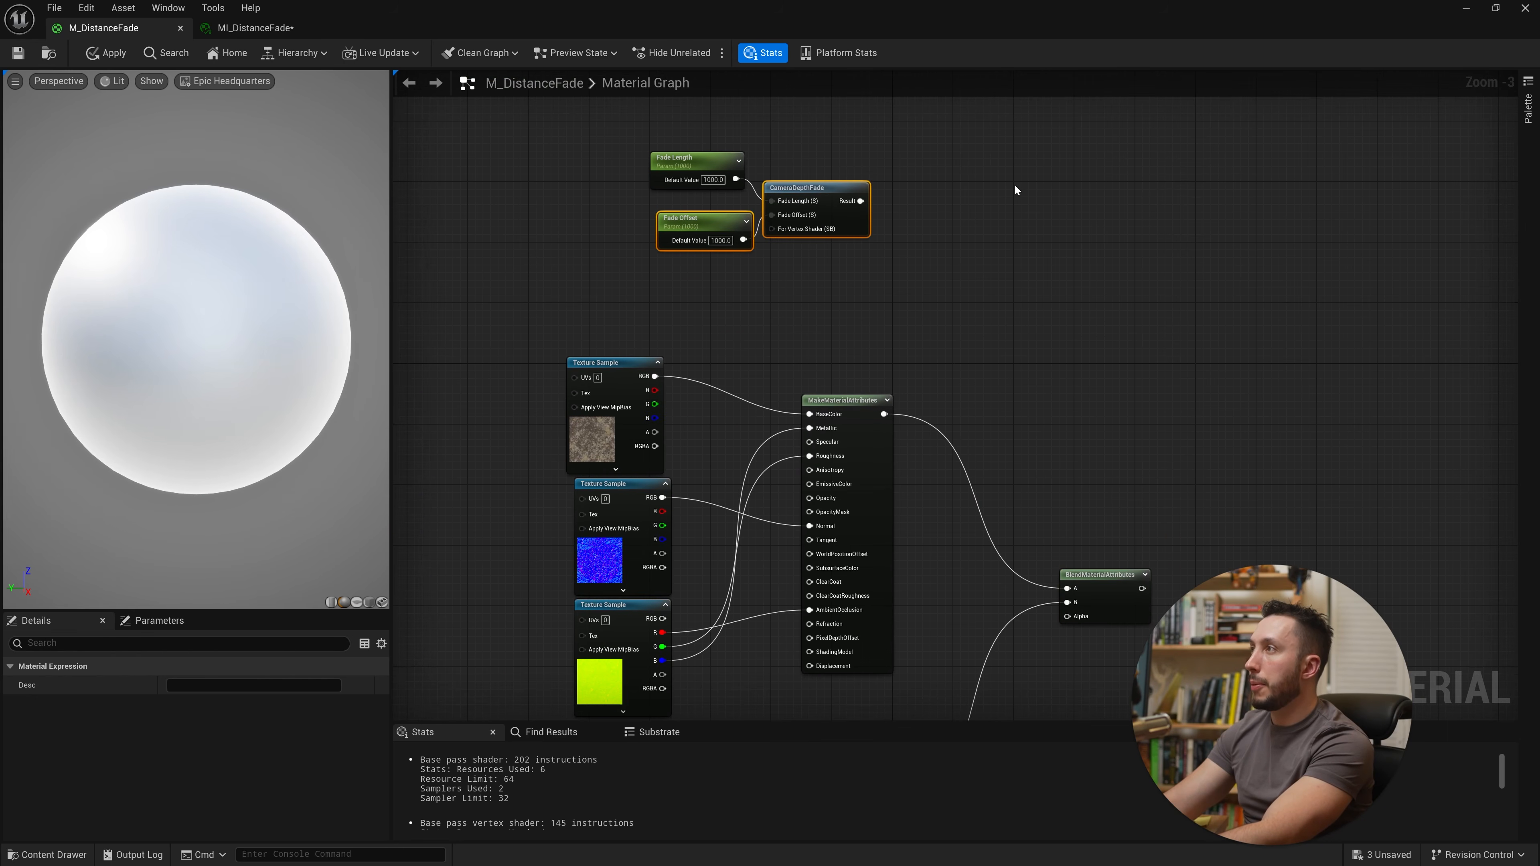
left_click_drag(1015, 190, 741, 315)
left_click_drag(798, 197, 798, 417)
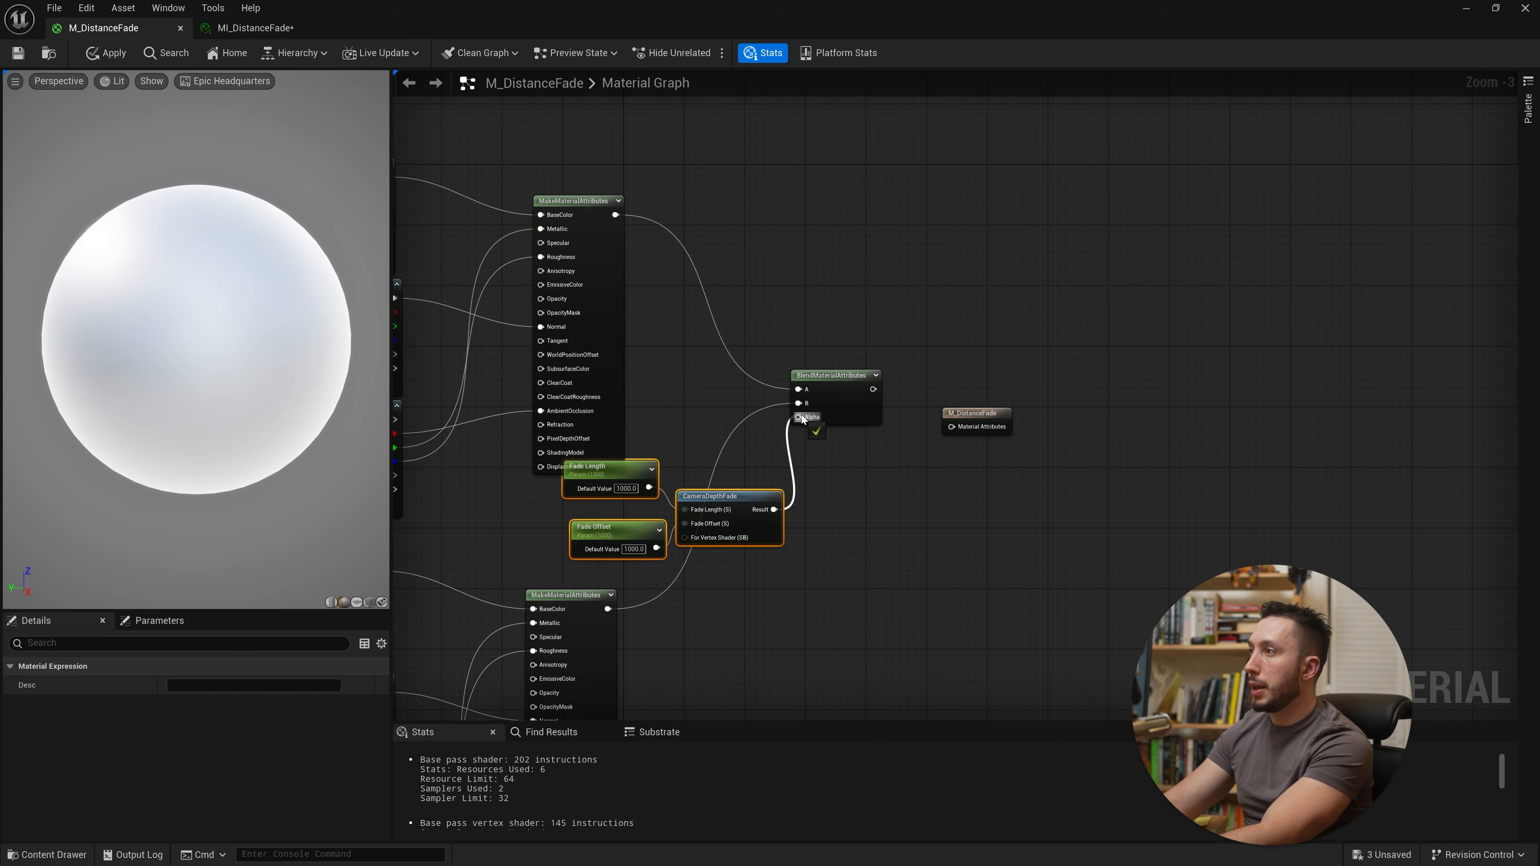
left_click_drag(996, 412, 1042, 358)
left_click_drag(873, 389, 1025, 376)
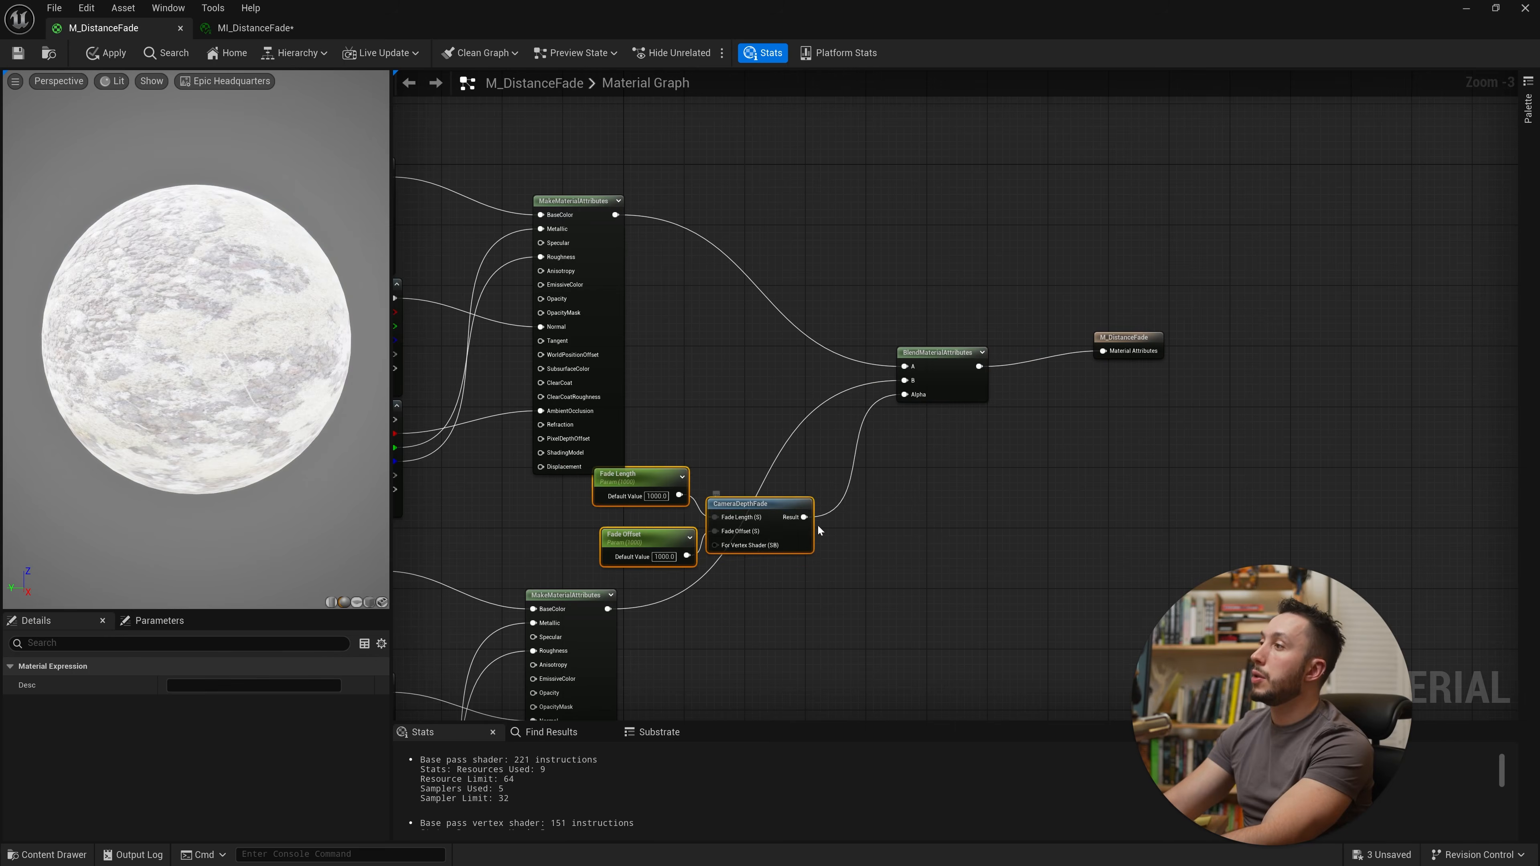
left_click_drag(768, 509, 883, 570)
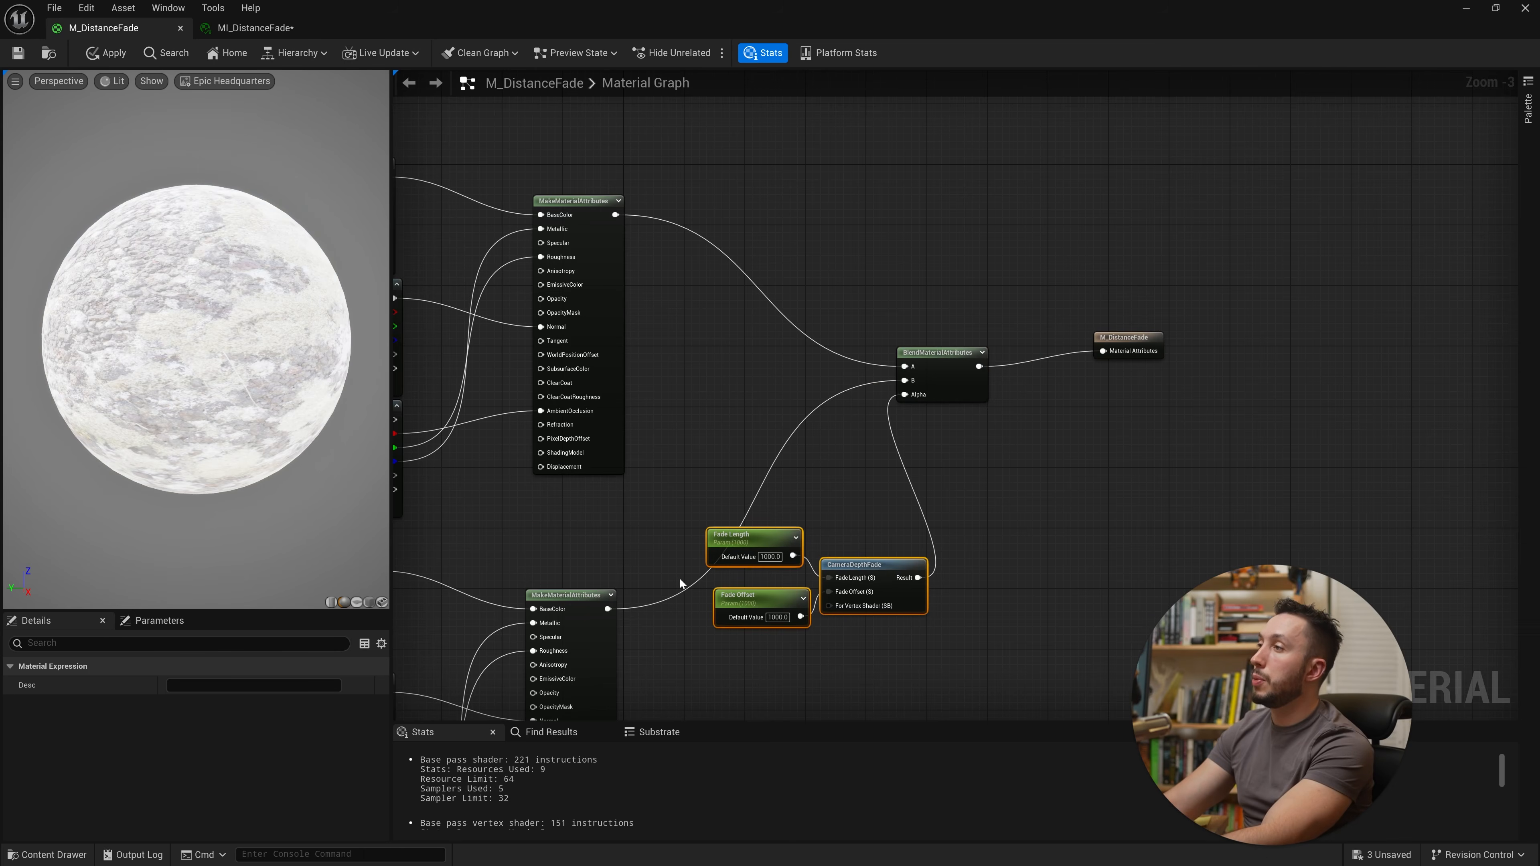
Step: Examine the distance-blended landscape in the level viewport beside the MI_DistanceFade instance, then return to M_DistanceFade
scroll(960, 549, "down", 1)
right_click_drag(680, 580, 876, 396)
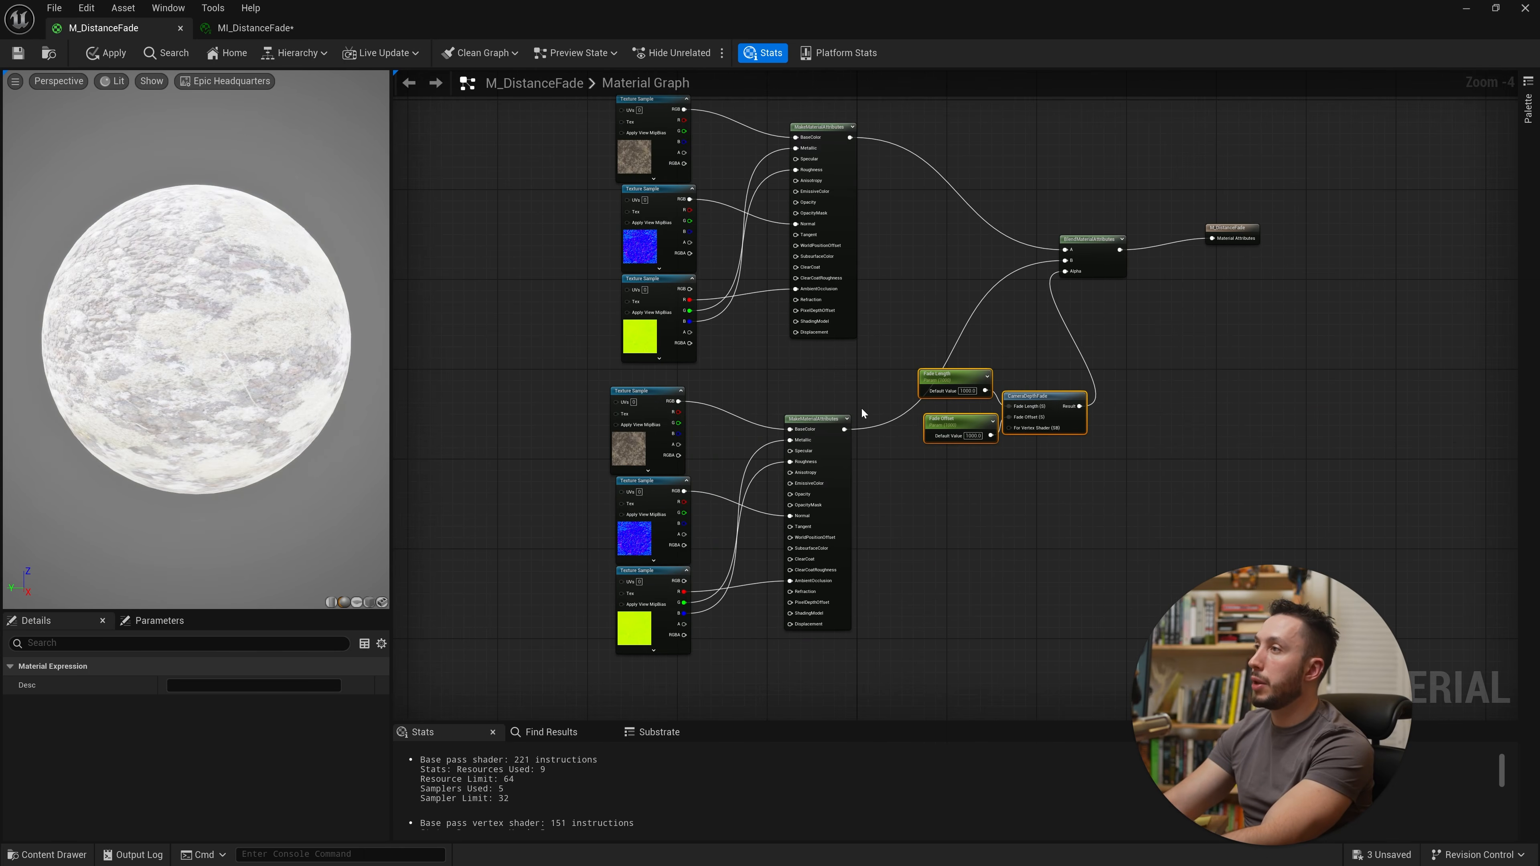
double_click(1003, 4)
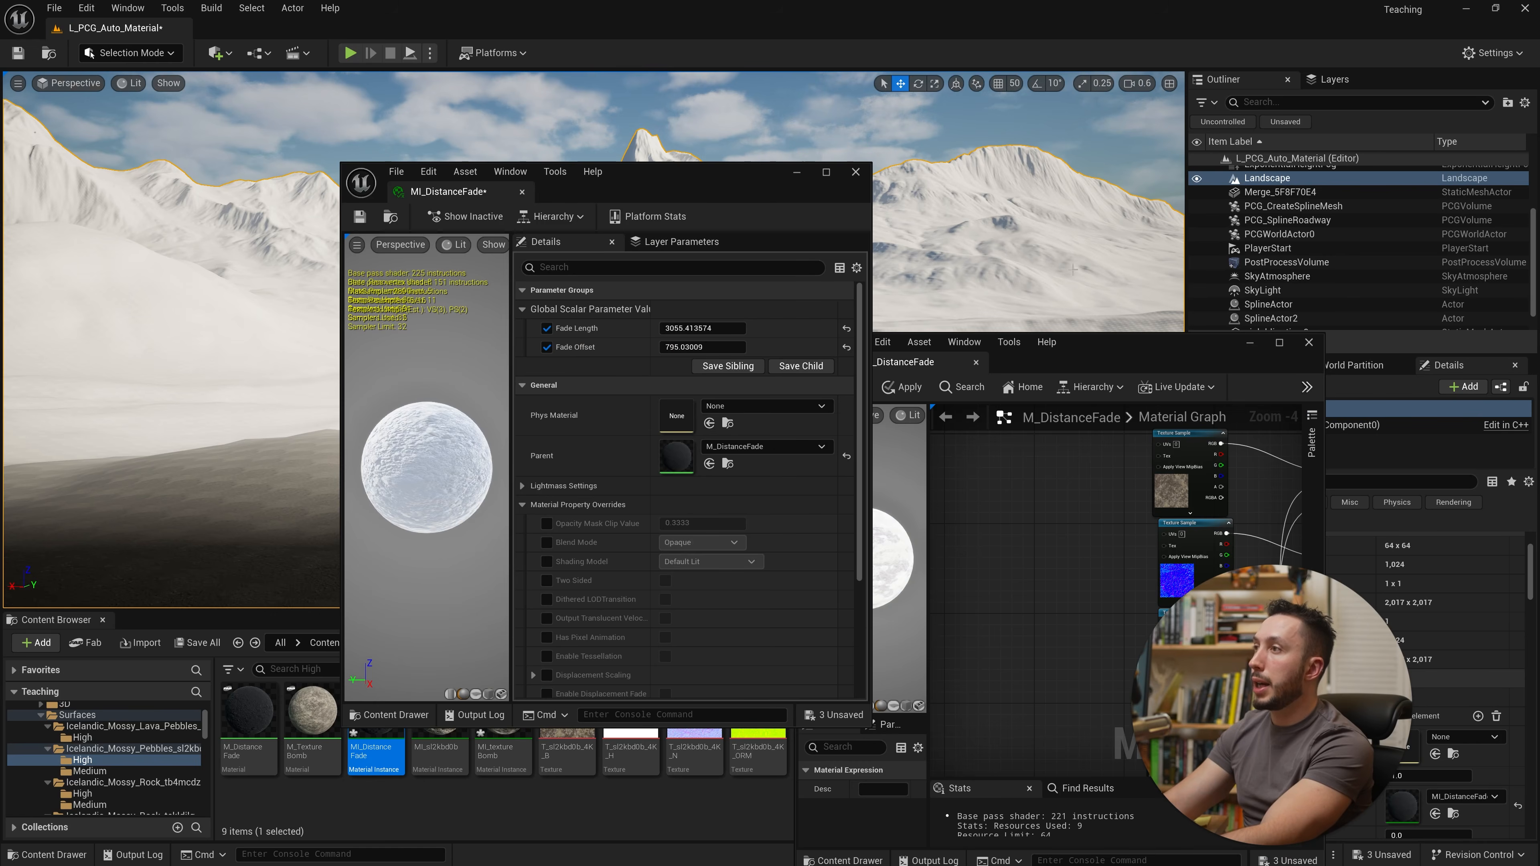
left_click_drag(456, 196, 921, 362)
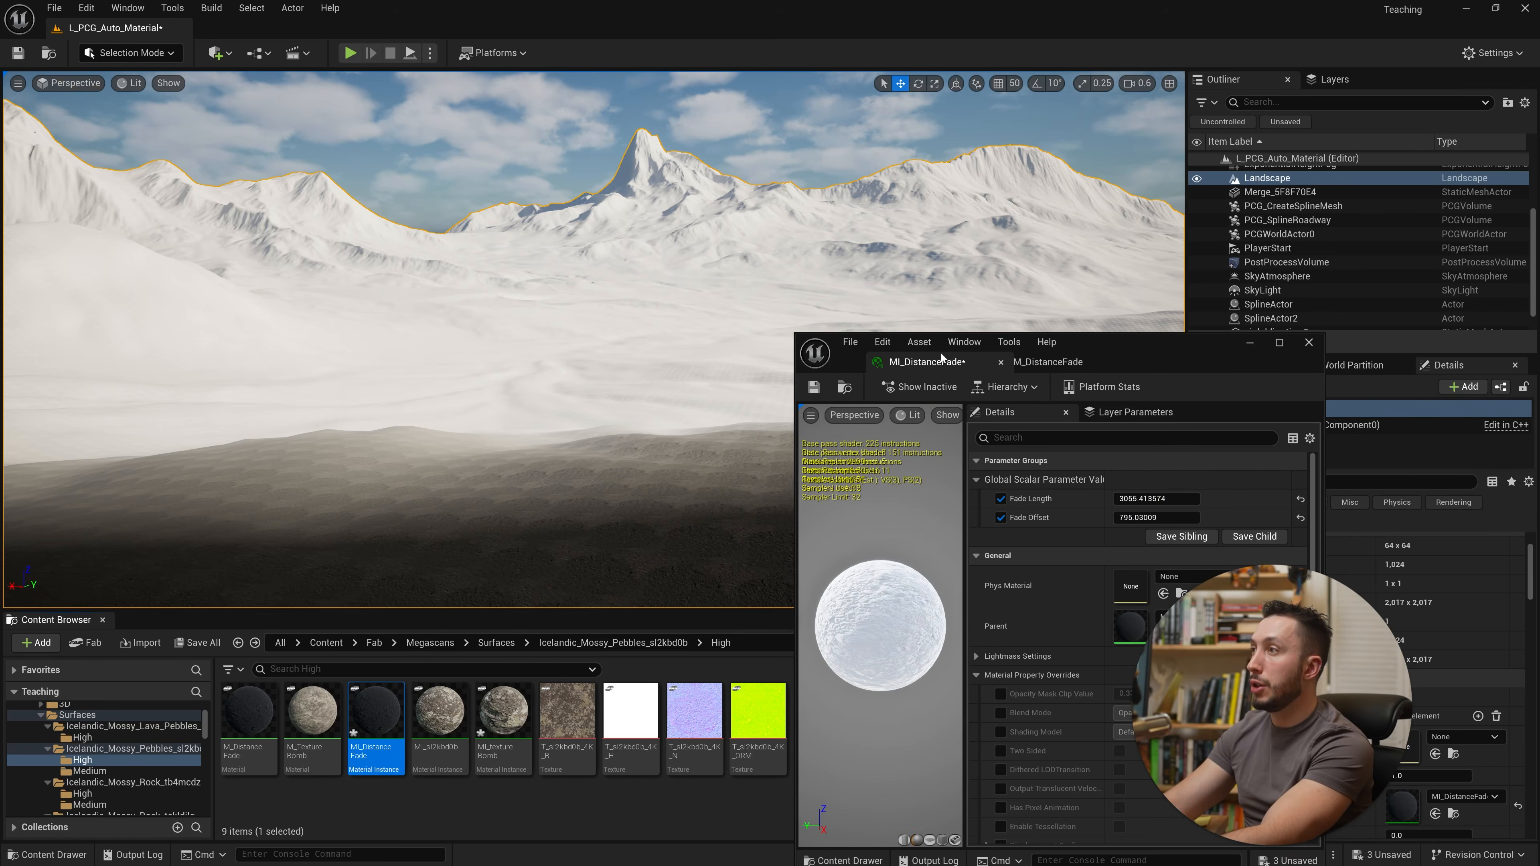
left_click_drag(1231, 352, 840, 215)
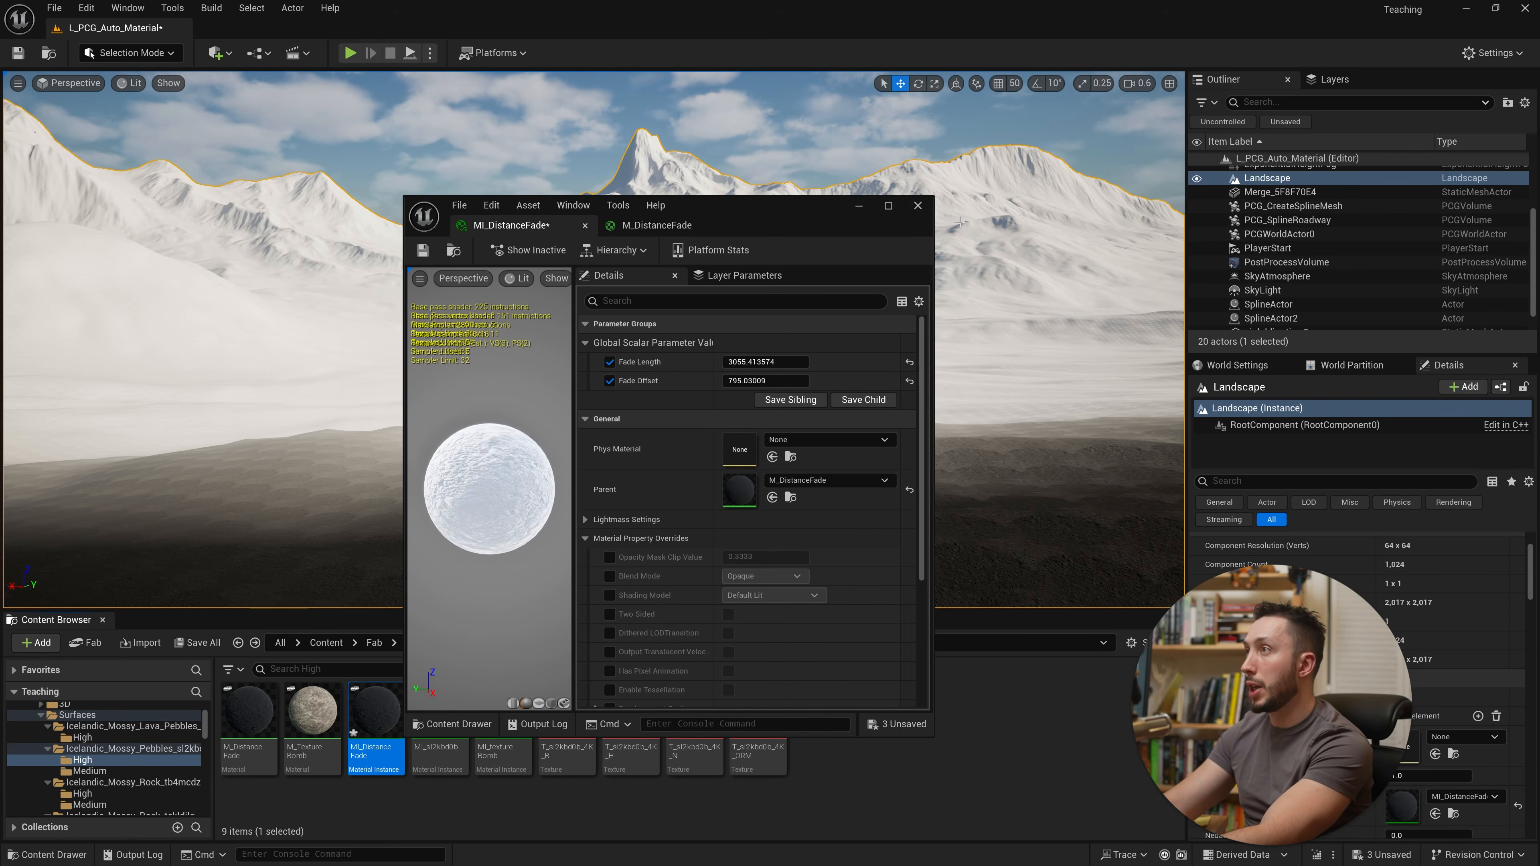
left_click(888, 206)
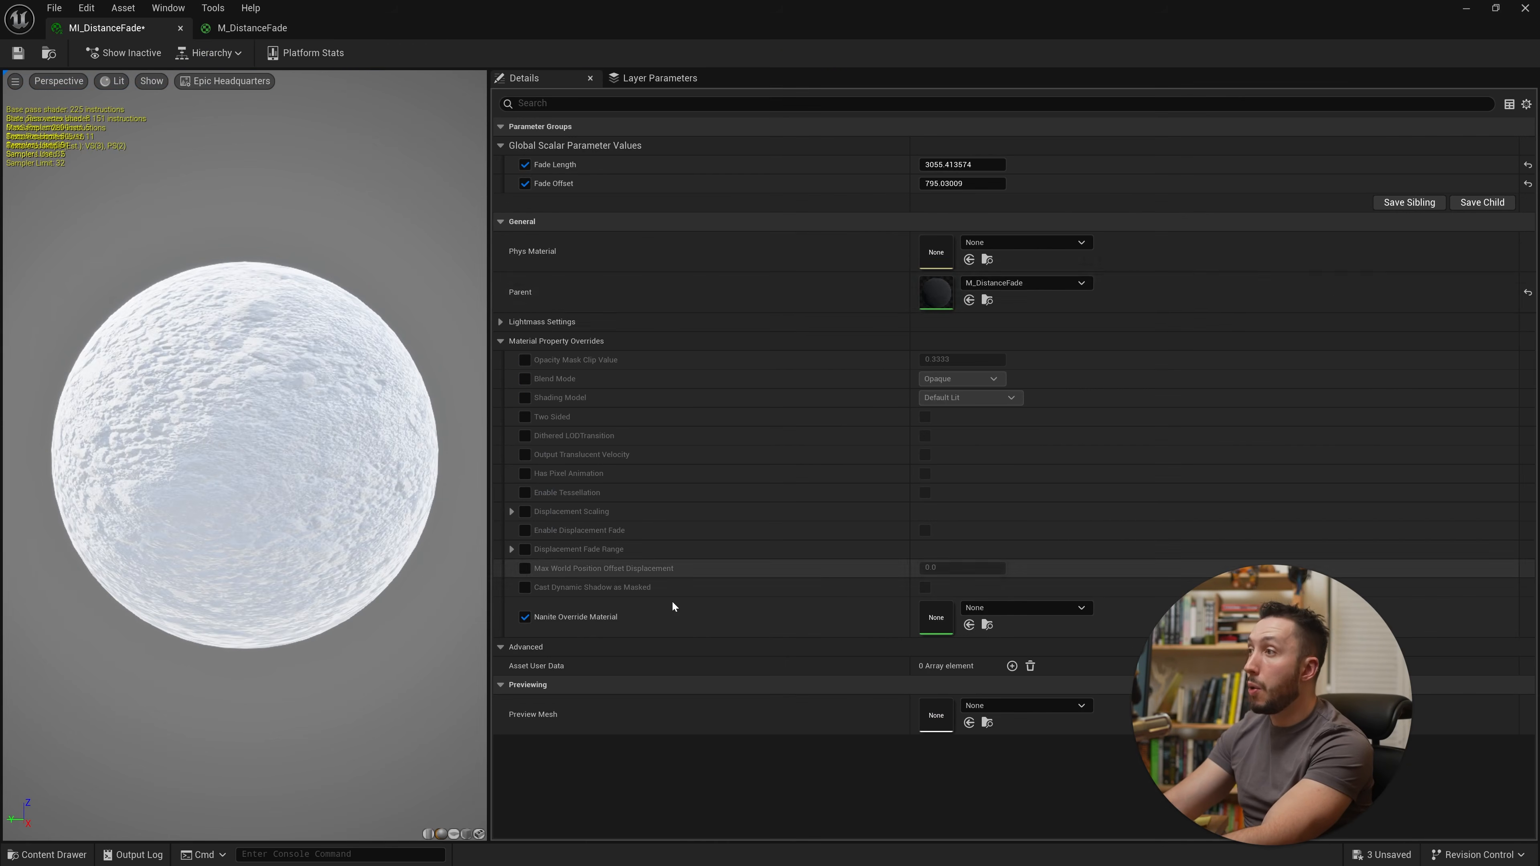
left_click(267, 30)
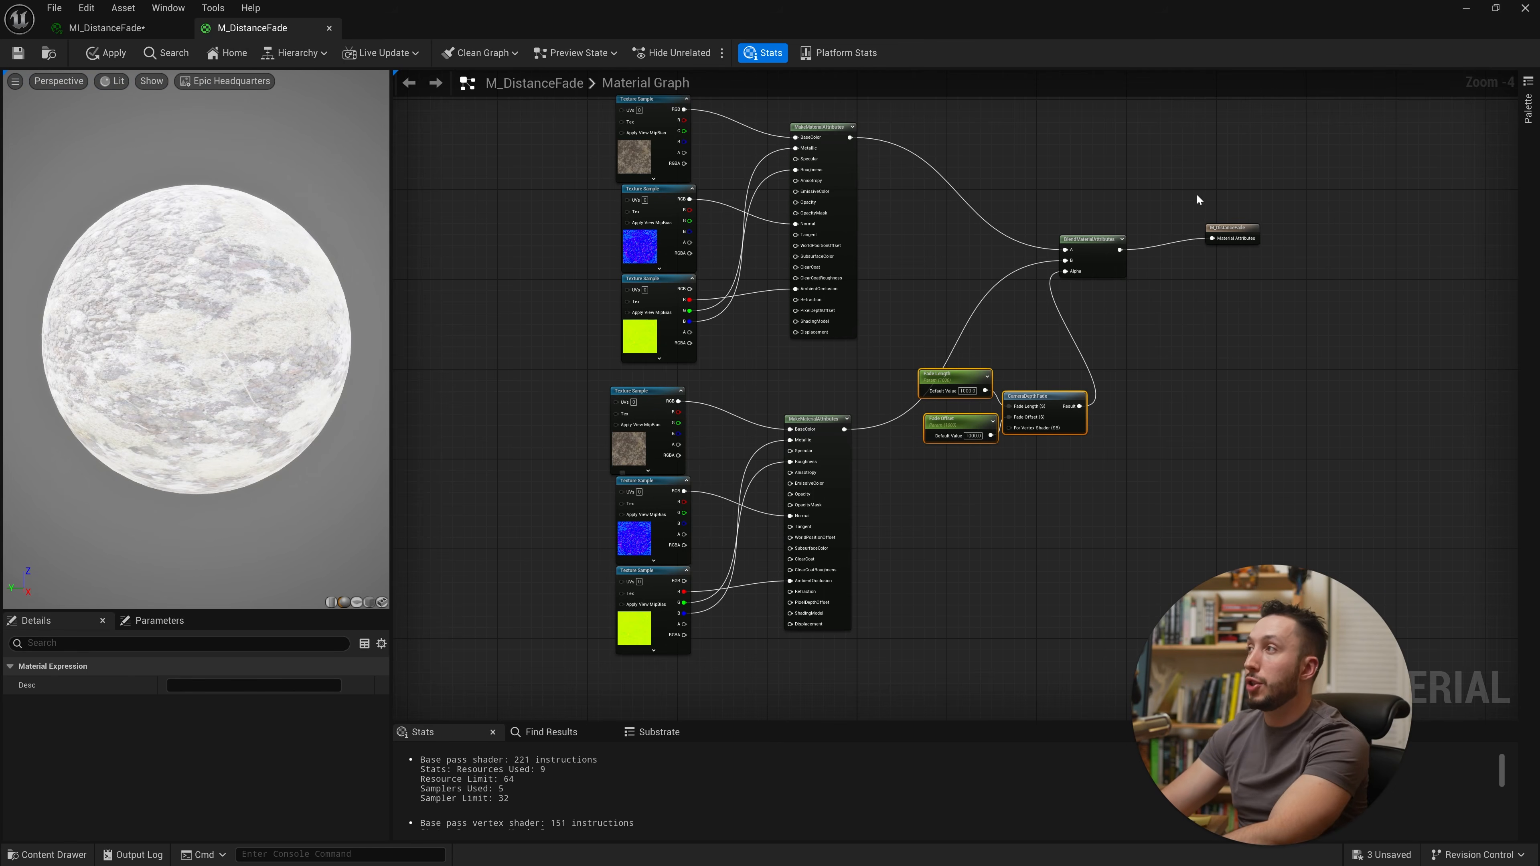
Step: Add a TextureCoordinate node in an empty graph area and feed it into a new Multiply node
right_click_drag(717, 388, 828, 447)
scroll(770, 375, "down", 1)
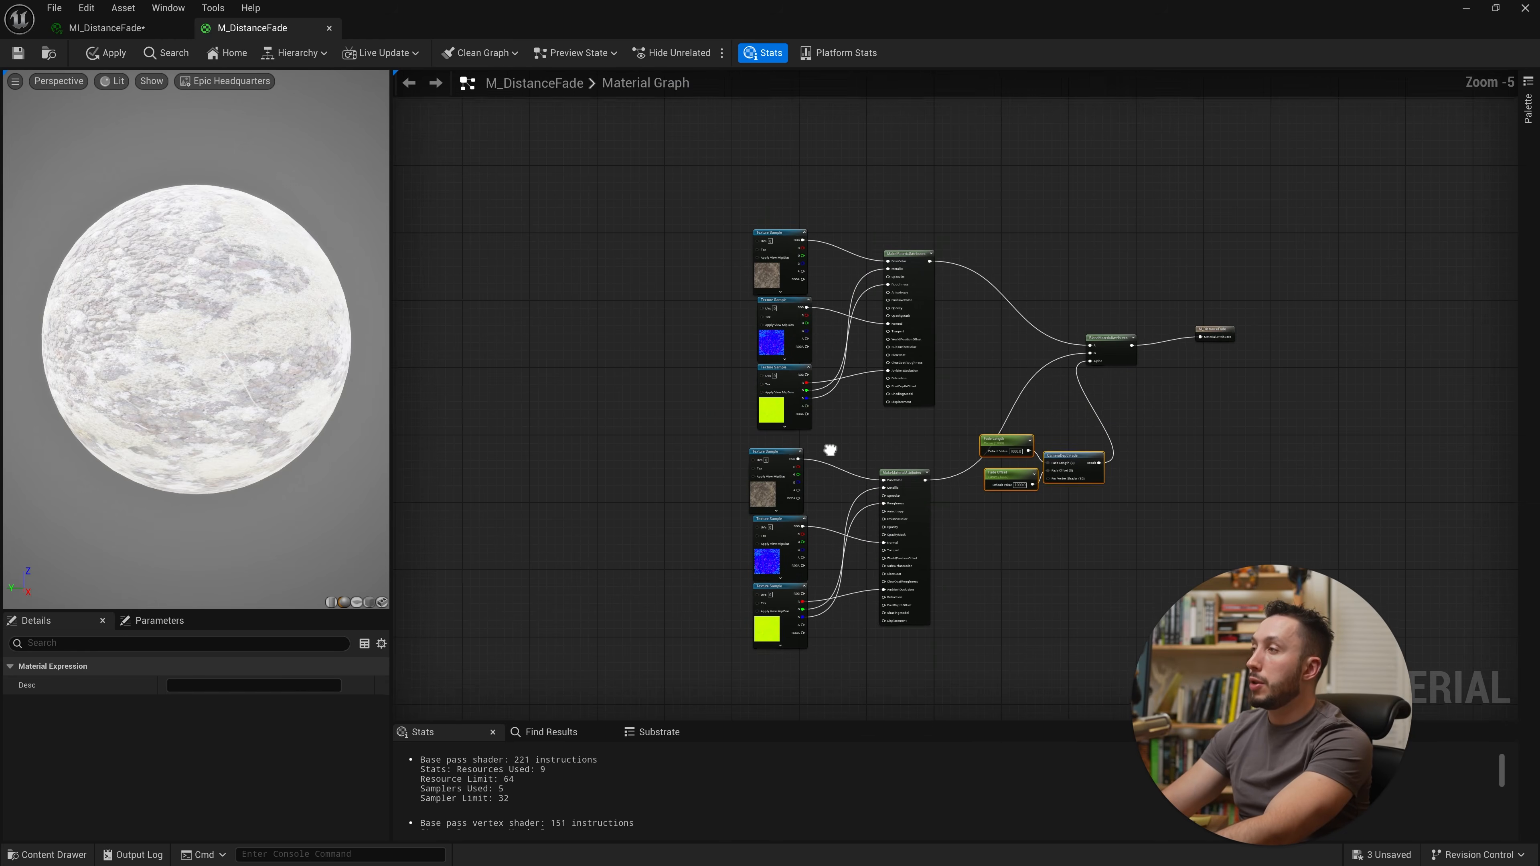
scroll(810, 433, "up", 1)
mouse_move(719, 367)
right_mouse_down()
mouse_move(770, 327)
mouse_move(725, 362)
right_mouse_up()
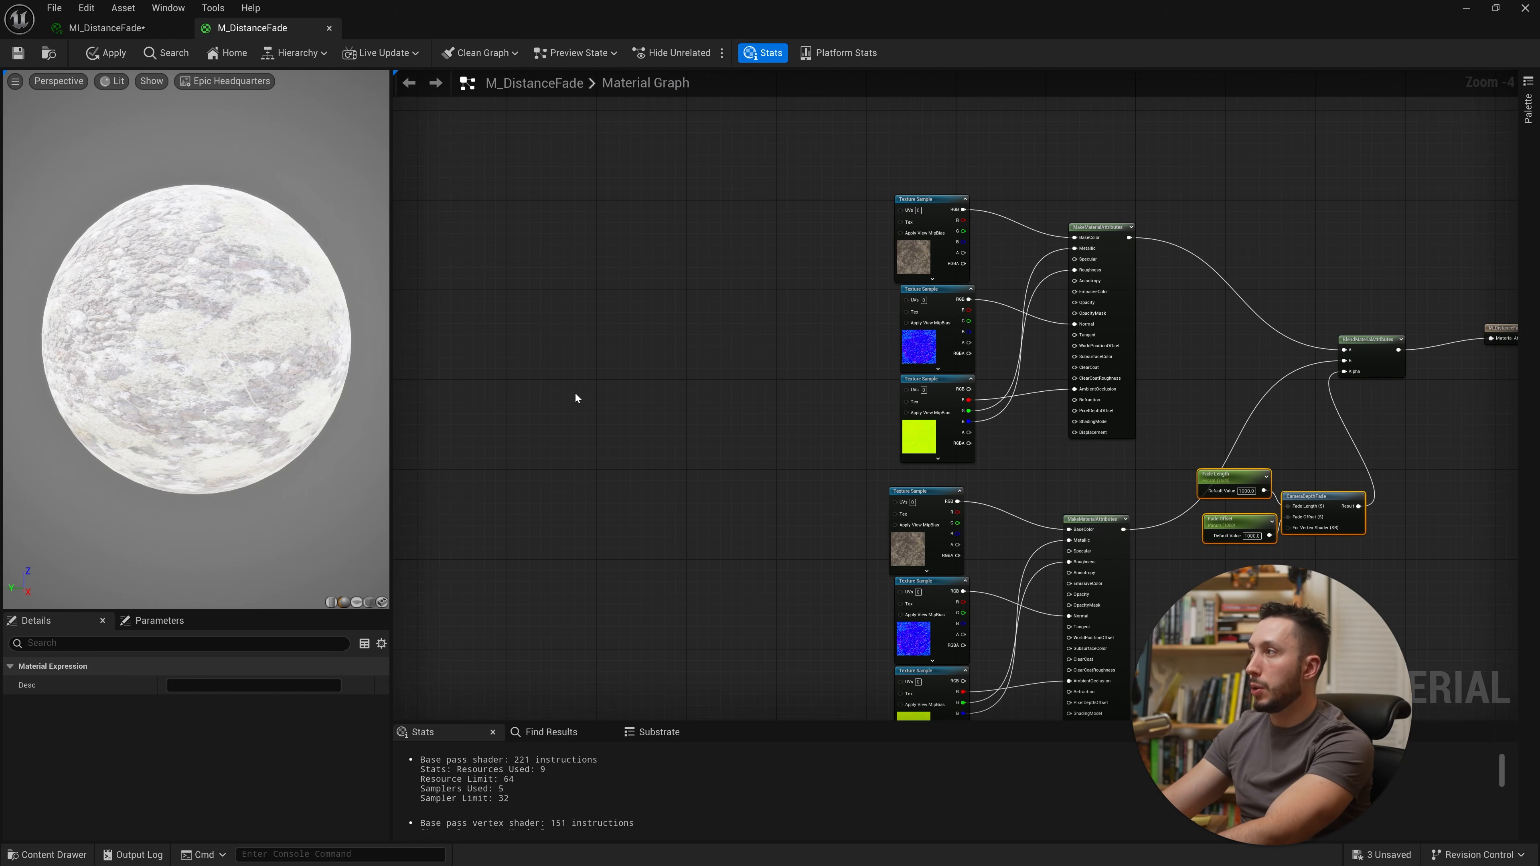
right_click(585, 448)
type("tex")
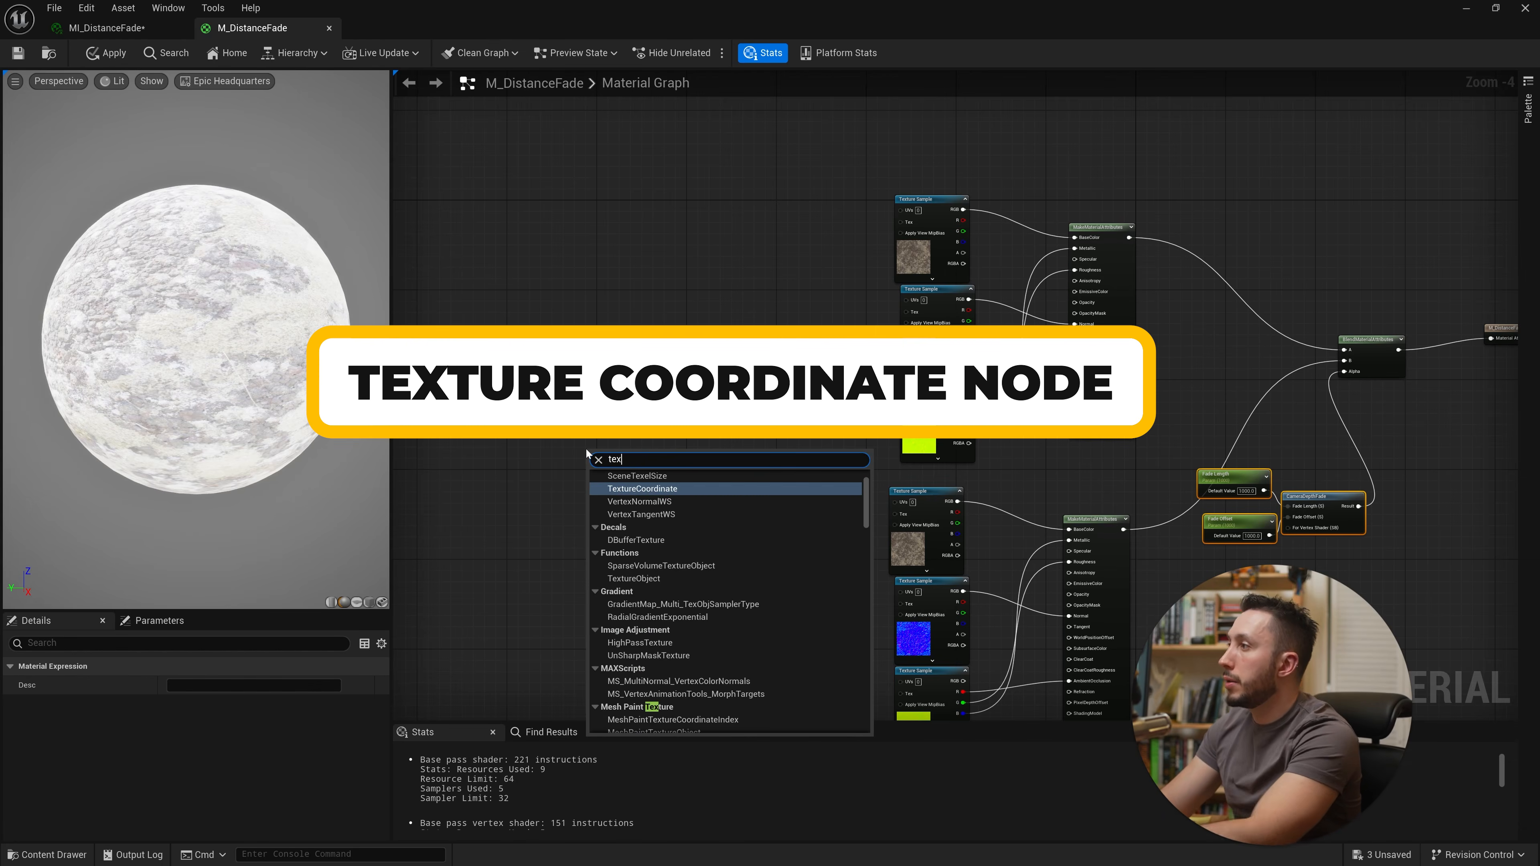
key("Return")
left_click_drag(646, 464, 704, 472)
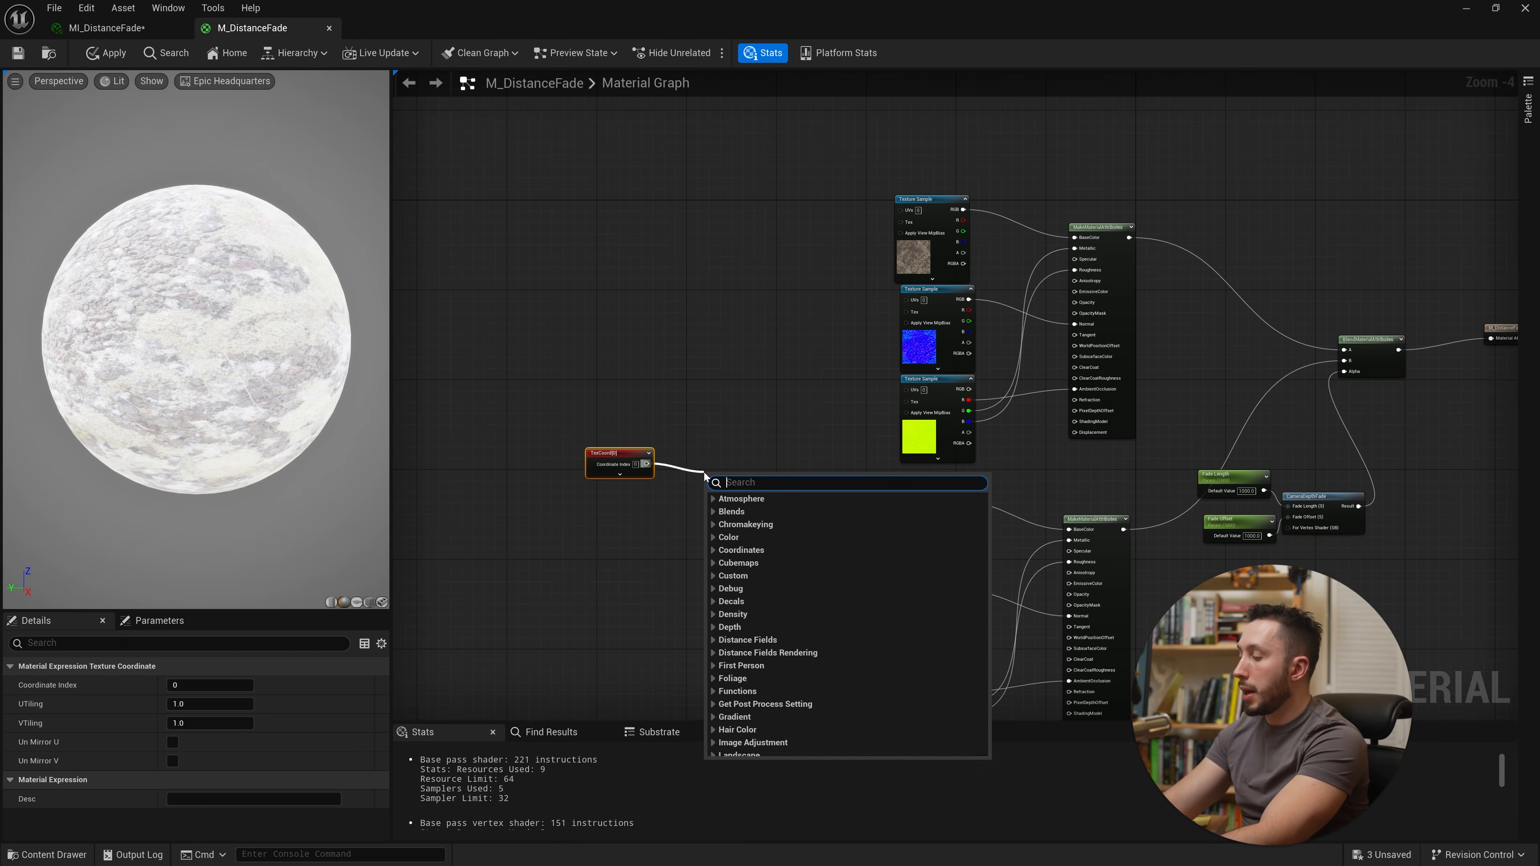
type("mult")
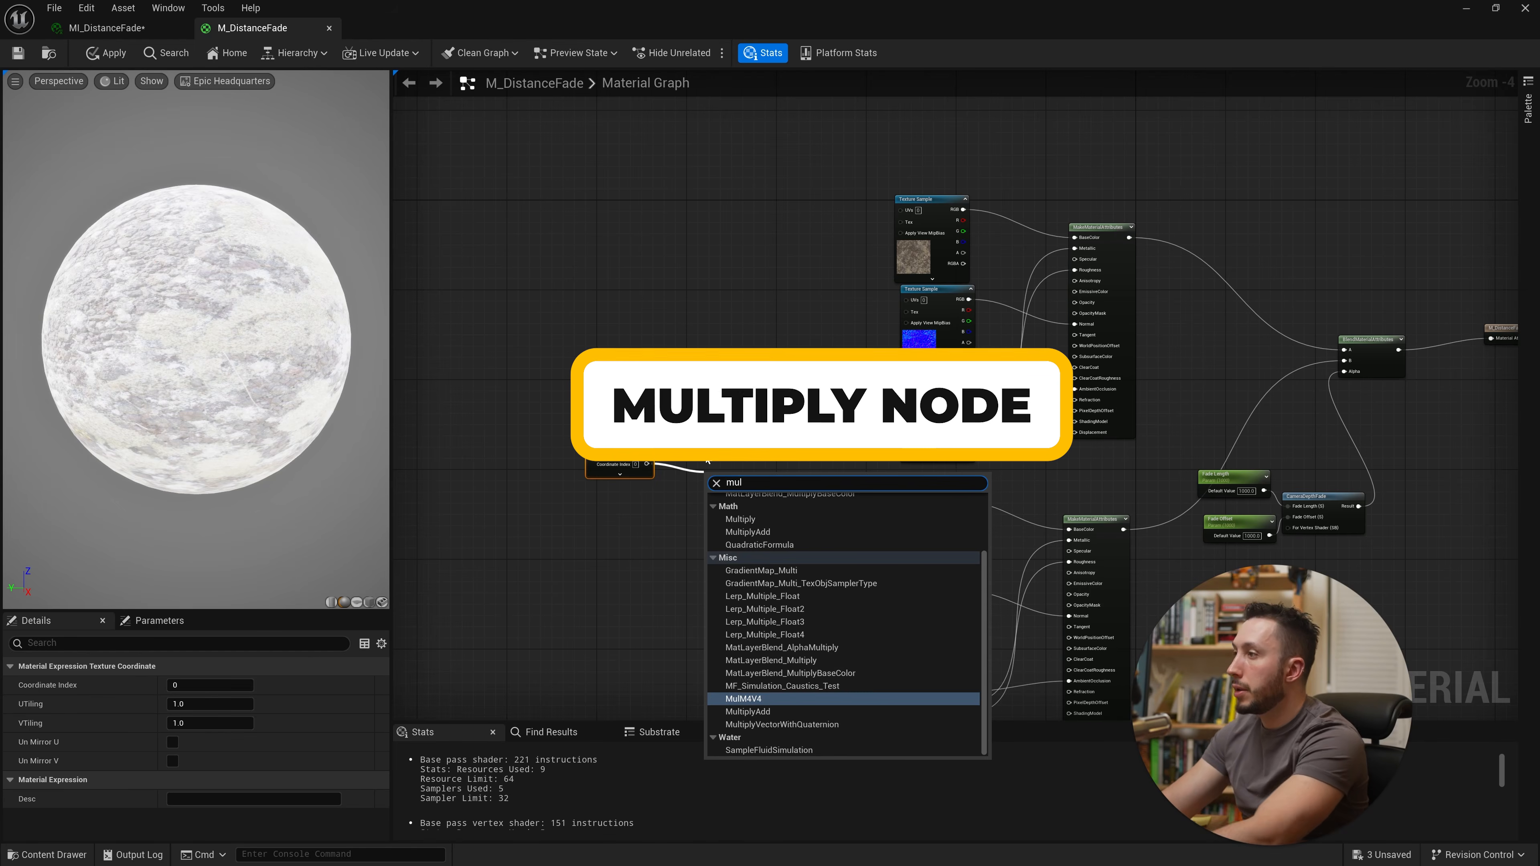
key("Return")
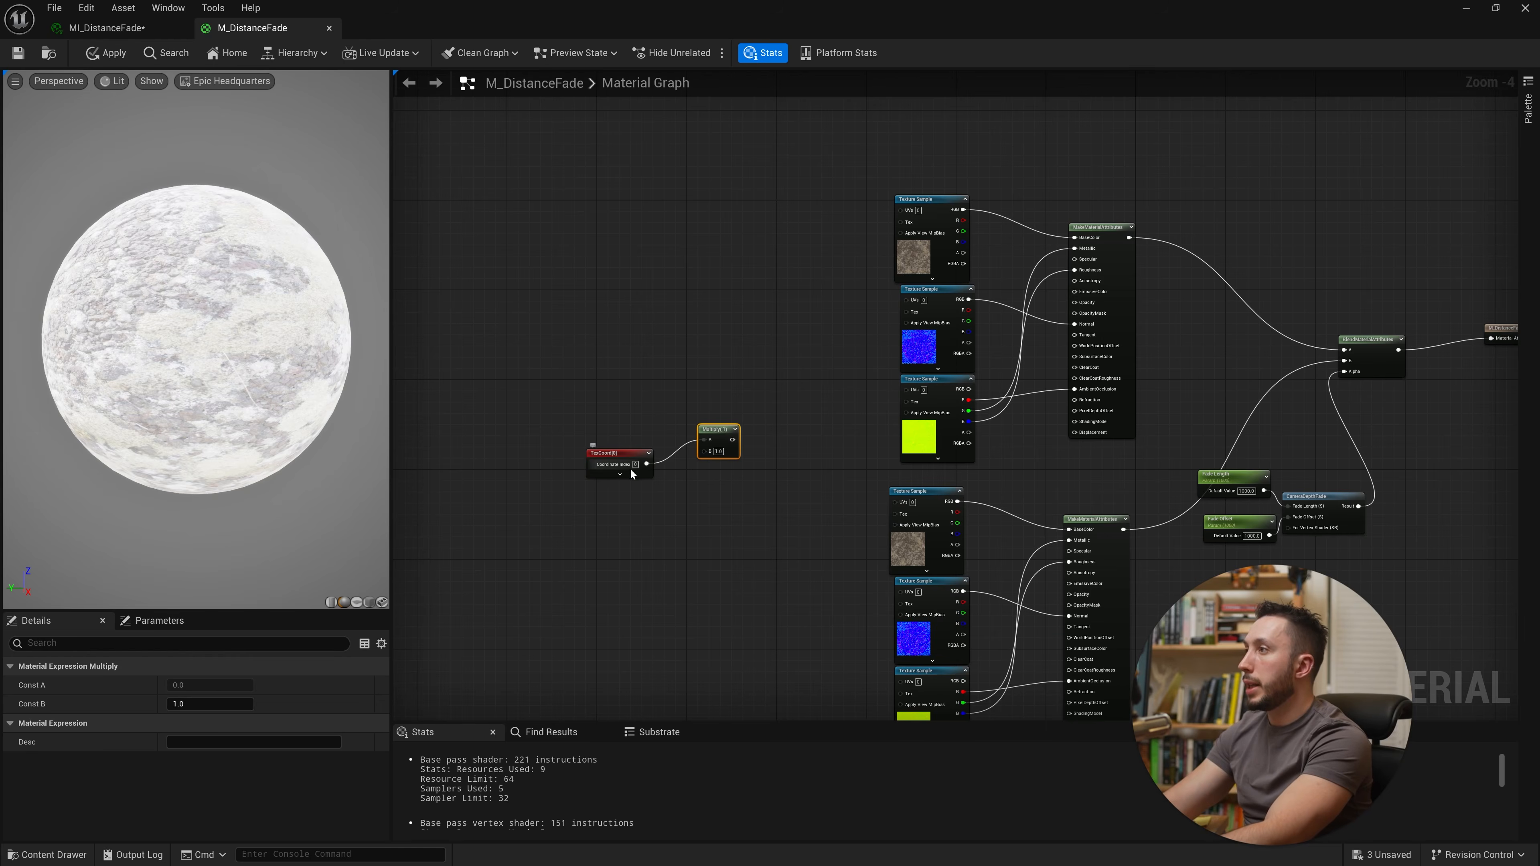
Step: Add a scalar parameter named UV Close Size with default value 1 driving the Multiply's B input
scroll(645, 469, "up", 4)
left_click(711, 490)
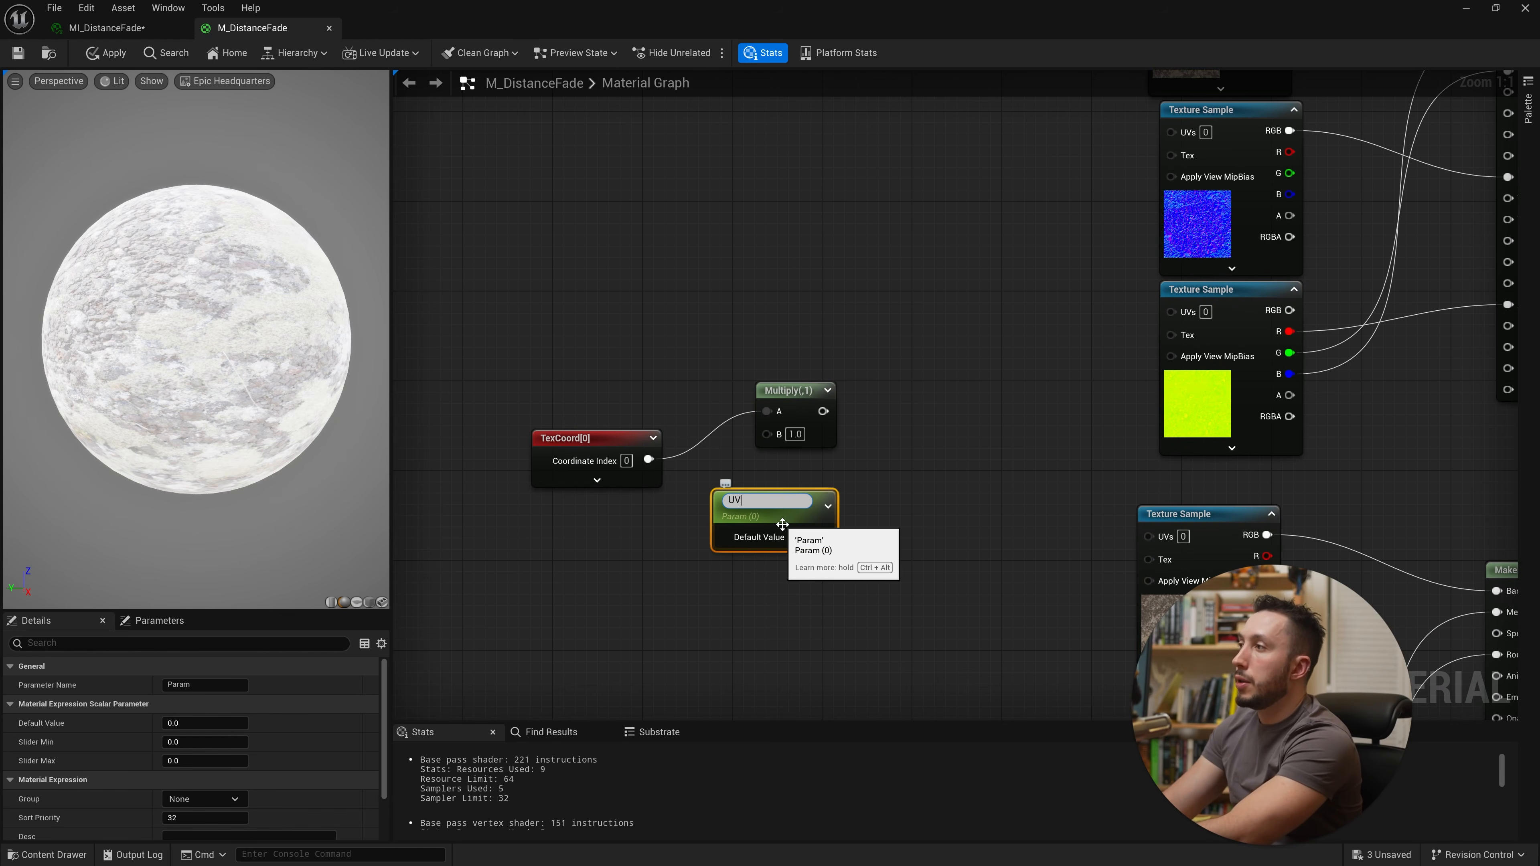
type("UV Close Si")
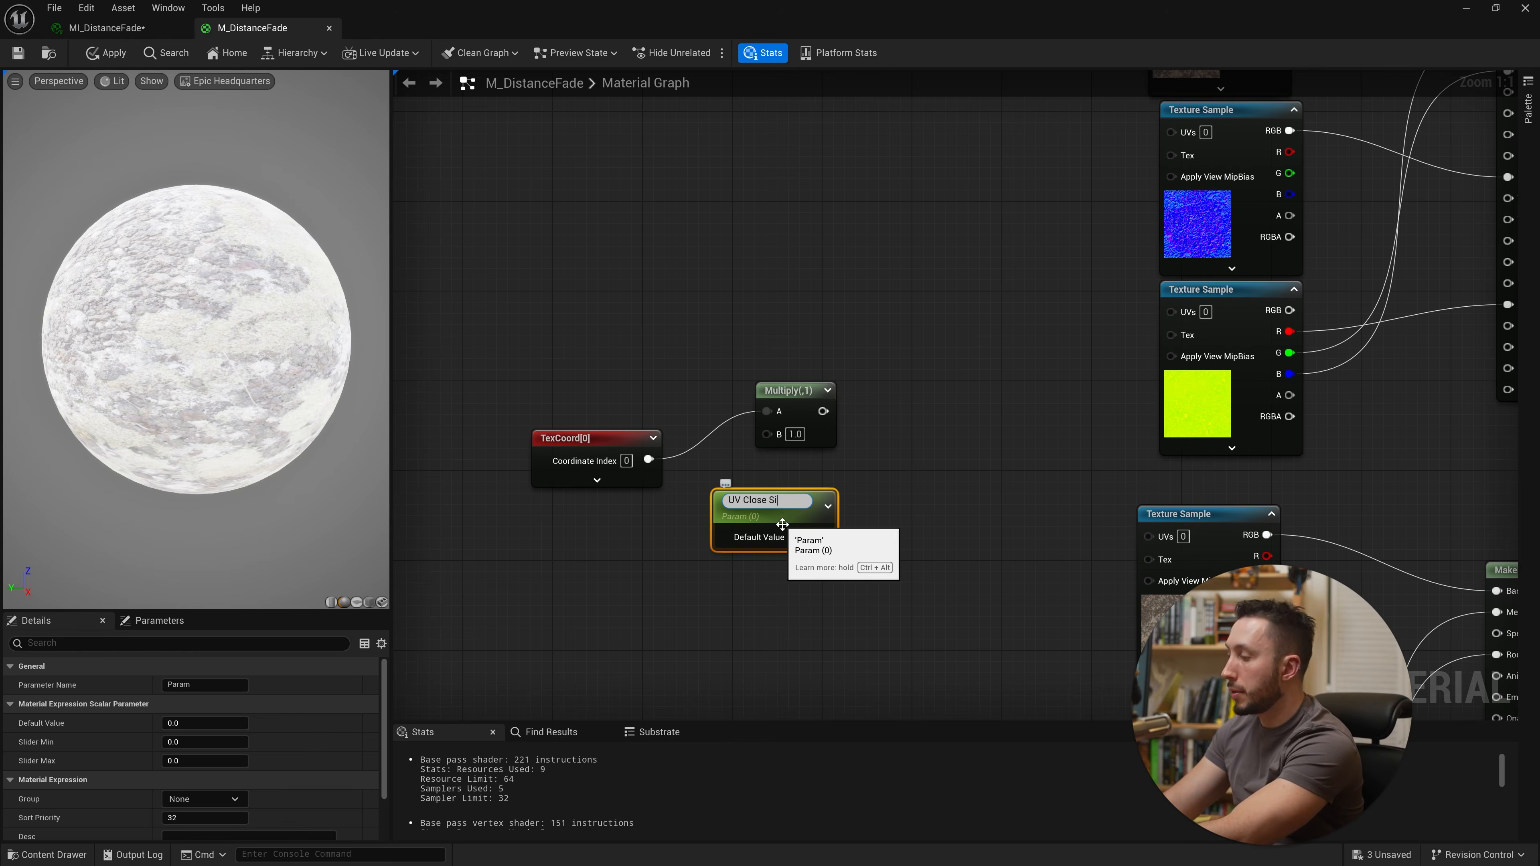
type("ze")
key("Return")
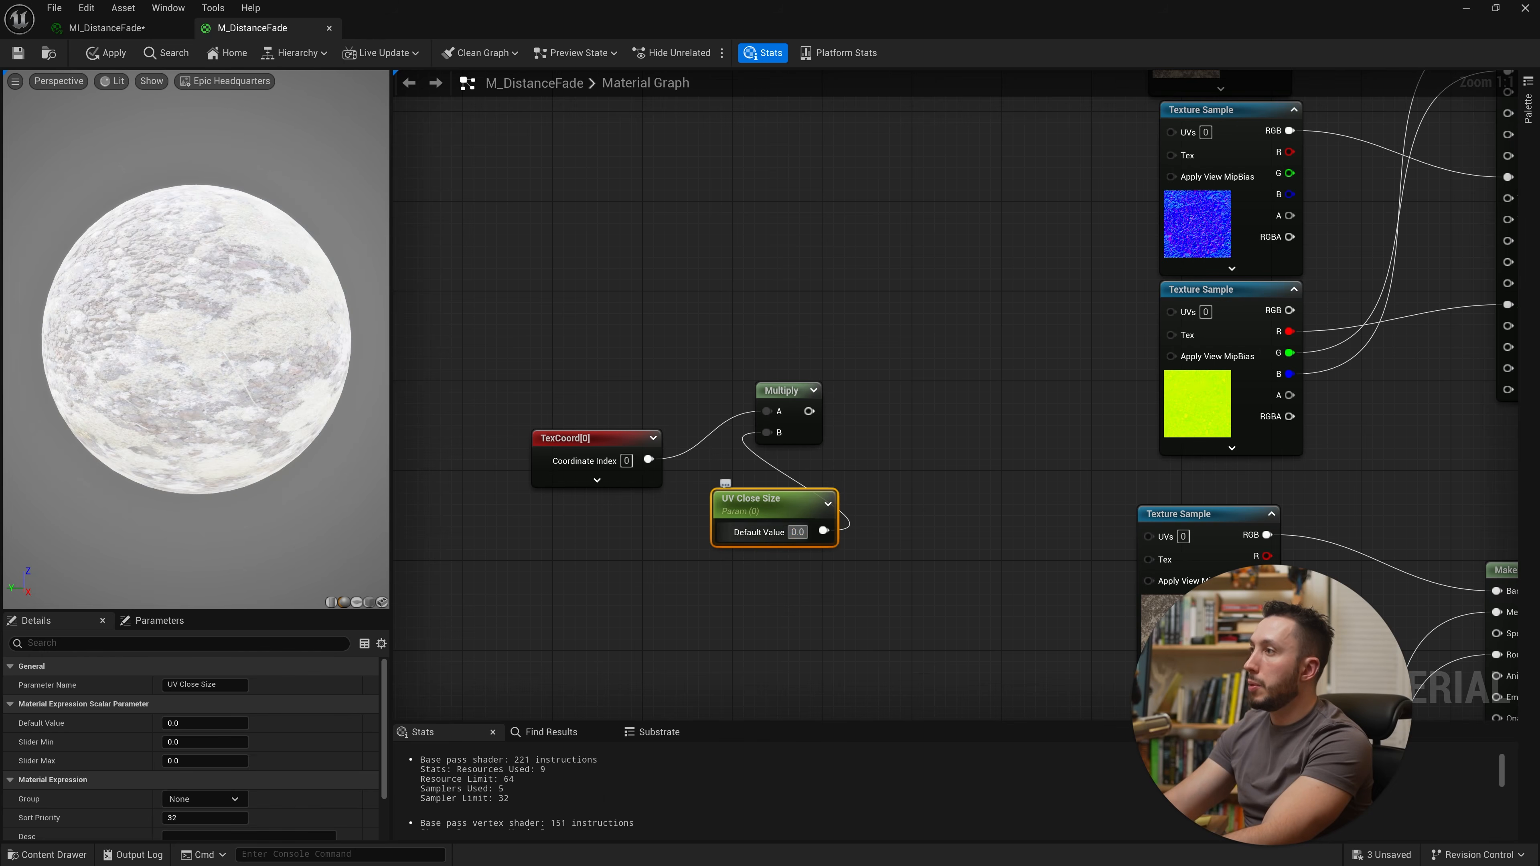
left_click(797, 533)
type("1")
key("Return")
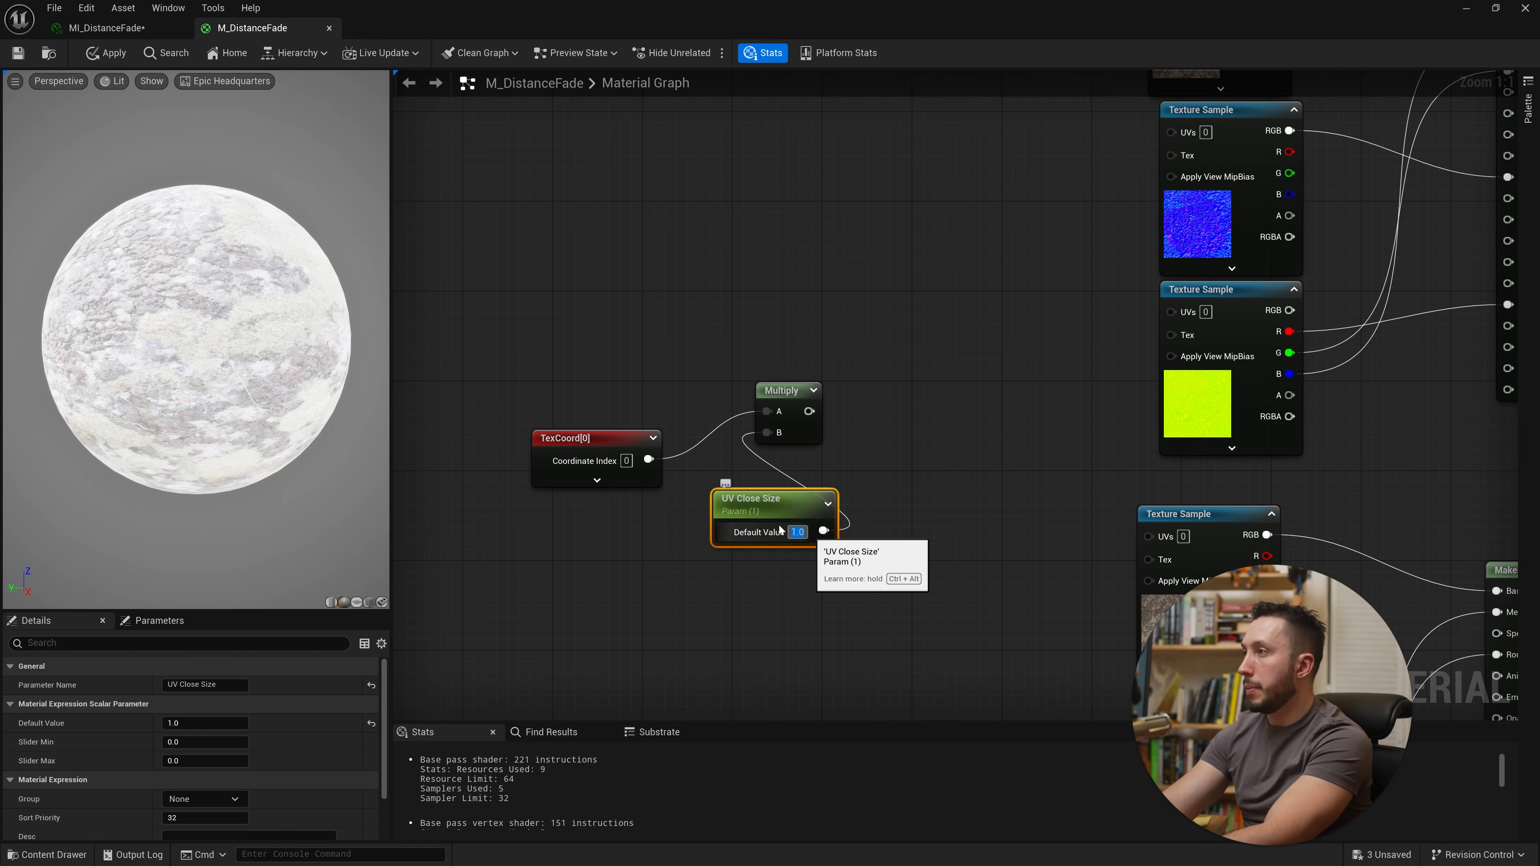
Step: Connect the Multiply output to the UVs of the close-distance Texture Sample nodes
left_click_drag(740, 513, 638, 462)
right_click_drag(977, 413, 758, 587)
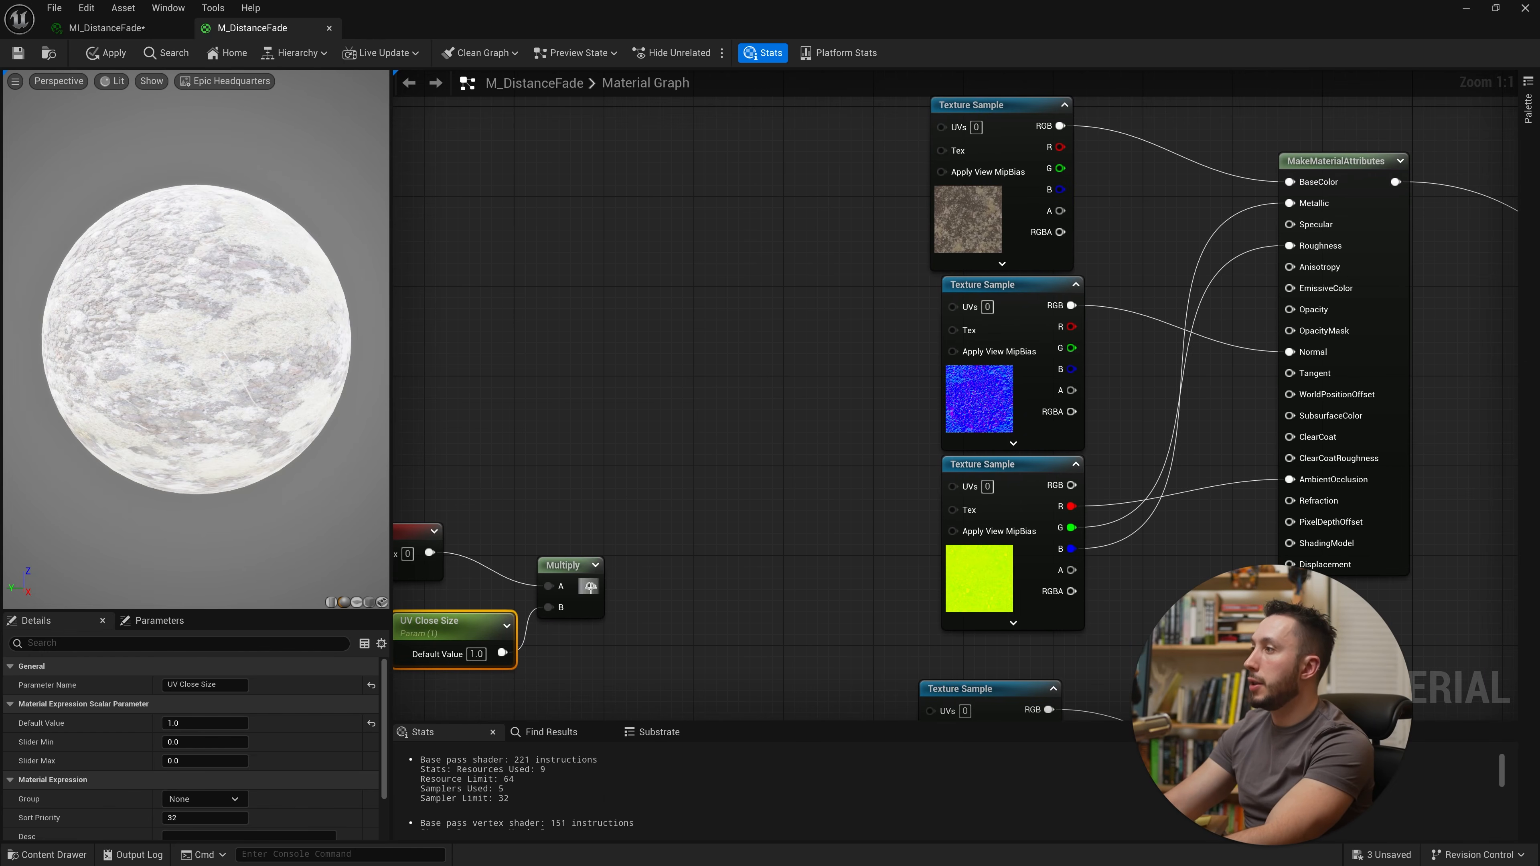
left_click_drag(591, 586, 948, 129)
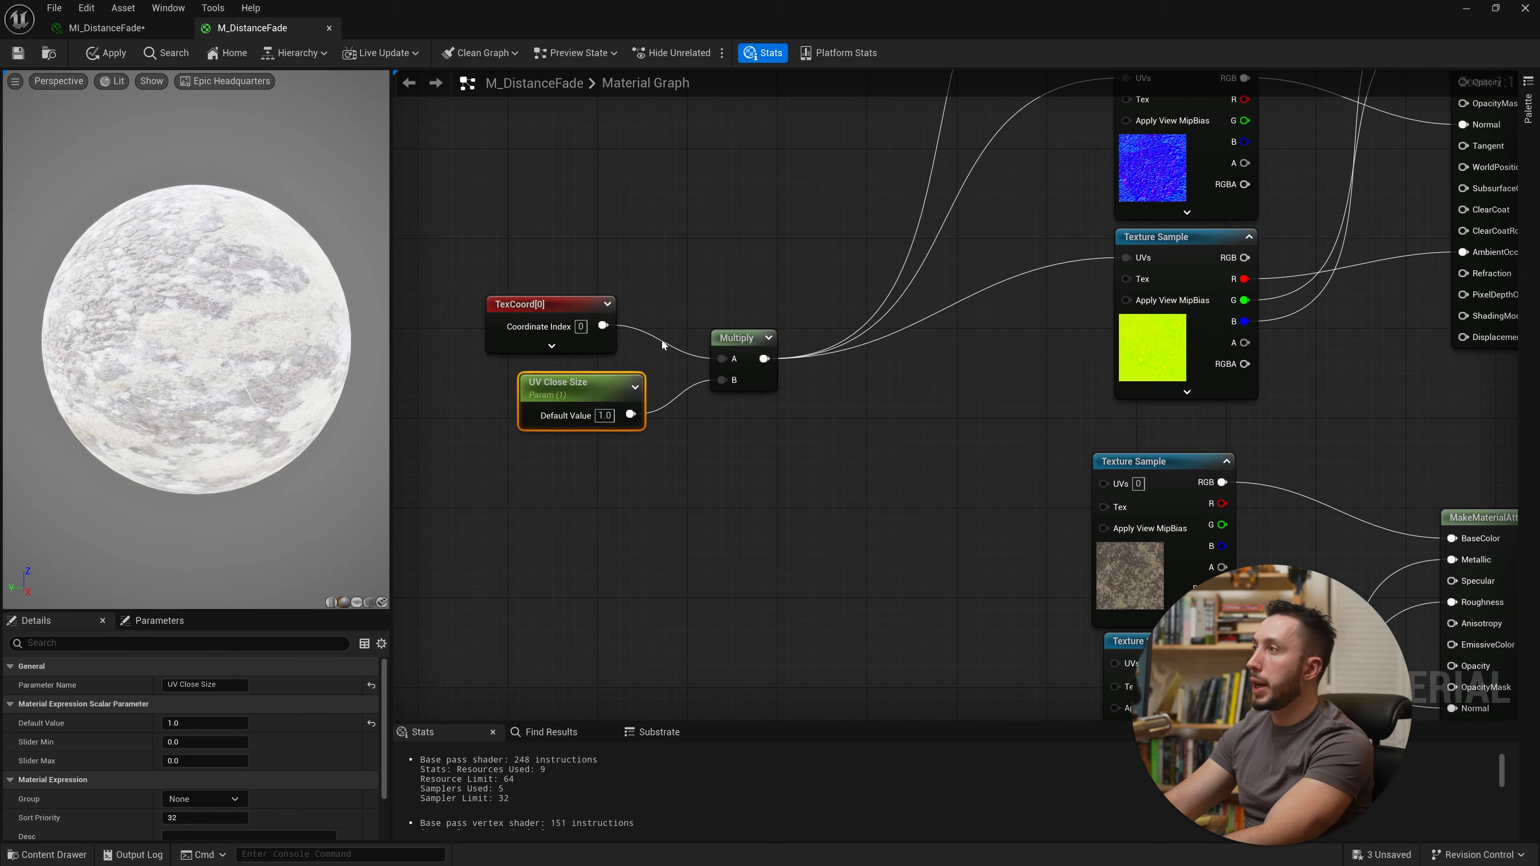
left_click_drag(761, 453, 617, 392)
left_click(754, 540)
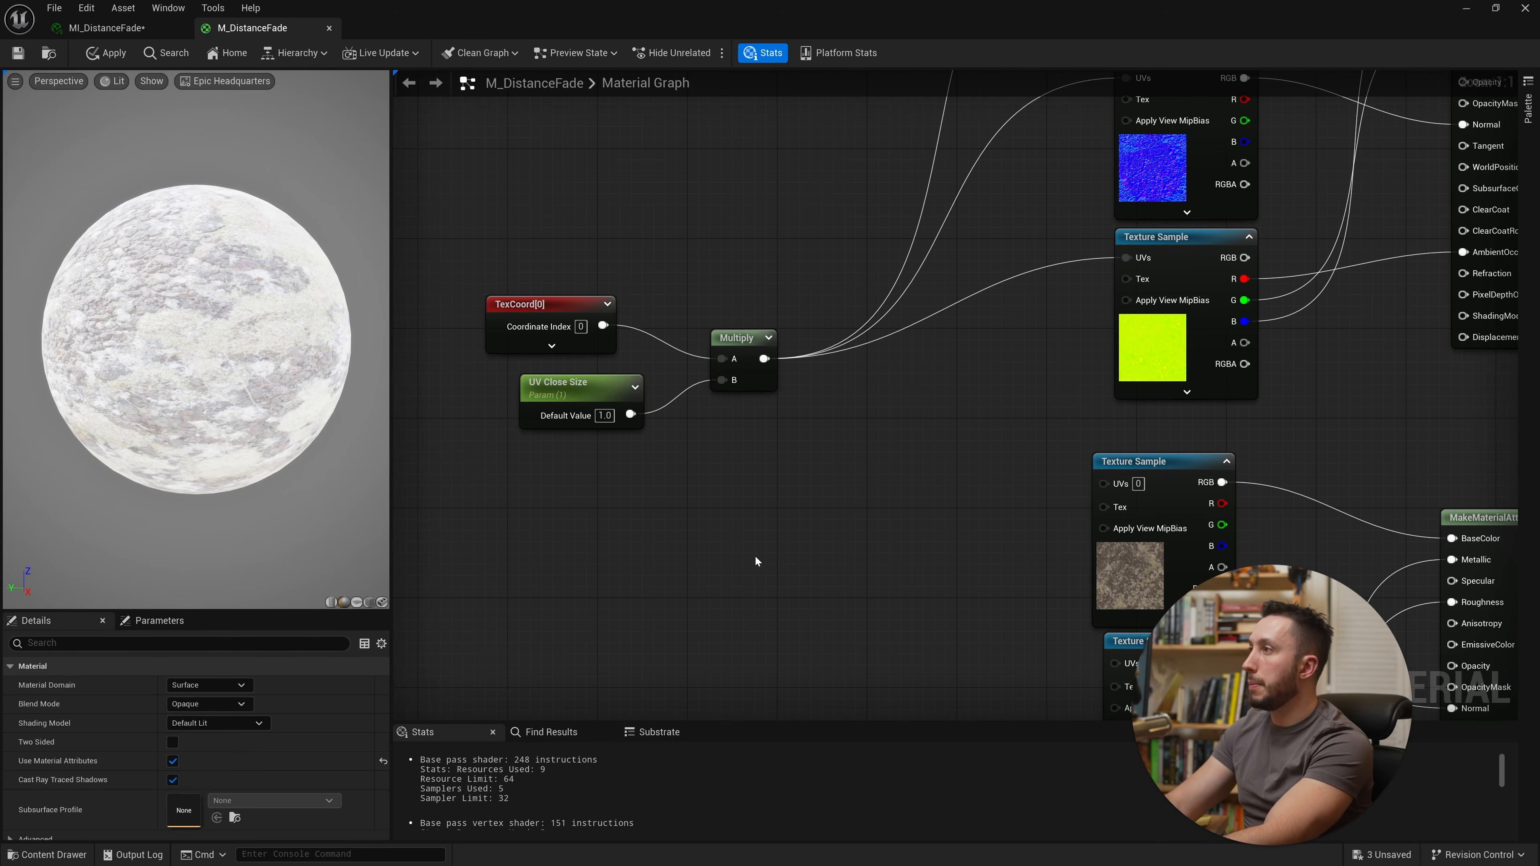
Step: Paste a copy of the Multiply and UV Close Size parameter and feed the TexCoord into the new Multiply
key("ctrl+v")
left_click_drag(856, 561, 603, 325)
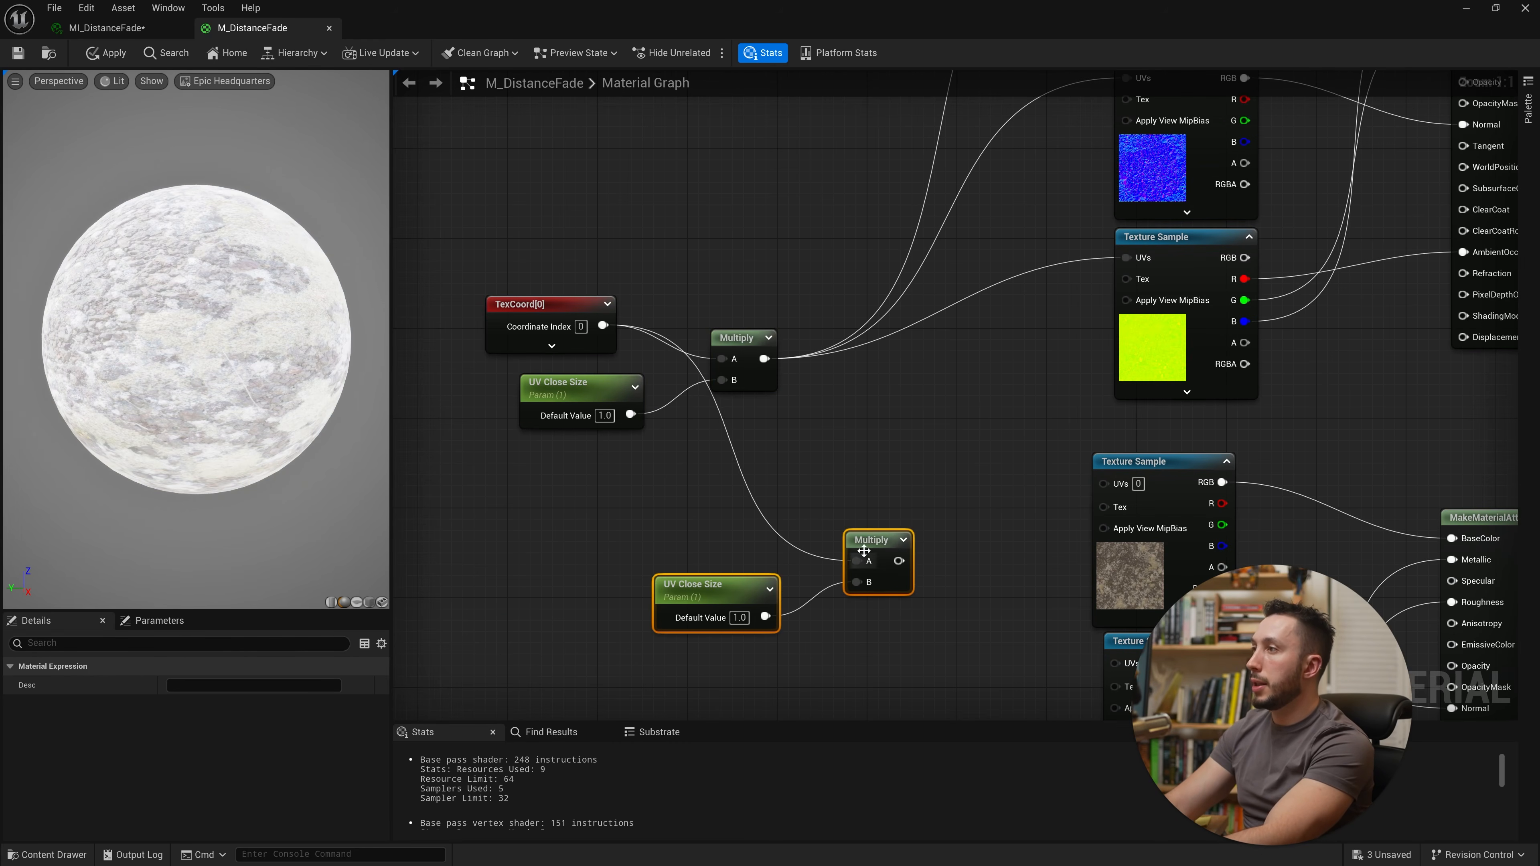
left_click_drag(864, 550, 732, 455)
Step: Rename the pasted scalar parameter to UV Far Size
left_click(556, 481)
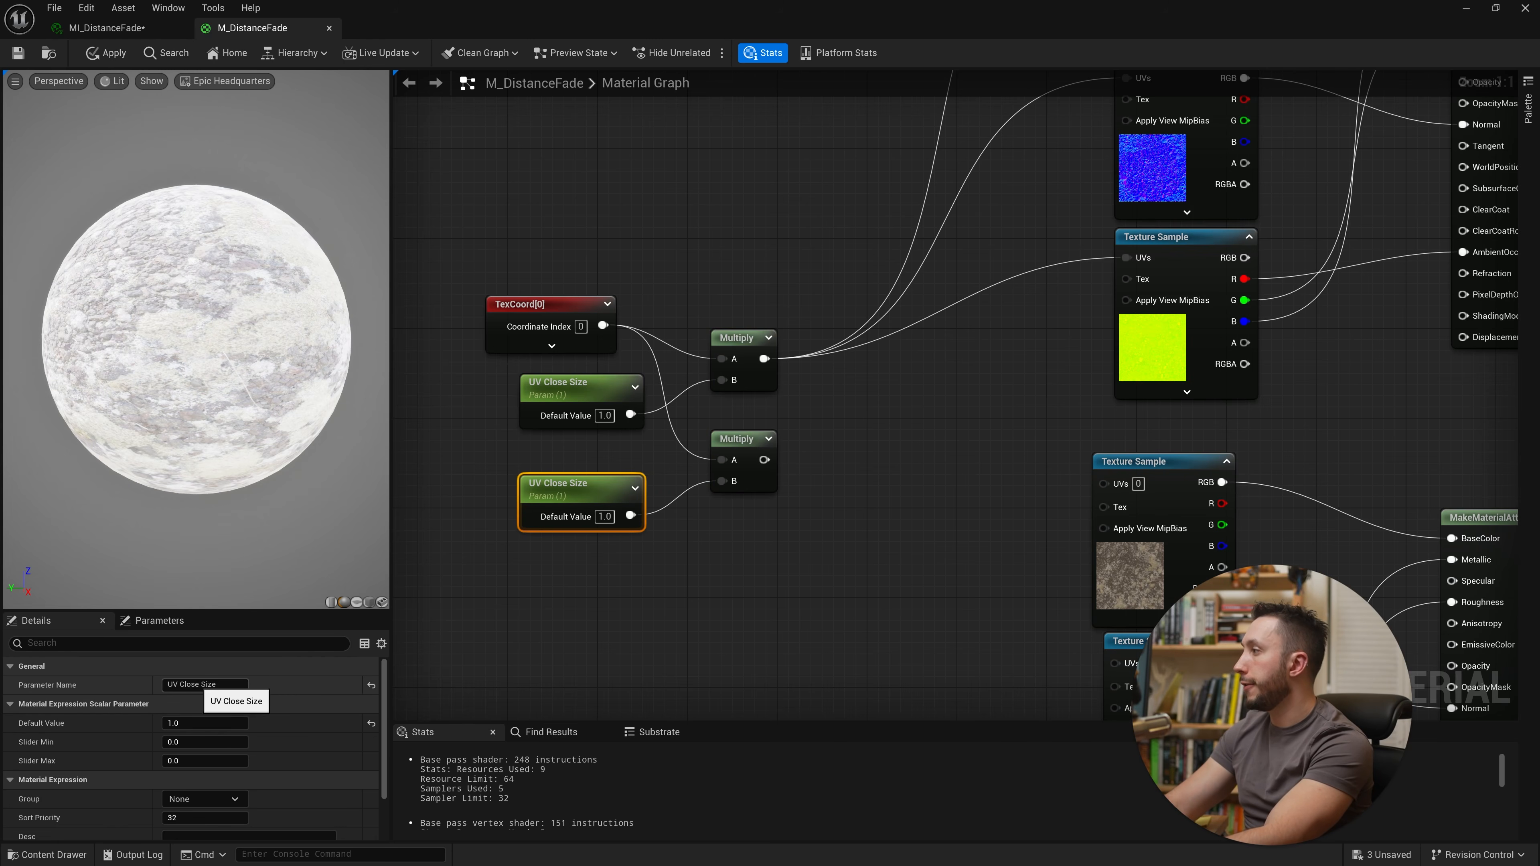
left_click_drag(186, 684, 199, 684)
type("Far")
key("Return")
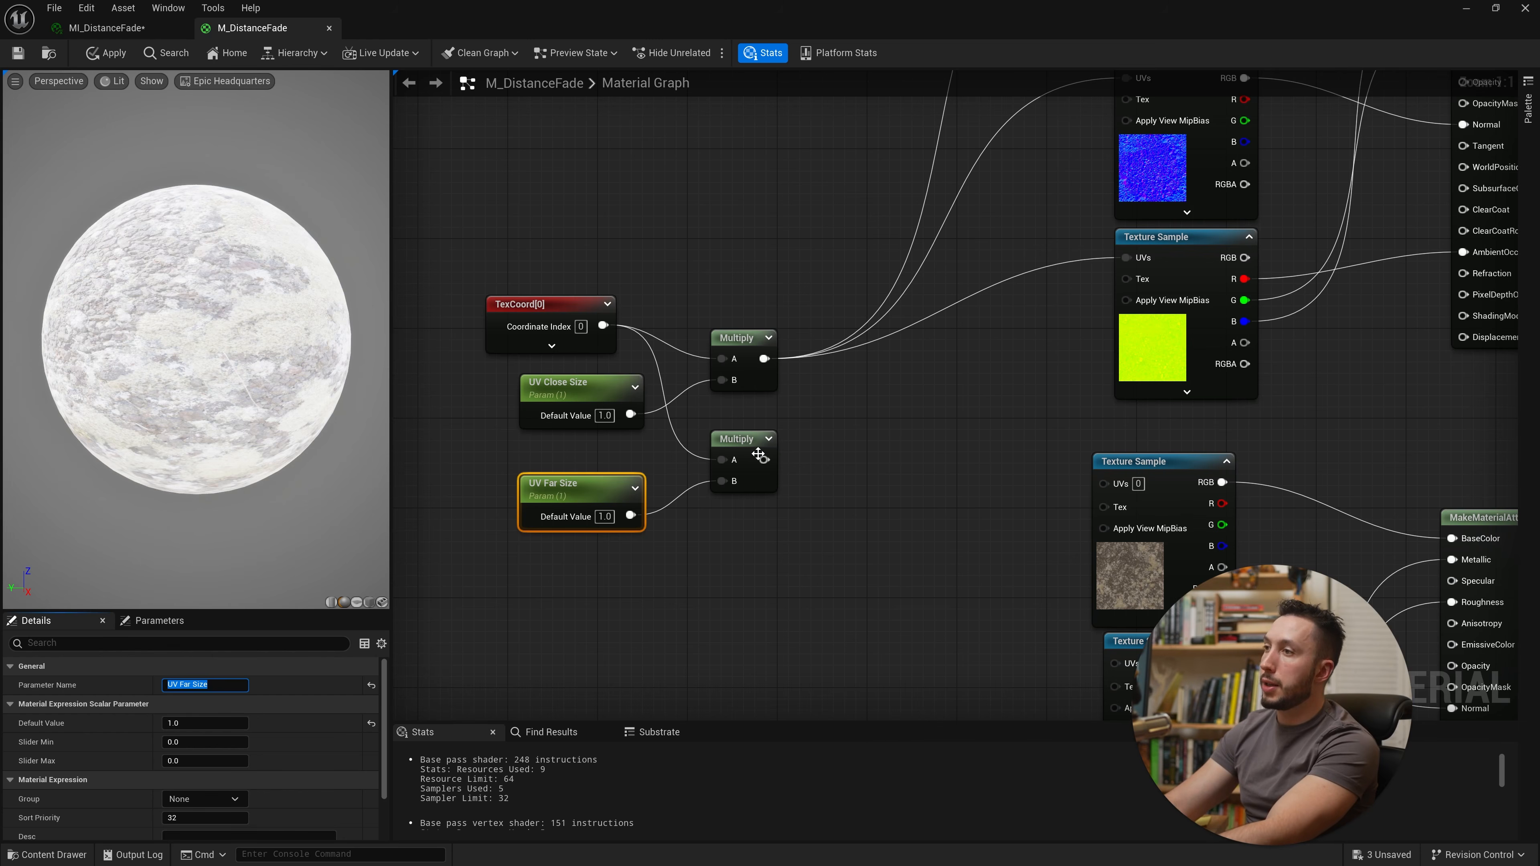
Step: Connect the second Multiply to the UVs of the far-distance Texture Samples and save the material
right_click_drag(753, 444, 626, 449)
left_click_drag(585, 457, 925, 481)
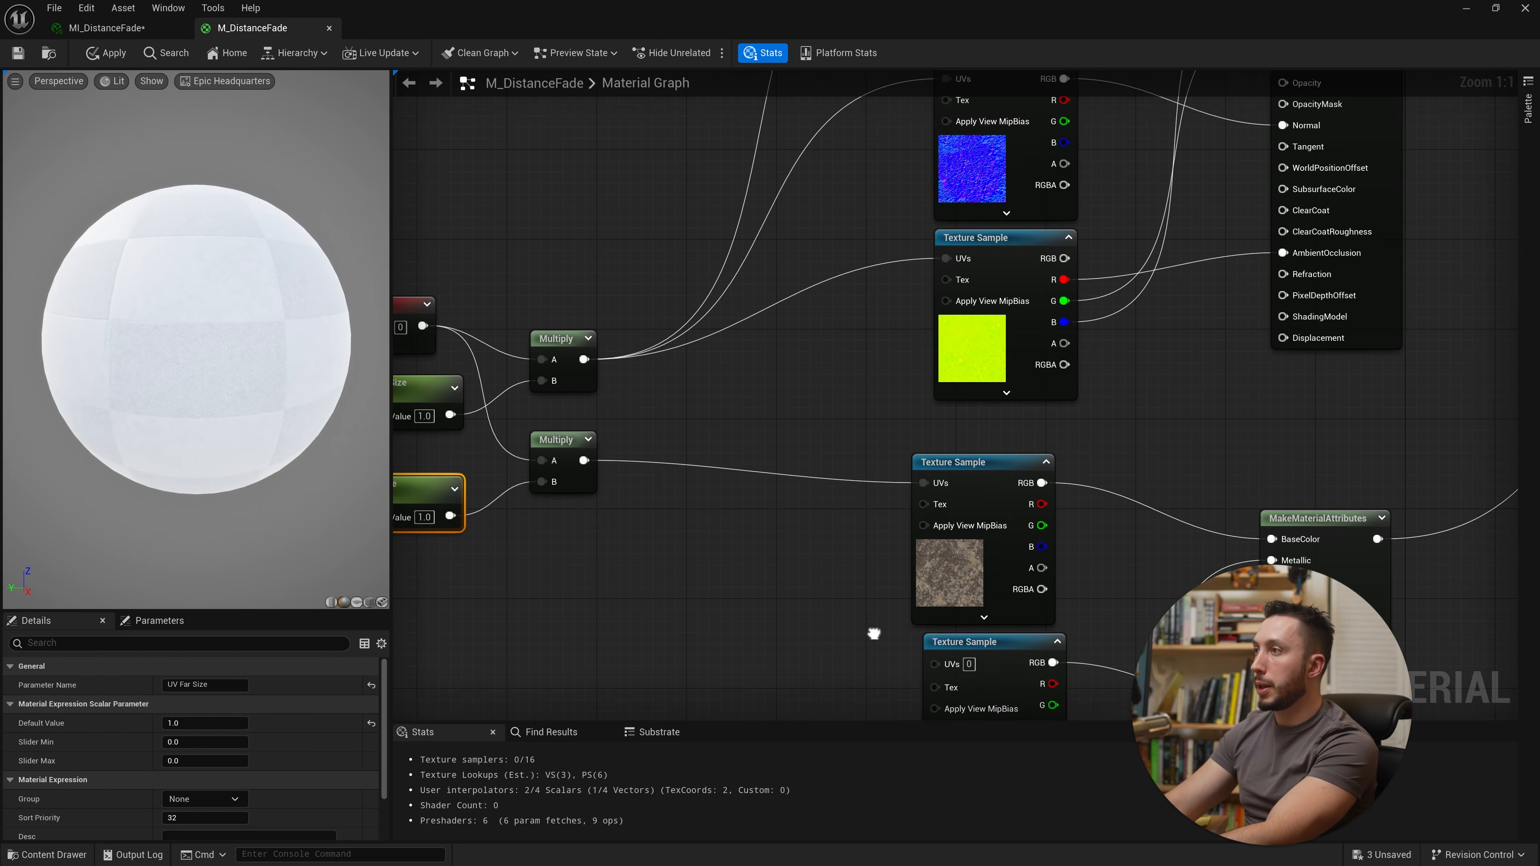
right_click_drag(831, 580, 863, 357)
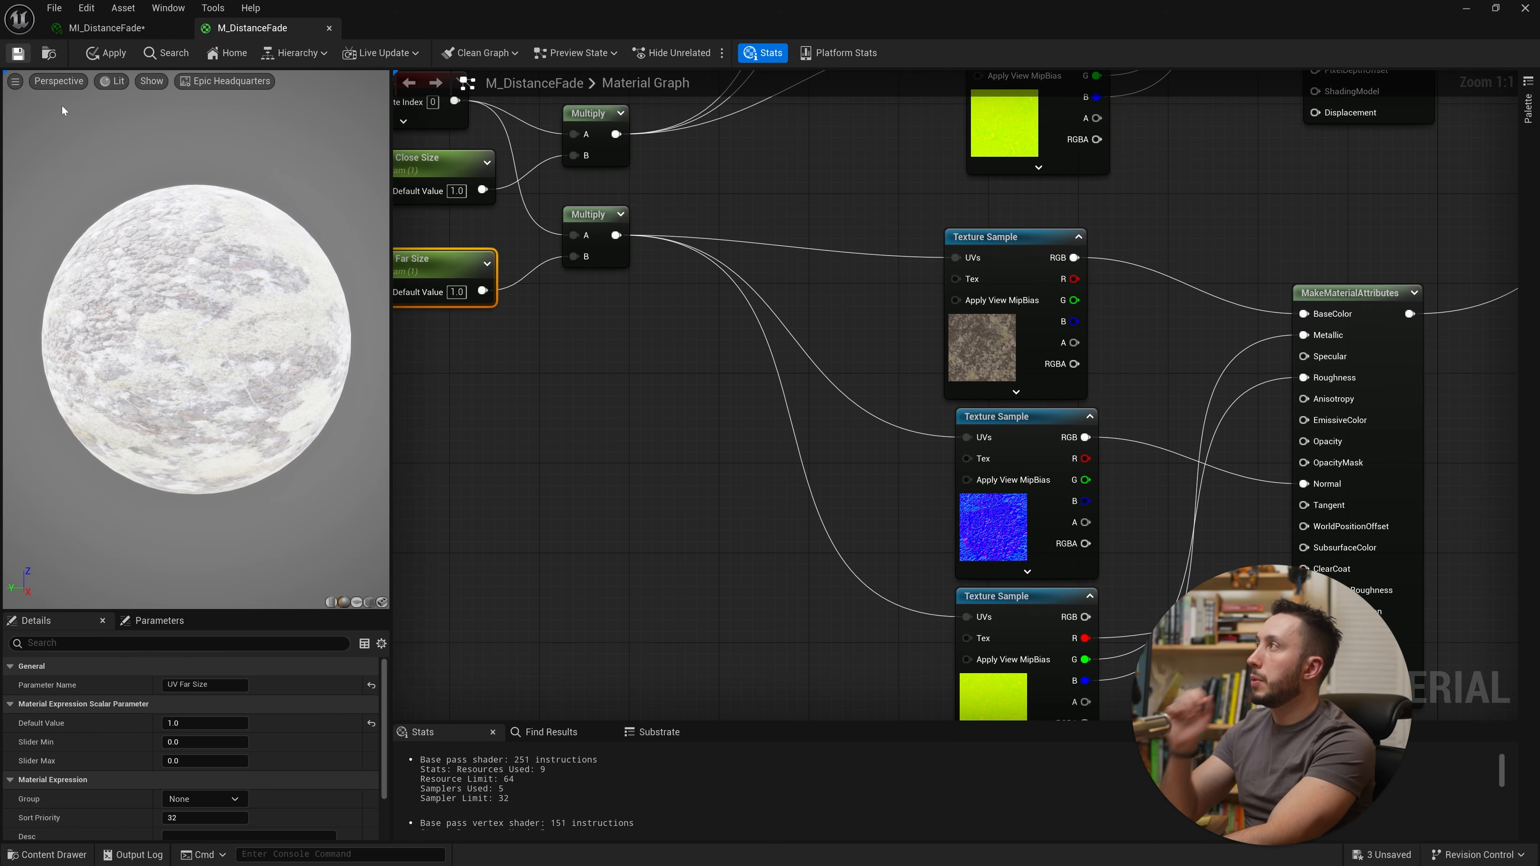
key("ctrl+s")
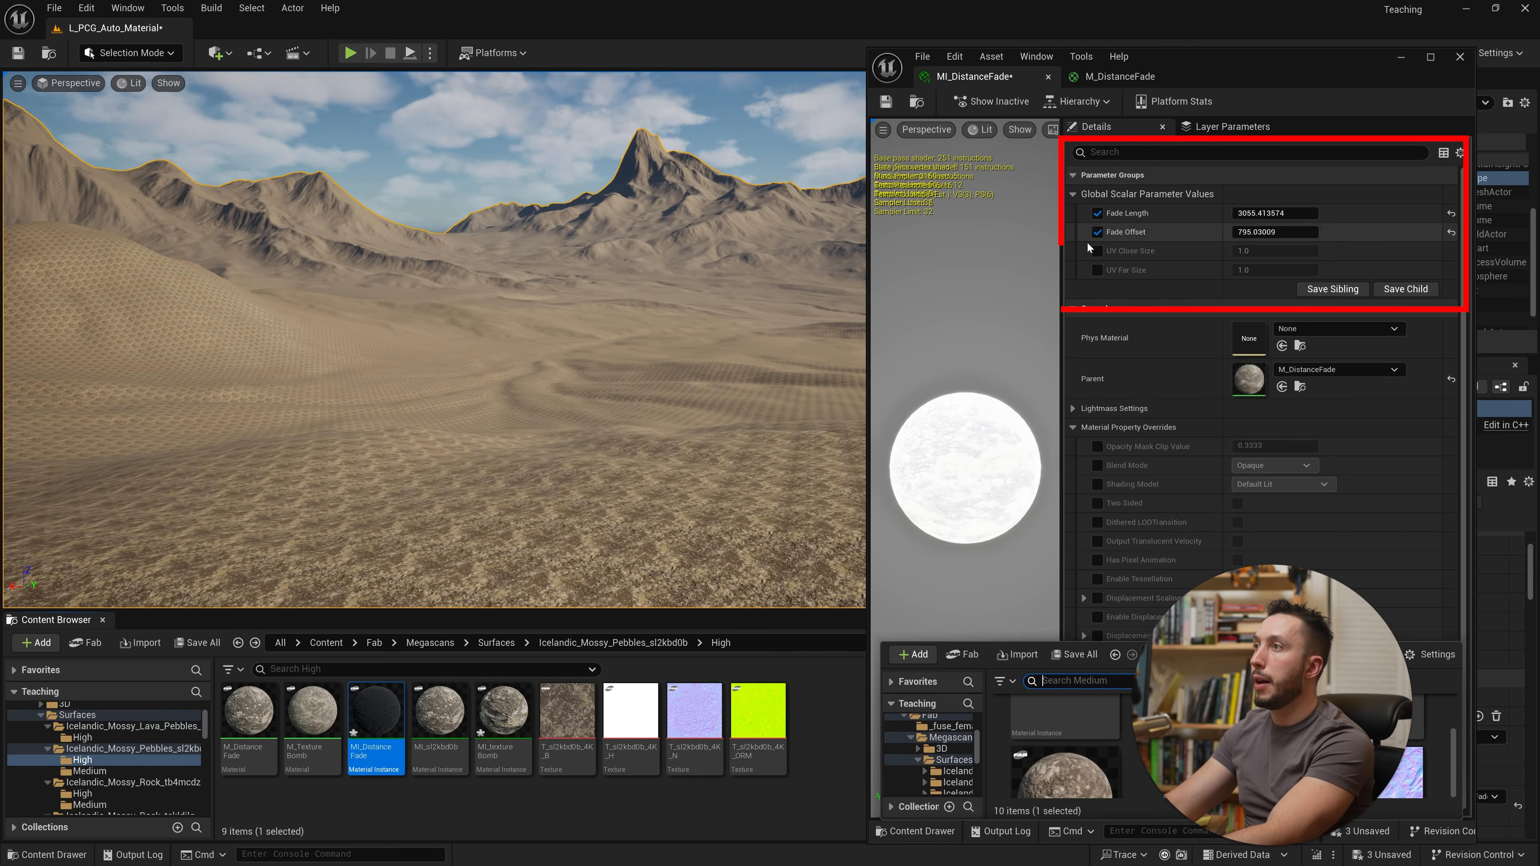
Step: Enable the UV Close Size and UV Far Size overrides in MI_DistanceFade and set UV Close Size to 1
left_click(1097, 270)
left_click(1097, 251)
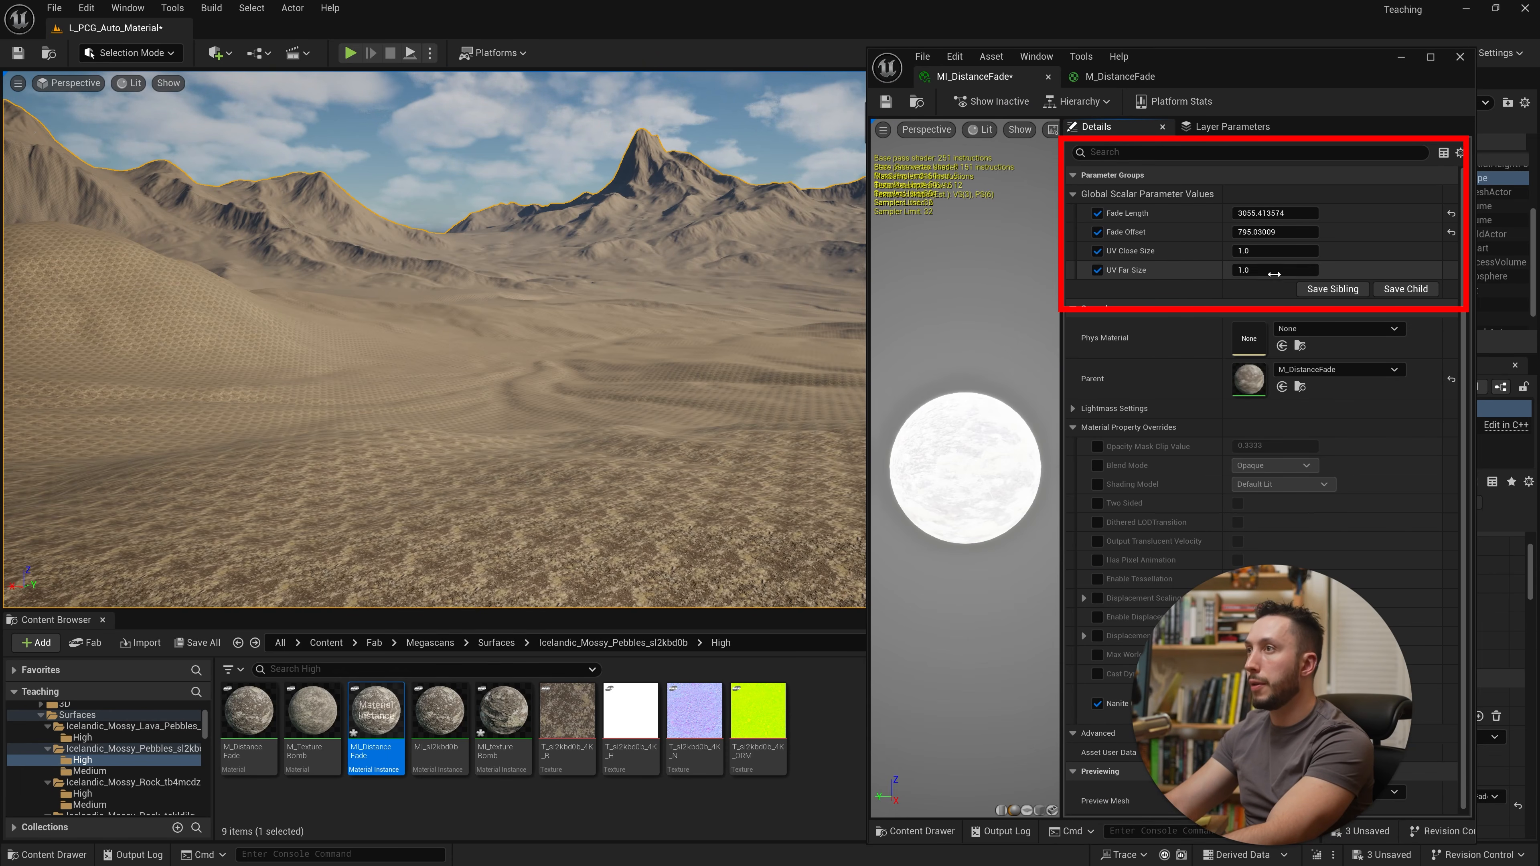
left_click_drag(1258, 272, 1208, 272)
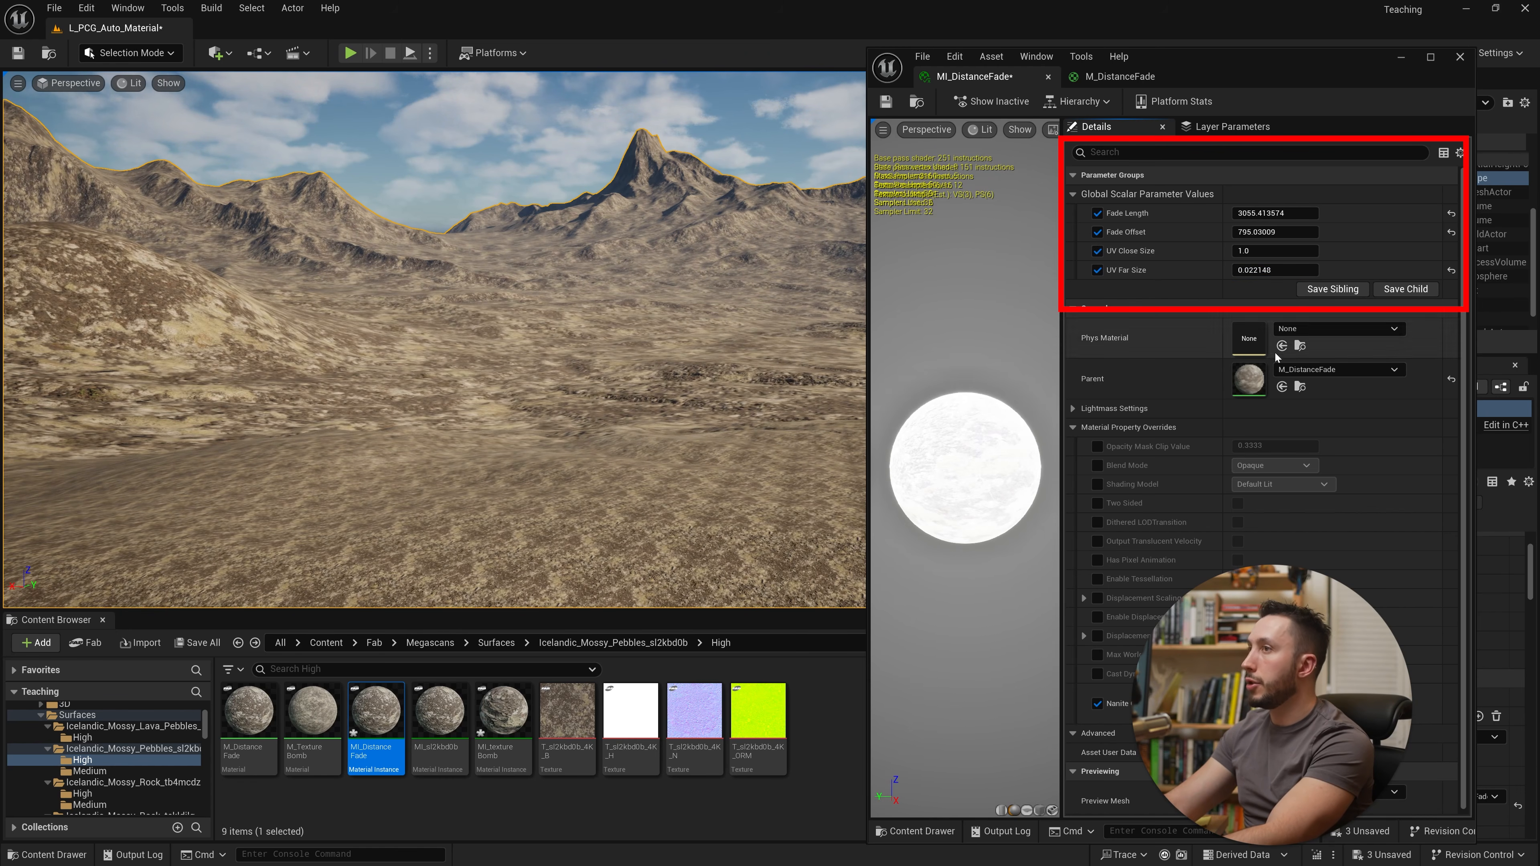
left_click_drag(1244, 250, 1225, 250)
right_click_drag(606, 340, 607, 388)
left_click_drag(1271, 269, 1259, 270)
left_click(1272, 252)
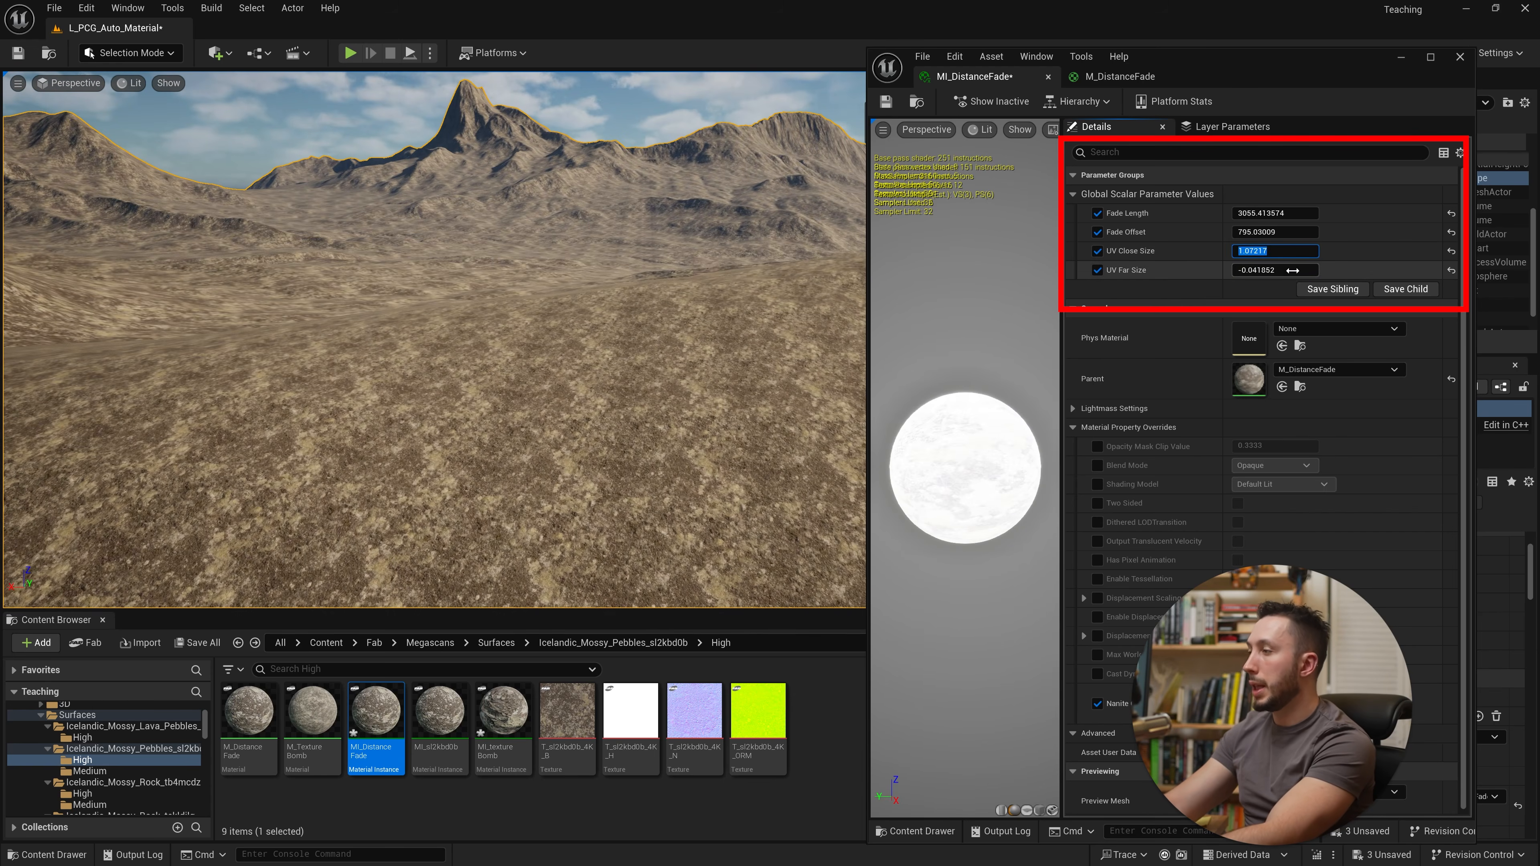
type("1")
Step: Set UV Far Size to 0.01 while checking the landscape
right_click_drag(606, 364, 564, 309)
right_click_drag(458, 358, 485, 400)
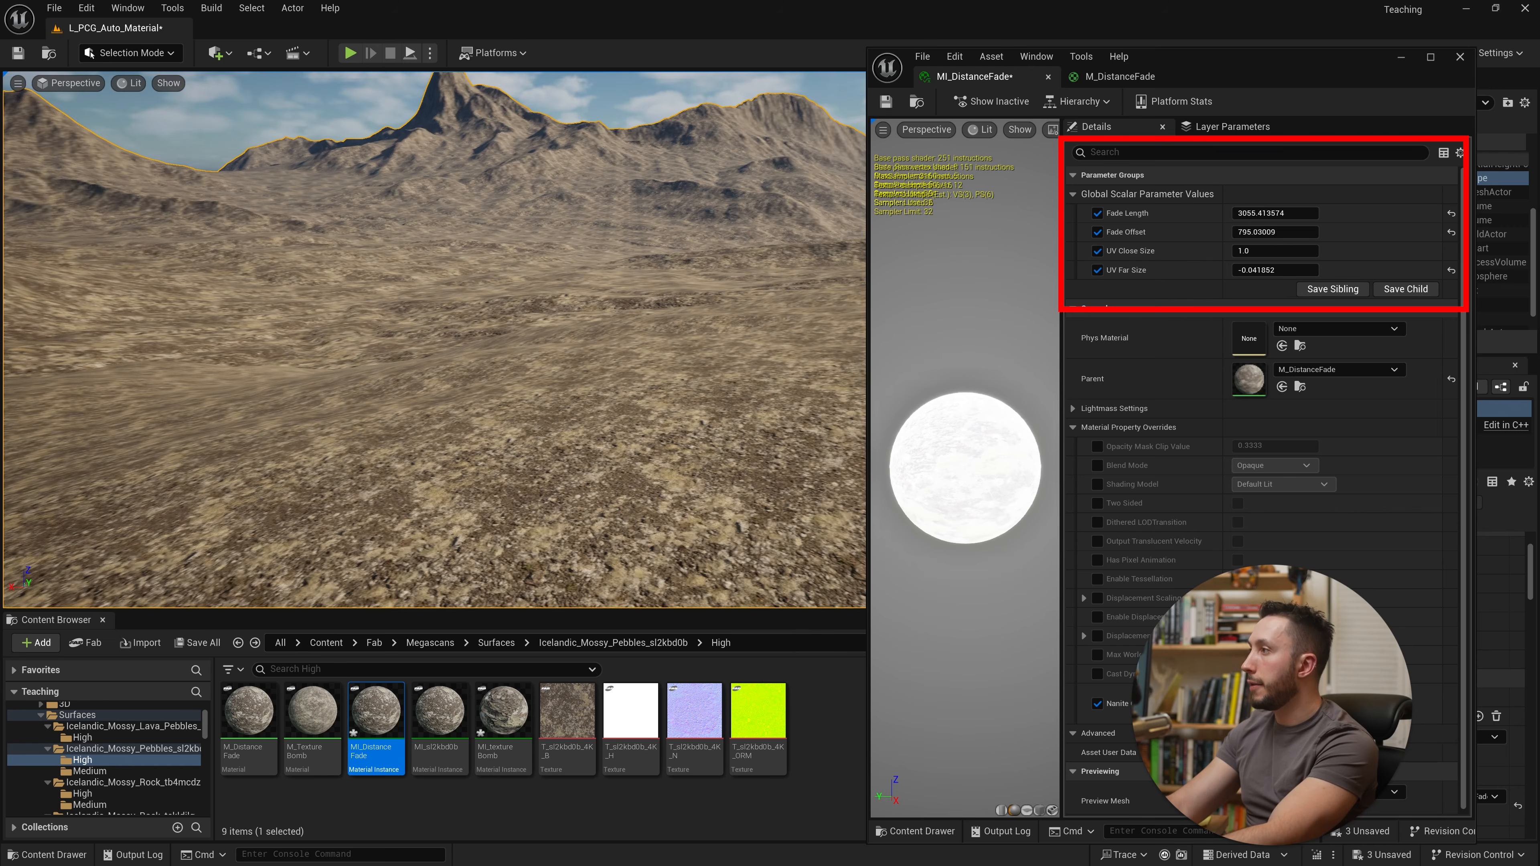
left_click_drag(1285, 270, 1273, 270)
left_click(1273, 269)
key("BackSpace")
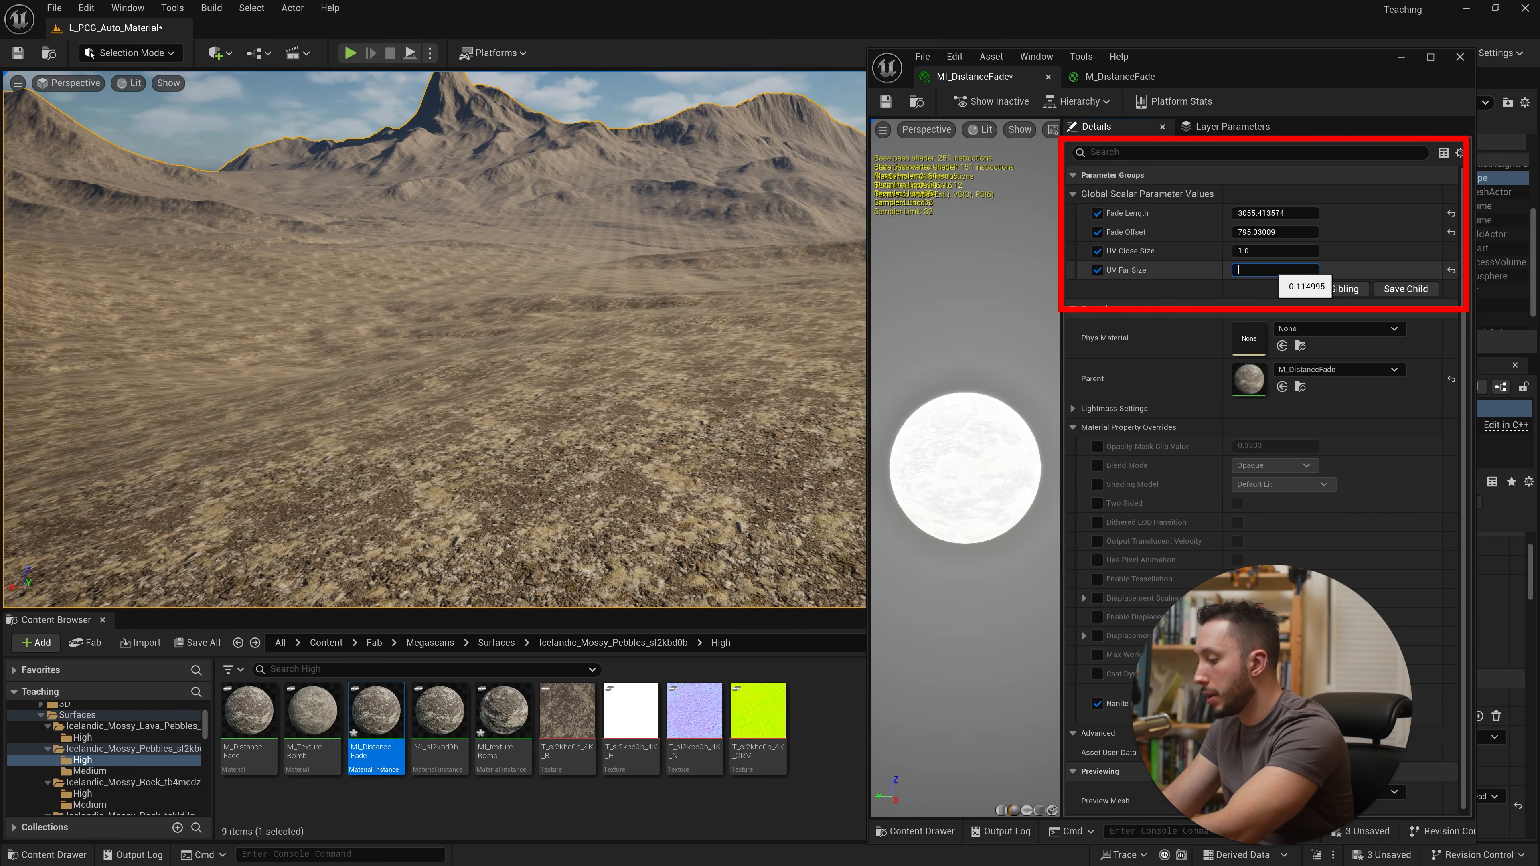
type(".001")
key("Return")
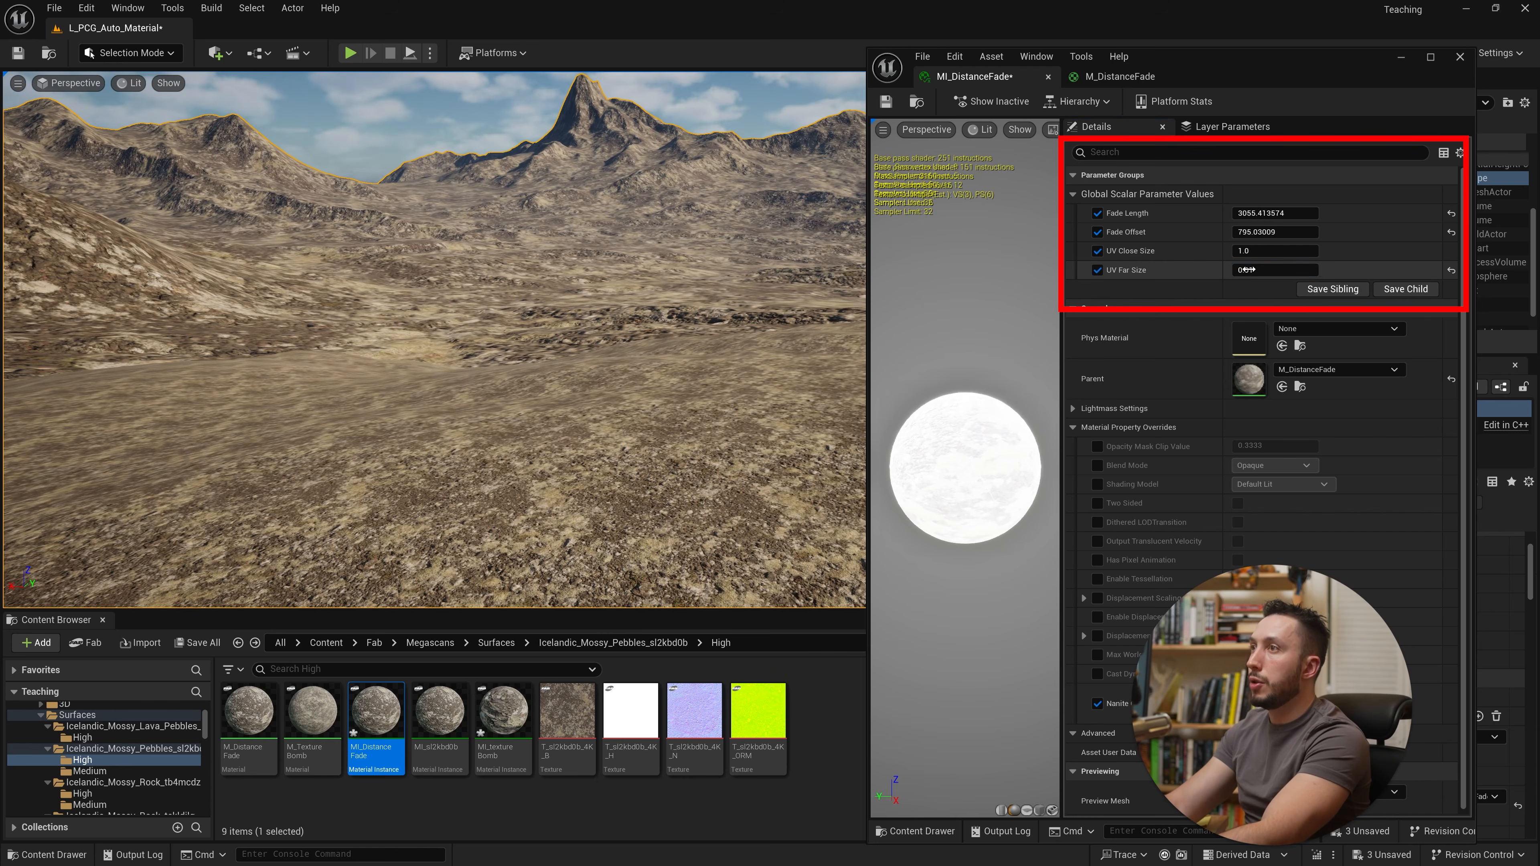
Step: Set UV Far Size to 0.05
left_click(1250, 270)
left_click_drag(1250, 270, 1255, 269)
type("5")
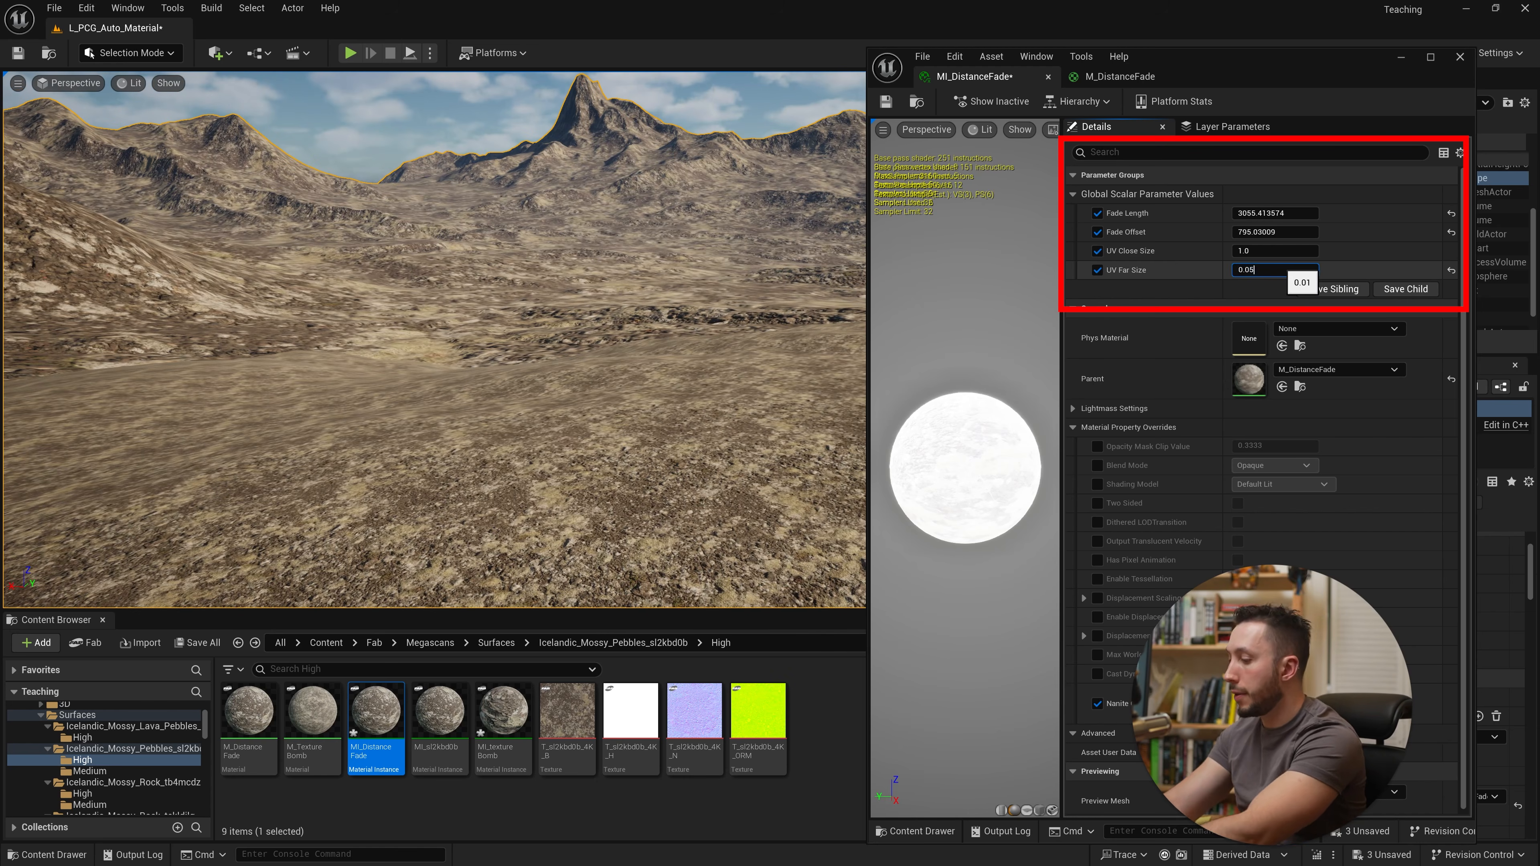
key("Return")
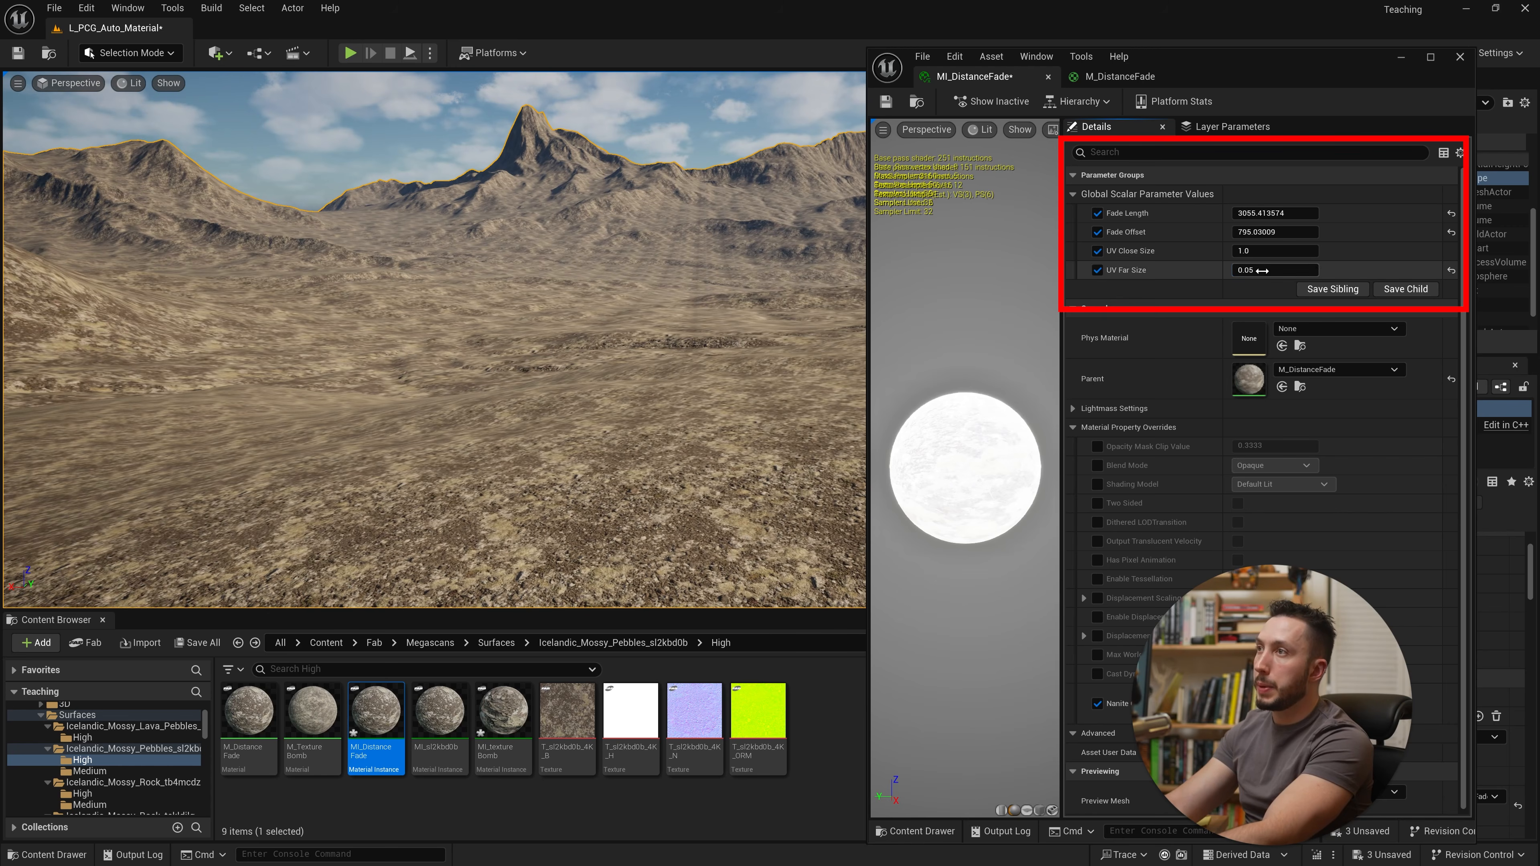
Step: Set UV Far Size to 0.03
left_click(1250, 270)
type("3")
key("Return")
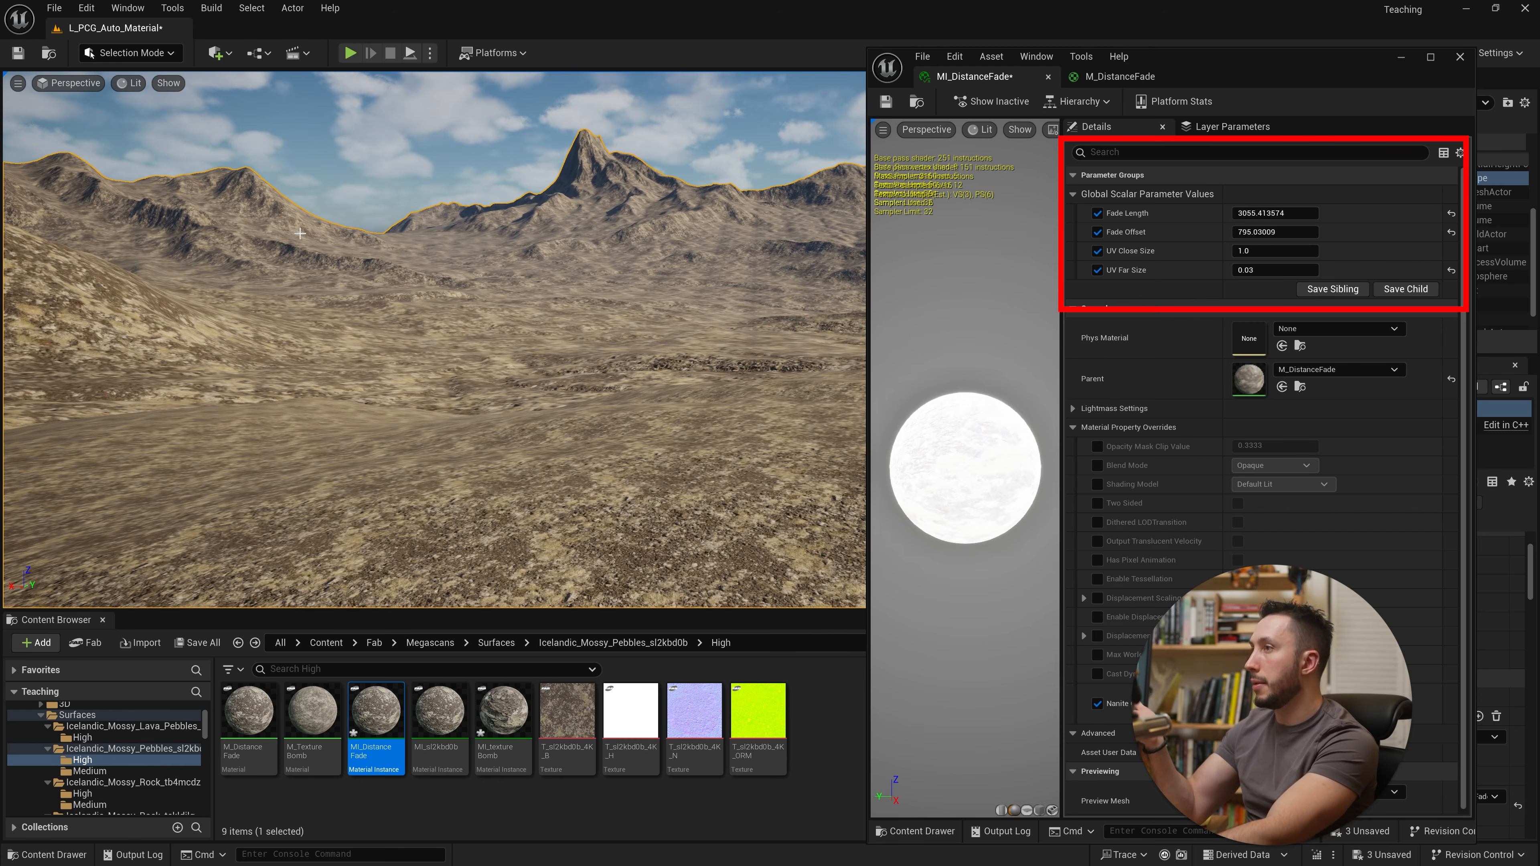
Step: Examine the landscape tiling near and far in the level viewport
left_click_drag(299, 233, 480, 291)
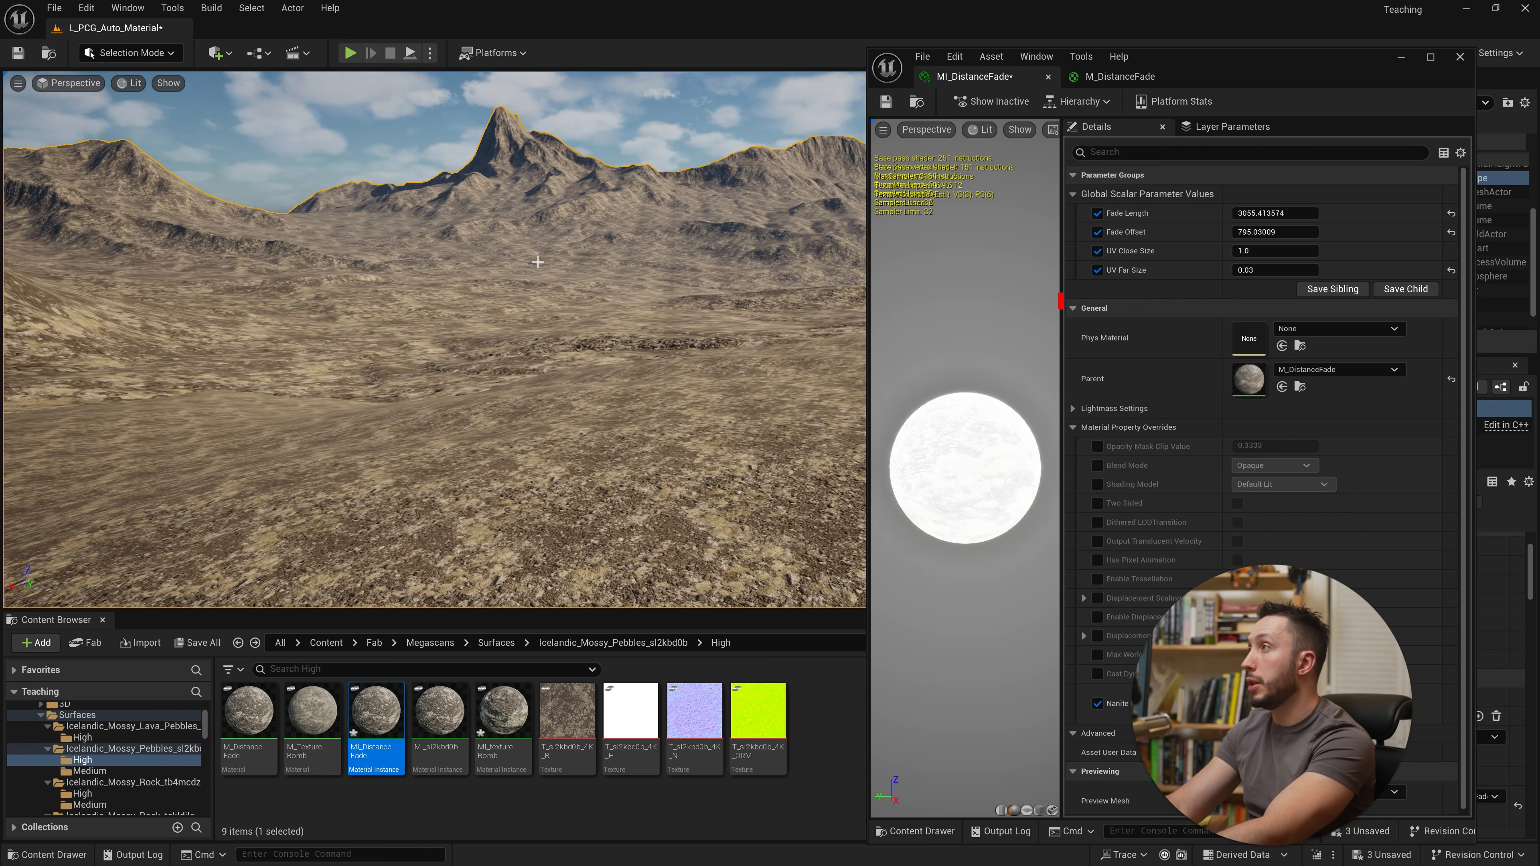
left_click_drag(470, 290, 497, 302)
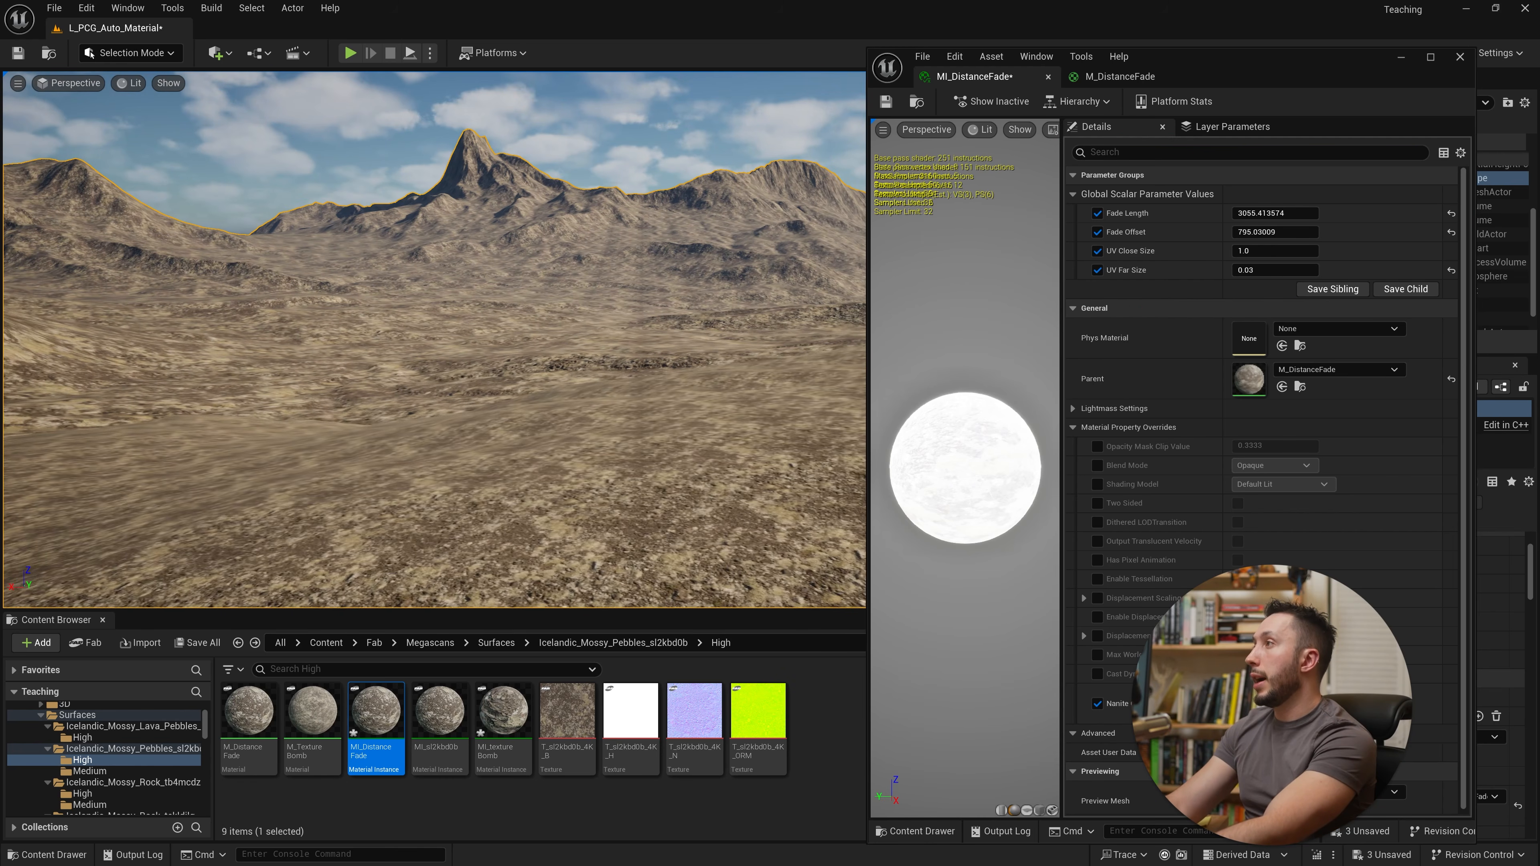
right_click(495, 305)
left_click(669, 277)
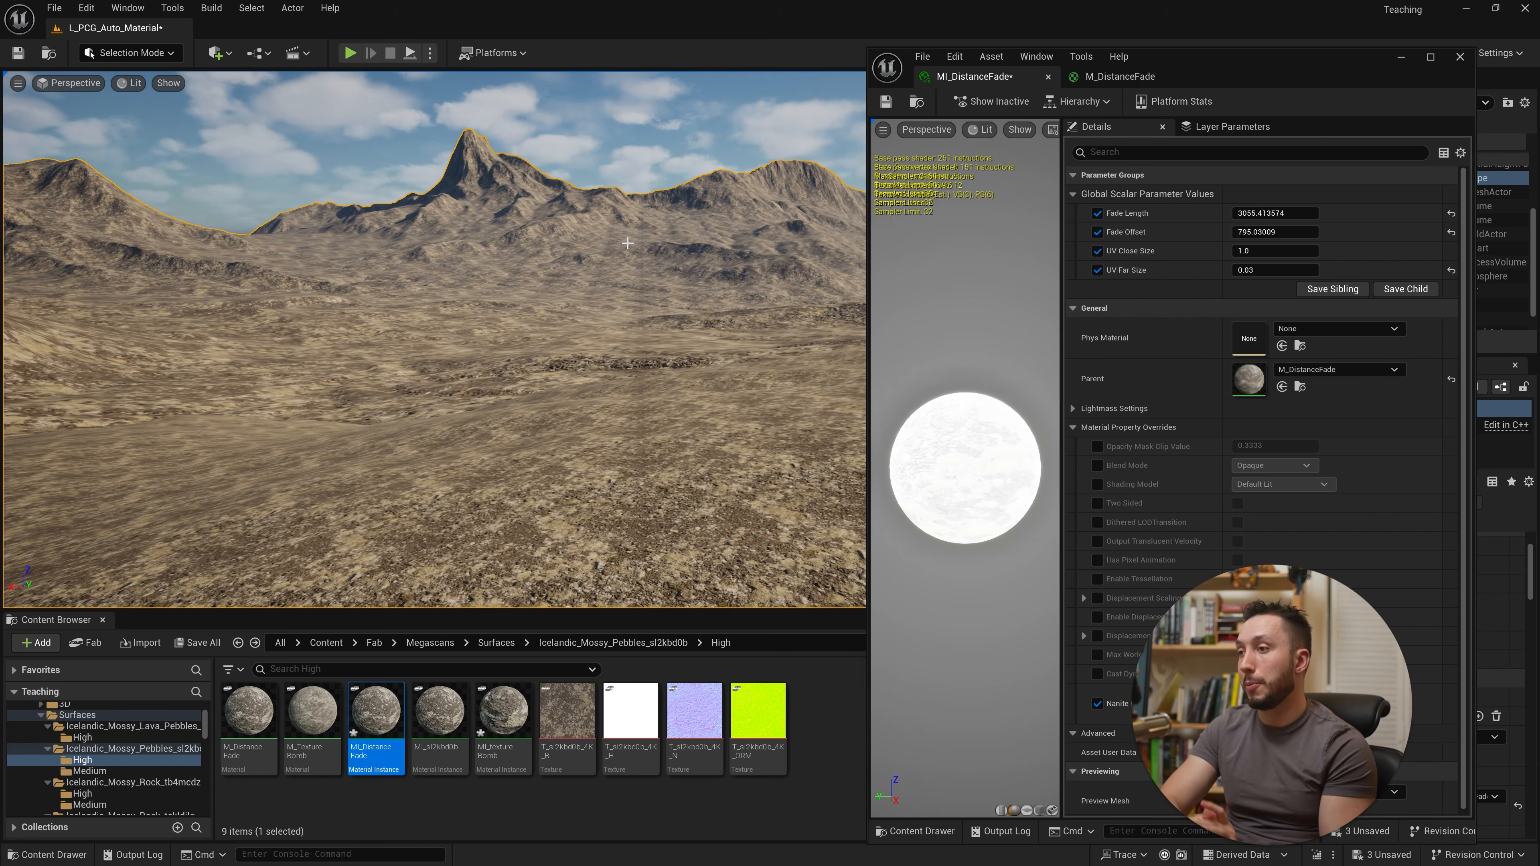
right_click_drag(658, 319, 659, 319)
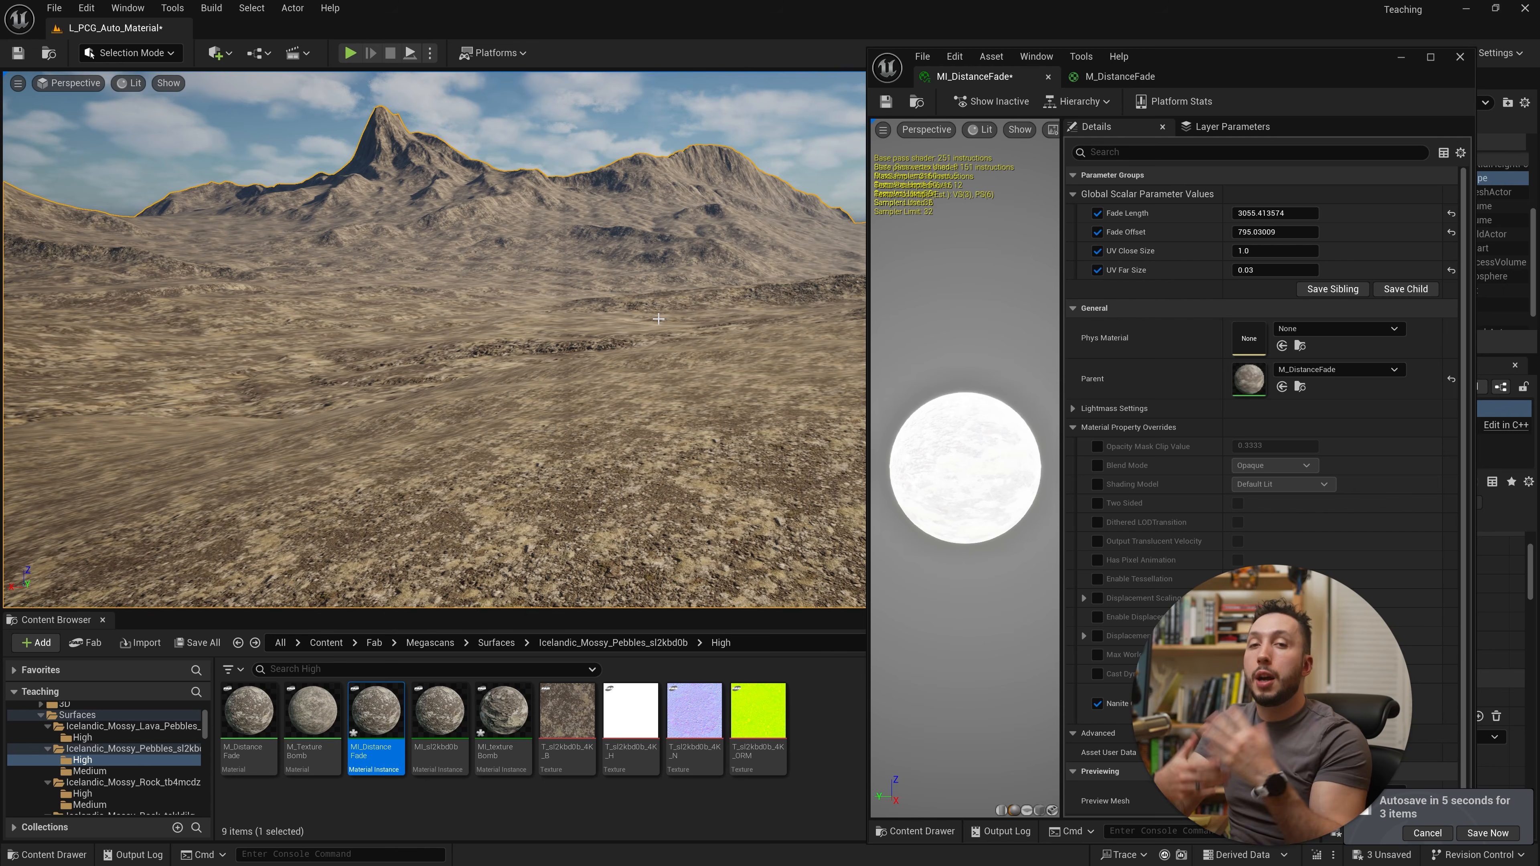
Step: Return to M_DistanceFade and enable engine content display in the Content Browser settings
left_click(1124, 79)
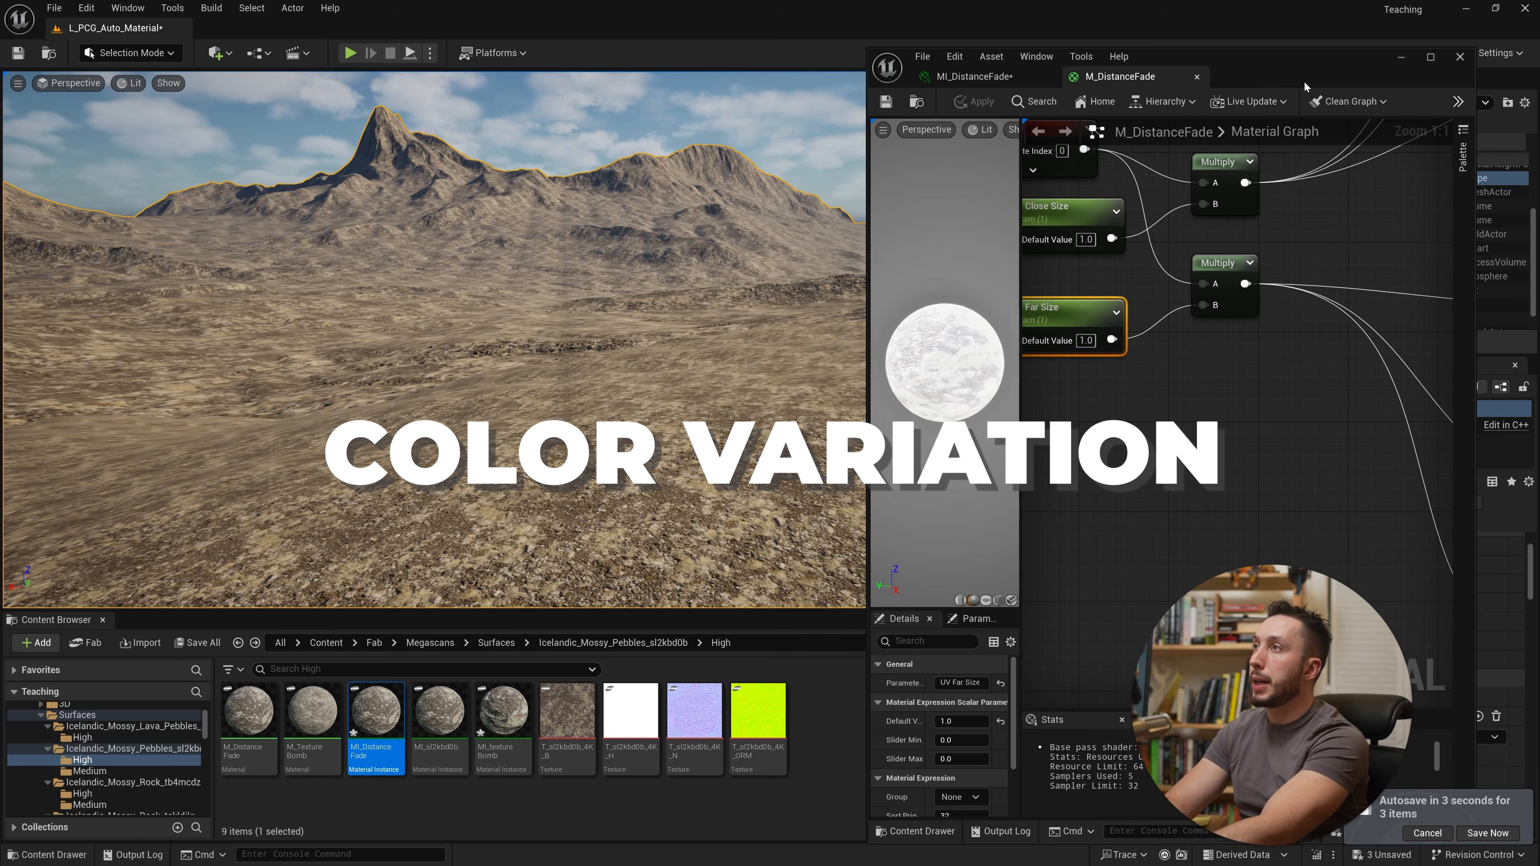
double_click(1304, 87)
scroll(1045, 336, "down", 5)
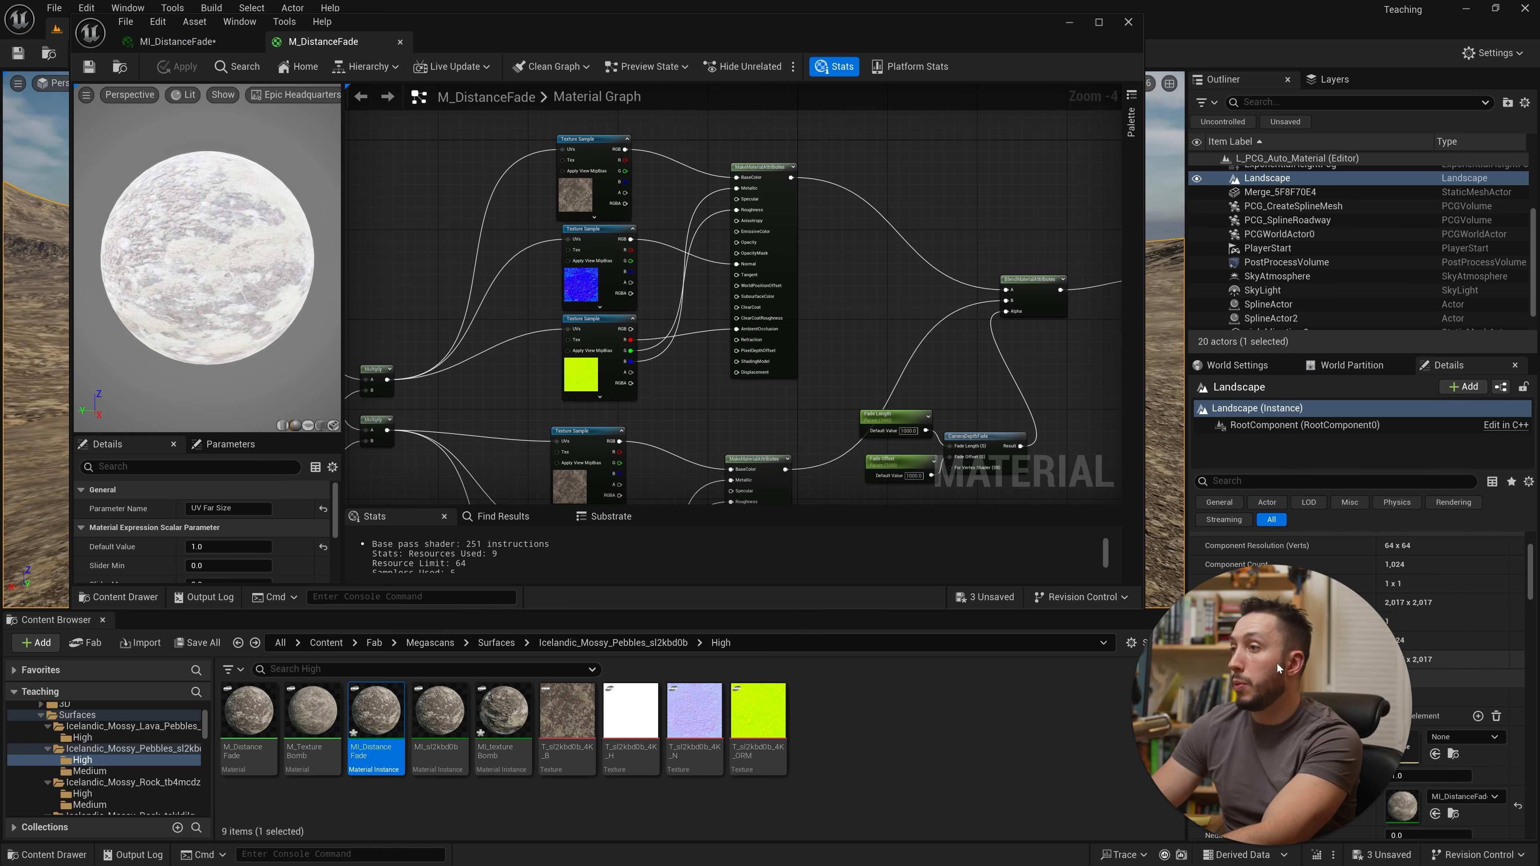
left_click(1172, 647)
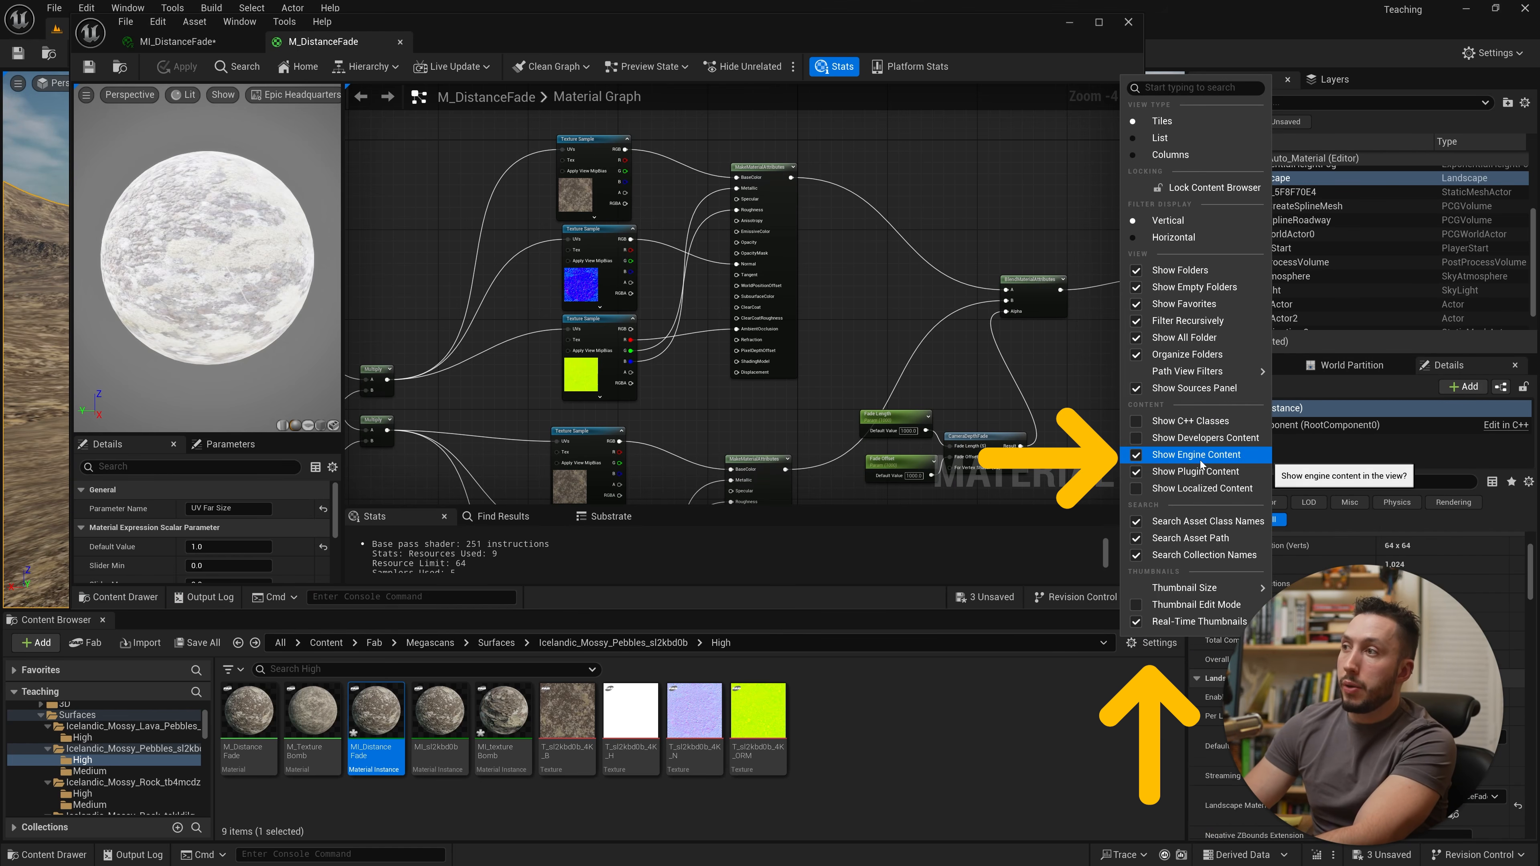
left_click(986, 746)
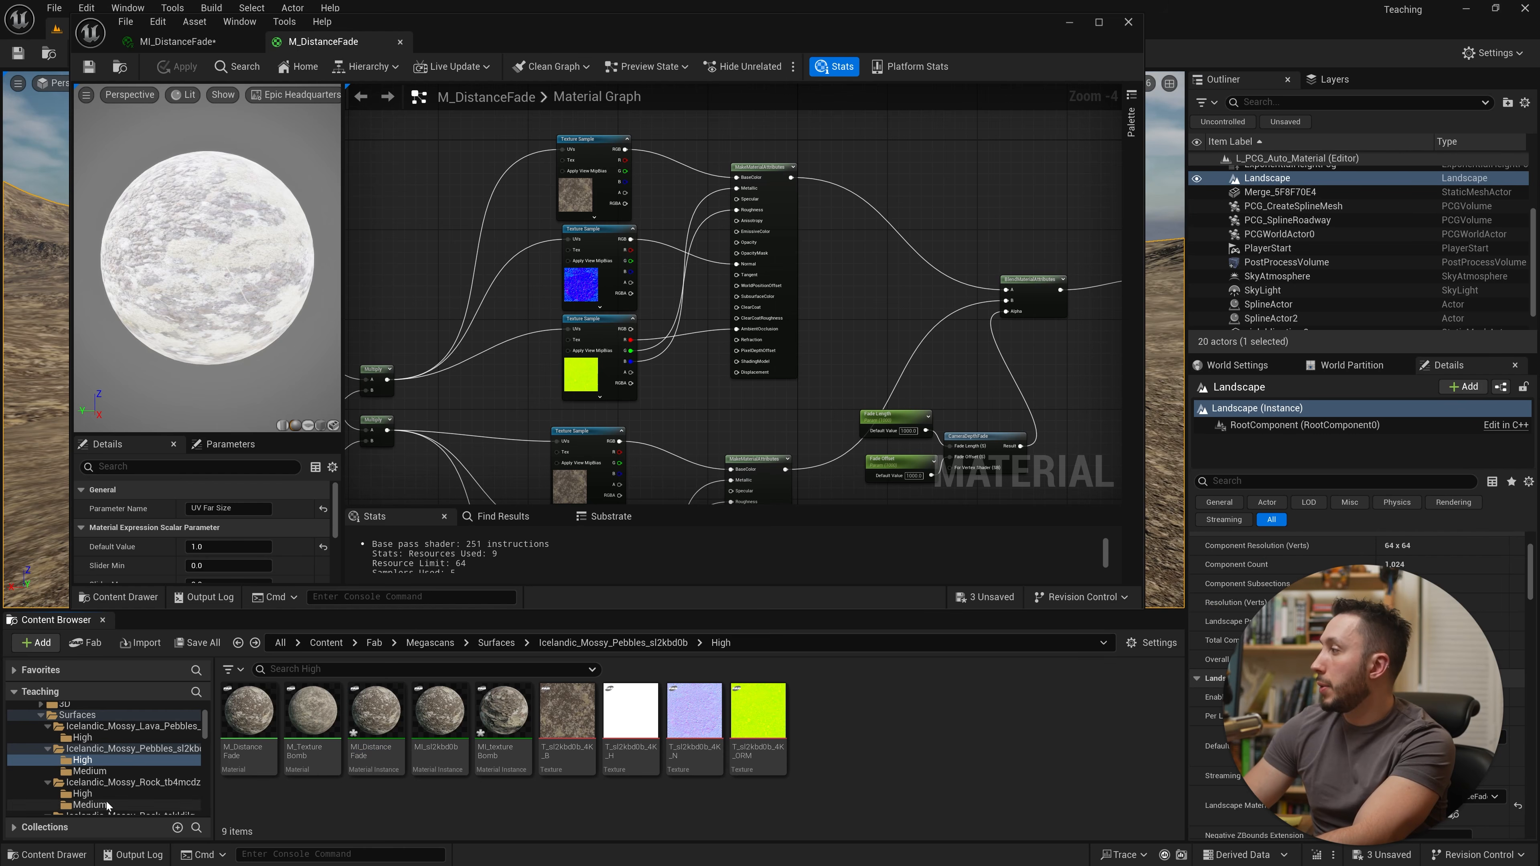
Step: Open the Engine content folder and search it for noise
scroll(107, 788, "down", 10)
scroll(115, 804, "down", 10)
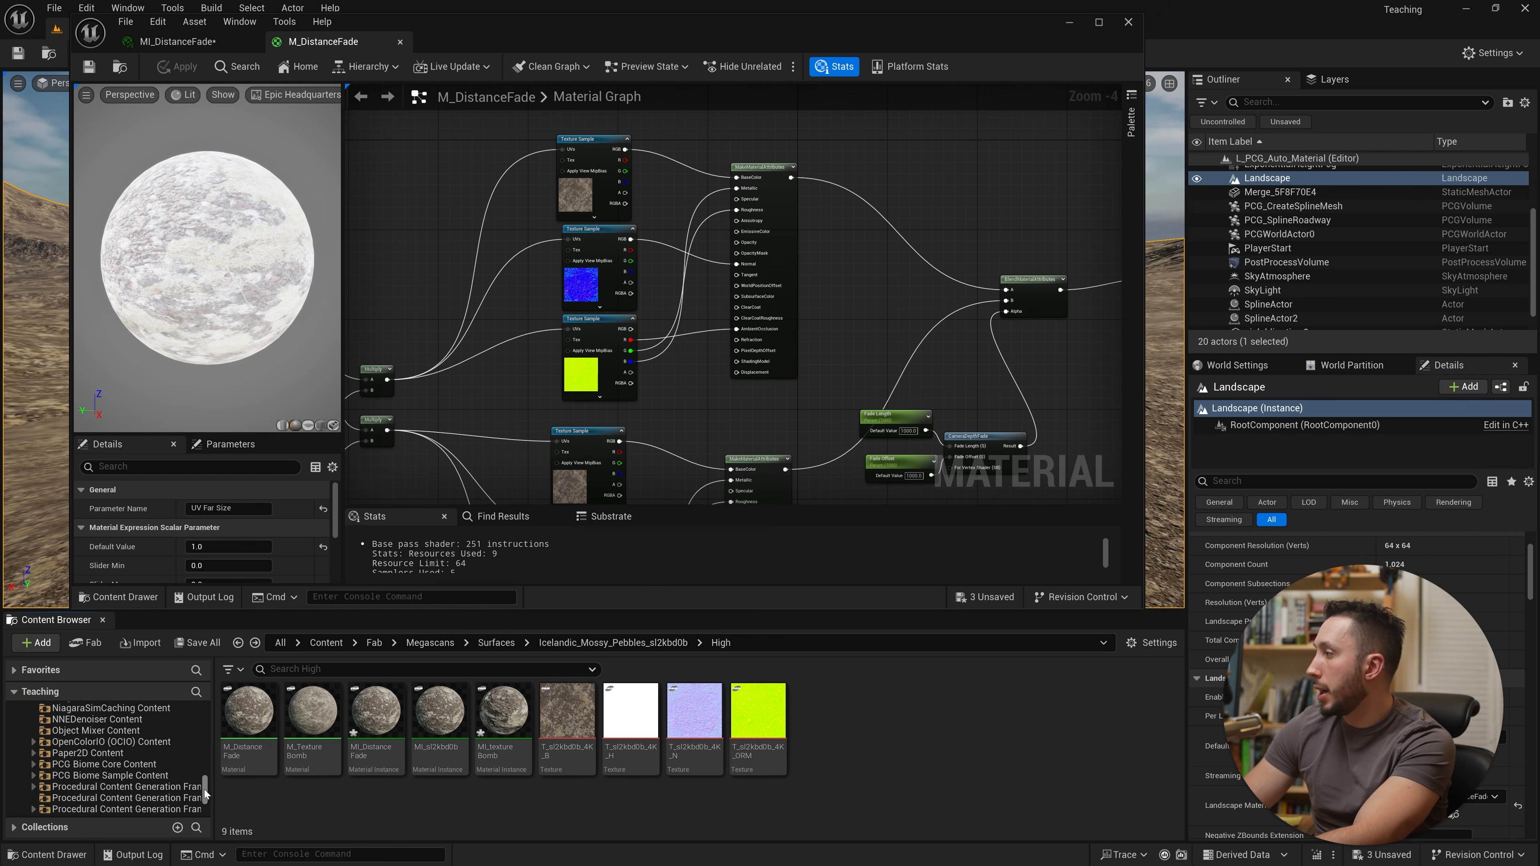
left_click_drag(206, 788, 214, 738)
scroll(121, 752, "up", 2)
left_click(20, 765)
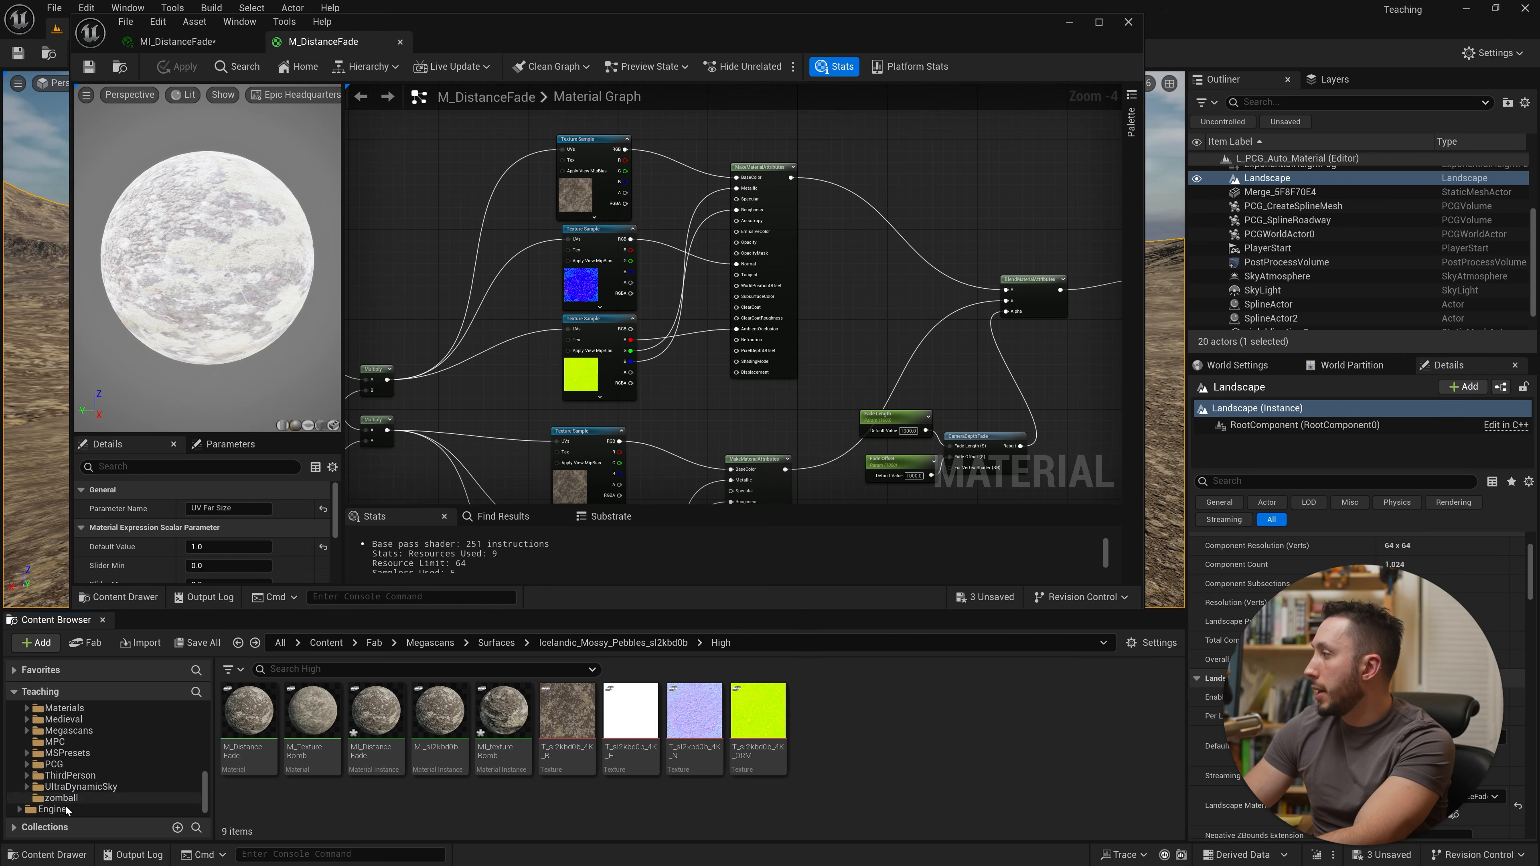
left_click(52, 809)
left_click(290, 673)
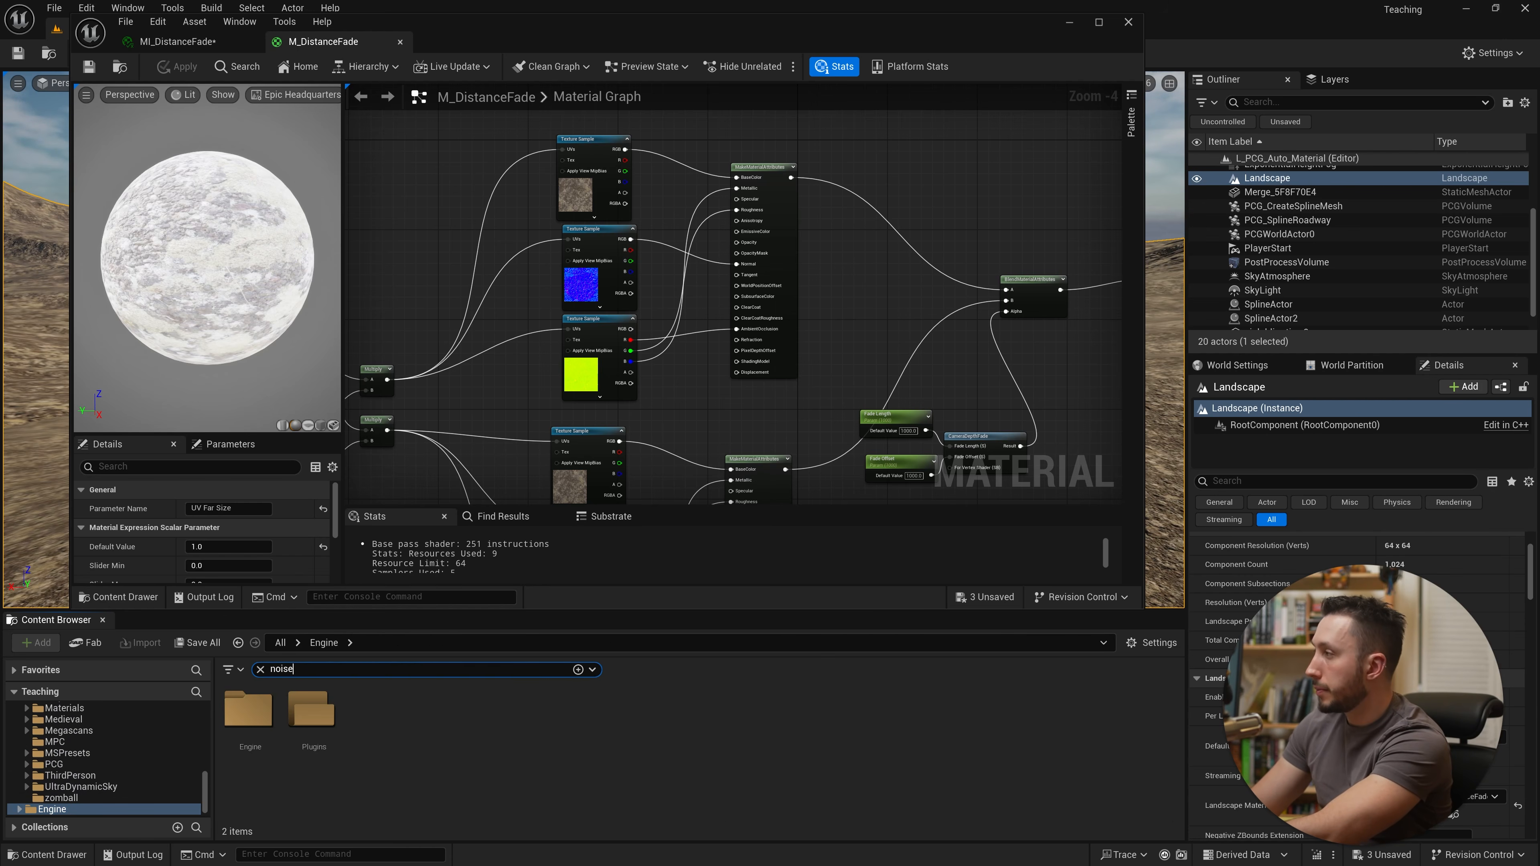
Step: Add the T_Noise01 texture as a Texture Sample node and place it in an empty graph area
scroll(922, 716, "down", 5)
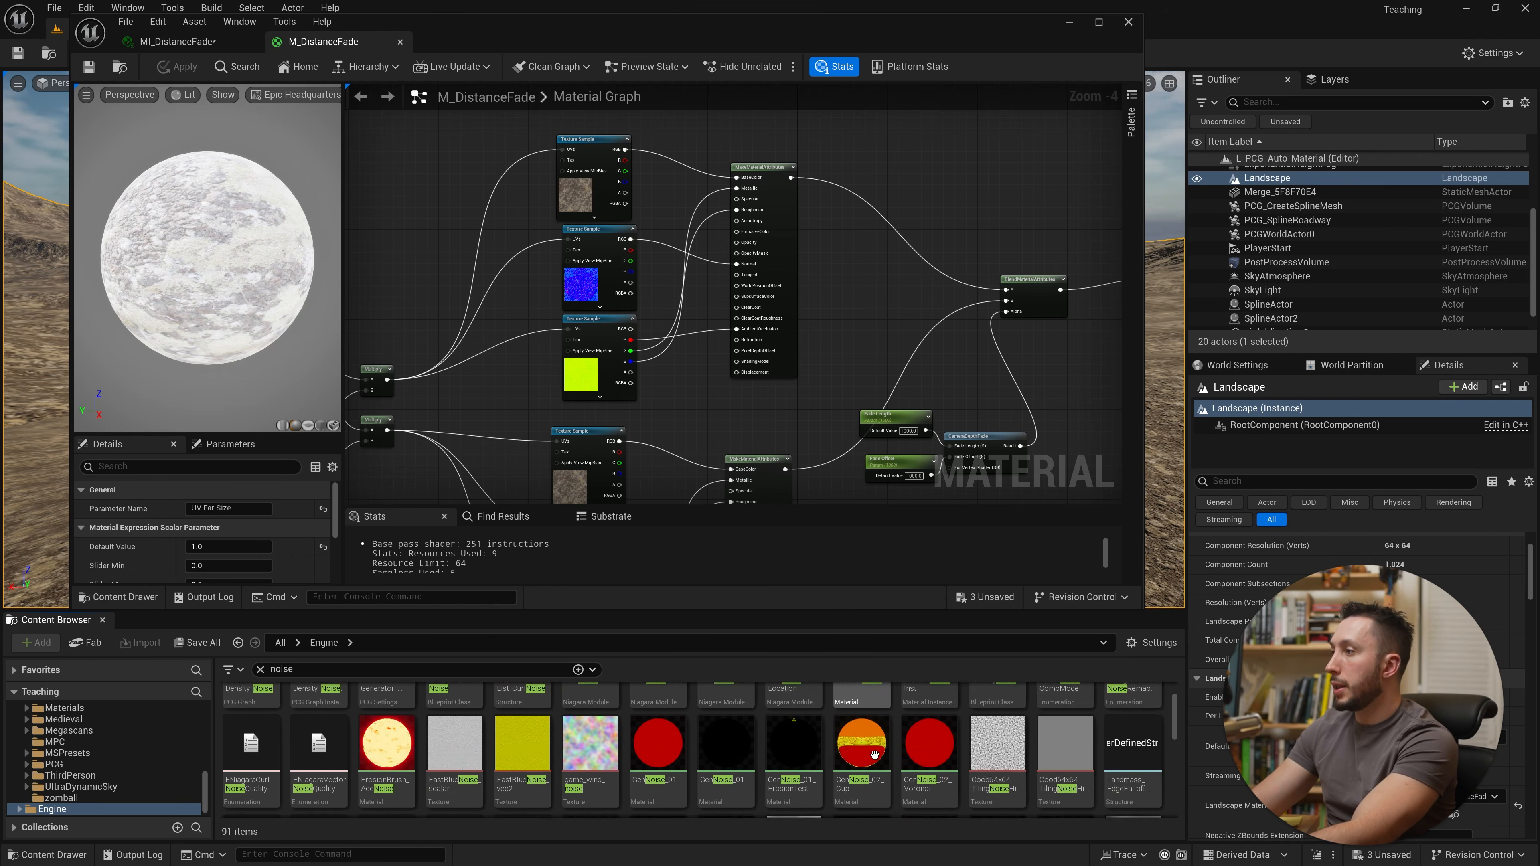
scroll(874, 754, "down", 10)
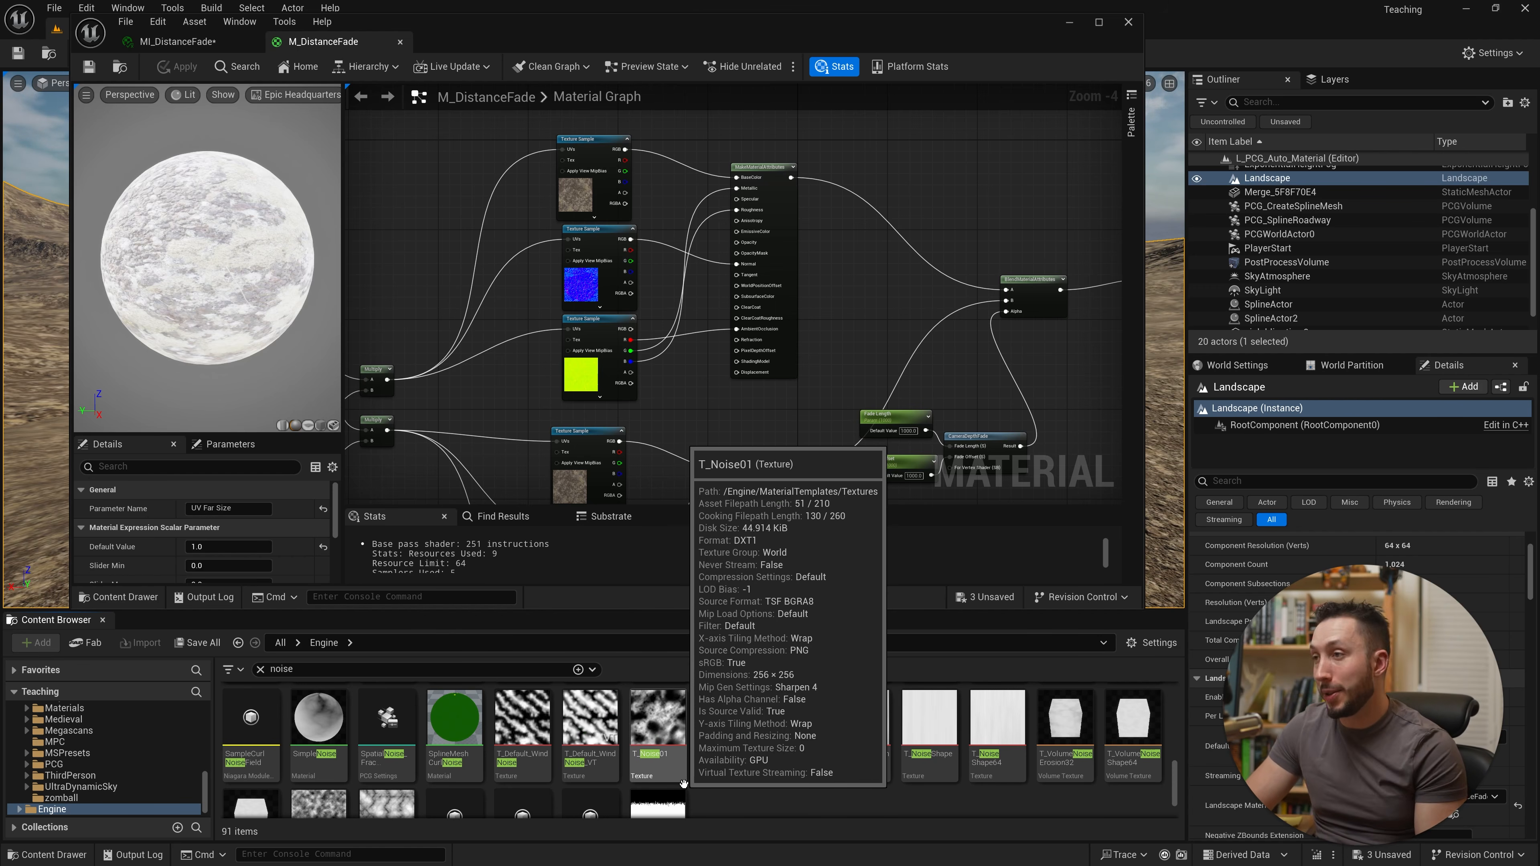
left_click_drag(684, 784, 727, 413)
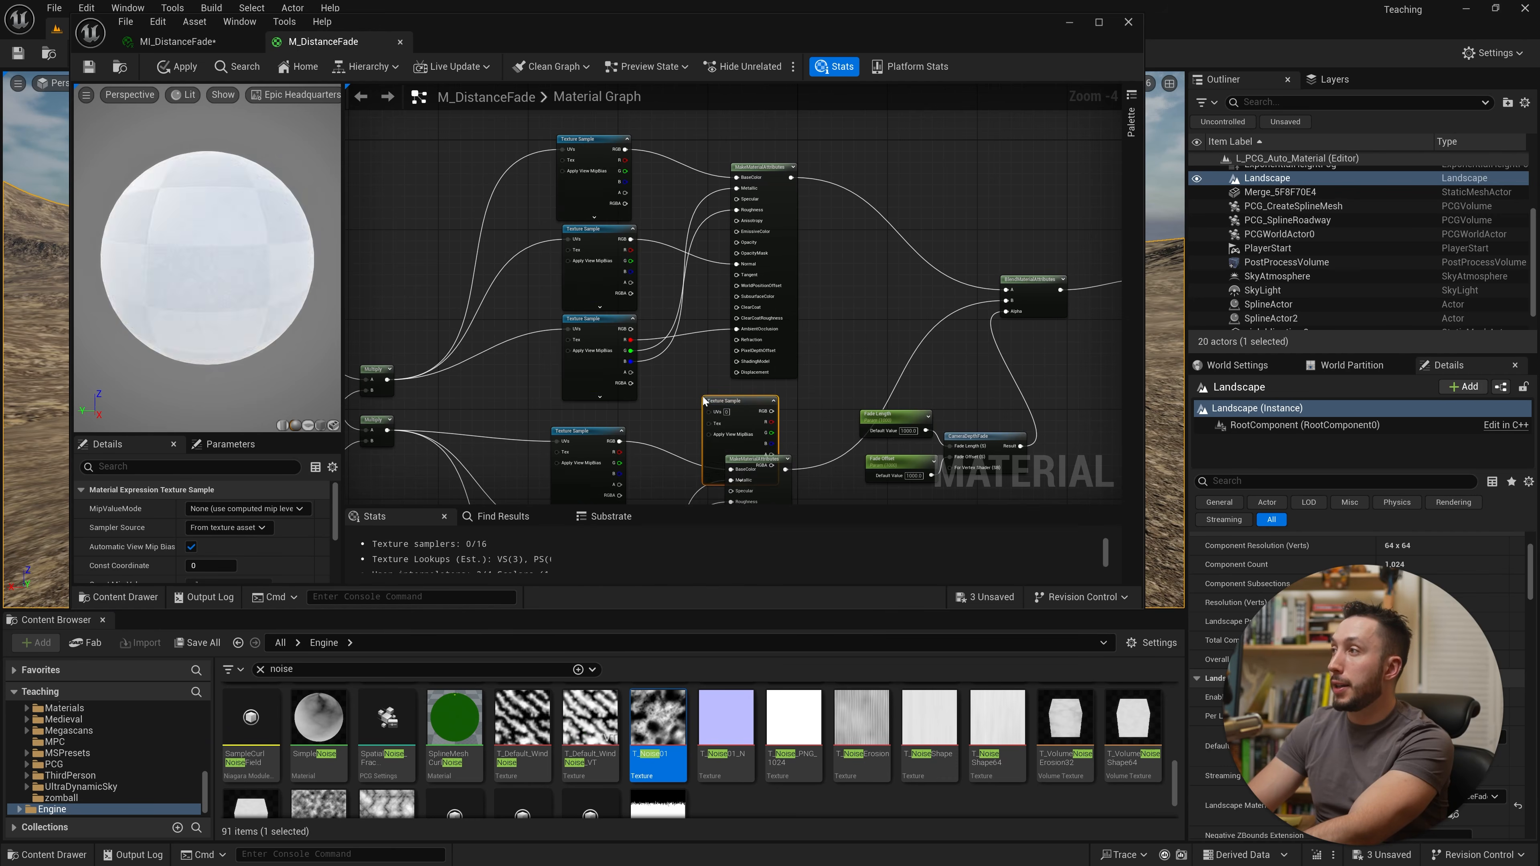
right_click_drag(757, 449, 601, 347)
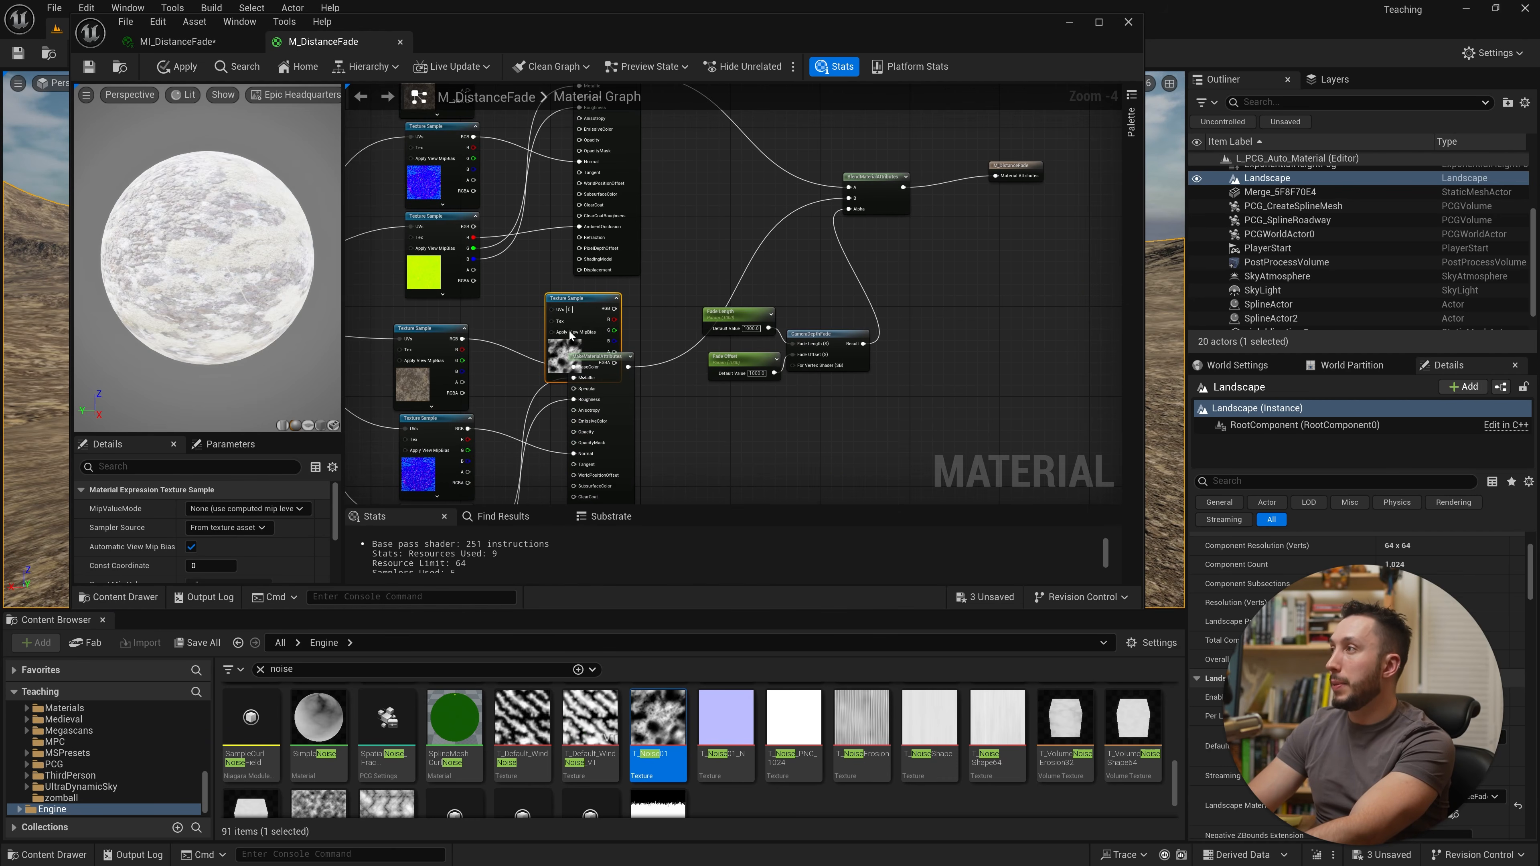
left_click_drag(579, 345, 571, 346)
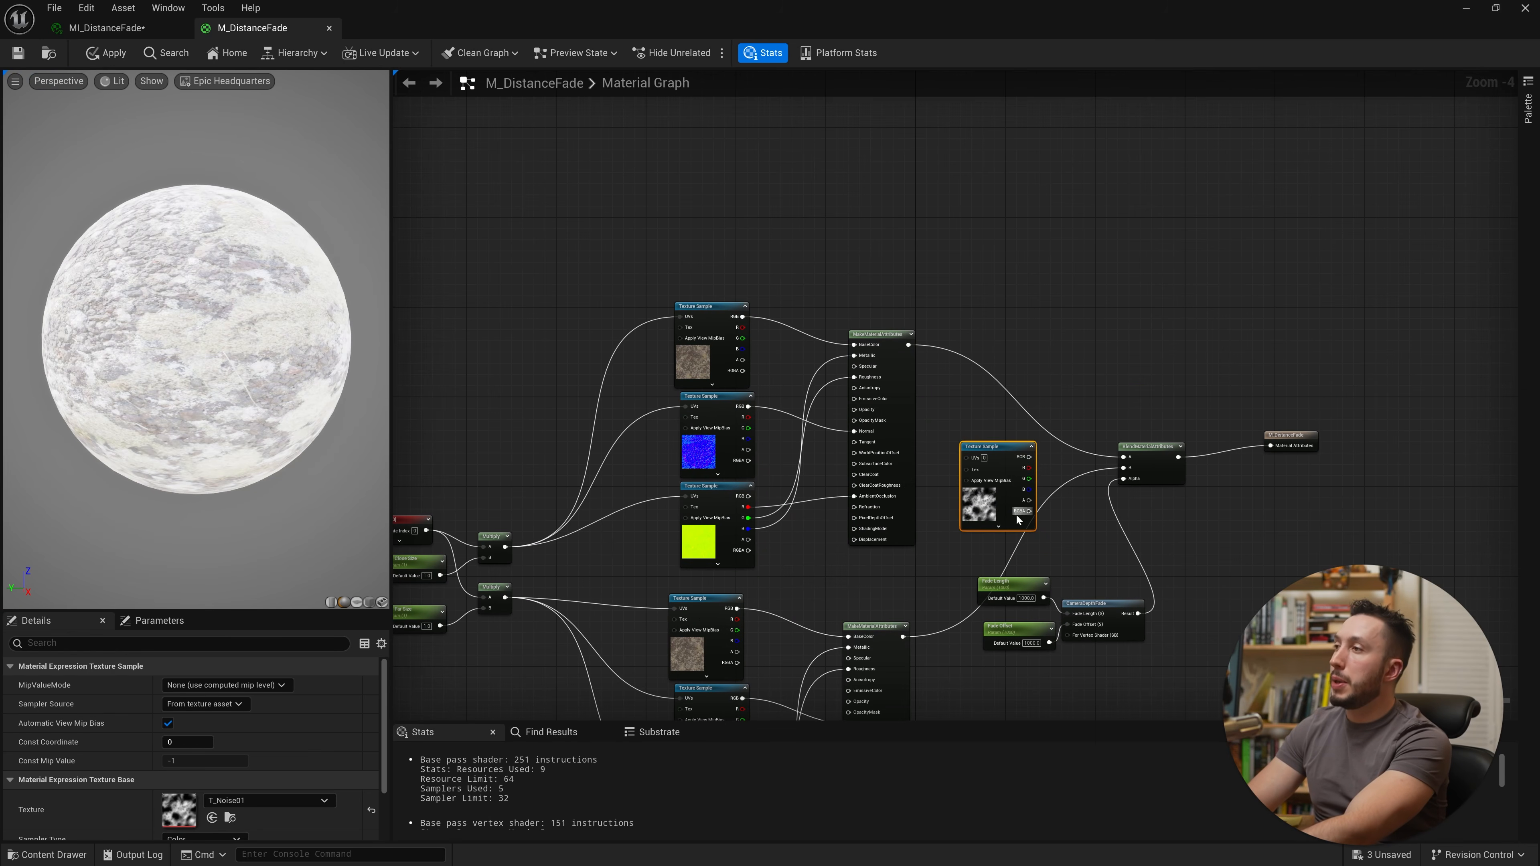
left_click_drag(1005, 524, 682, 225)
right_click_drag(714, 234, 770, 422)
scroll(727, 413, "up", 4)
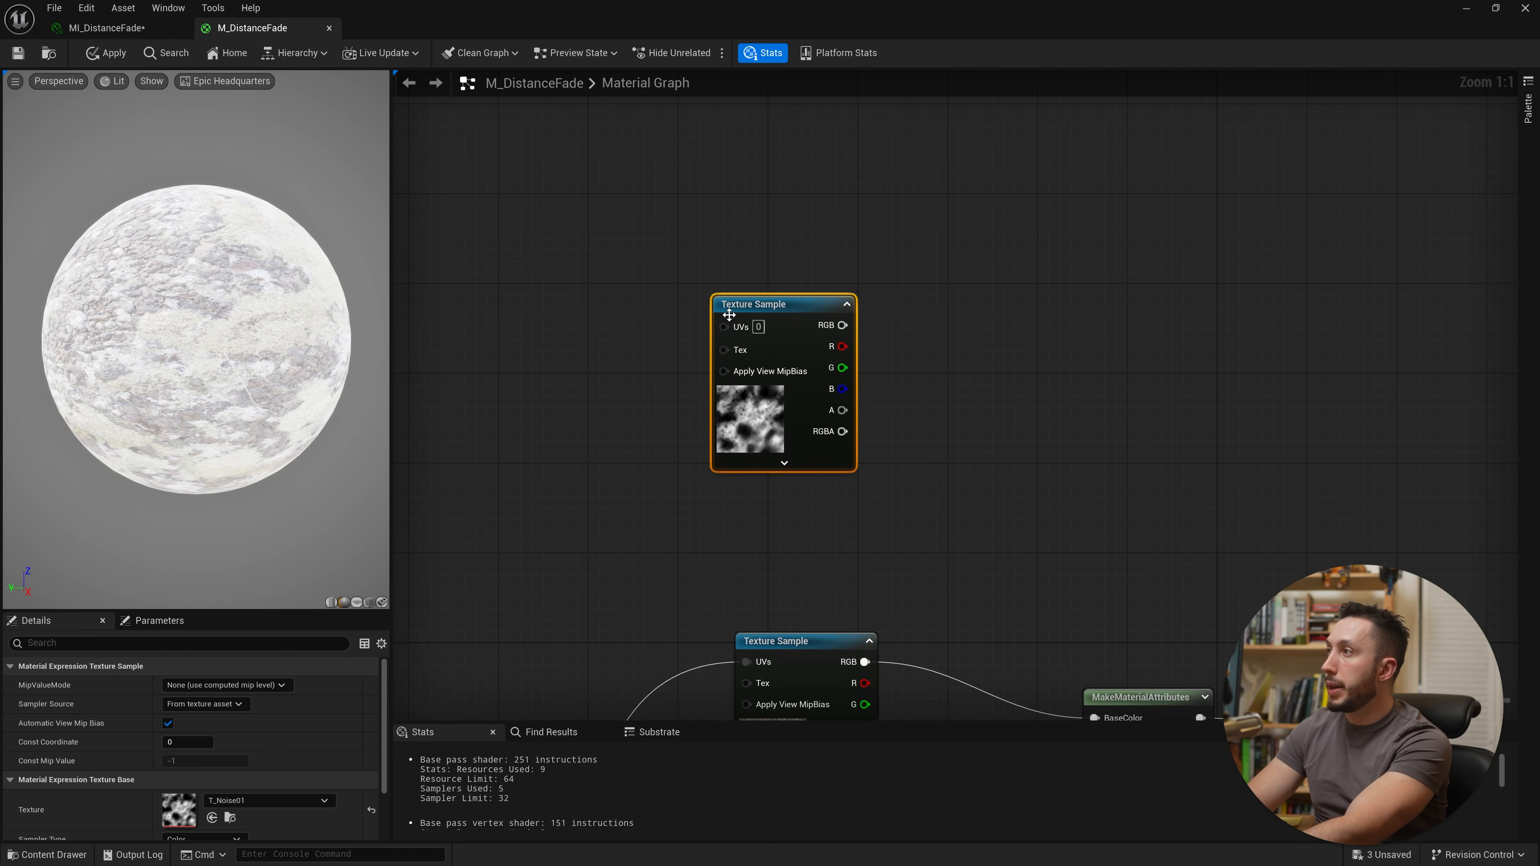
right_click_drag(730, 528, 881, 400)
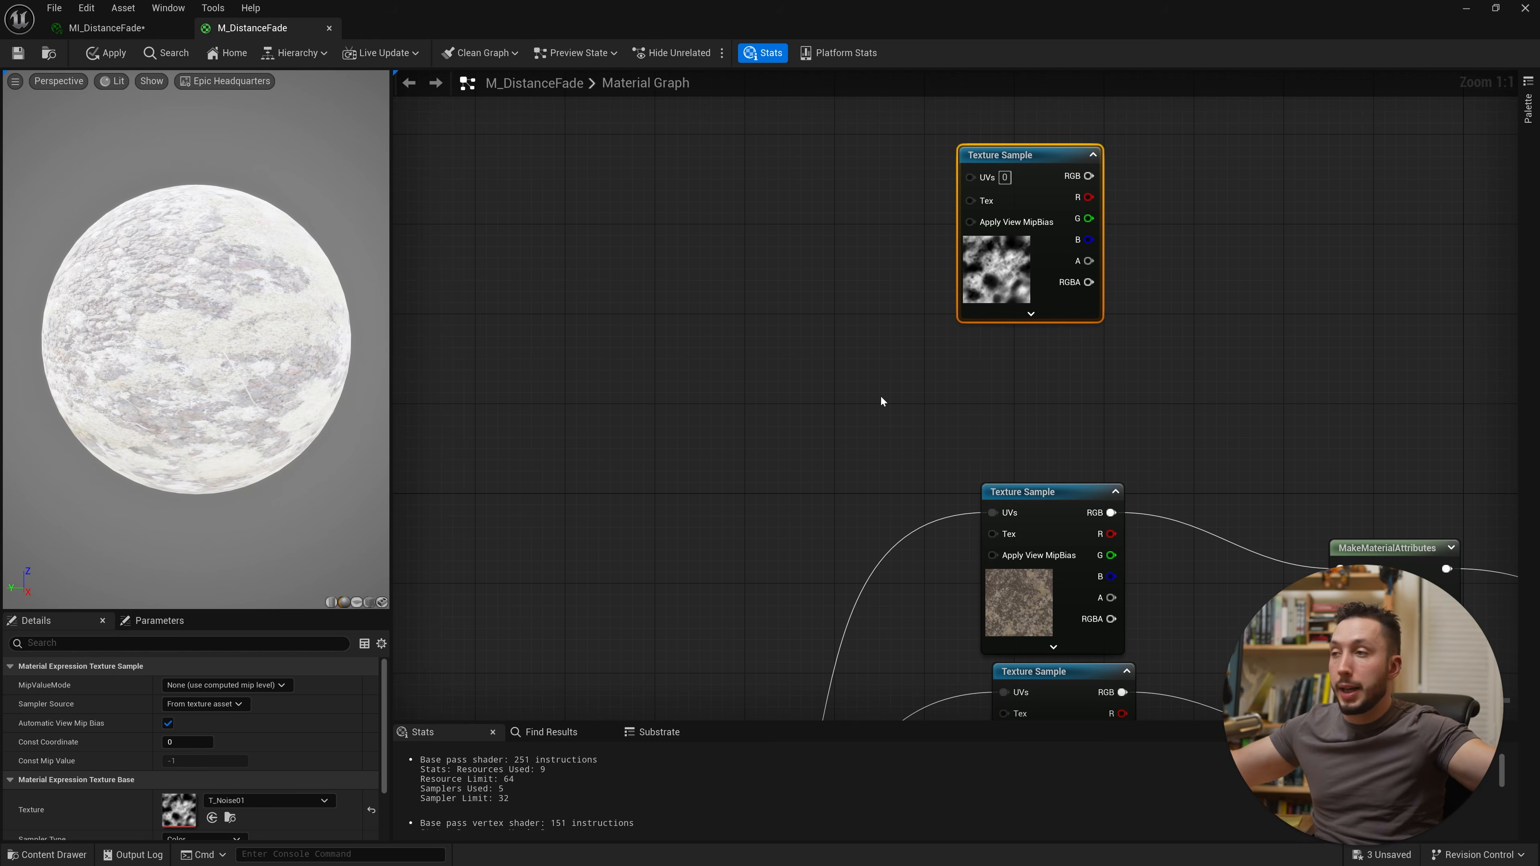
left_click_drag(655, 26, 802, 567)
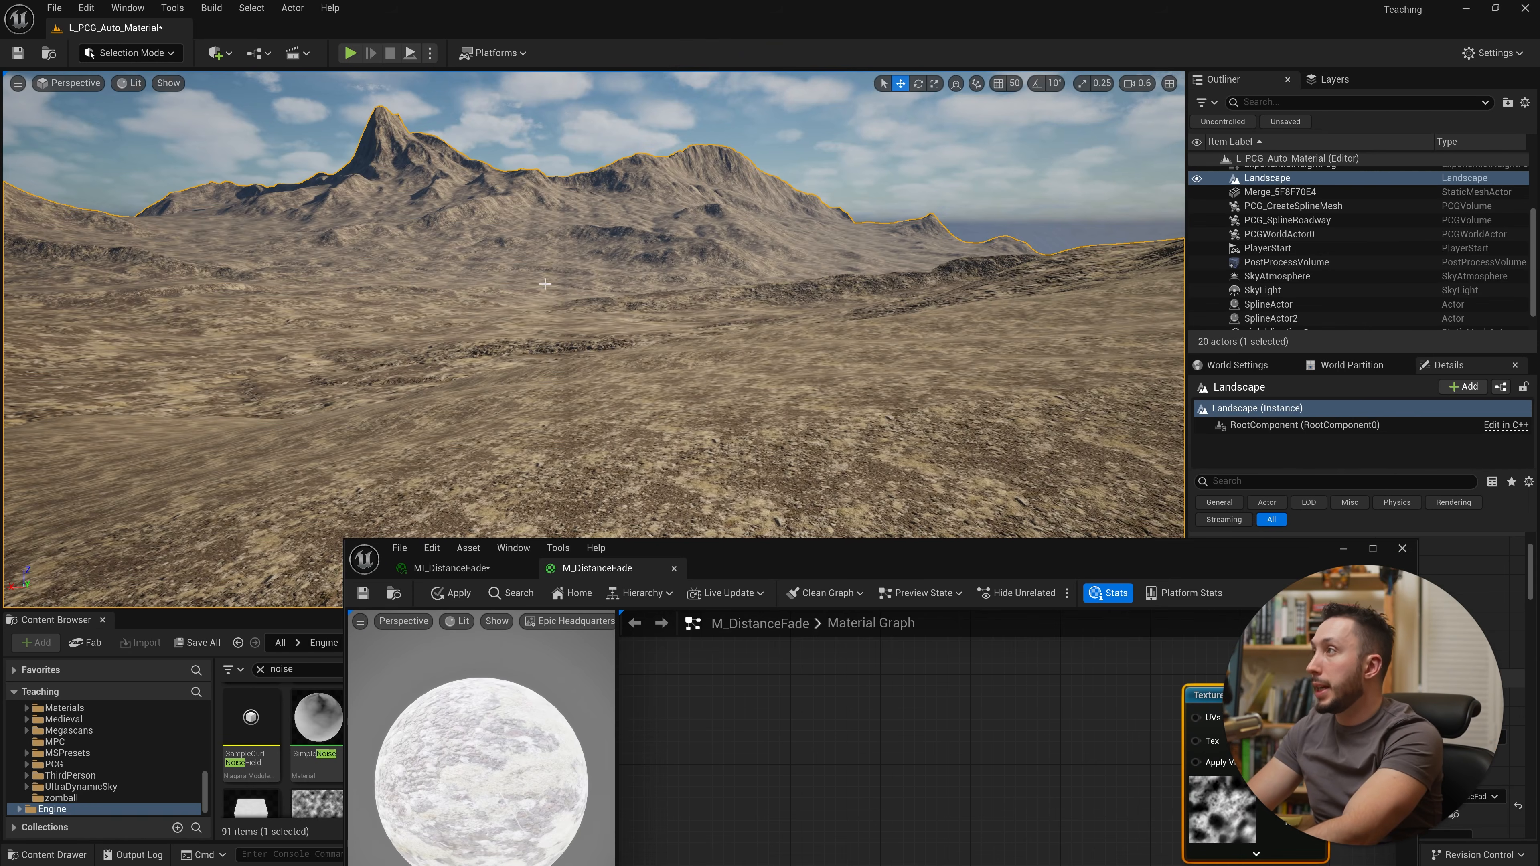
left_click_drag(1213, 561, 984, 162)
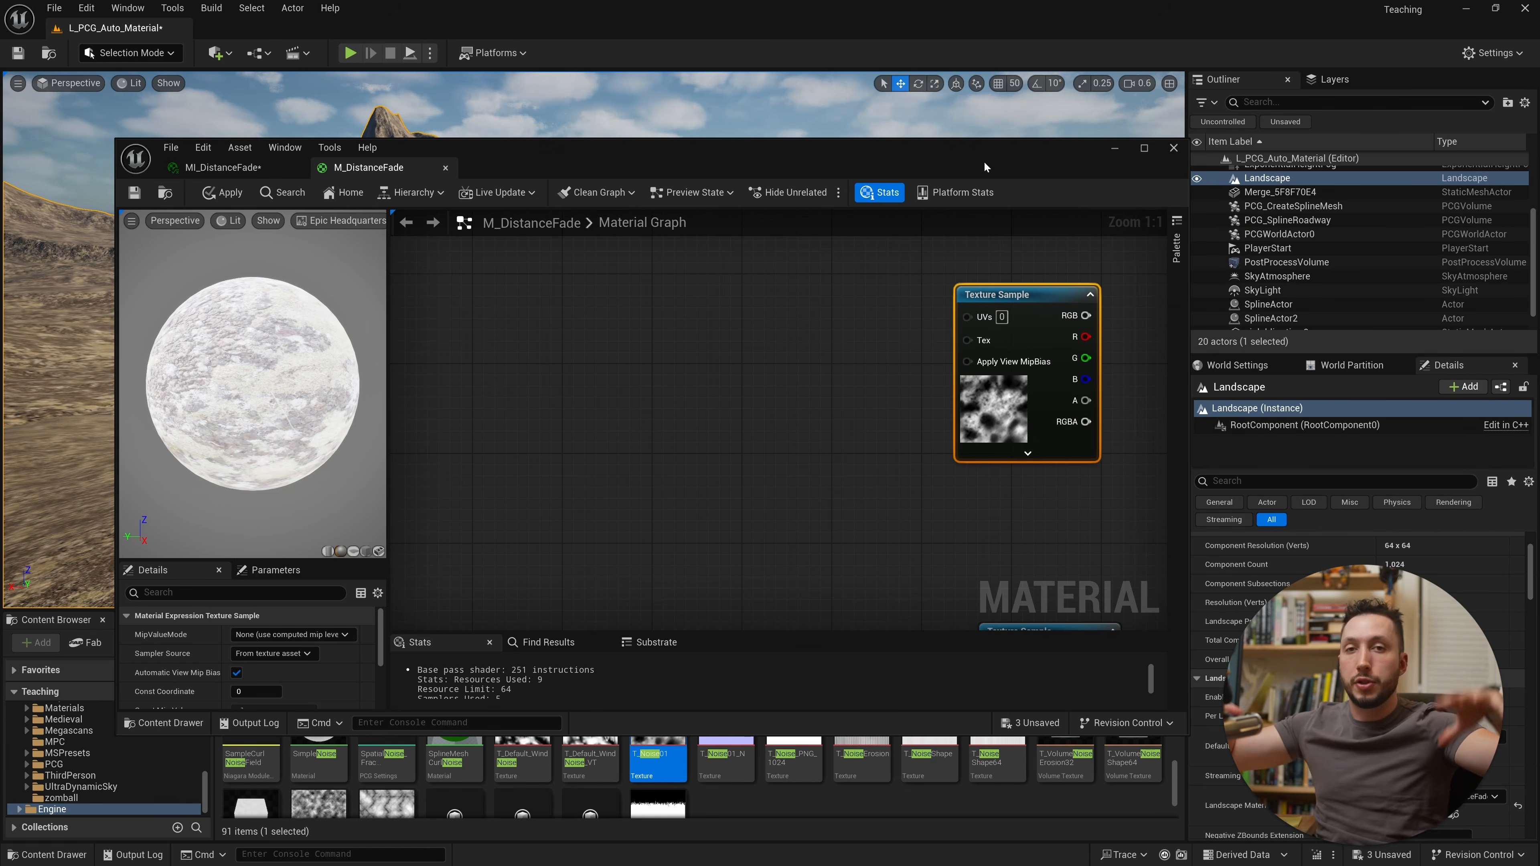
left_click(1143, 149)
Step: Add a TexCoord node next to the noise Texture Sample
right_click_drag(776, 525, 564, 356)
scroll(549, 393, "down", 2)
left_click_drag(747, 186, 747, 585)
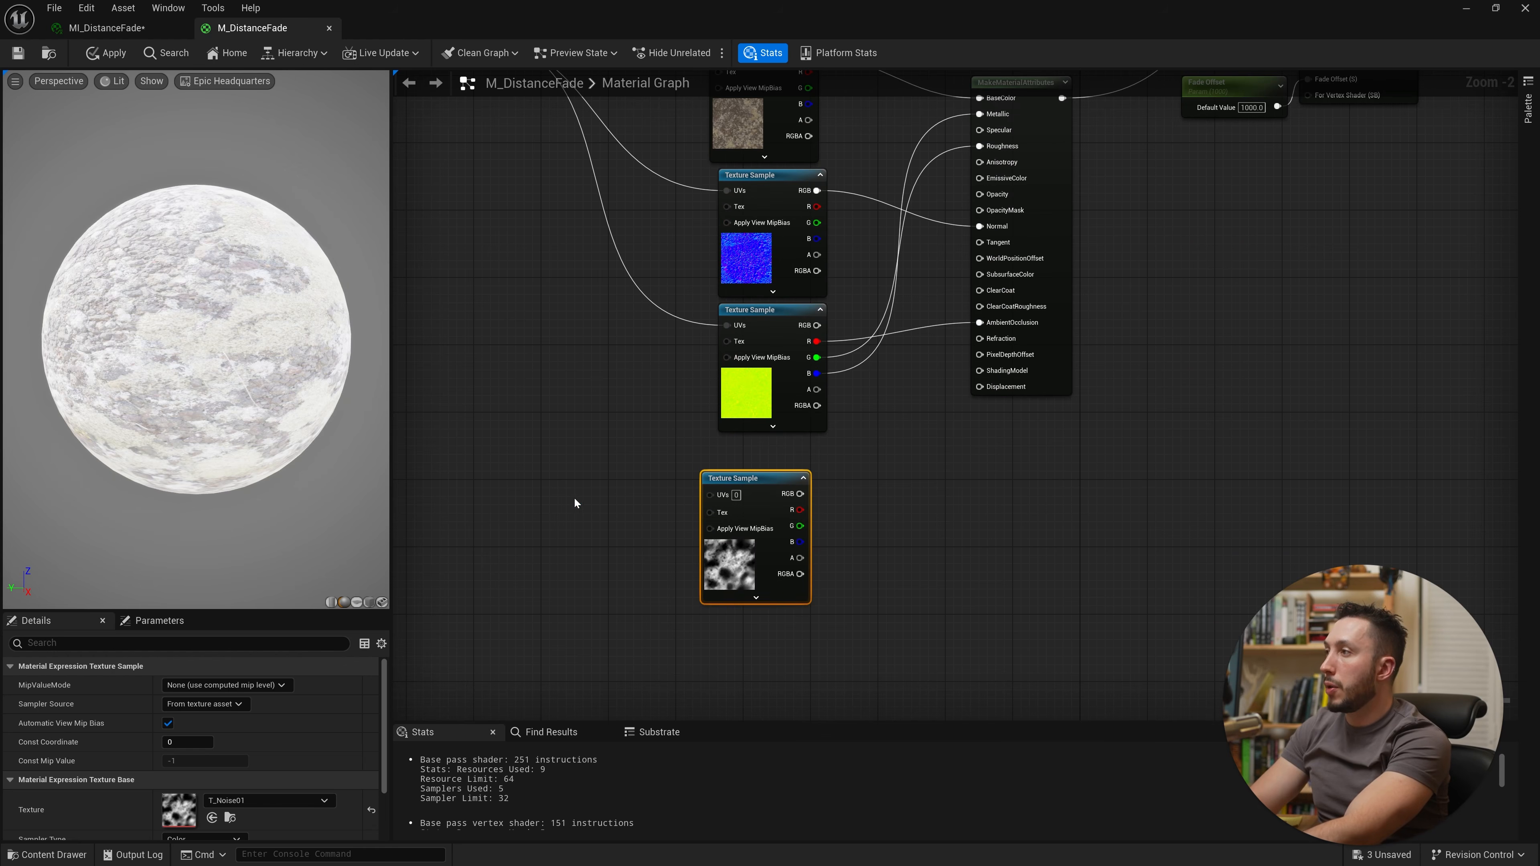
right_click(528, 496)
type("texcoord")
key("Return")
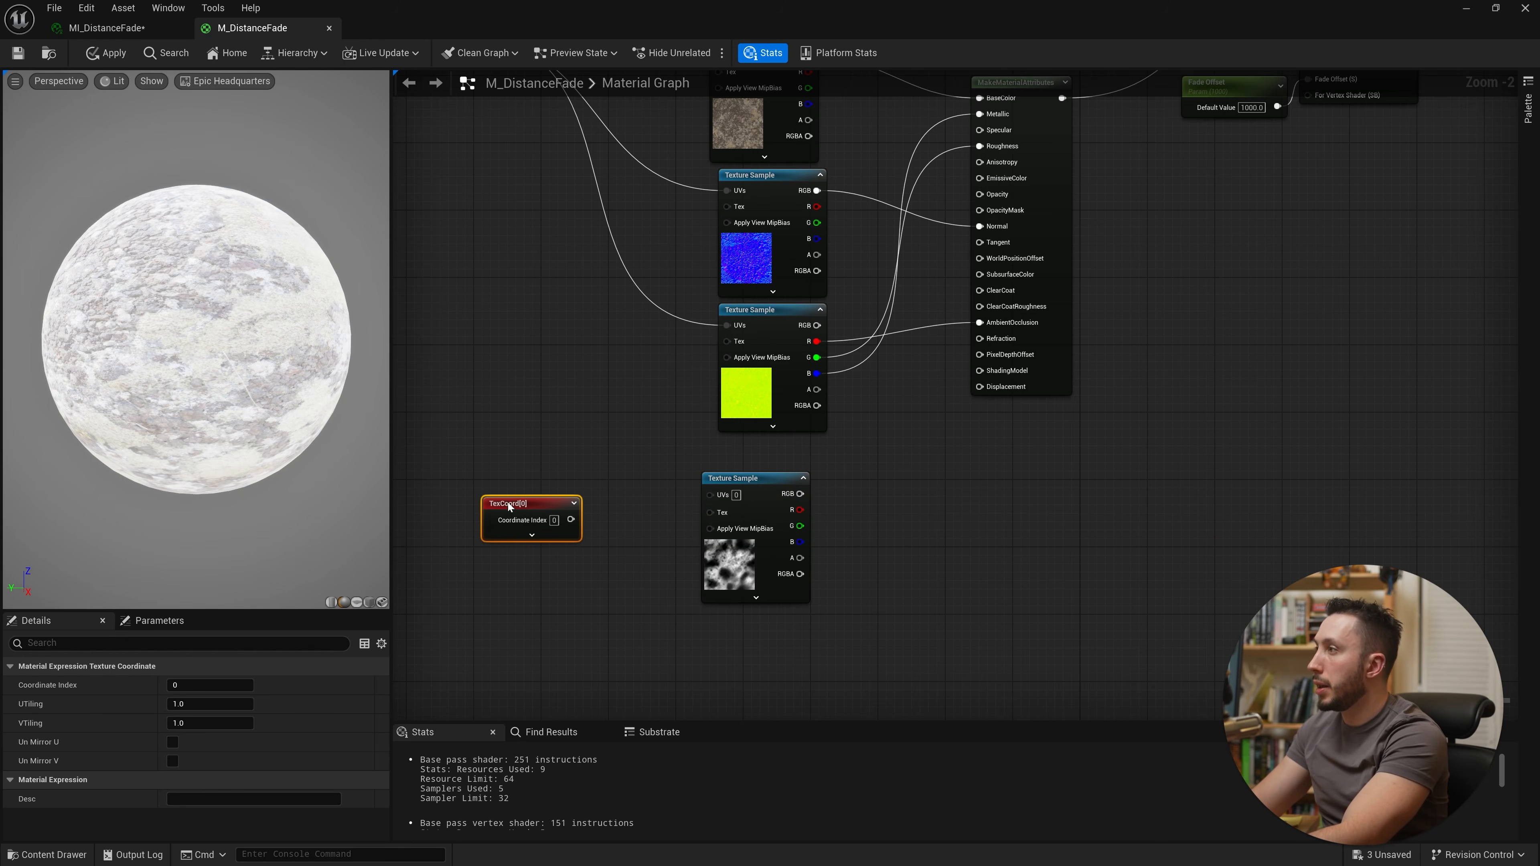
Step: Multiply the TexCoord by a new scalar parameter named Color Variation Noise Size with a default value of 0.1
left_click_drag(507, 501, 586, 498)
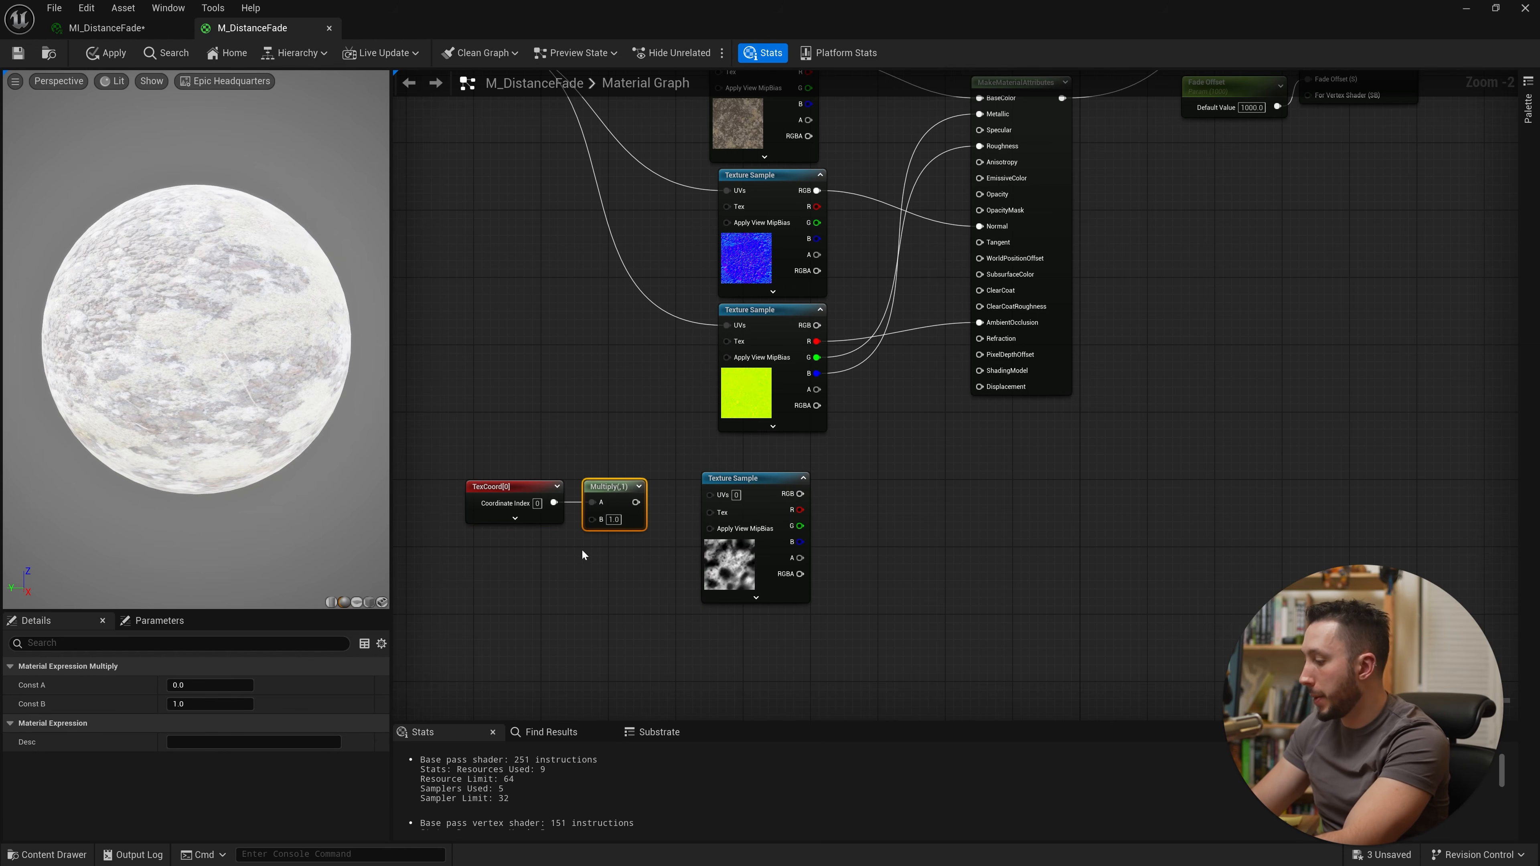
left_click_drag(612, 494, 615, 505)
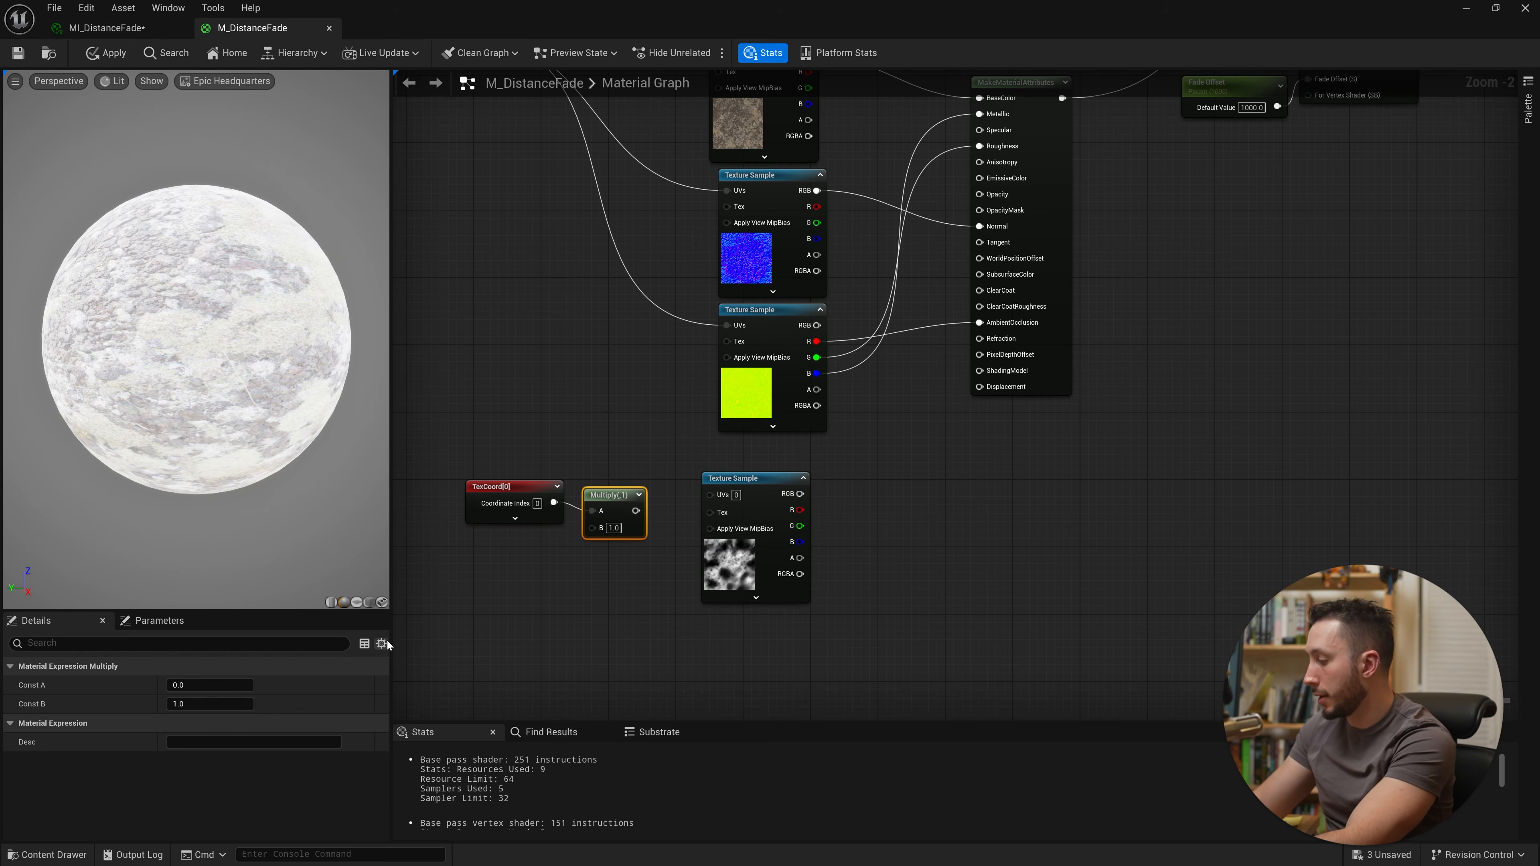
left_click(511, 554)
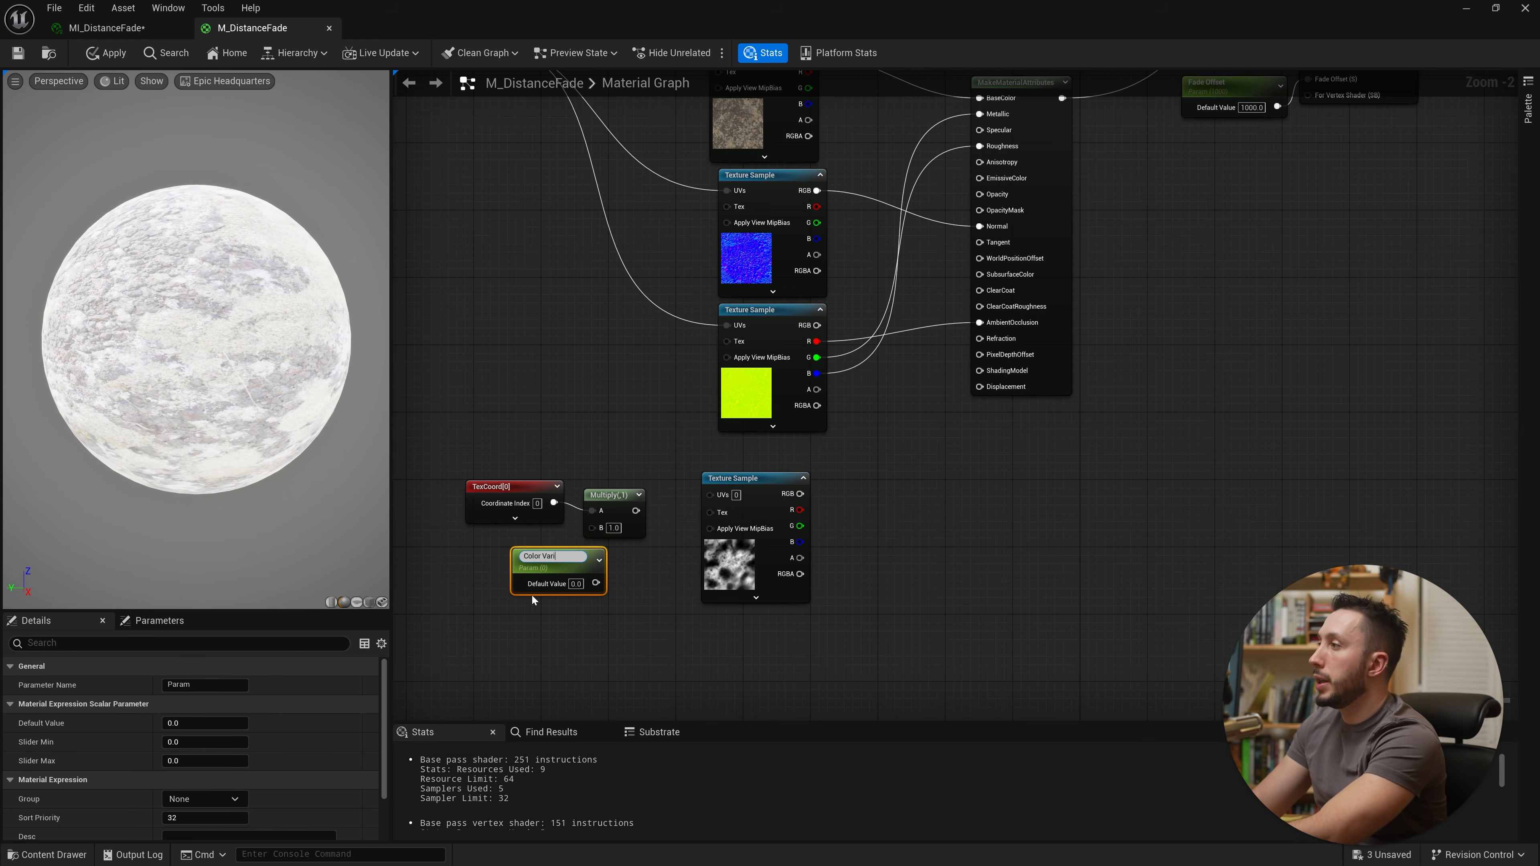
type("Color Variation Noise Size")
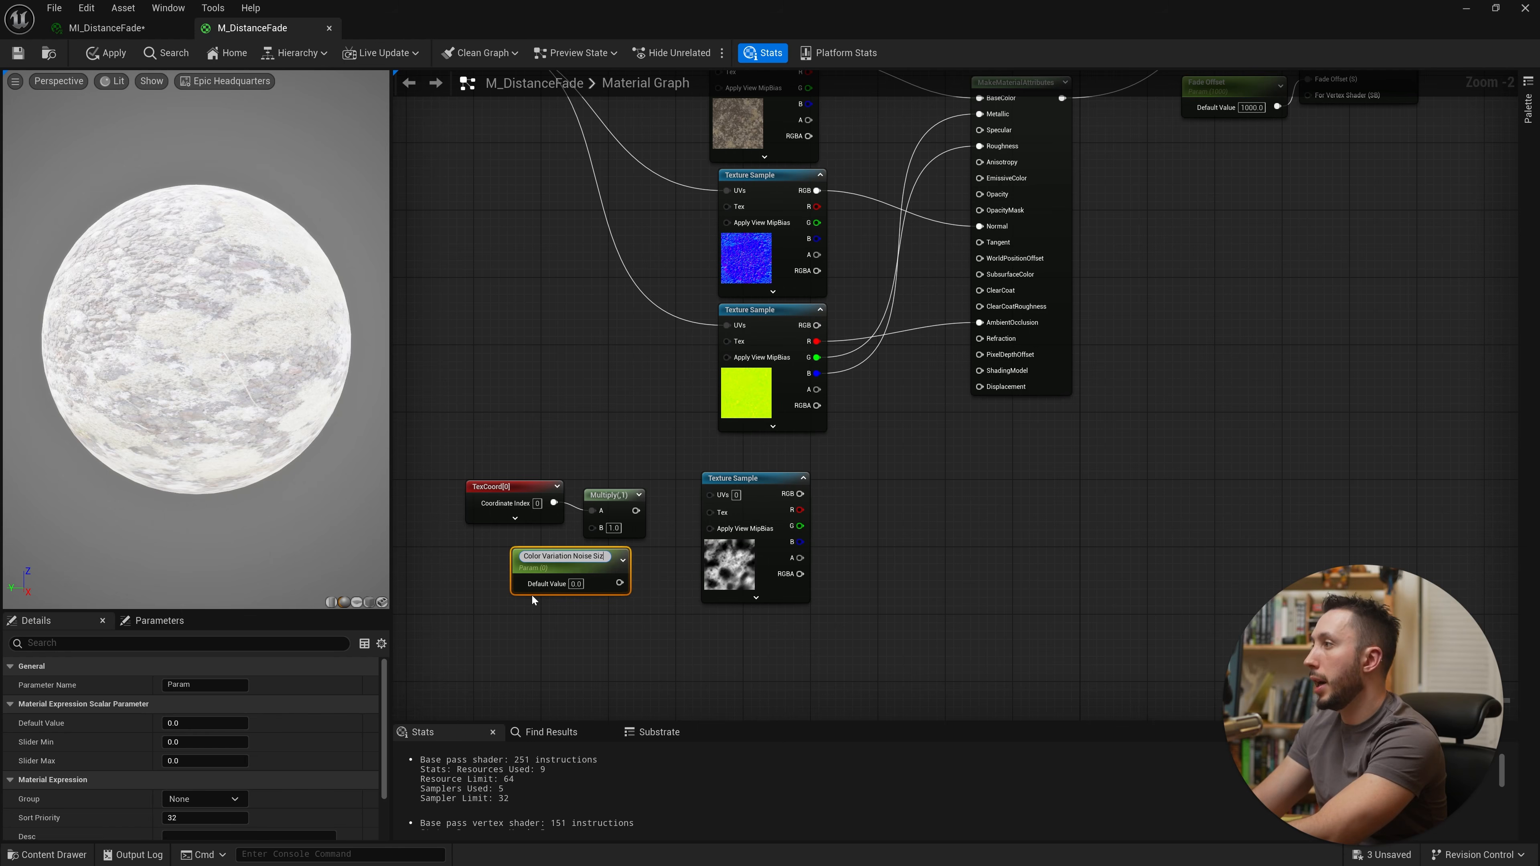
key("Return")
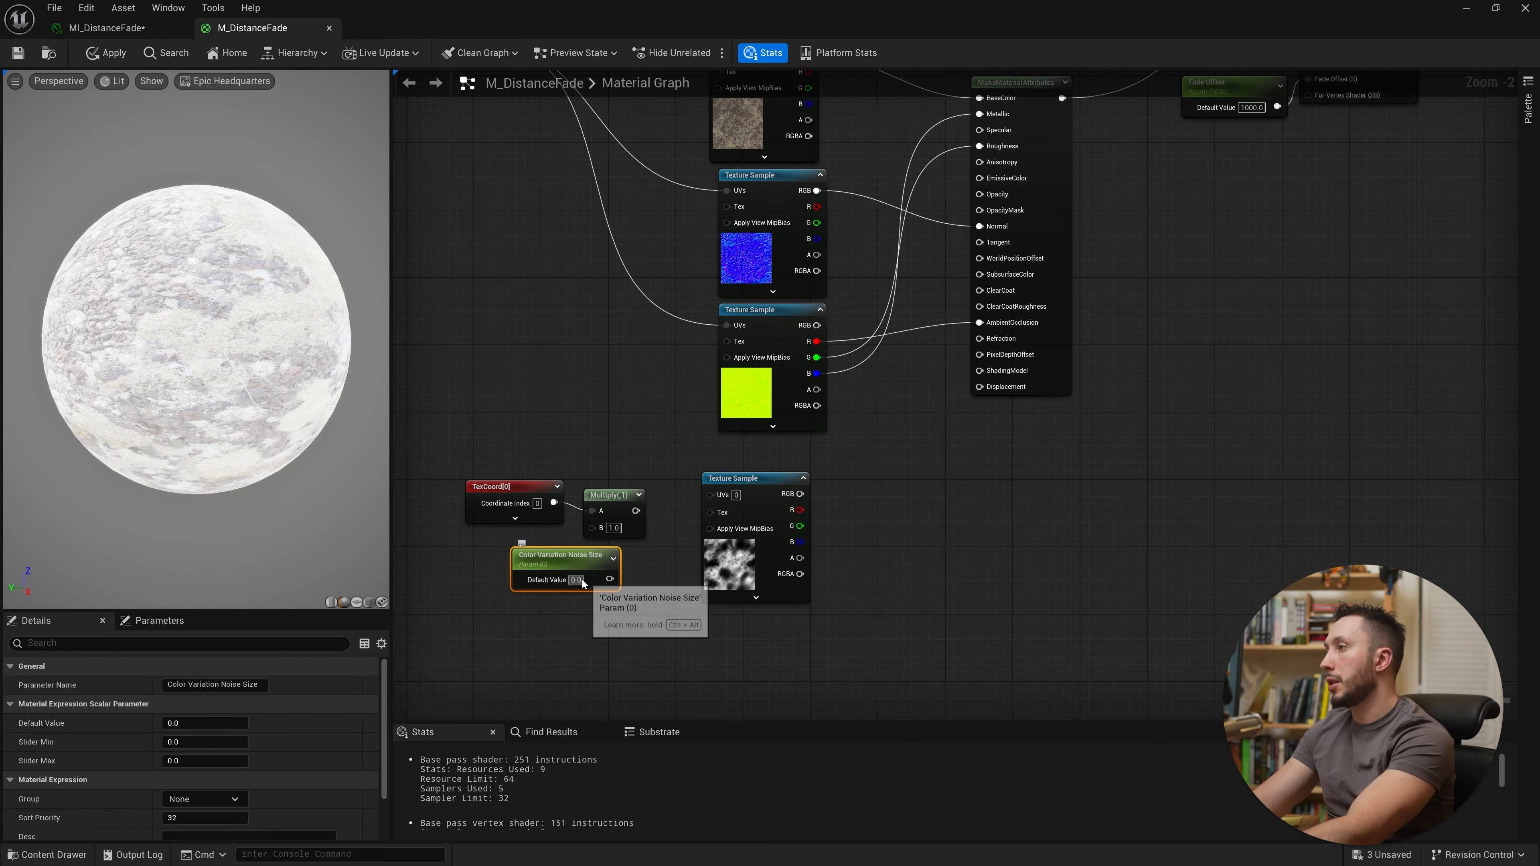
type("1.1")
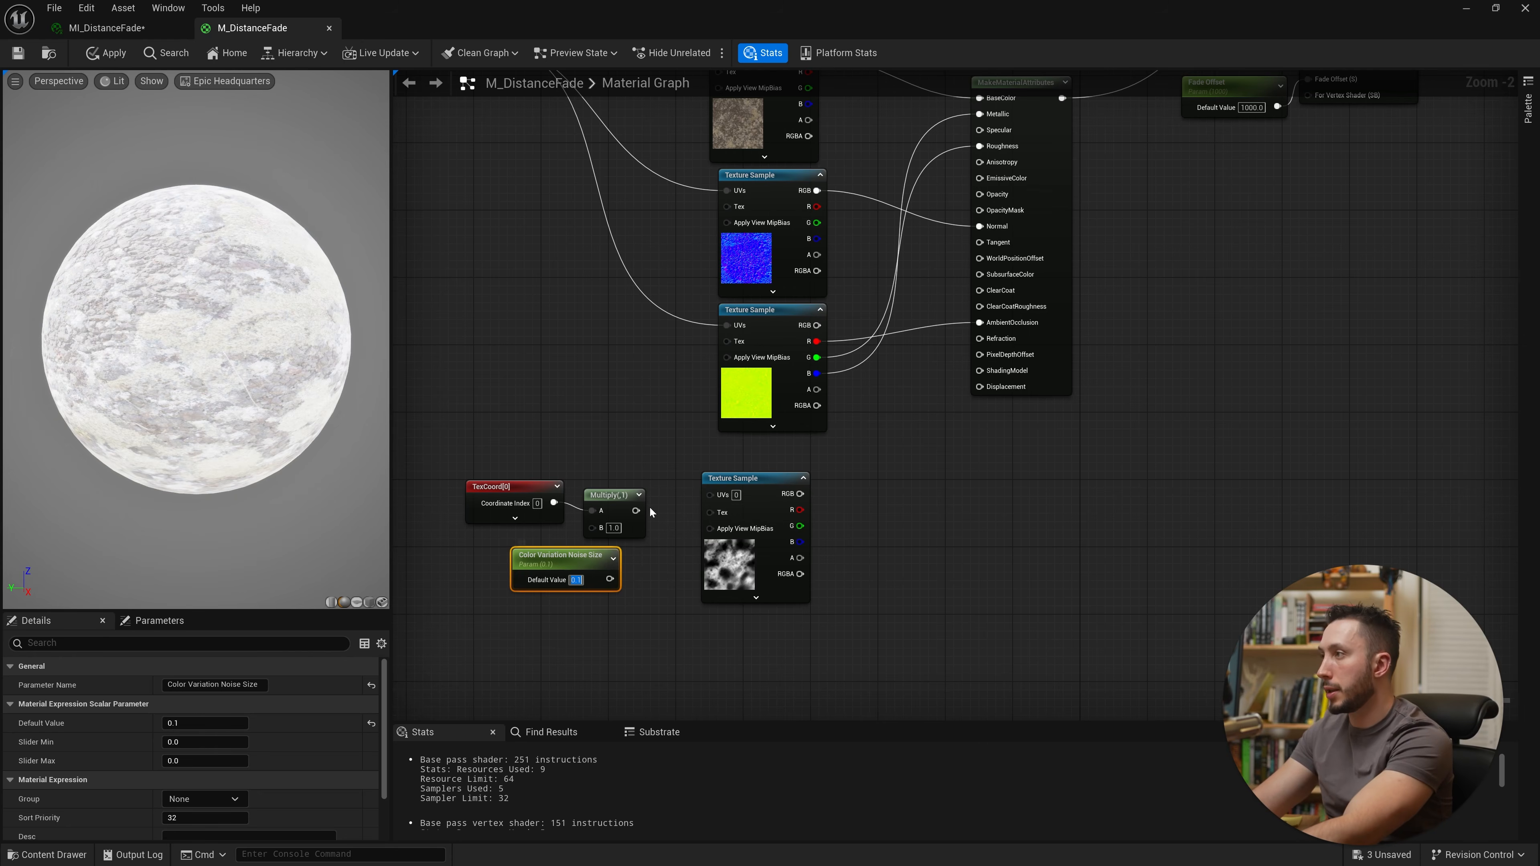
left_click_drag(610, 578, 492, 539)
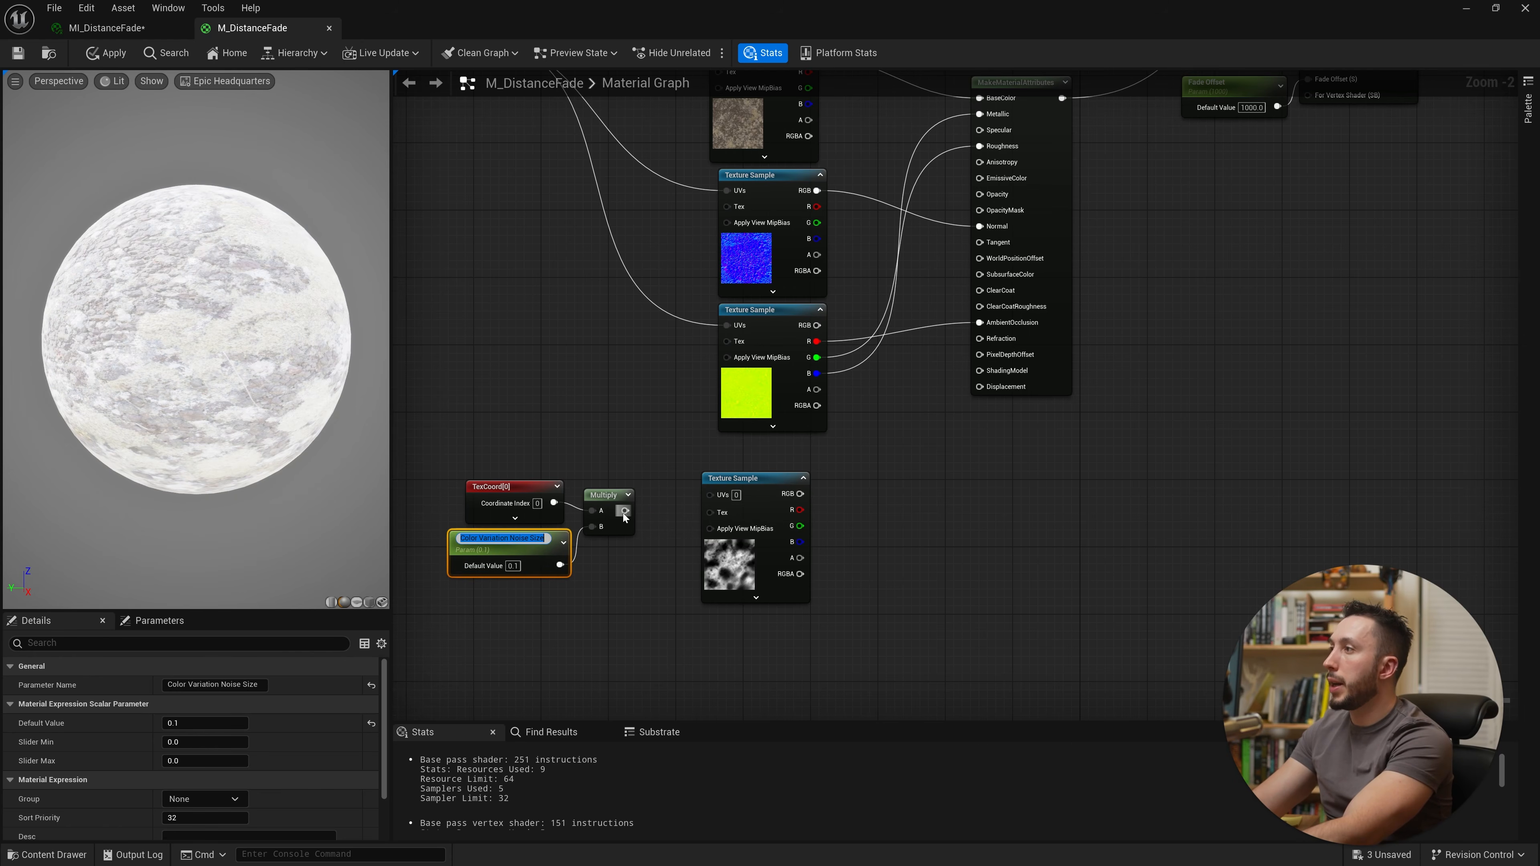
Step: Plug the scaled coordinates into the noise Texture Sample's UVs and arrange these nodes below the existing graph
left_click_drag(625, 510, 709, 494)
right_click_drag(988, 501, 934, 632)
scroll(934, 632, "down", 2)
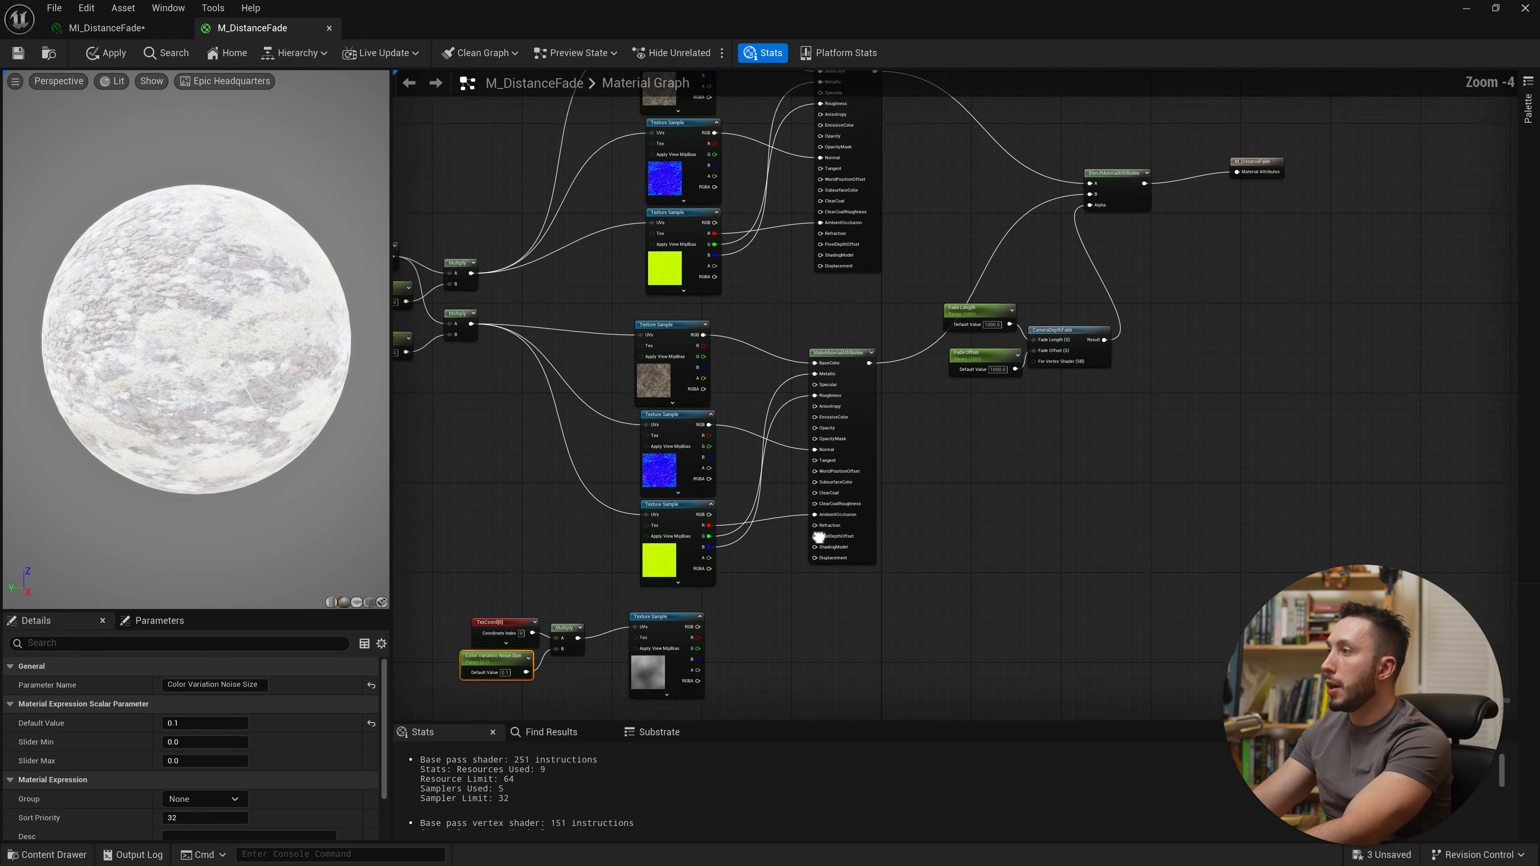
left_click_drag(860, 433, 908, 465)
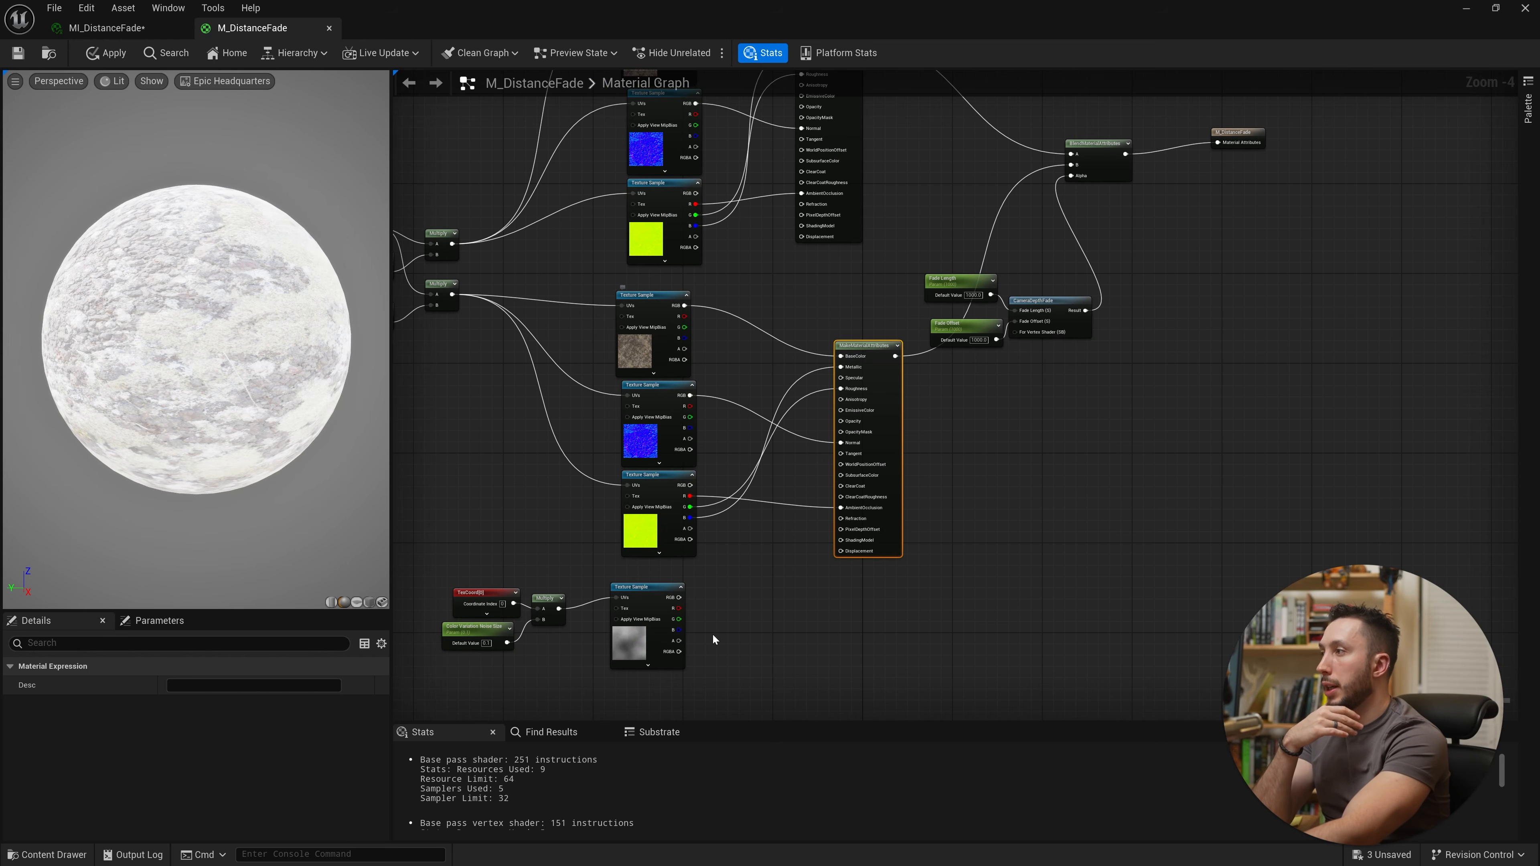
left_click_drag(784, 581, 465, 660)
left_click_drag(667, 631, 532, 474)
right_click_drag(562, 521, 614, 662)
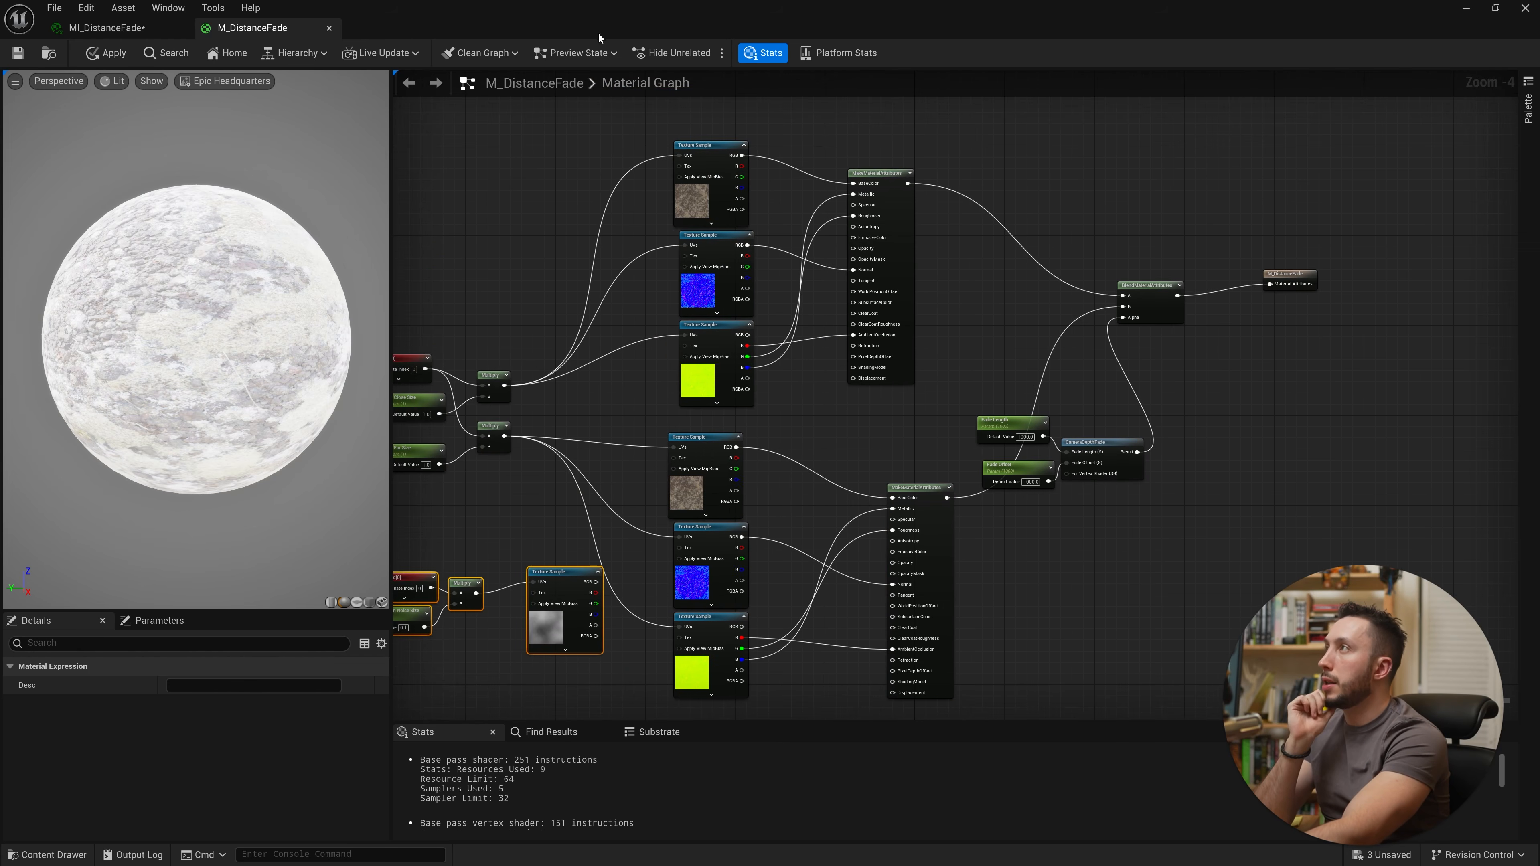
left_click_drag(598, 38, 499, 427)
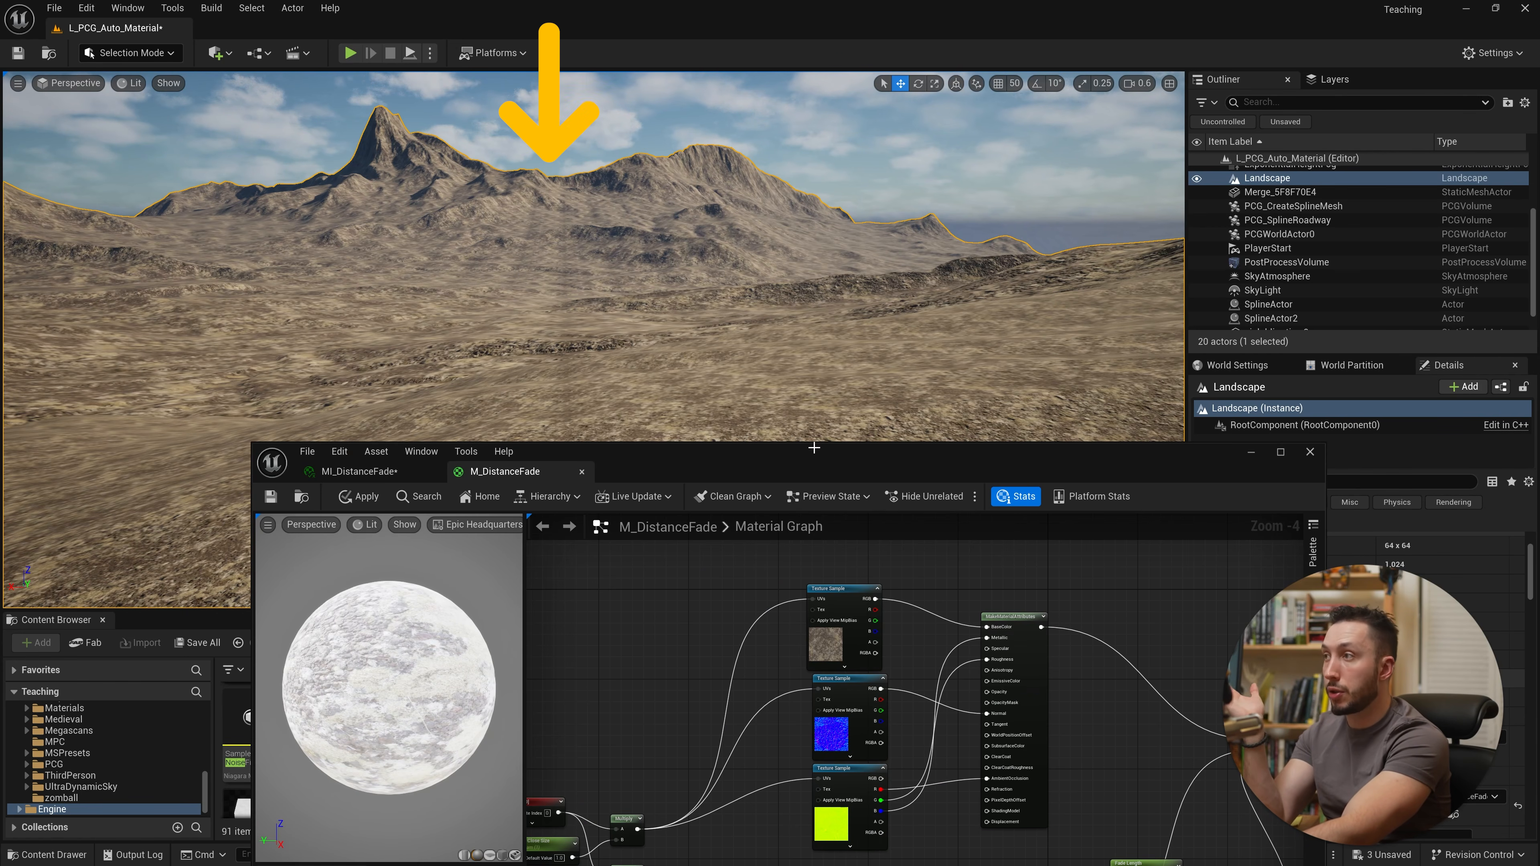
left_click_drag(819, 455, 620, 123)
right_click_drag(763, 484, 754, 381)
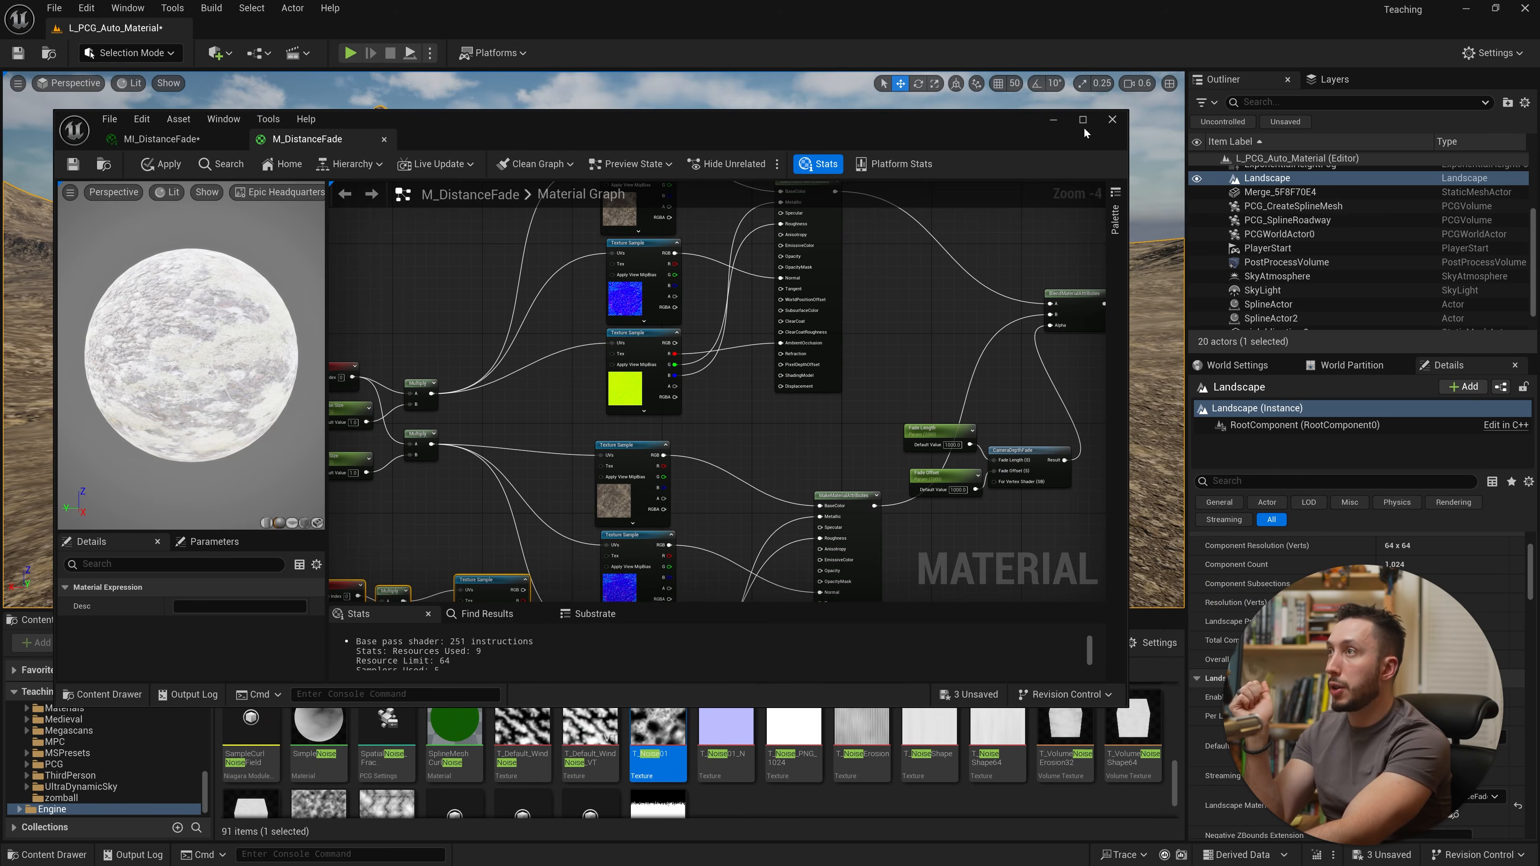
left_click(1083, 119)
Step: Add a Multiply node fed by the lower base color Texture Sample's RGB output
left_click_drag(878, 582, 765, 303)
left_click_drag(820, 356, 831, 479)
left_click_drag(638, 353, 559, 323)
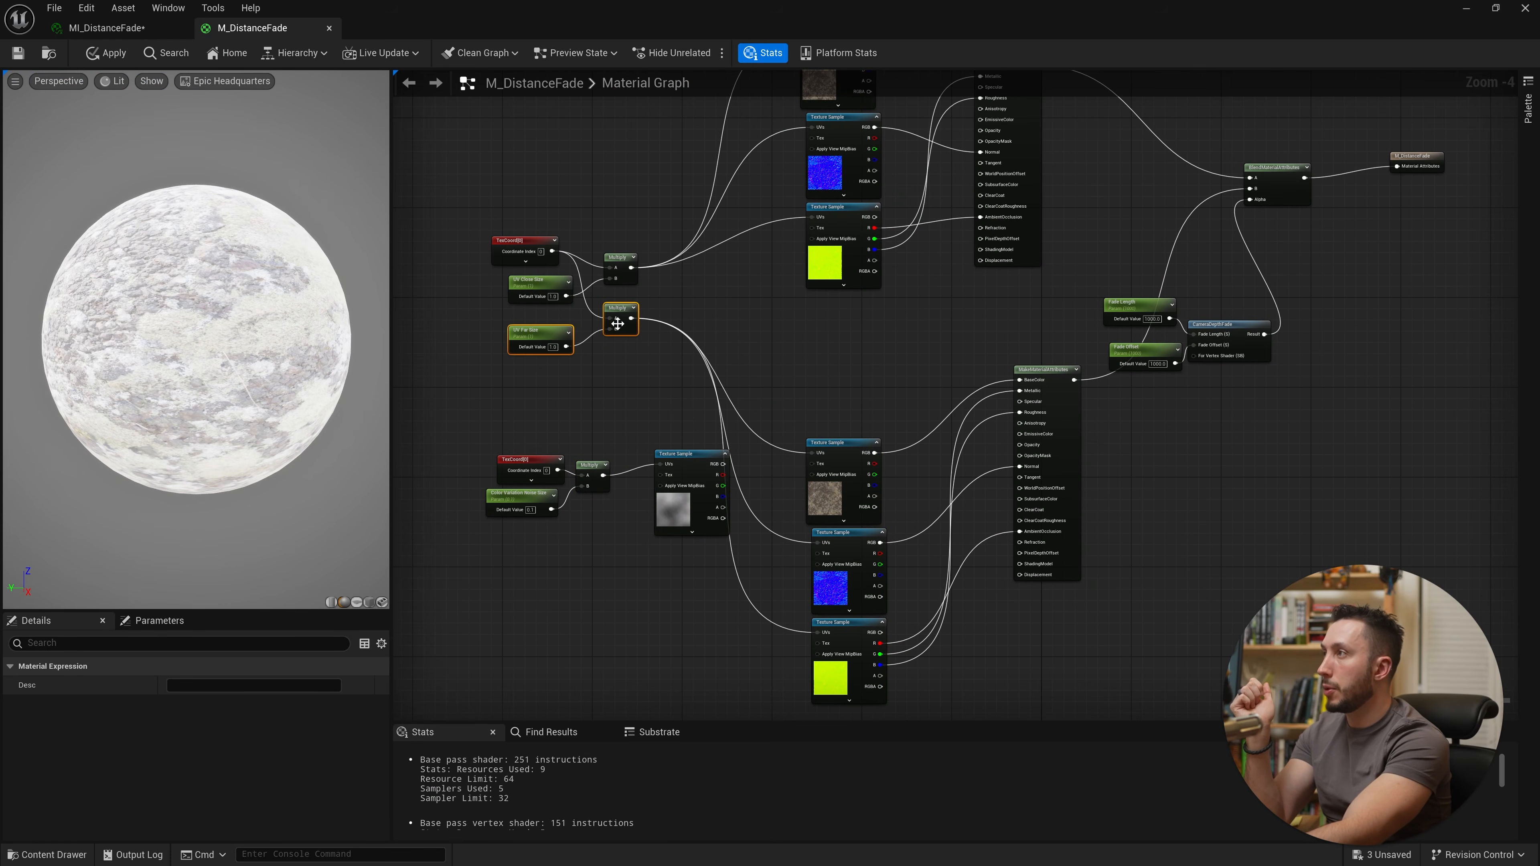
scroll(609, 352, "up", 2)
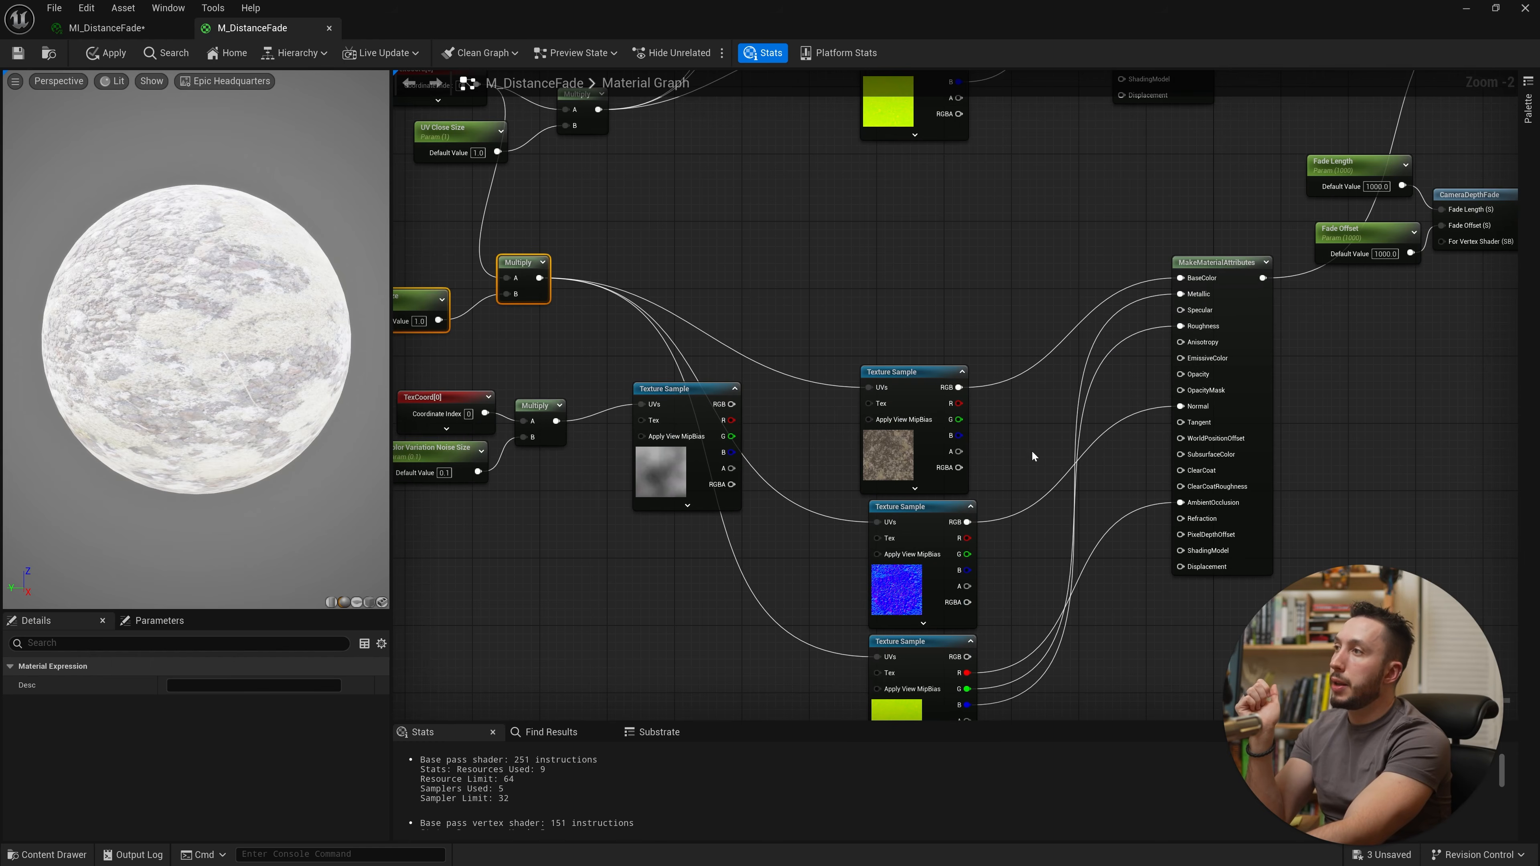
right_click_drag(1032, 451, 1006, 454)
left_click_drag(933, 394, 915, 304)
type("mul")
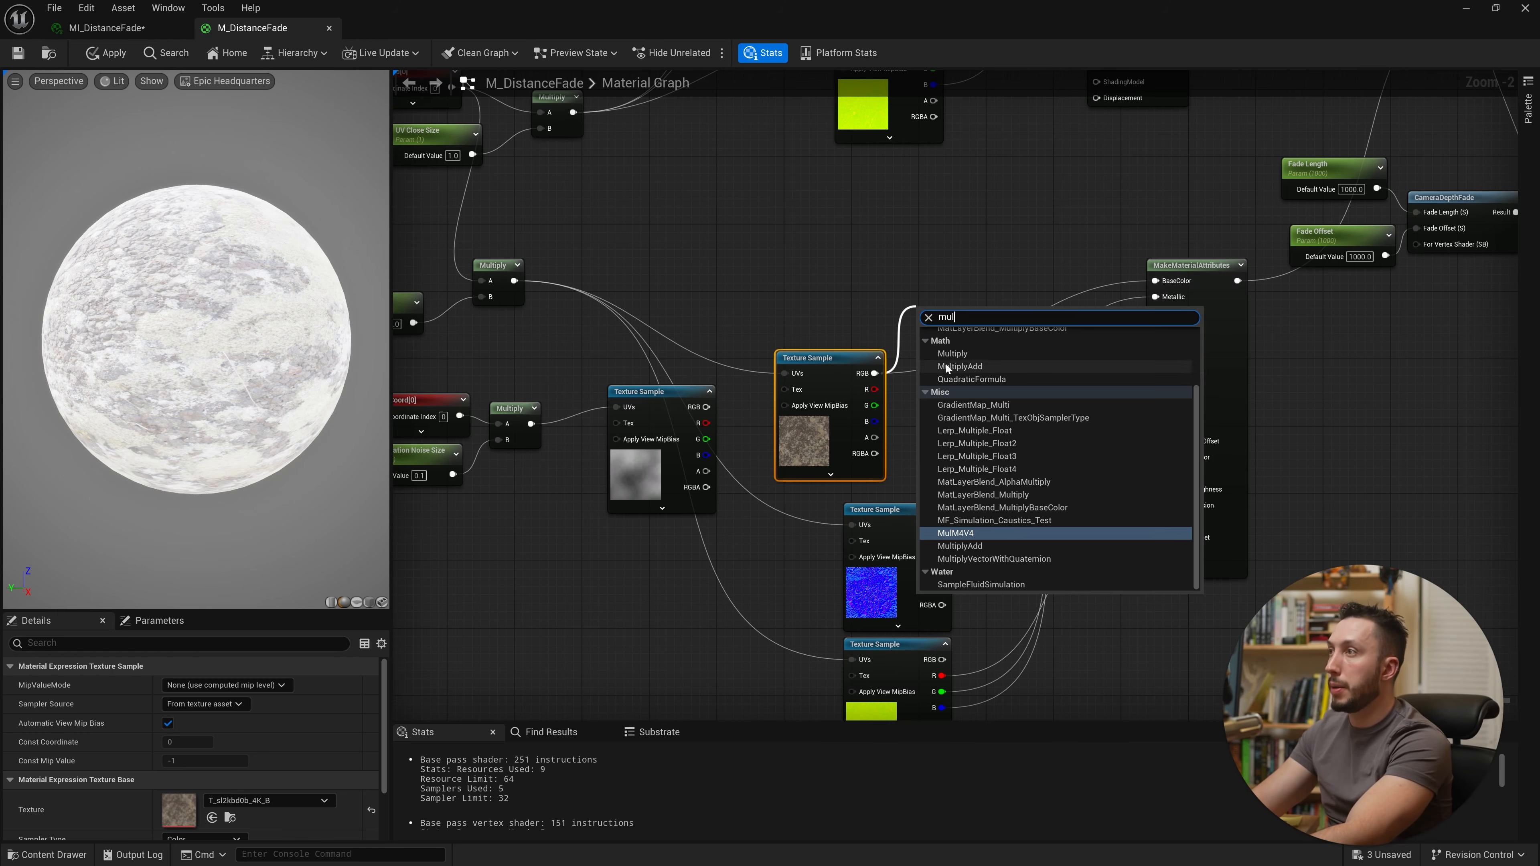
left_click(952, 354)
Step: Add a vector parameter named Tint Color and connect it into the new Multiply node
left_click_drag(891, 372, 874, 374)
left_click_drag(949, 310, 942, 304)
right_click_drag(856, 270, 804, 345)
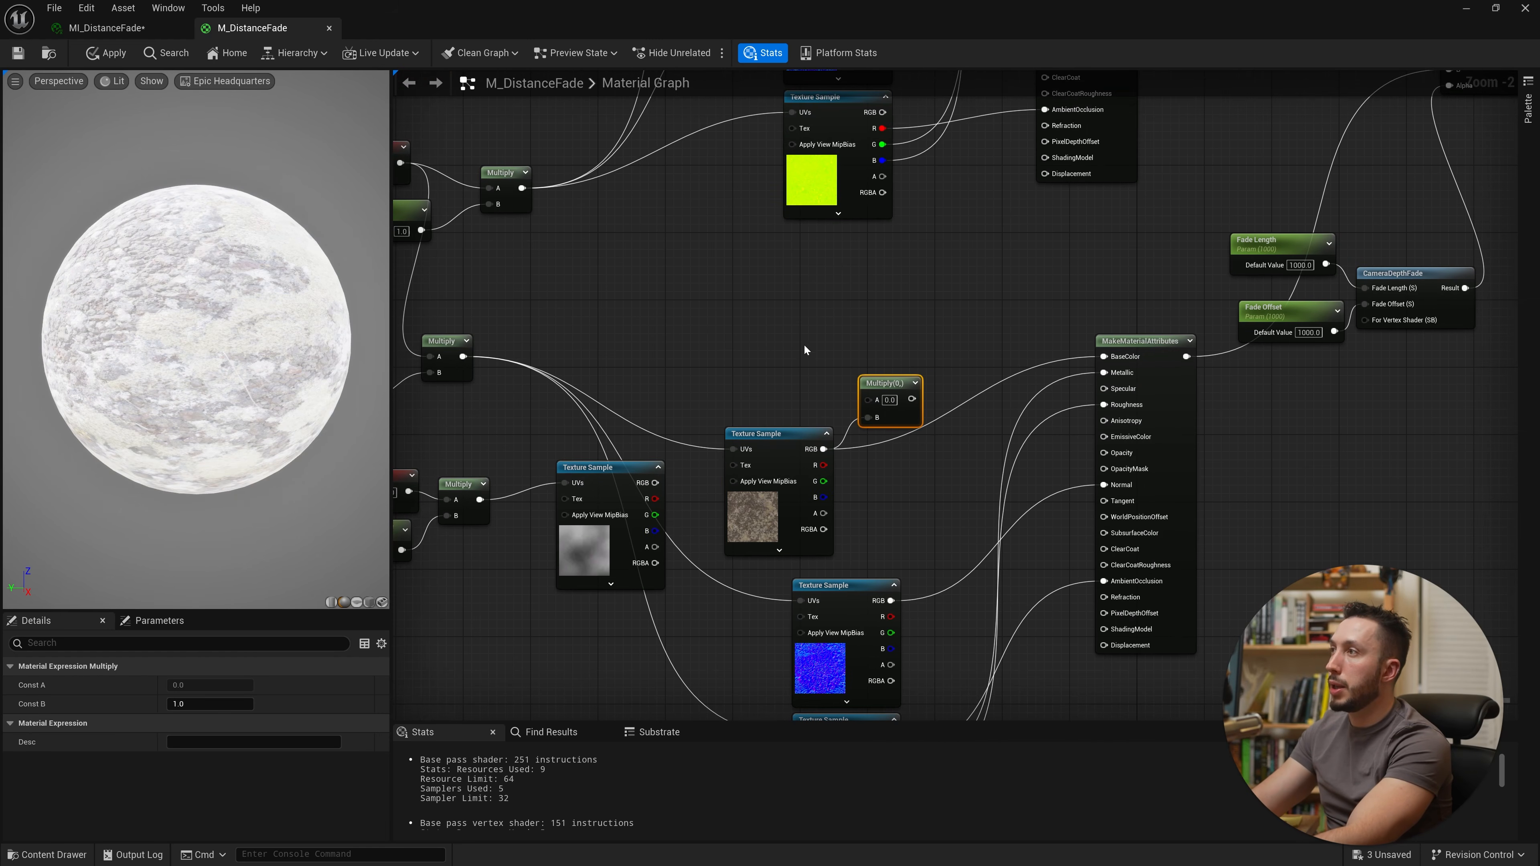
left_click(780, 341)
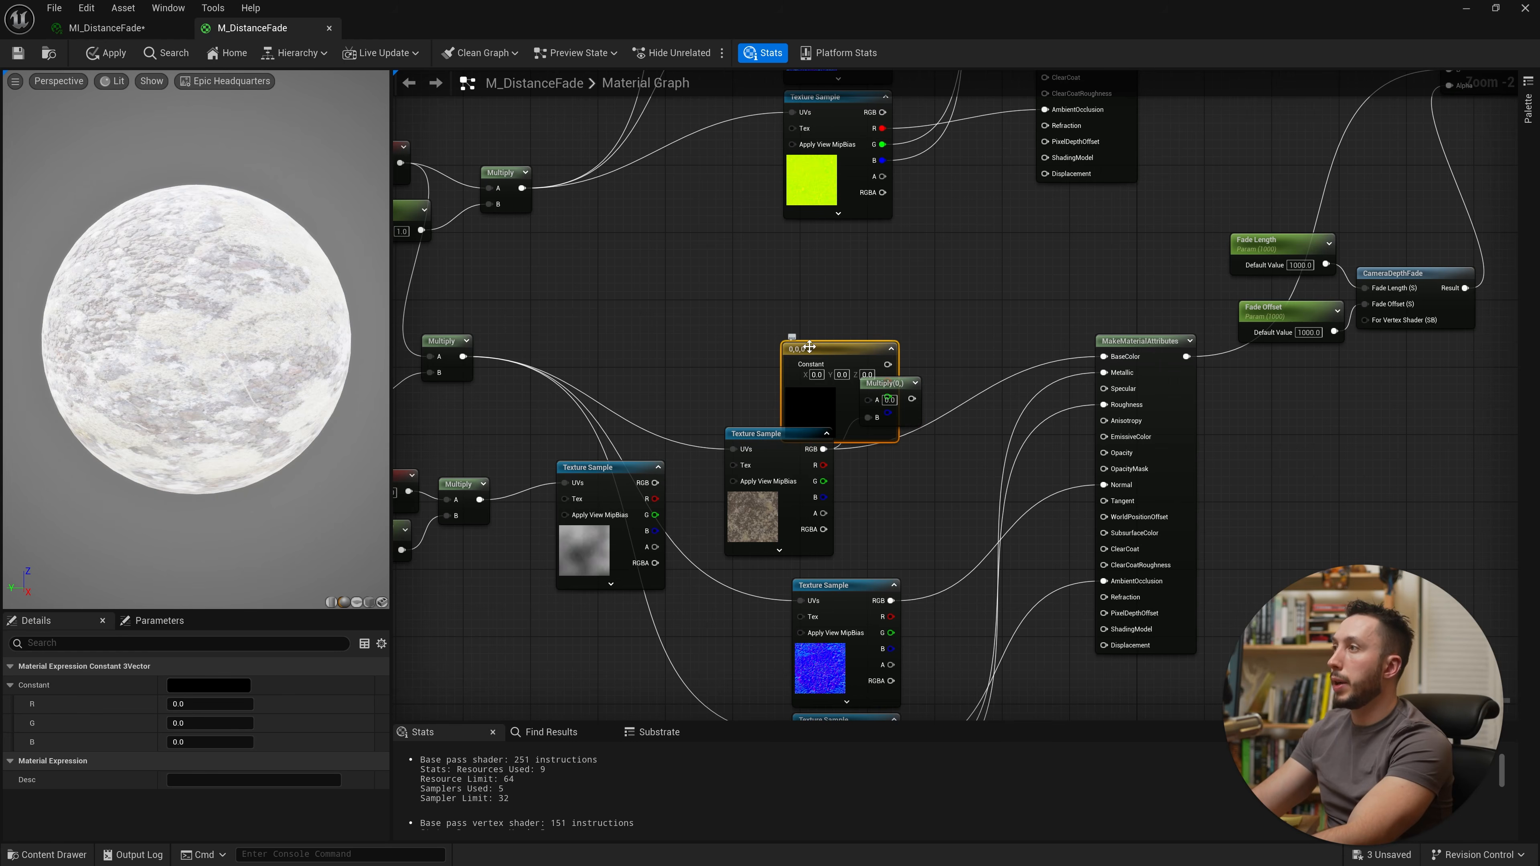
left_click_drag(809, 348, 754, 290)
right_click(788, 291)
left_click(871, 331)
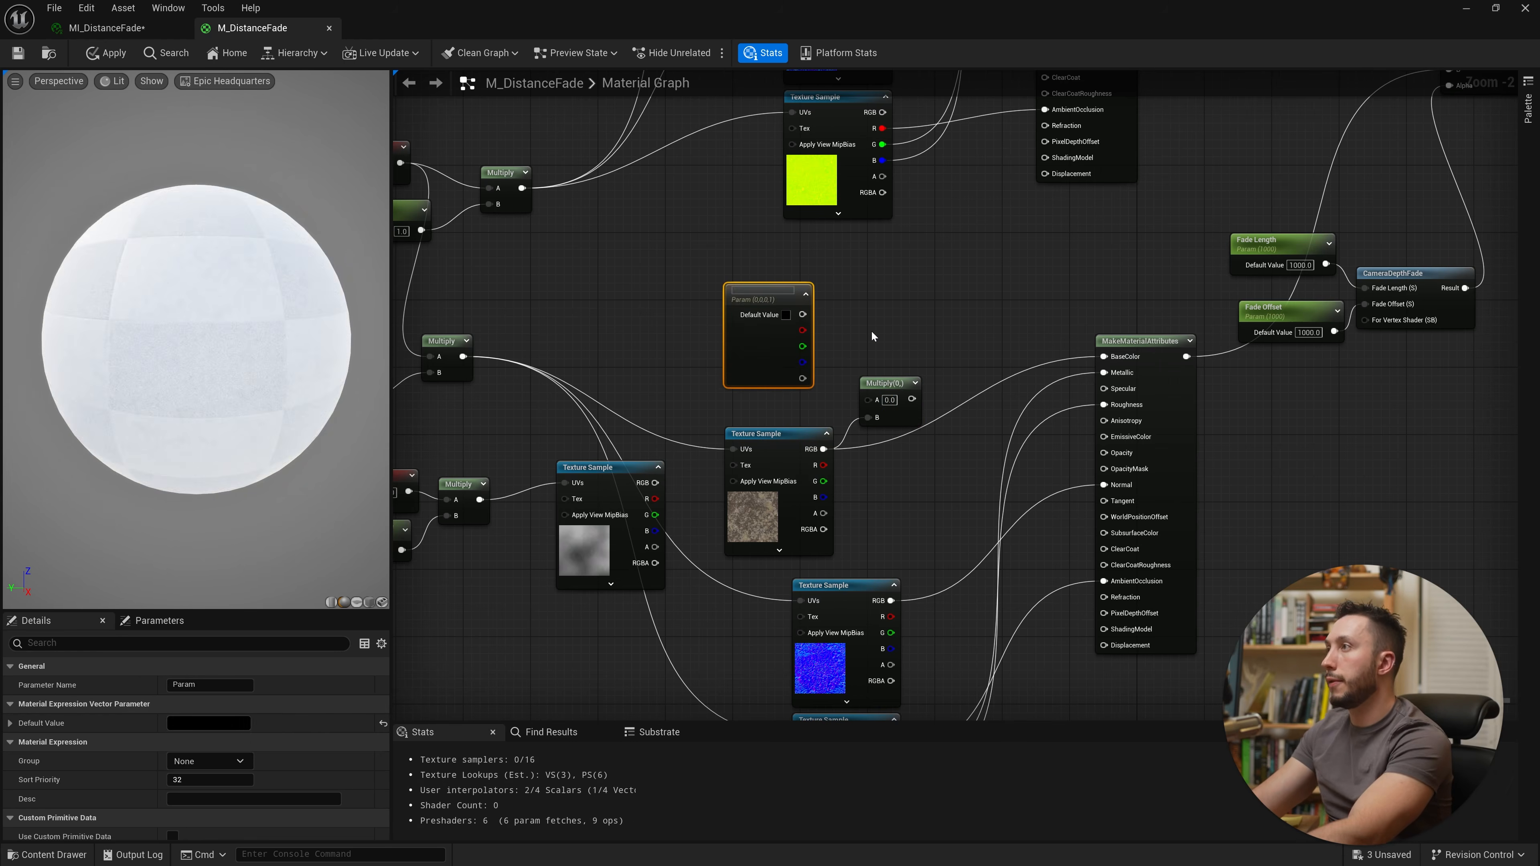
type("Tint Color")
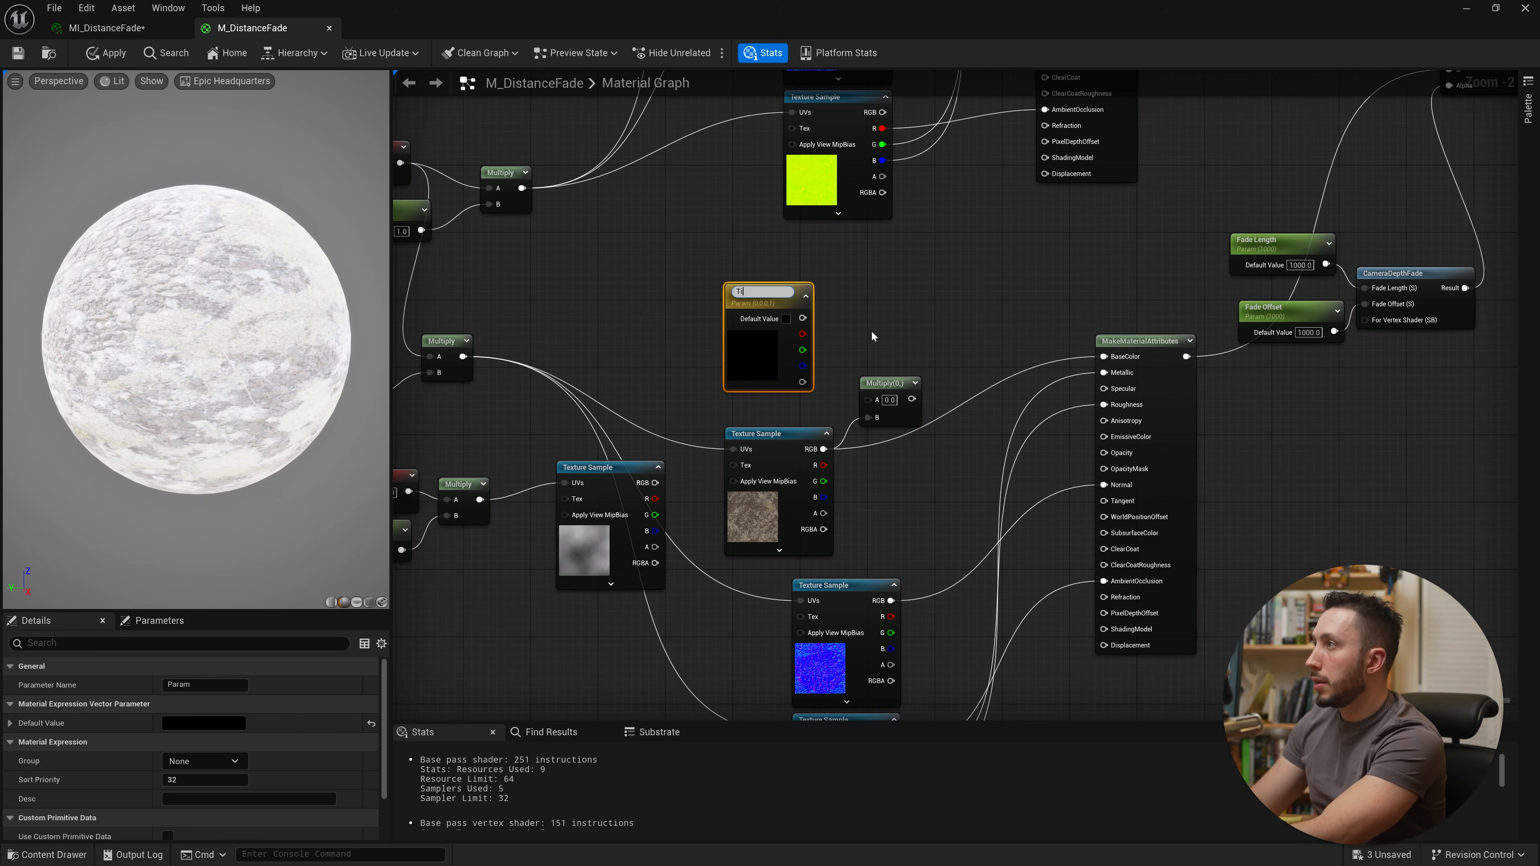
key("Return")
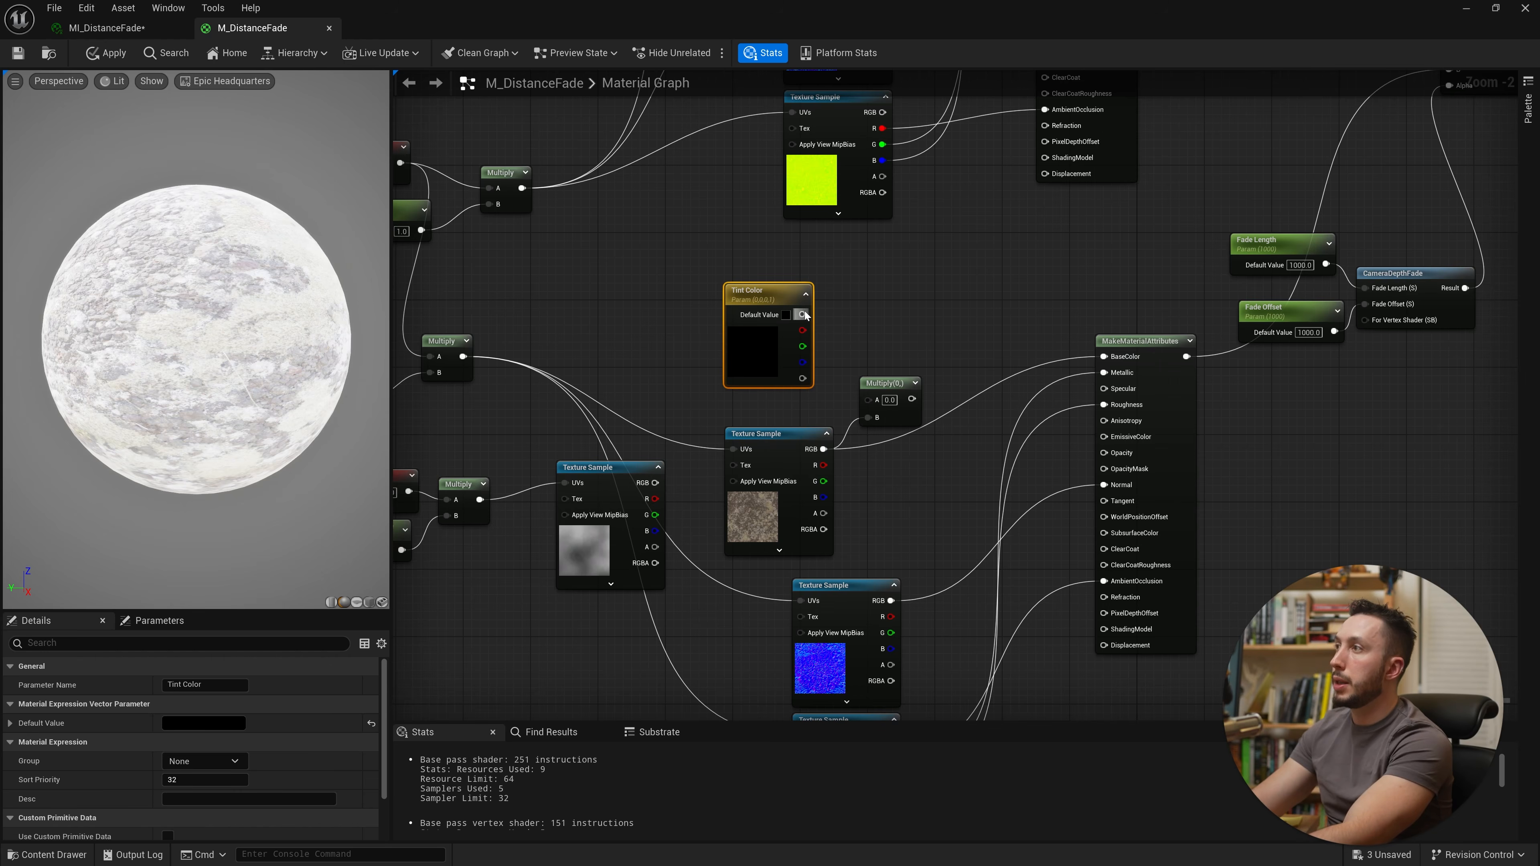
left_click_drag(805, 315, 883, 402)
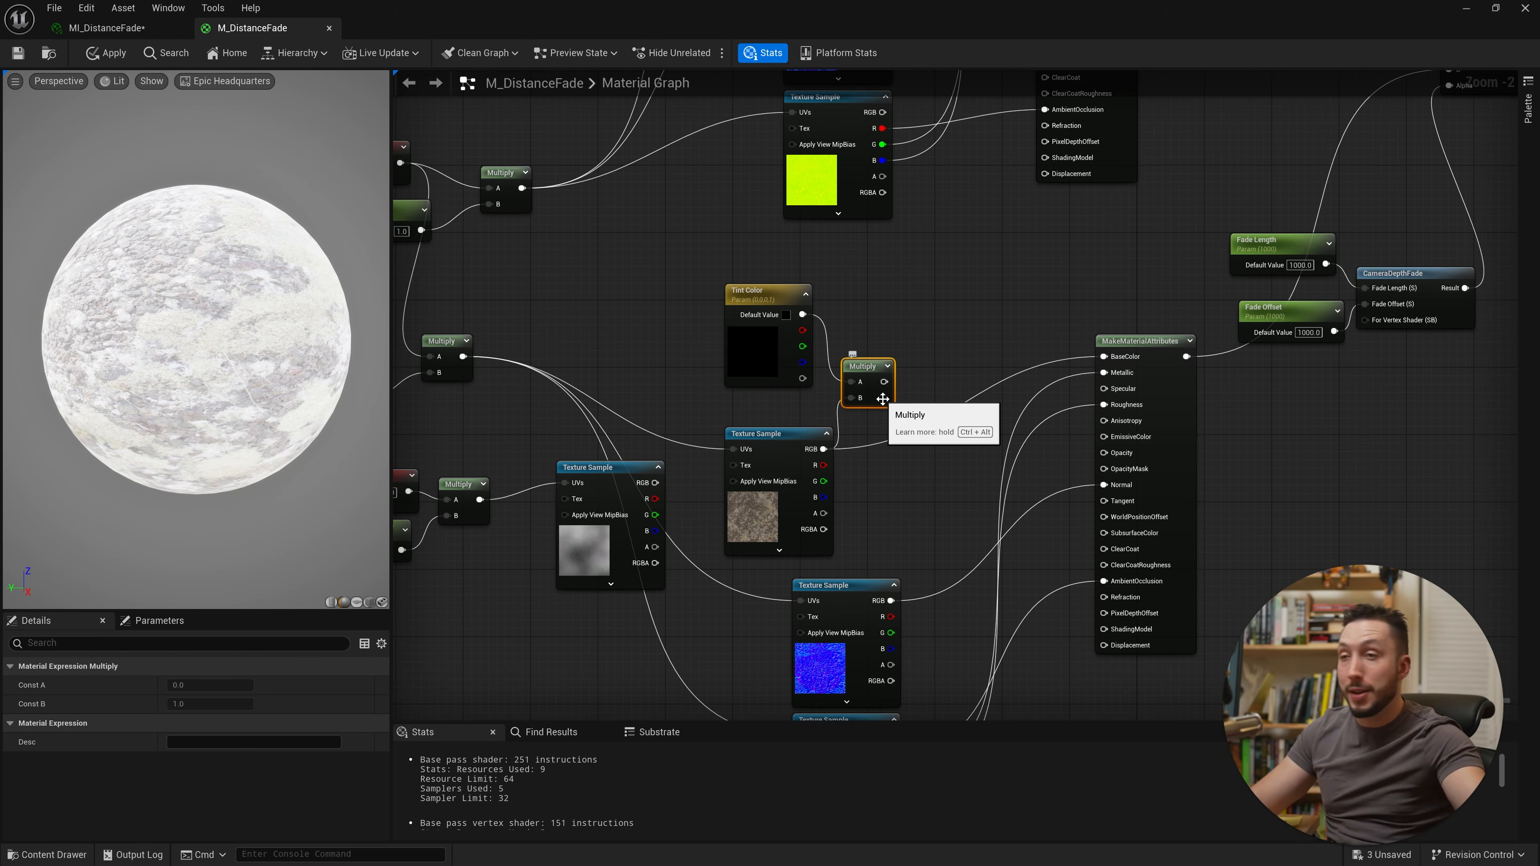
Step: Add a Lerp node blending the base color texture with the tinted Multiply result in its B input
right_click(938, 352)
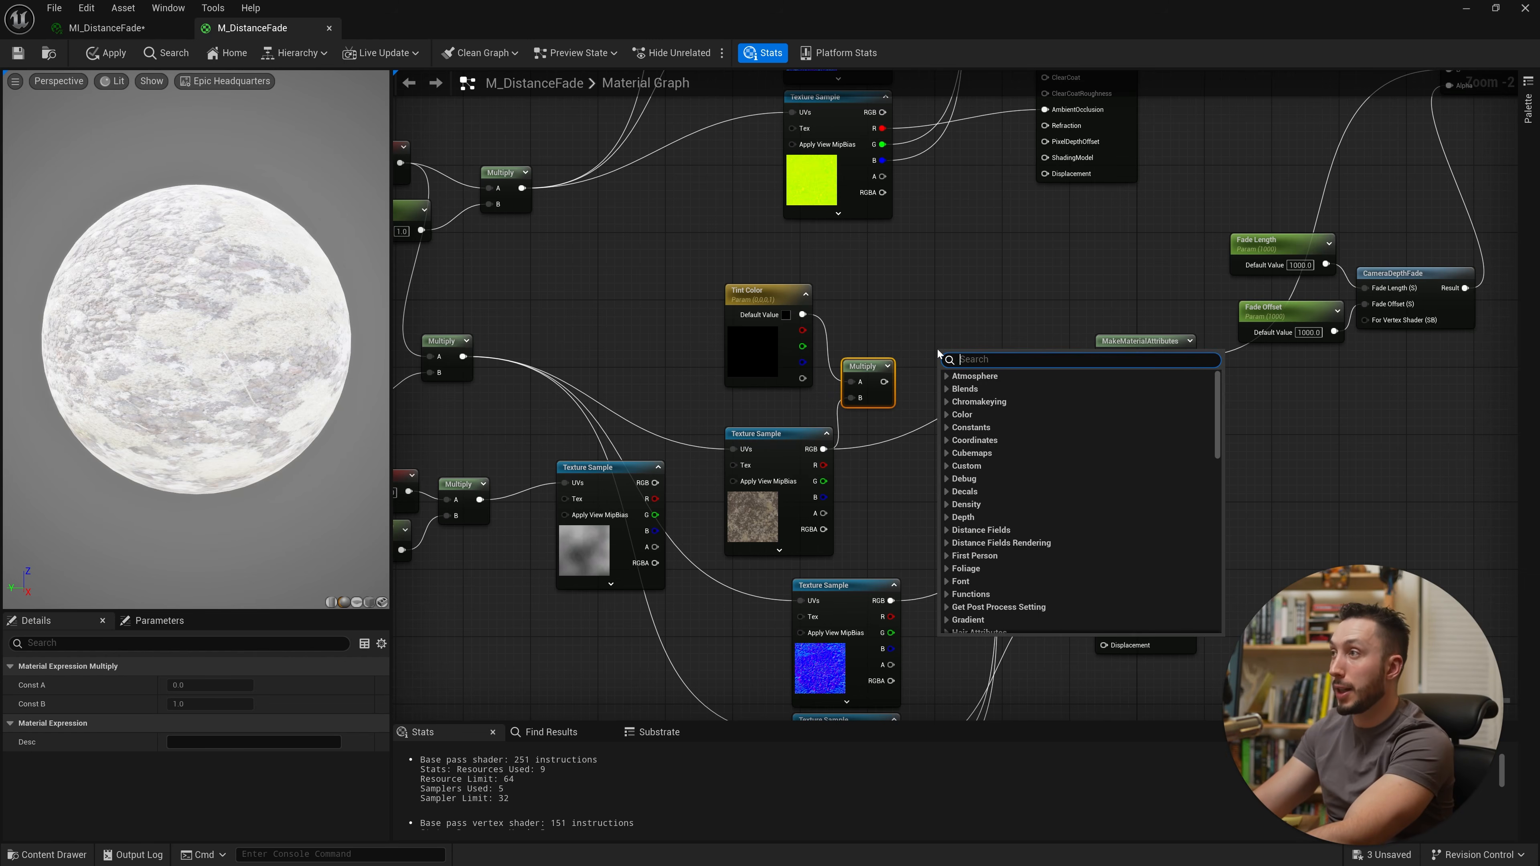
type("lerp")
left_click(973, 422)
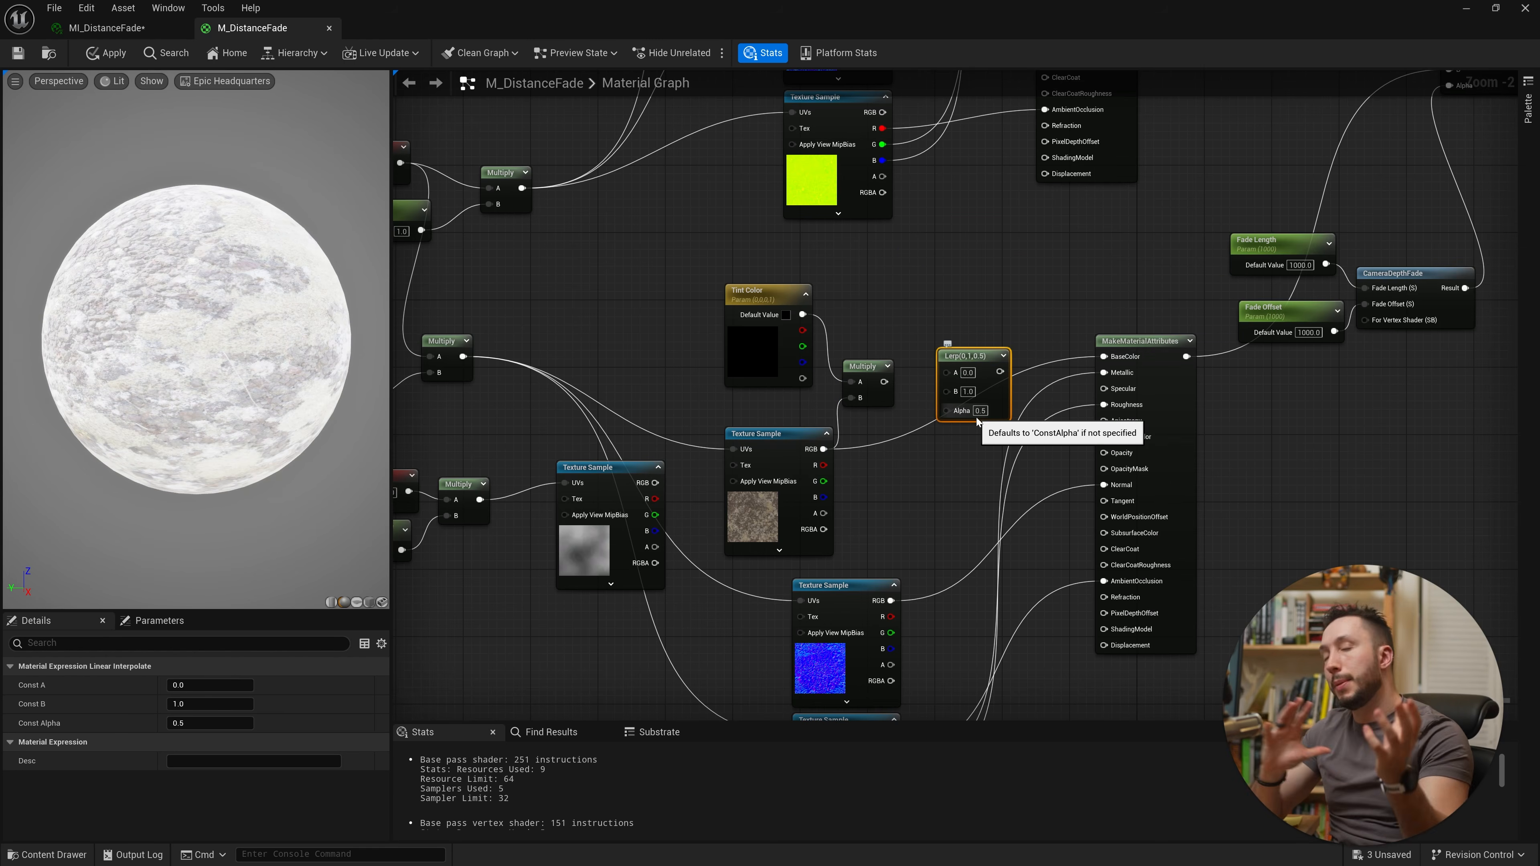
left_click(1103, 356, "alt")
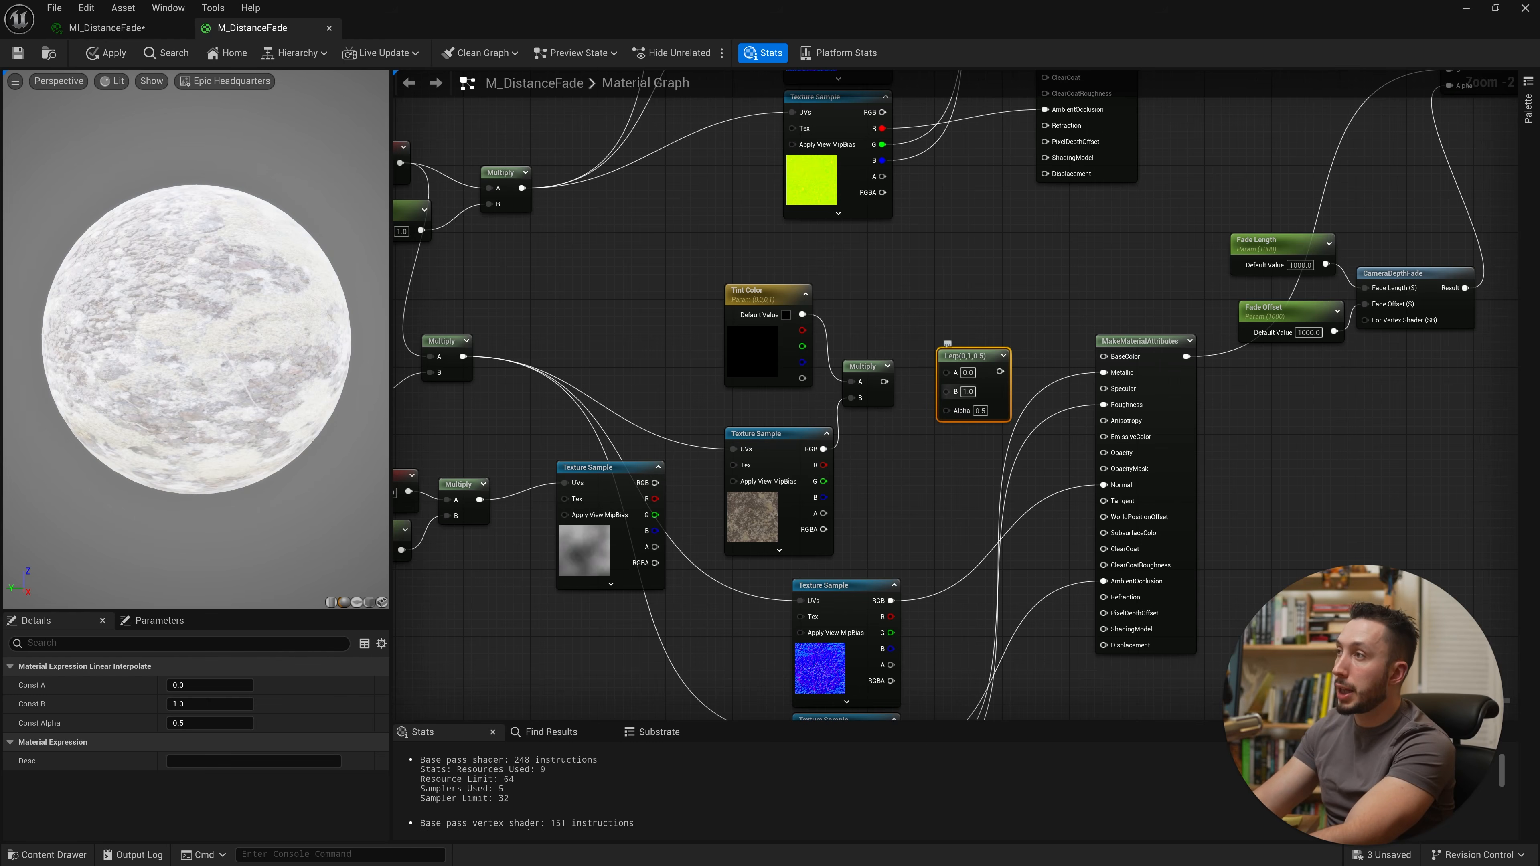
left_click_drag(947, 392, 884, 382)
Step: Set the Tint Color parameter's default value to white
left_click(752, 342)
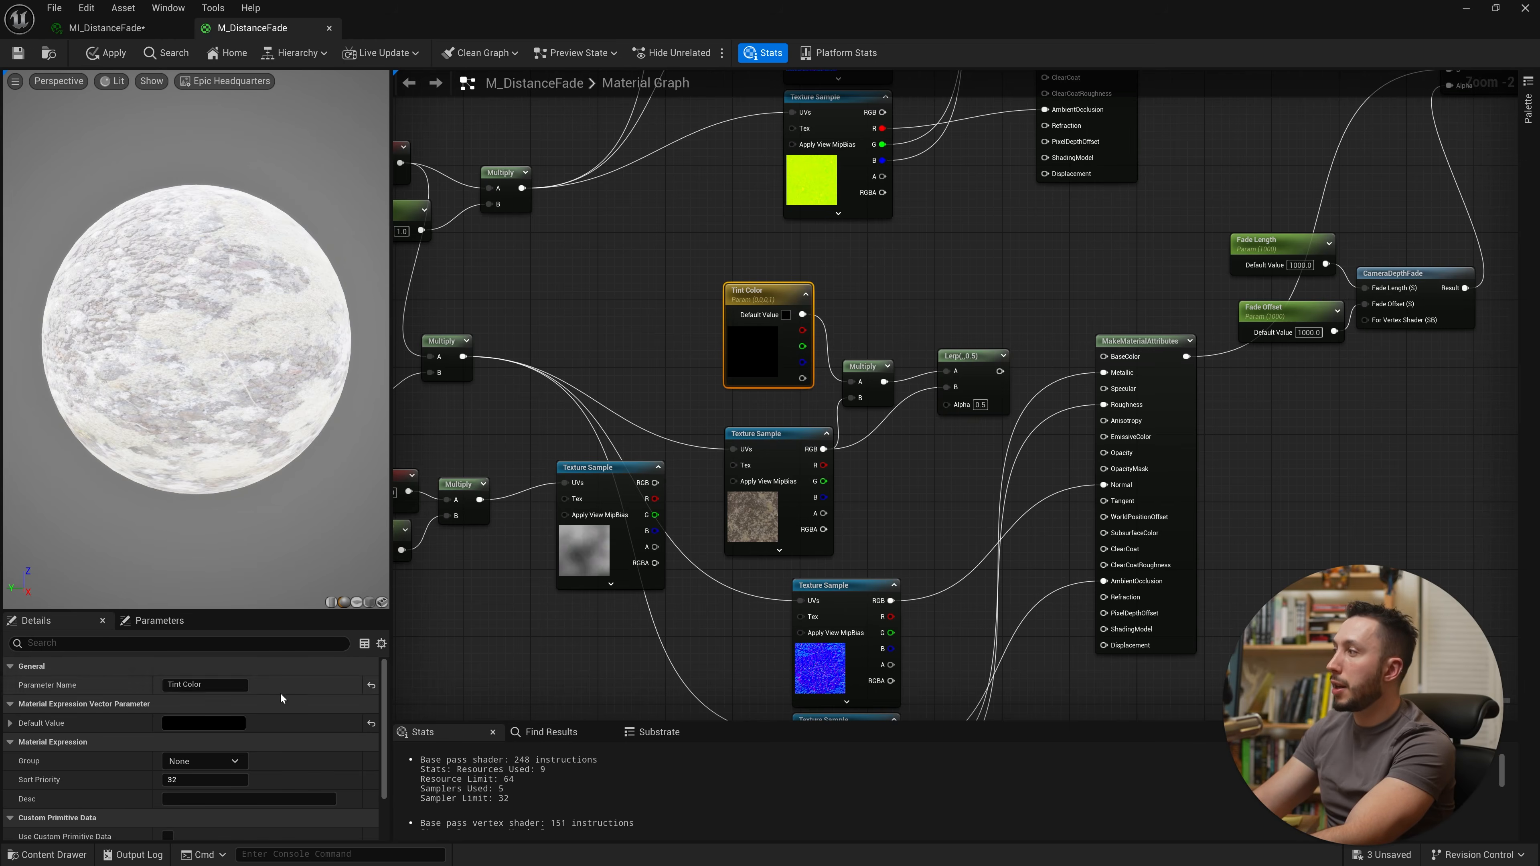
left_click(221, 723)
left_click_drag(429, 667, 434, 496)
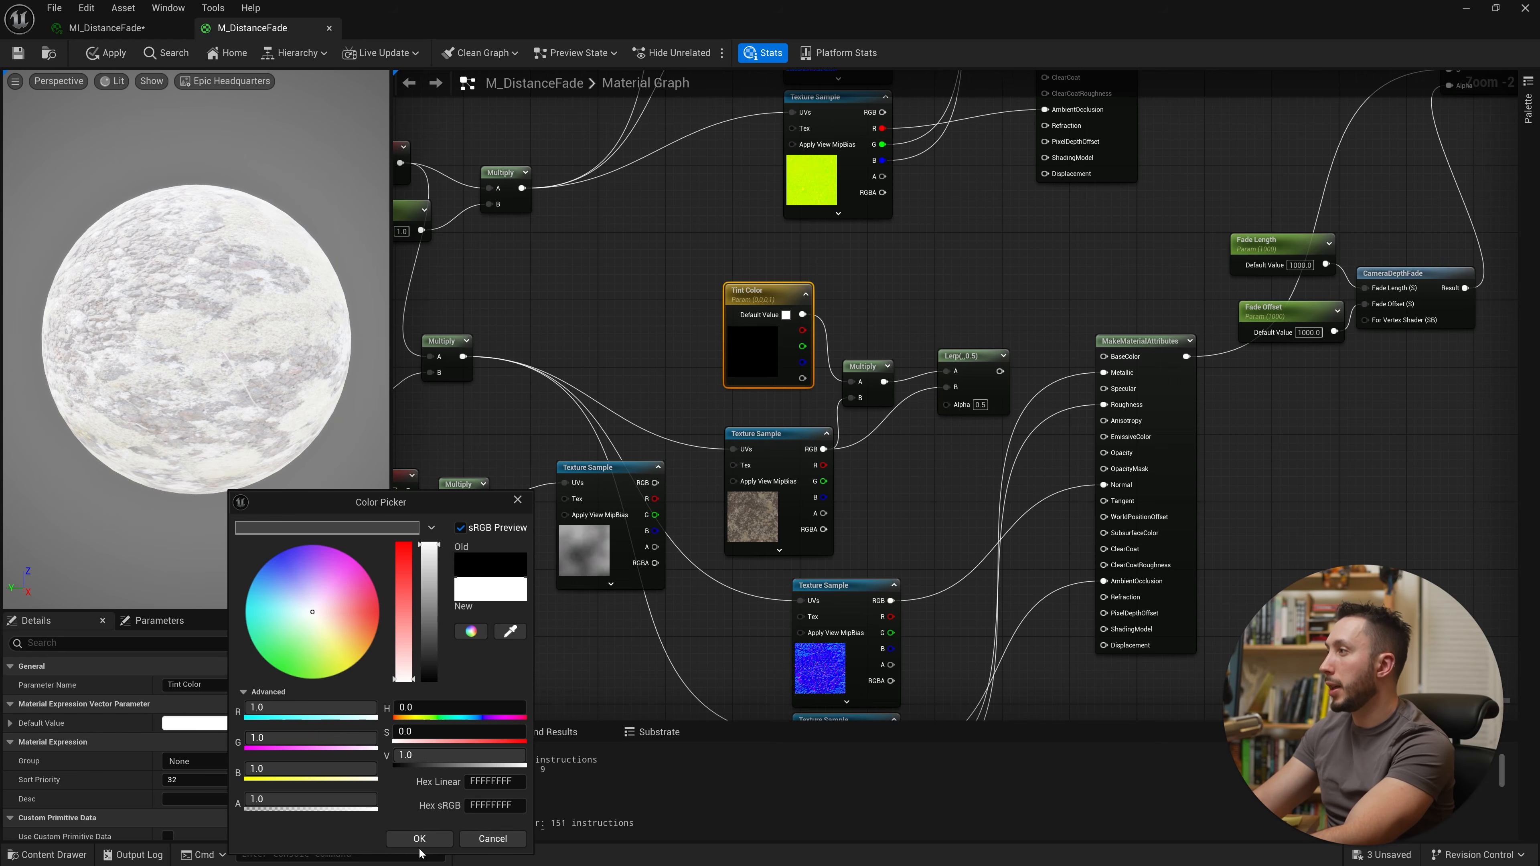
left_click(430, 842)
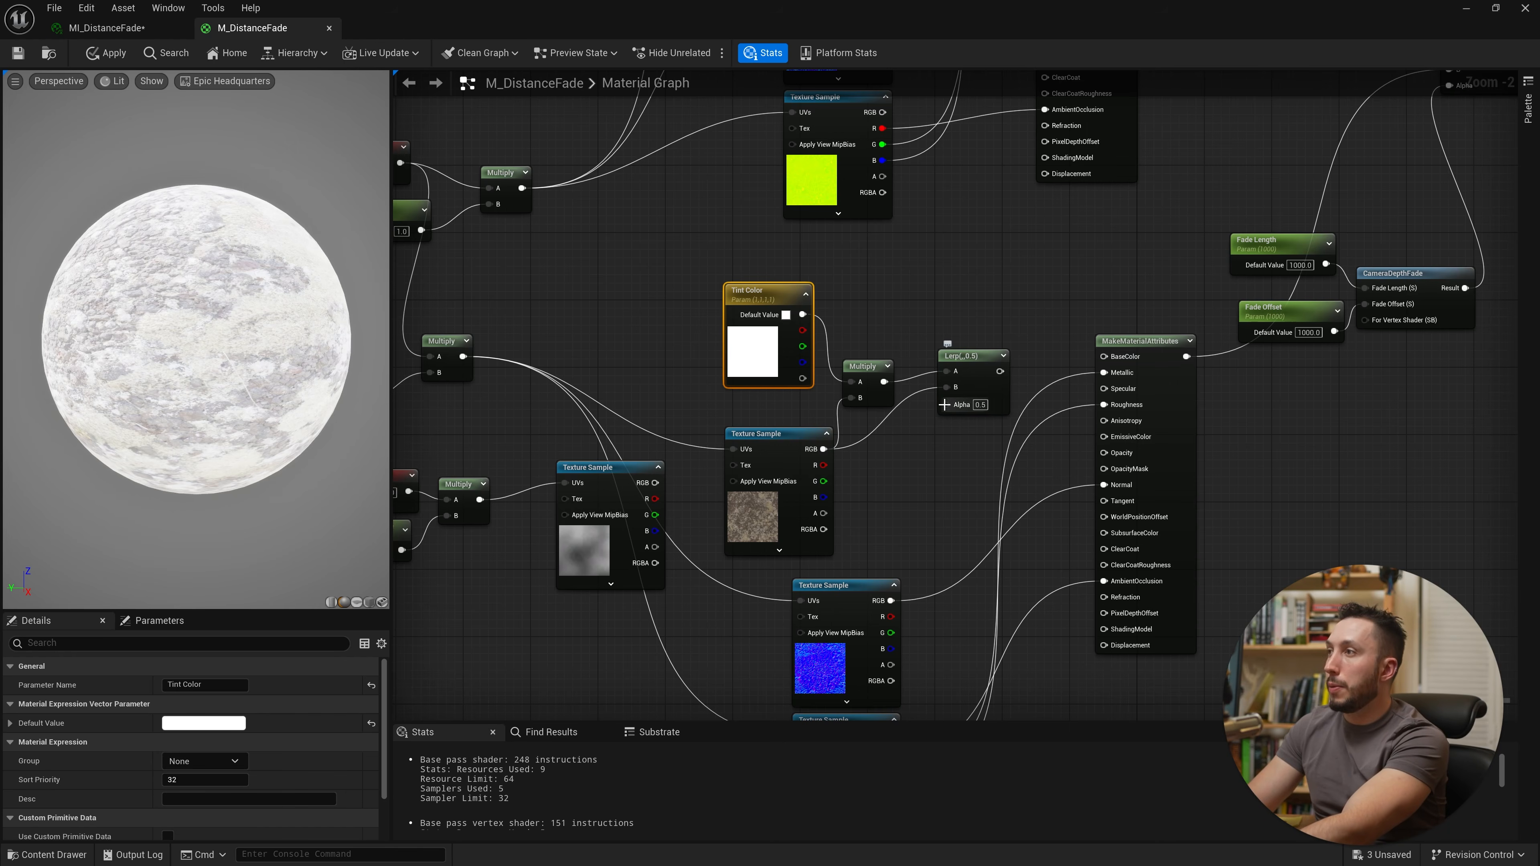
Step: Drive the Lerp's Alpha with the noise texture and connect the Lerp output to the material attributes' Base Color
left_click_drag(947, 405, 655, 484)
left_click_drag(615, 593, 723, 435)
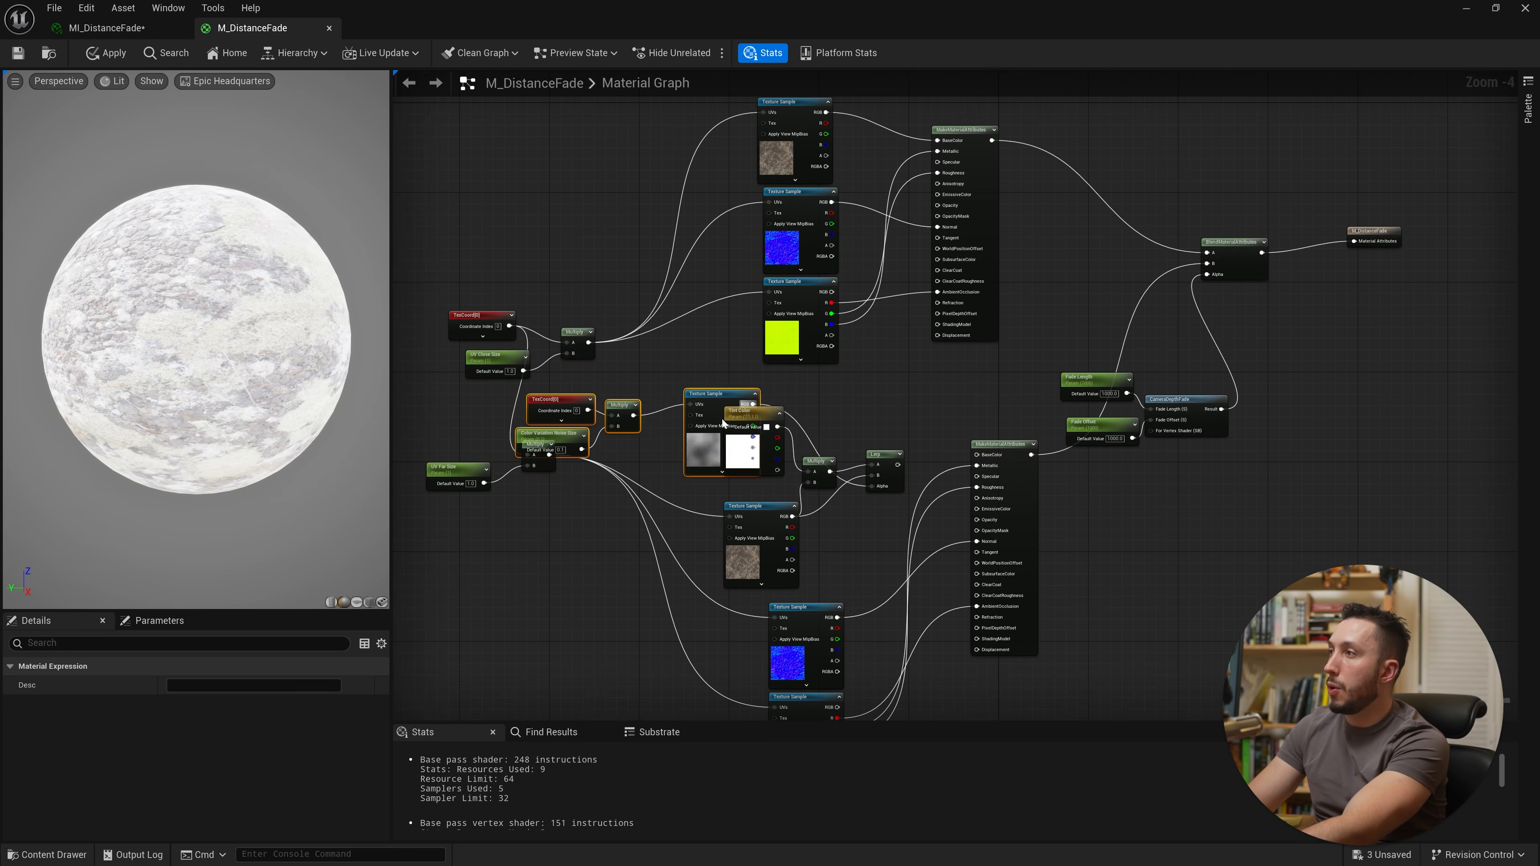
scroll(855, 476, "up", 5)
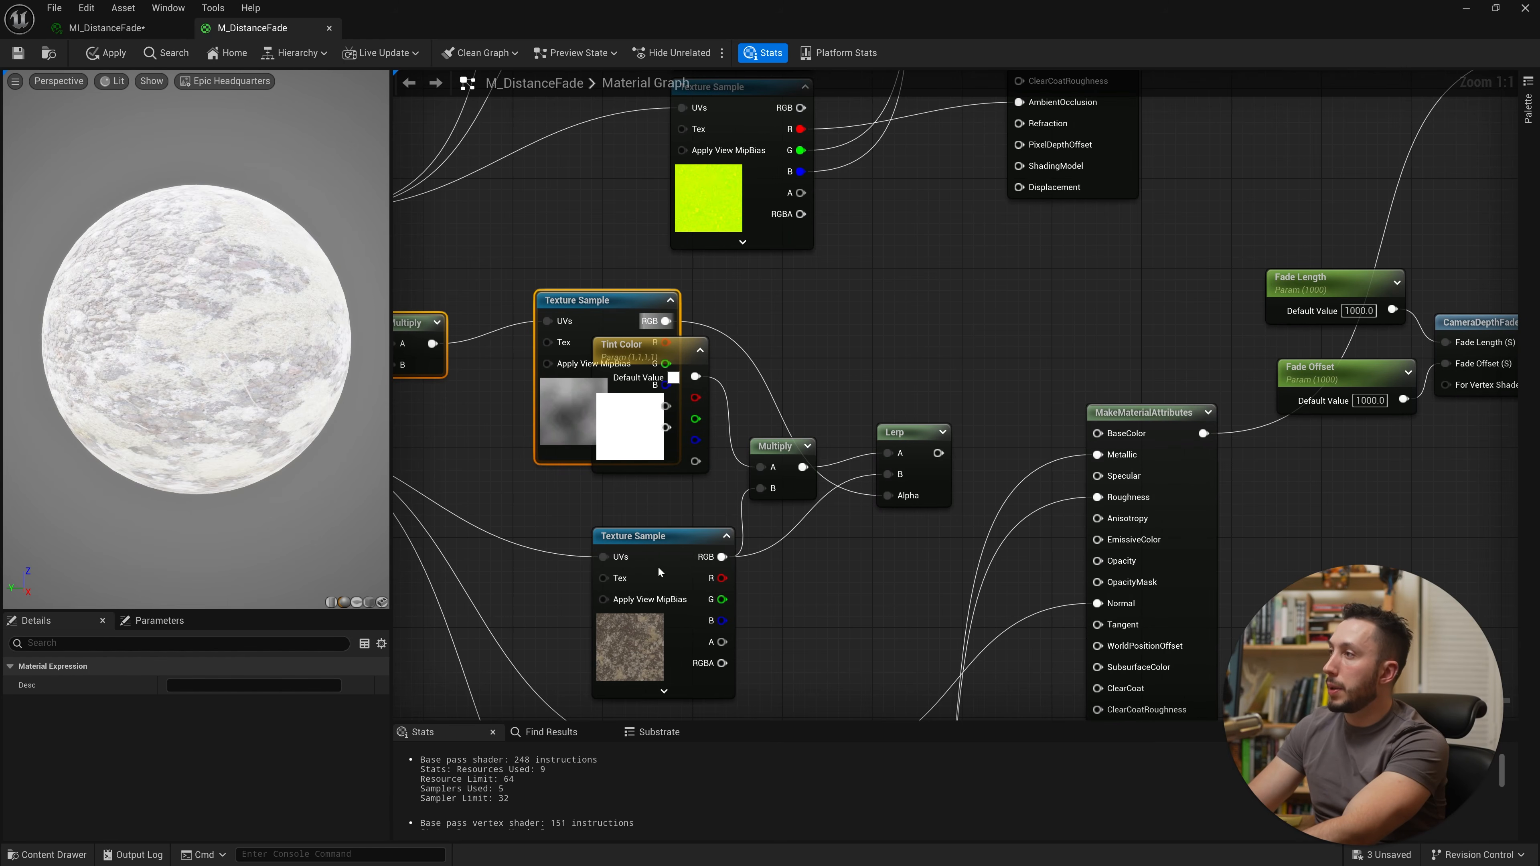
left_click_drag(658, 566, 577, 478)
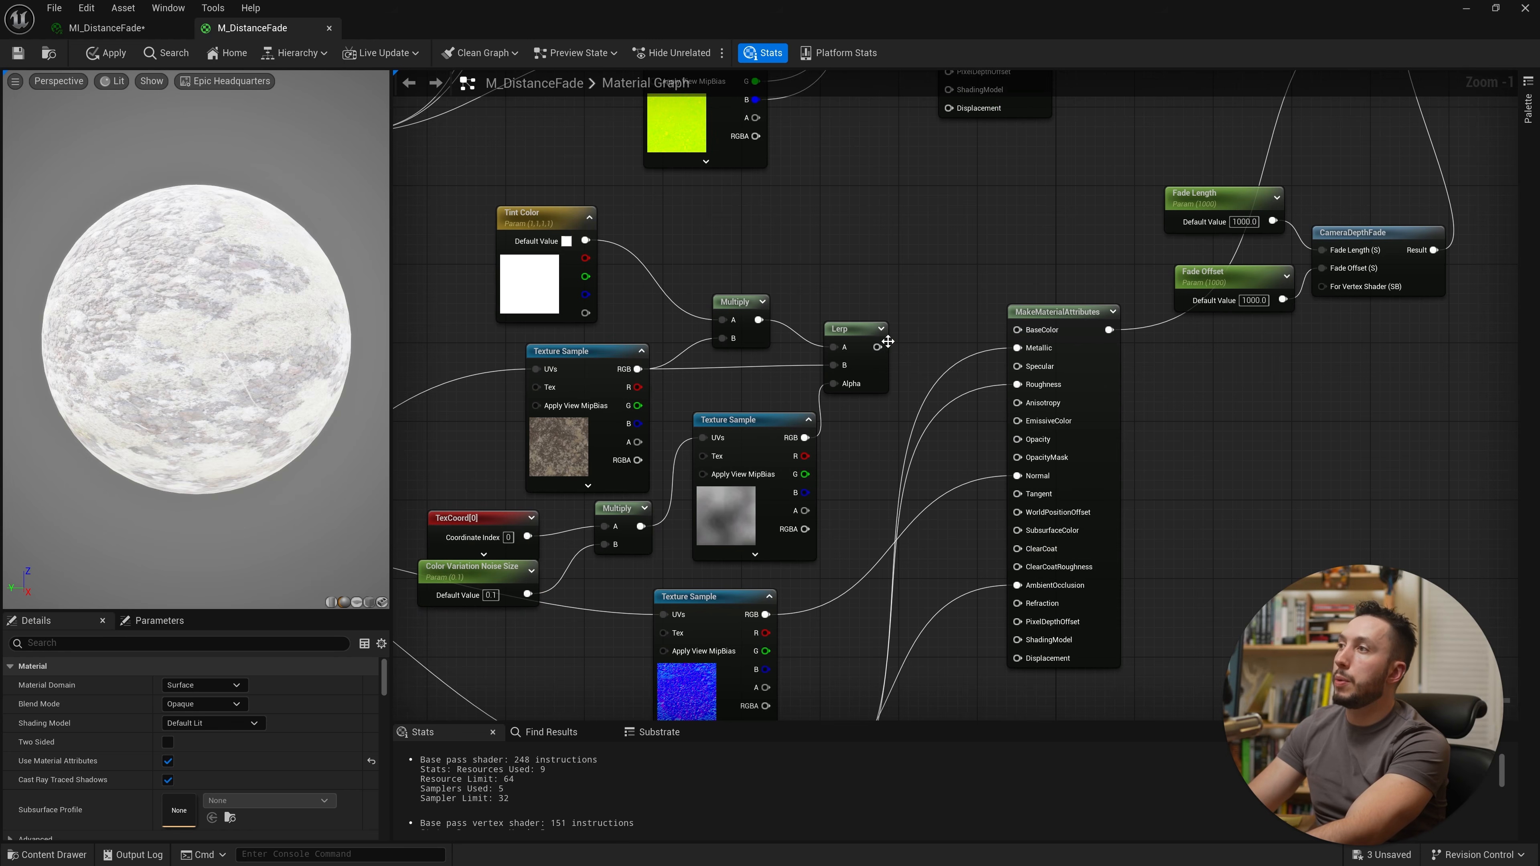
left_click_drag(877, 347, 1018, 329)
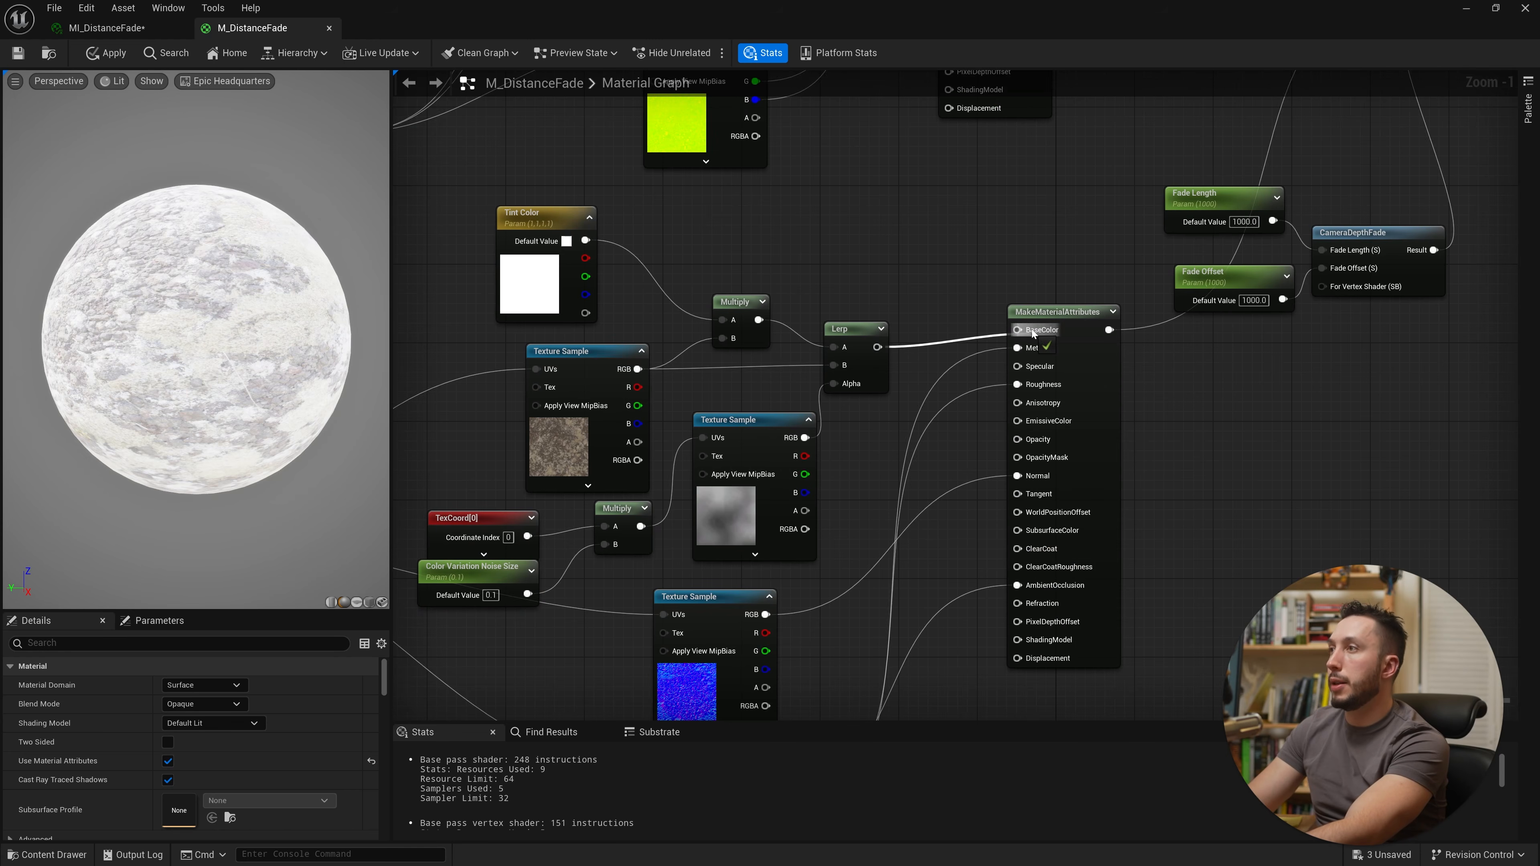
Step: Save the master material and open the MI_DistanceFade material instance
left_click(18, 53)
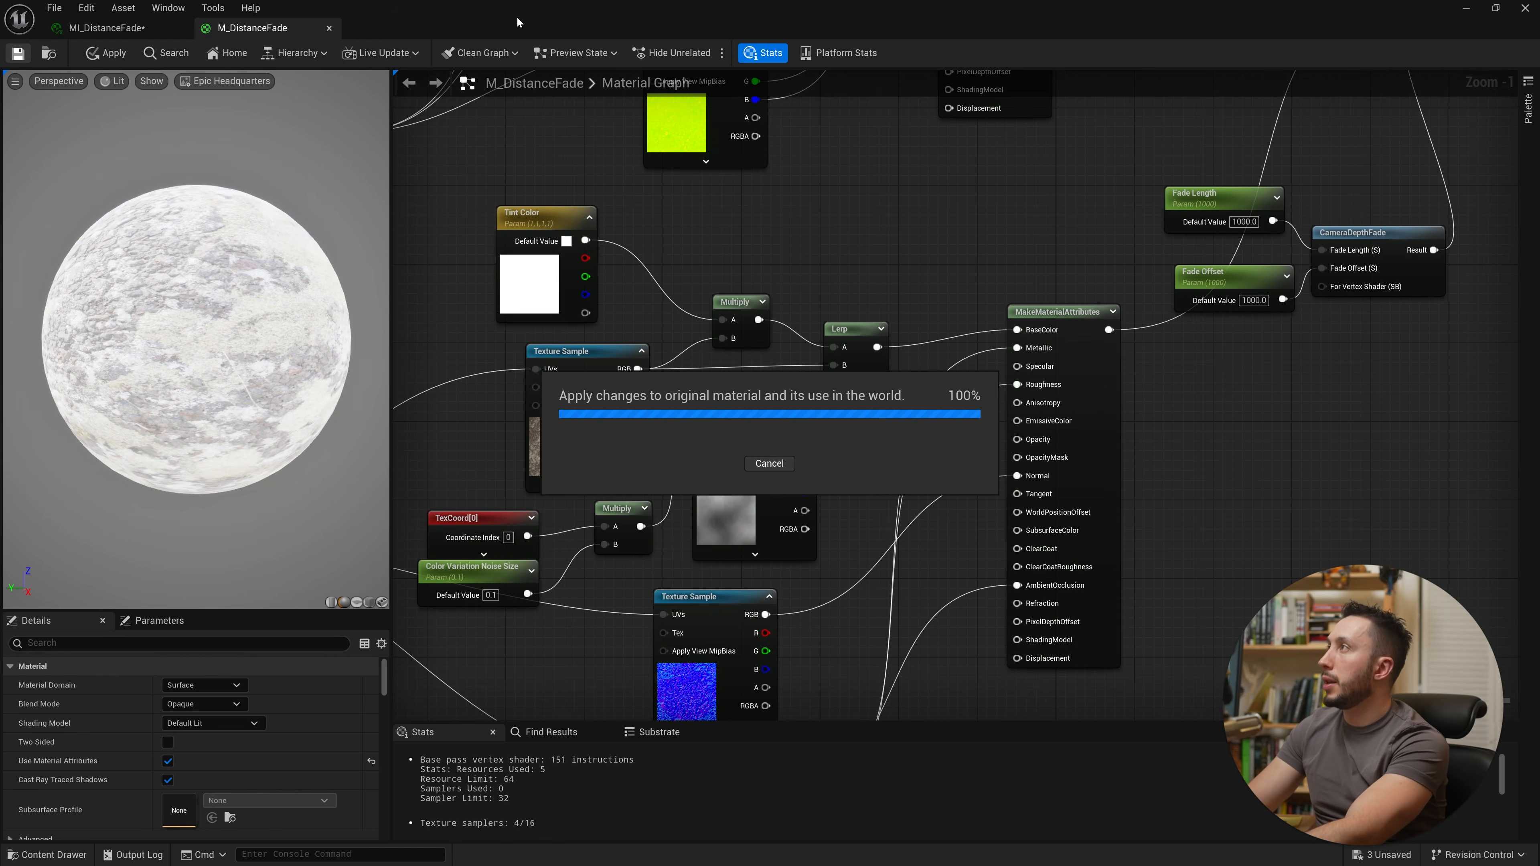
double_click(673, 22)
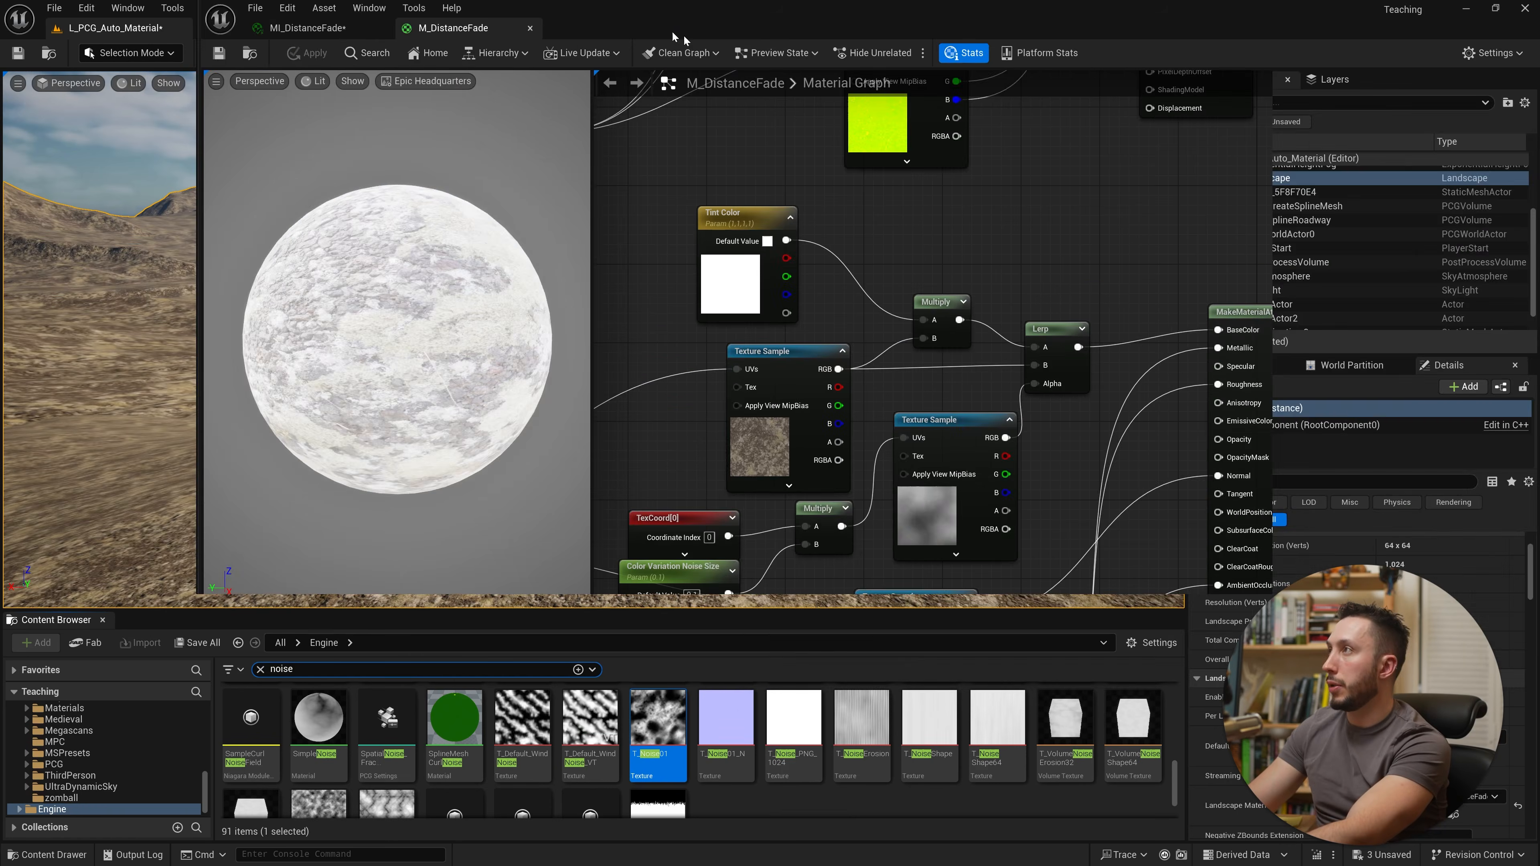
left_click(861, 130)
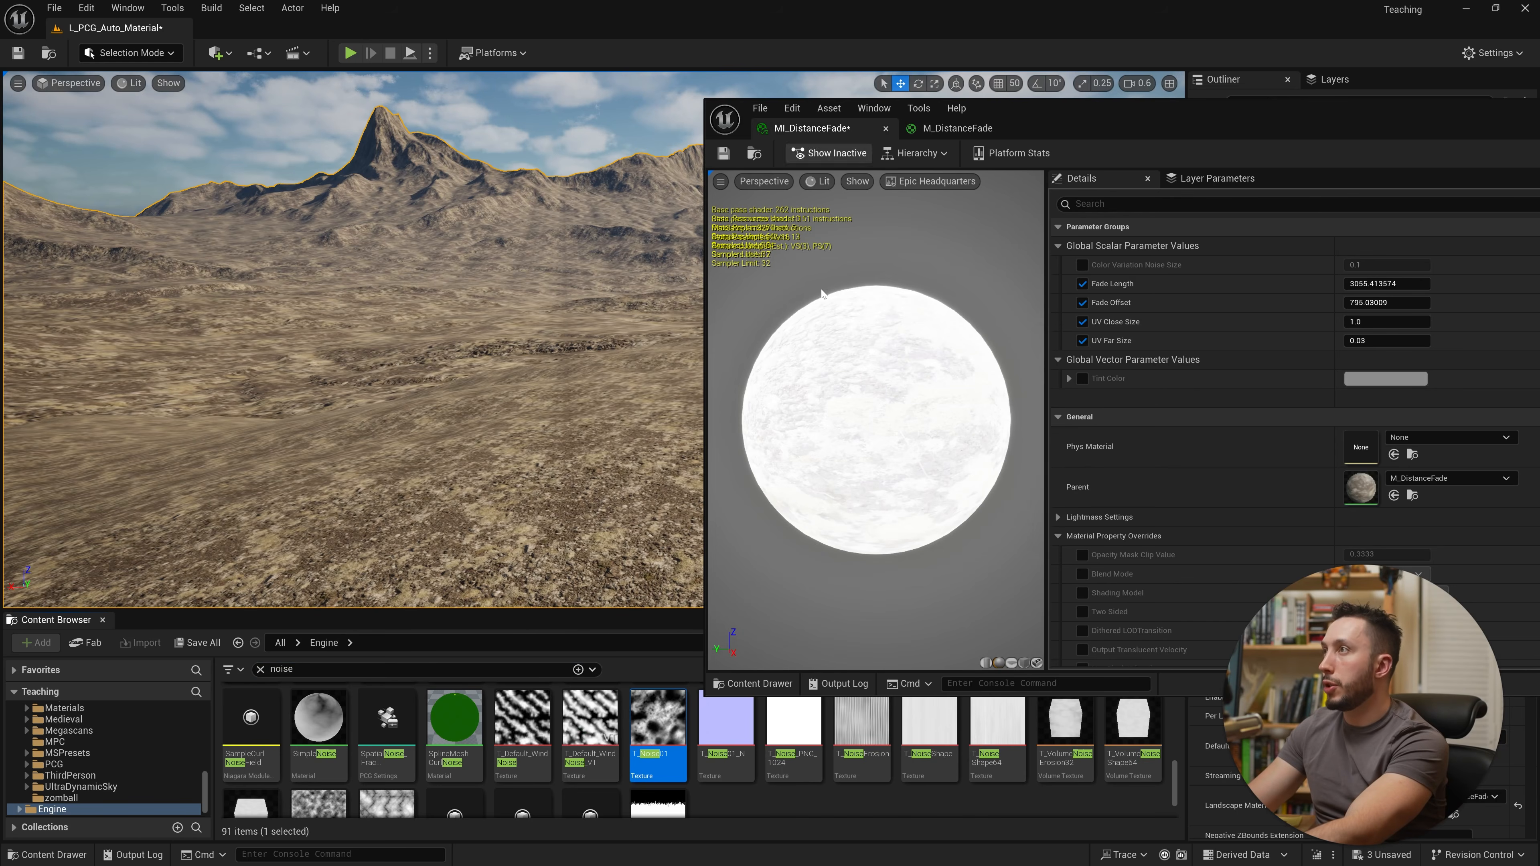
Step: Enable the Tint Color override in the material instance and pick a light pink tint
left_click(1083, 378)
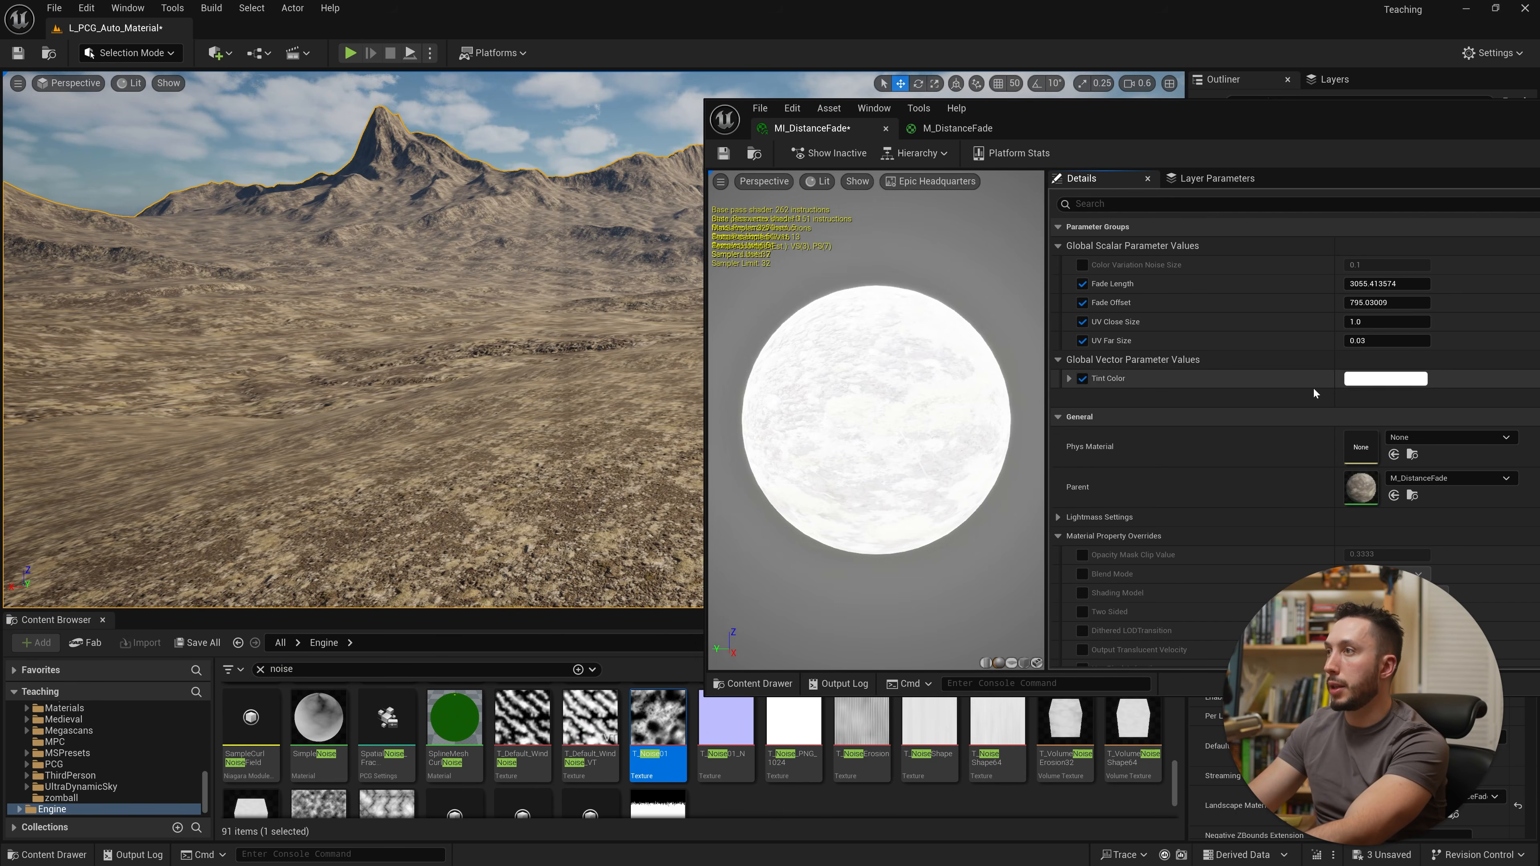
left_click(1372, 378)
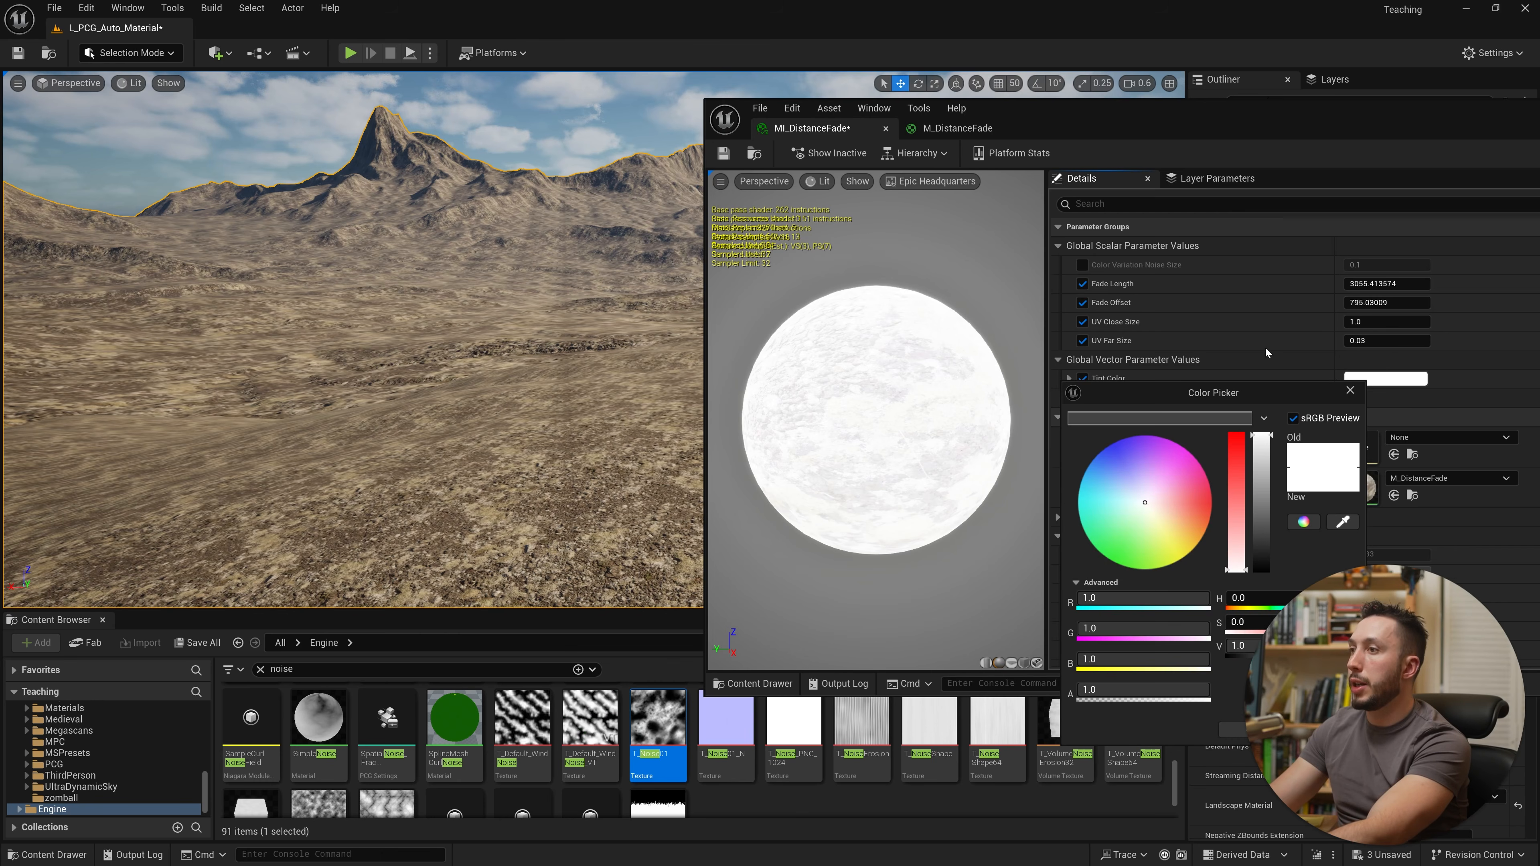
left_click_drag(1244, 129, 1178, 115)
left_click_drag(1217, 384, 1059, 289)
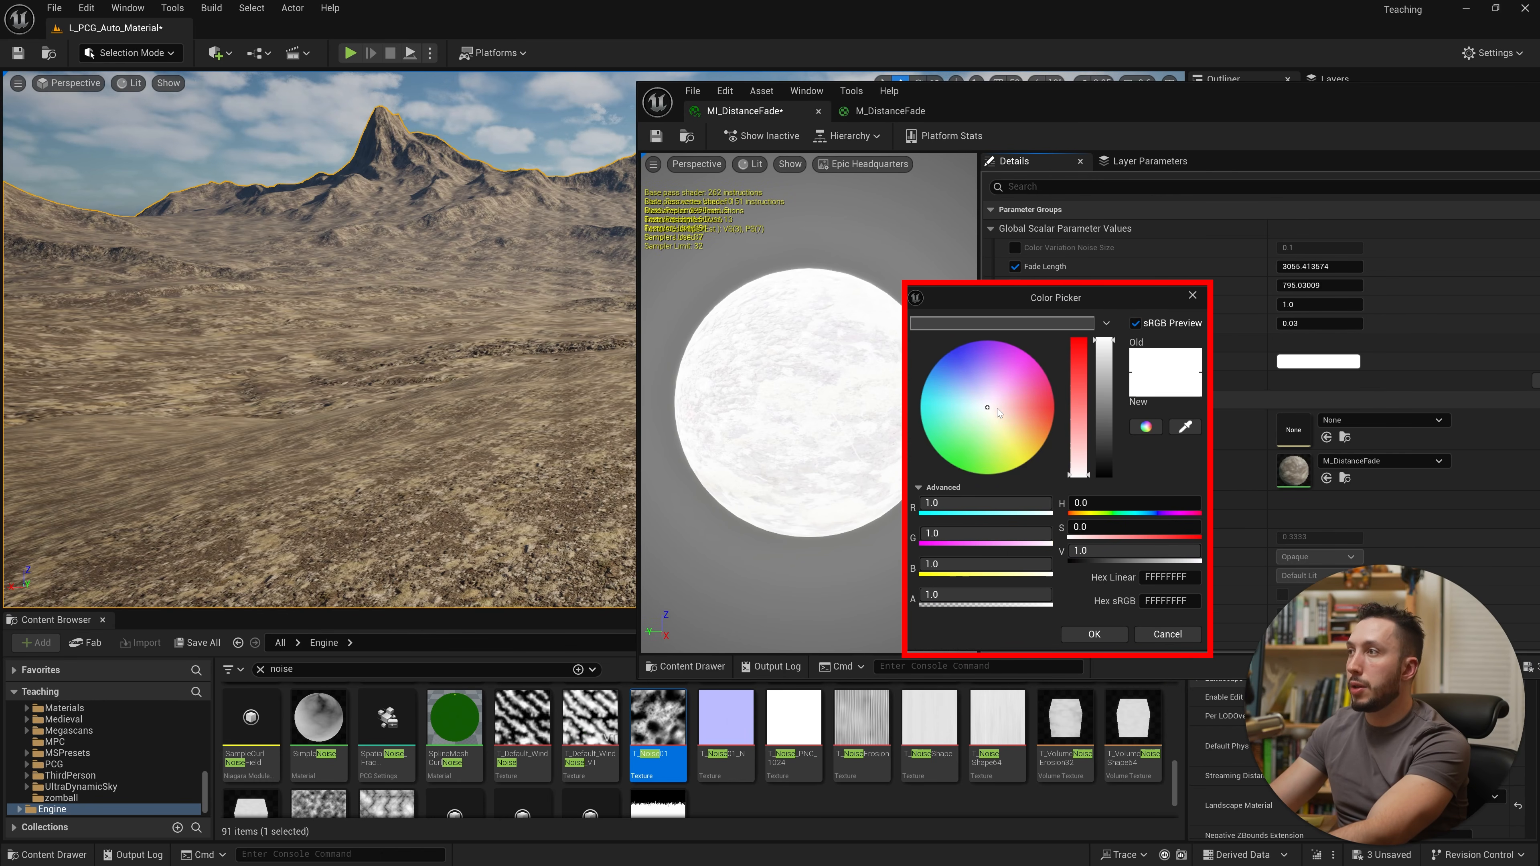
left_click(1007, 414)
left_click_drag(1007, 415, 1032, 418)
left_click(369, 324)
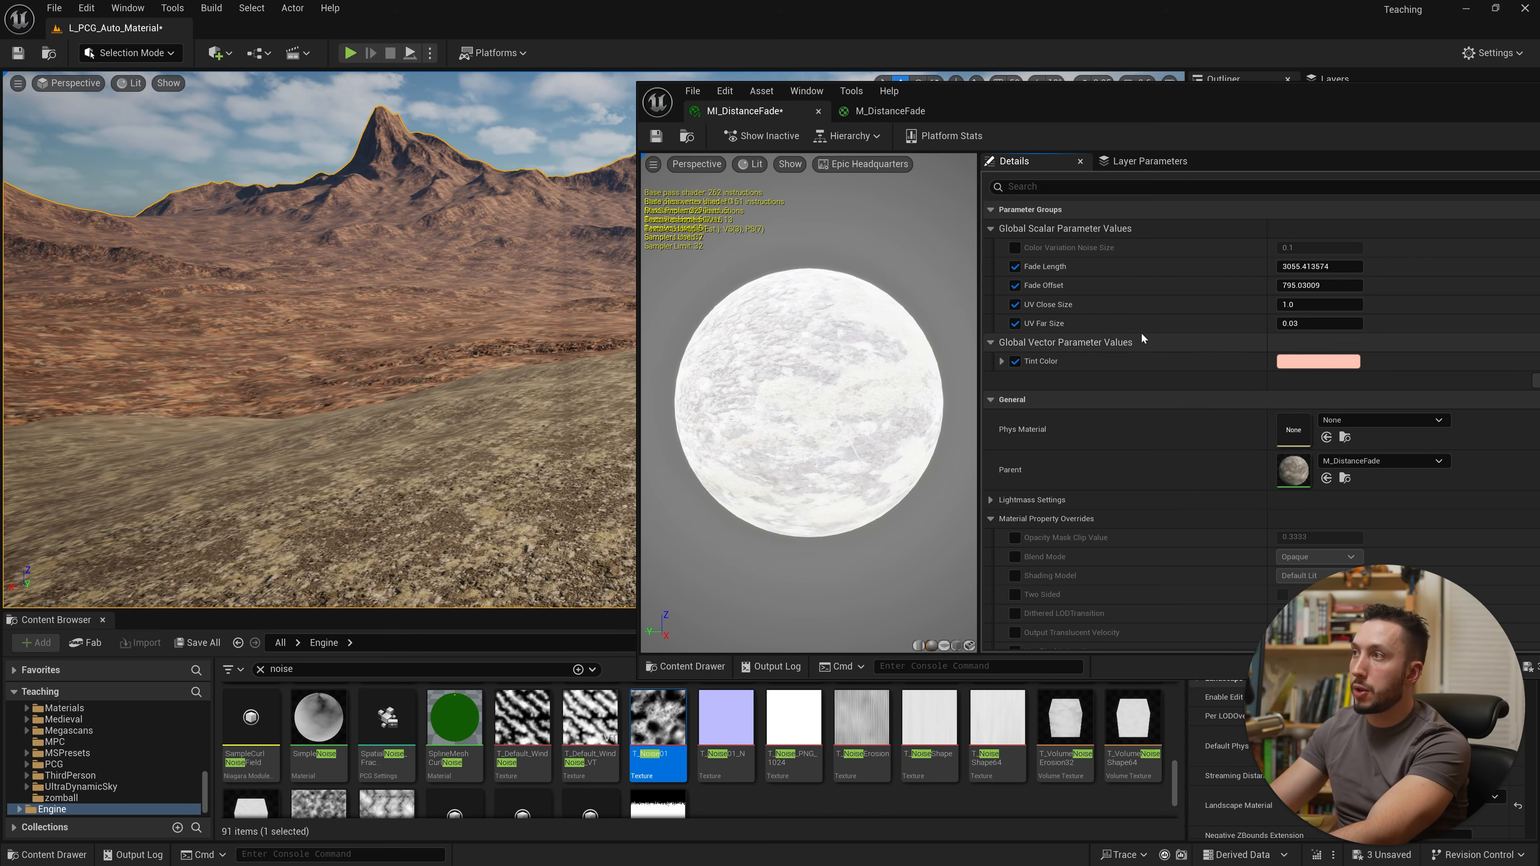
Step: Enable the Color Variation Noise Size override and set it to 0.004, checking the landscape in the viewport
left_click(1014, 248)
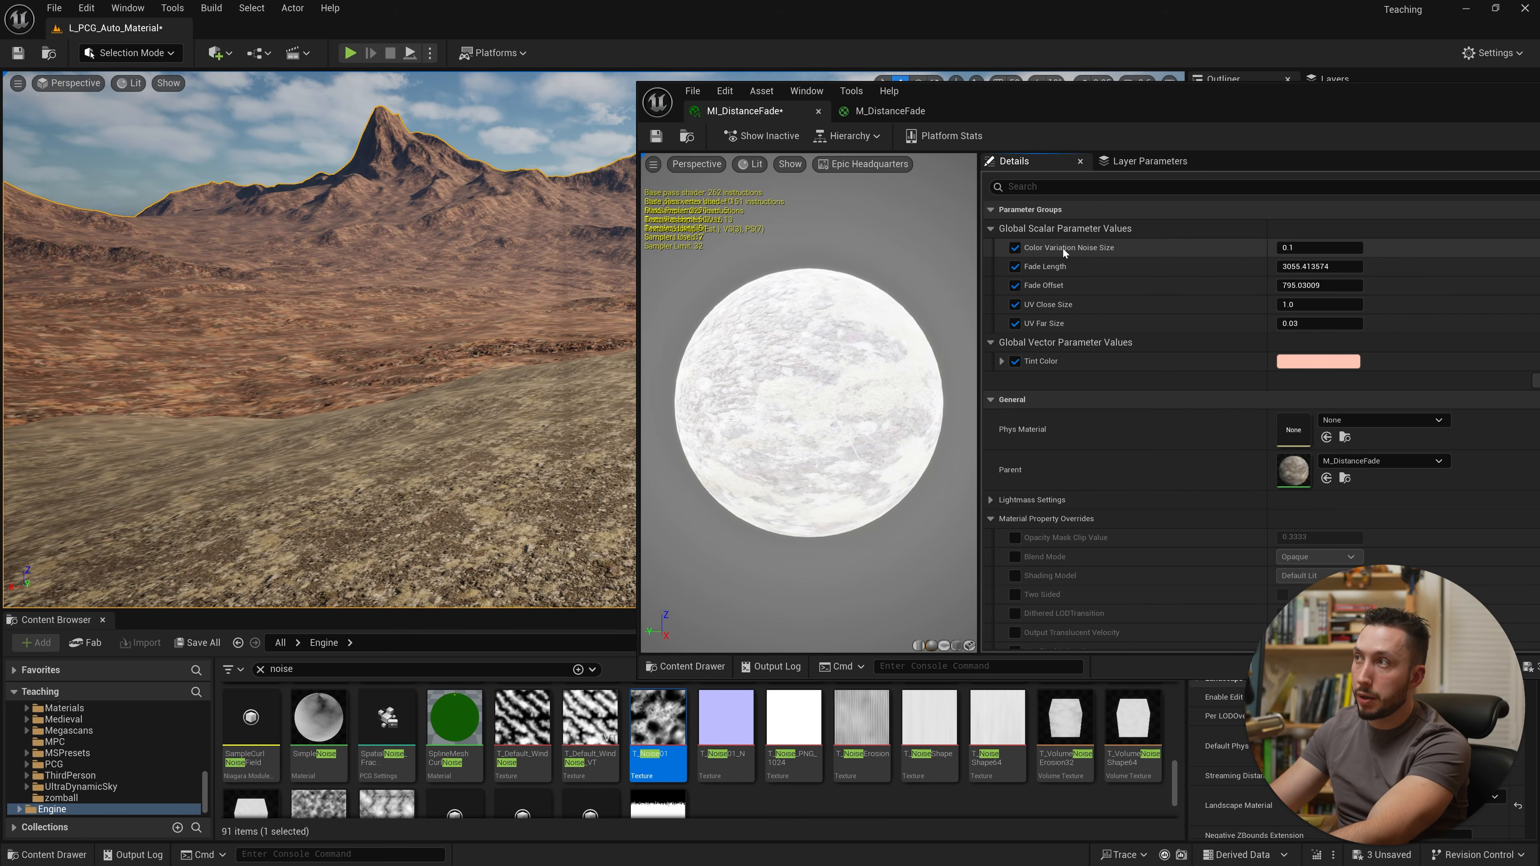
left_click(889, 110)
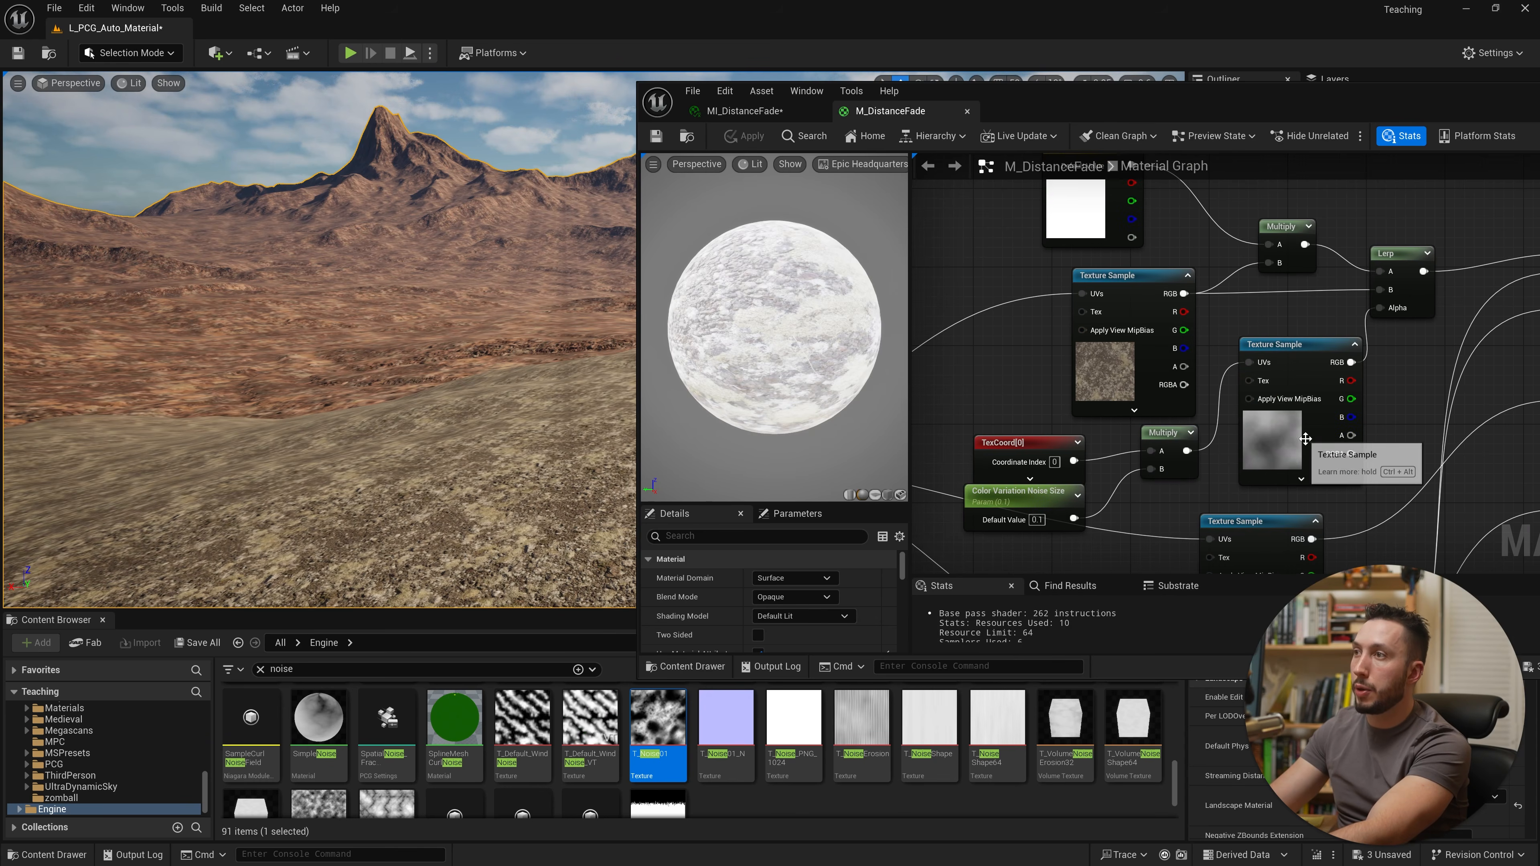
left_click(781, 113)
left_click_drag(1303, 247, 1327, 247)
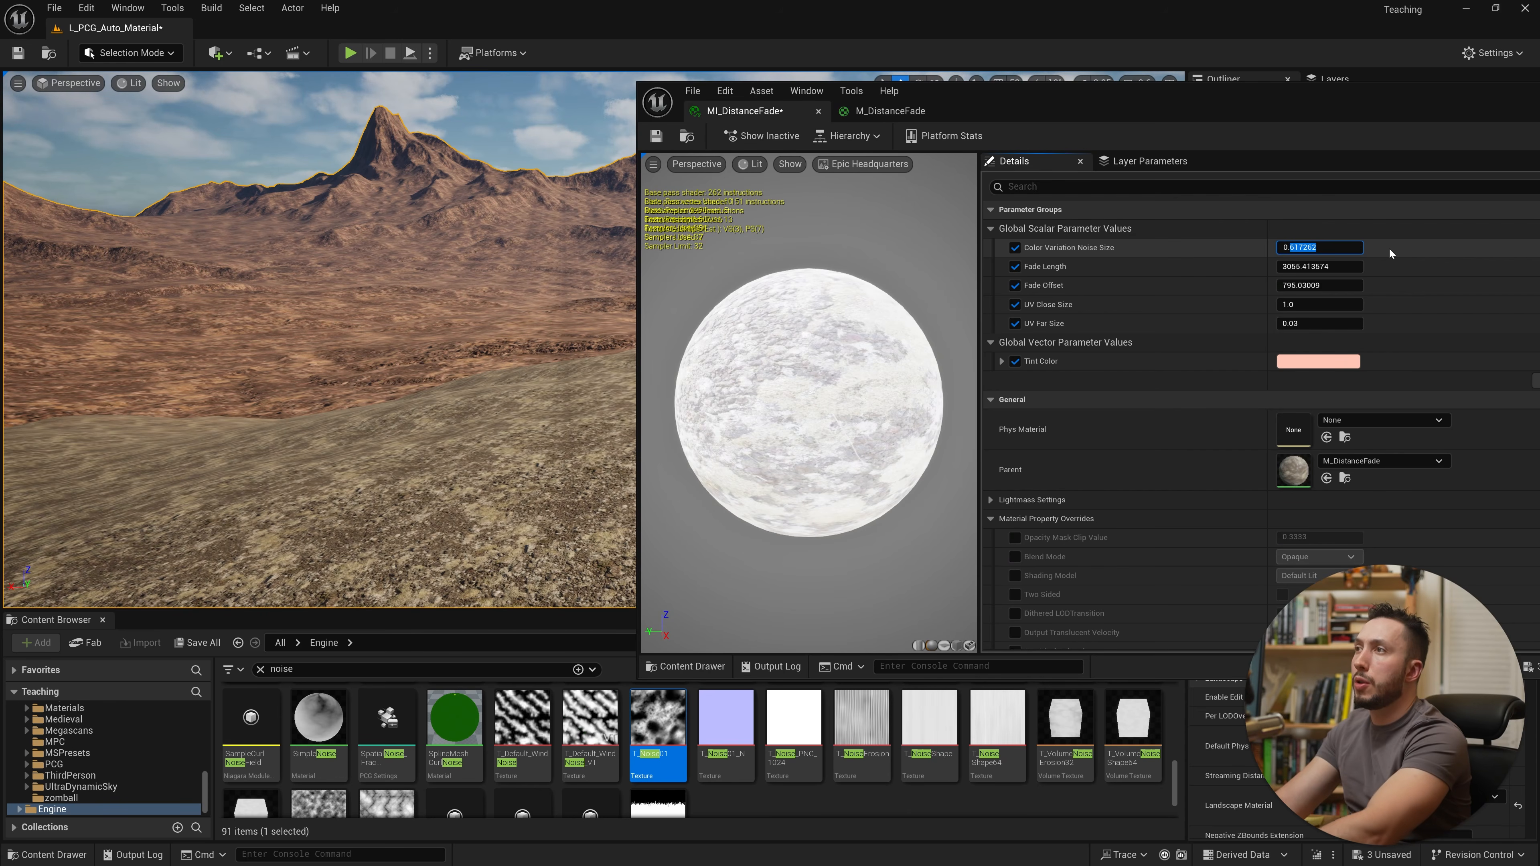
type("00")
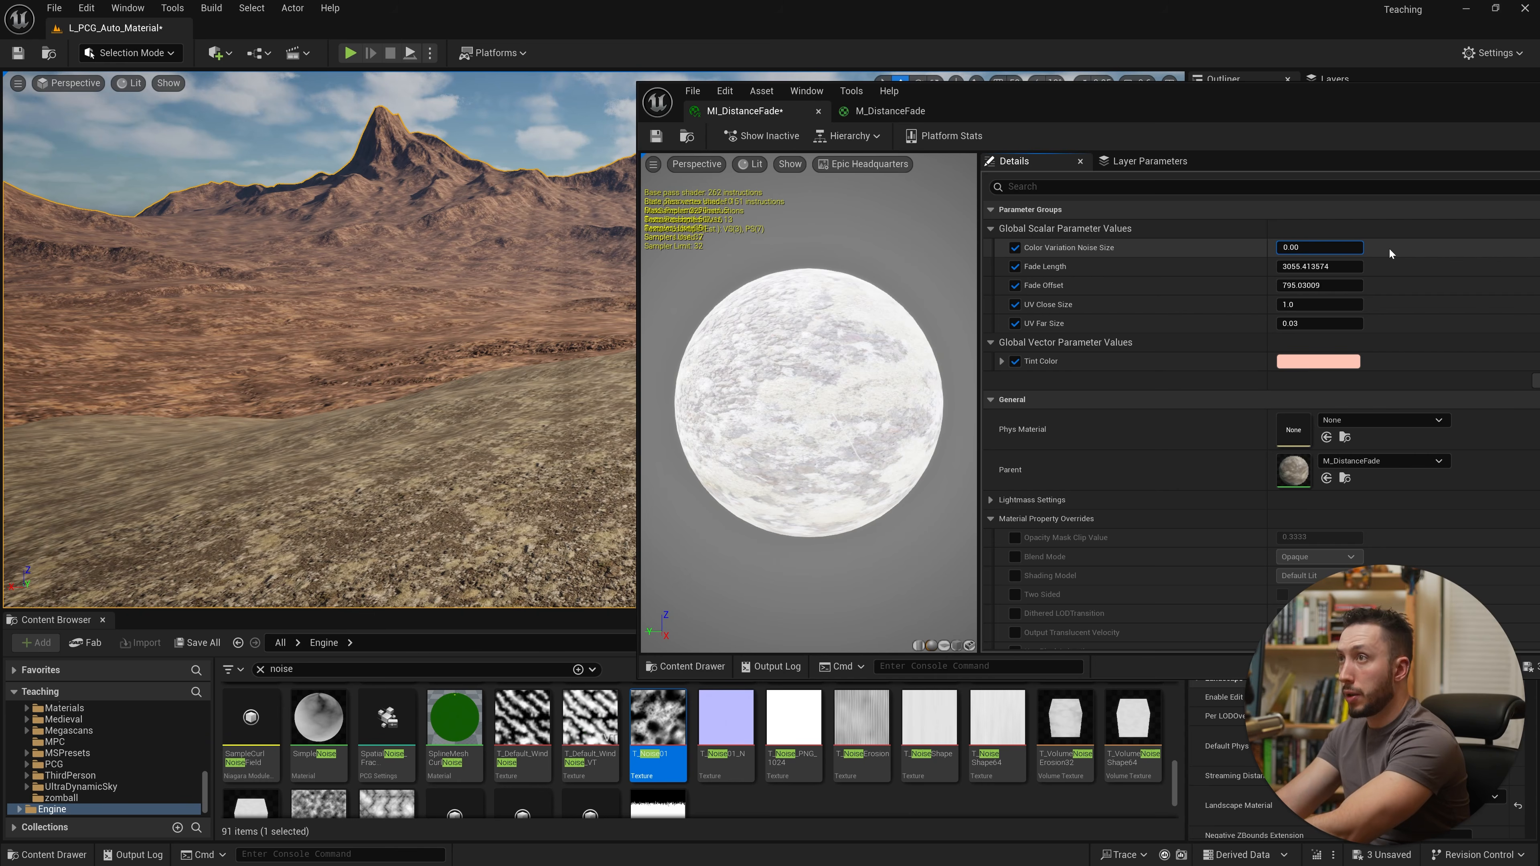
type("4")
right_click_drag(454, 363, 454, 363)
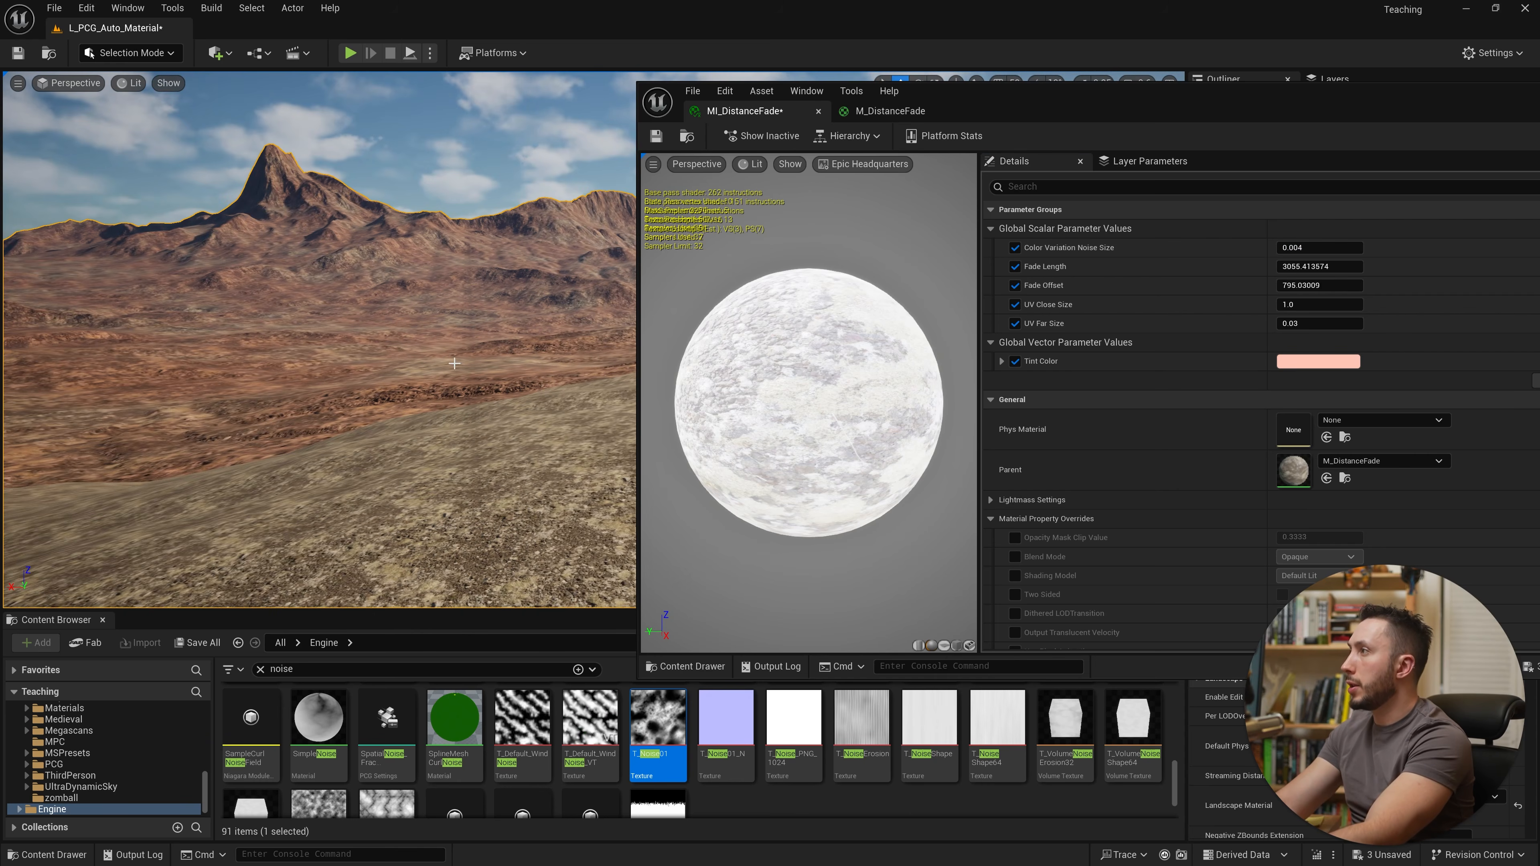
right_click_drag(506, 301, 506, 300)
right_click_drag(410, 209, 430, 240)
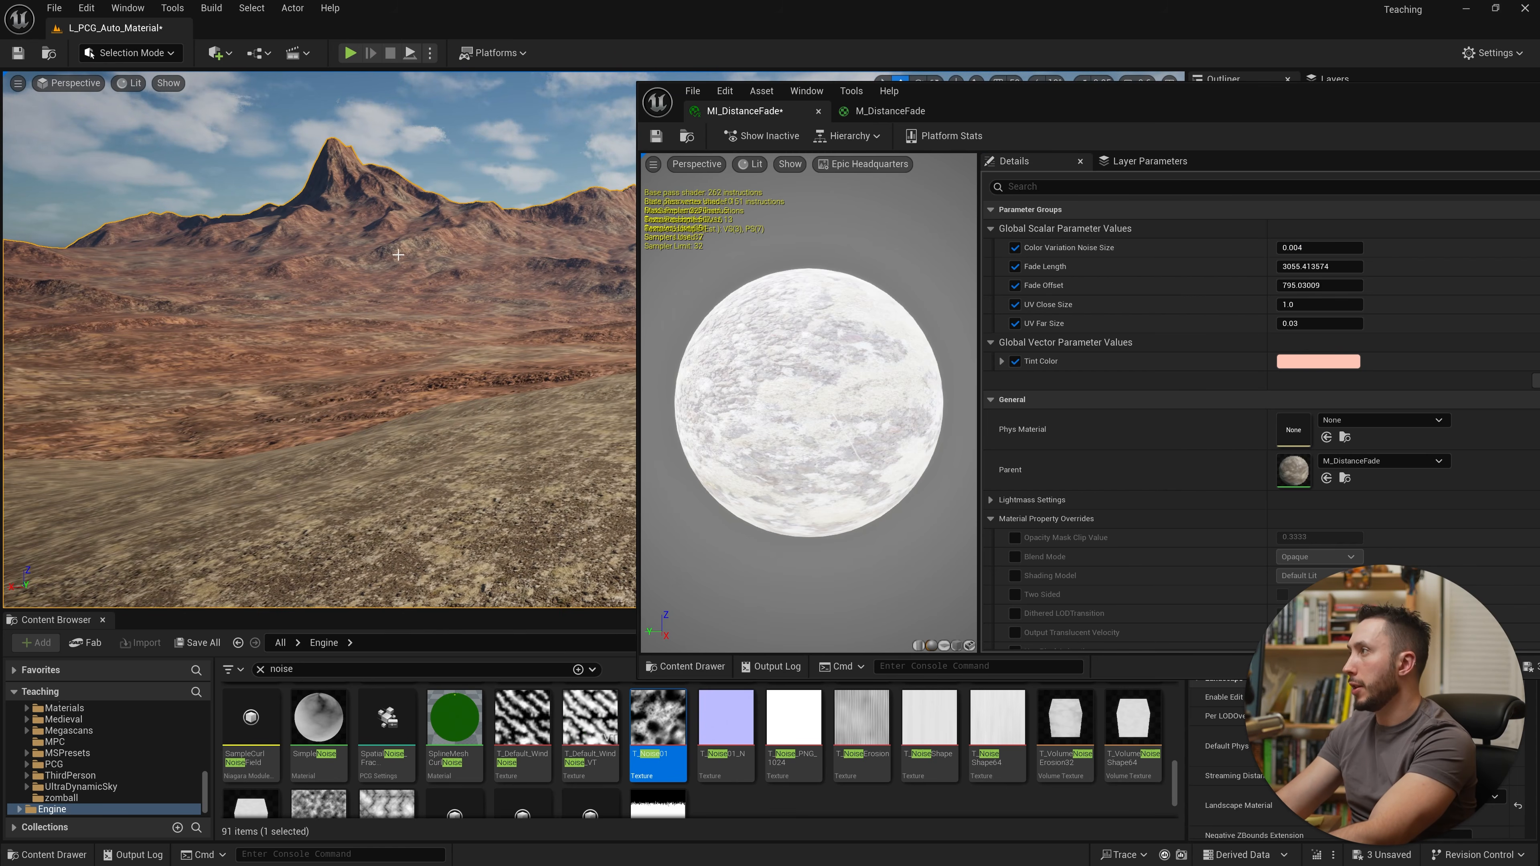
Step: Rearrange the graph, moving the tint and noise nodes and the material output apart to make room
left_click(1326, 362)
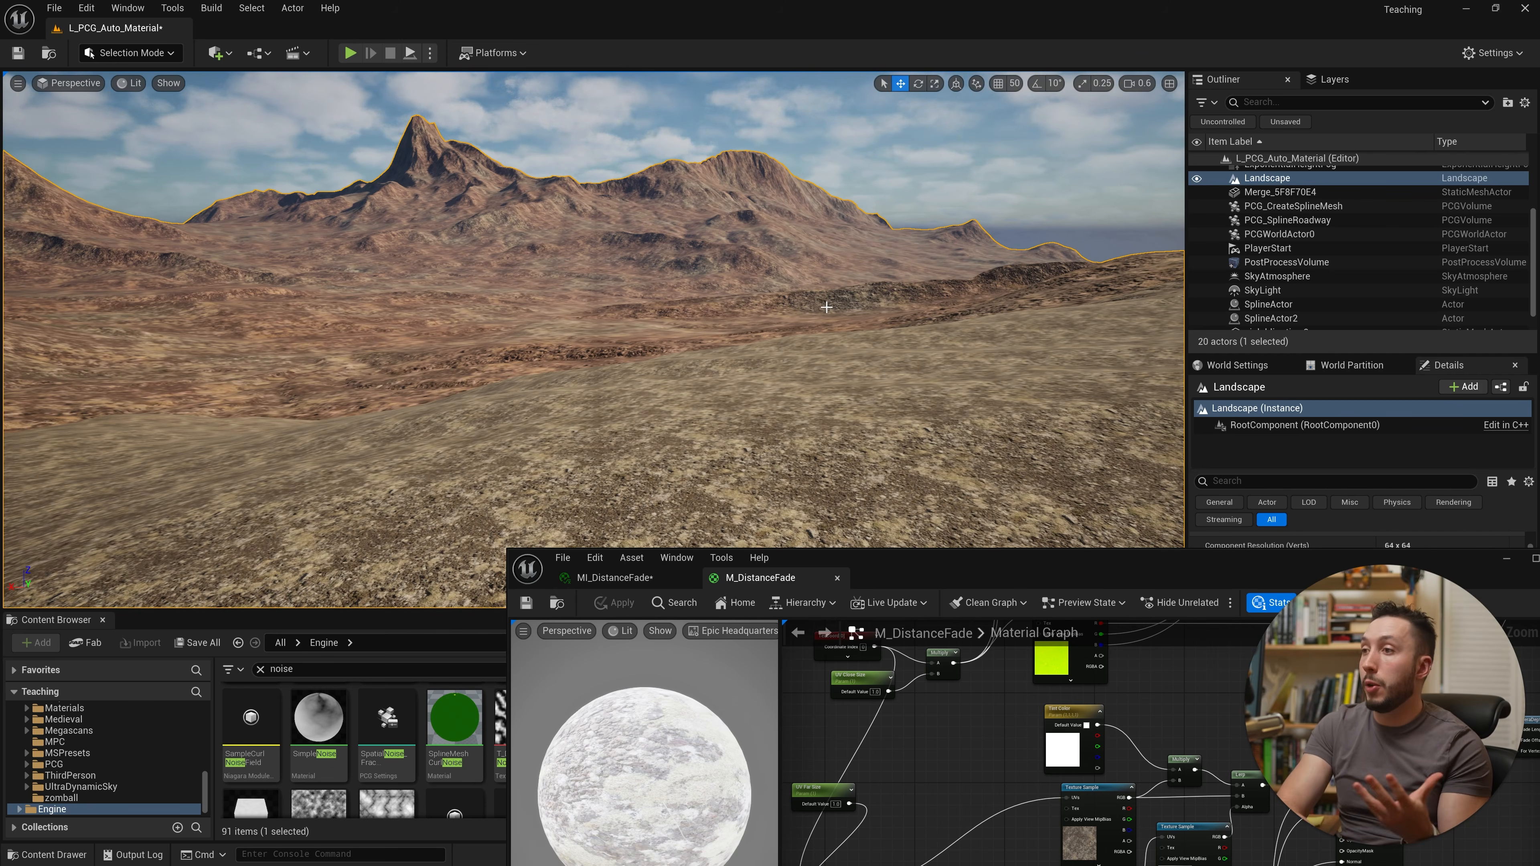
left_click_drag(1008, 556, 663, 160)
left_click(1194, 166)
right_click_drag(941, 193, 924, 371)
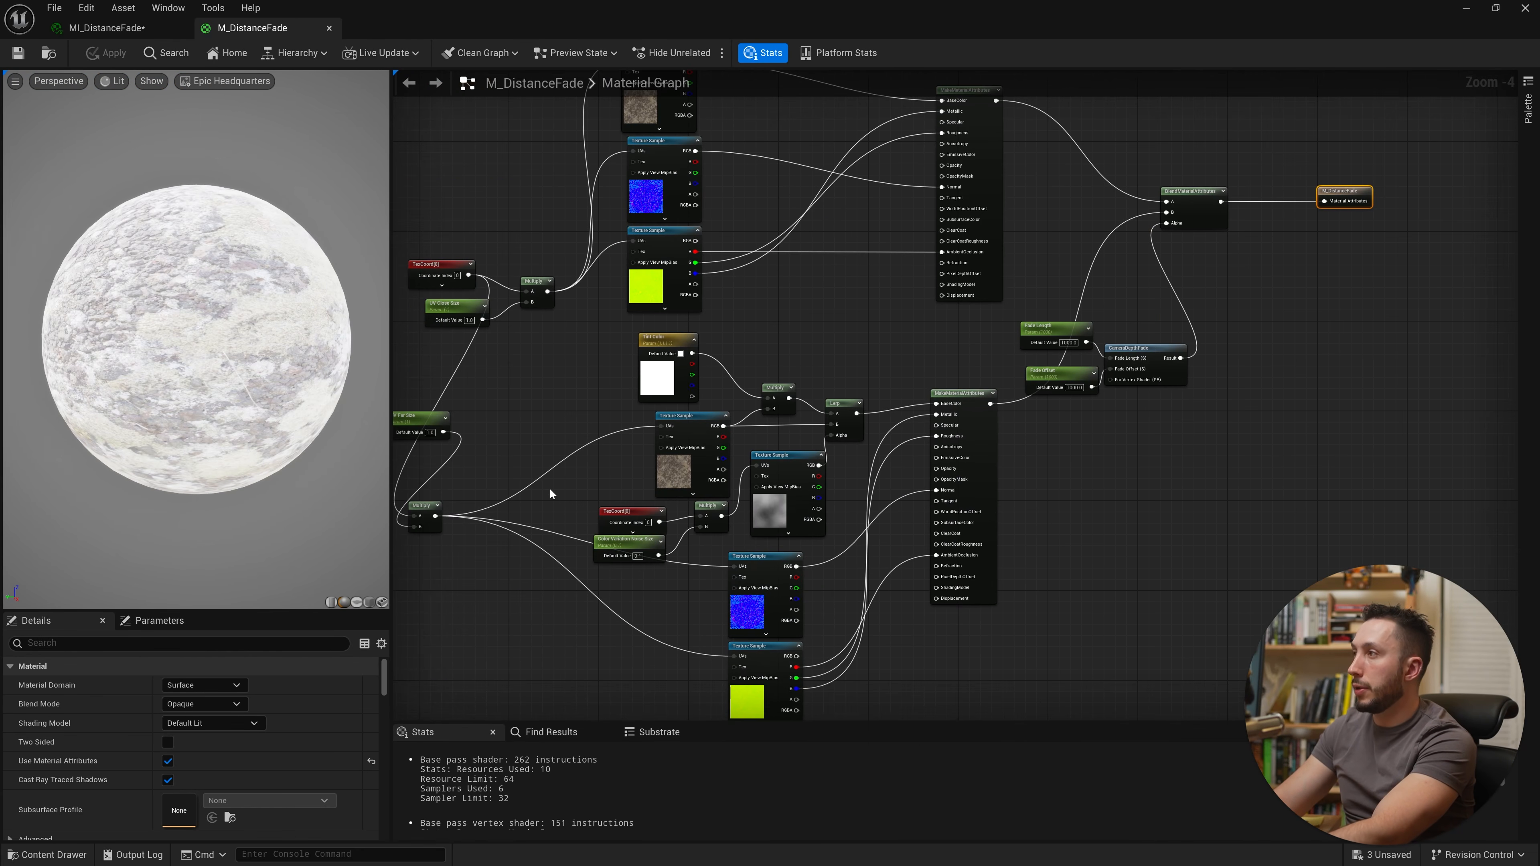
right_click_drag(501, 495, 446, 513)
left_click_drag(668, 444, 887, 423)
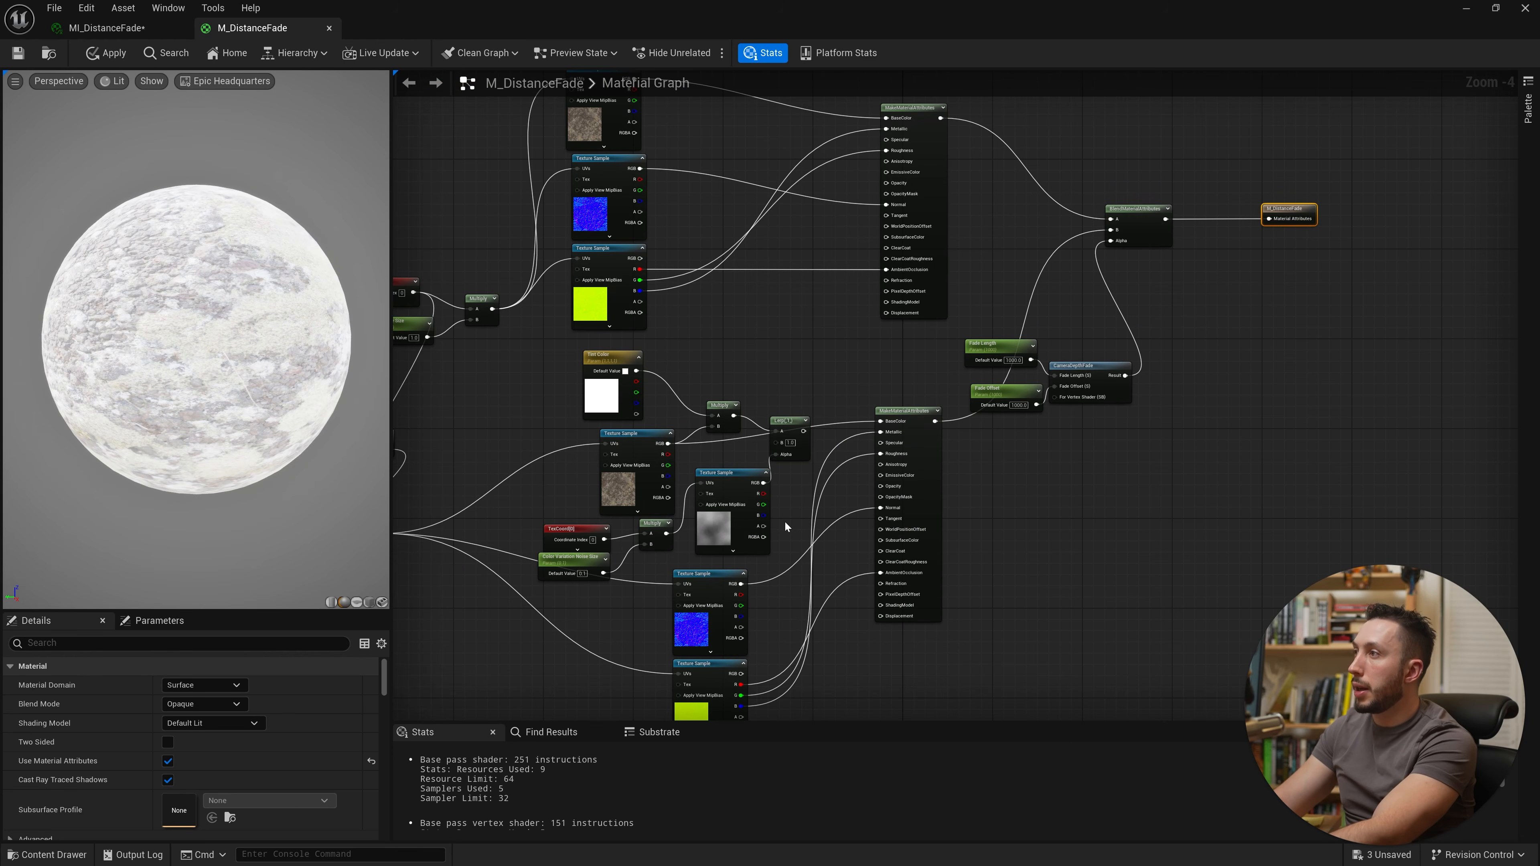
left_click_drag(784, 521, 723, 416)
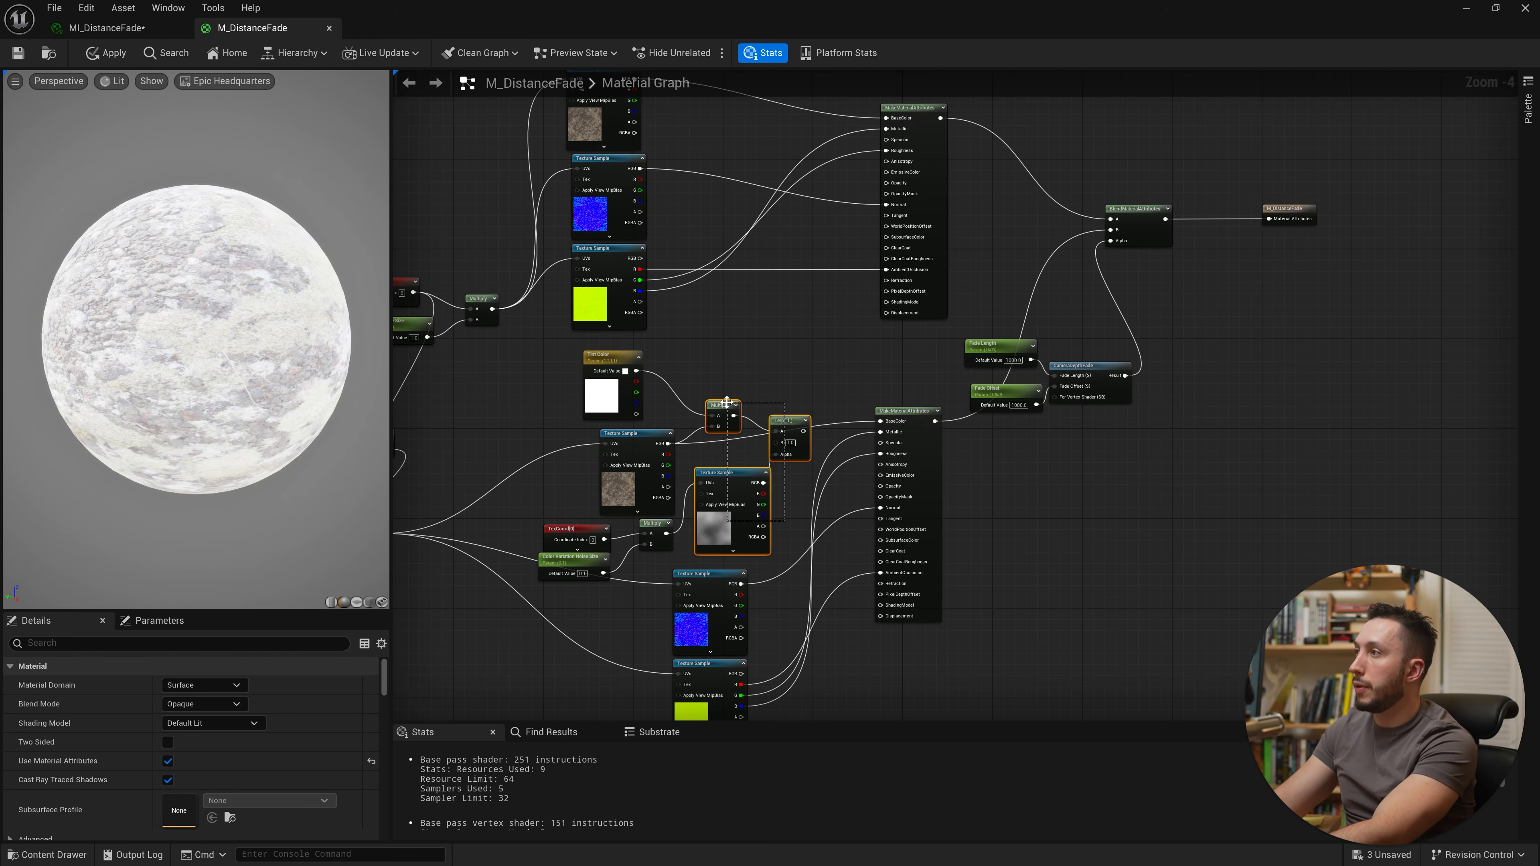
left_click(712, 426, "alt")
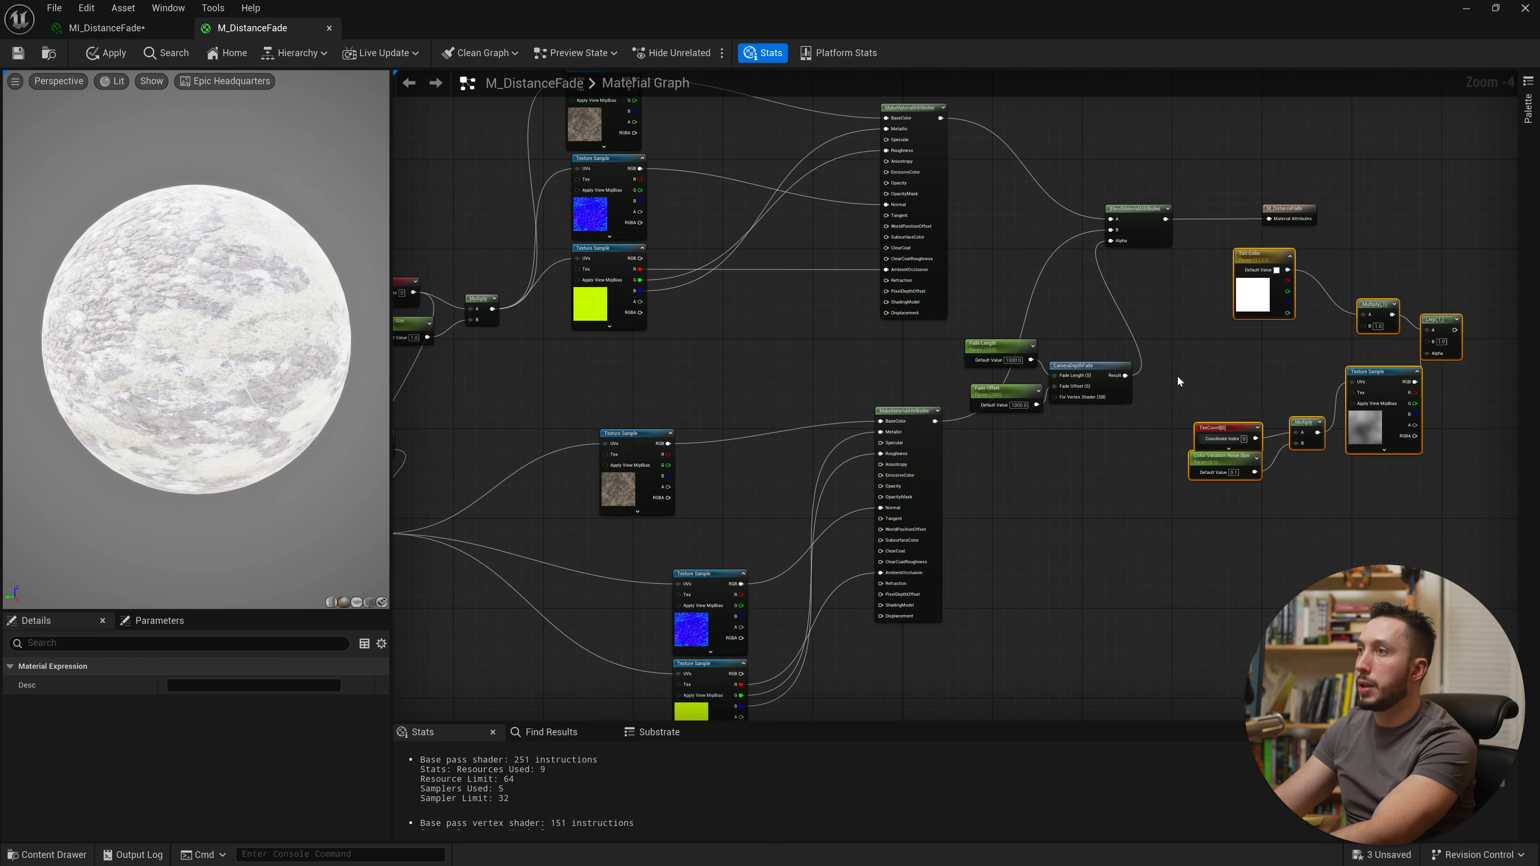
right_click_drag(1177, 377, 1243, 427)
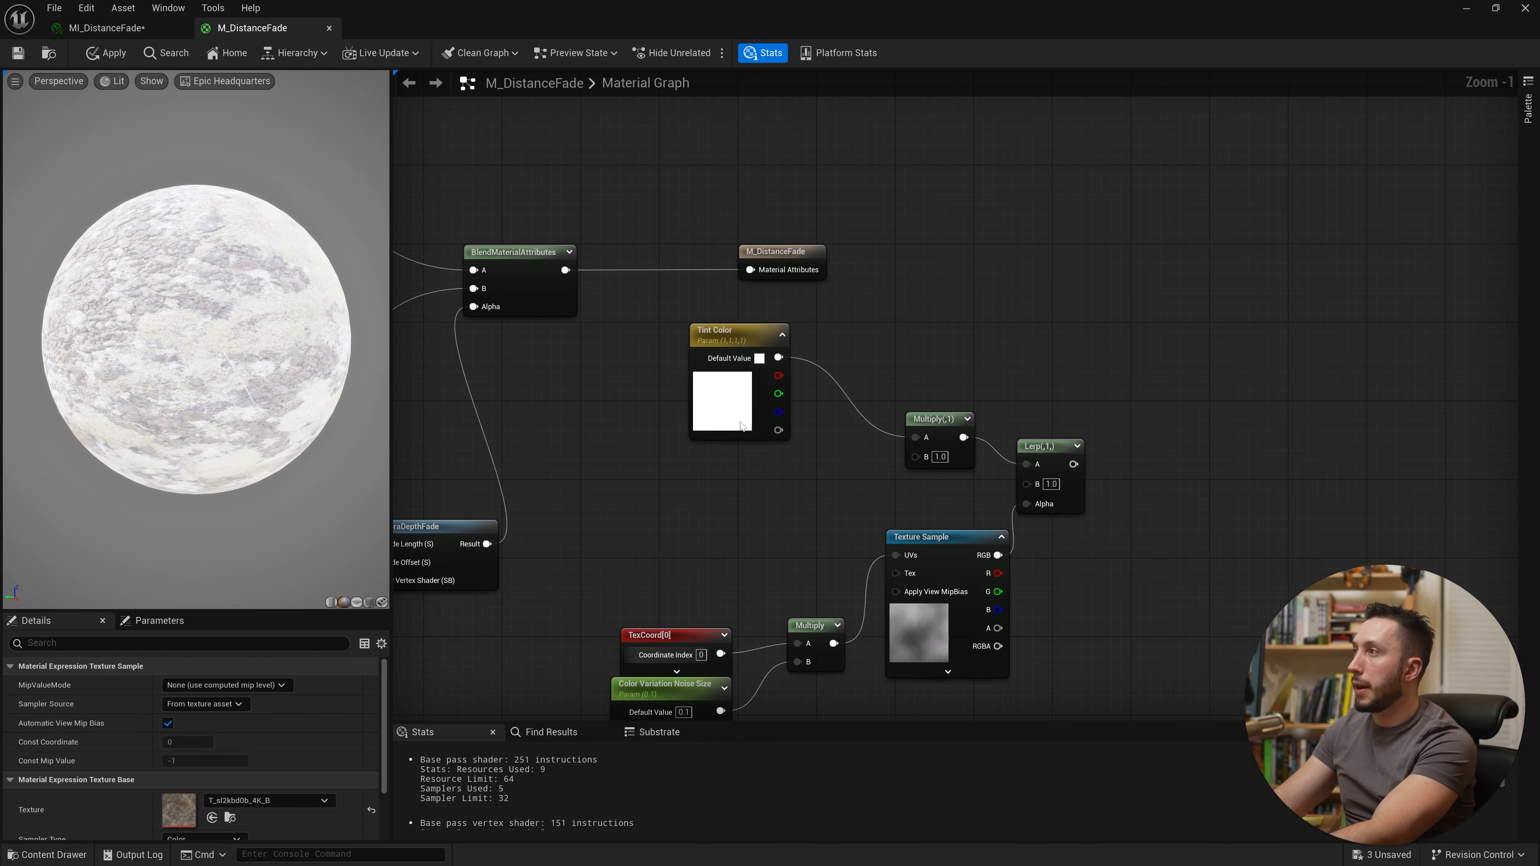
left_click(727, 382)
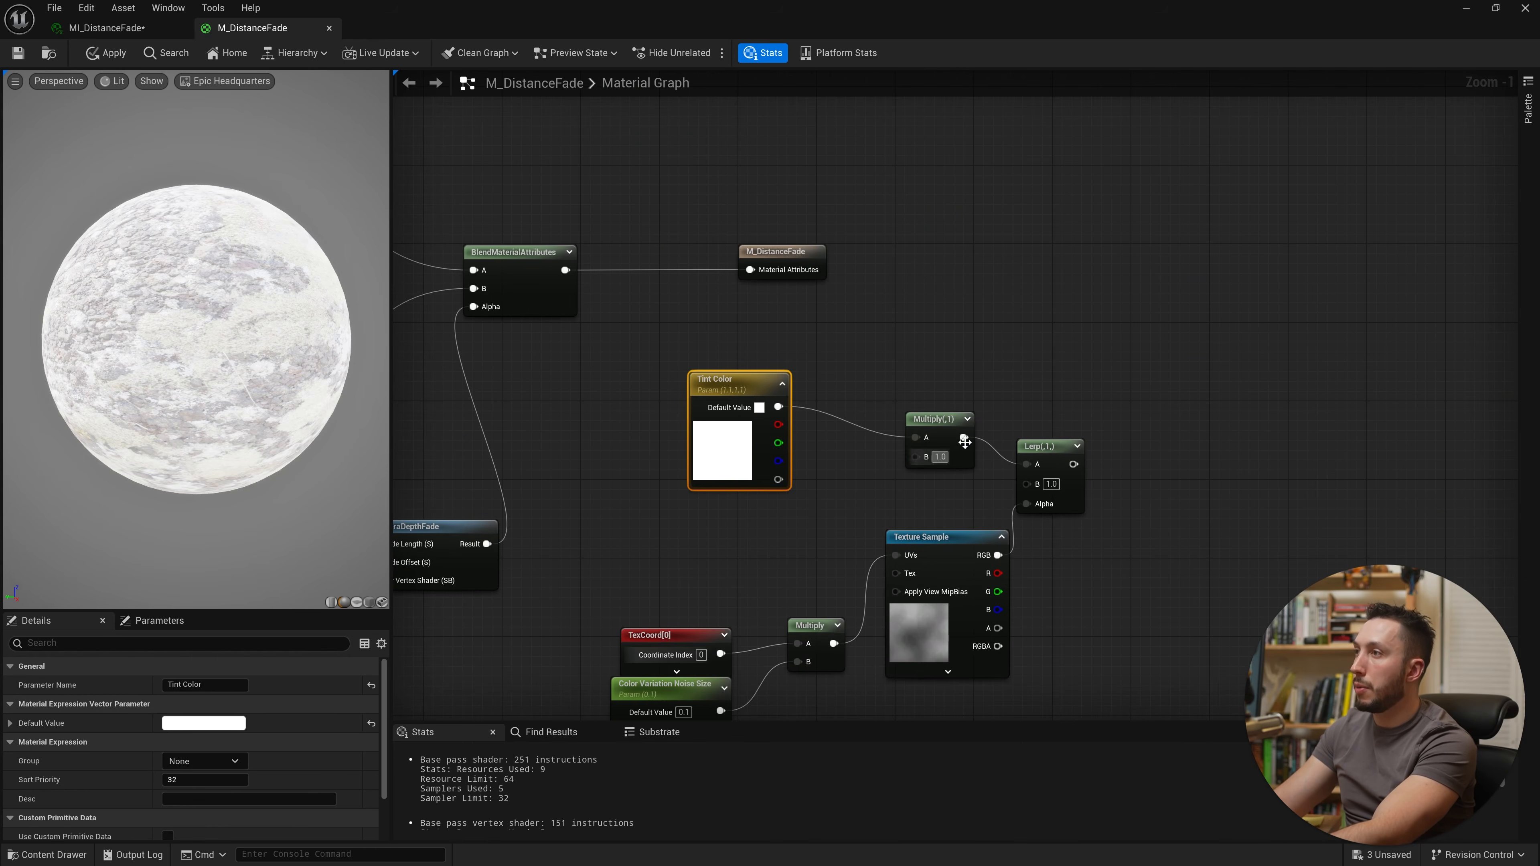
right_click_drag(863, 565, 1007, 494)
right_click_drag(1104, 354, 991, 488)
left_click_drag(800, 316, 1202, 316)
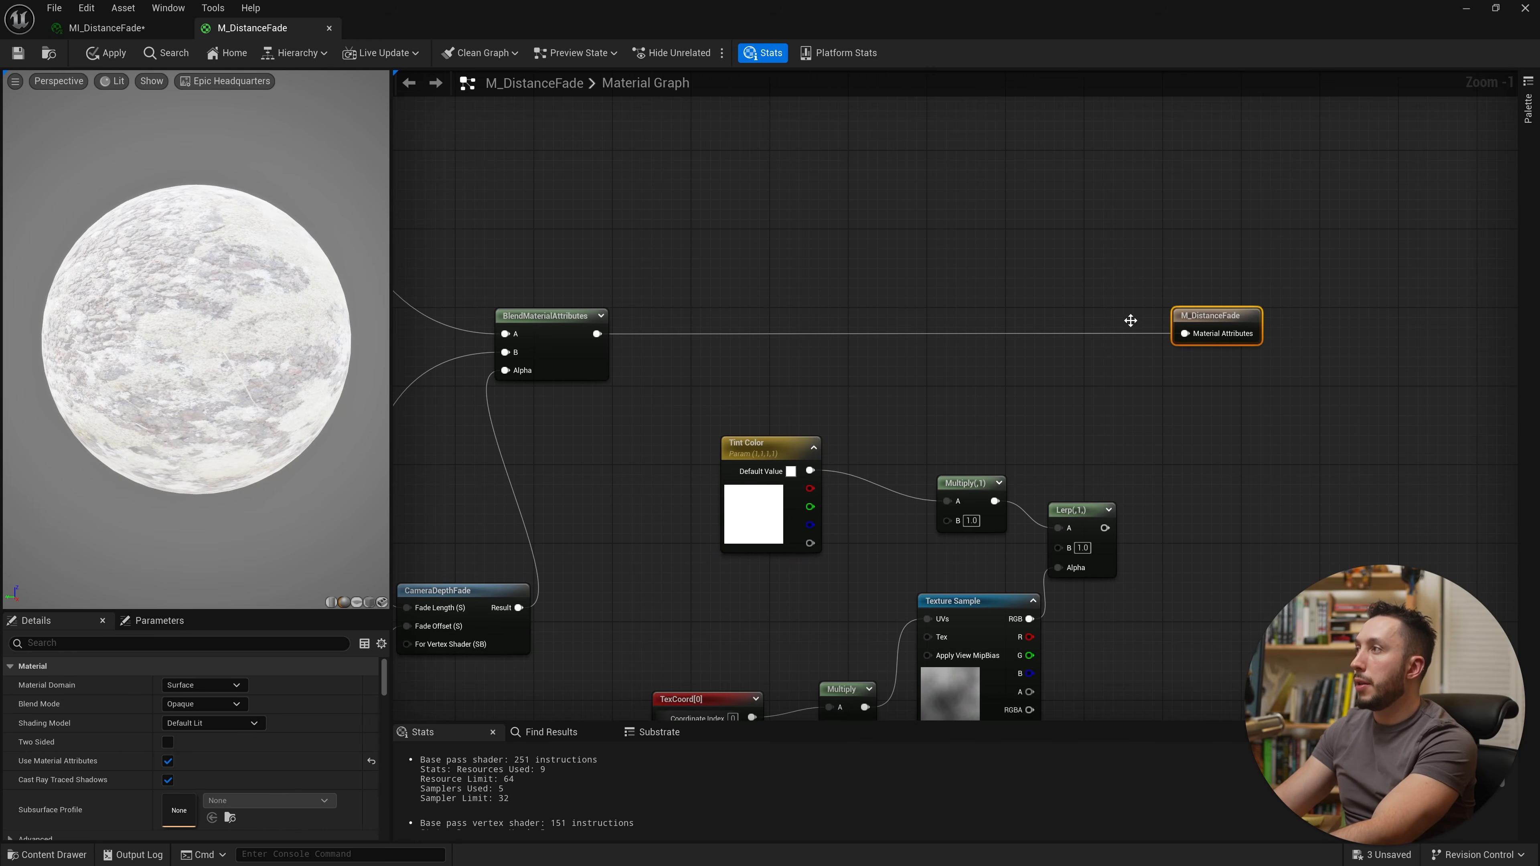
right_click_drag(796, 342, 926, 349)
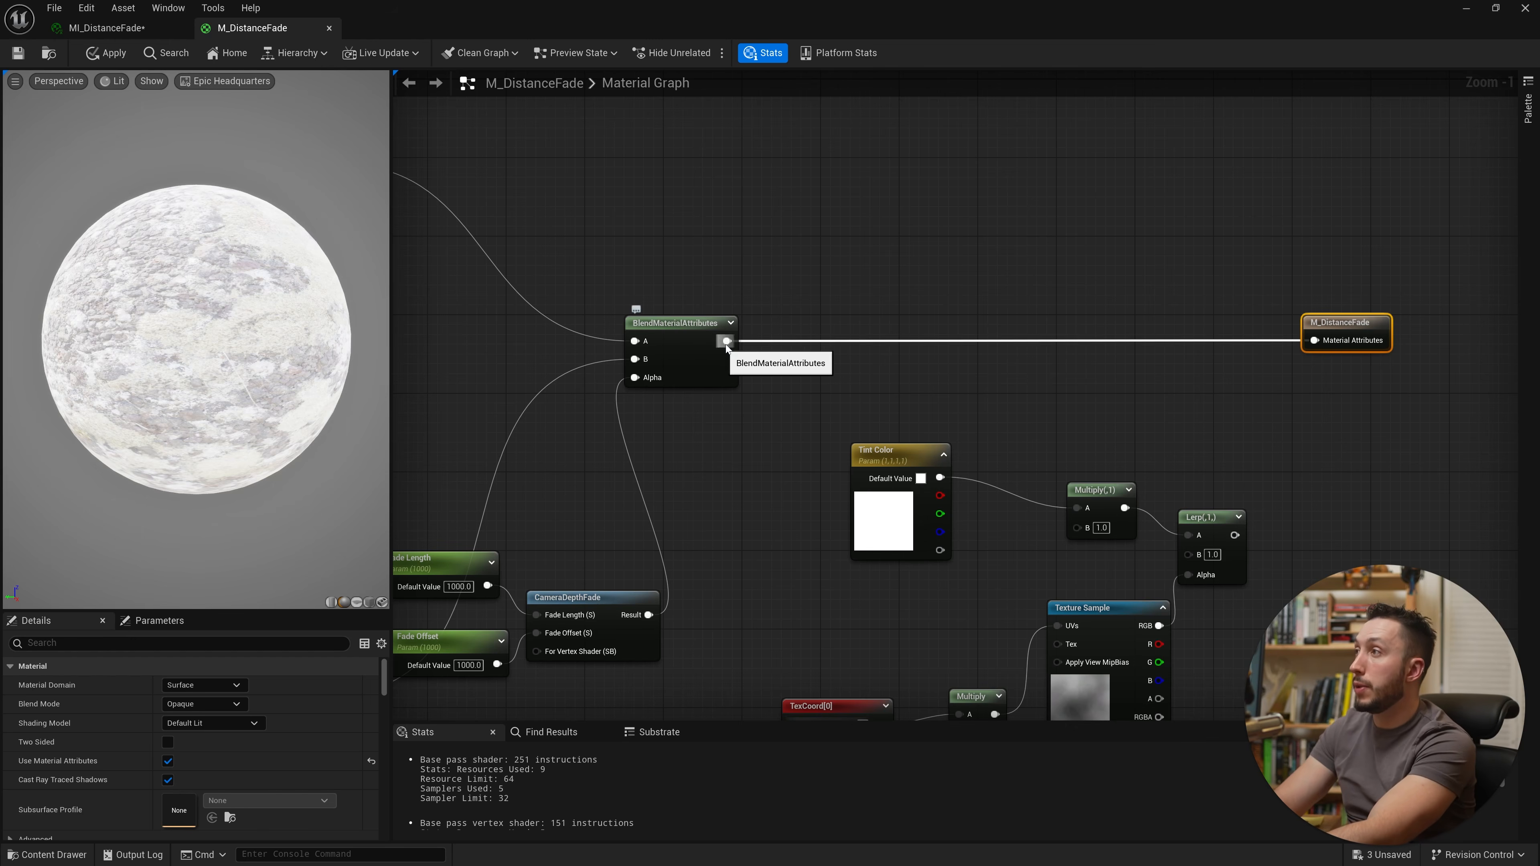
Step: Add a GetMaterialAttributes node from the BlendMaterialAttributes output and give it a Base Color output
left_click_drag(725, 342, 883, 384)
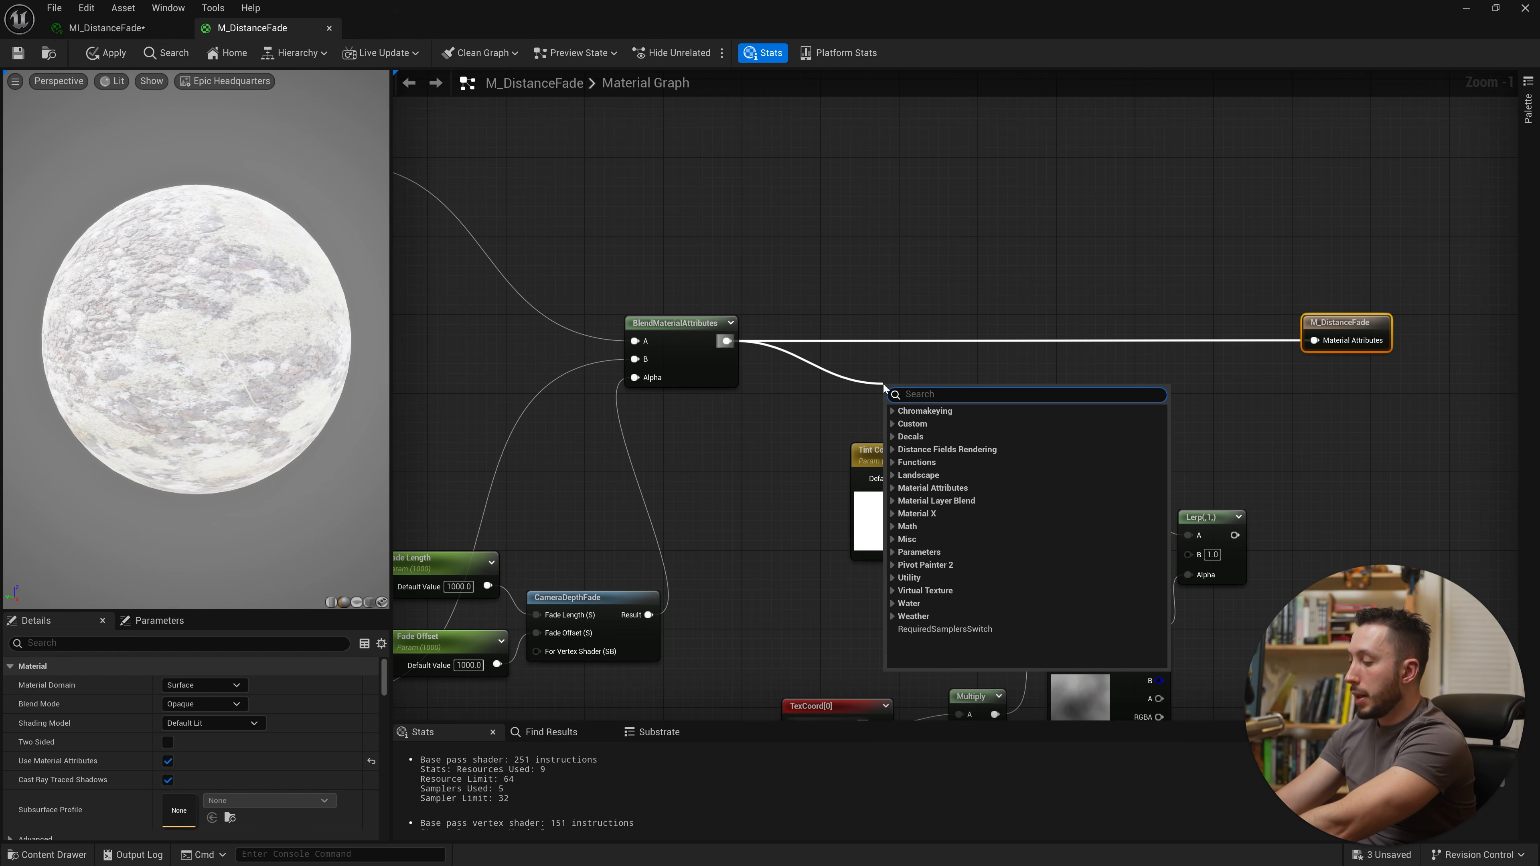
type("get ma")
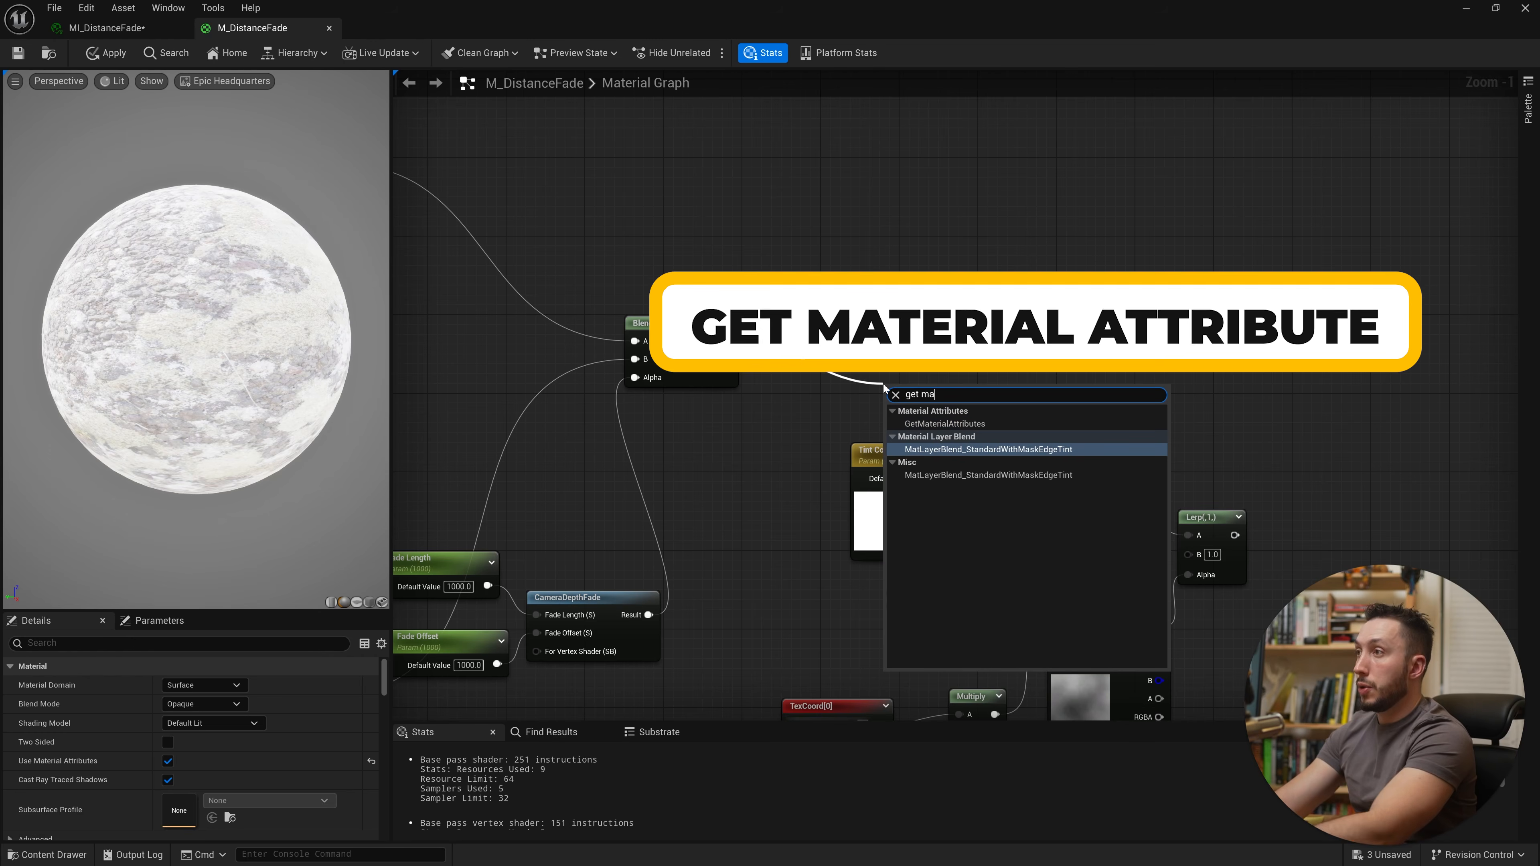
left_click(944, 424)
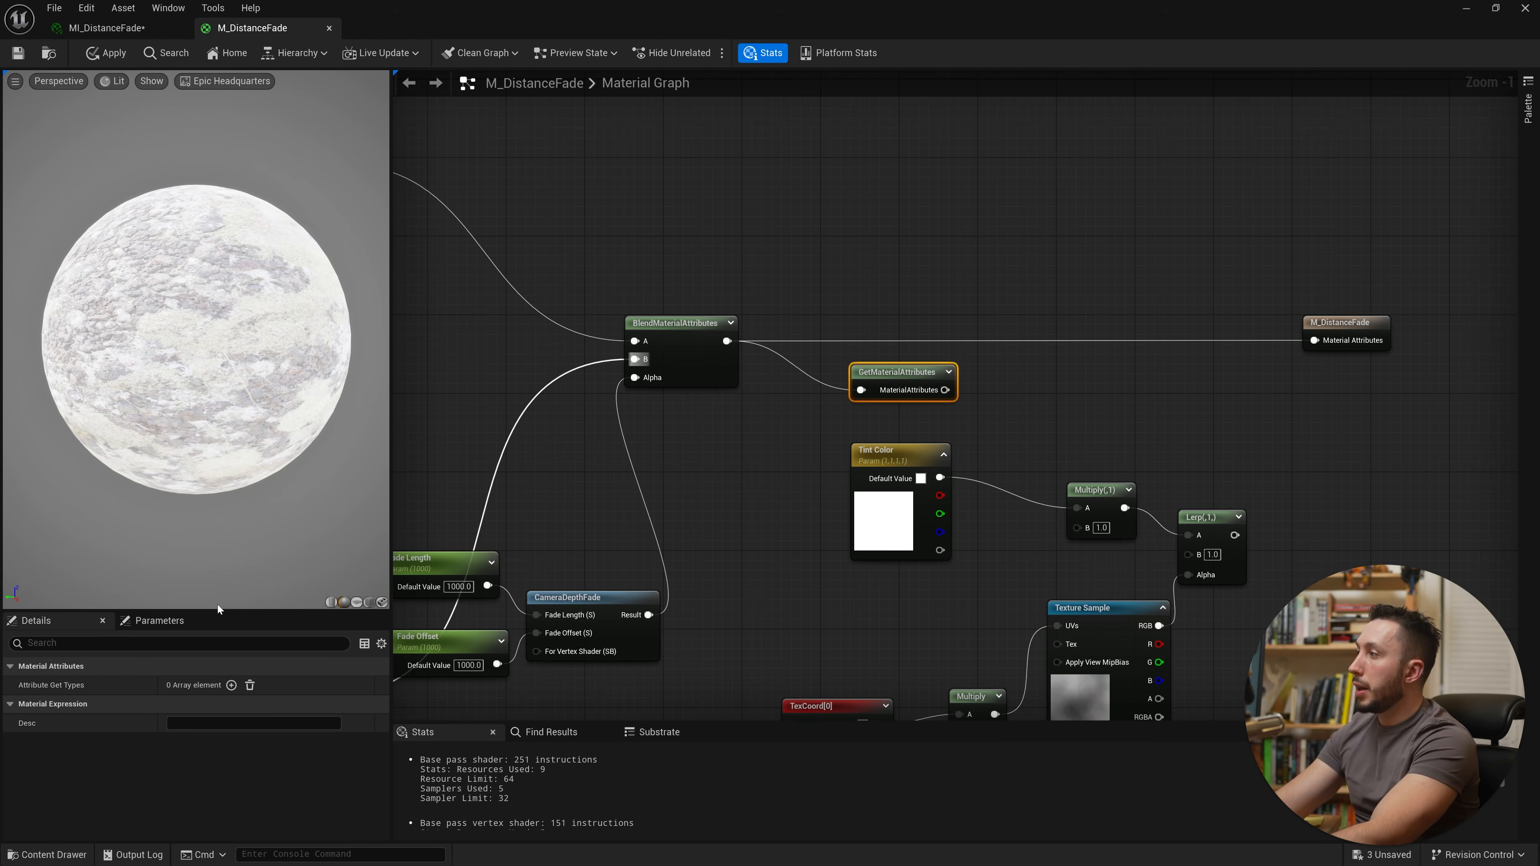
left_click(231, 685)
left_click(191, 705)
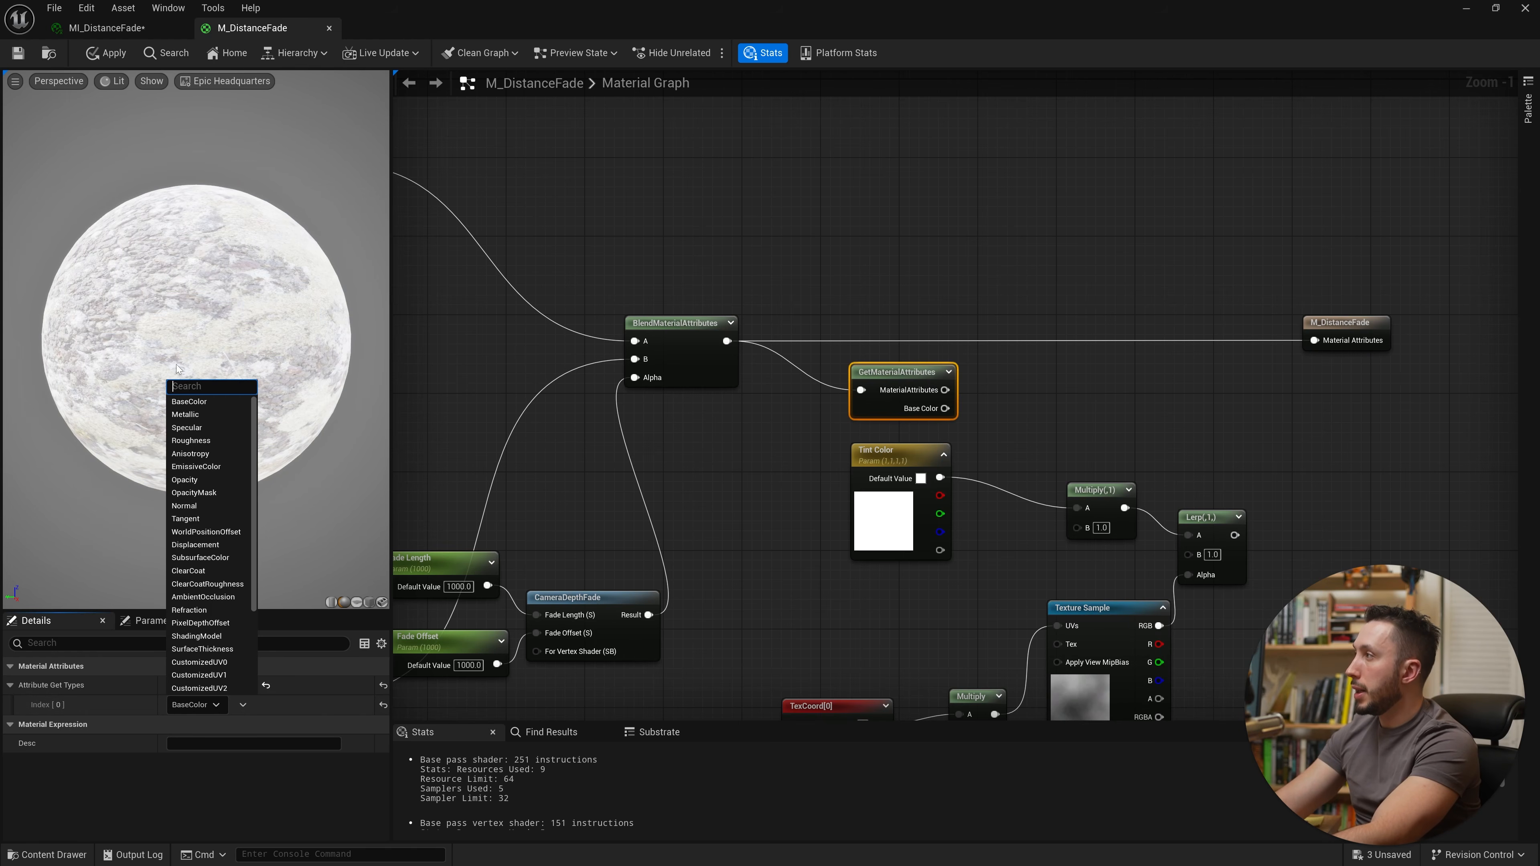
left_click(228, 800)
Step: Add a SetMaterialAttributes node with a Base Color input and connect it to the material output
right_click_drag(1026, 456, 772, 473)
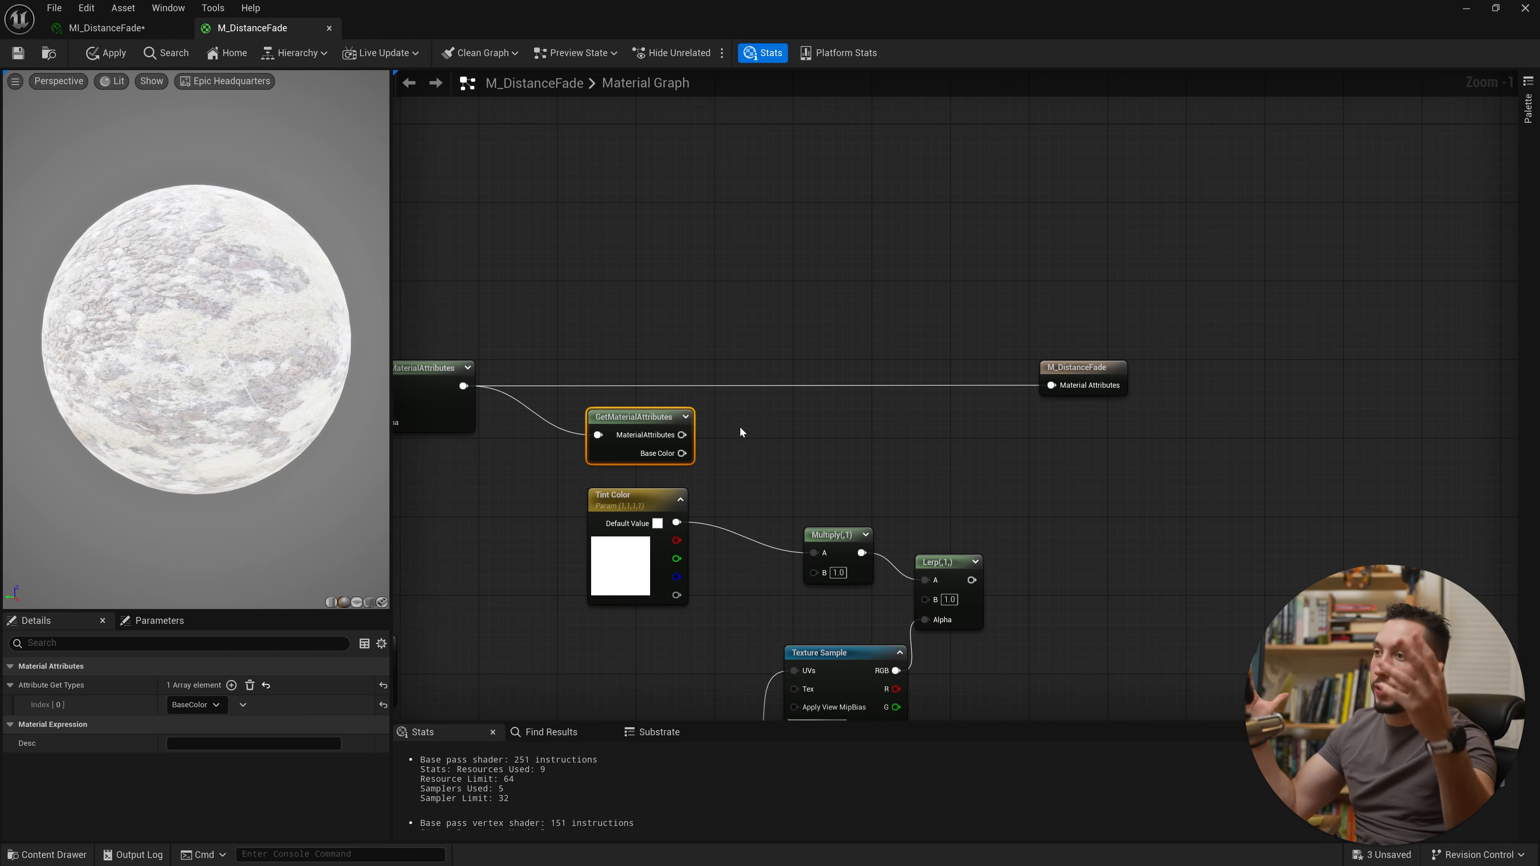
right_click(767, 422)
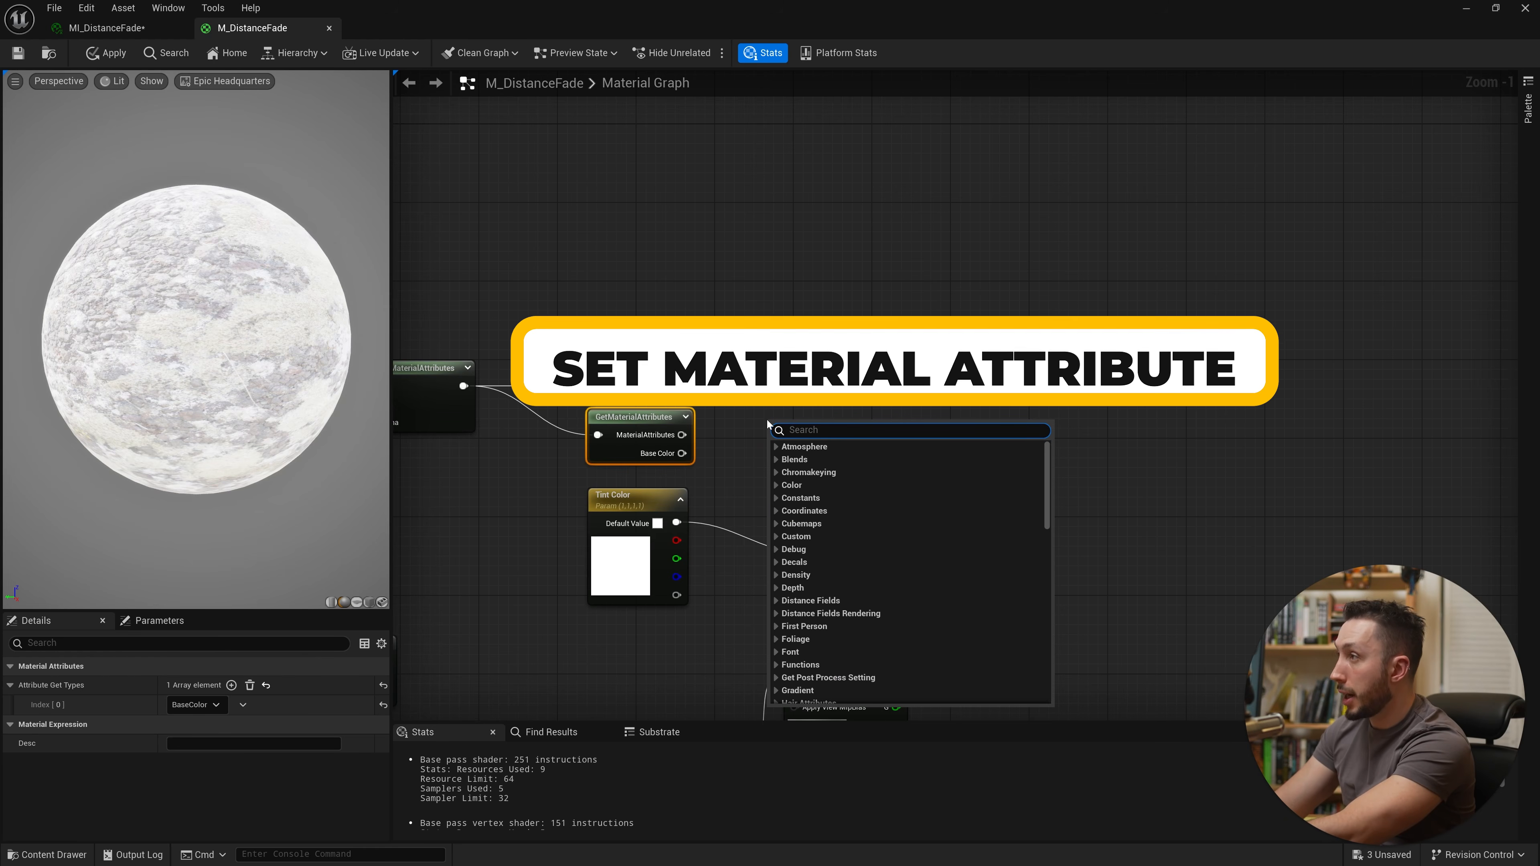
type("set mater")
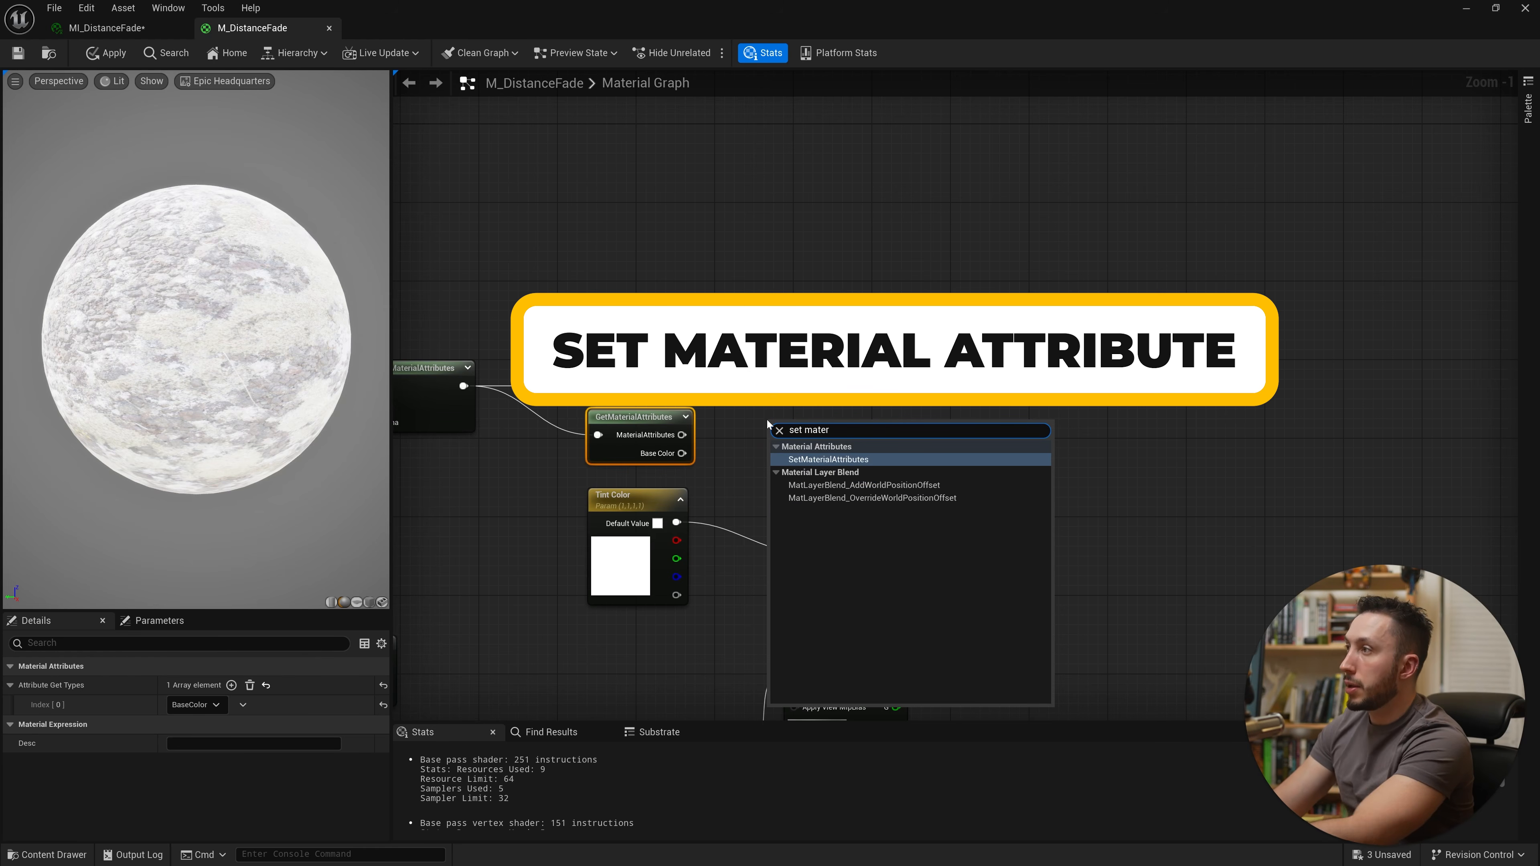
left_click(892, 458)
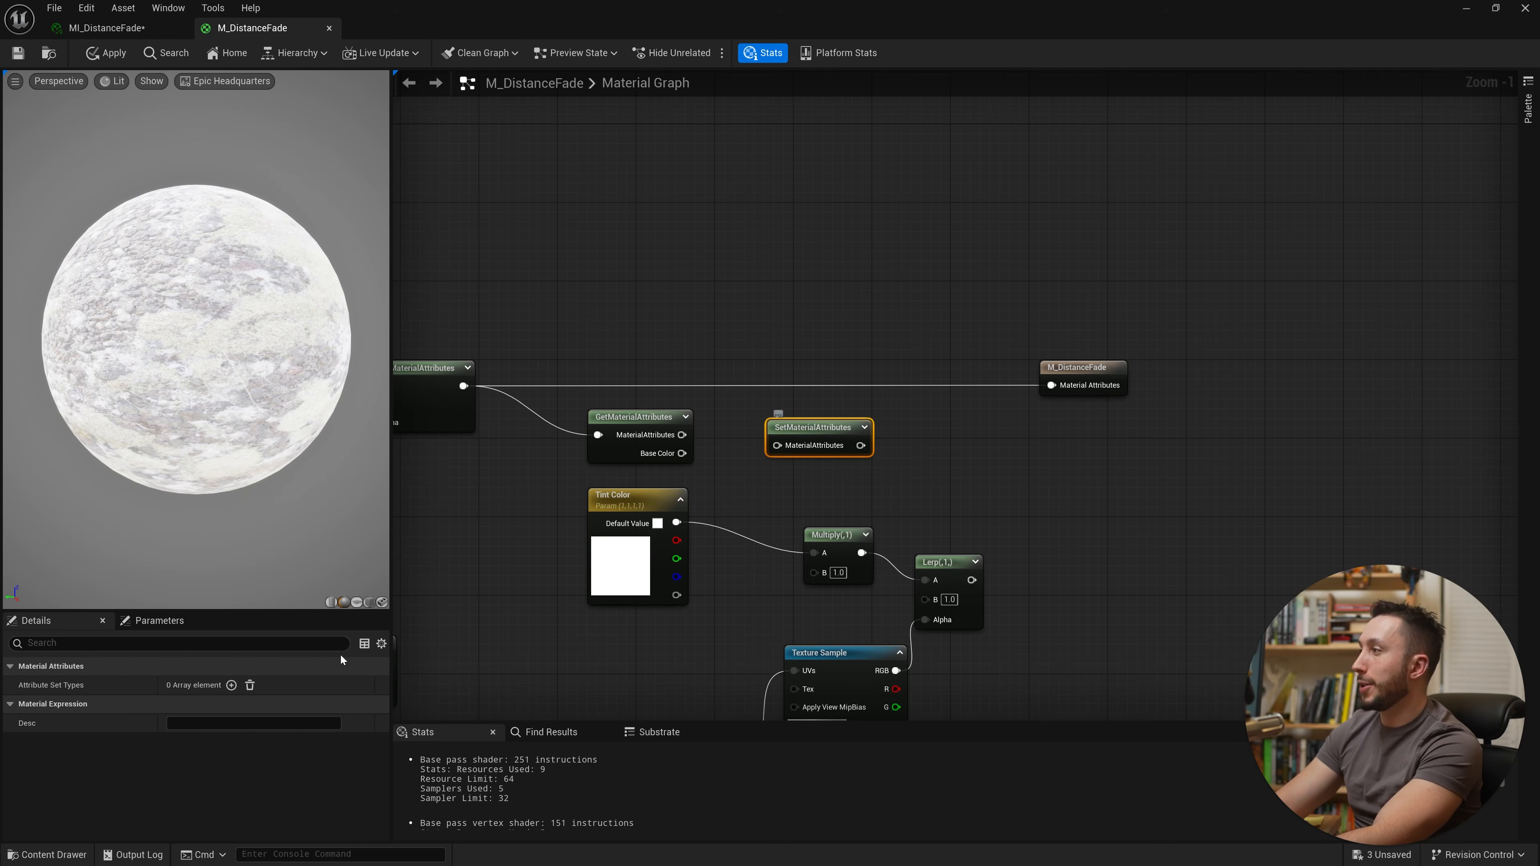
left_click(231, 685)
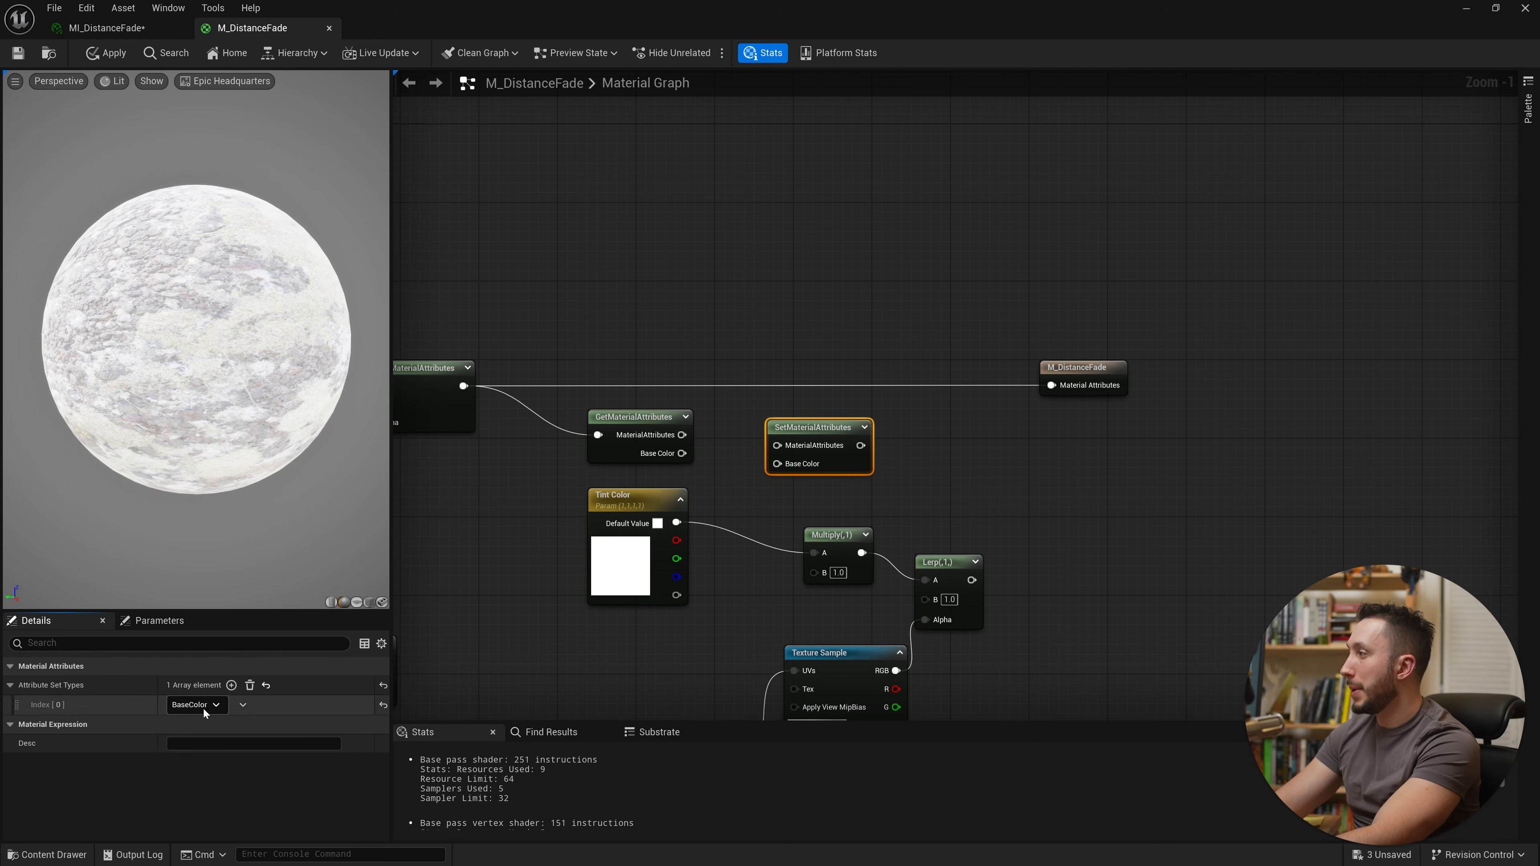
left_click_drag(825, 433, 1053, 387)
left_click(1052, 386, "alt")
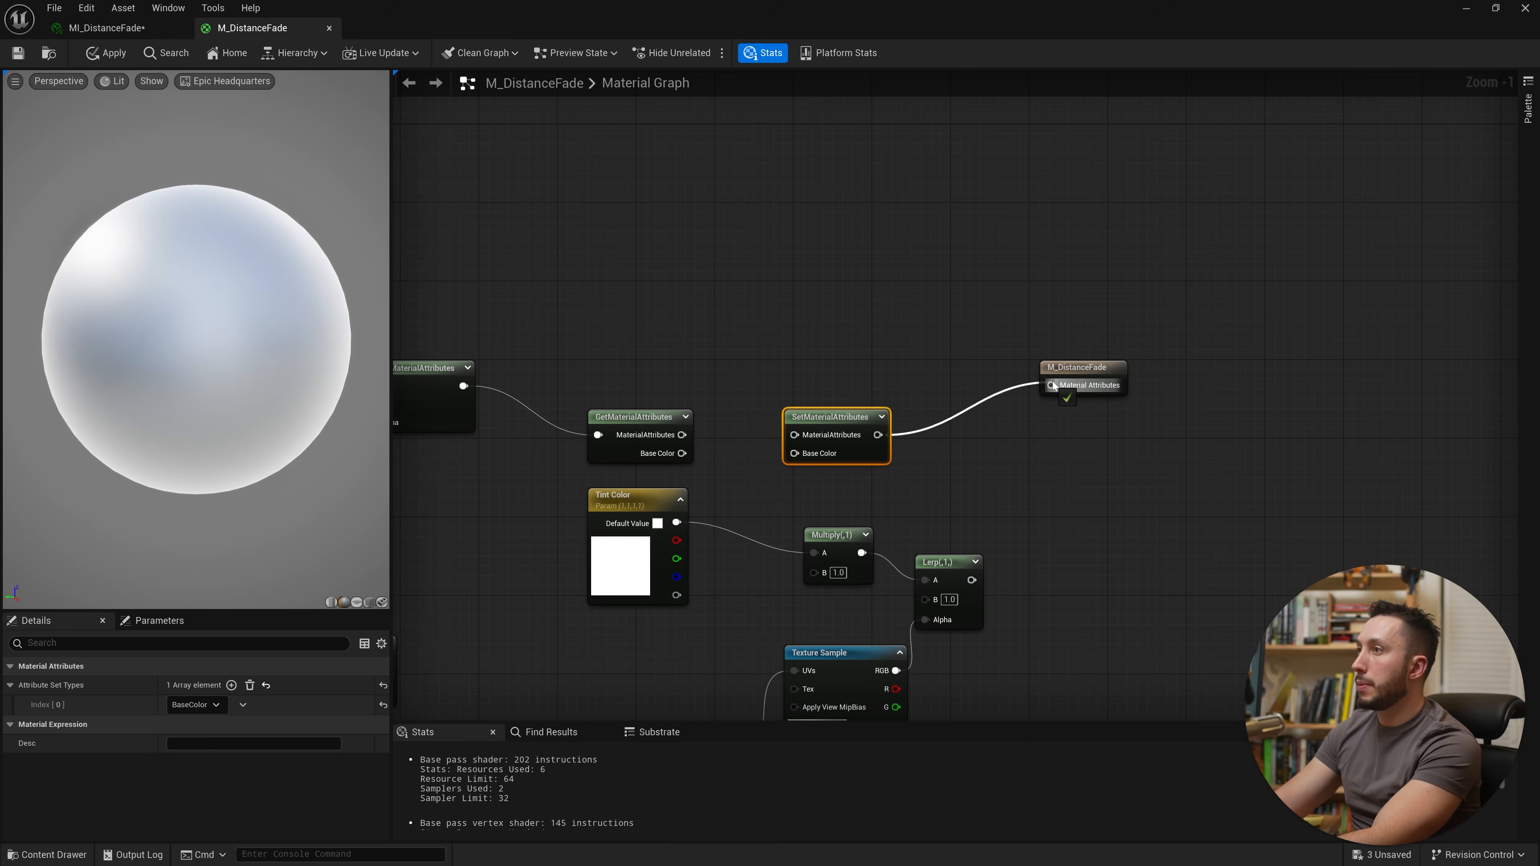
Step: Connect the GetMaterialAttributes output into the SetMaterialAttributes Material Attributes input
left_click_drag(794, 435, 685, 425)
left_click_drag(836, 406, 964, 380)
left_click(943, 344)
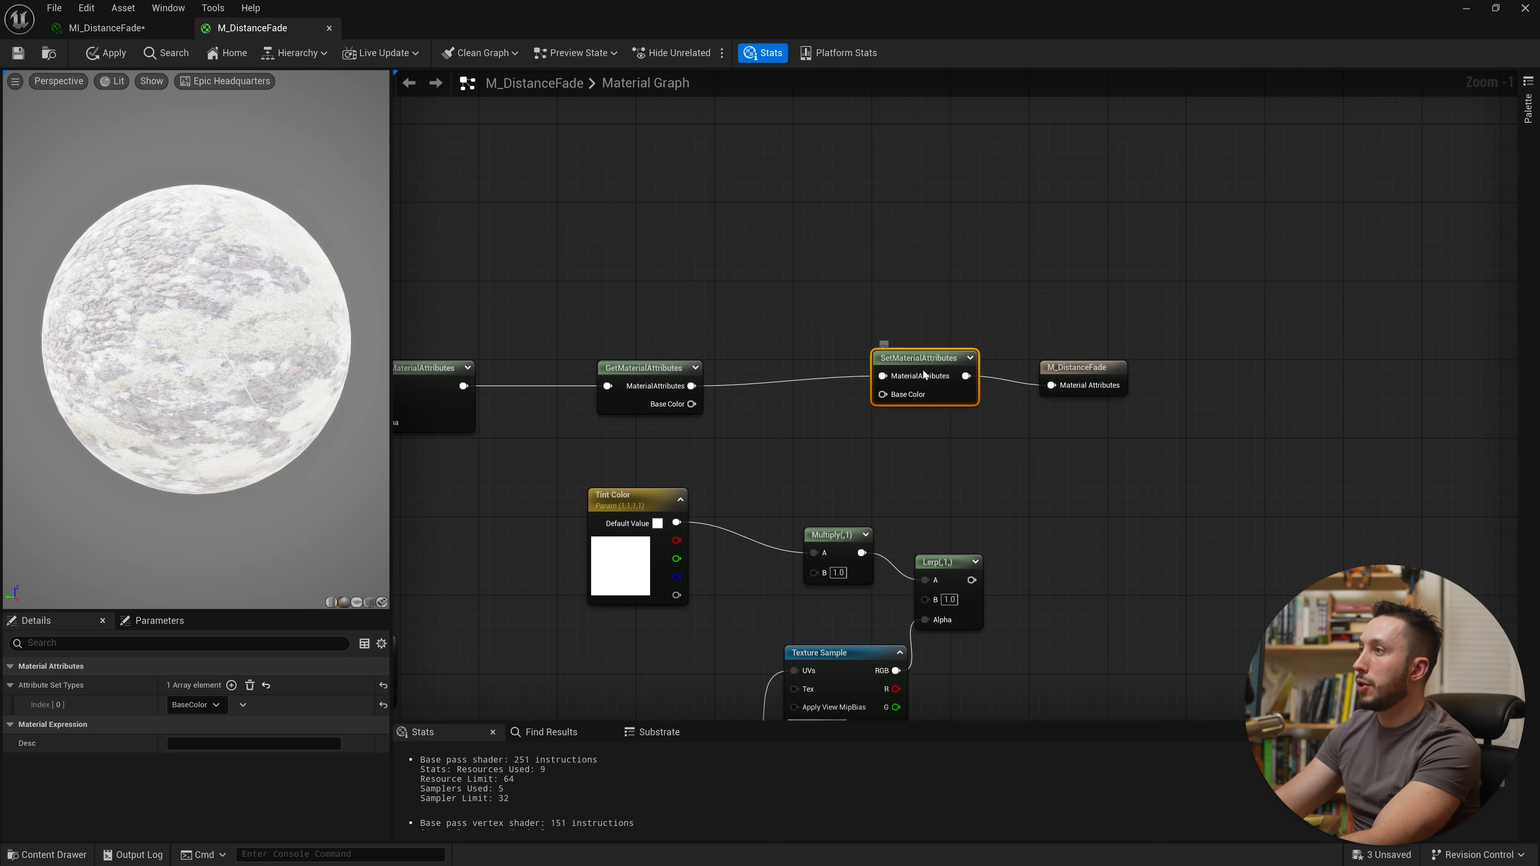
Step: Move the tint nodes below the attribute nodes and wire the Get node's Base Color into the Multiply's B input
right_click_drag(1107, 530, 1161, 385)
left_click_drag(1099, 371, 636, 673)
right_click_drag(907, 272, 863, 392)
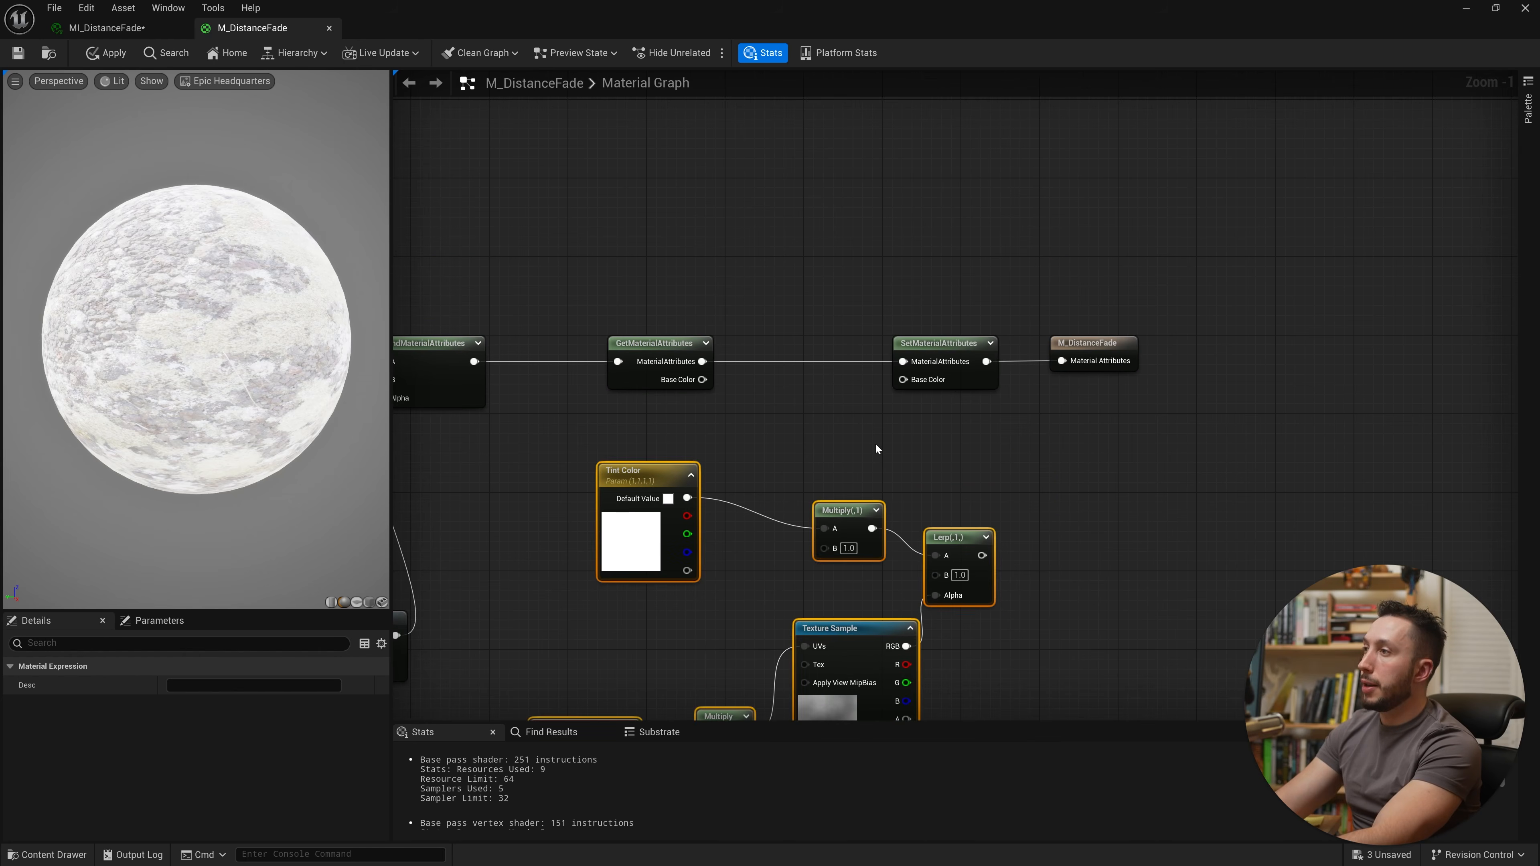
left_click(855, 482)
right_click_drag(822, 454, 1059, 414)
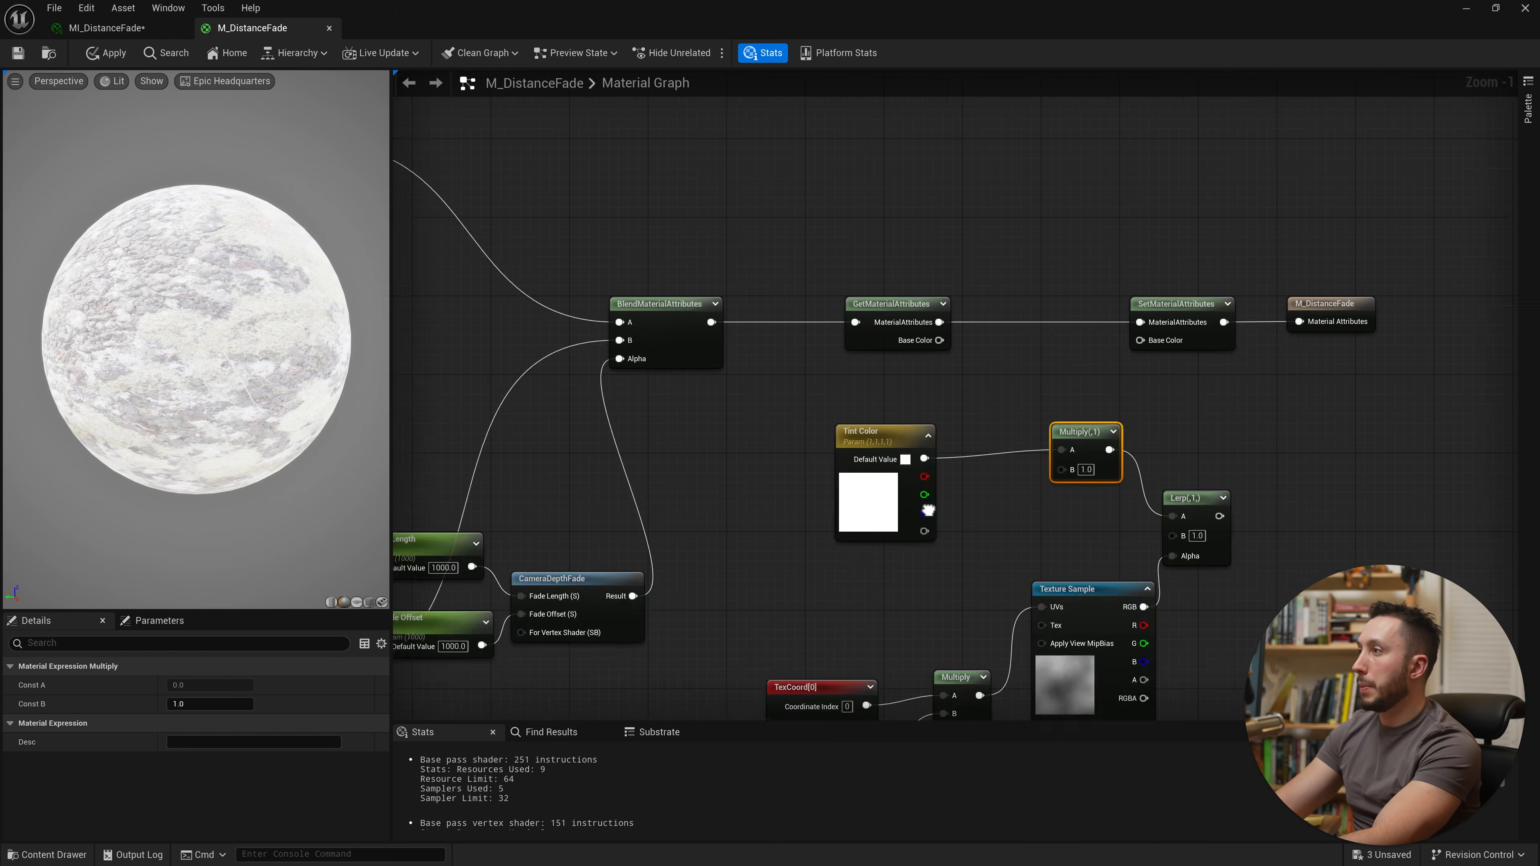
scroll(1059, 414, "down", 2)
right_click_drag(439, 329, 640, 328)
right_click_drag(630, 507, 978, 470)
right_click_drag(1057, 408, 906, 503)
scroll(906, 503, "up", 3)
left_click_drag(904, 505, 760, 356)
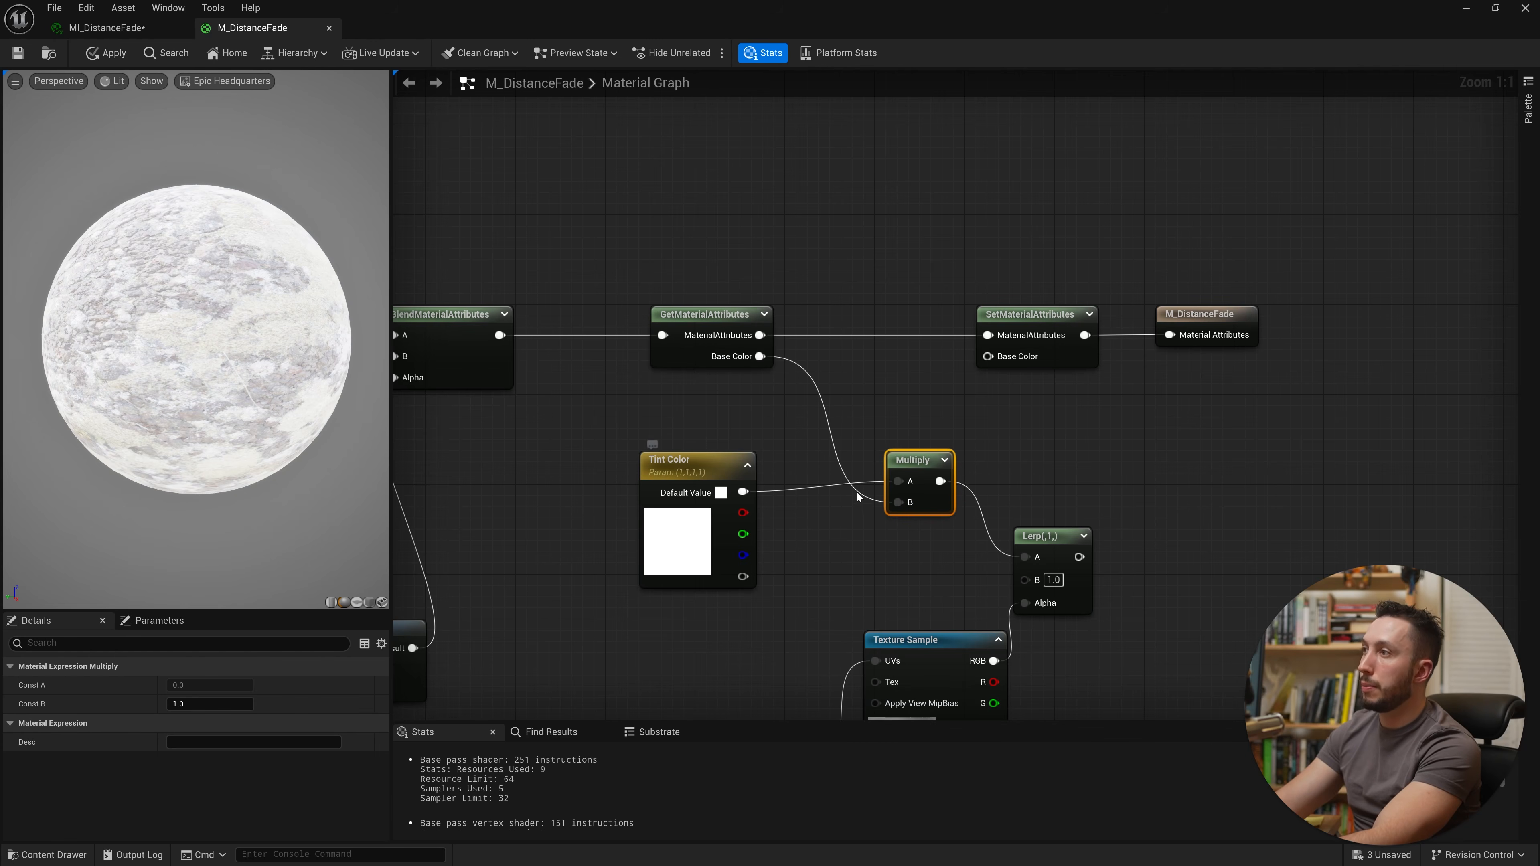
Step: Connect the Lerp output into the SetMaterialAttributes node's Base Color input
left_click_drag(1053, 551, 760, 356)
left_click_drag(935, 499, 912, 466)
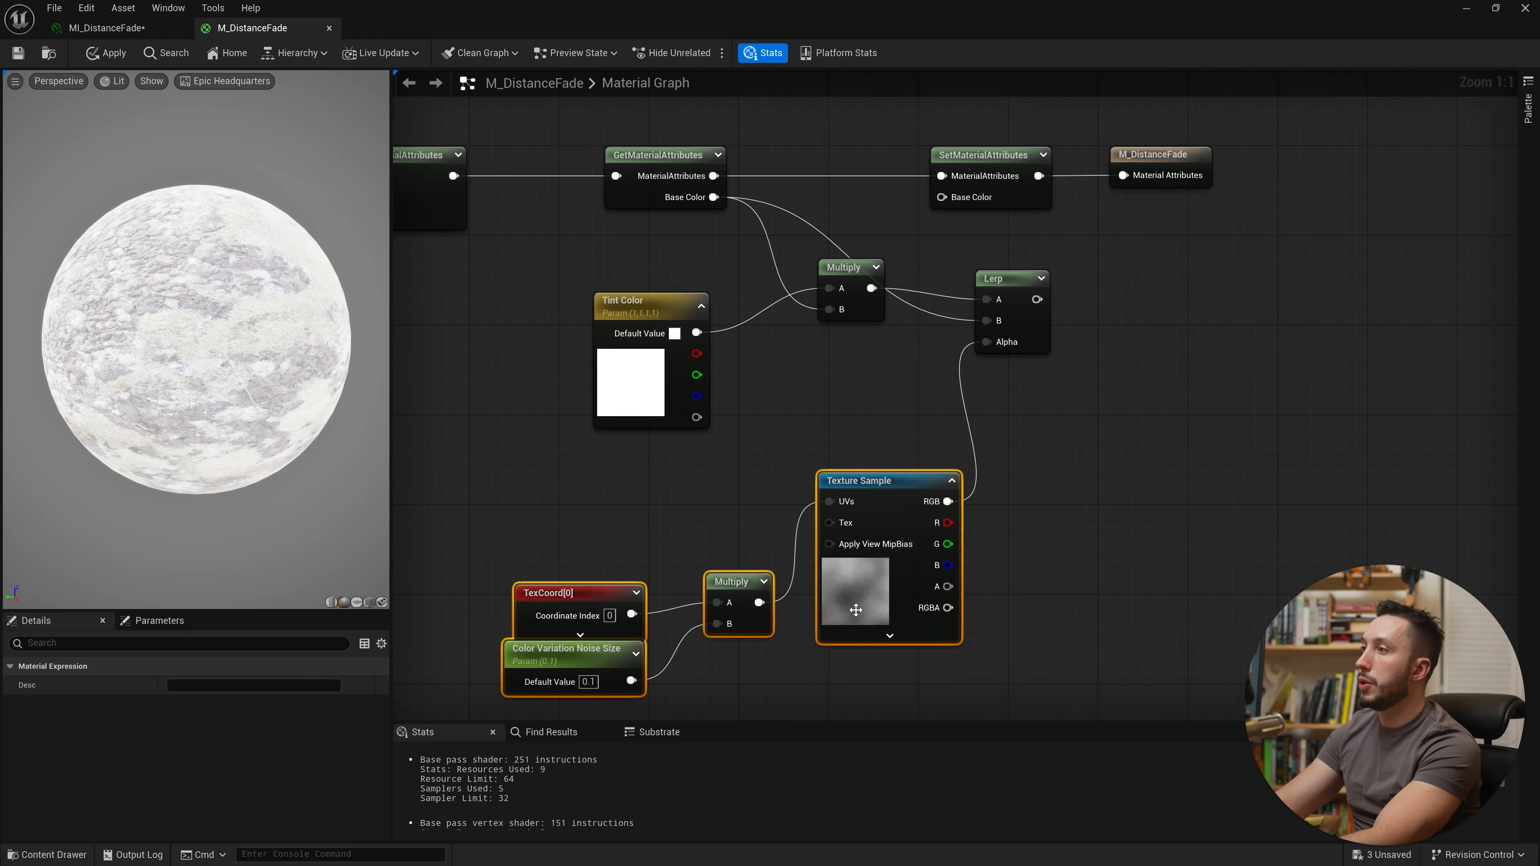
left_click_drag(853, 599, 864, 510)
left_click_drag(963, 406, 884, 304)
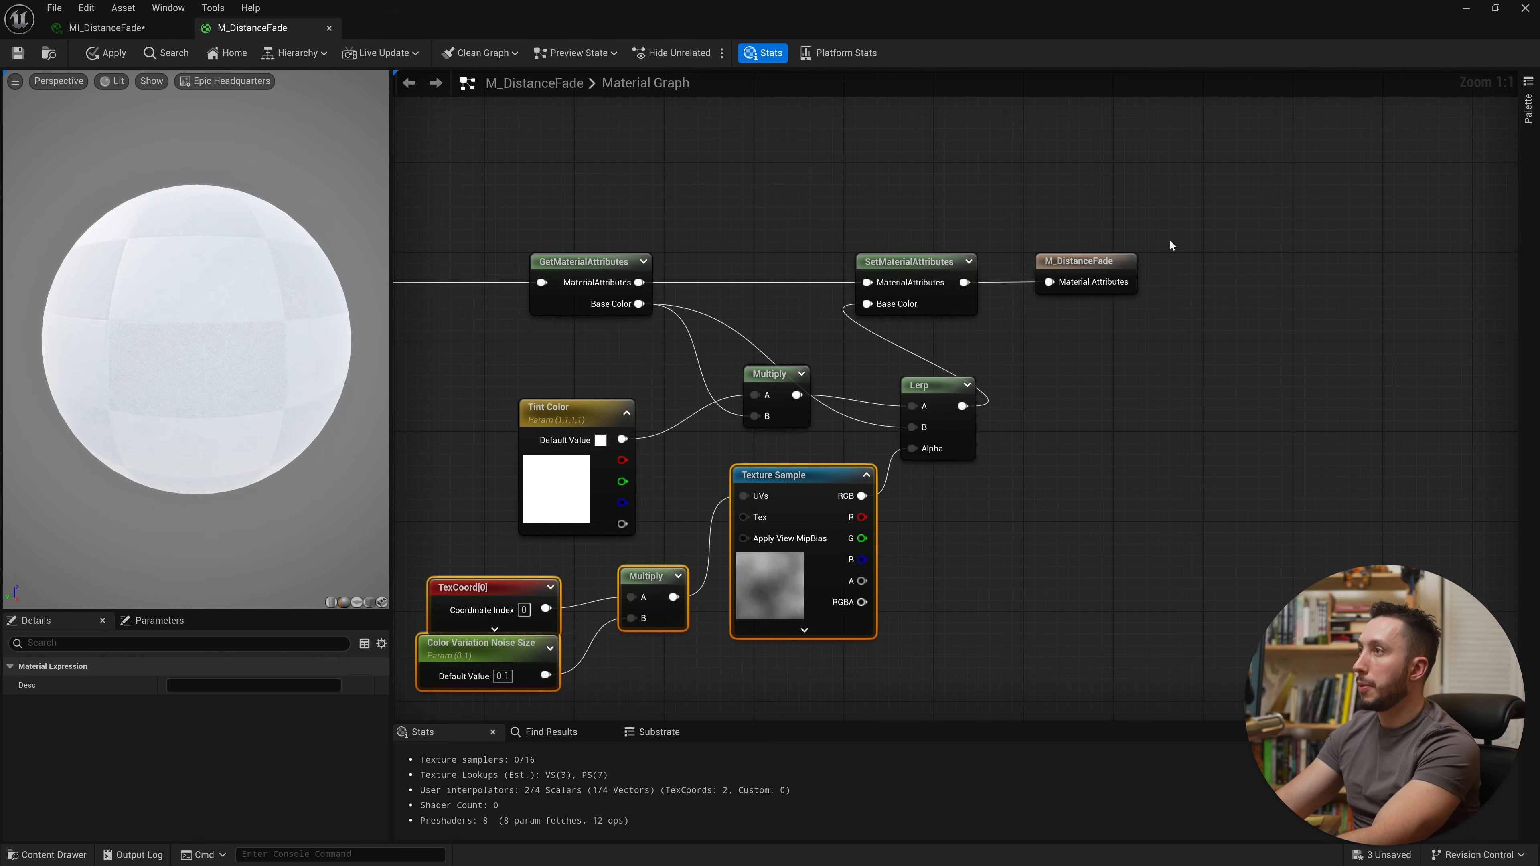
Step: Move the SetMaterialAttributes and material output nodes further right and save the material
left_click_drag(1178, 239, 931, 284)
left_click_drag(927, 283, 1088, 278)
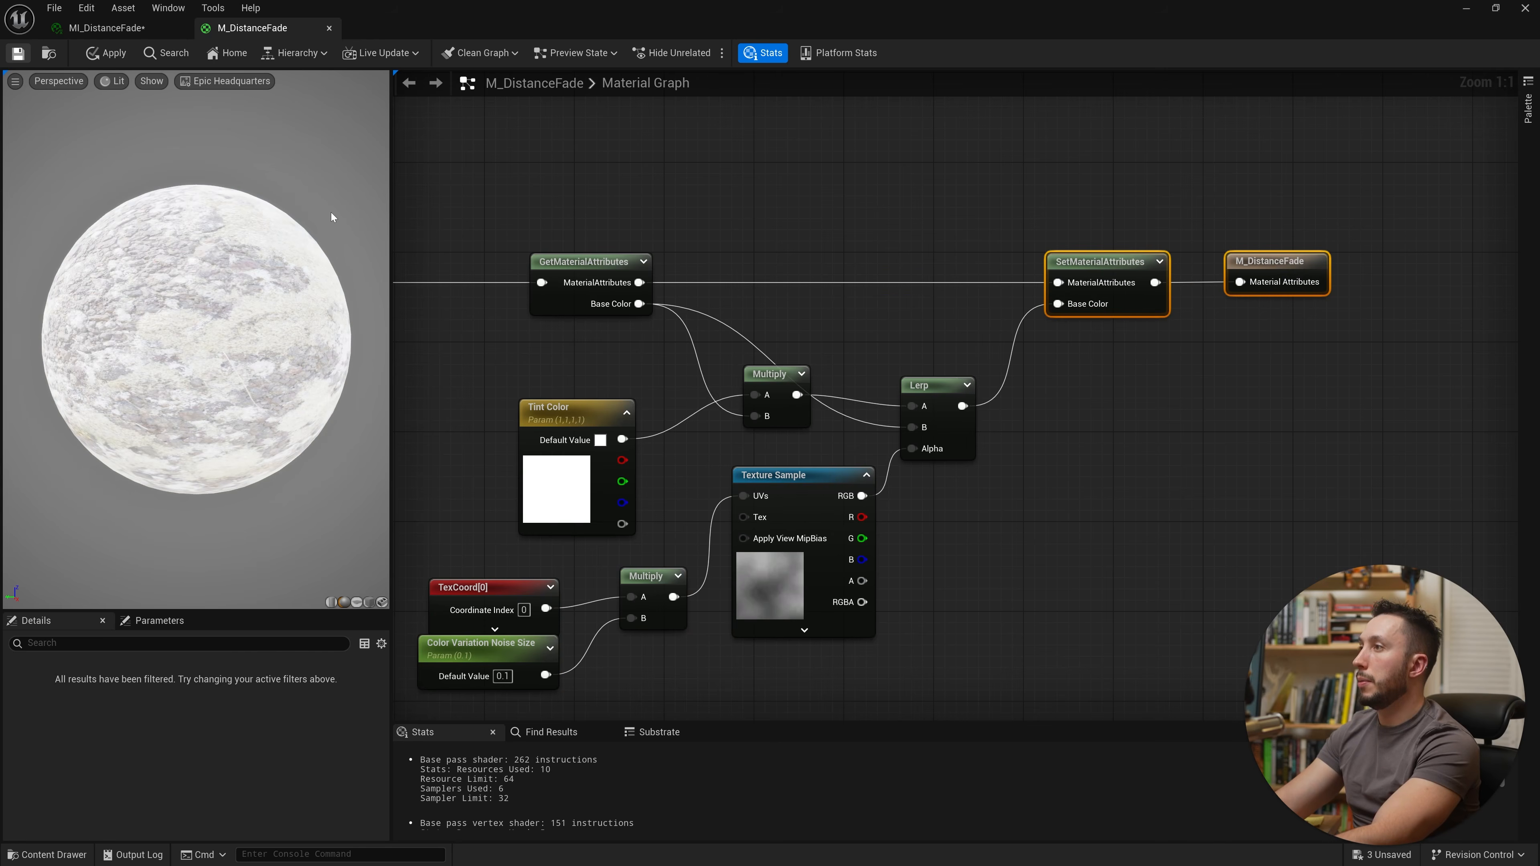
left_click(18, 53)
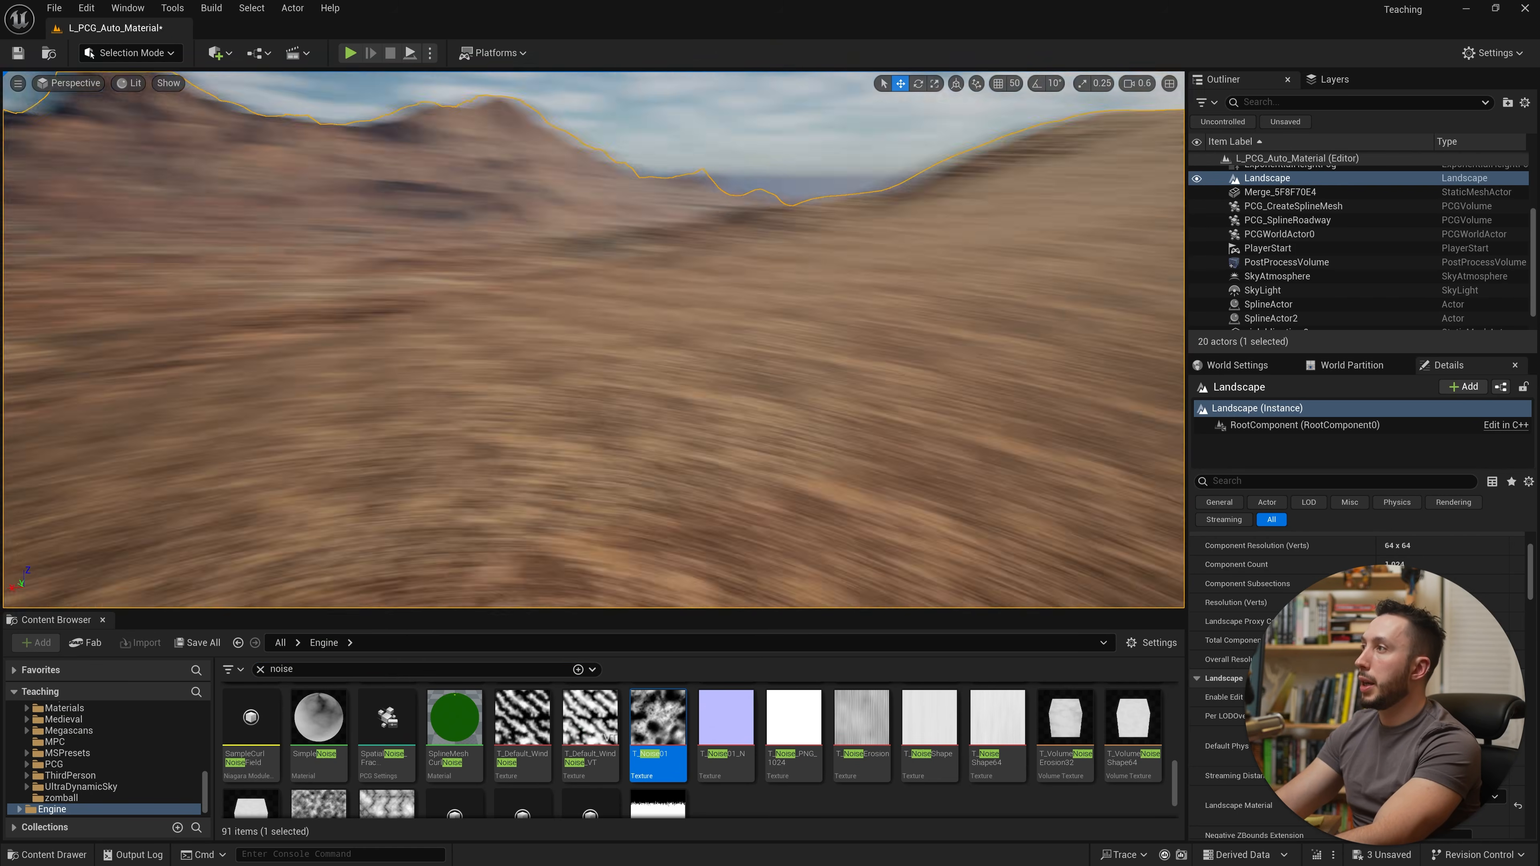
right_click_drag(976, 398, 976, 397)
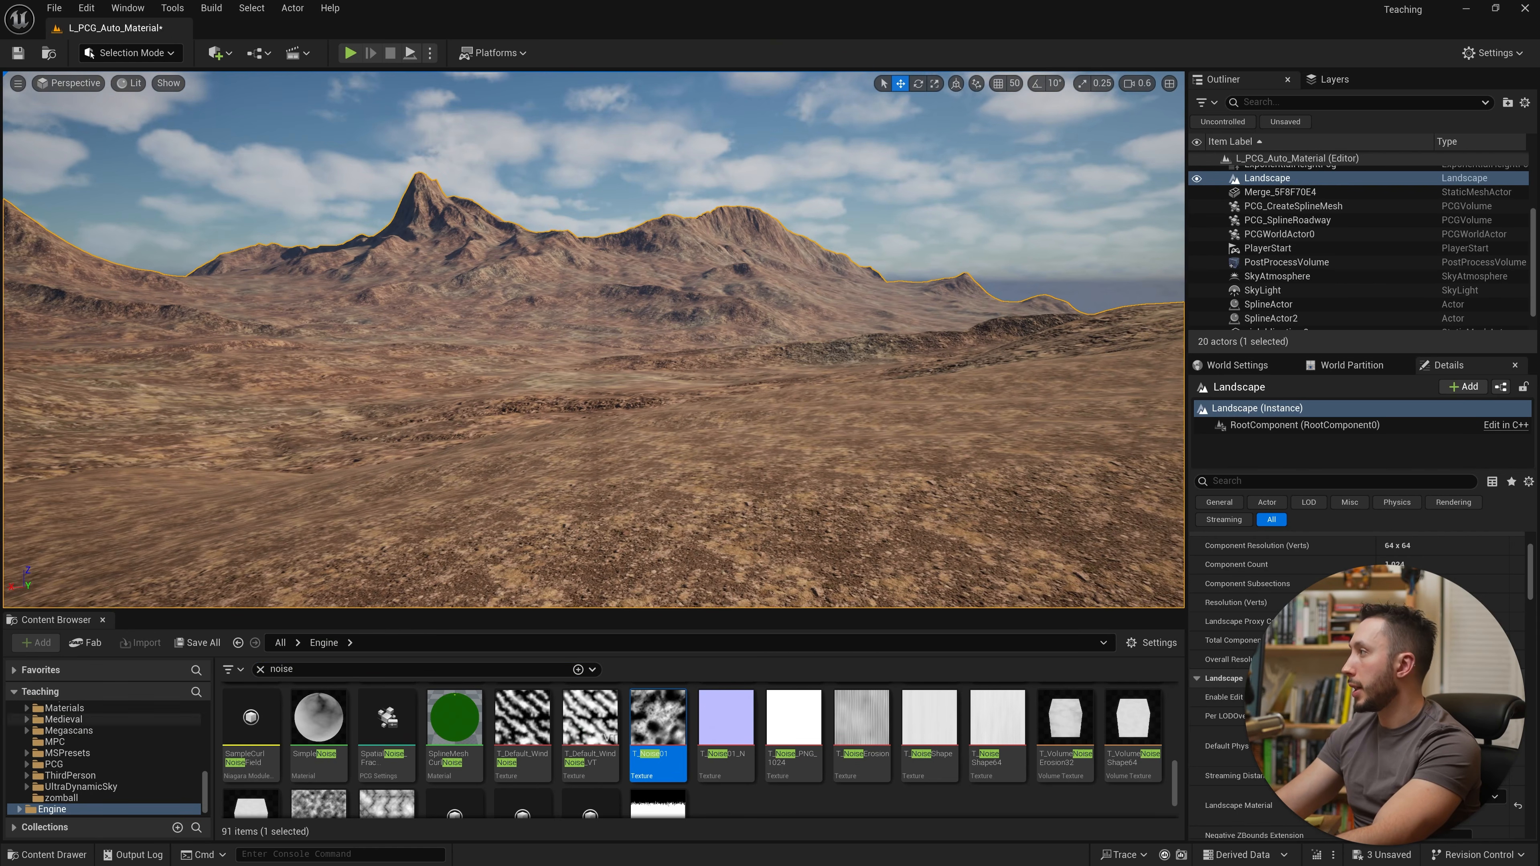
Step: Open the M_TextureBomb material and examine its graph and shader instruction stats for comparison
left_click_drag(0, 116, 805, 115)
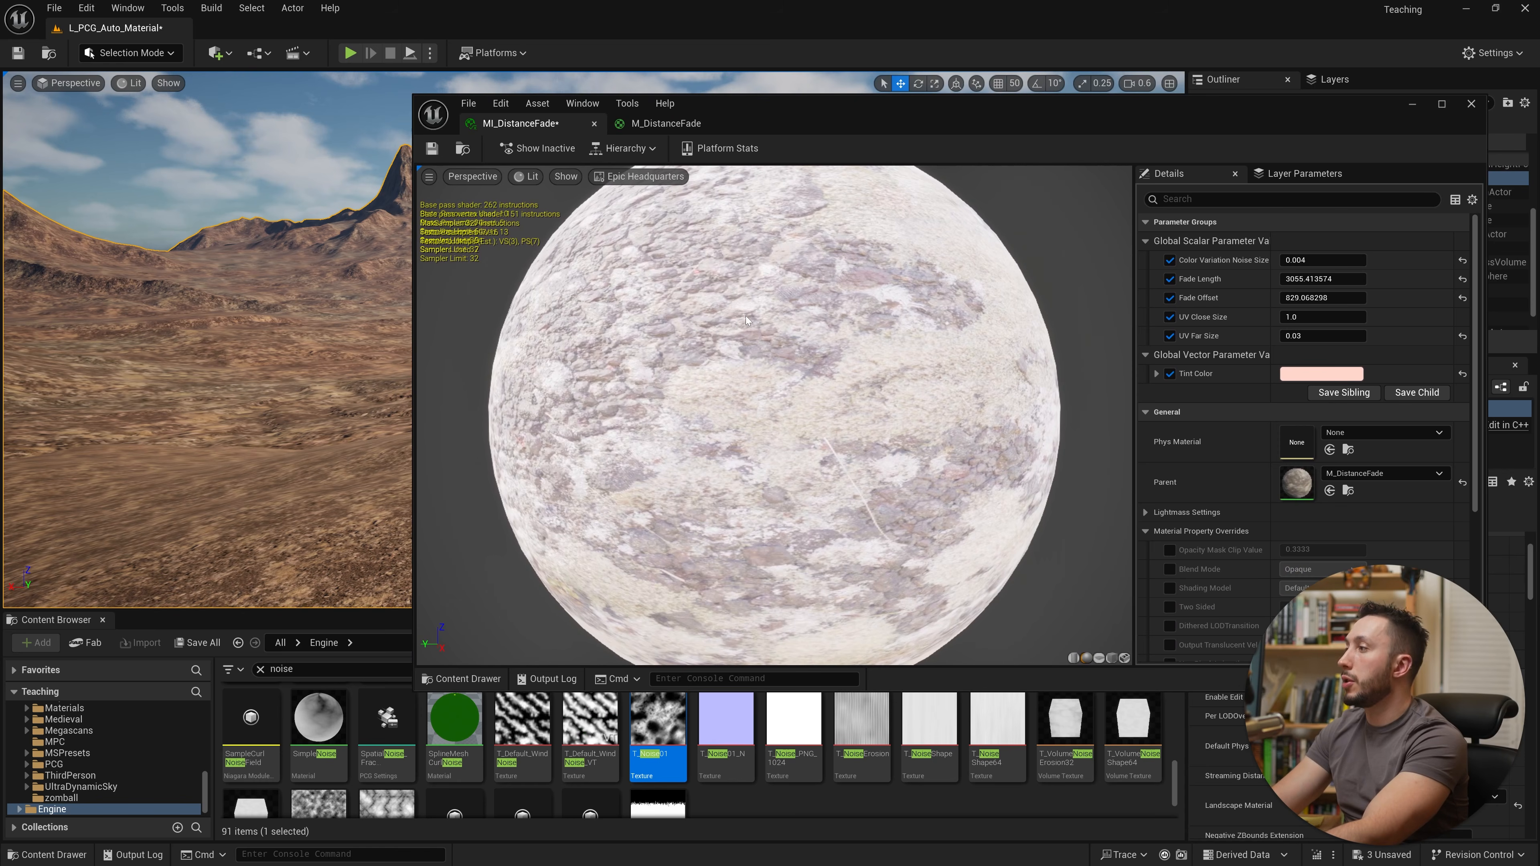
left_click(1412, 104)
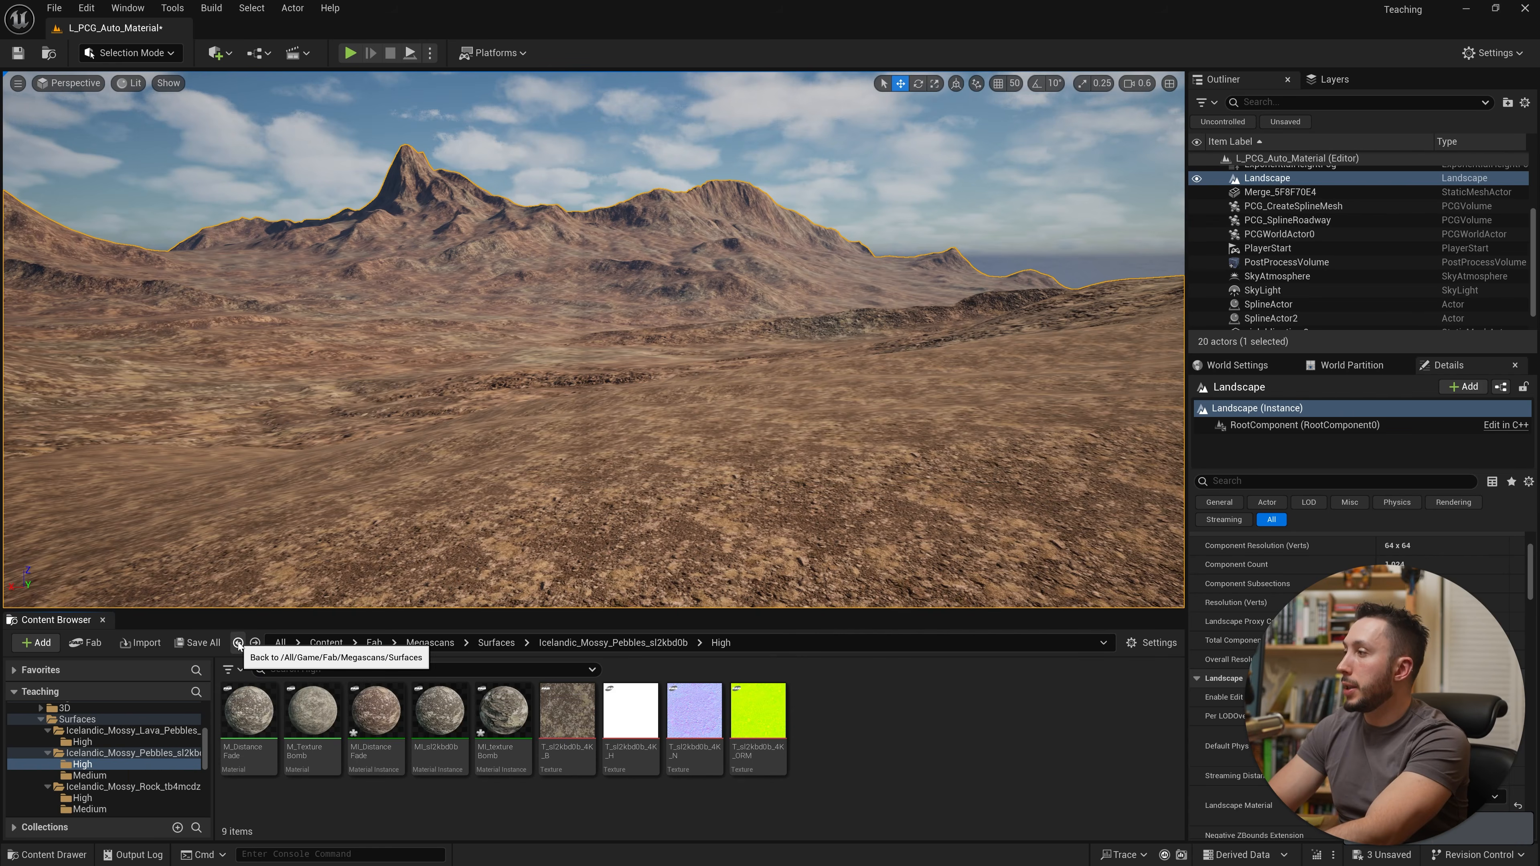
double_click(321, 719)
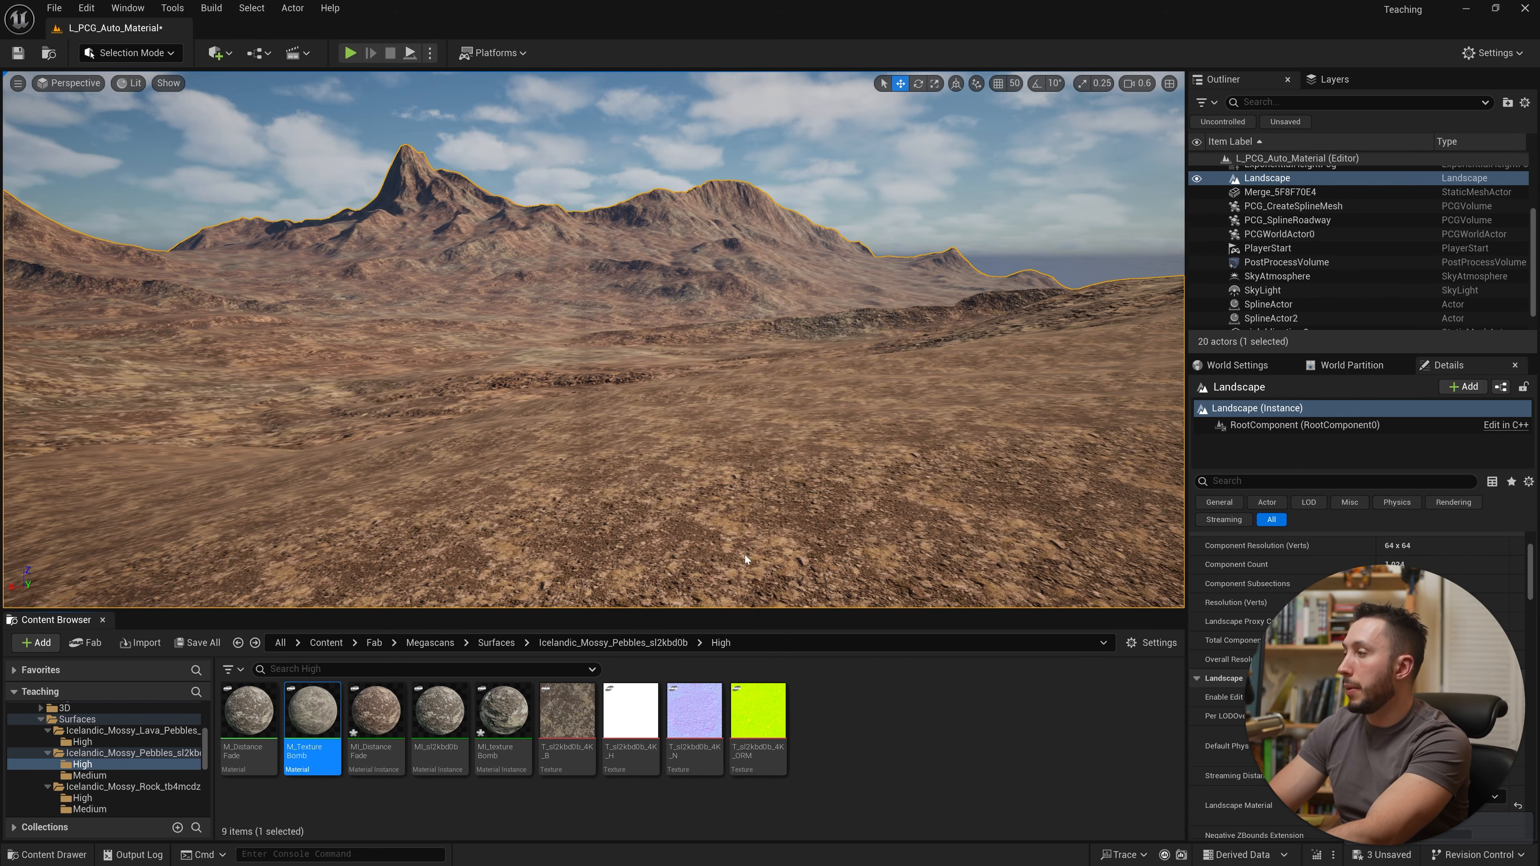
left_click(880, 180)
scroll(746, 407, "down", 3)
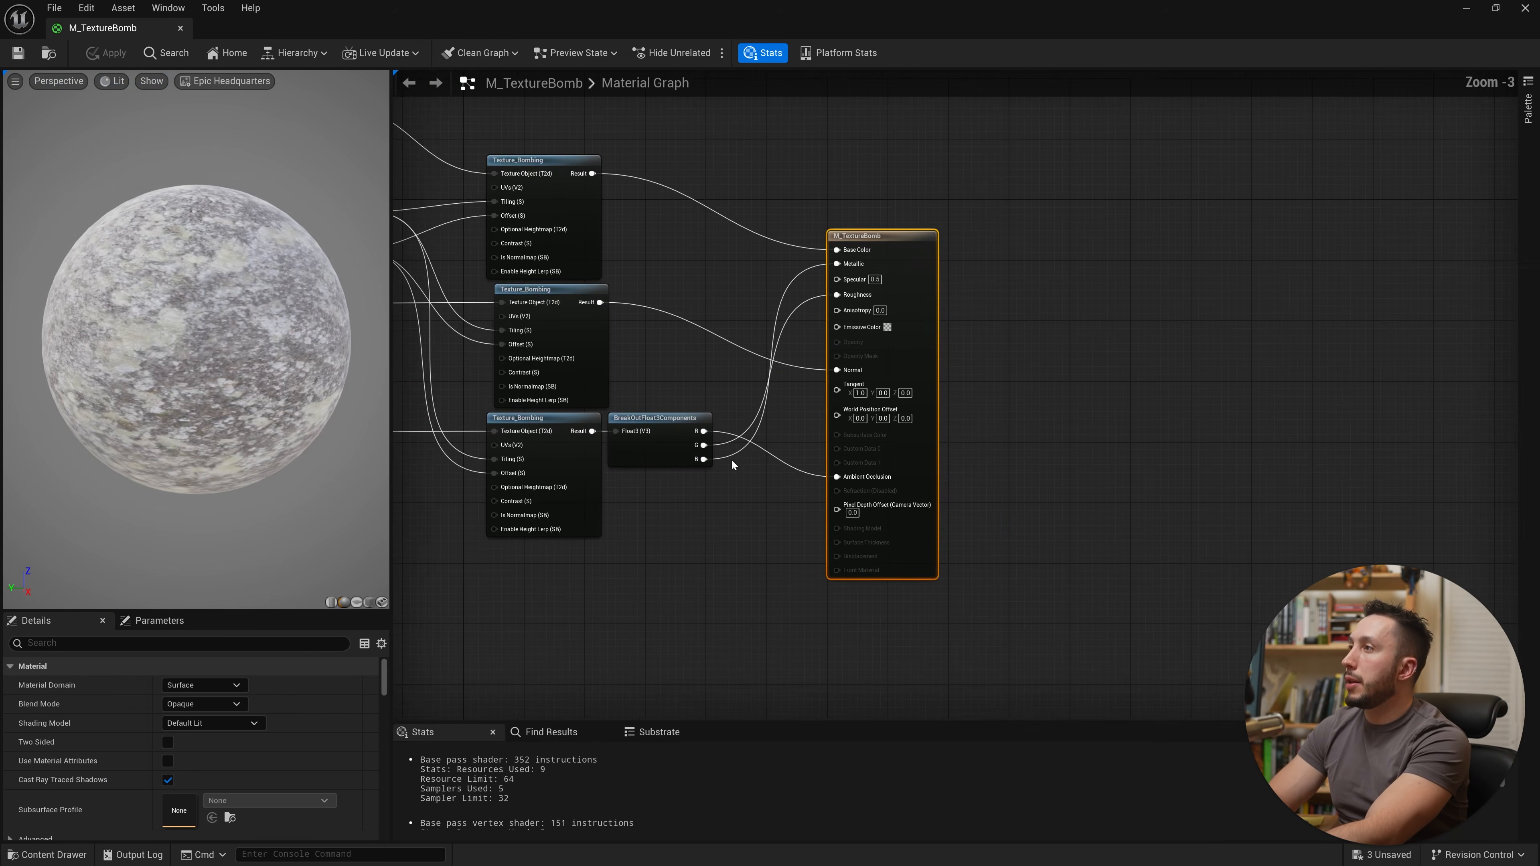
right_click_drag(731, 459, 852, 479)
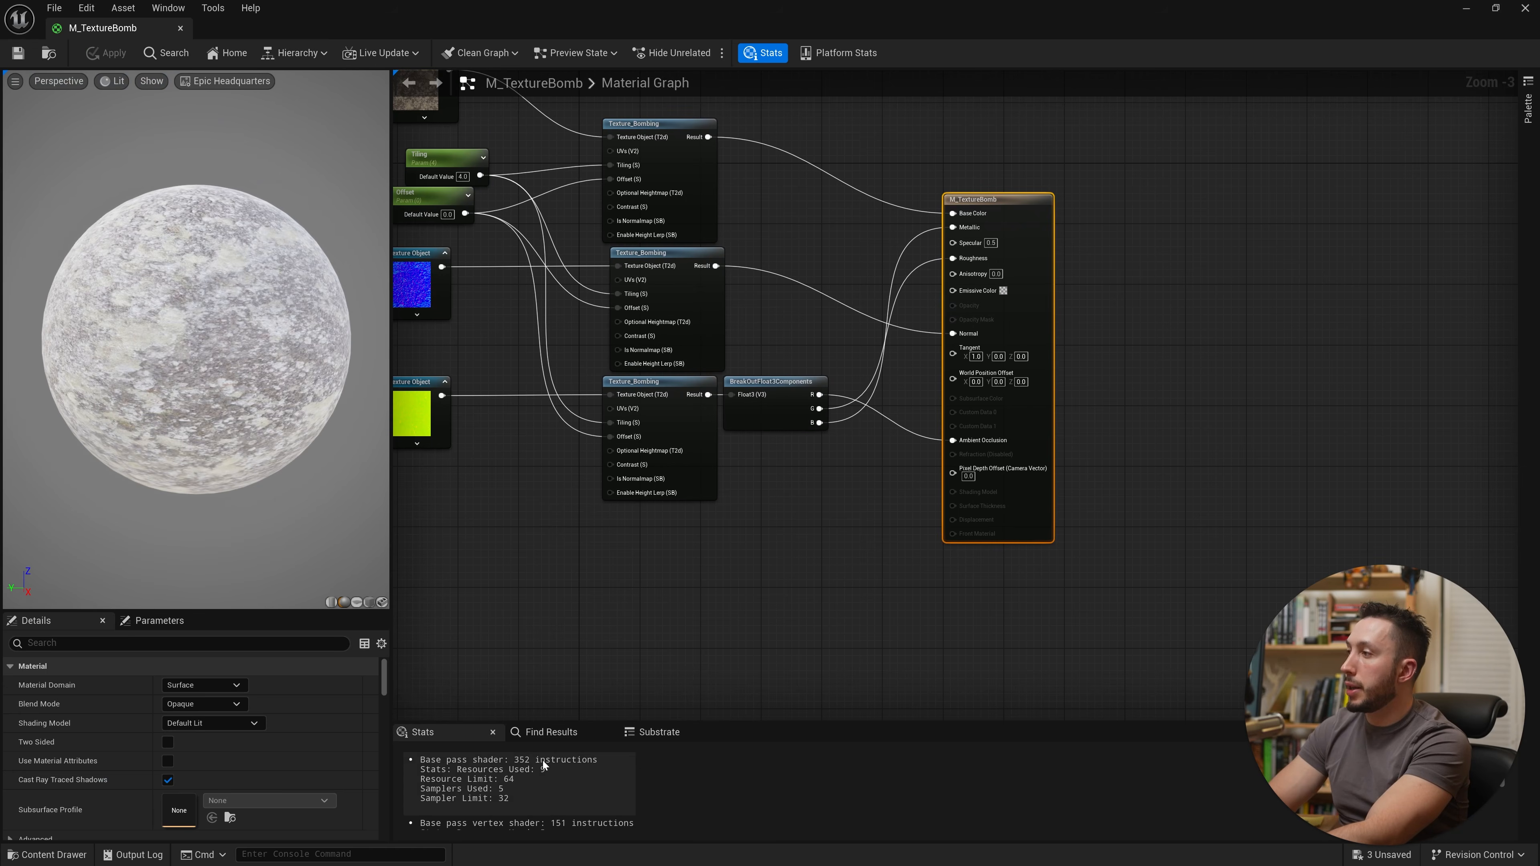
right_click_drag(817, 627, 888, 701)
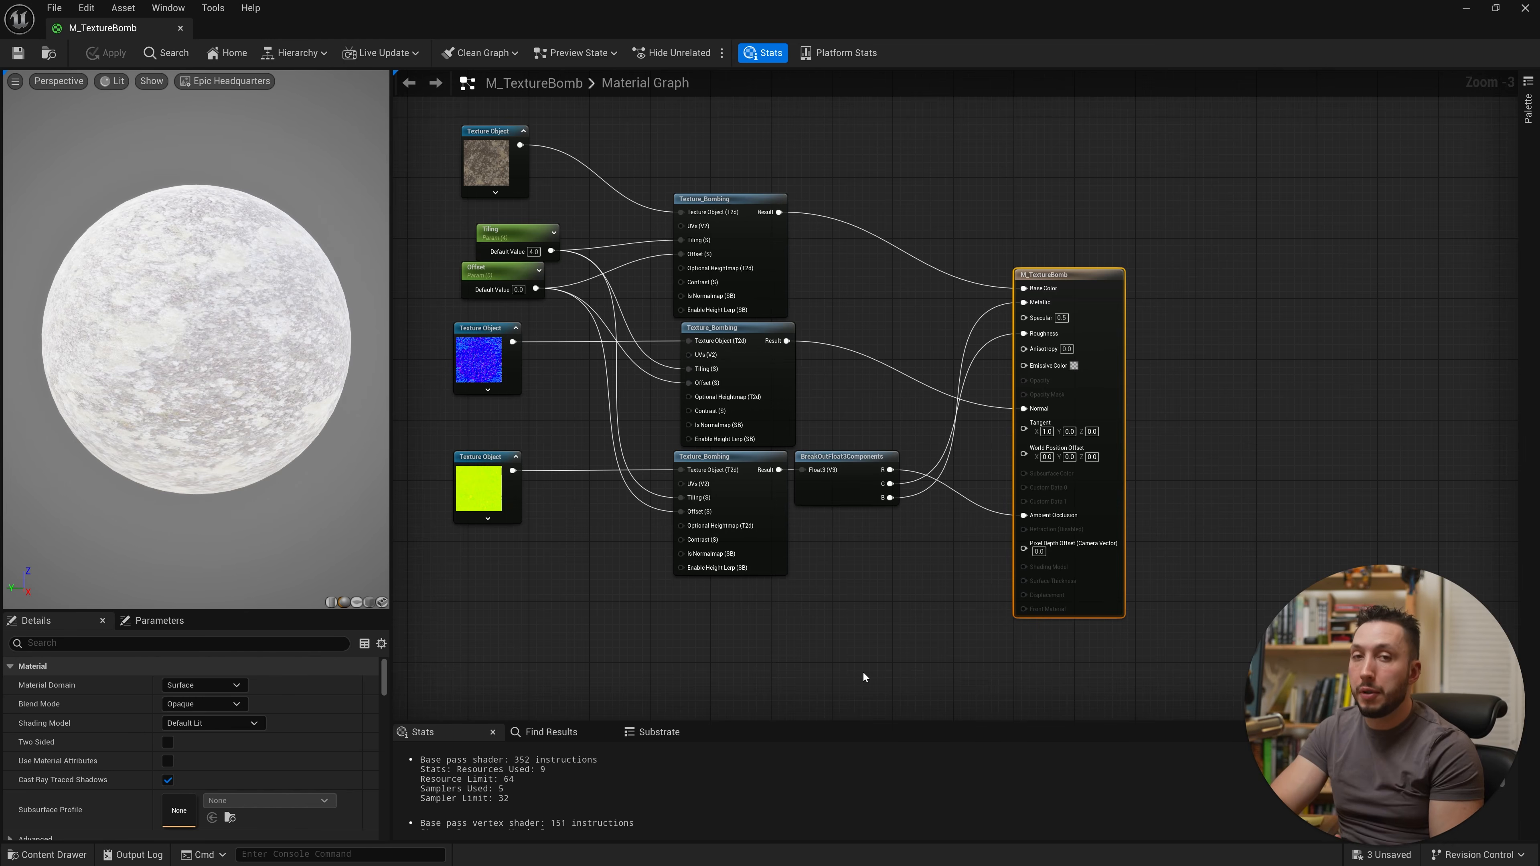
left_click(1466, 9)
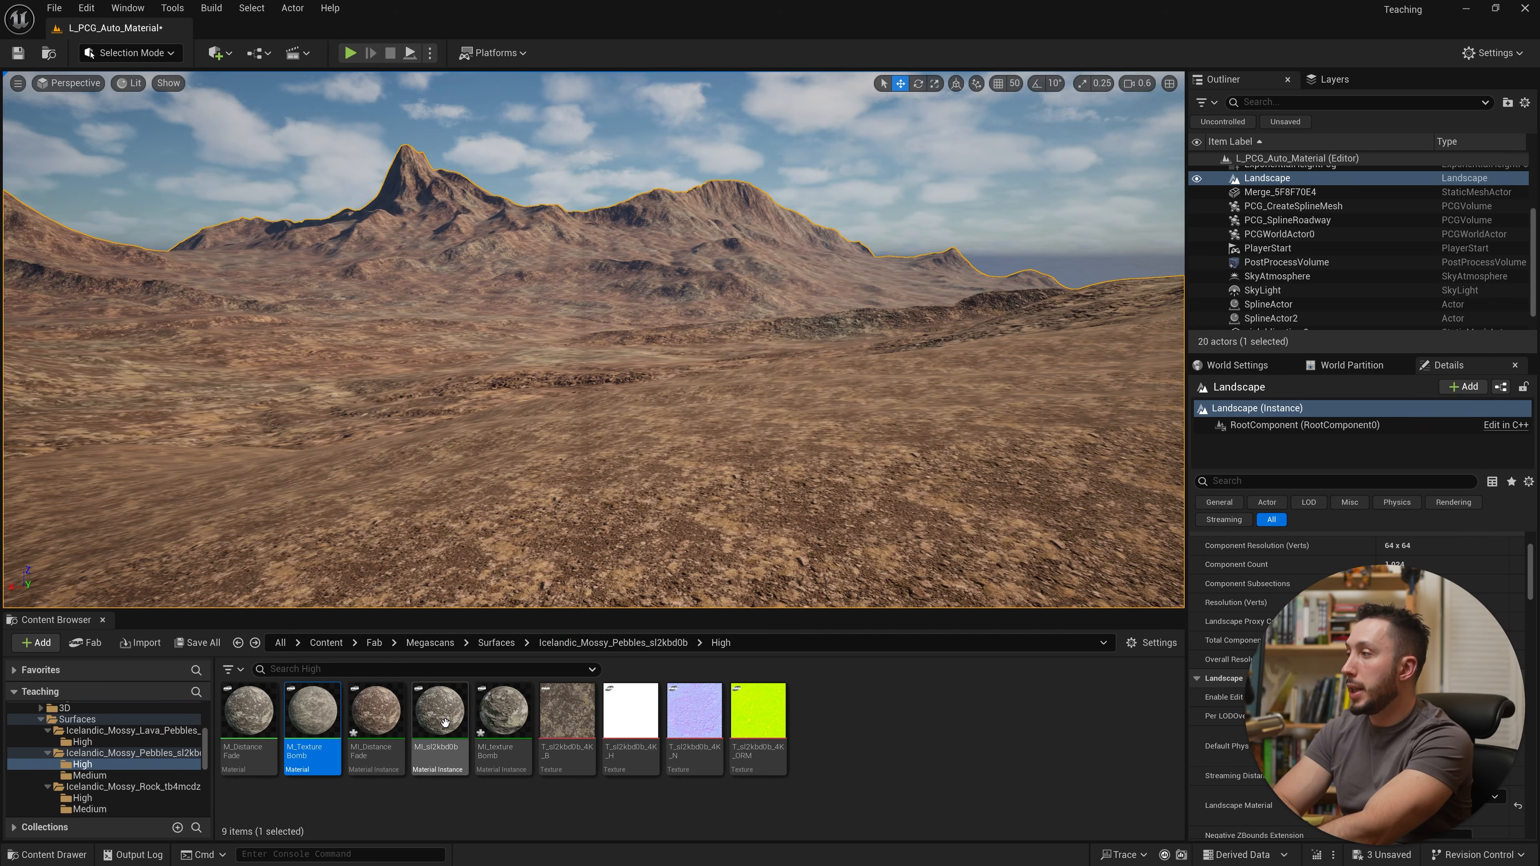
Step: Reopen M_DistanceFade and examine its whole graph and shader instruction count
double_click(258, 717)
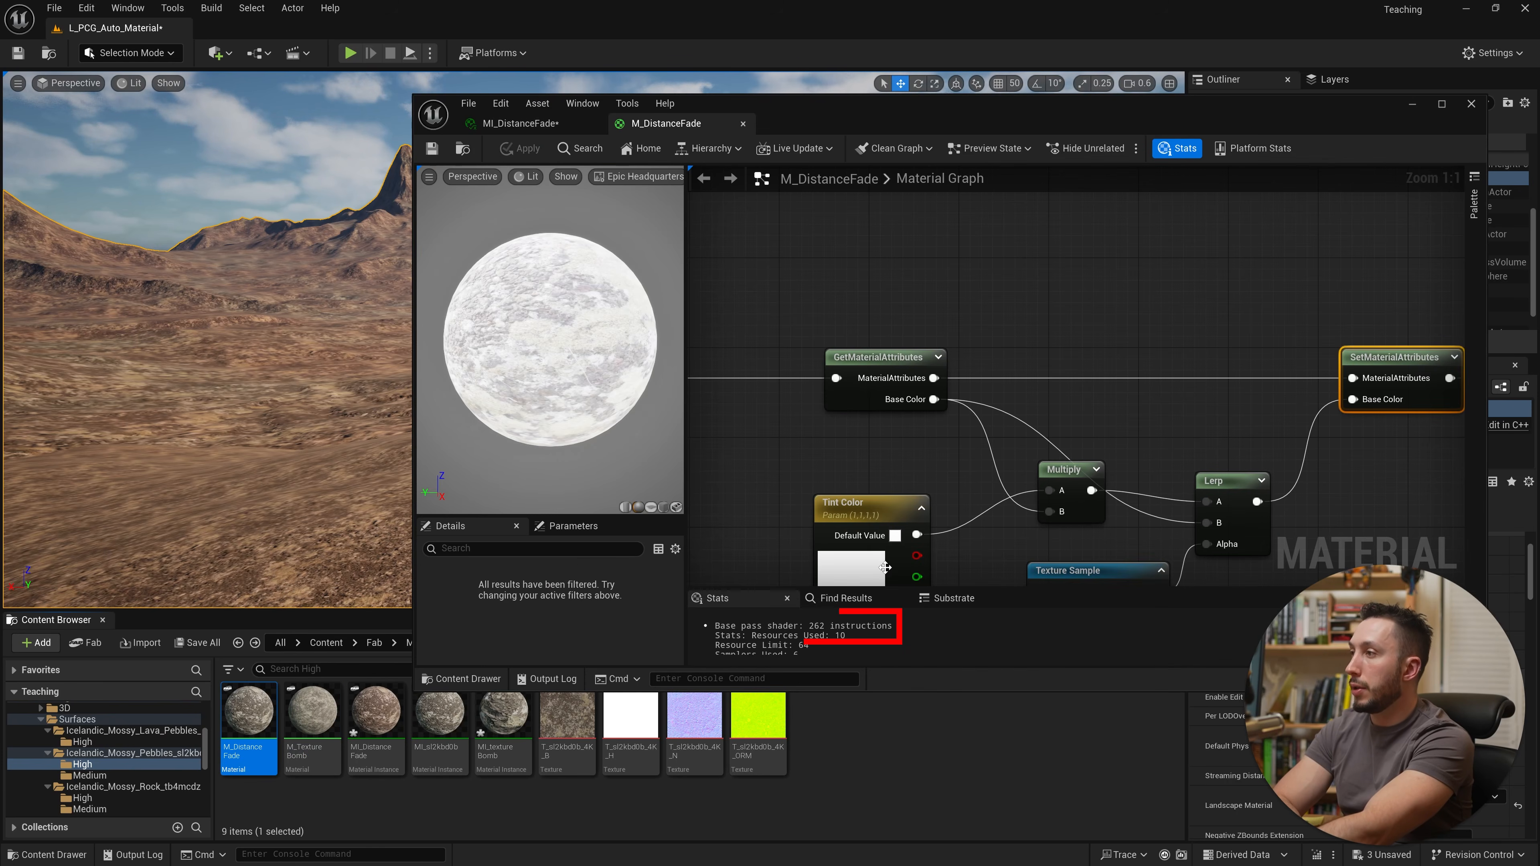
scroll(909, 425, "down", 10)
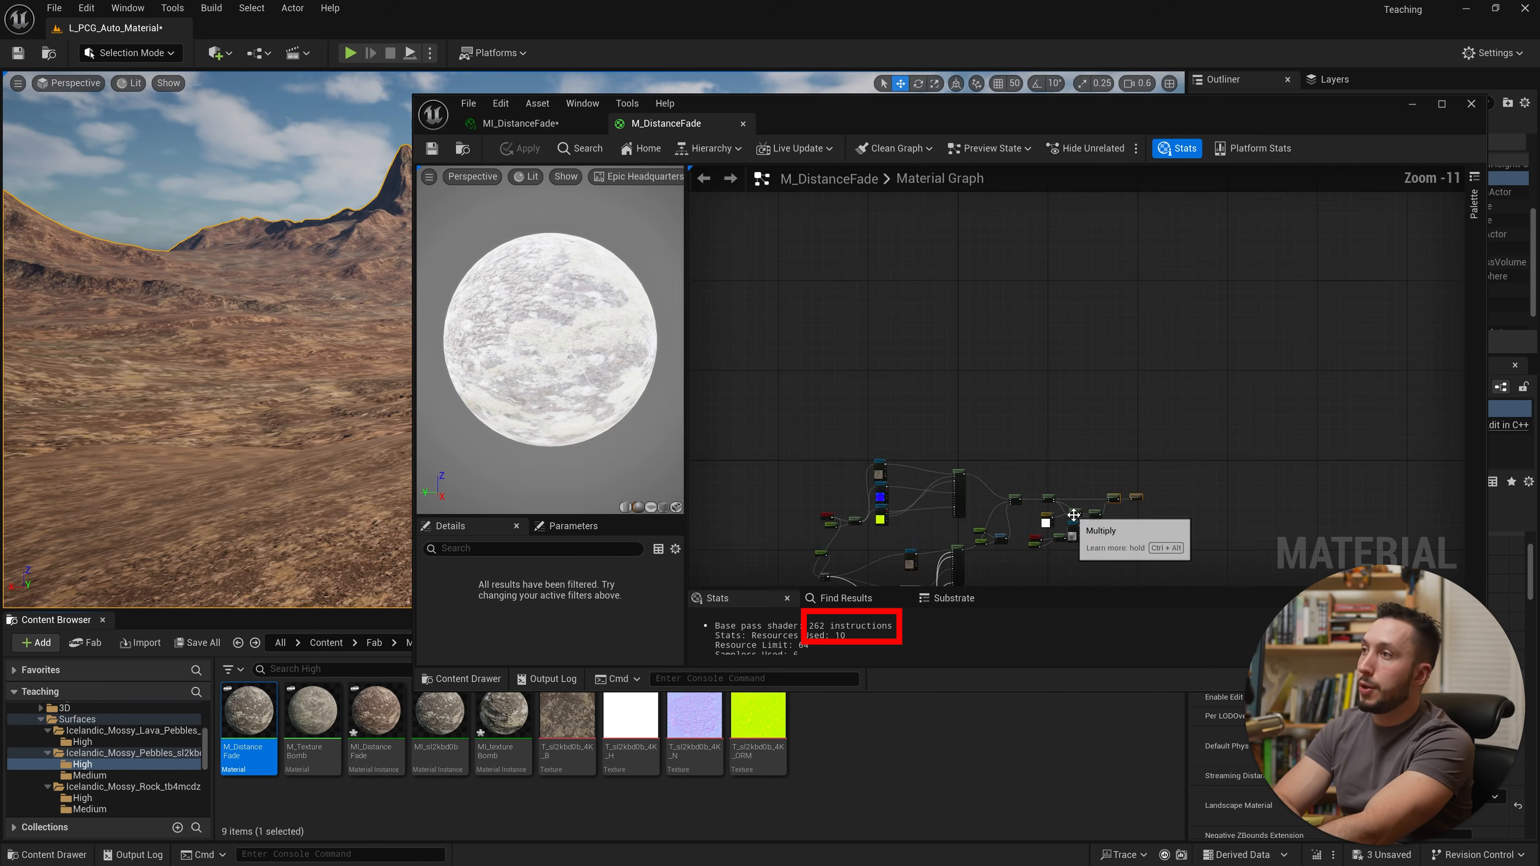
scroll(897, 441, "up", 4)
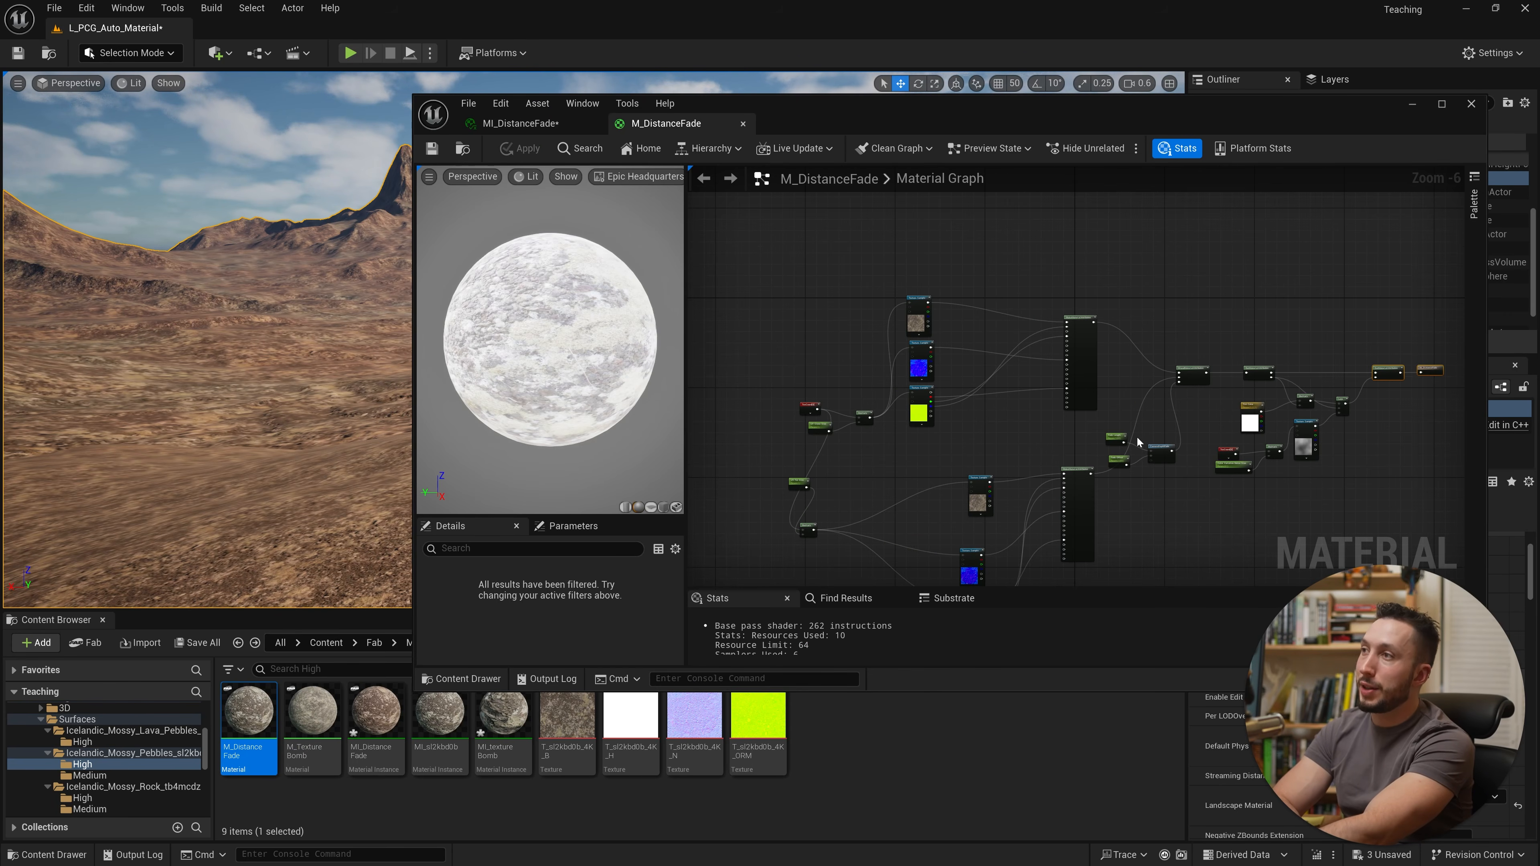
scroll(1137, 435, "up", 3)
right_click_drag(1120, 449, 875, 513)
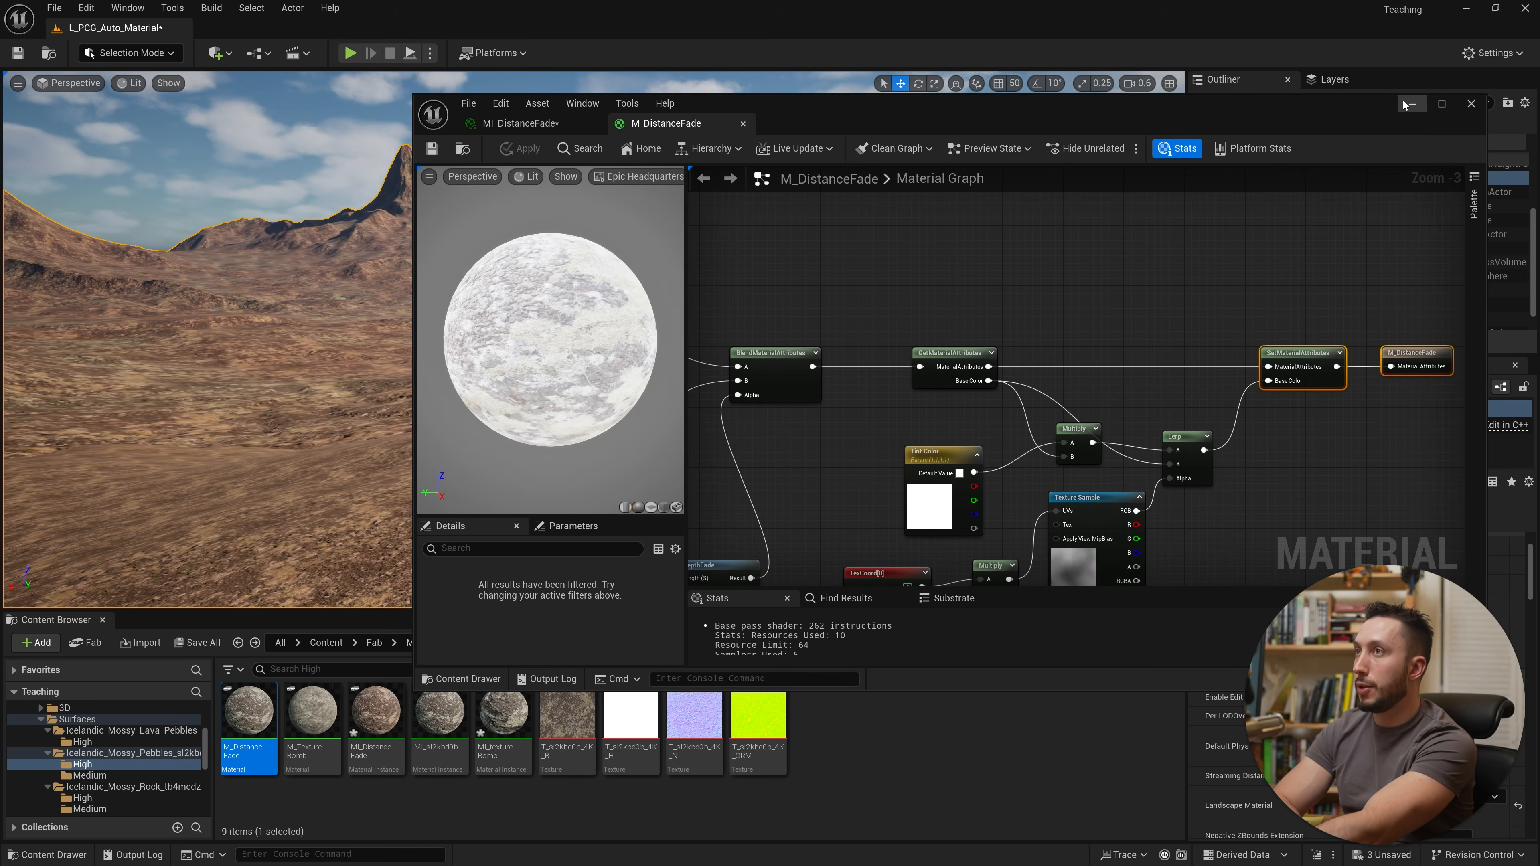
left_click(1410, 108)
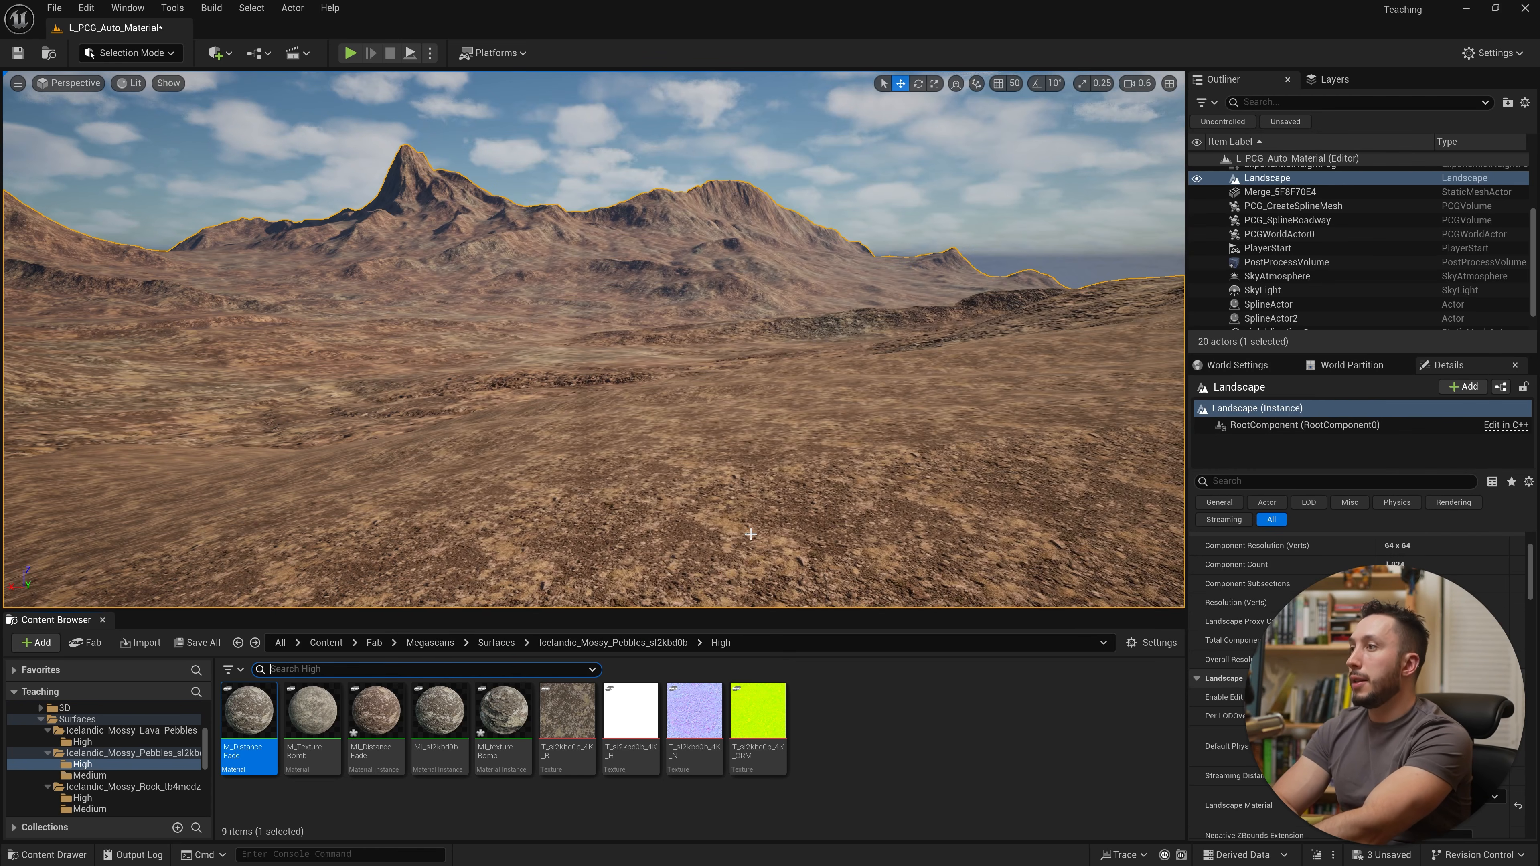